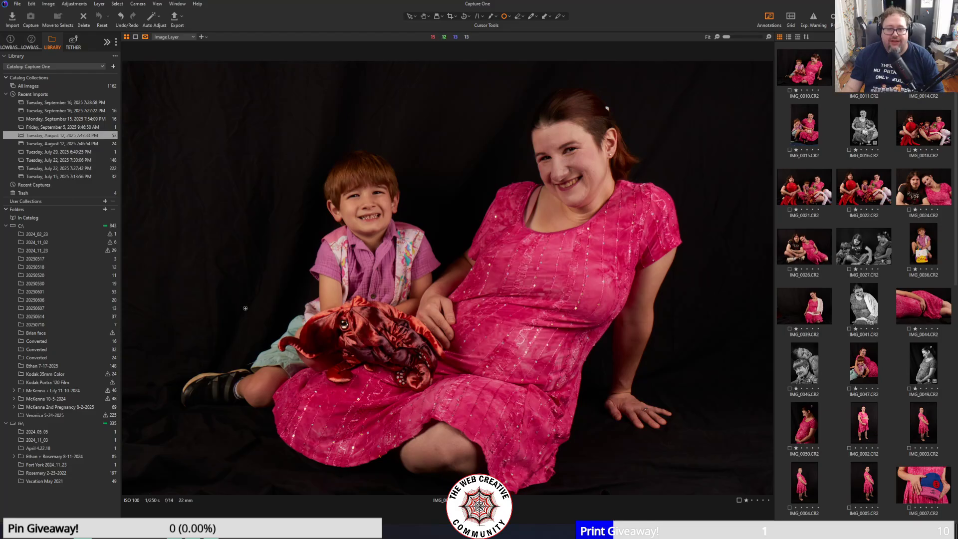
- Pull the luma curve's white point in to about input 210, and set the High Dynamic Range Highlight and White to -100
click(31, 43)
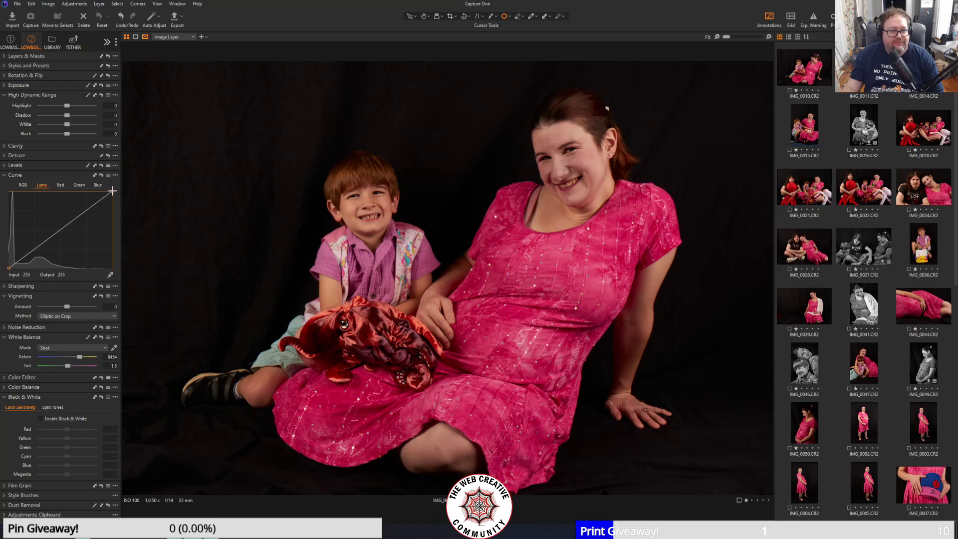
drag(111, 190, 94, 186)
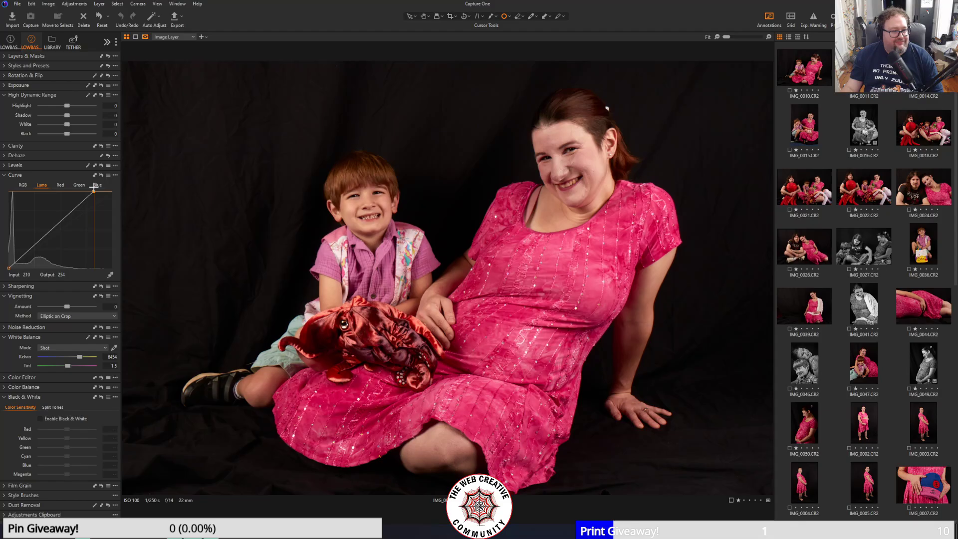
drag(94, 186, 94, 186)
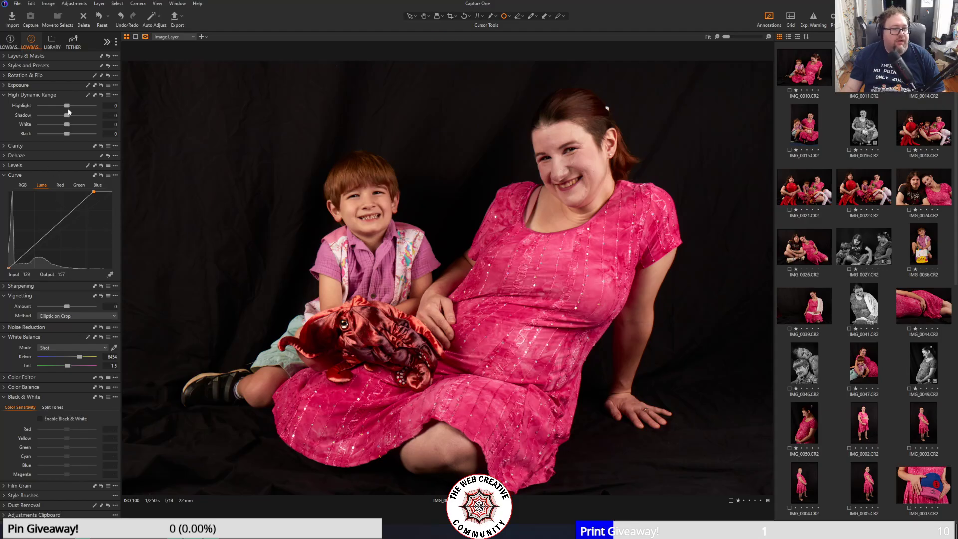
drag(66, 106, 23, 127)
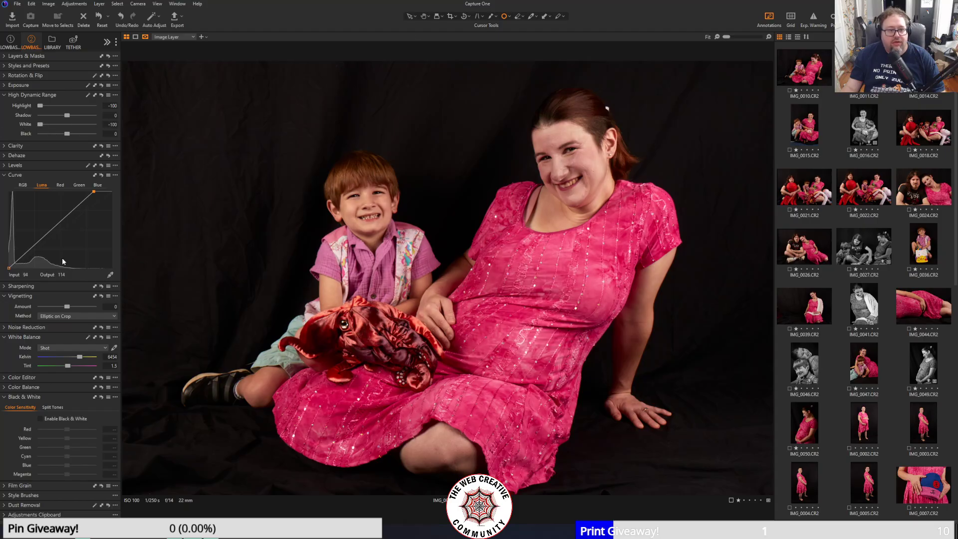
- In the Color Editor, reduce yellow saturation to -51.1 and magenta saturation to -22.2
click(15, 377)
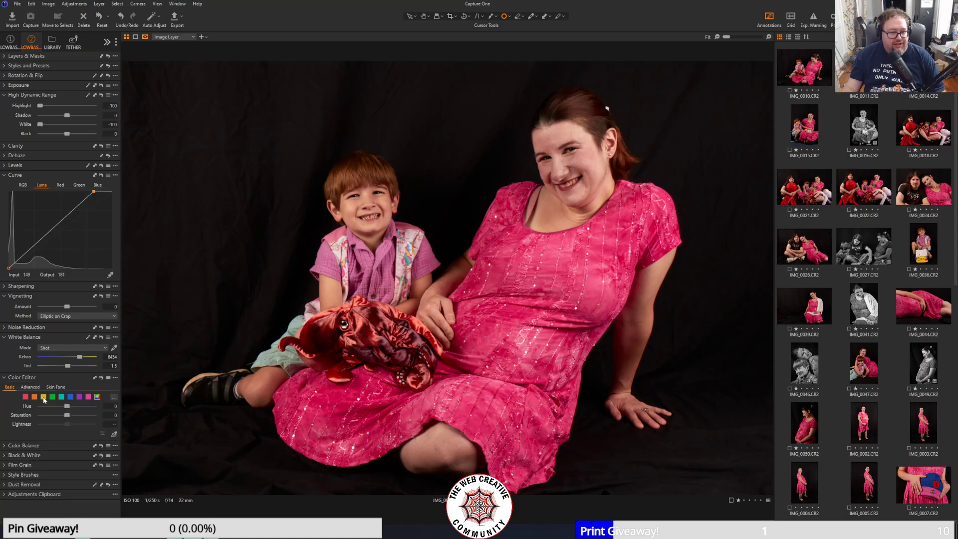
mouse_move(67, 415)
mouse_down()
mouse_move(1, 422)
mouse_move(53, 417)
mouse_up()
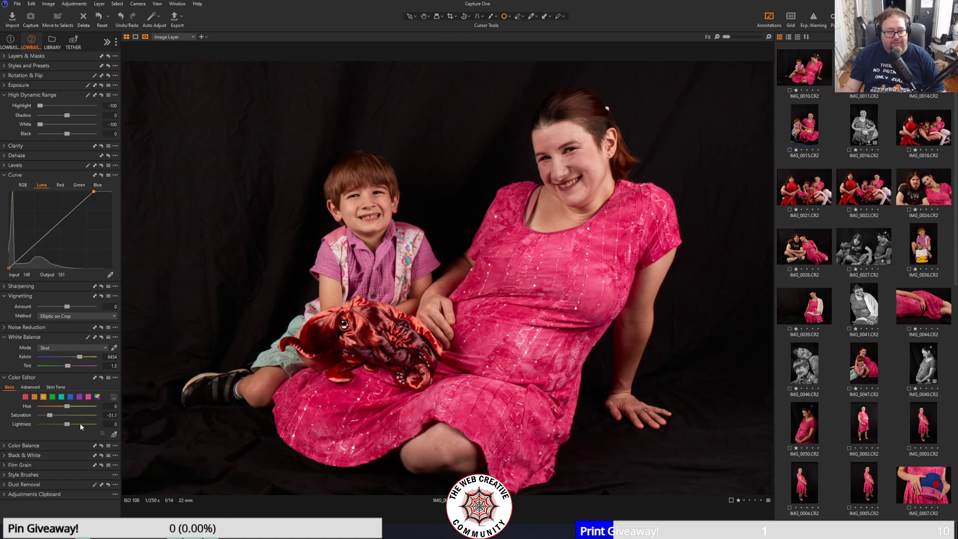
click(89, 397)
drag(67, 417, 40, 417)
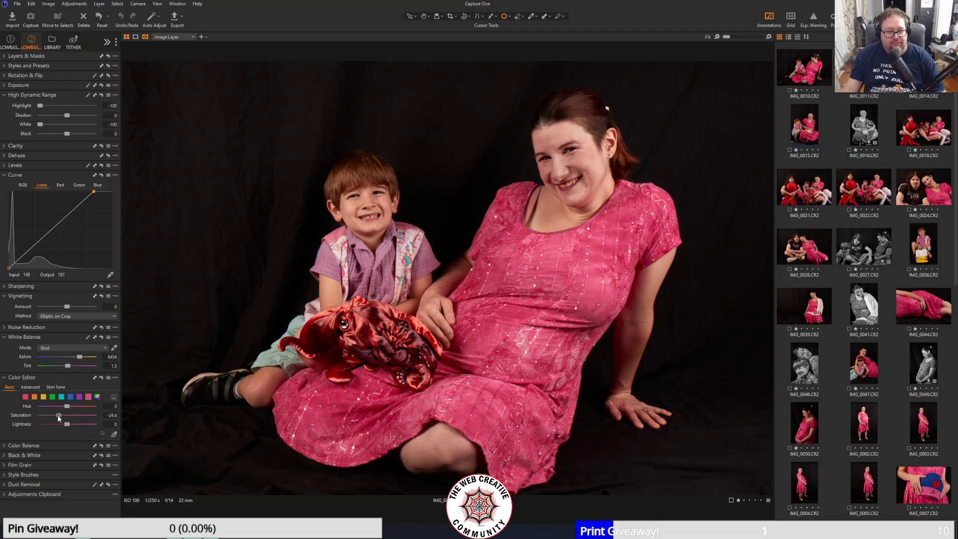
drag(58, 416, 55, 414)
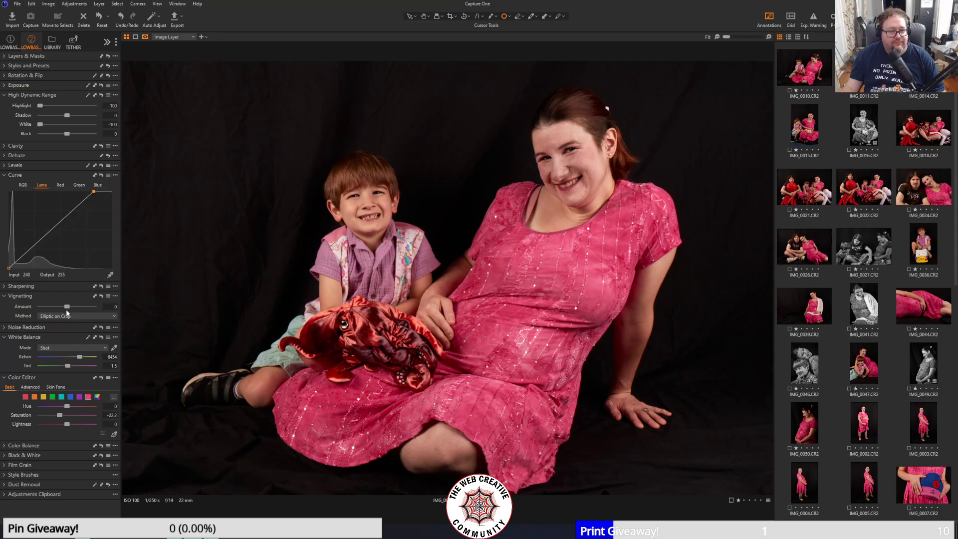
- Try a dark vignette of about -1.26 and a light one of about 0.5, and reset the vignetting amount to 0
drag(66, 307, 58, 308)
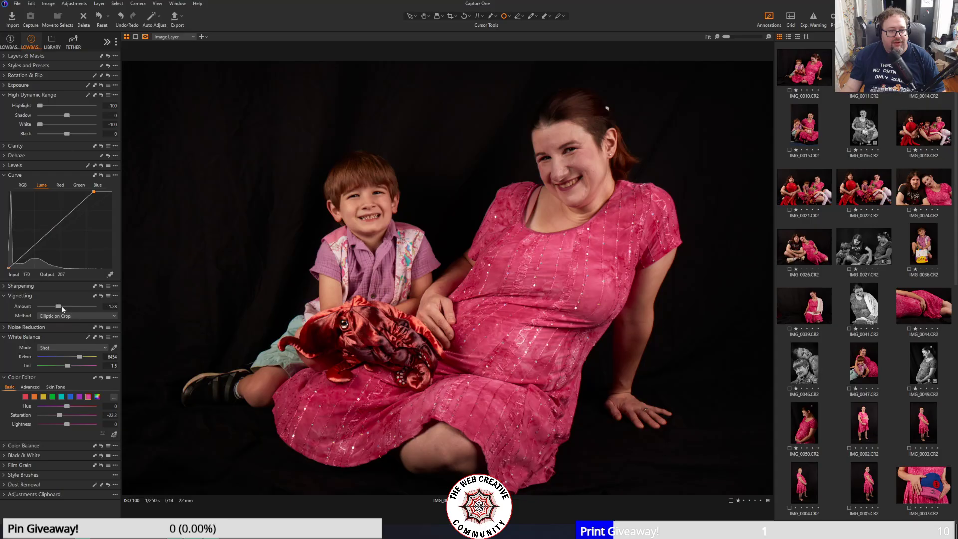
drag(61, 306, 71, 309)
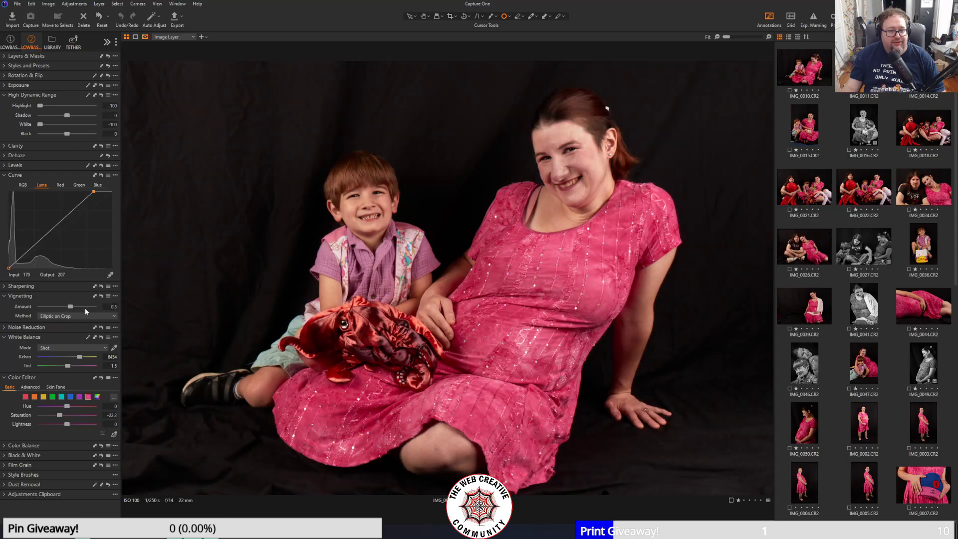
click(113, 306)
text(0)
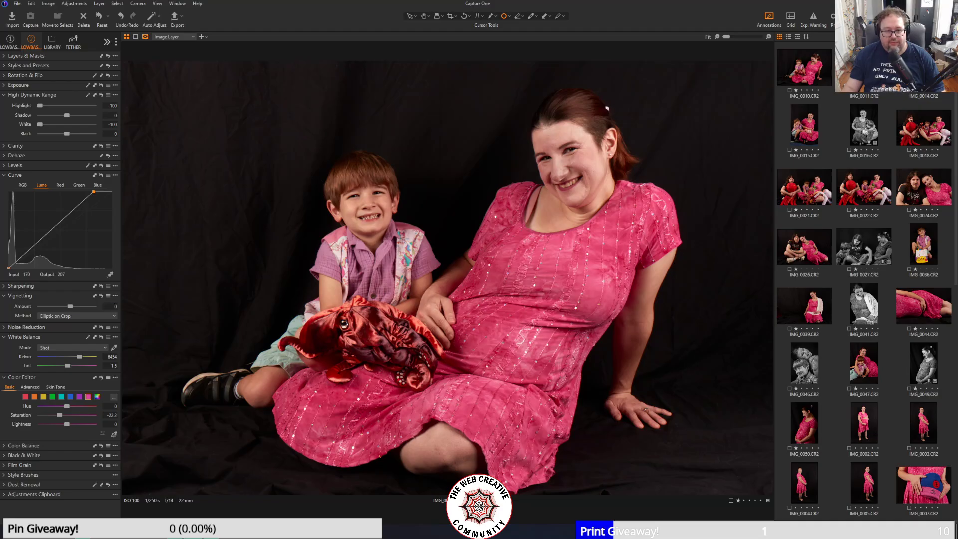
key(Return)
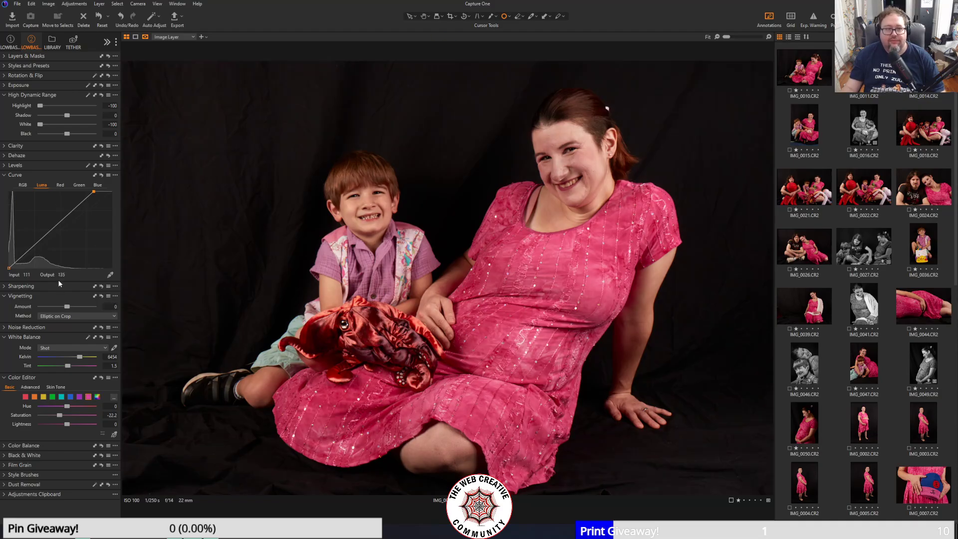
- Raise the High Dynamic Range Shadow value to 17
drag(67, 115, 73, 118)
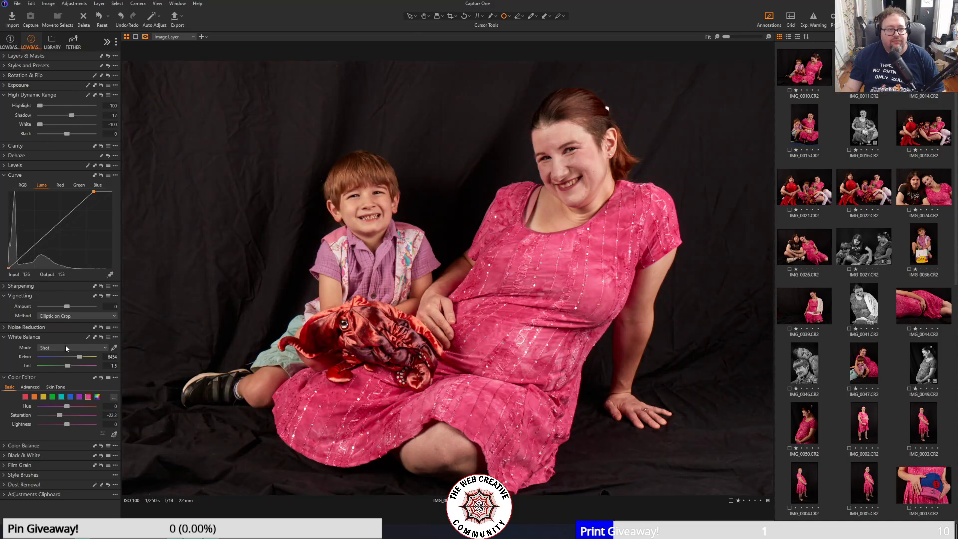
- Try a vignetting amount of about -0.94 and reset it to 0
drag(70, 307, 61, 306)
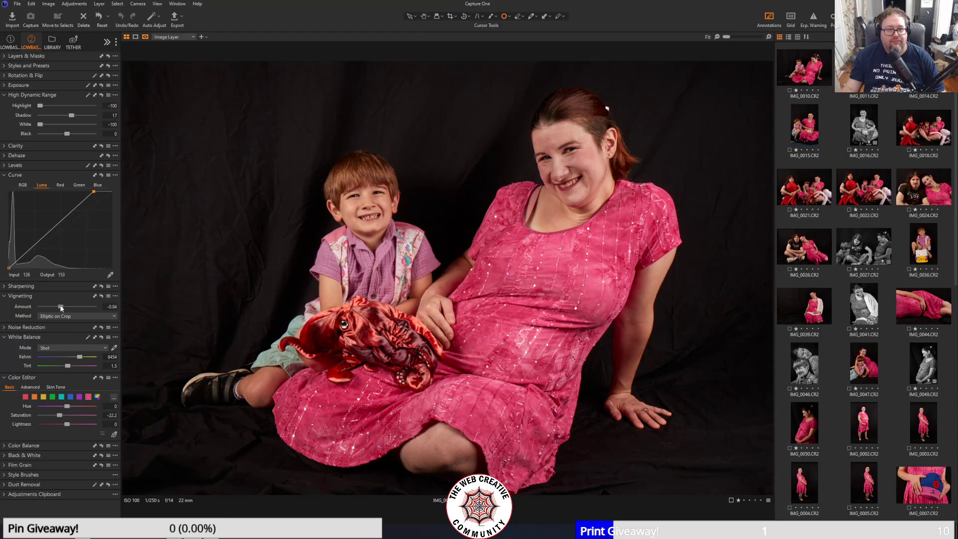
click(109, 306)
text(0)
key(Return)
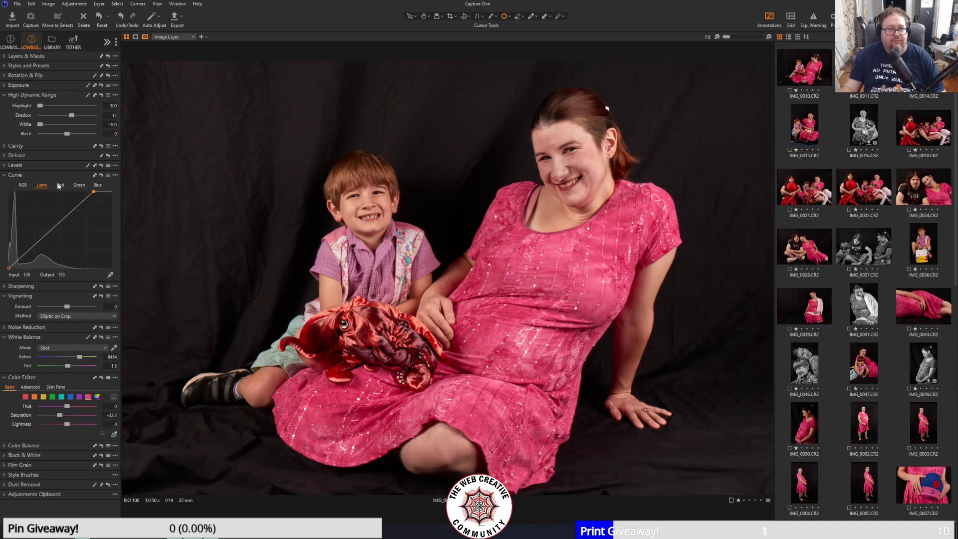
- Create a background mask layer and lower its High Dynamic Range Black value to -32
click(4, 57)
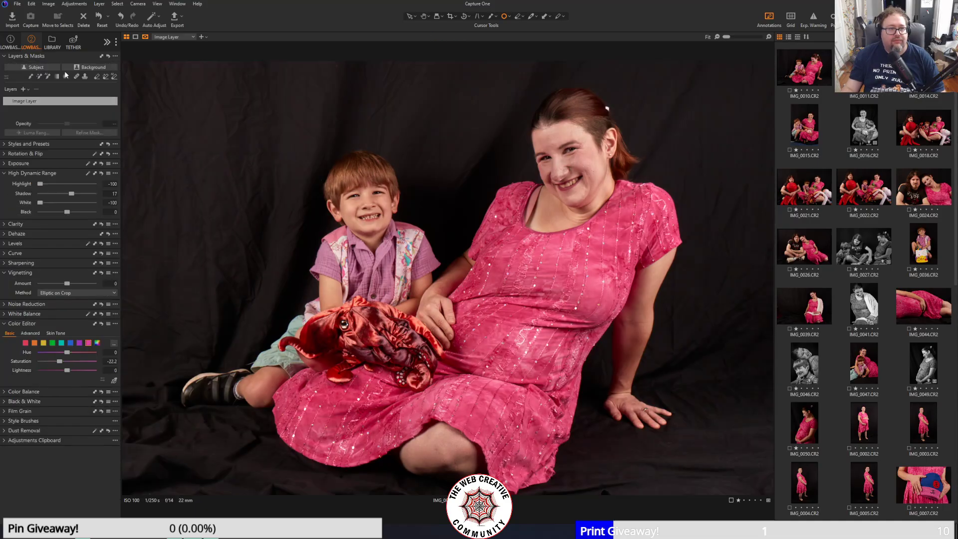
click(88, 67)
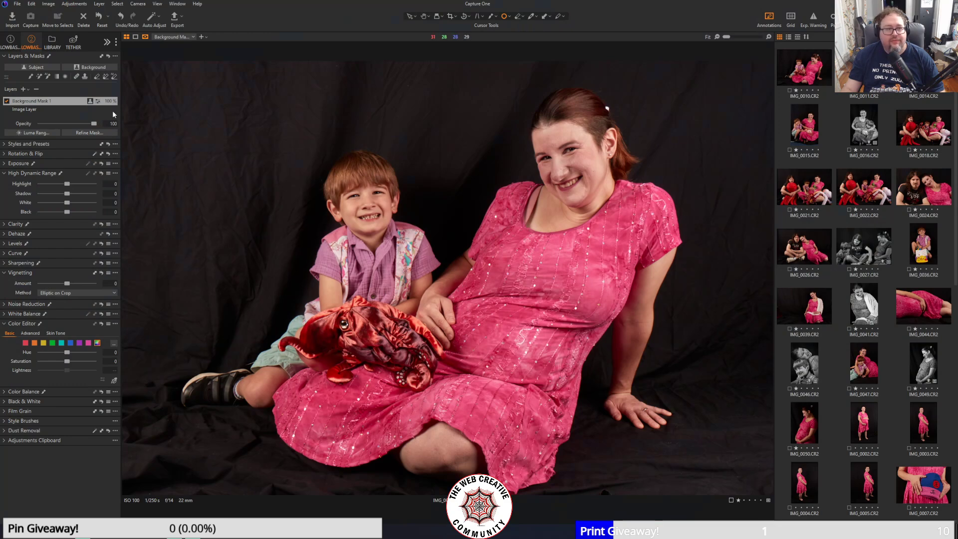
drag(68, 212, 57, 214)
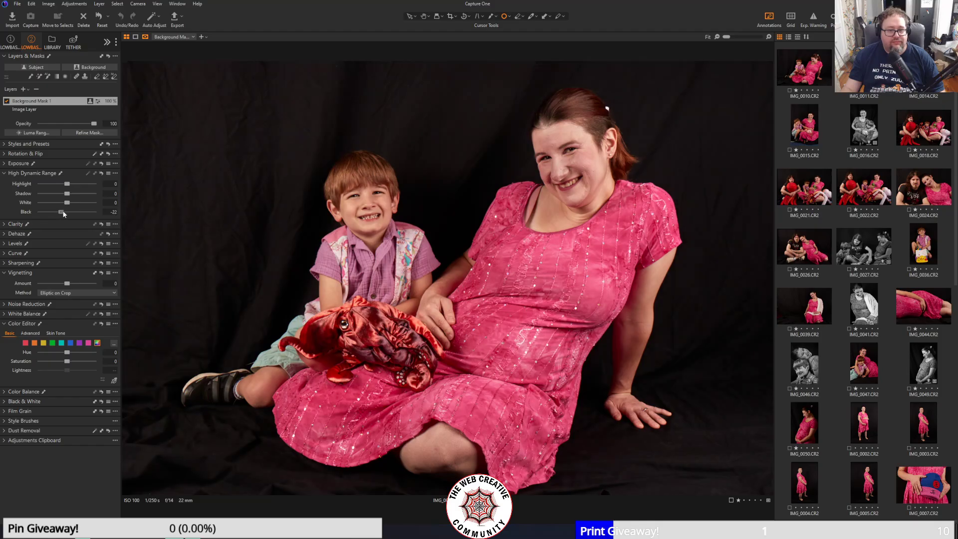
drag(63, 213, 60, 214)
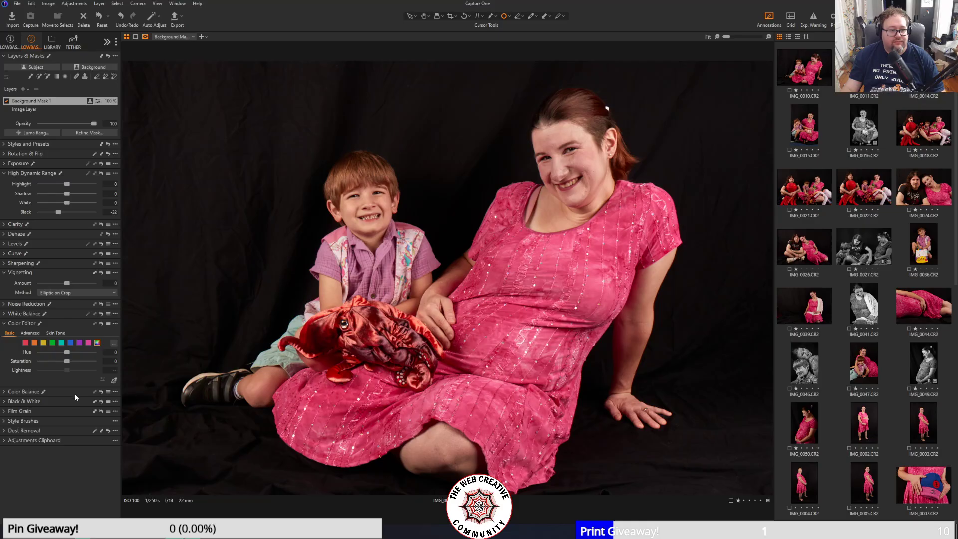
- Set the image layer's vignetting amount to -0.44 and compare the whole photo before and after with the split view
click(28, 110)
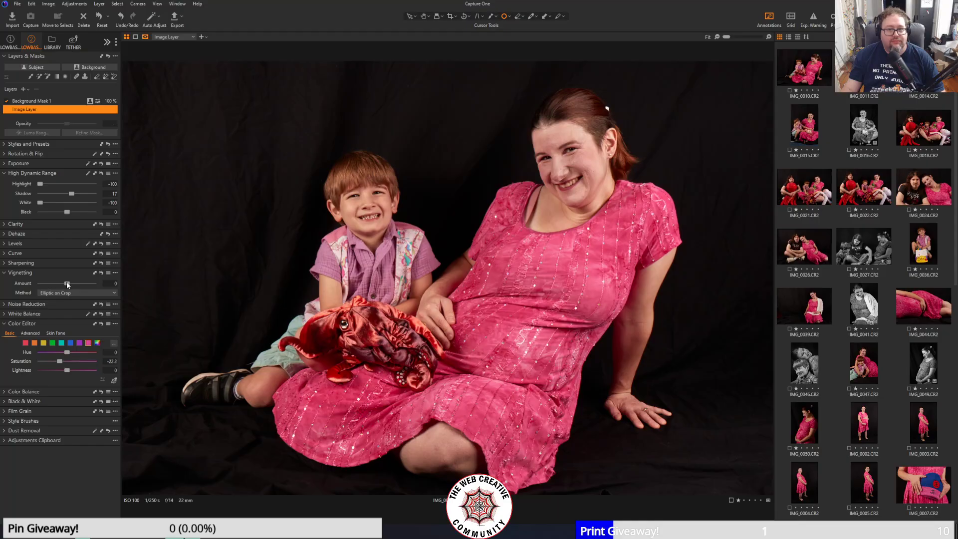
drag(67, 284, 65, 284)
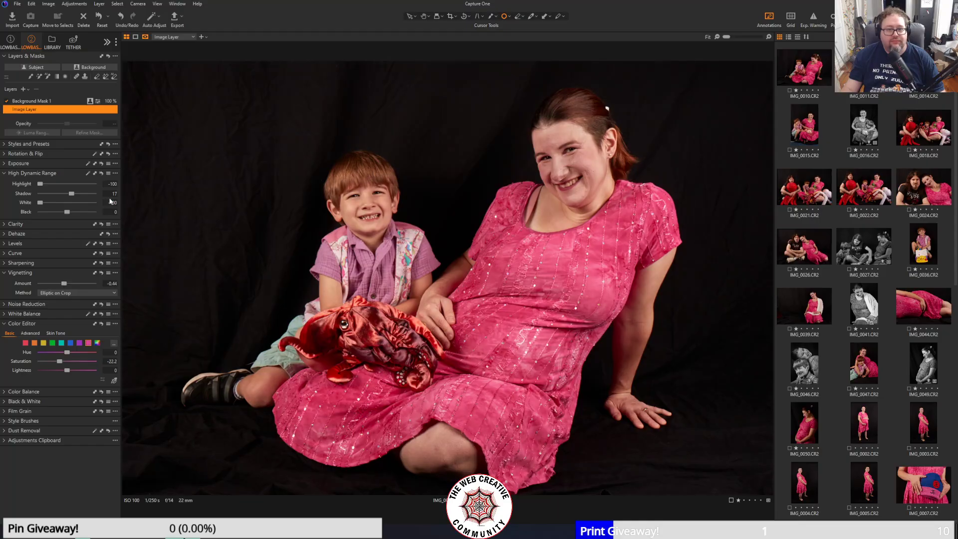
key(y)
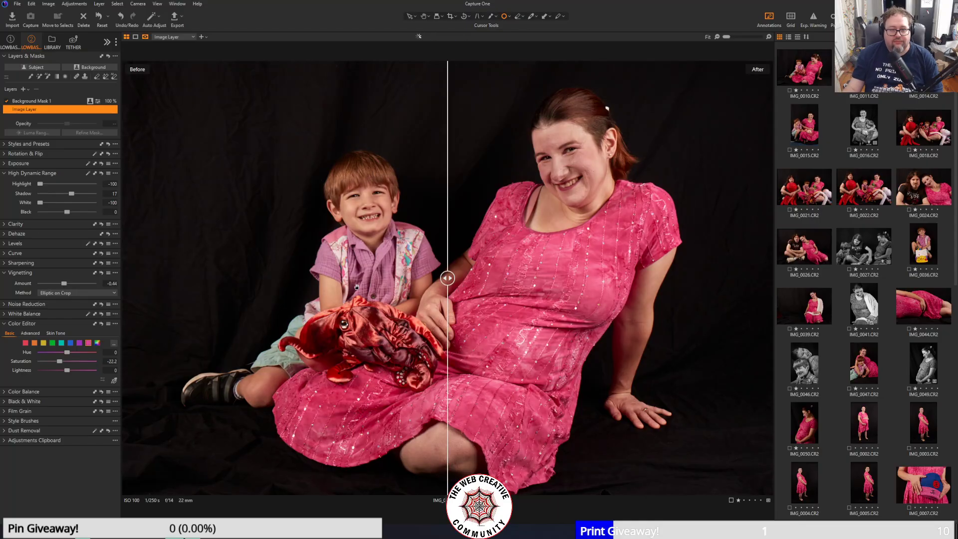
drag(447, 277, 112, 230)
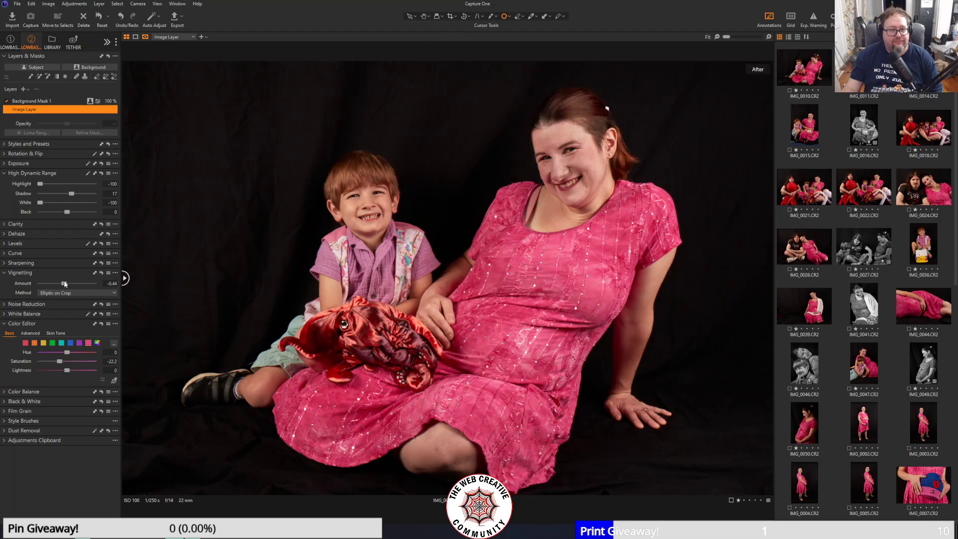
- Strengthen the vignetting amount to -0.83 and compare the edited photo with the original across the full frame
drag(65, 284, 59, 281)
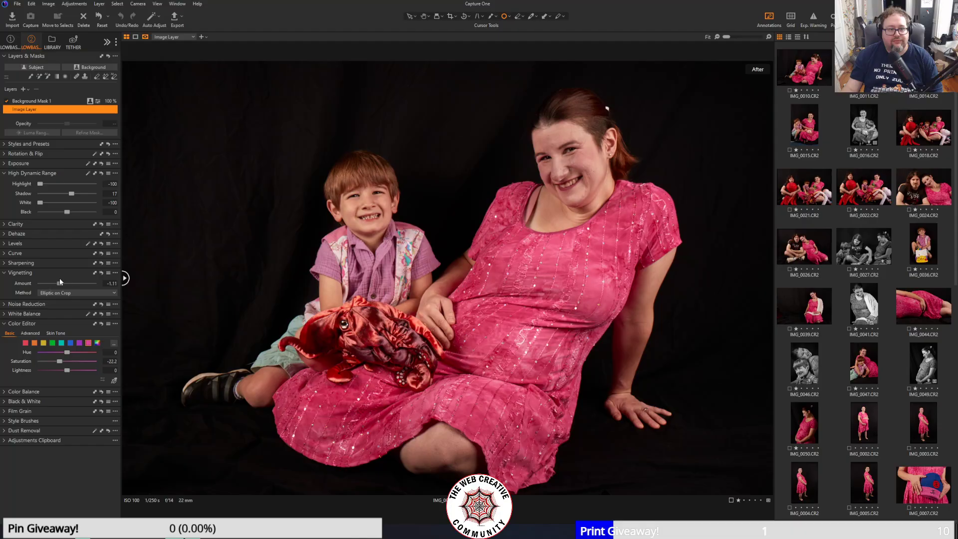
drag(59, 282, 64, 283)
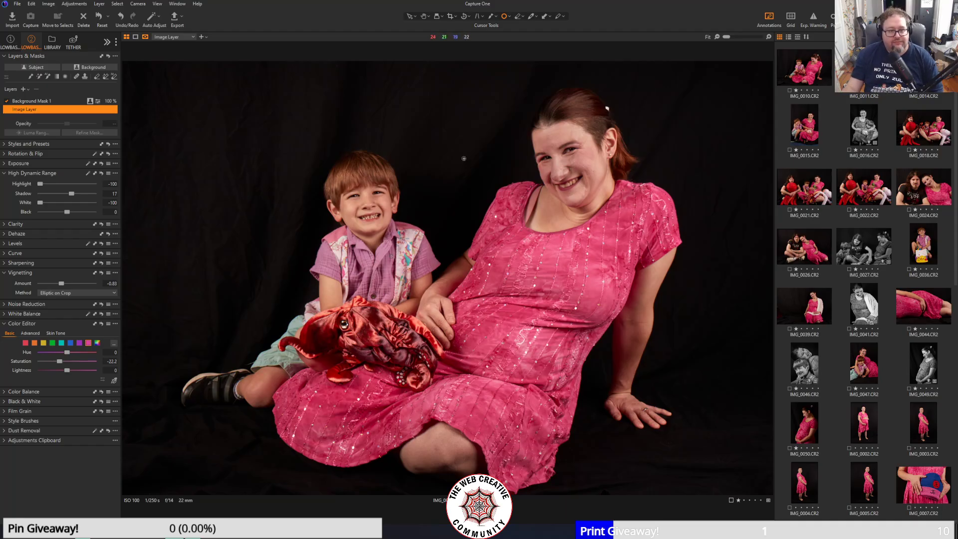
key(y)
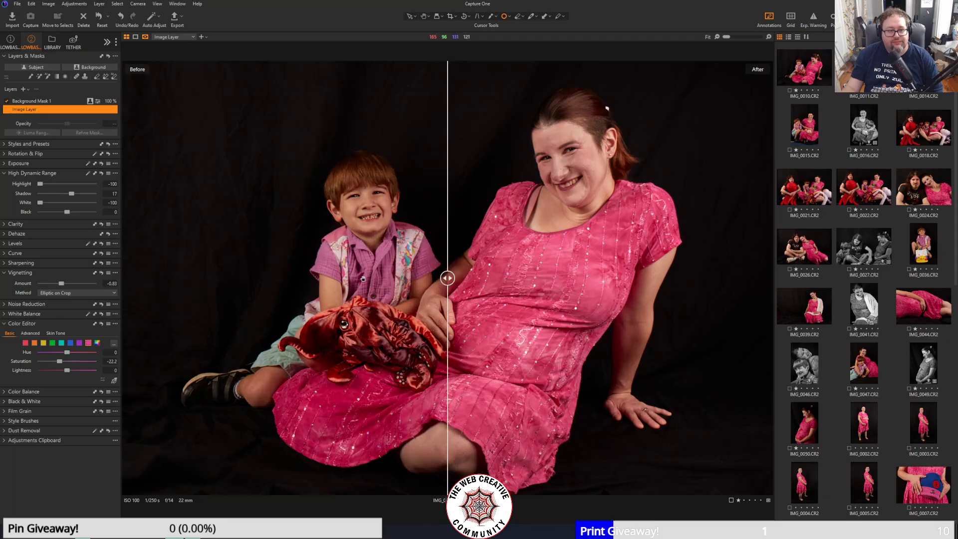
drag(447, 278, 1, 242)
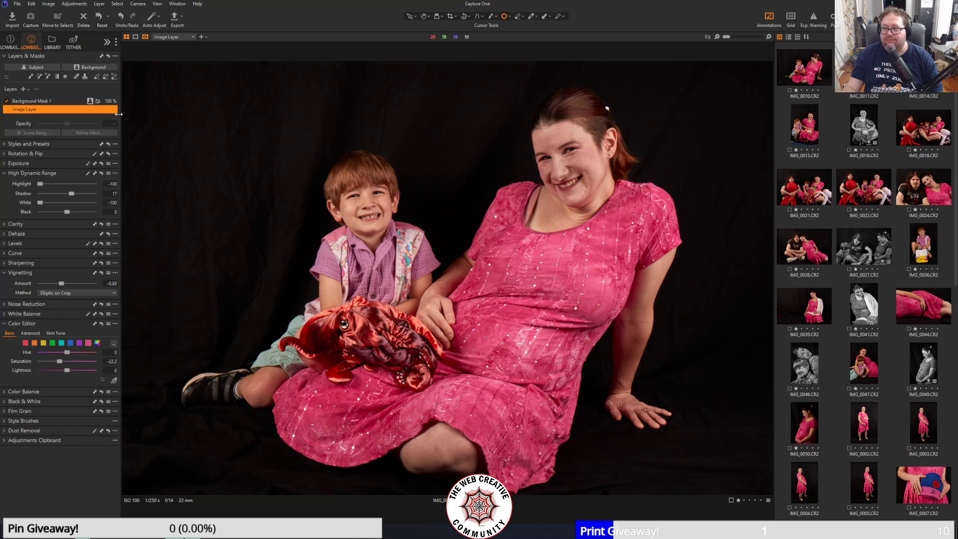
- Export the colour photo with the TIFF Adobe RGB (1998) 8-bit recipe under the file name 11
click(174, 20)
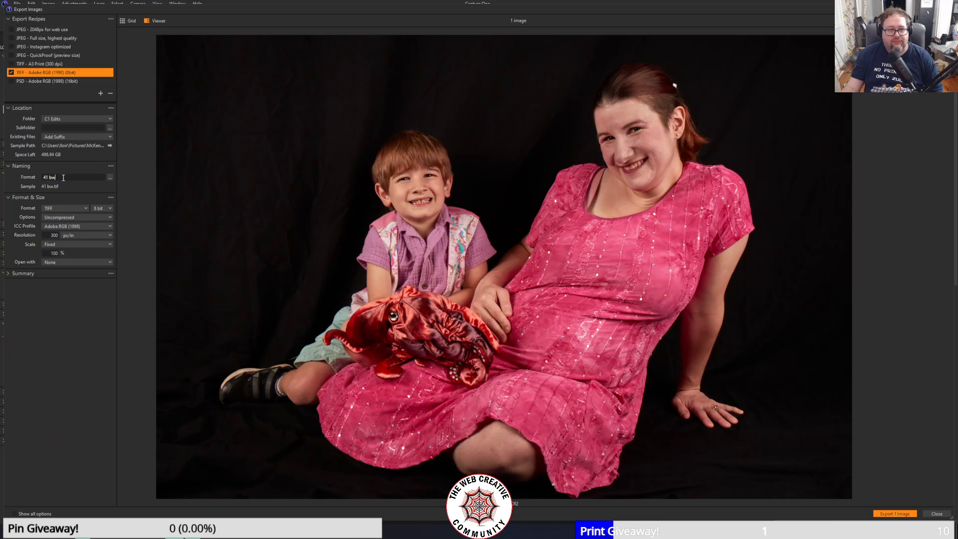
drag(63, 177, 3, 172)
text(11)
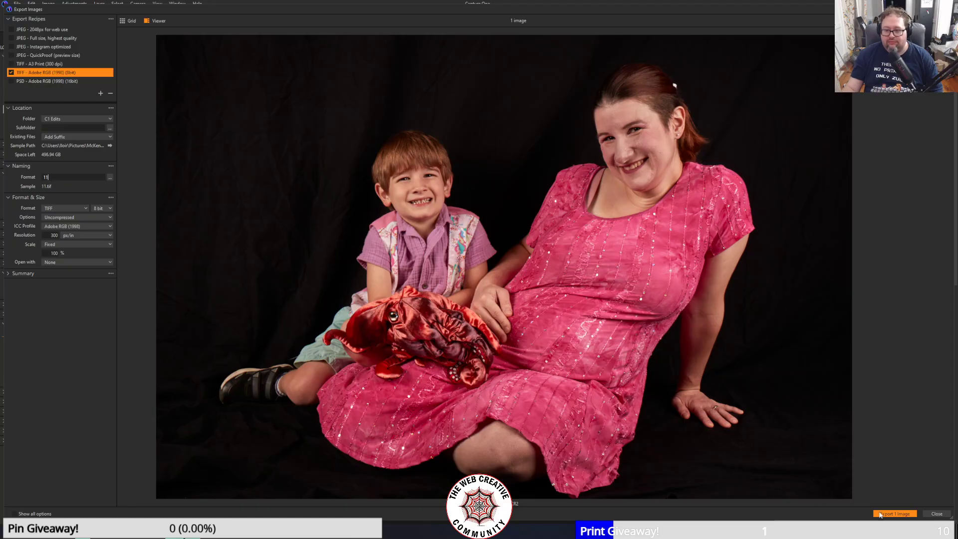
click(894, 513)
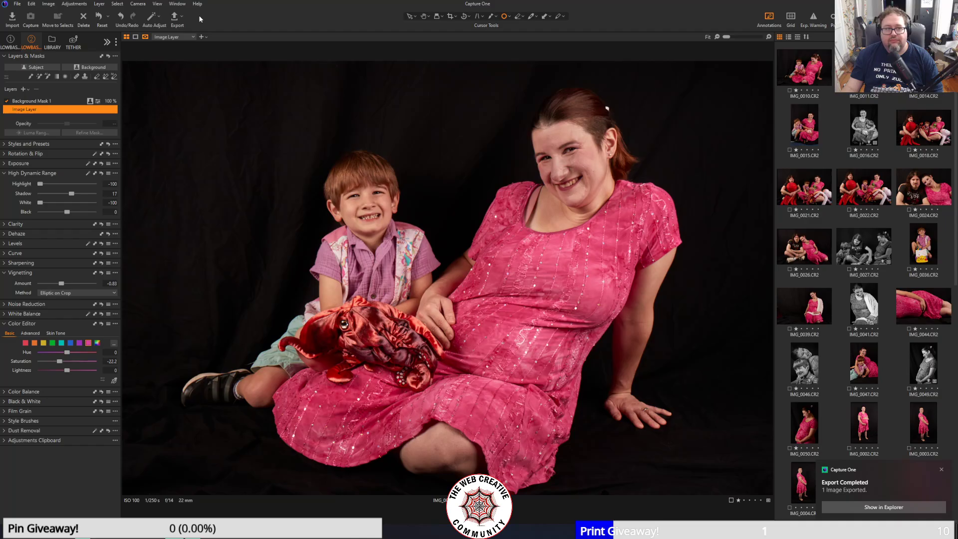
- Convert the photo to black and white, setting the Red sensitivity to -26 and Yellow to 64
click(4, 402)
click(40, 423)
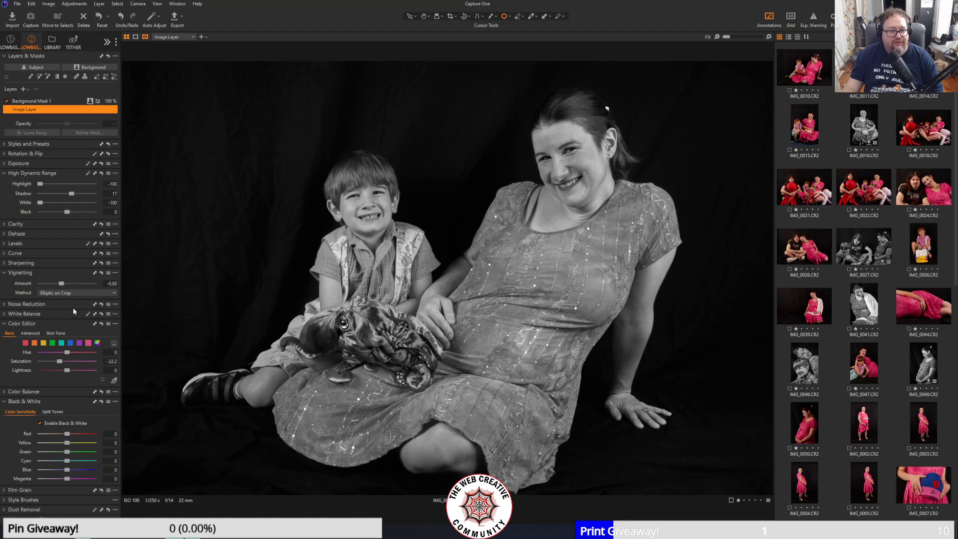
drag(64, 435, 58, 436)
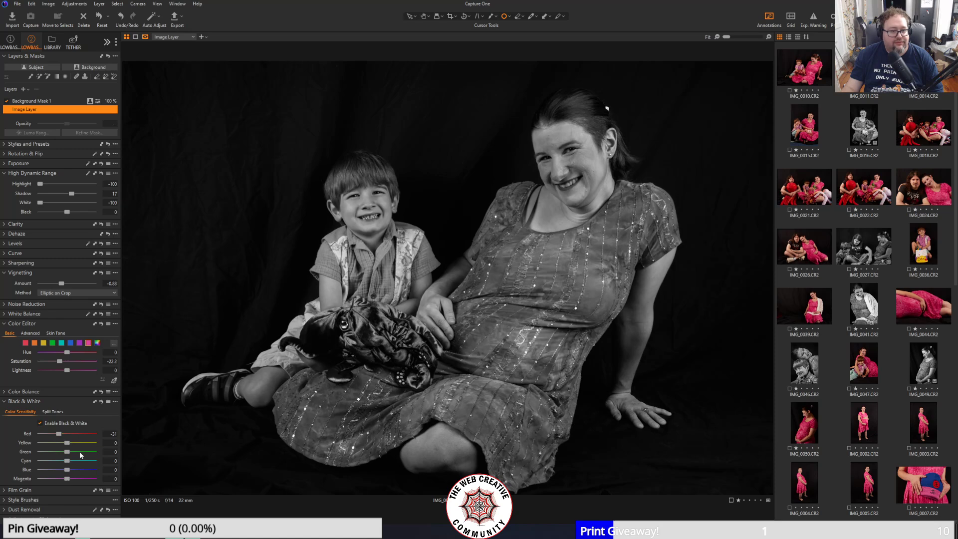
mouse_move(70, 445)
mouse_down()
mouse_move(98, 448)
mouse_move(61, 436)
mouse_up()
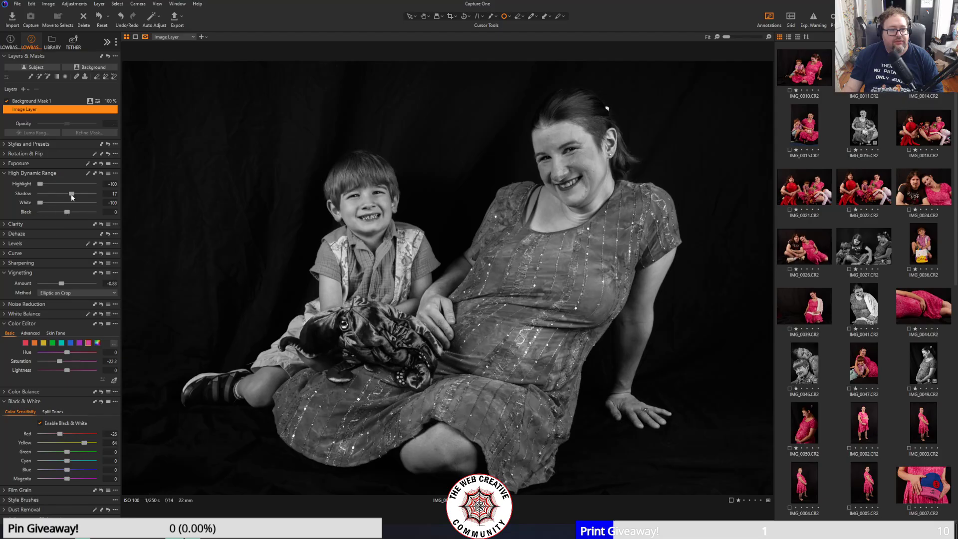
- Raise the image layer's High Dynamic Range Shadow value to 28
drag(71, 194, 77, 195)
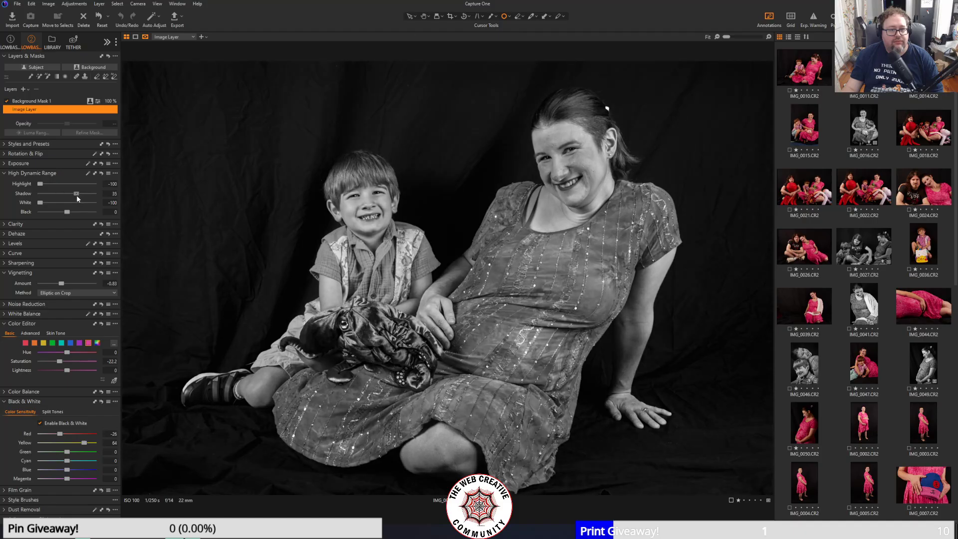
drag(75, 198, 75, 198)
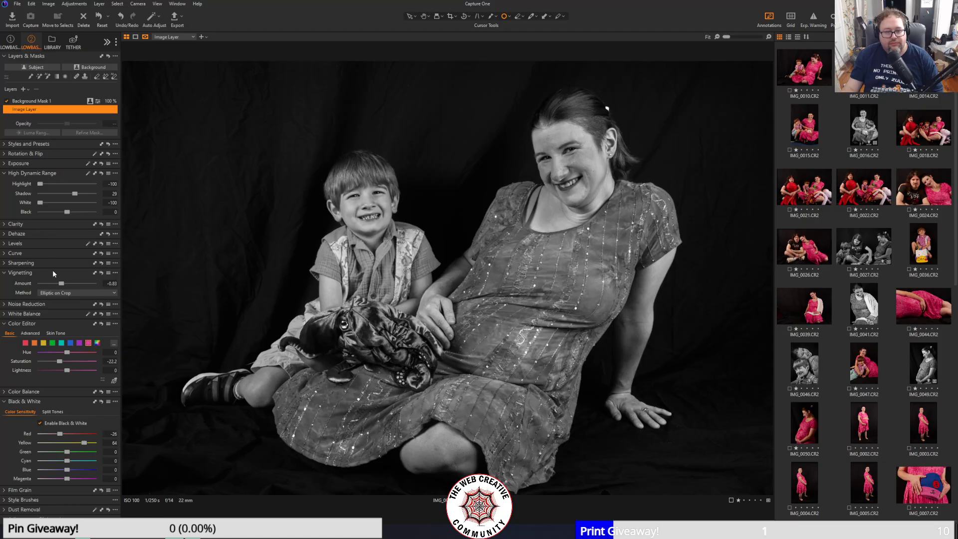
- Lift the midtones of the image layer's Luma curve at about input 93, output 129, and strengthen the vignetting amount to -1.33
click(4, 254)
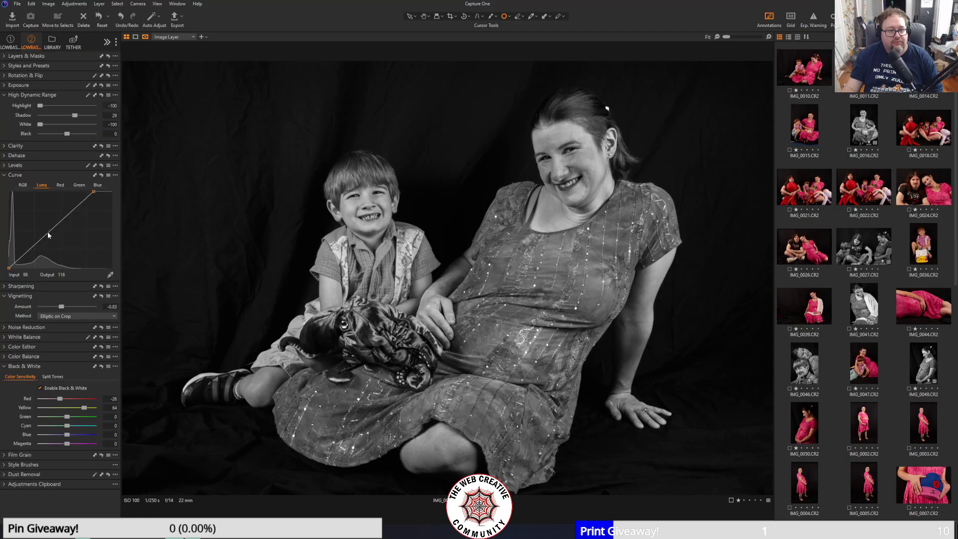
drag(47, 232, 47, 230)
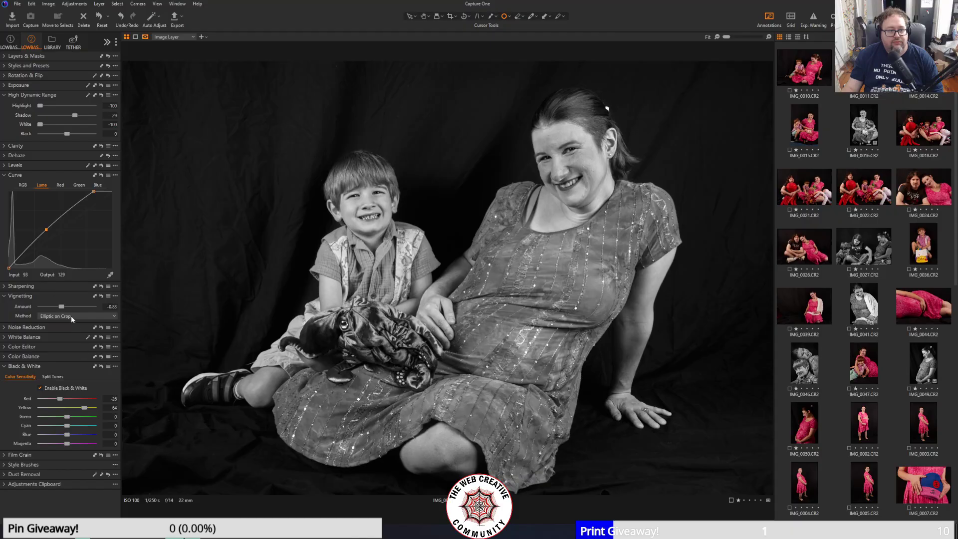
drag(61, 308, 57, 306)
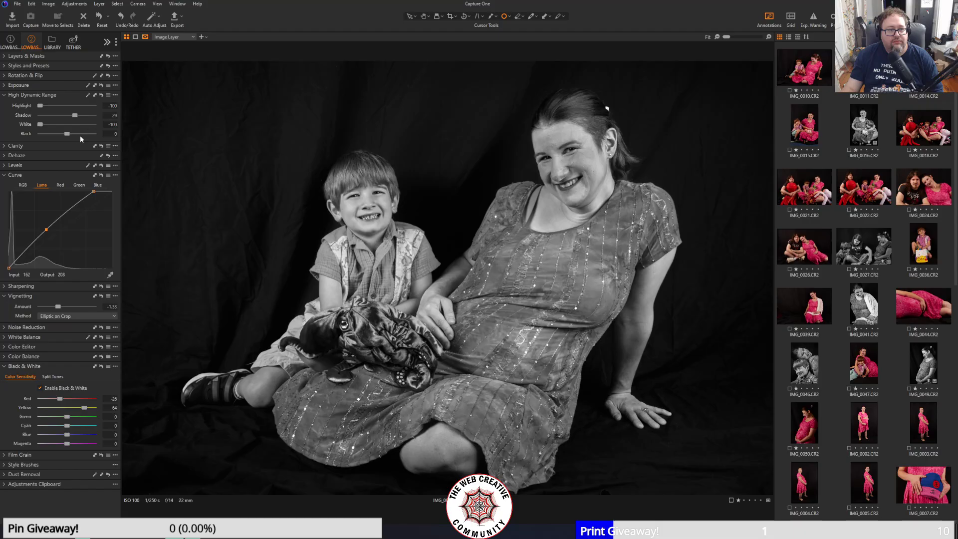
- Lower the Background Mask 1 layer's Black value to -46 and raise the midtone point on the image layer's Luma curve slightly further
click(5, 57)
click(53, 101)
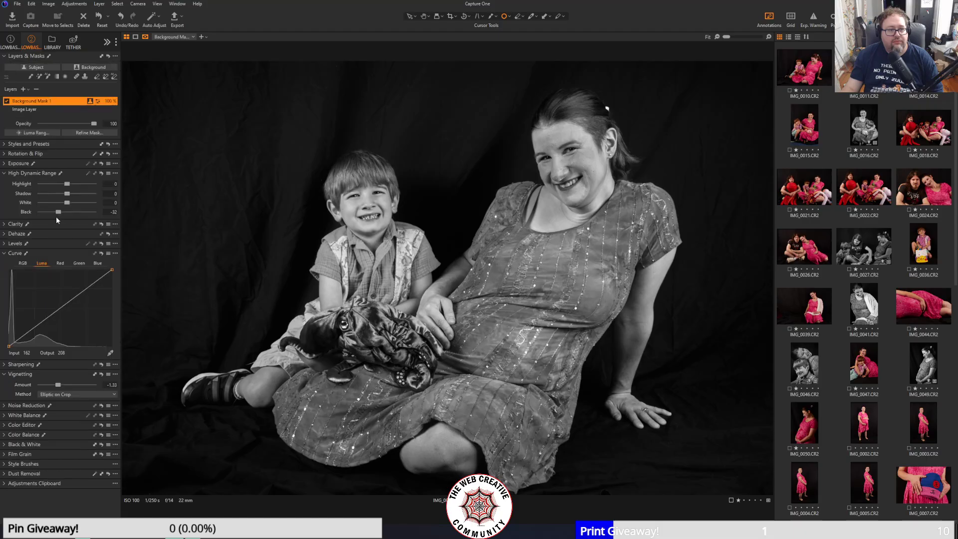
drag(57, 212, 55, 213)
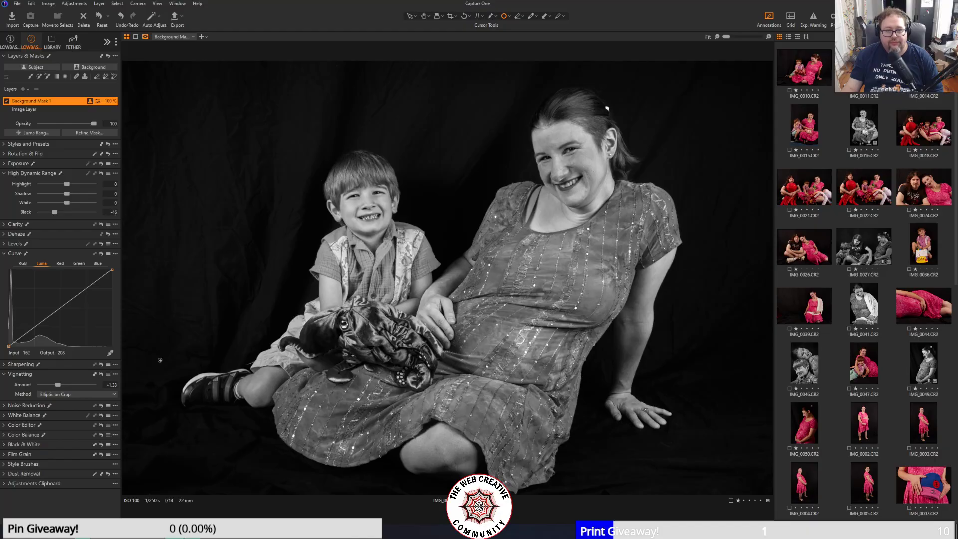
click(29, 109)
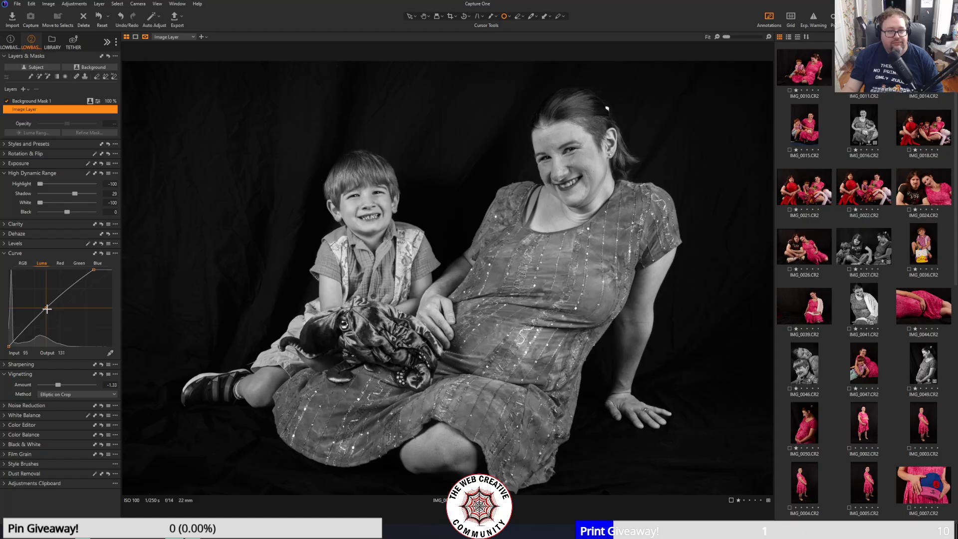
drag(47, 309, 46, 305)
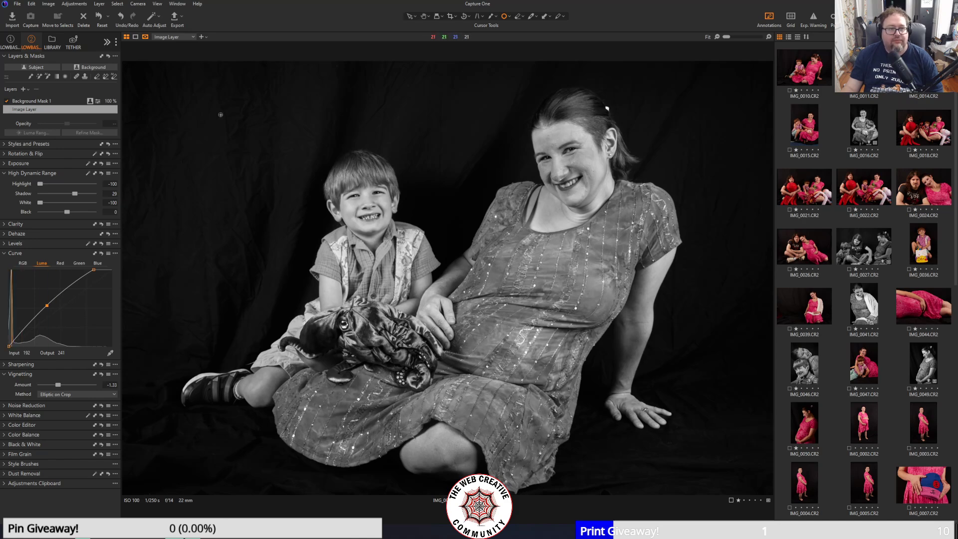
- Export the black-and-white photo with the TIFF Adobe RGB (1998) 8-bit recipe under the file name 11 bw
click(174, 20)
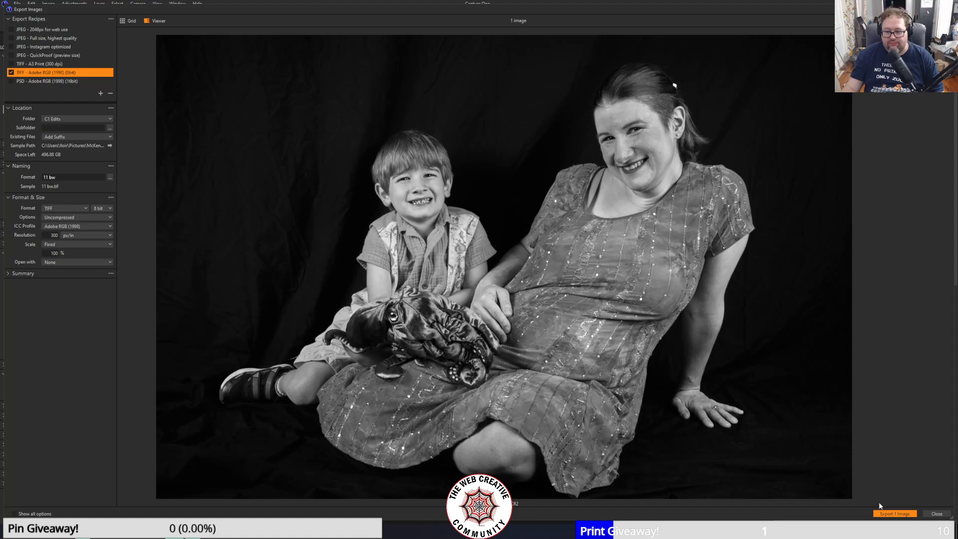
key(Return)
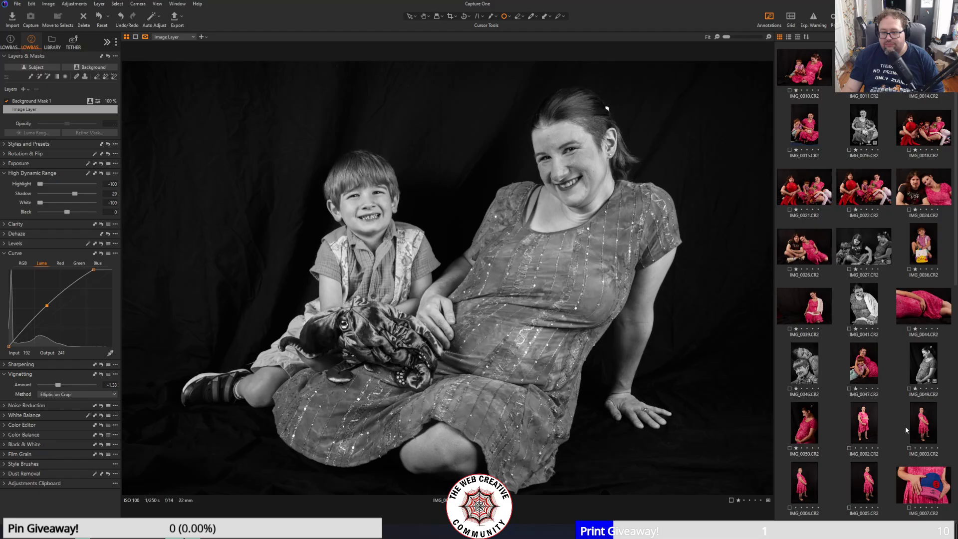
- Open photo IMG_0014.CR2 and pull the Luma curve's white point in to about input 215
scroll(892, 406, up, 1)
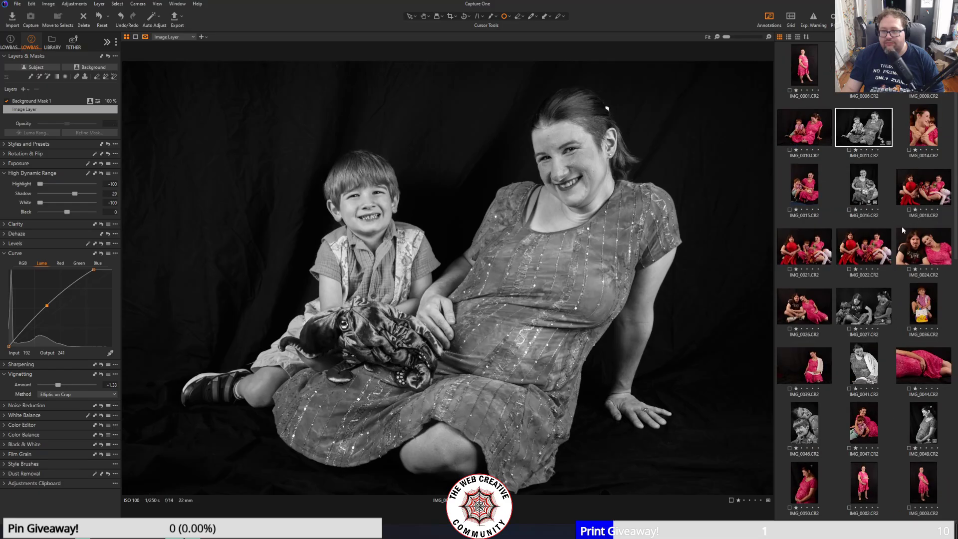
click(926, 120)
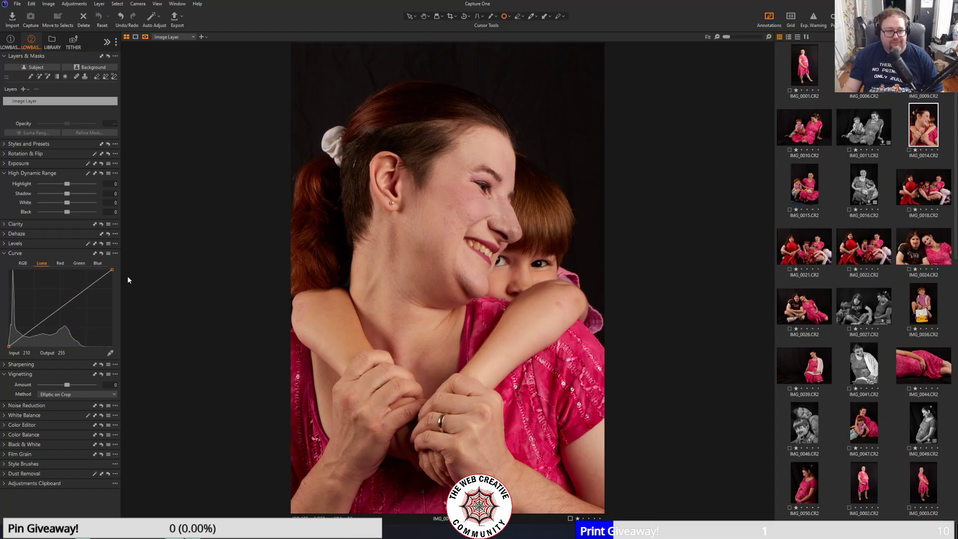
drag(112, 270, 95, 263)
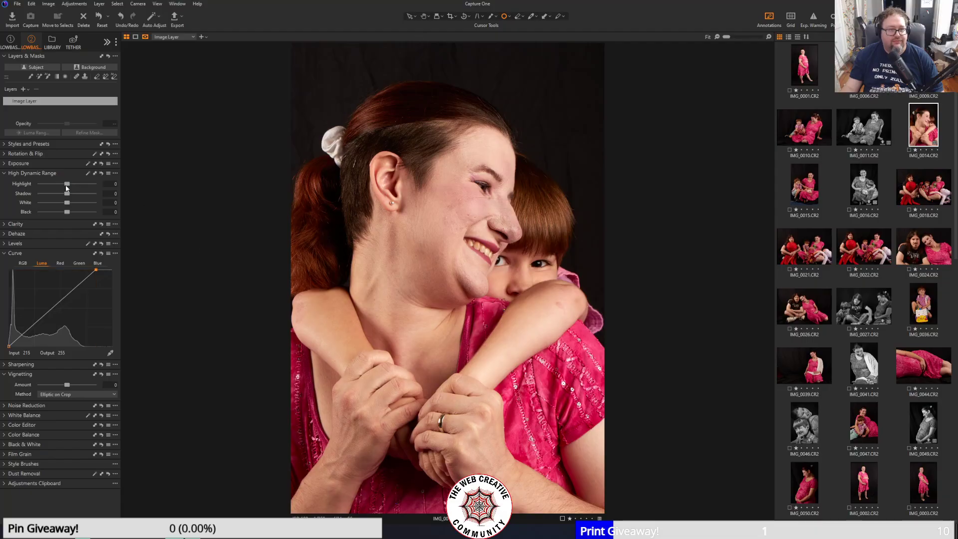
- Set the image layer's High Dynamic Range Highlight to -100 and White to -43
drag(66, 186, 2, 189)
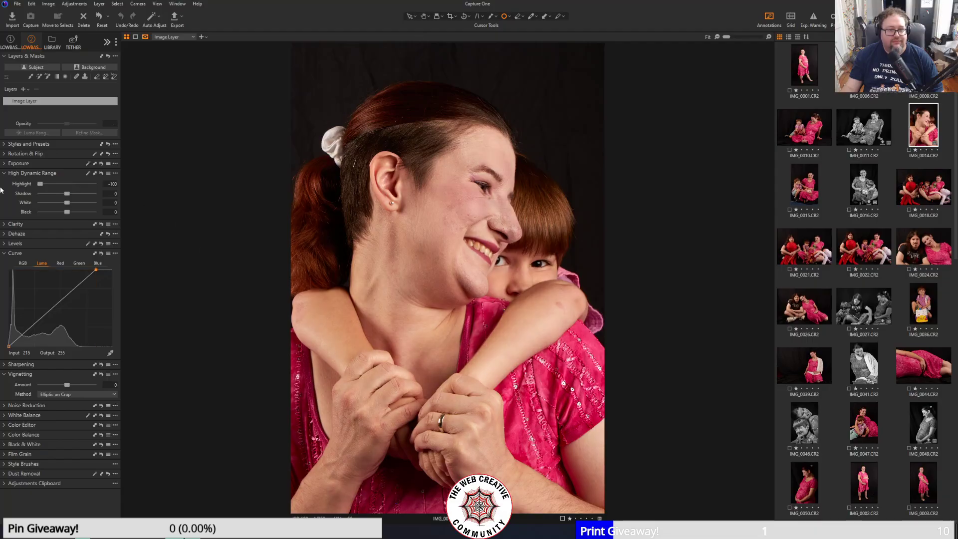
mouse_move(67, 202)
mouse_down()
mouse_move(1, 205)
mouse_move(146, 206)
mouse_move(66, 208)
mouse_up()
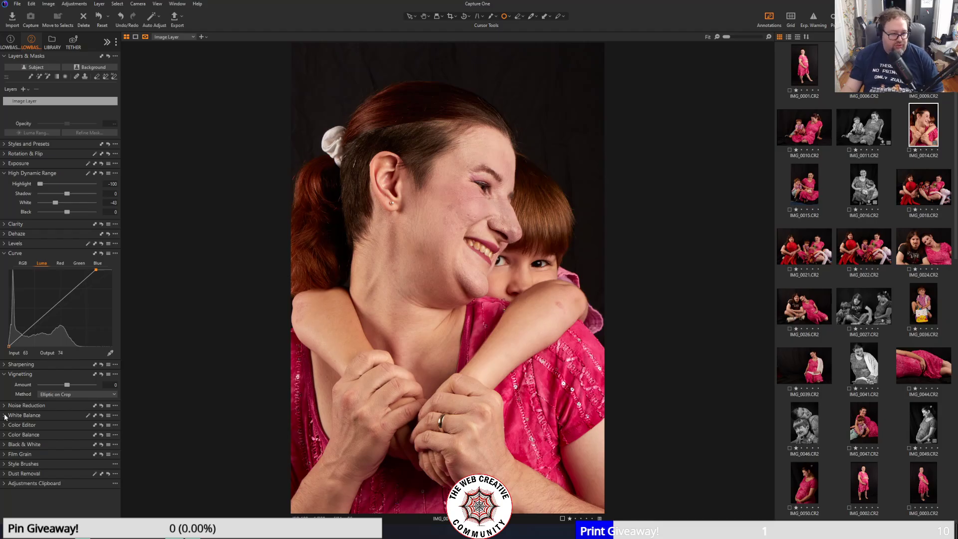
- Reduce the saturation of the dress's pink colour range to -38.9 and set the image layer's Shadow value to 1
click(5, 435)
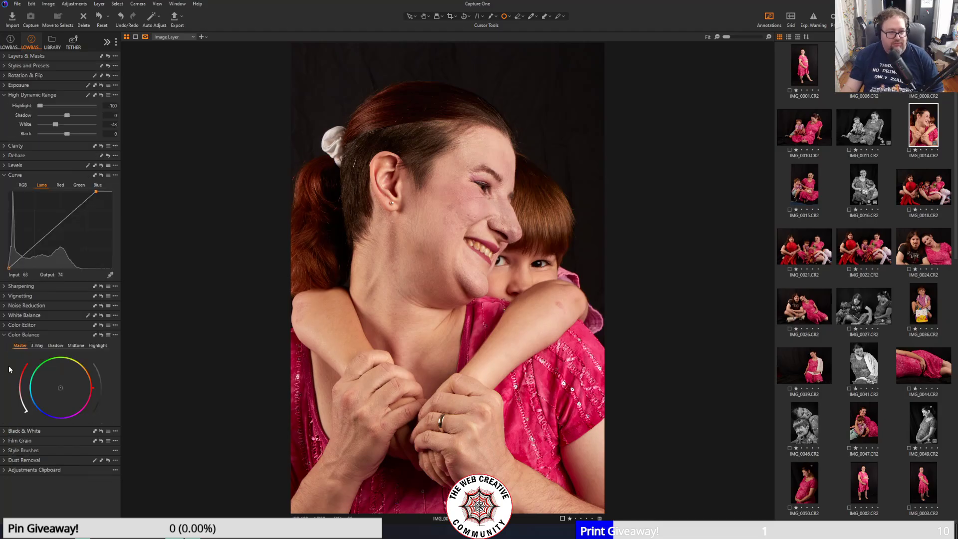
click(5, 324)
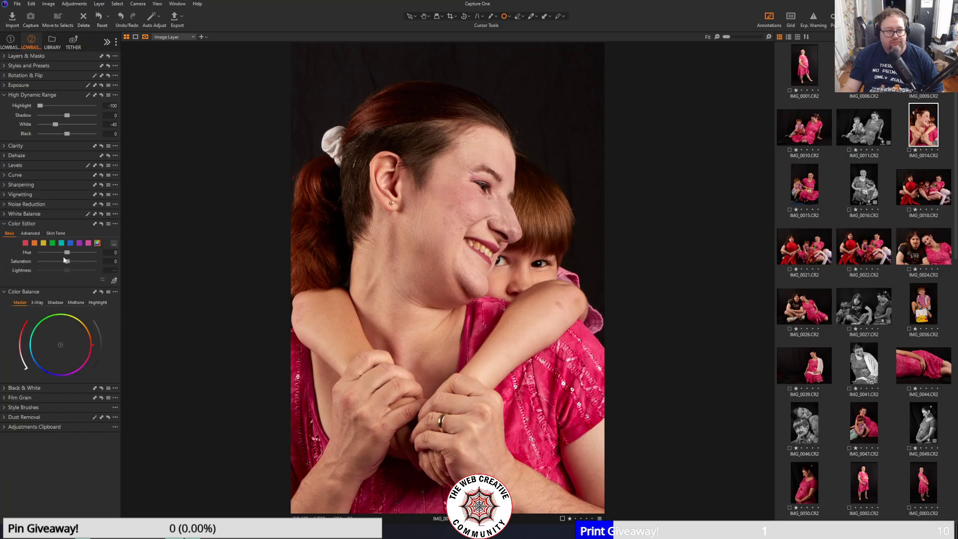
click(44, 243)
drag(67, 261, 1, 268)
drag(41, 268, 56, 270)
mouse_move(66, 263)
mouse_down()
mouse_move(54, 261)
mouse_move(141, 264)
mouse_move(53, 264)
mouse_up()
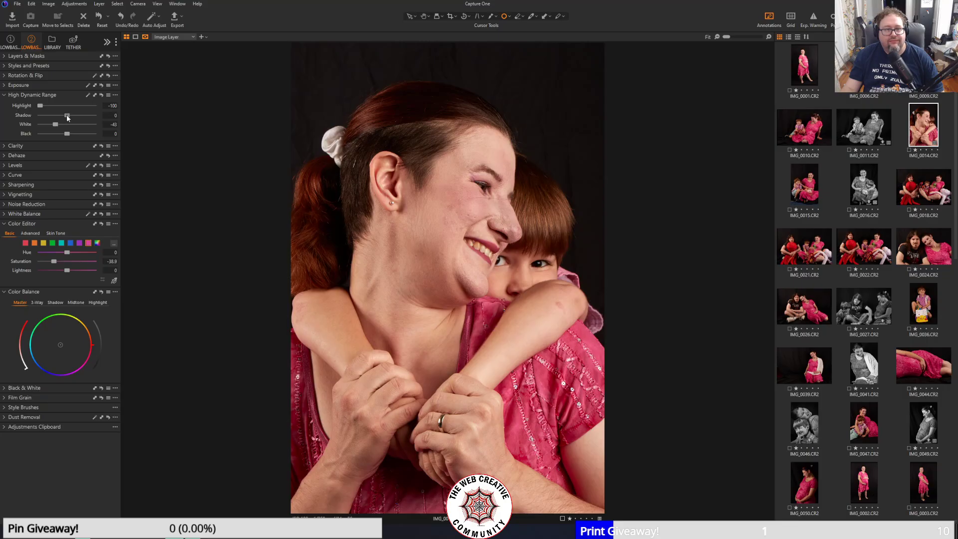
drag(67, 115, 68, 115)
- Add a background mask layer with its Black value at -14, and set the photo's vignetting amount to -0.17
click(7, 57)
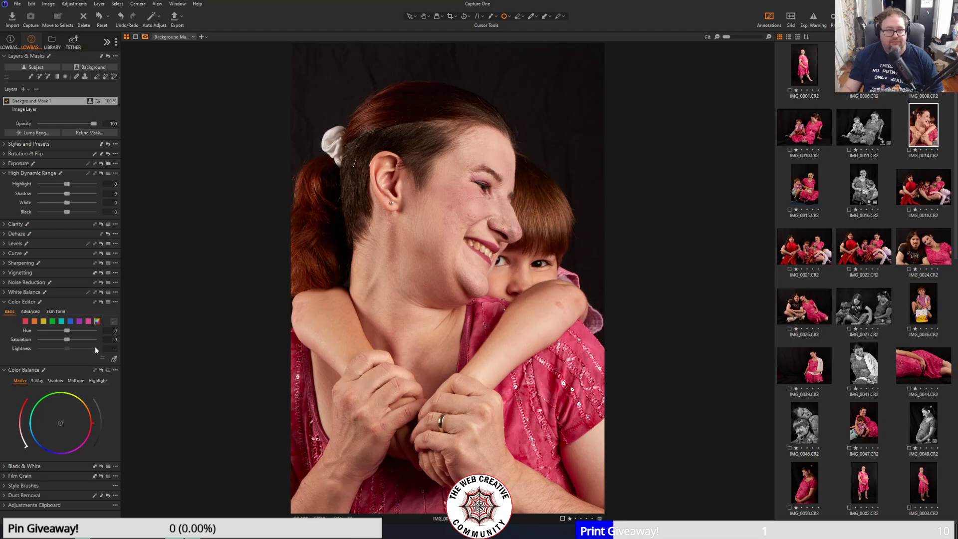
drag(67, 212, 64, 212)
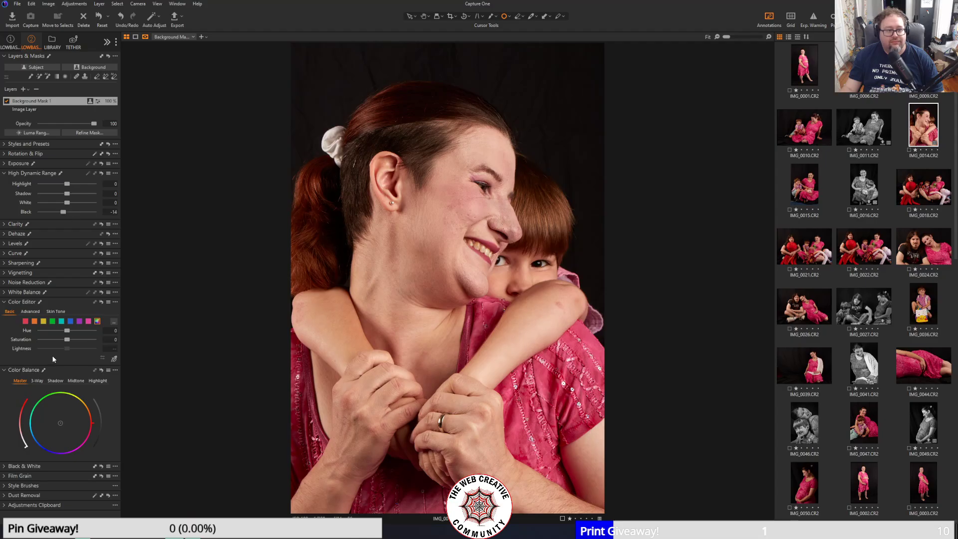
click(4, 274)
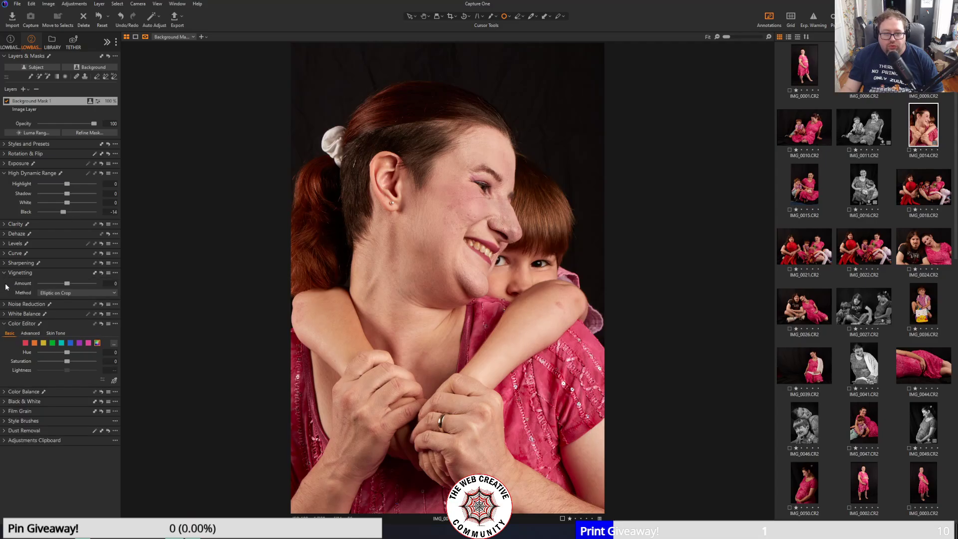
mouse_move(65, 284)
mouse_down()
mouse_move(33, 282)
mouse_move(64, 287)
mouse_up()
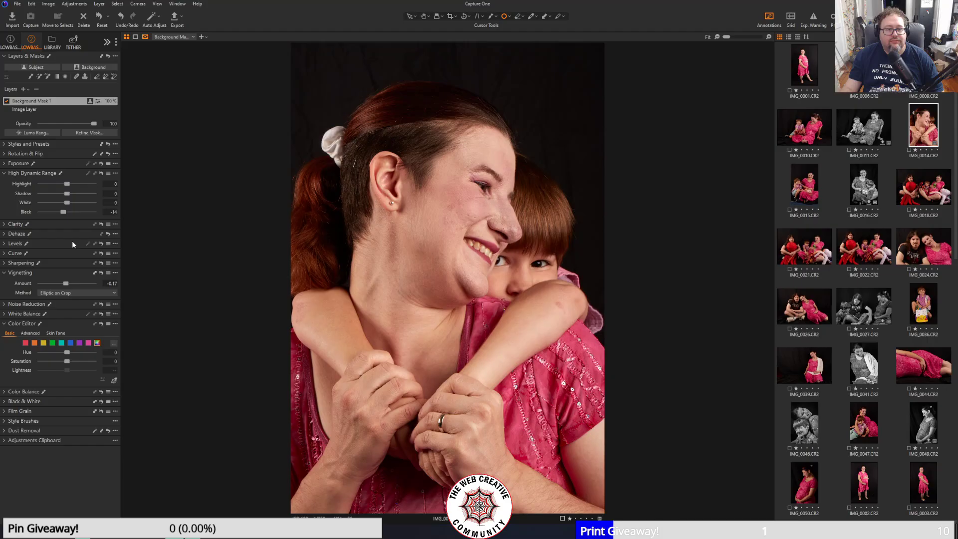
- Compare the edited portrait with the original using the before/after split view, and inspect the faces up close
key(y)
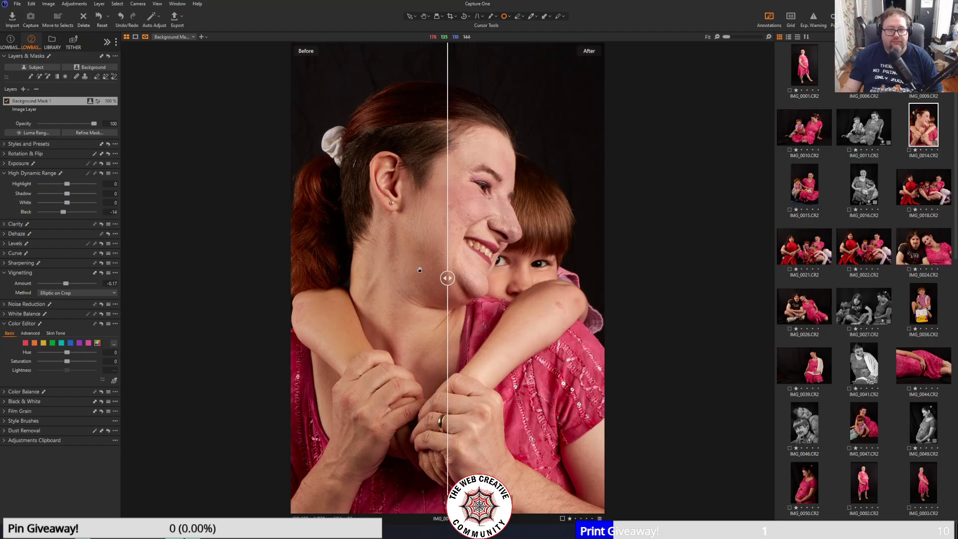
drag(447, 278, 256, 286)
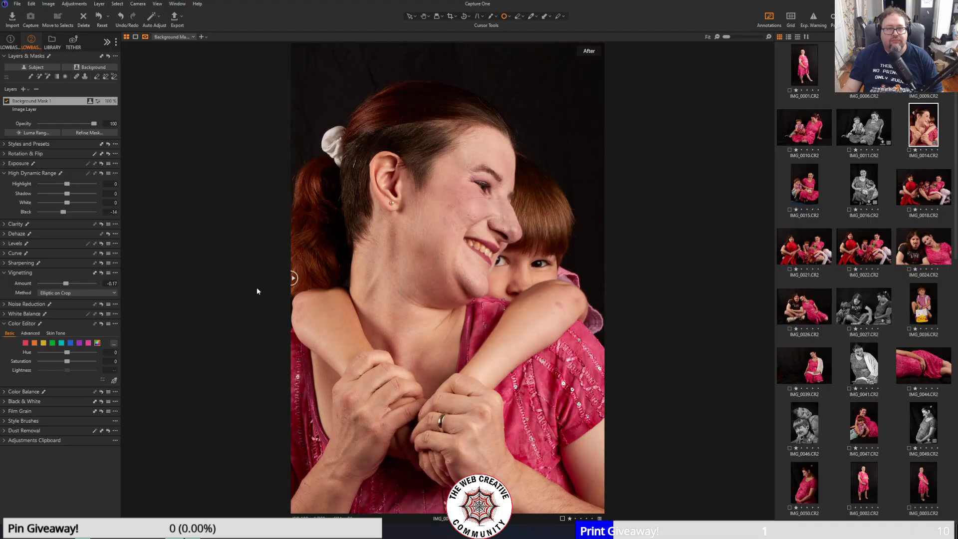
scroll(444, 135, up, 4)
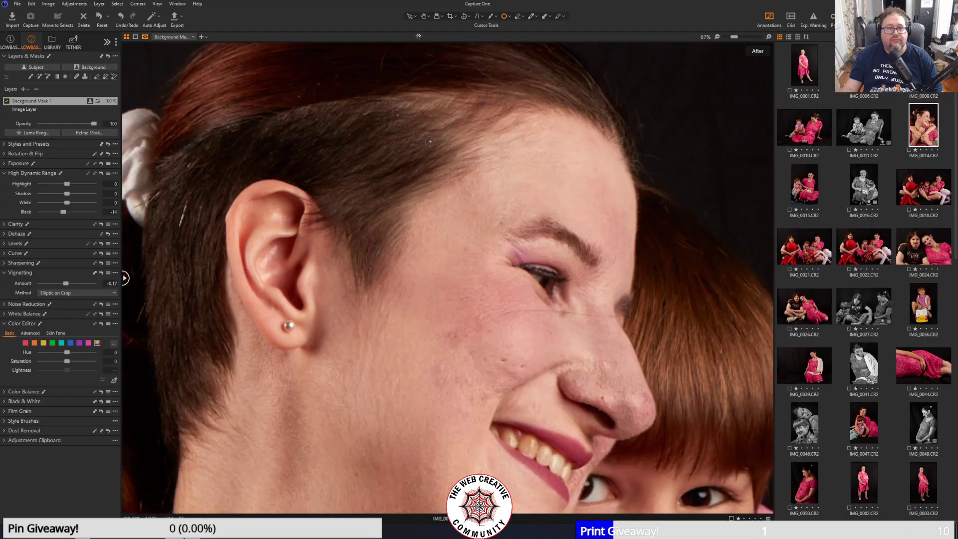
scroll(430, 142, down, 1)
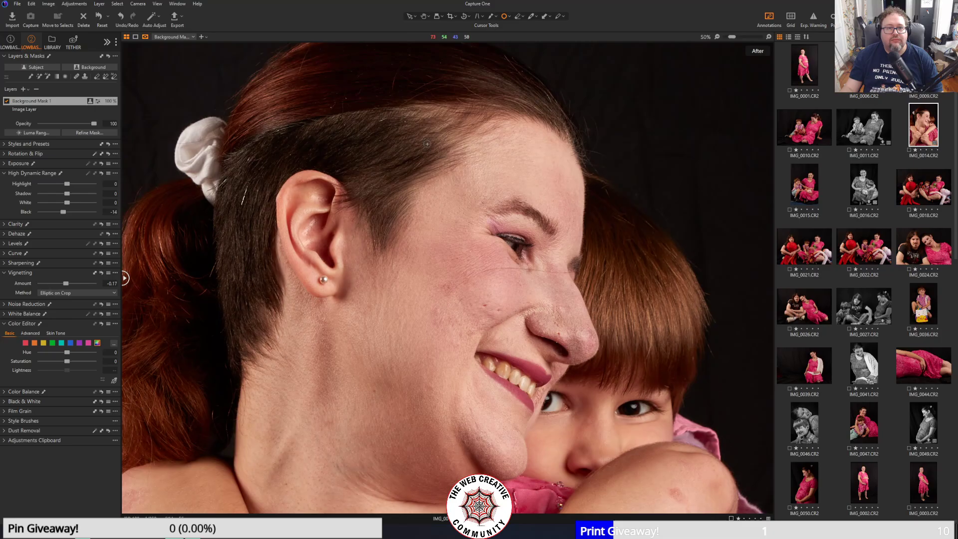
scroll(427, 143, down, 3)
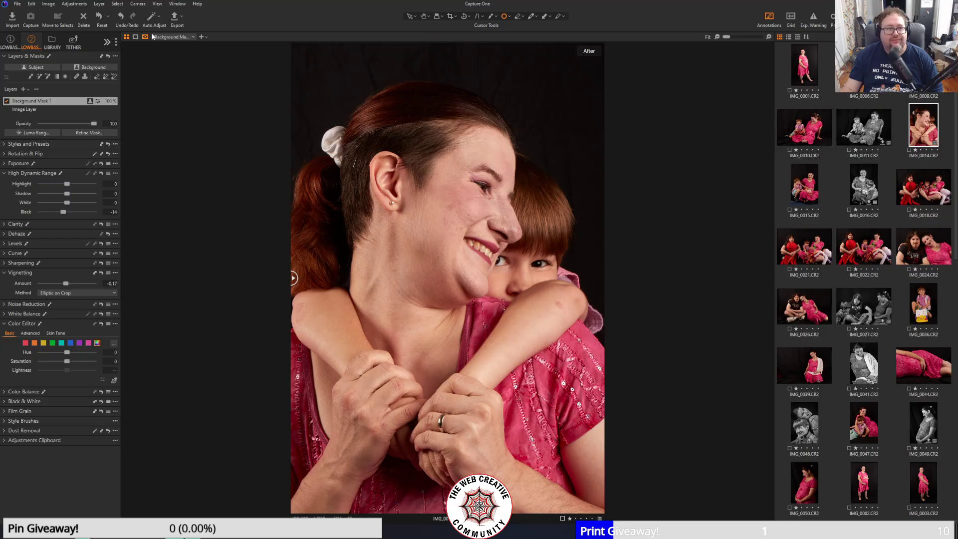
- Export the colour photo with the TIFF Adobe RGB (1998) 8-bit recipe under the file name 14
click(176, 24)
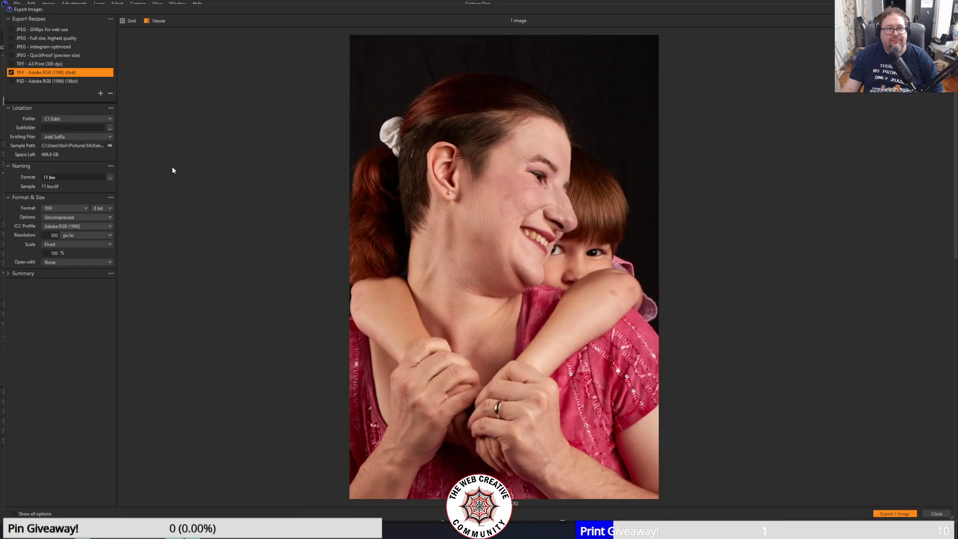
key(BackSpace)
key(BackSpace)
key(BackSpace)
key(BackSpace)
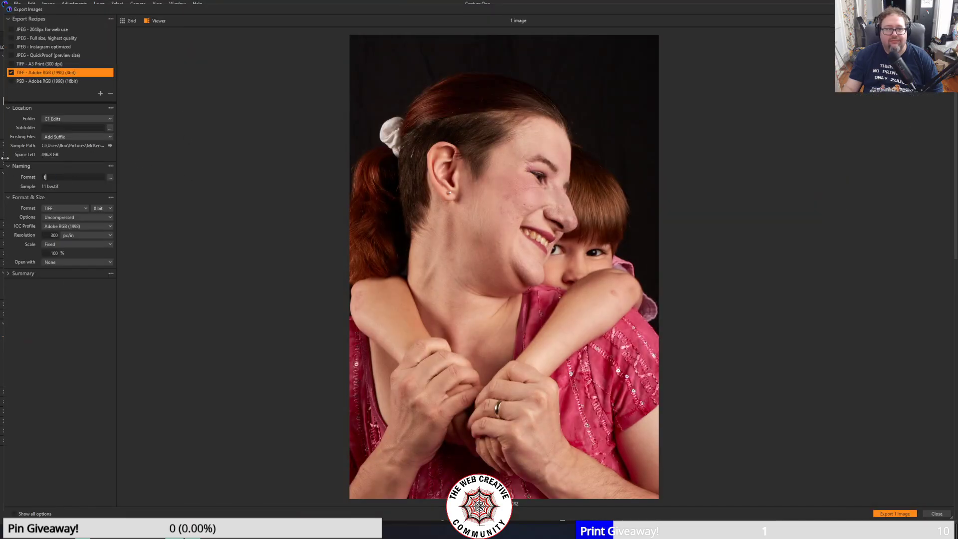
text(4)
click(895, 513)
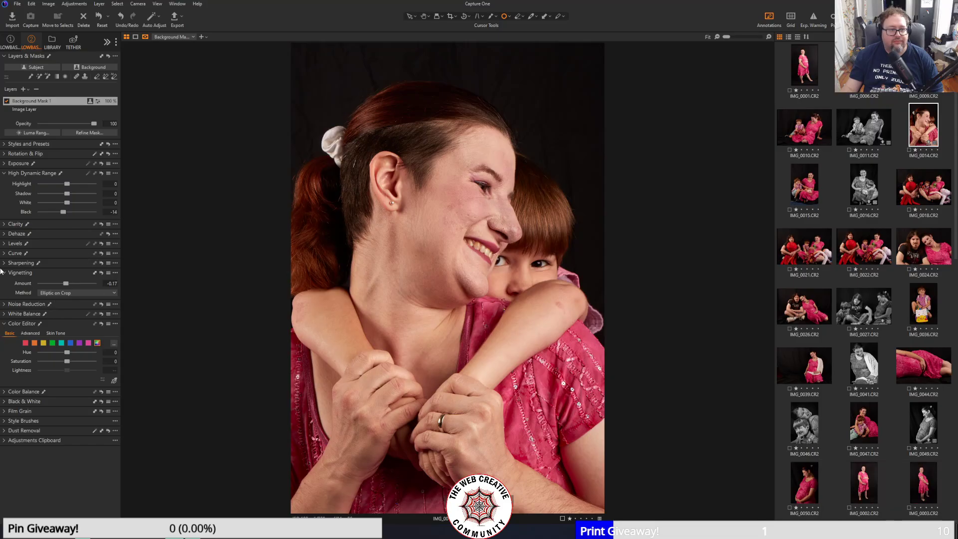
- Convert the photo to black and white, setting the Red sensitivity to -24 and Yellow to 60
click(4, 401)
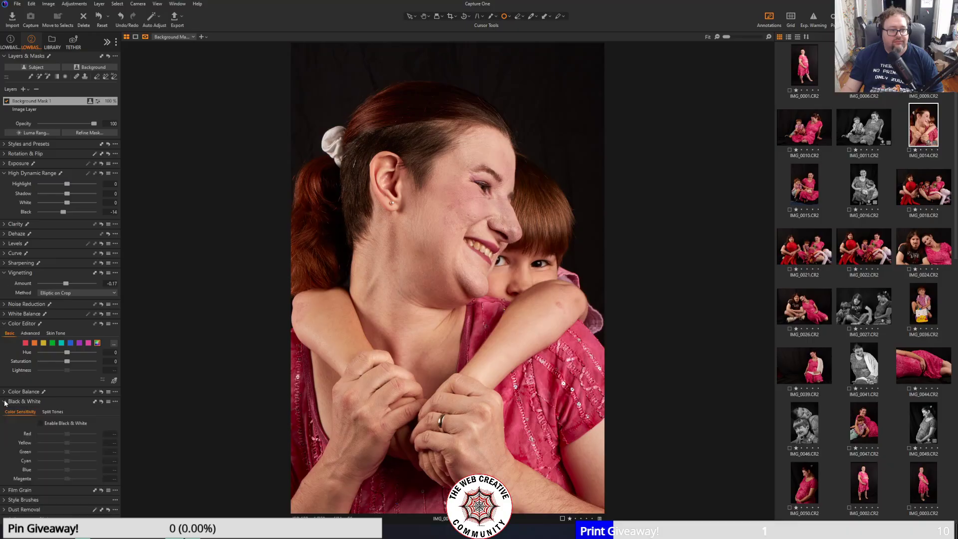
click(40, 423)
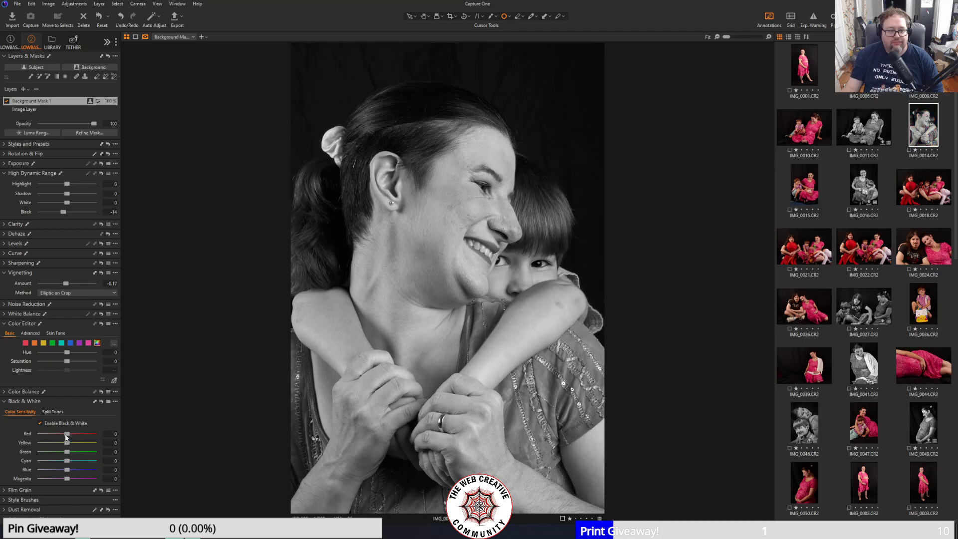
drag(65, 437, 86, 442)
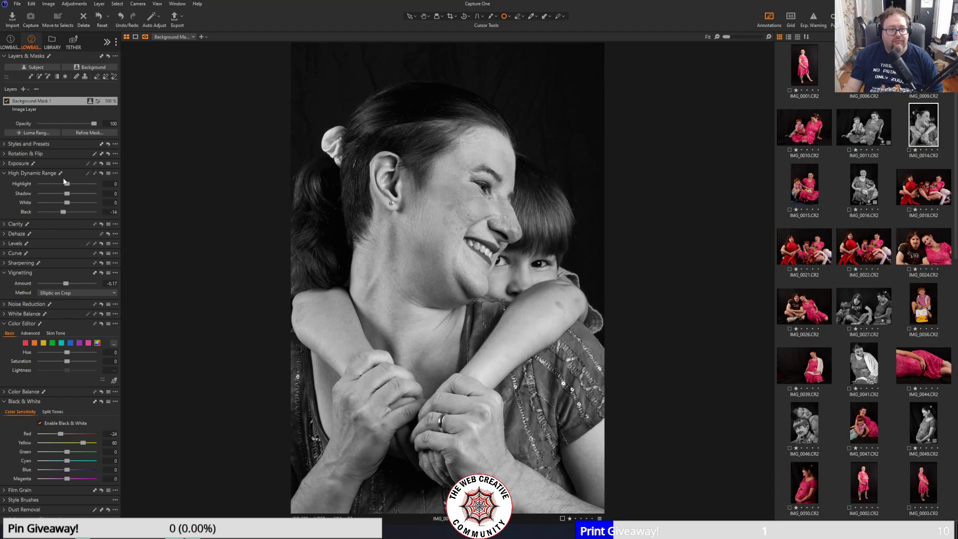
- Raise the High Dynamic Range Shadow value to 26 on the image layer
mouse_move(69, 196)
mouse_down()
mouse_move(79, 196)
mouse_move(67, 196)
mouse_up()
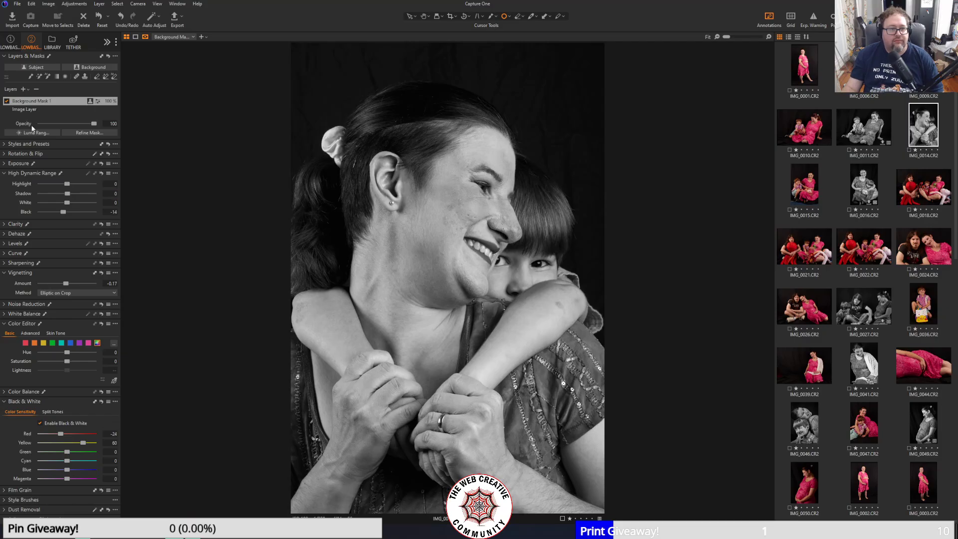
click(39, 110)
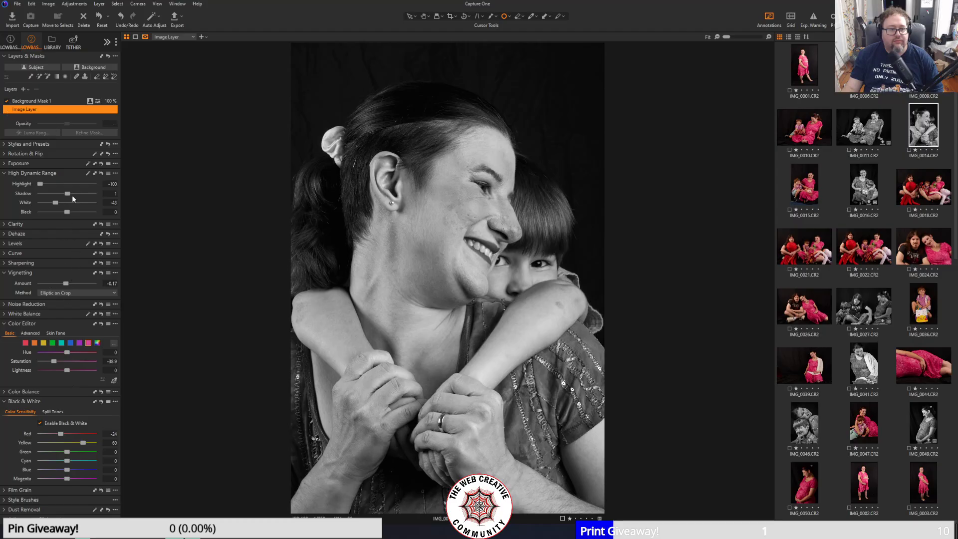
drag(68, 193, 77, 197)
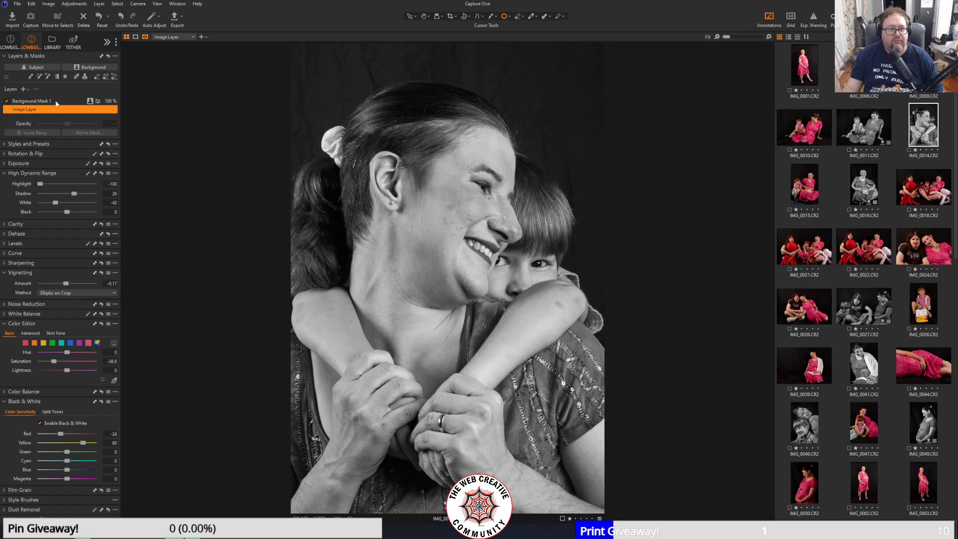
- Set the High Dynamic Range Black to -48 on the background mask layer, and return to the image layer
click(56, 104)
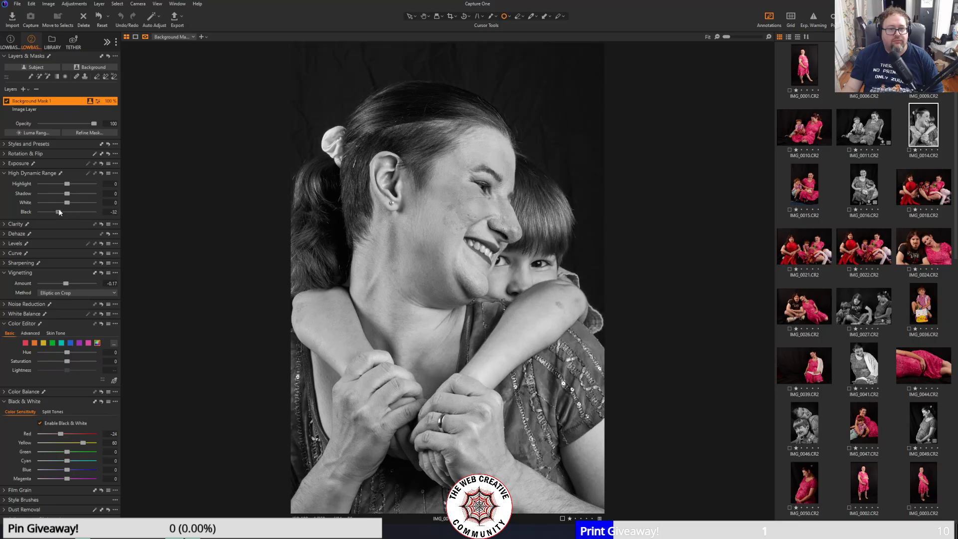
drag(60, 214, 54, 210)
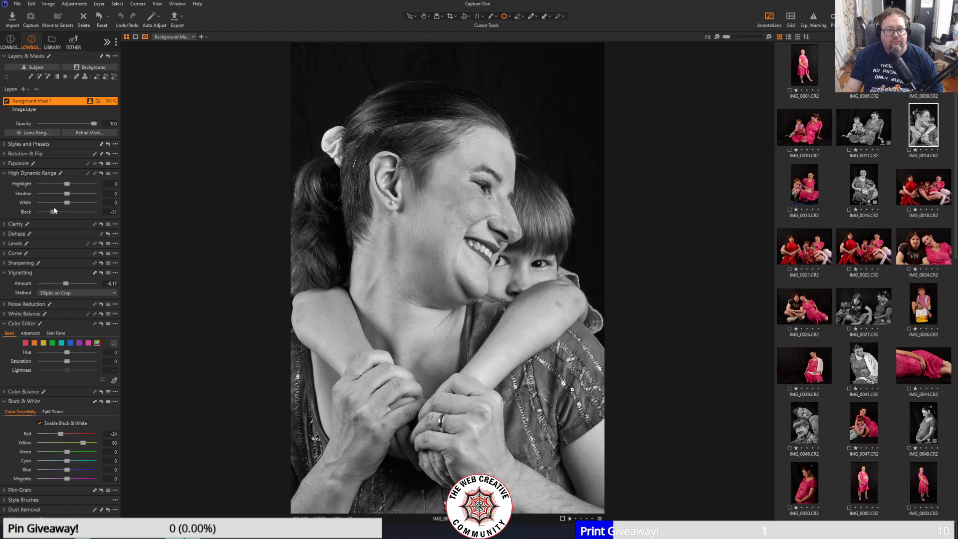
drag(55, 210, 55, 211)
click(5, 254)
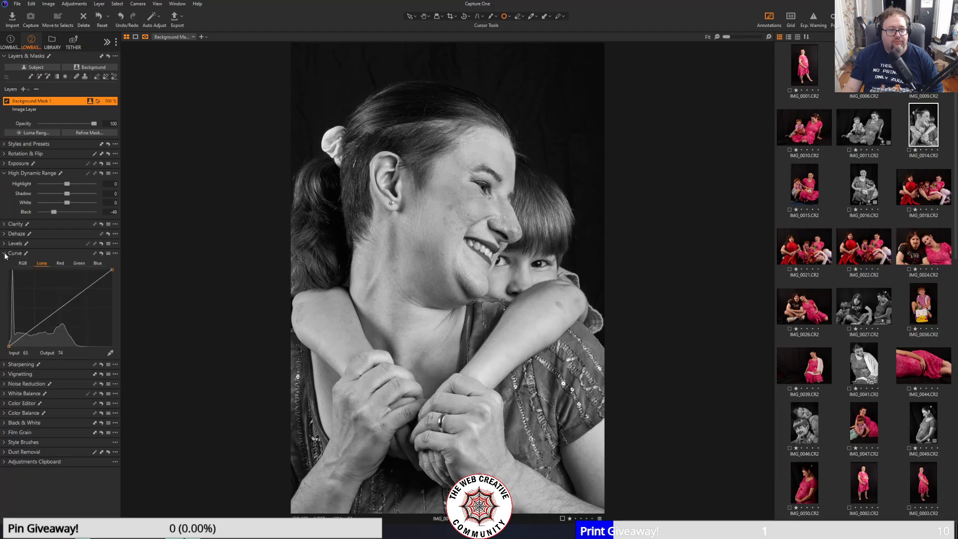
click(45, 109)
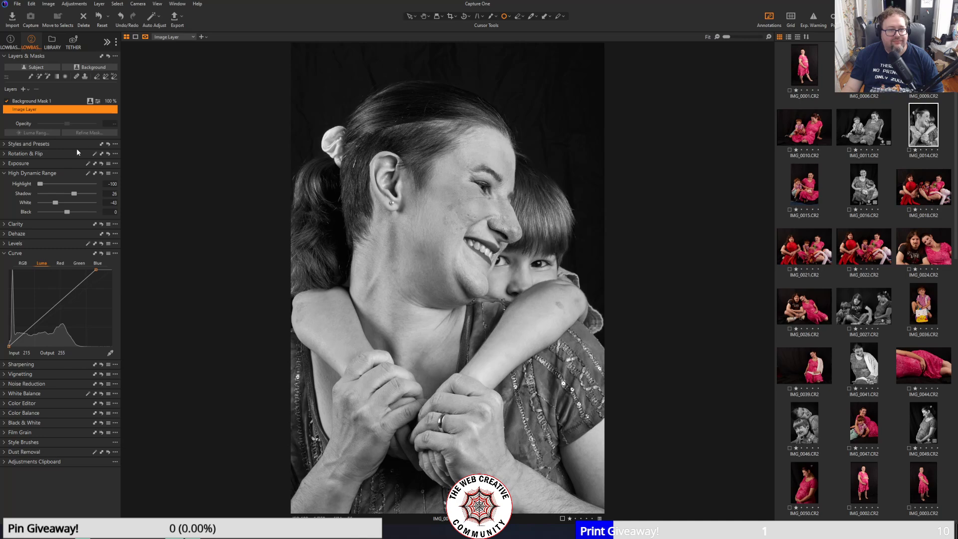
- Export the black-and-white photo with the TIFF Adobe RGB (1998) 8-bit recipe under the file name 14 bw
click(175, 20)
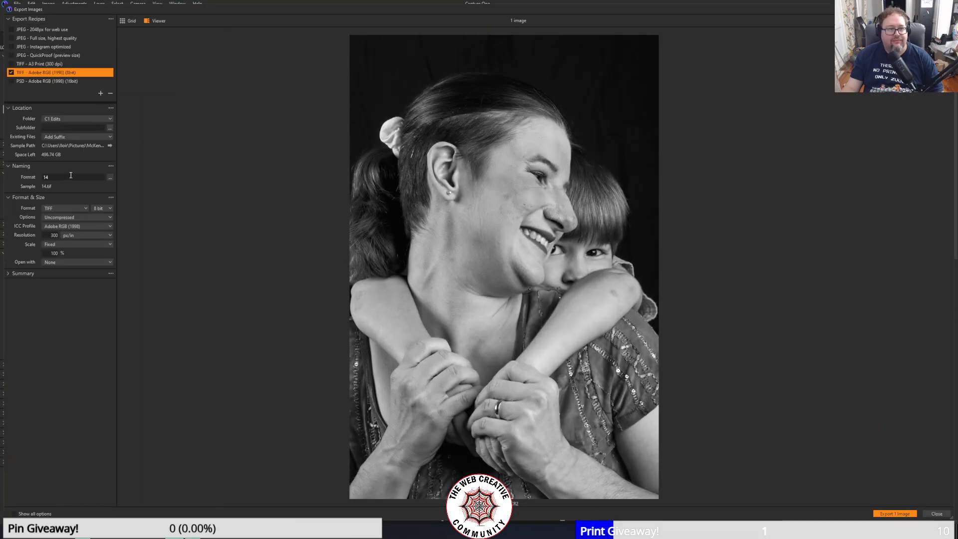
text(bw)
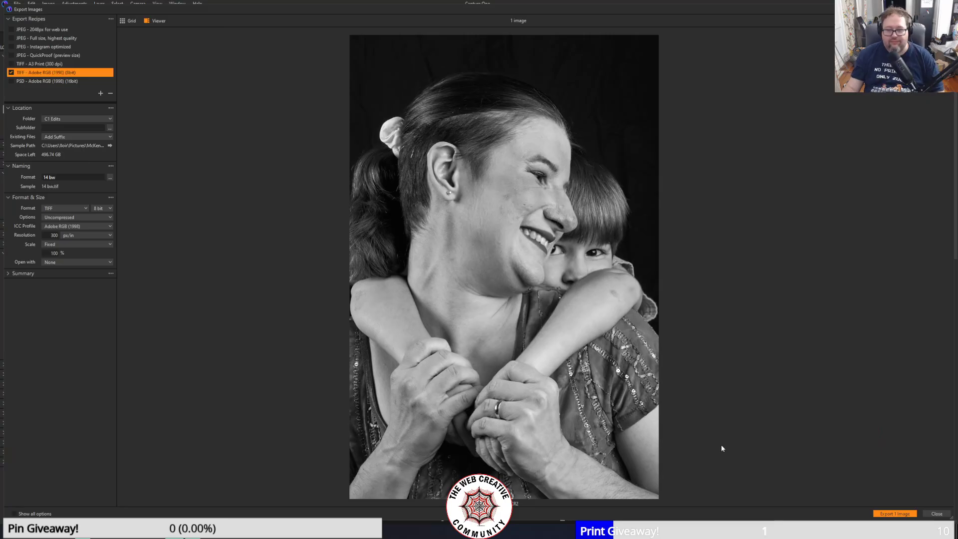
click(879, 513)
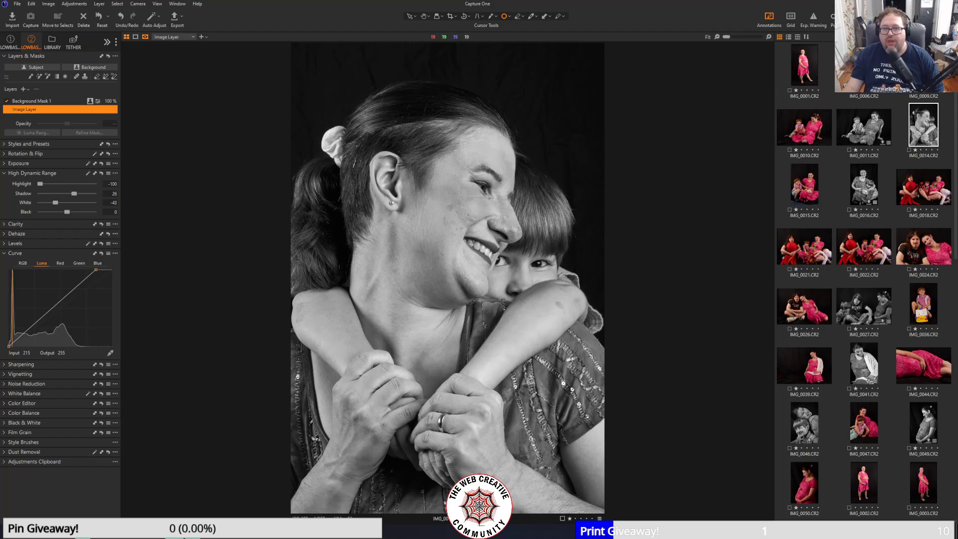
- Compare the seated group photos IMG_0018, IMG_0021 and IMG_0022, and select IMG_0018 for editing
scroll(862, 358, down, 1)
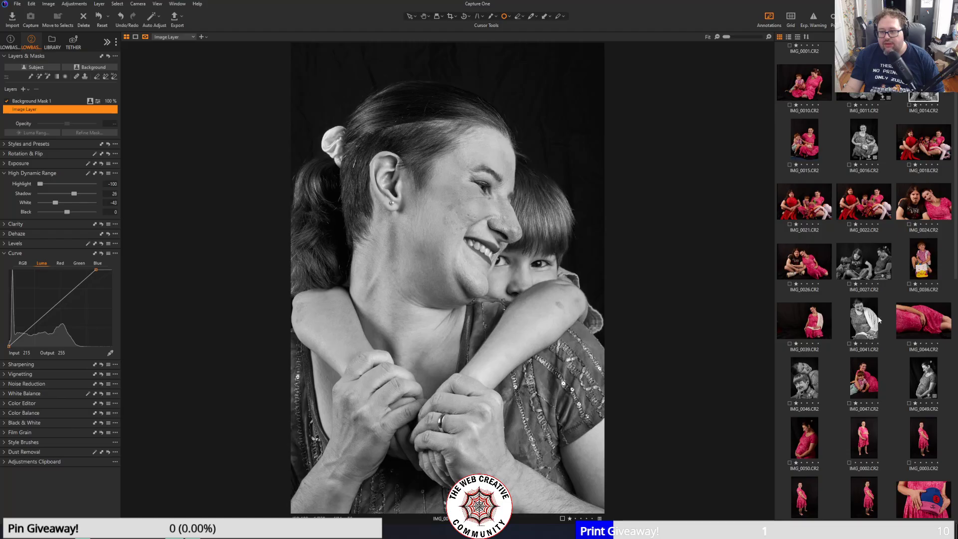
scroll(874, 359, up, 1)
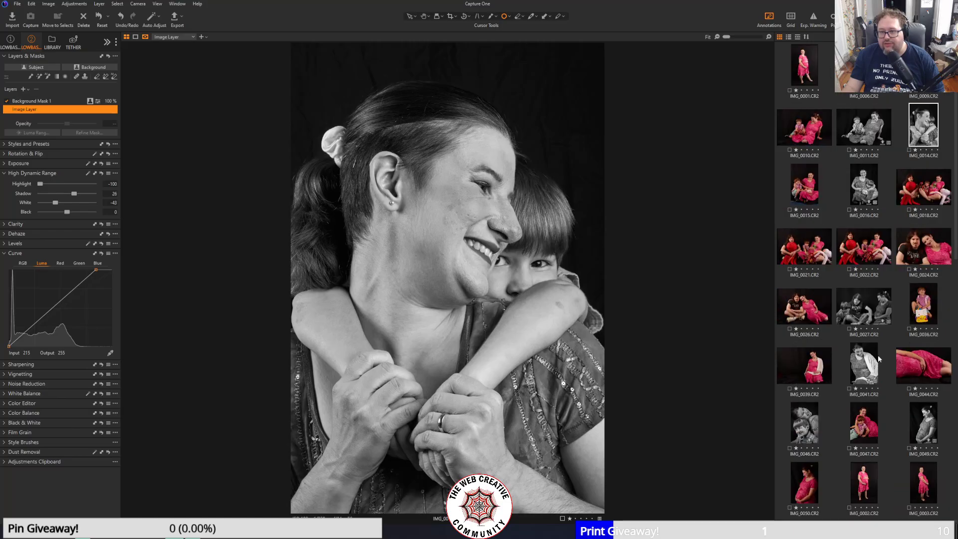
click(922, 190)
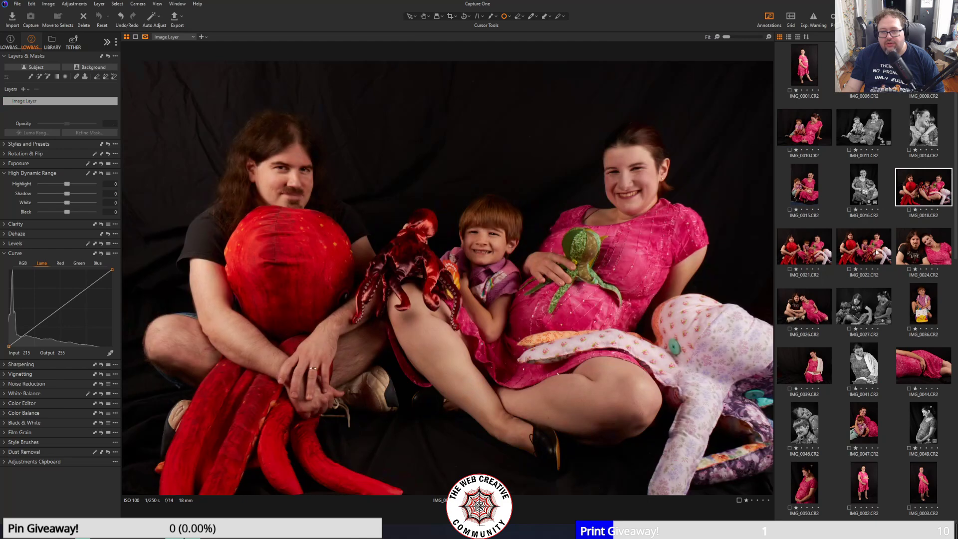
click(832, 255)
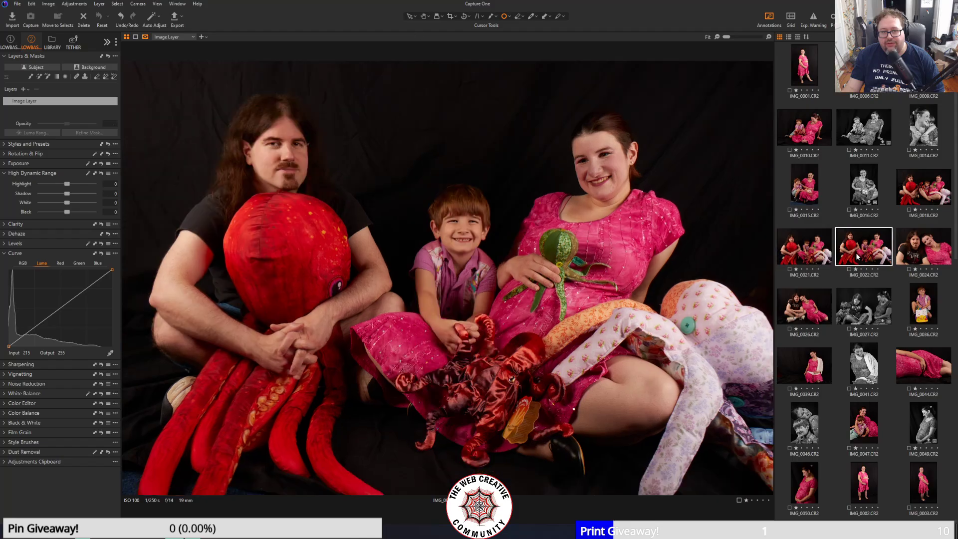
click(857, 257)
click(920, 199)
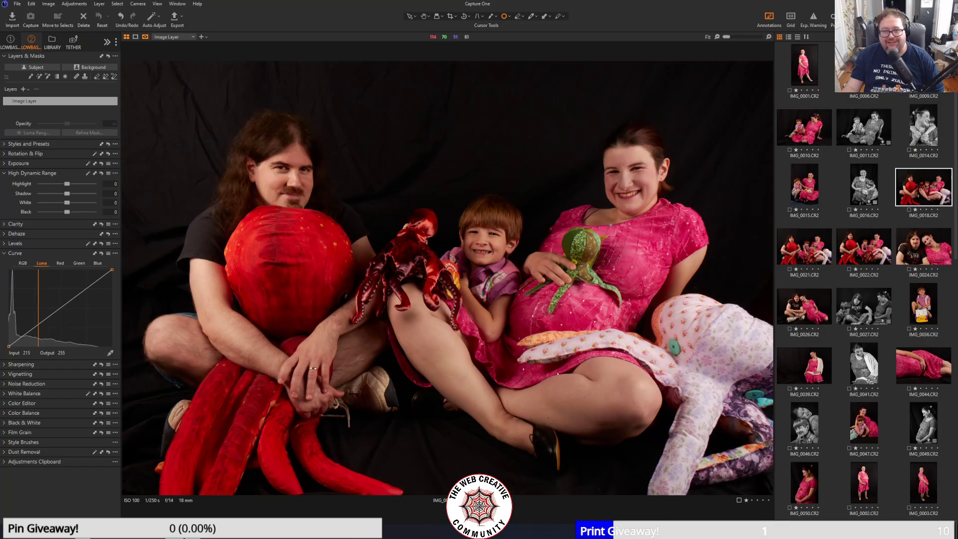
click(818, 251)
click(903, 200)
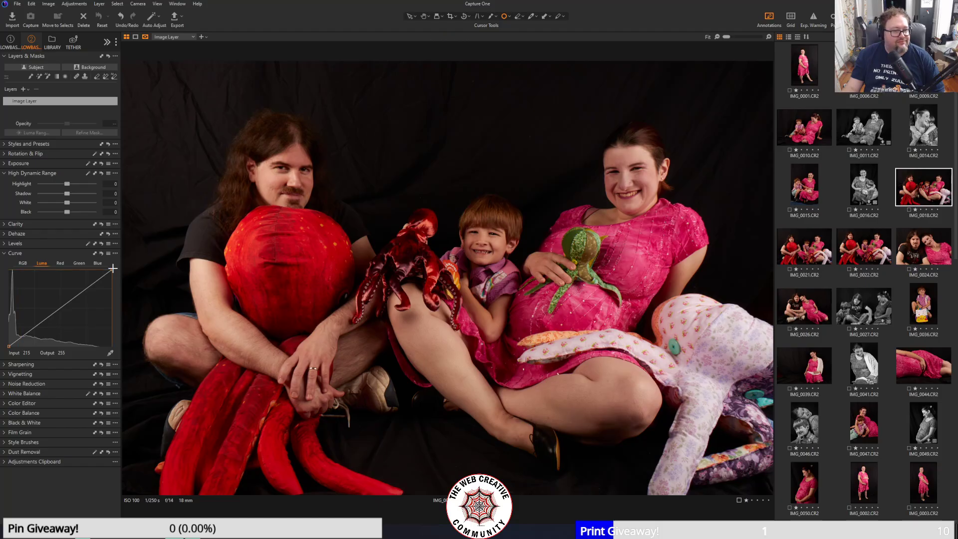
- Pull the Luma curve's white point inward, and set the High Dynamic Range Highlight to -100 and White to -47
drag(112, 270, 101, 262)
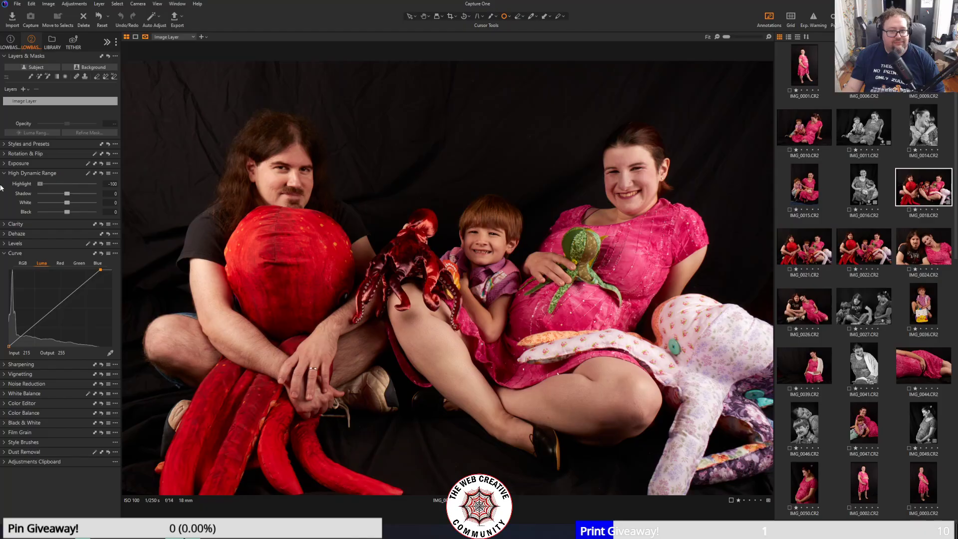
drag(67, 184, 2, 187)
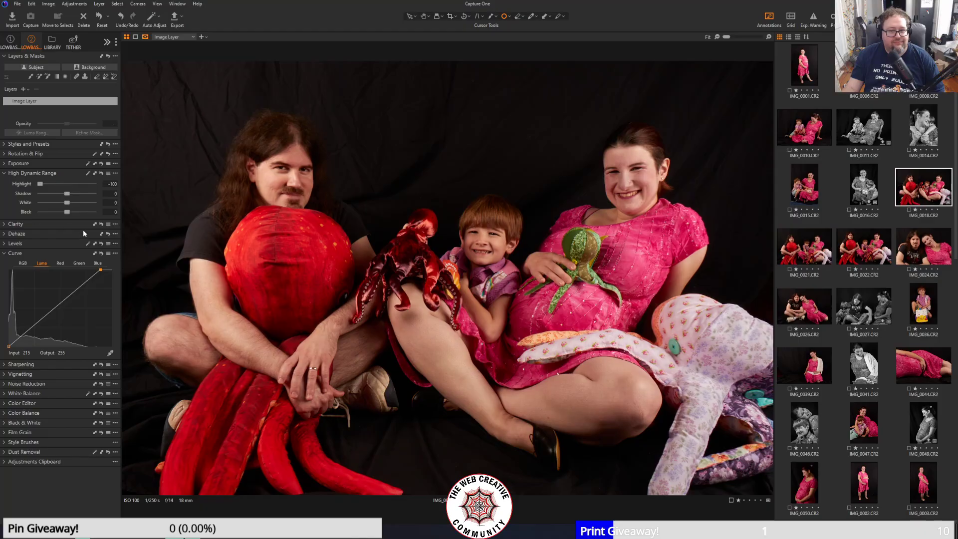
drag(67, 202, 51, 213)
- Reduce the Saturation of the pink tones to -35.6 with the Color Editor
click(4, 404)
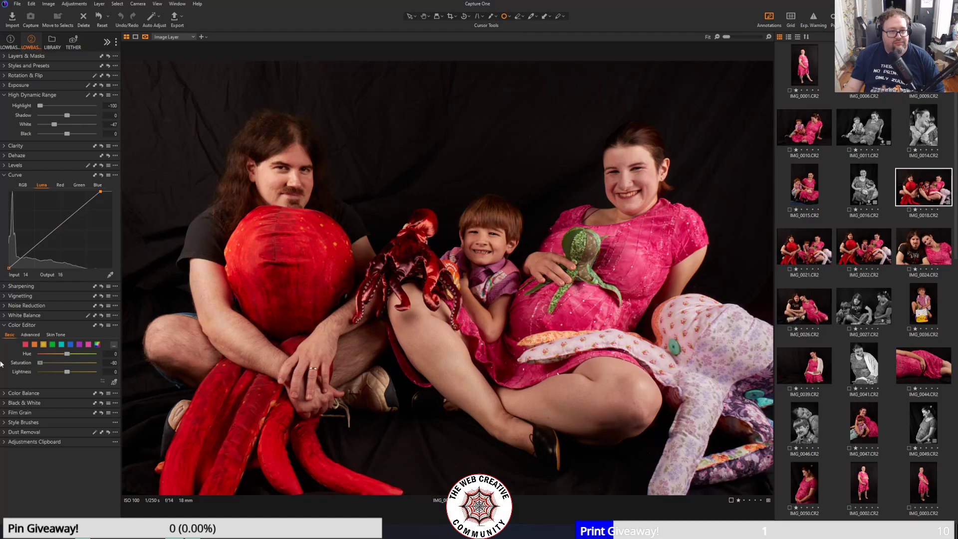
drag(40, 363, 1, 368)
drag(40, 362, 46, 364)
click(88, 345)
drag(67, 362, 56, 363)
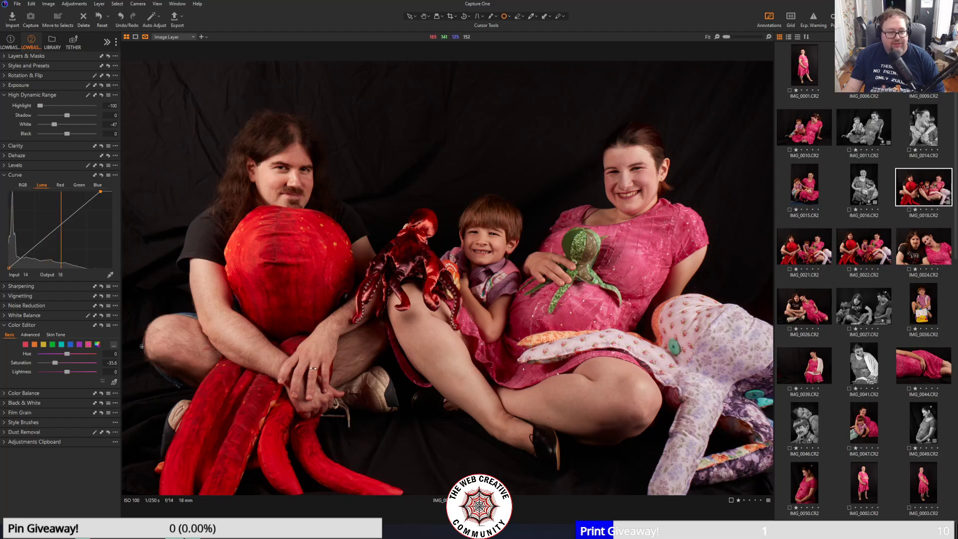
- Add an automatic background mask with High Dynamic Range Black at -28, and raise Shadow to 7 on the image layer
click(6, 56)
click(93, 67)
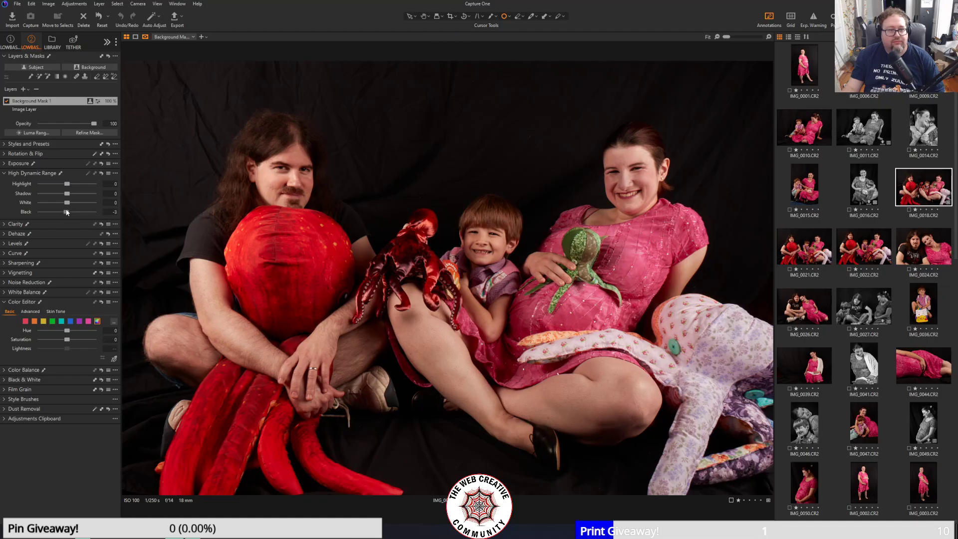
drag(68, 213, 62, 210)
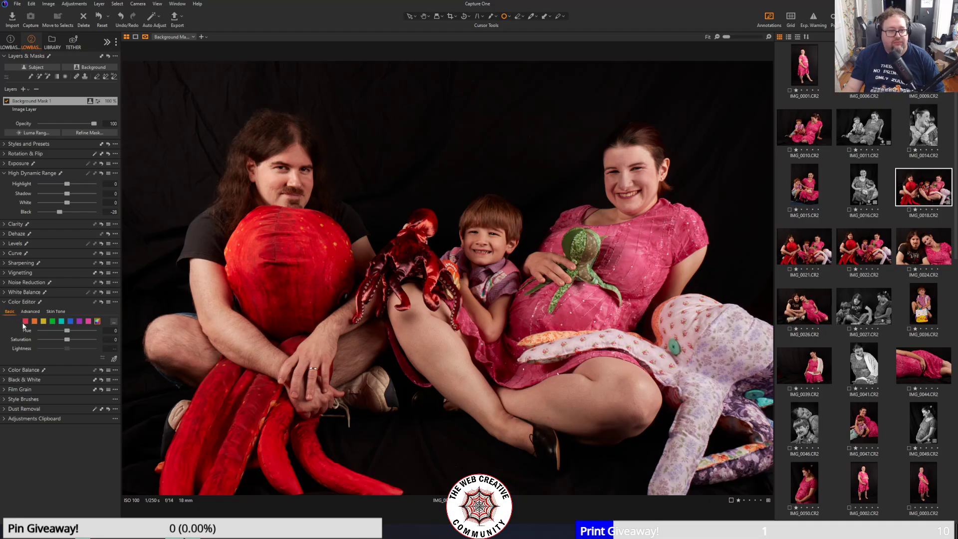
click(37, 110)
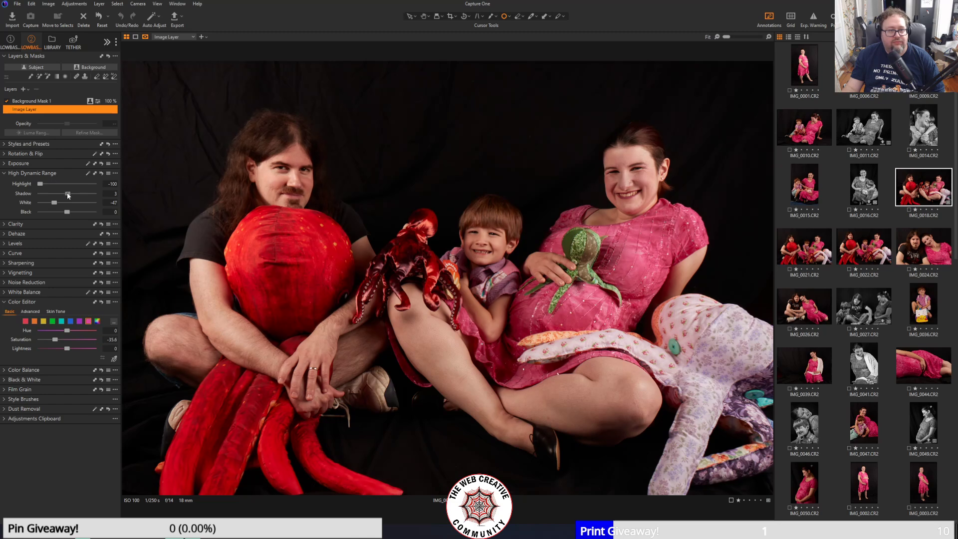
drag(67, 194, 71, 195)
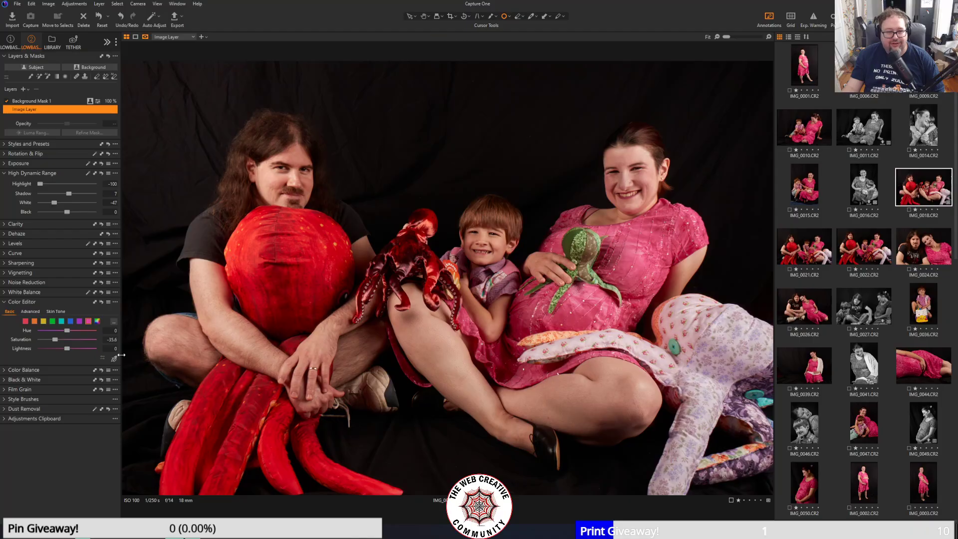
- Reduce the Saturation of the red tones to -10 and apply an Elliptic on Crop vignette with an Amount of -0.56
click(25, 321)
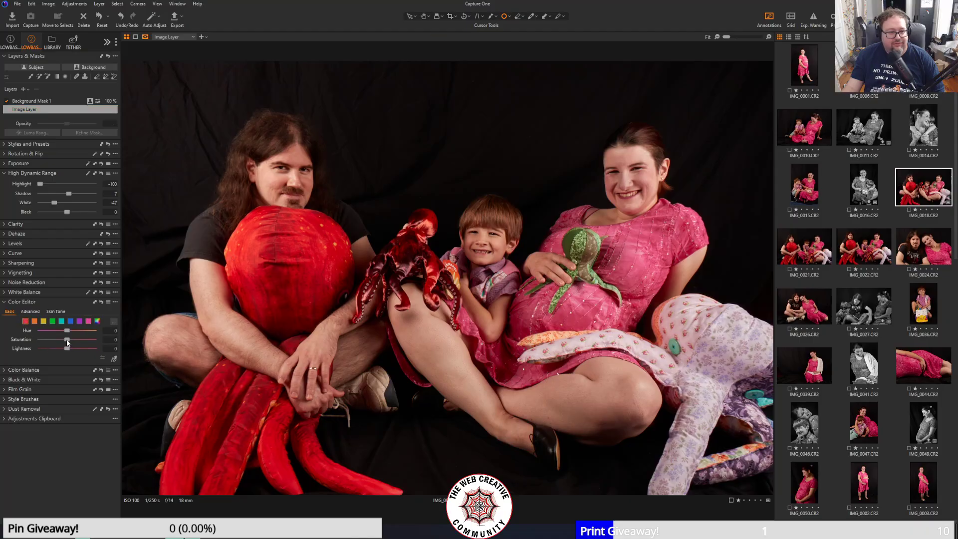
mouse_move(67, 340)
mouse_down()
mouse_move(7, 340)
mouse_move(64, 340)
mouse_up()
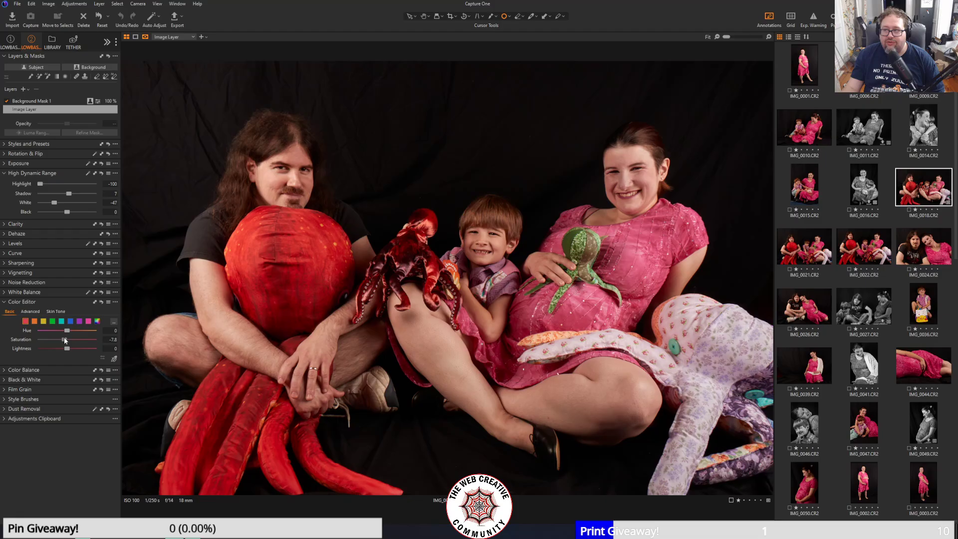
mouse_move(65, 340)
mouse_down()
mouse_move(38, 339)
mouse_move(62, 340)
mouse_up()
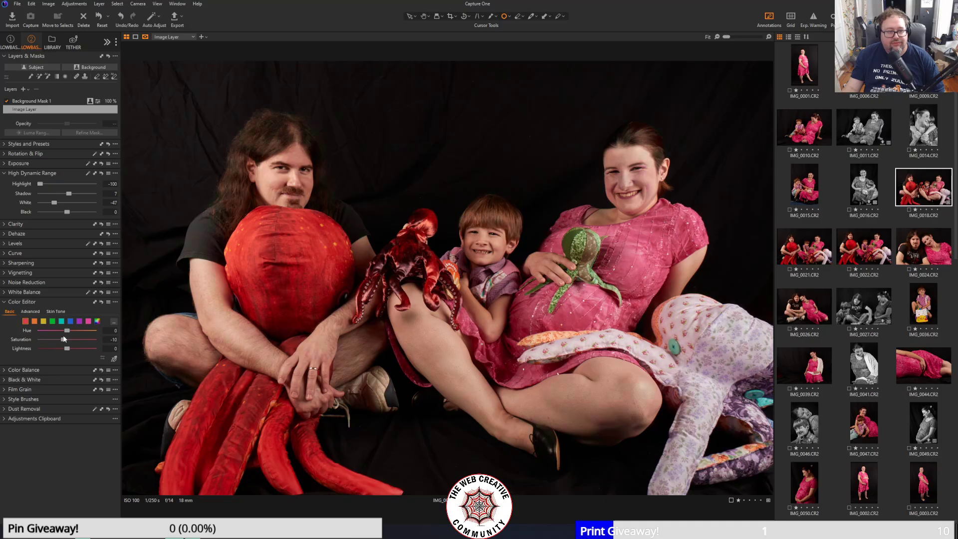
click(5, 273)
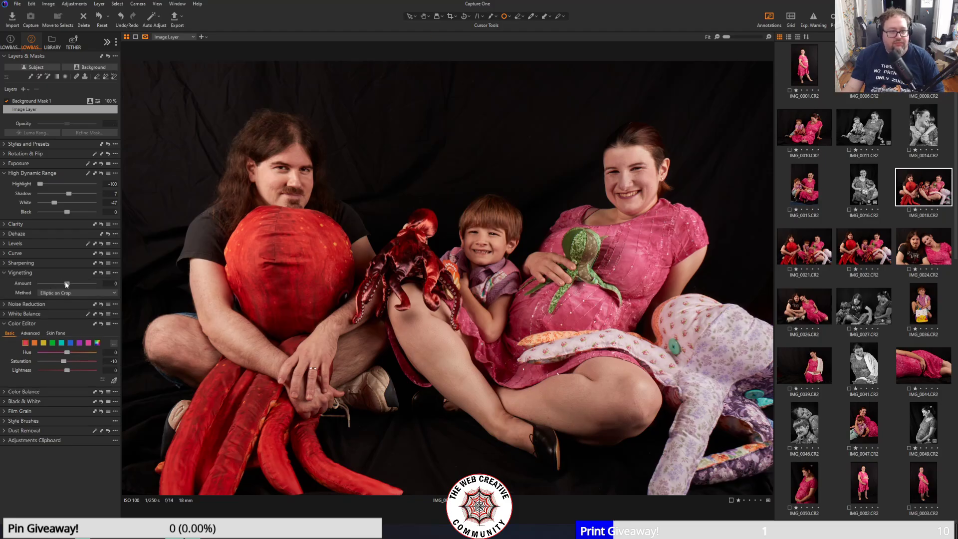
drag(65, 283, 61, 285)
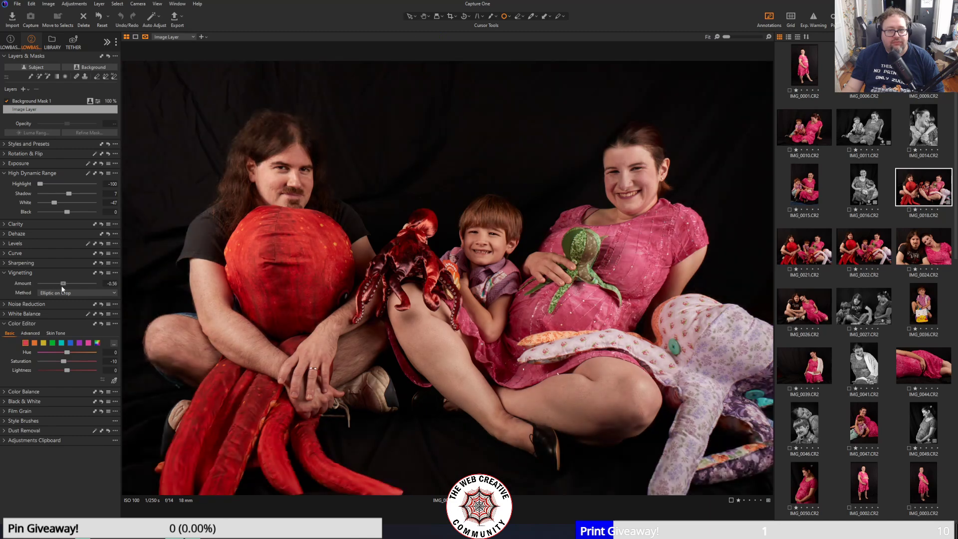
- Compare the edited group photo with the original using the before/after split view
key(y)
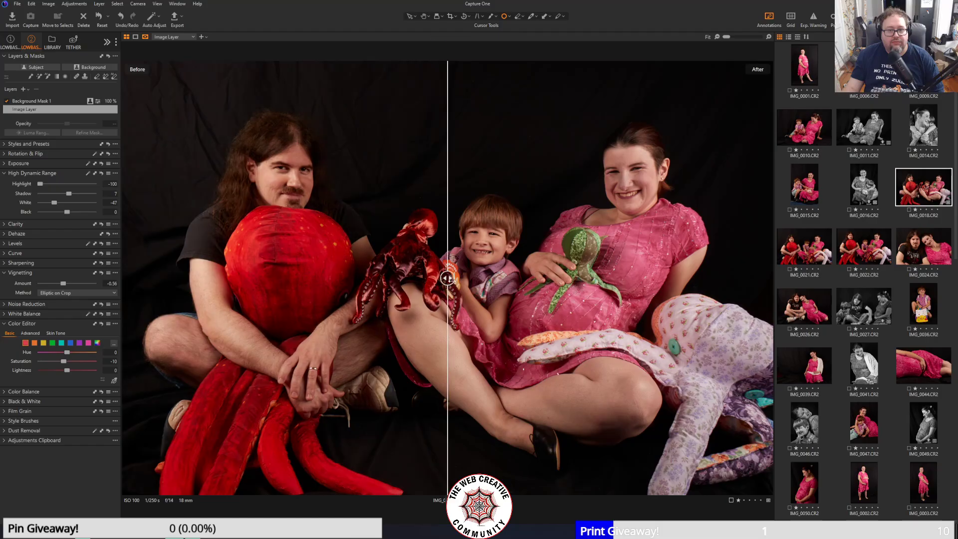
drag(447, 278, 118, 305)
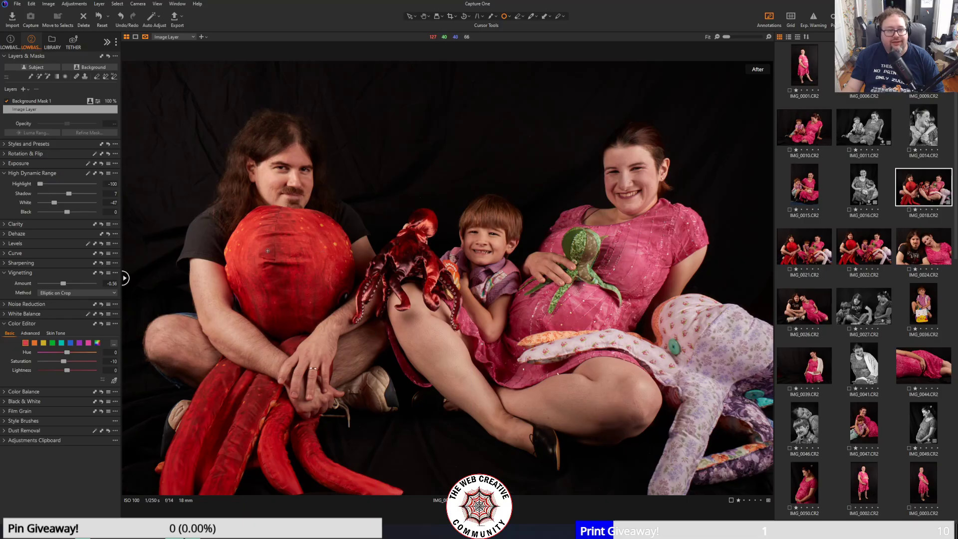
mouse_move(124, 278)
mouse_down()
mouse_move(771, 278)
mouse_move(124, 278)
mouse_move(771, 278)
mouse_move(124, 278)
mouse_move(679, 278)
mouse_move(314, 264)
mouse_move(125, 278)
mouse_move(874, 290)
mouse_move(124, 278)
mouse_up()
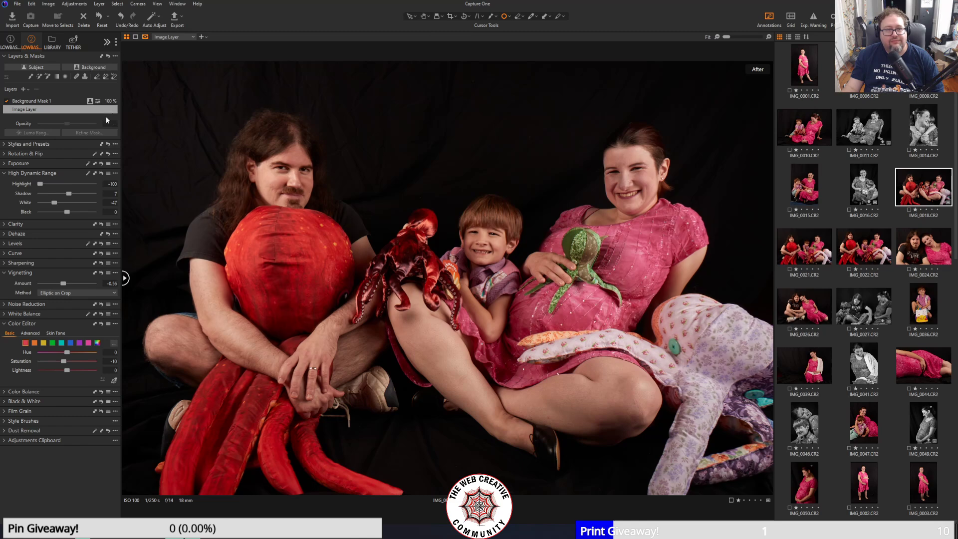
- Export the colour group photo with the TIFF Adobe RGB (1998) 8-bit recipe under the file name 18
click(175, 20)
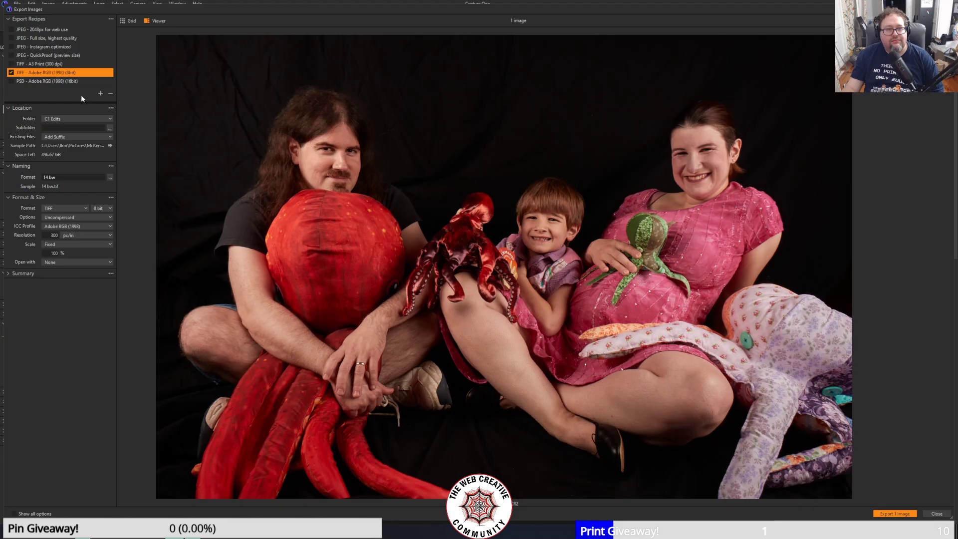
drag(61, 177, 10, 177)
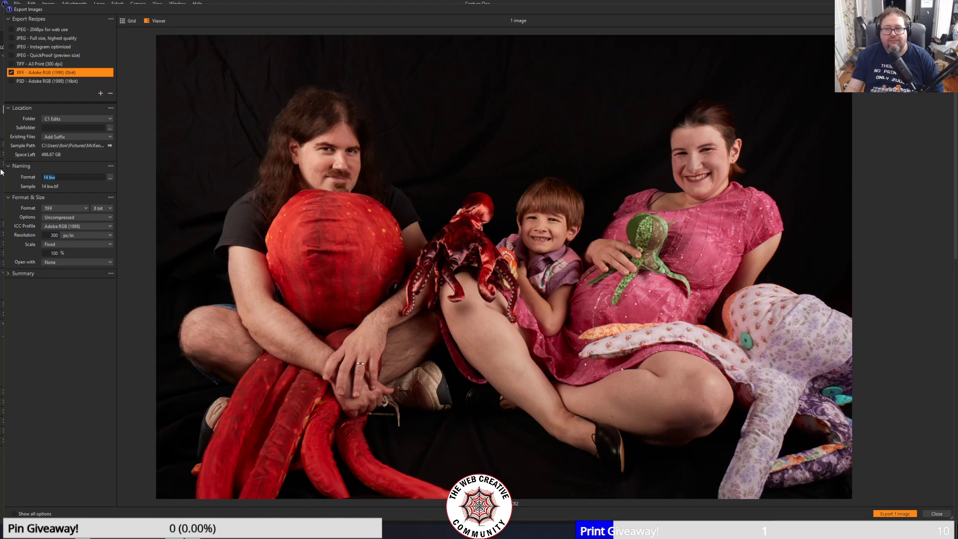
text(18)
click(880, 514)
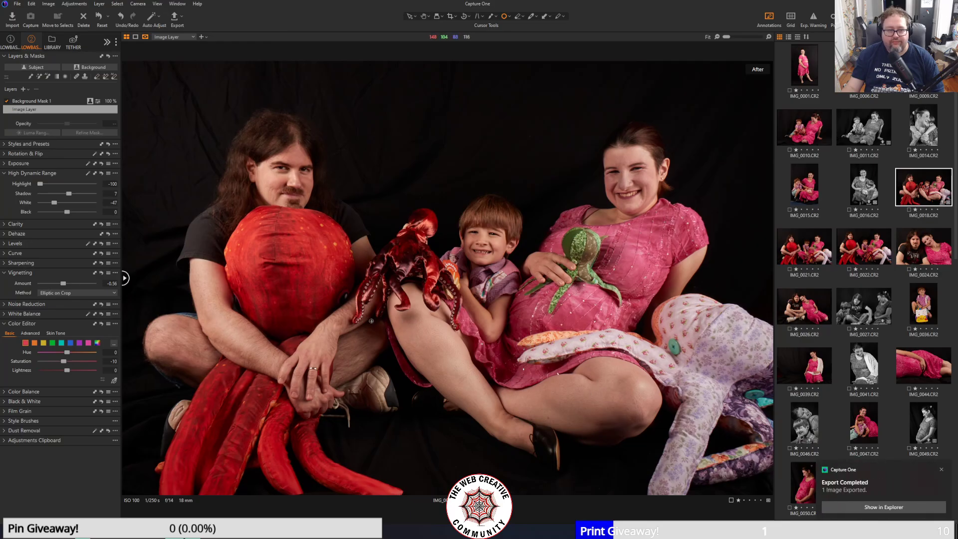
- Convert the group photo to black and white and raise the High Dynamic Range Shadow to 24 on the image layer
click(20, 401)
click(41, 423)
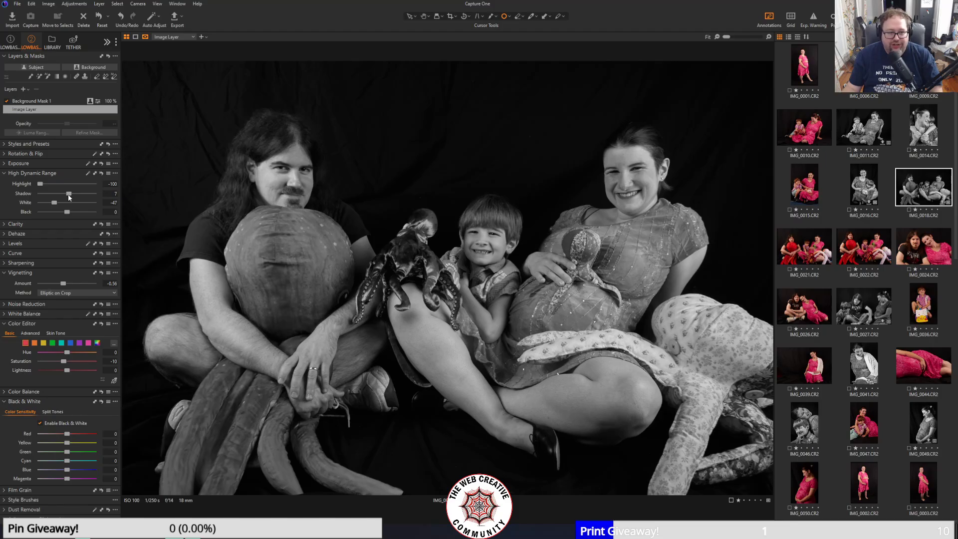
drag(72, 196, 74, 198)
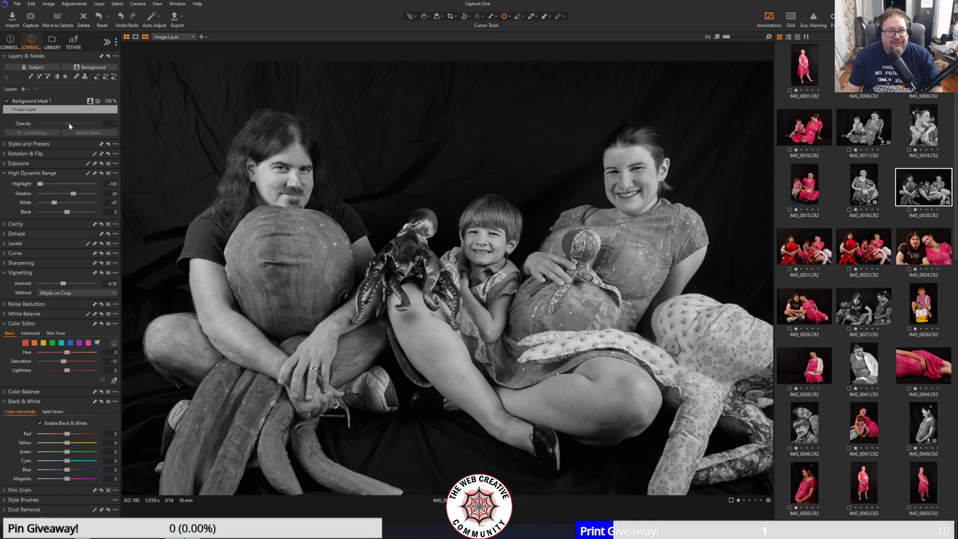
- On the background mask, set the High Dynamic Range Black to -39, and strengthen the vignette to an Amount of -0.83
click(58, 102)
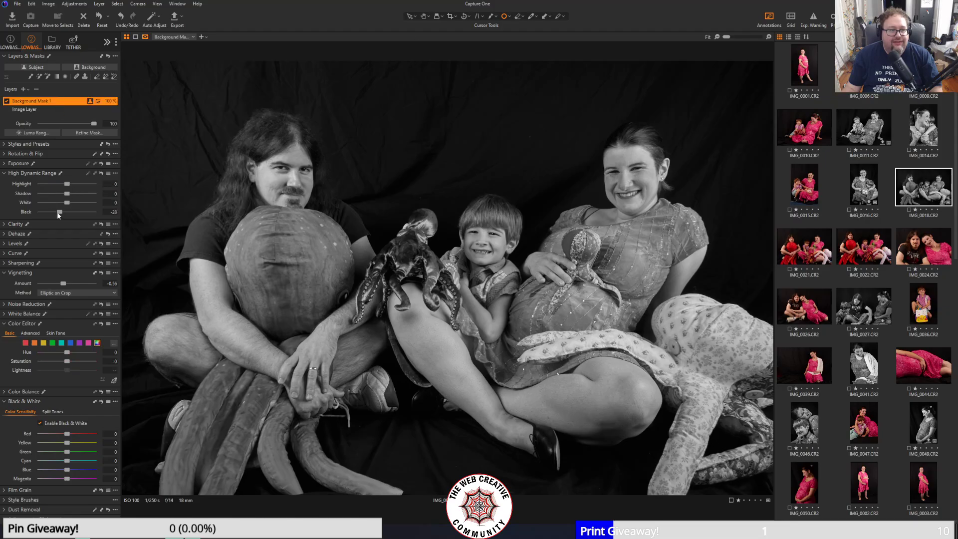
drag(60, 214, 54, 212)
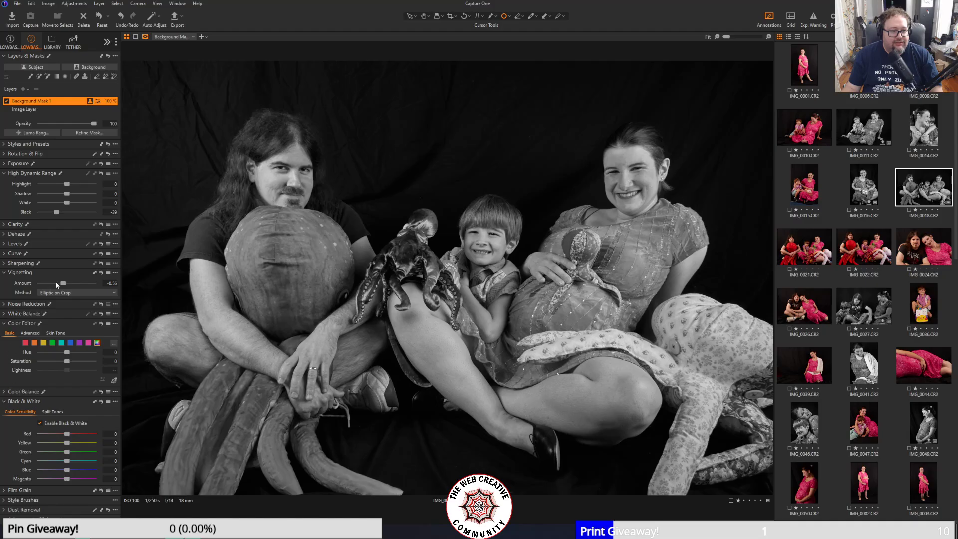
mouse_move(63, 284)
mouse_down()
mouse_move(73, 286)
mouse_move(59, 284)
mouse_up()
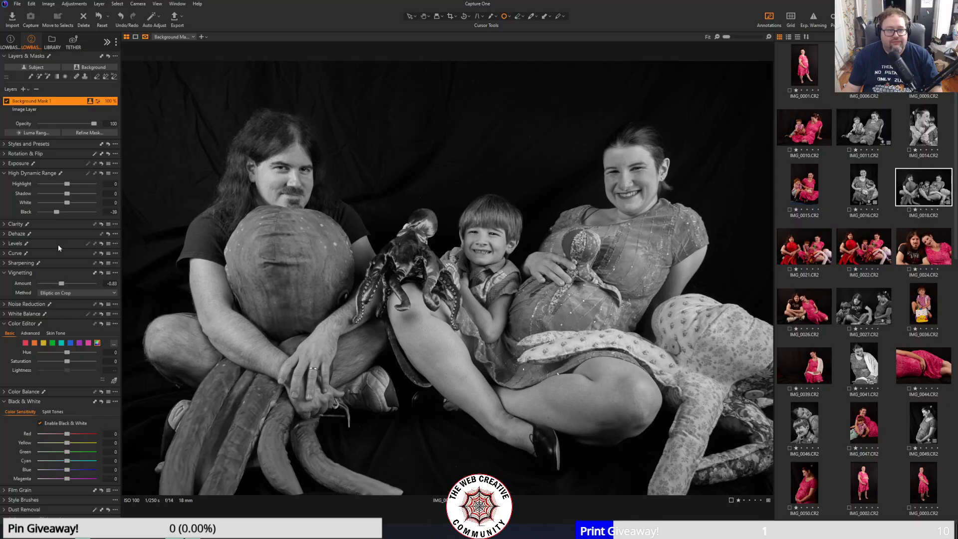
- Add a midpoint to the Luma curve of the image layer and raise it slightly to brighten the midtones
click(5, 254)
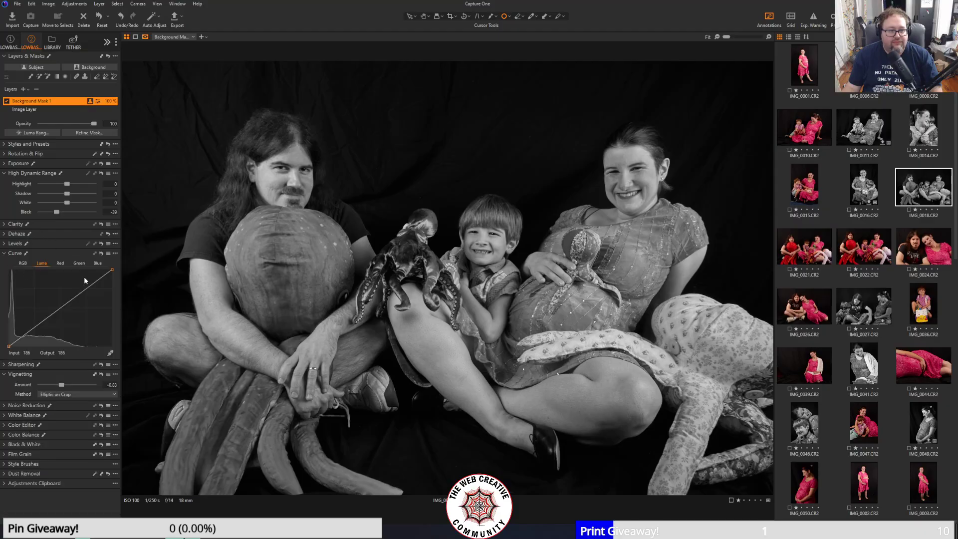
click(36, 111)
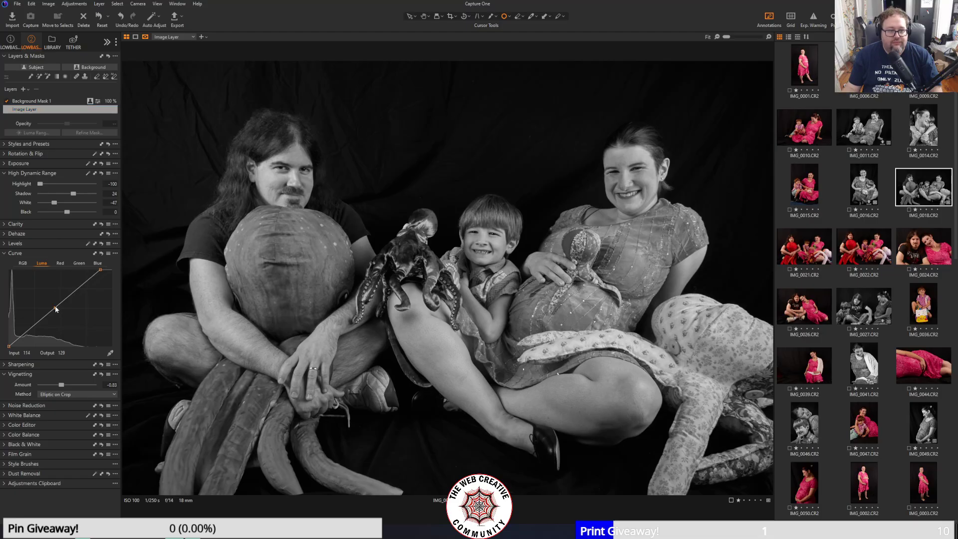
drag(55, 309, 53, 307)
- Set the Black & White colour sensitivity of the group photo to Red -24 and Yellow 63
click(3, 425)
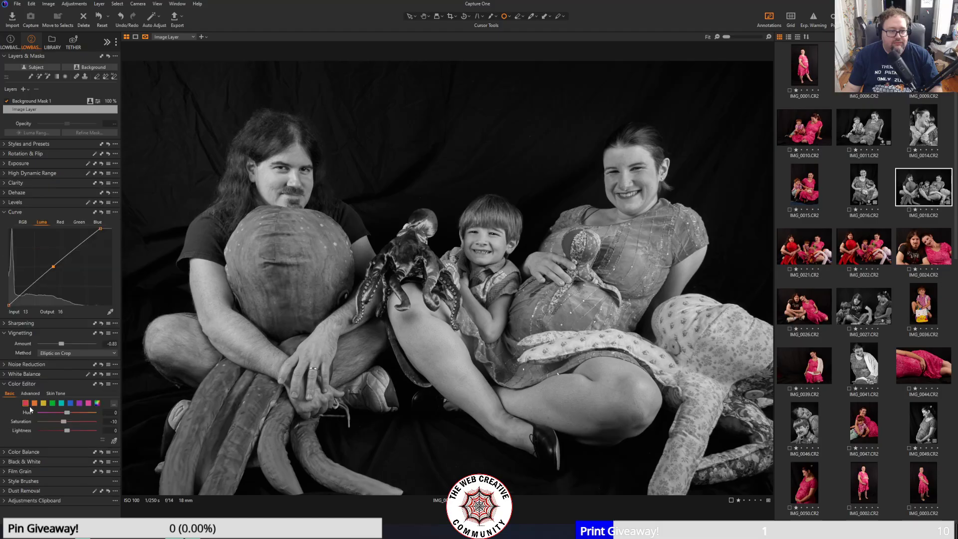
click(3, 461)
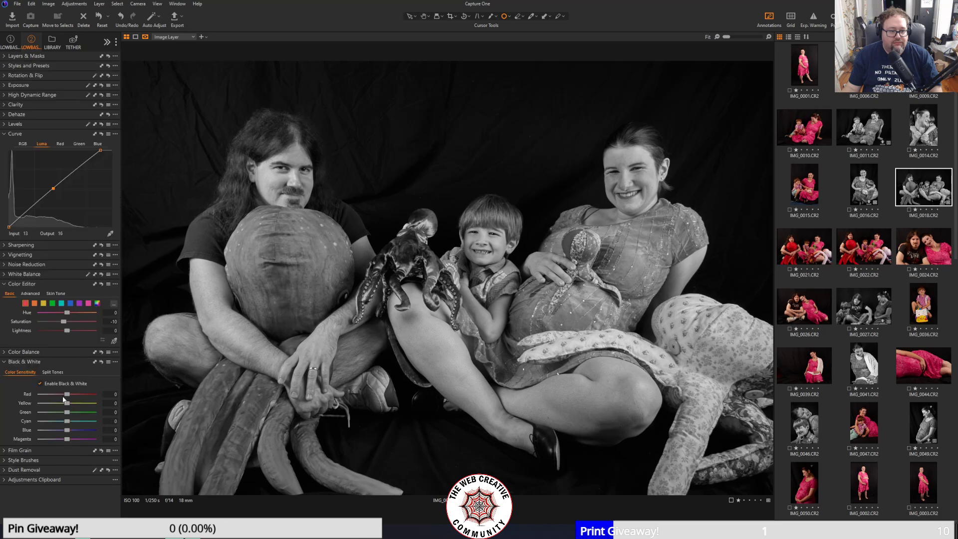
drag(64, 397, 85, 403)
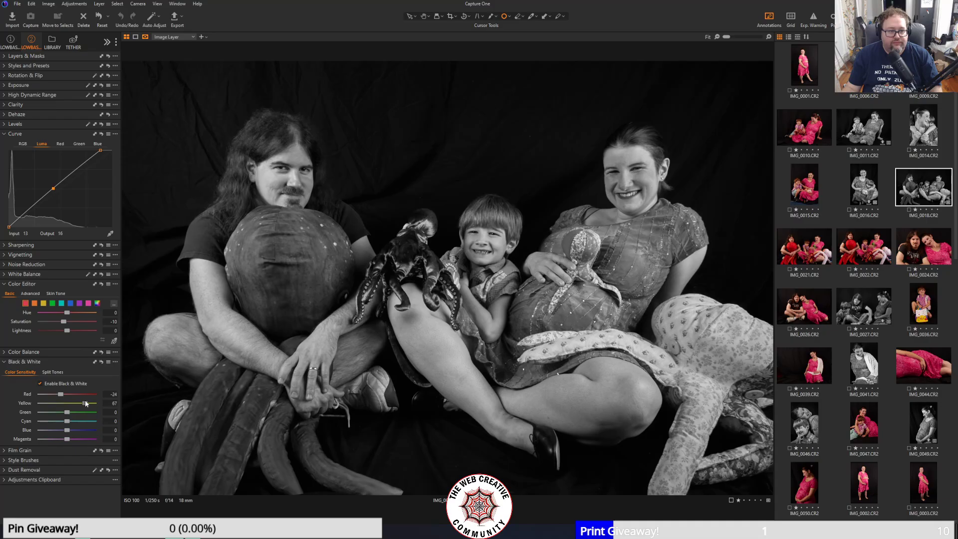
drag(86, 403, 83, 403)
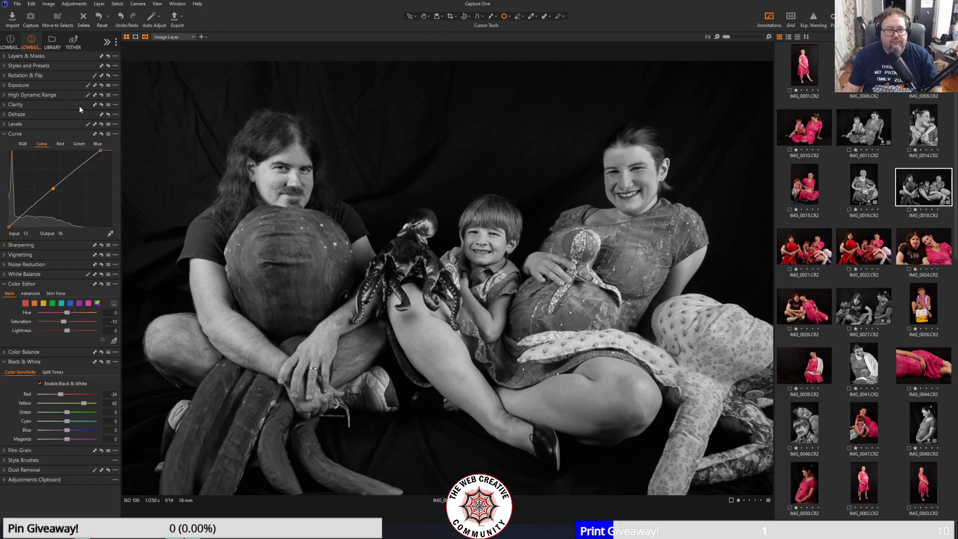
- Set the High Dynamic Range White of the group photo's image layer to -7
click(4, 96)
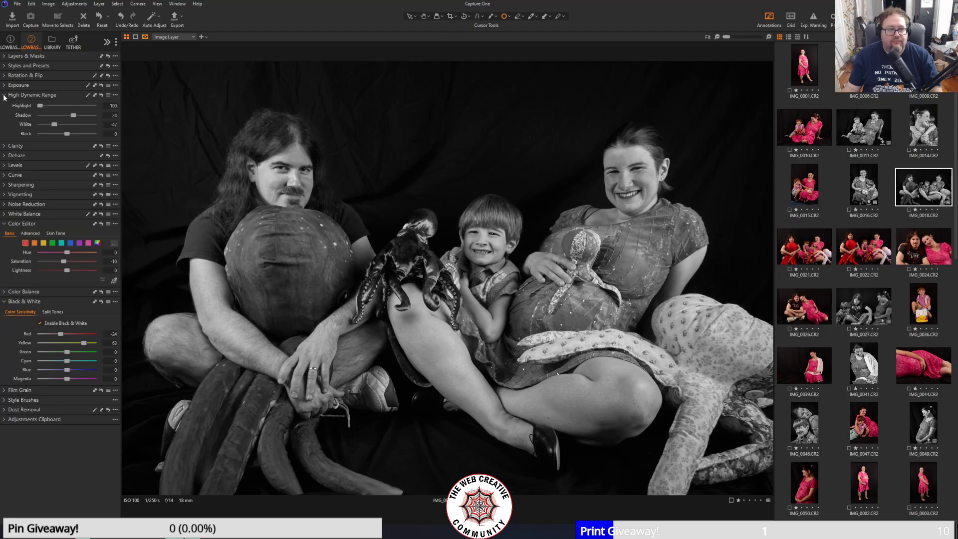
drag(55, 127, 18, 124)
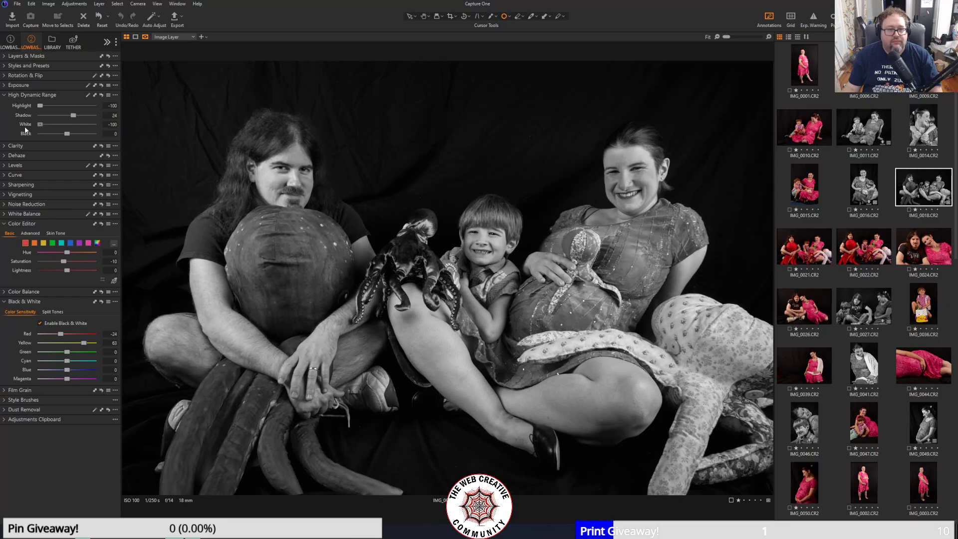
drag(40, 124, 73, 125)
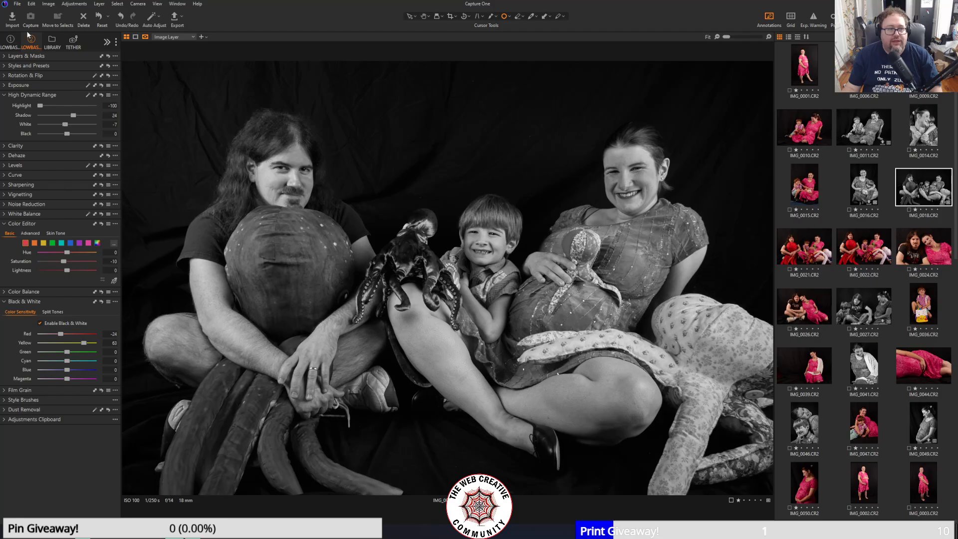
- Export the black-and-white group photo with the TIFF Adobe RGB (1998) 8-bit recipe under the file name 18 bw
click(175, 23)
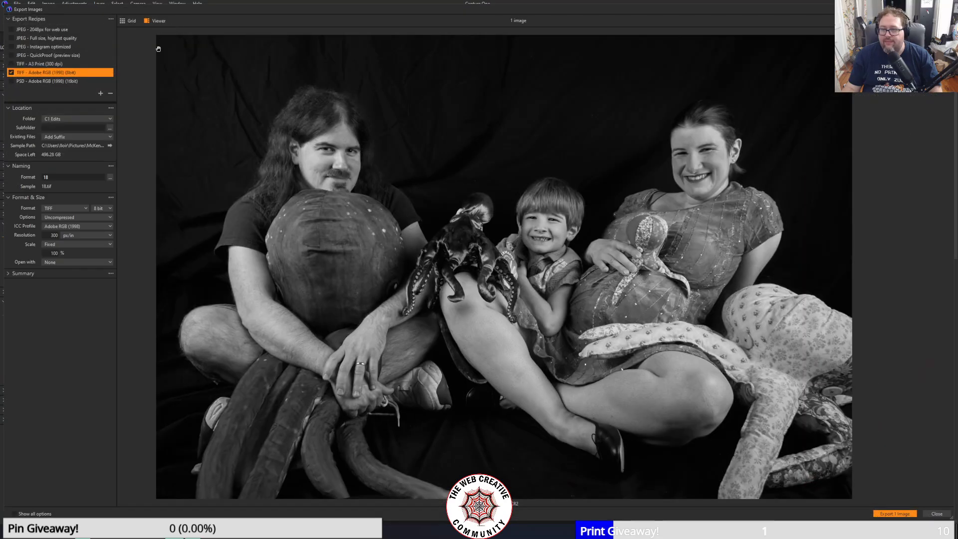
click(63, 177)
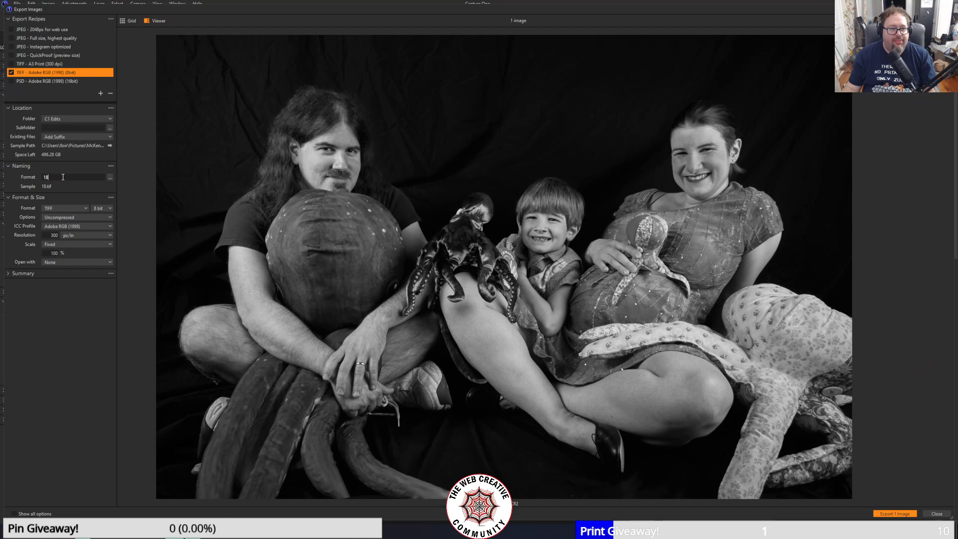
text(bw)
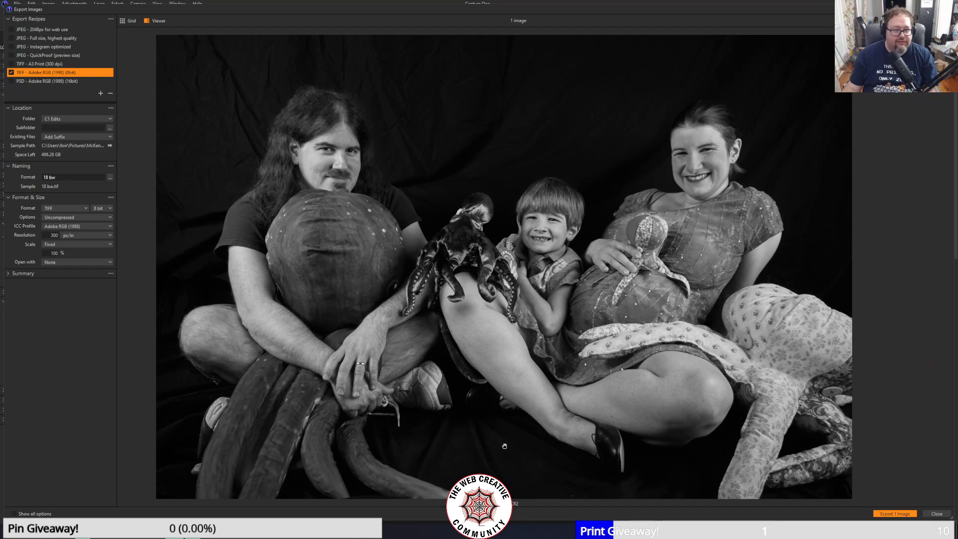
click(888, 515)
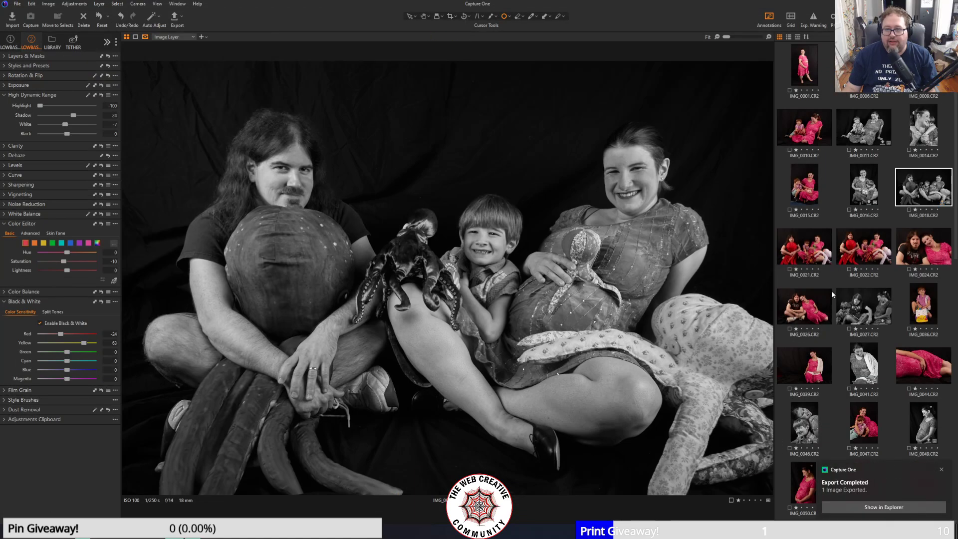
- Show the catalog's Monday, September 15, 2025 import and open the photo img003.tiff
click(52, 42)
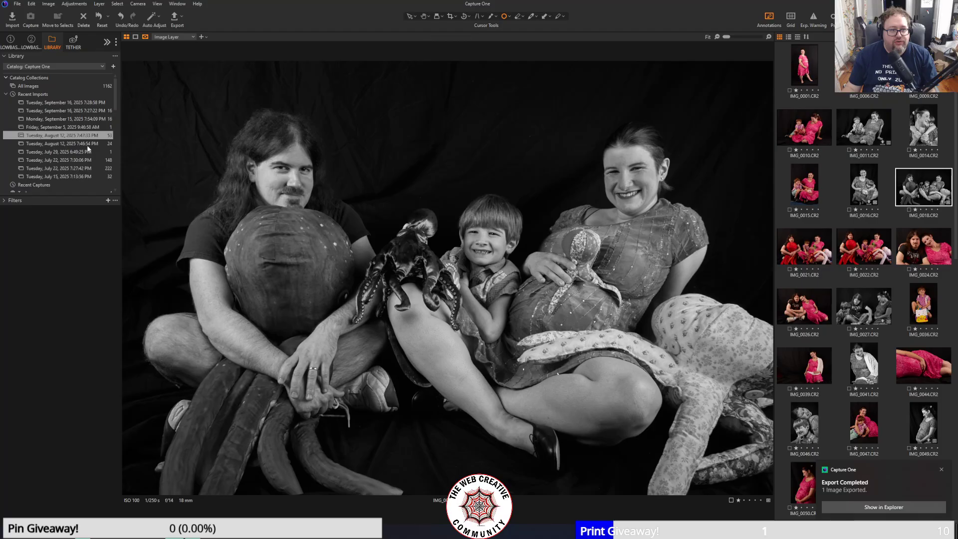
click(69, 120)
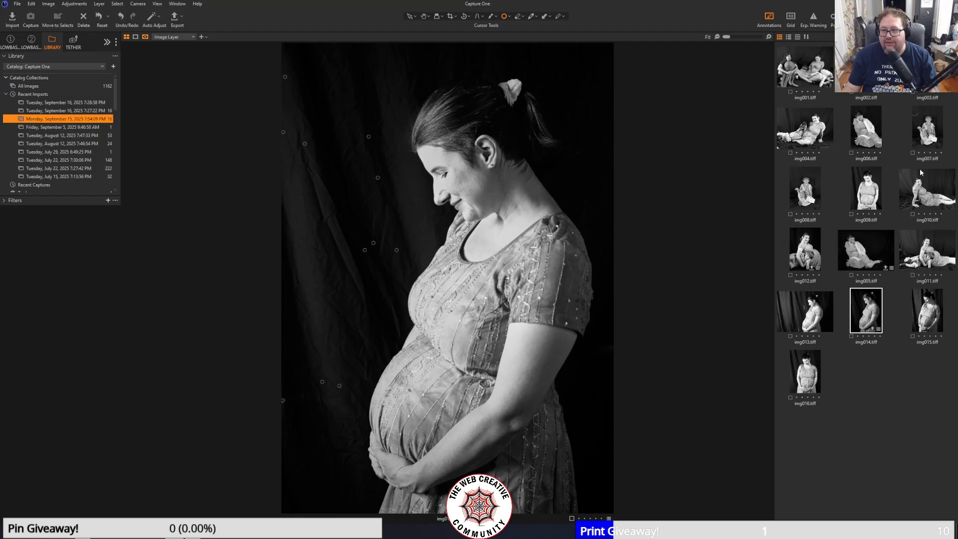
click(926, 67)
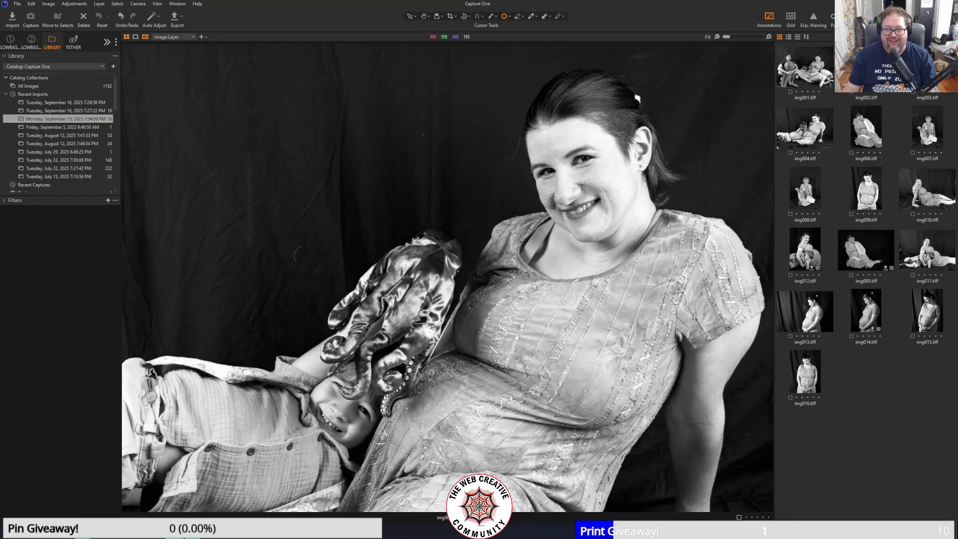
- Set the photo's High Dynamic Range Highlight to -38 and White to -24, leaving Black at 0
click(32, 41)
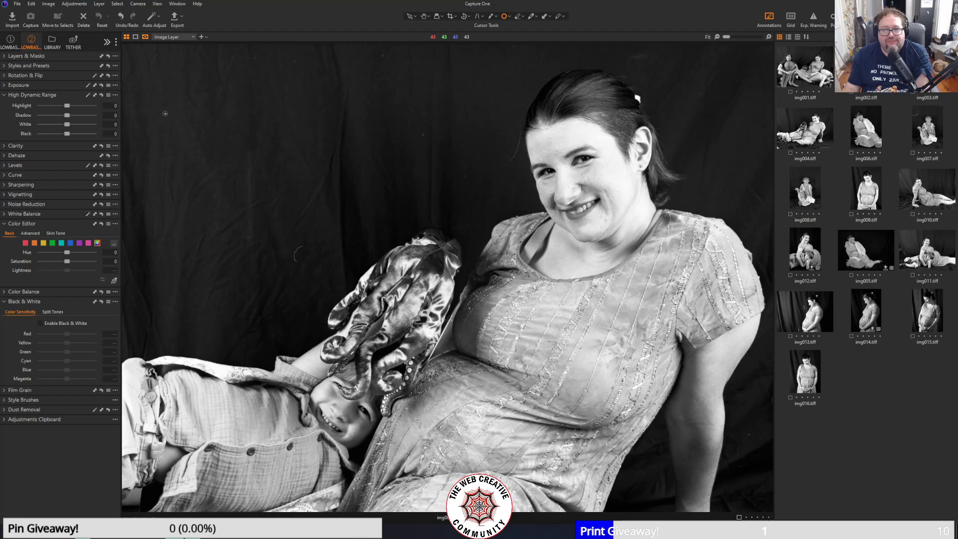
click(6, 175)
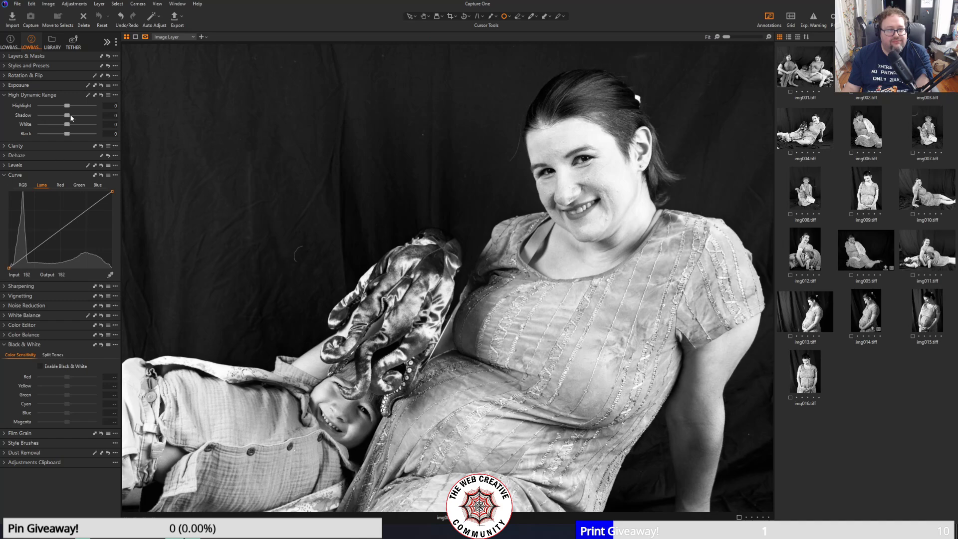
drag(67, 106, 65, 134)
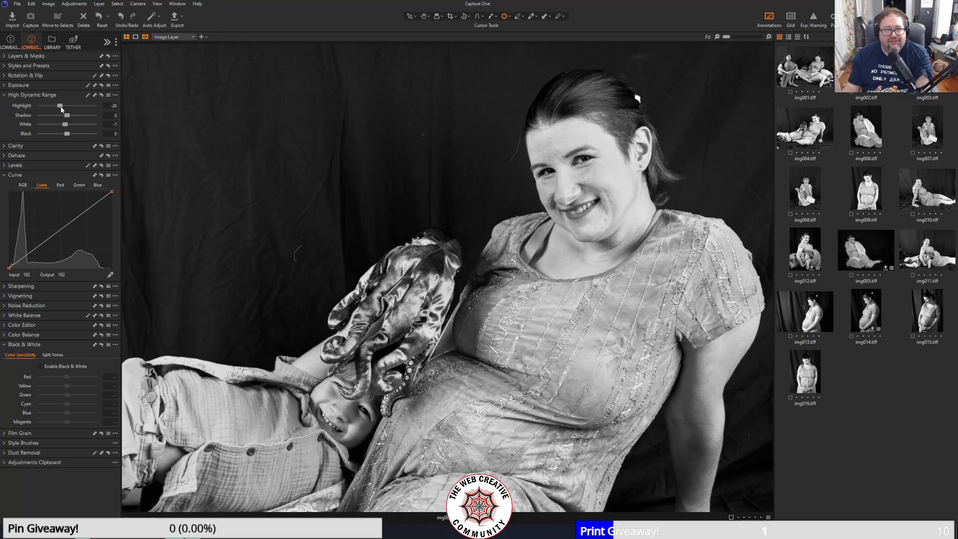
mouse_move(65, 124)
mouse_down()
mouse_move(21, 105)
mouse_move(56, 111)
mouse_up()
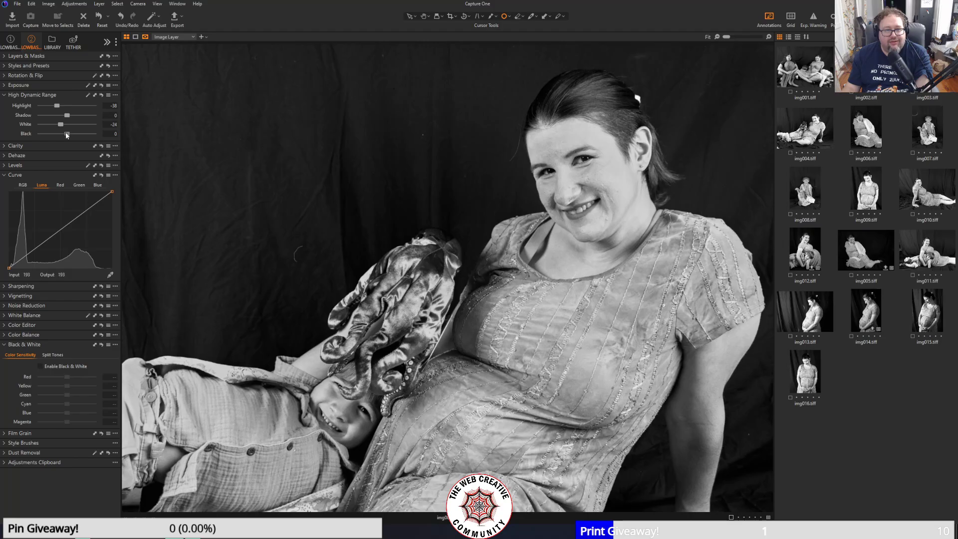
mouse_move(65, 133)
mouse_down()
mouse_move(32, 133)
mouse_move(66, 144)
mouse_up()
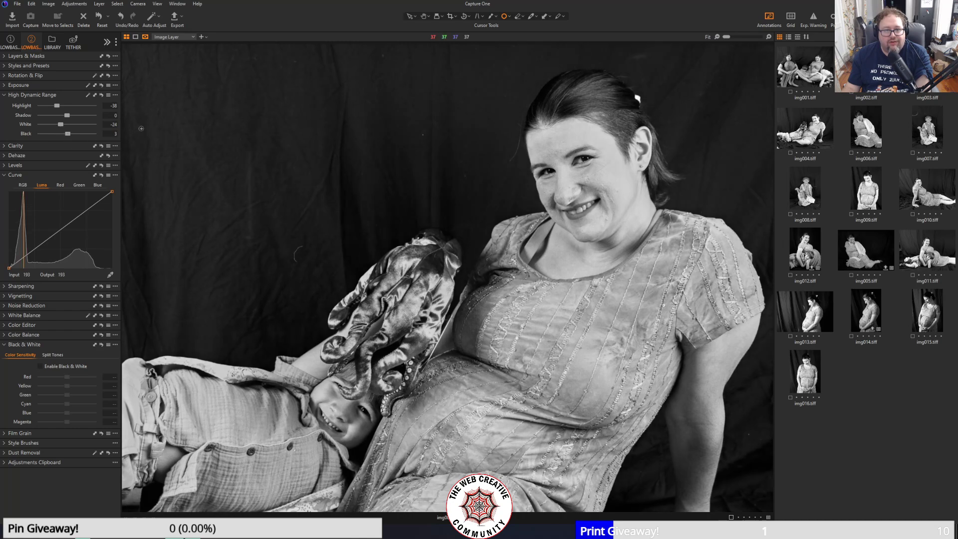
scroll(112, 134, down, 3)
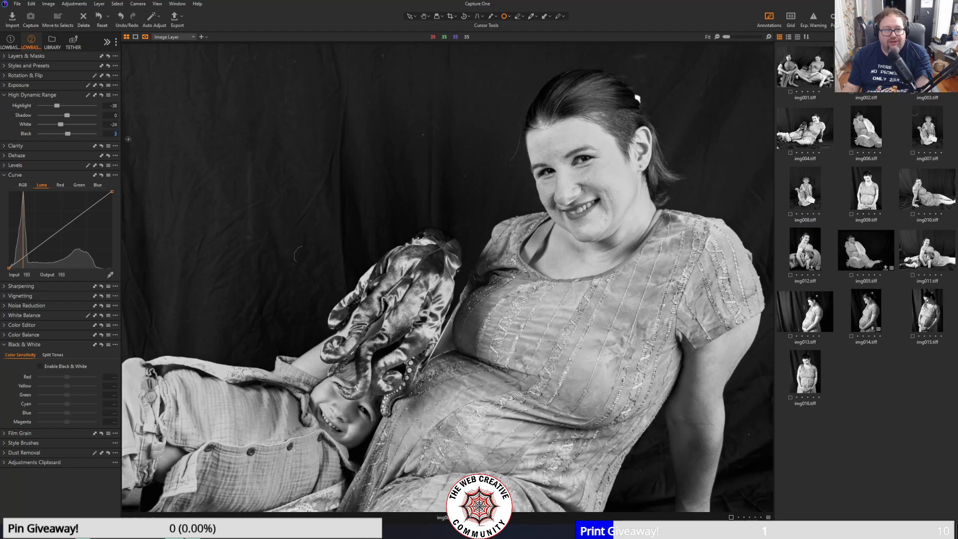
- Create a background mask for the photo and set its High Dynamic Range Black to -56
click(4, 56)
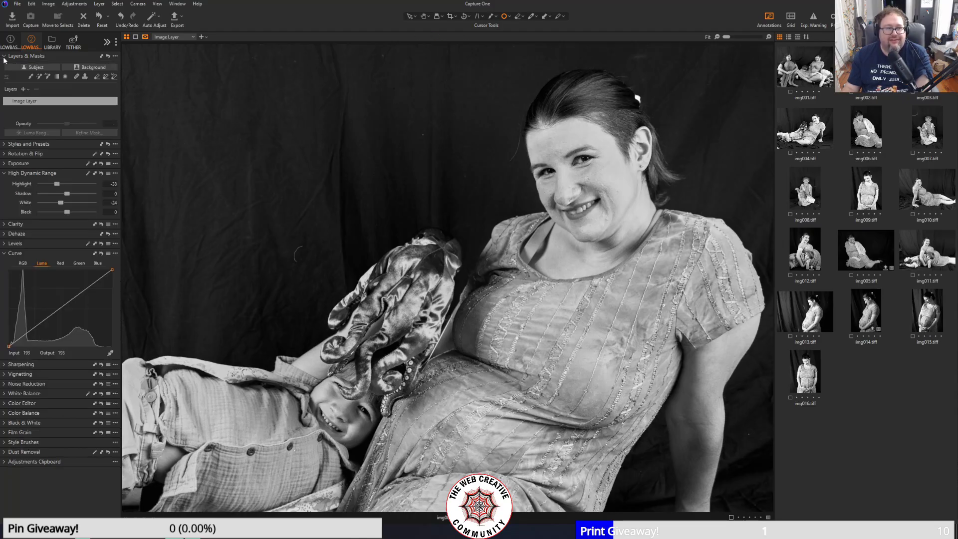
click(83, 70)
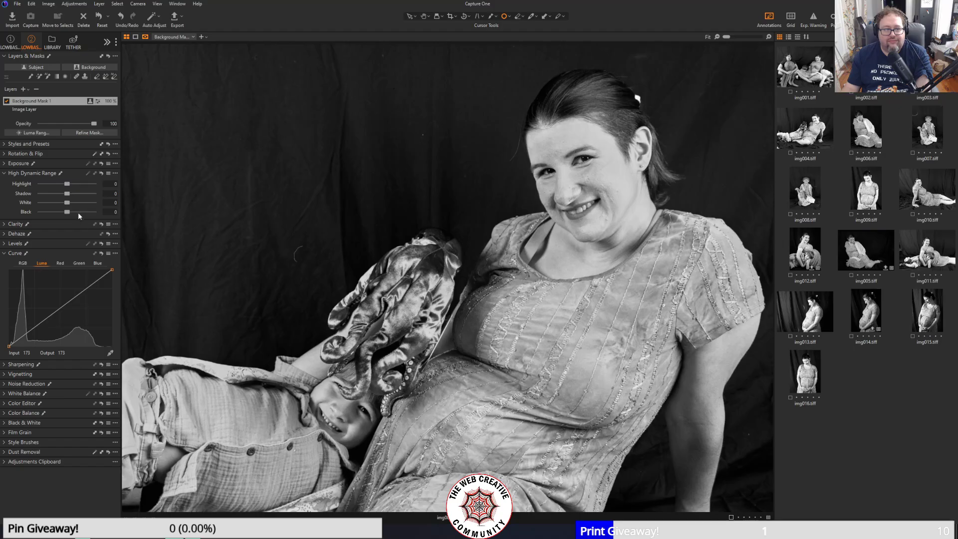
drag(66, 213, 51, 210)
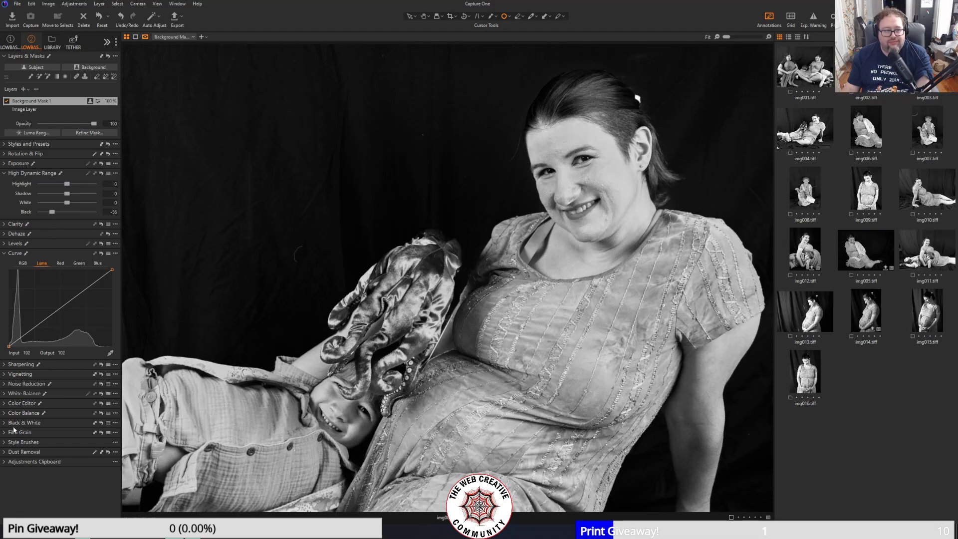
- Try a lower Contrast on the background mask, reset it to 0, and dismiss the CCleaner notification
click(5, 163)
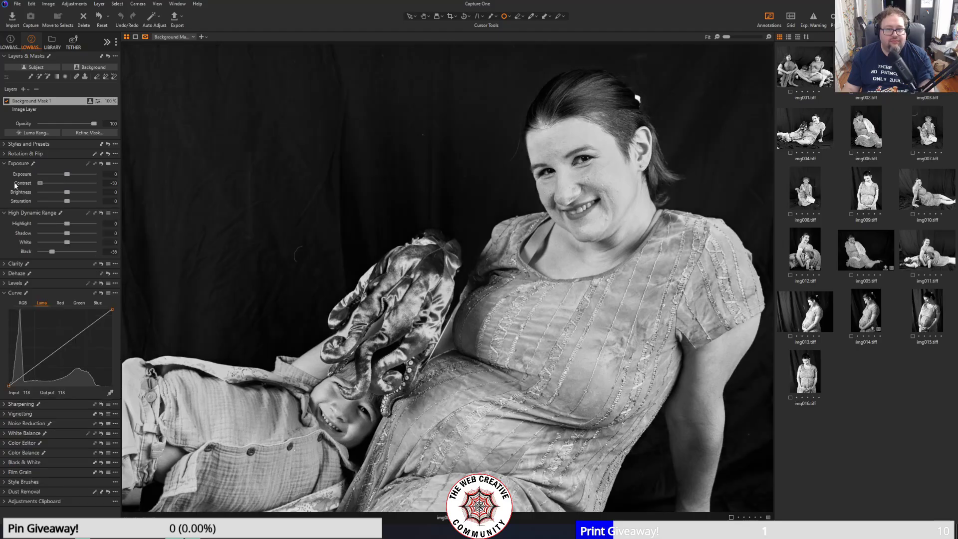
drag(40, 183, 56, 183)
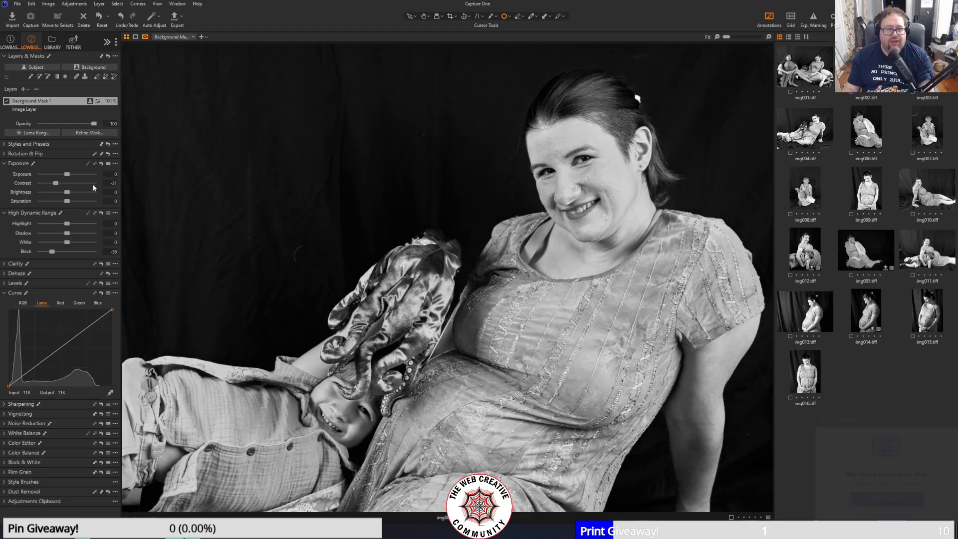
click(111, 183)
text(0)
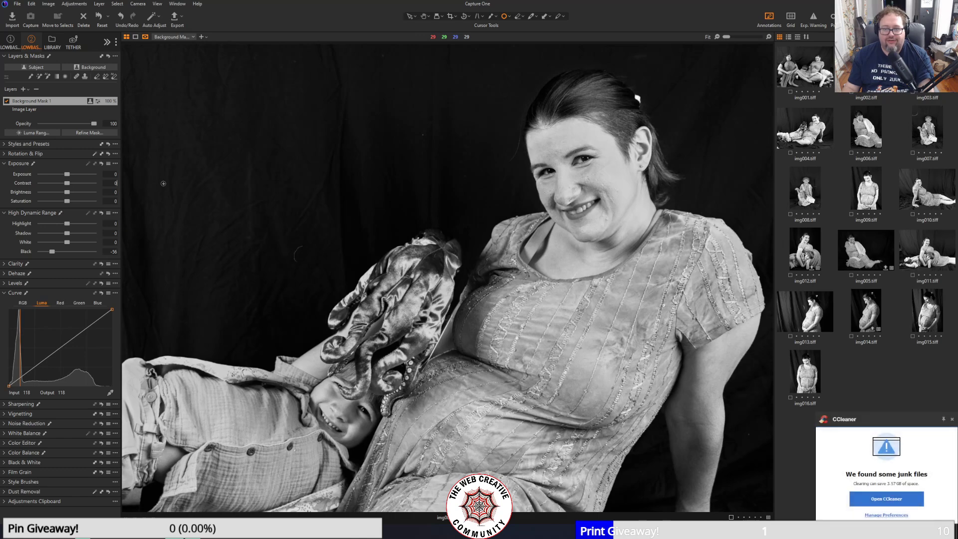
click(951, 421)
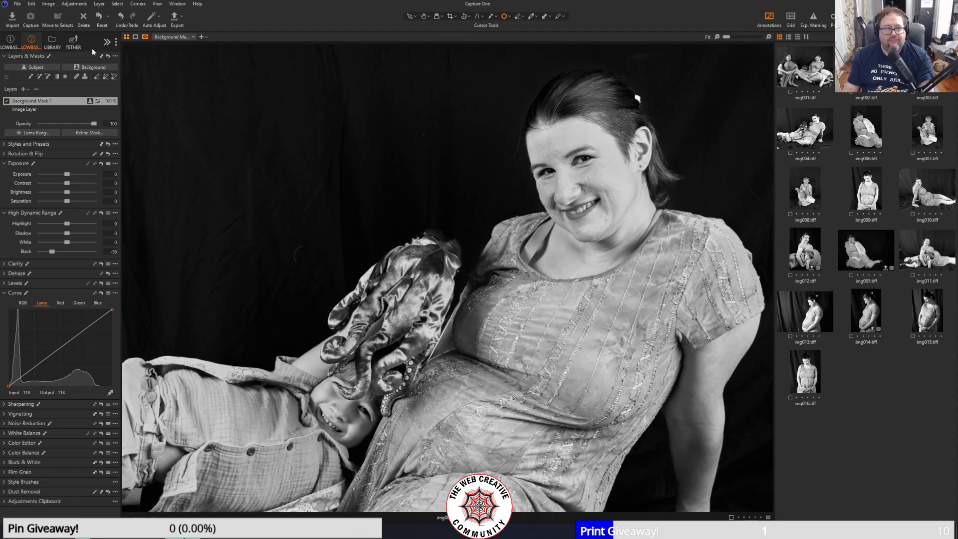
- Lower the Contrast of the photo's image layer to -21
click(31, 110)
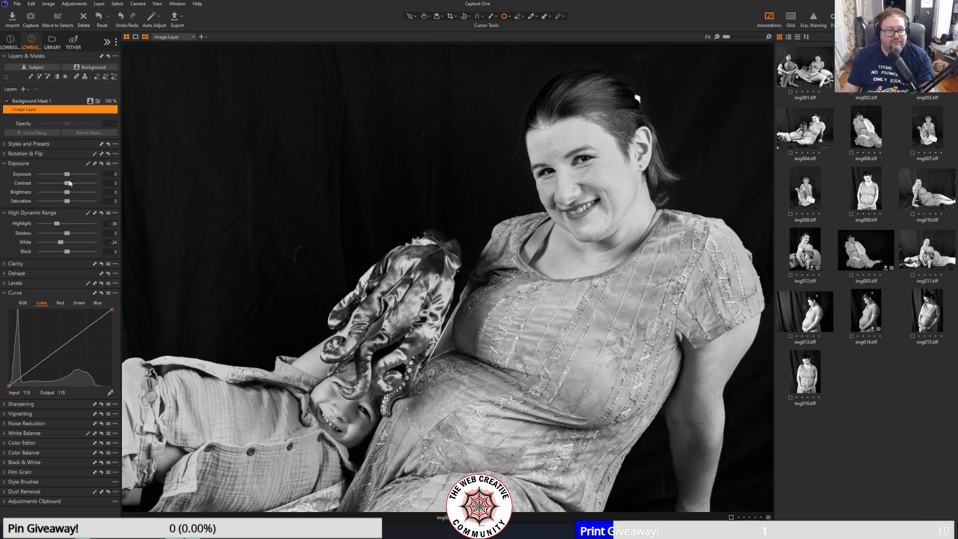
mouse_move(65, 185)
mouse_down()
mouse_move(16, 189)
mouse_move(51, 186)
mouse_up()
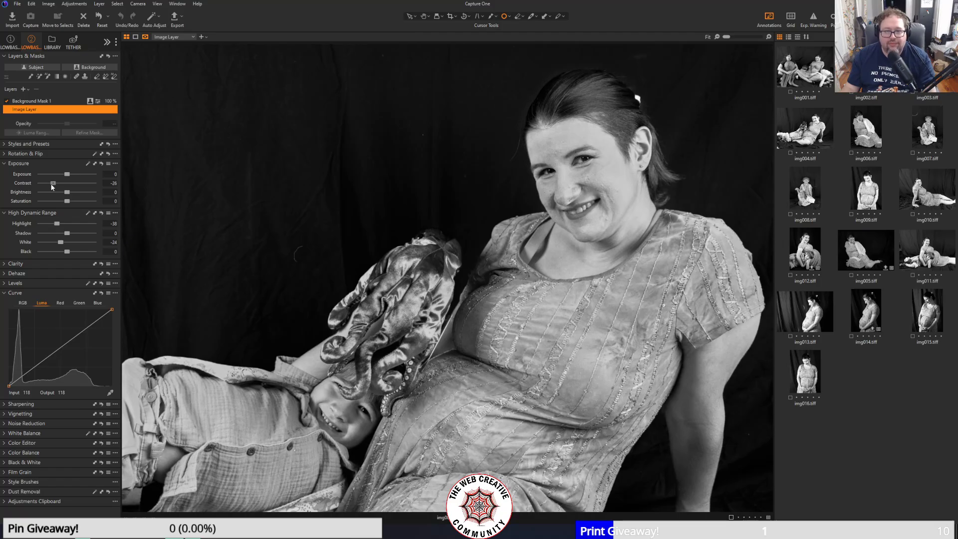
mouse_move(51, 185)
mouse_down()
mouse_move(21, 184)
mouse_move(54, 187)
mouse_up()
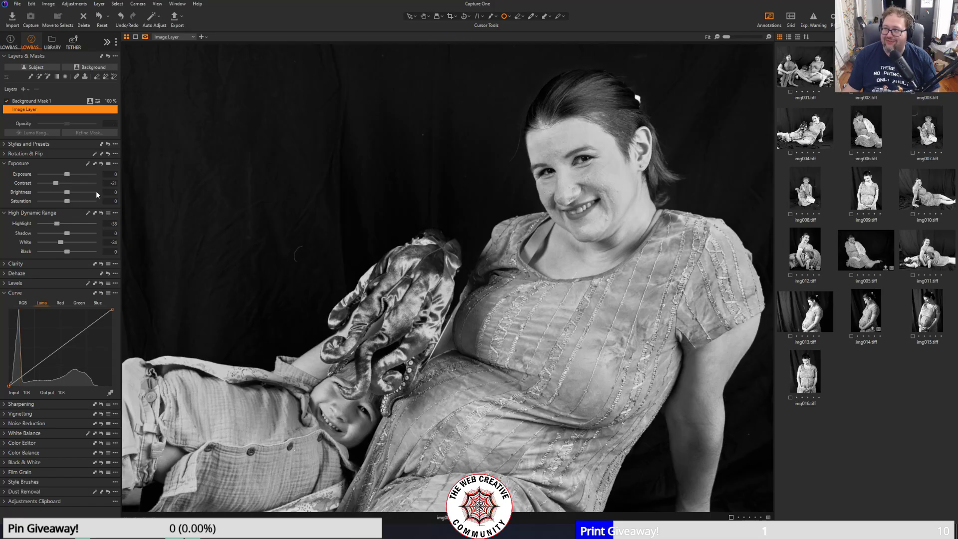
- Set the background mask's High Dynamic Range Black to -68
click(42, 102)
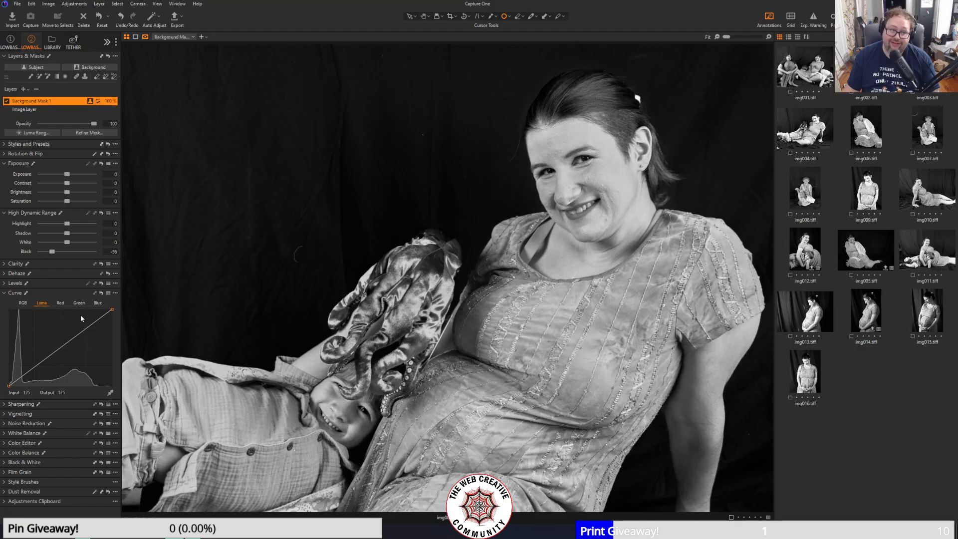
drag(51, 252, 48, 252)
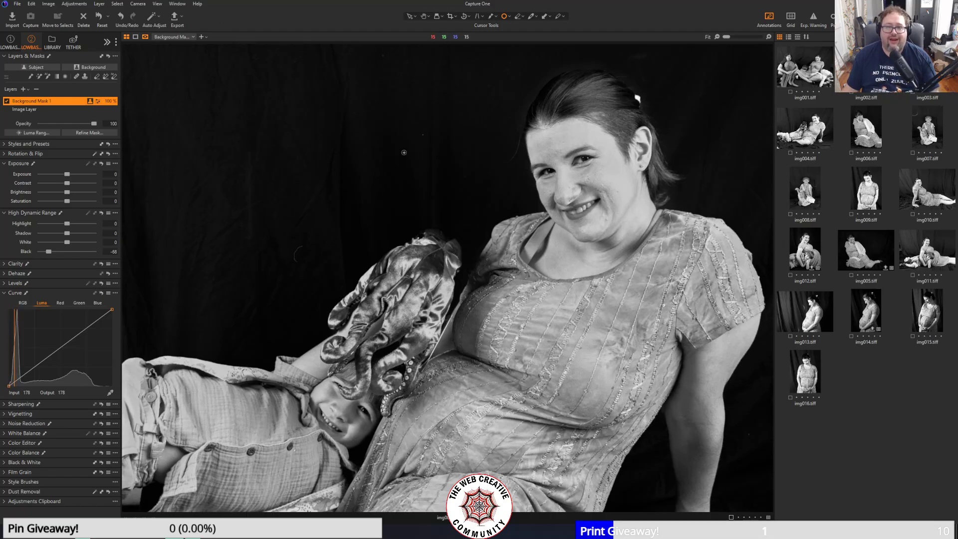
- Clone clean backdrop over the light curved mark beside the octopus toy, sampling from several nearby dark areas
scroll(334, 220, up, 1)
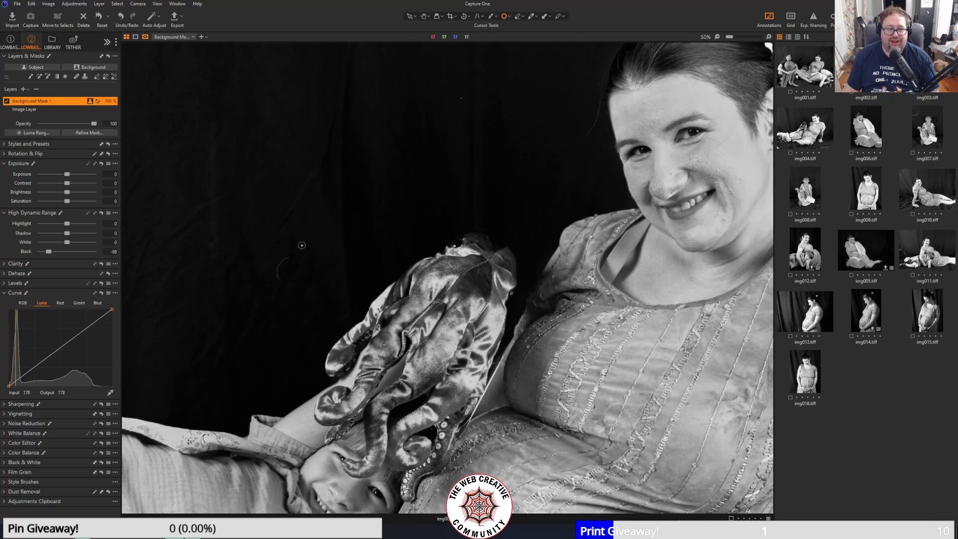
click(510, 17)
click(516, 35)
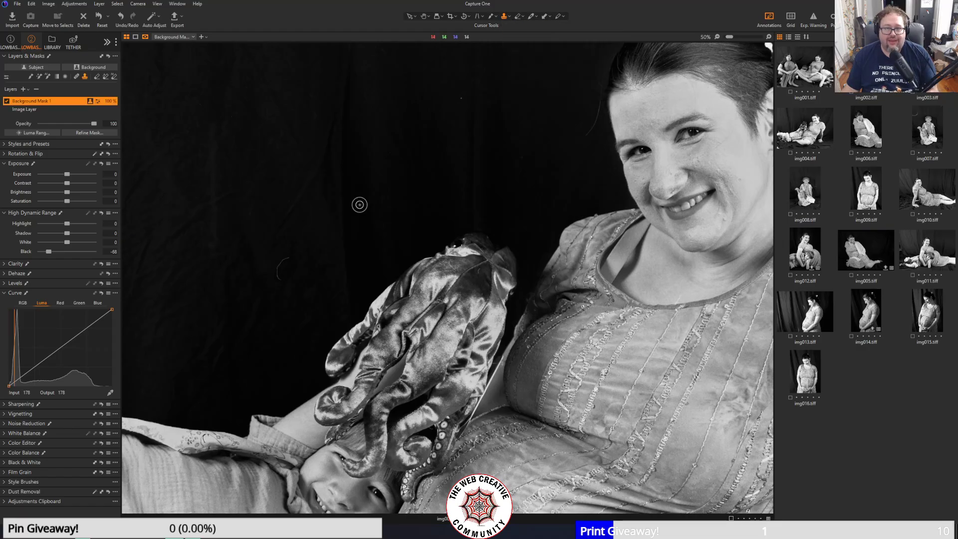
alt+click(291, 244)
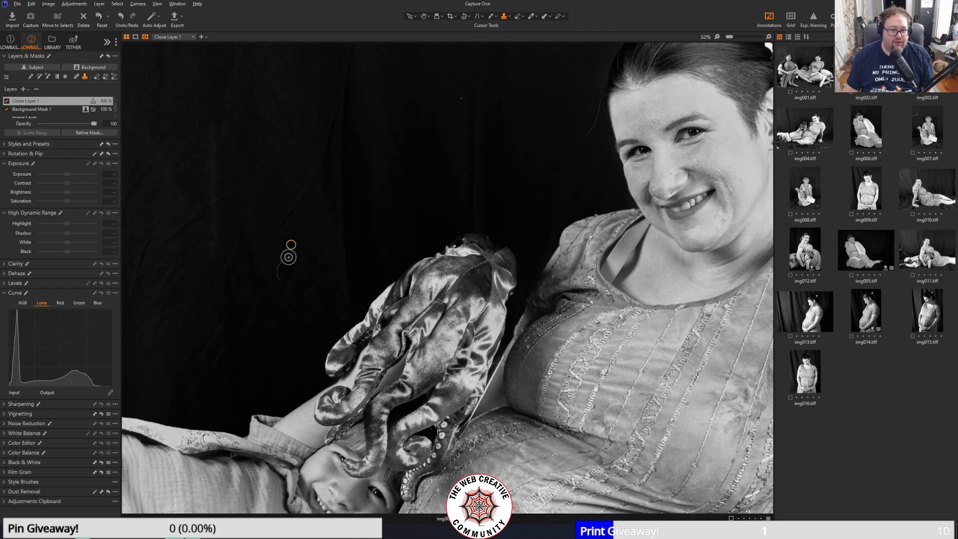
mouse_move(289, 254)
mouse_down()
mouse_move(278, 281)
mouse_move(294, 284)
mouse_move(271, 269)
mouse_up()
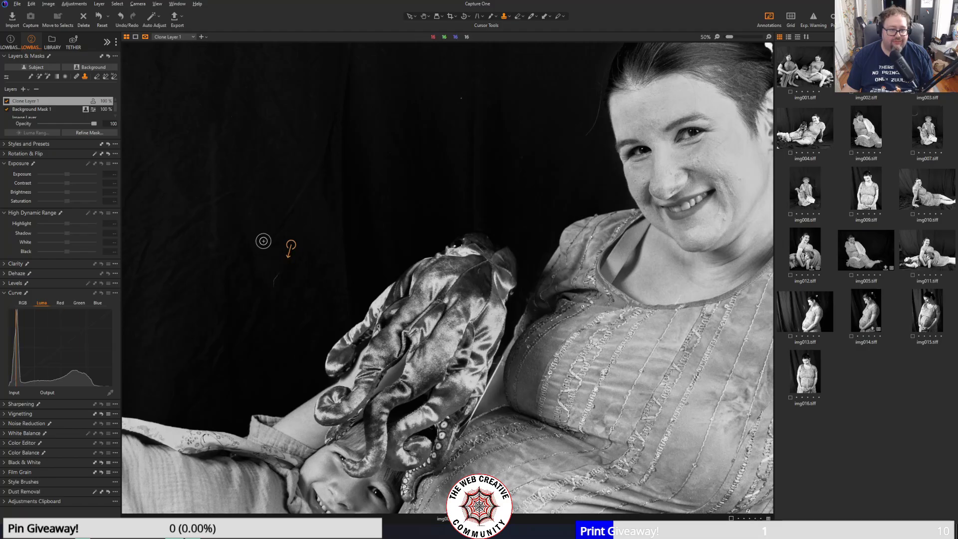
click(262, 245)
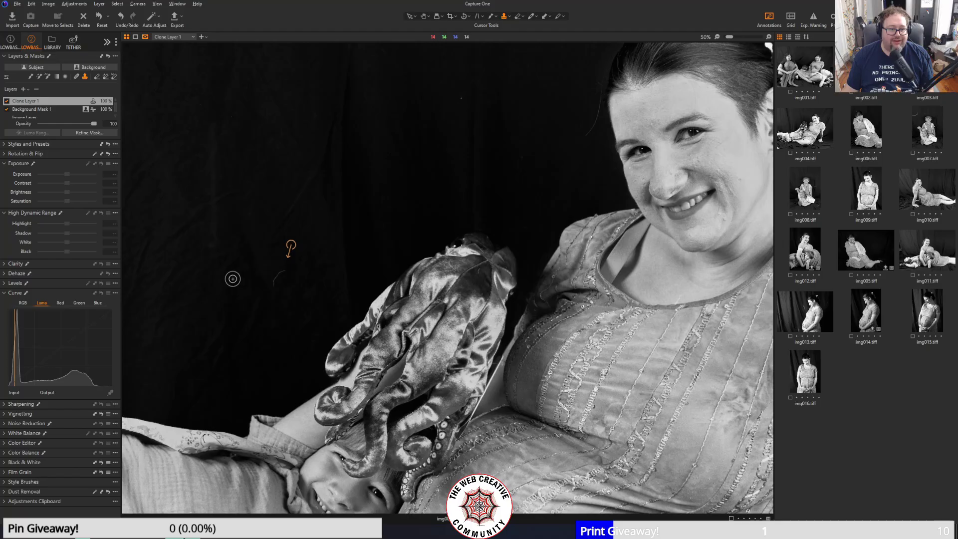
mouse_move(272, 272)
mouse_down()
mouse_move(263, 261)
mouse_move(282, 259)
mouse_up()
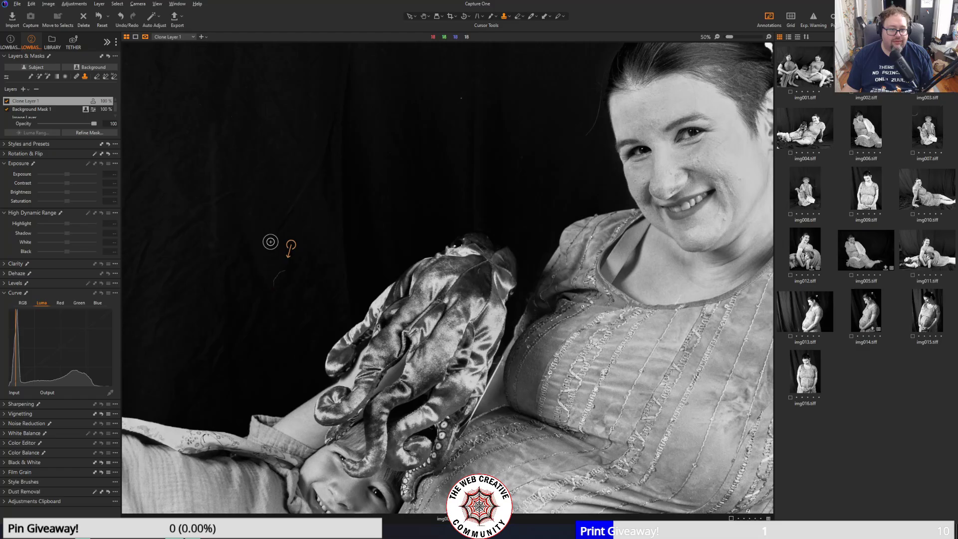
alt+click(261, 224)
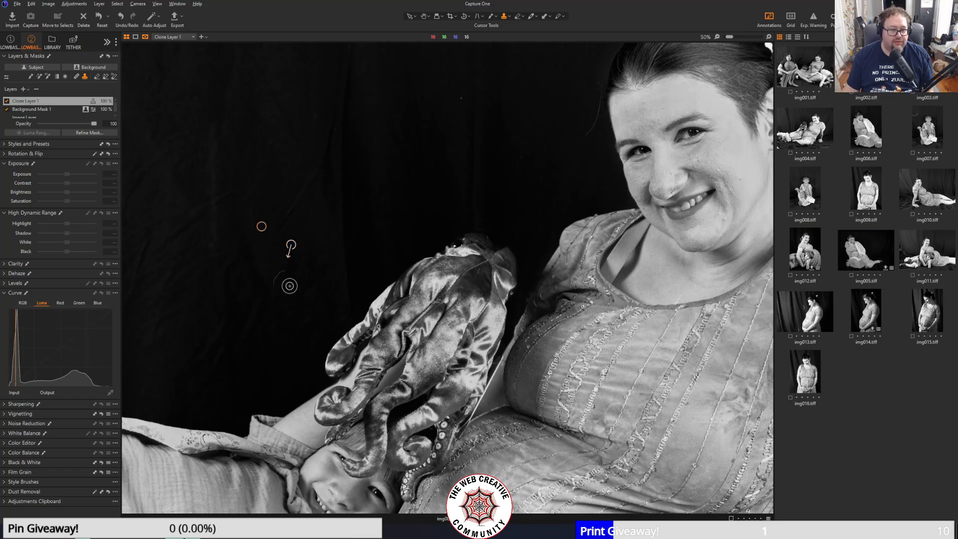
drag(284, 264, 276, 284)
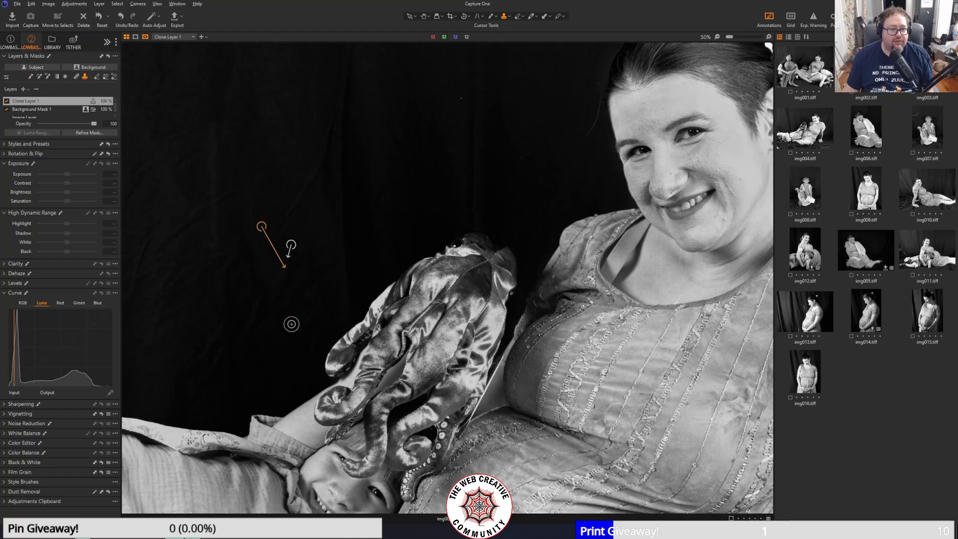
alt+click(303, 314)
click(272, 284)
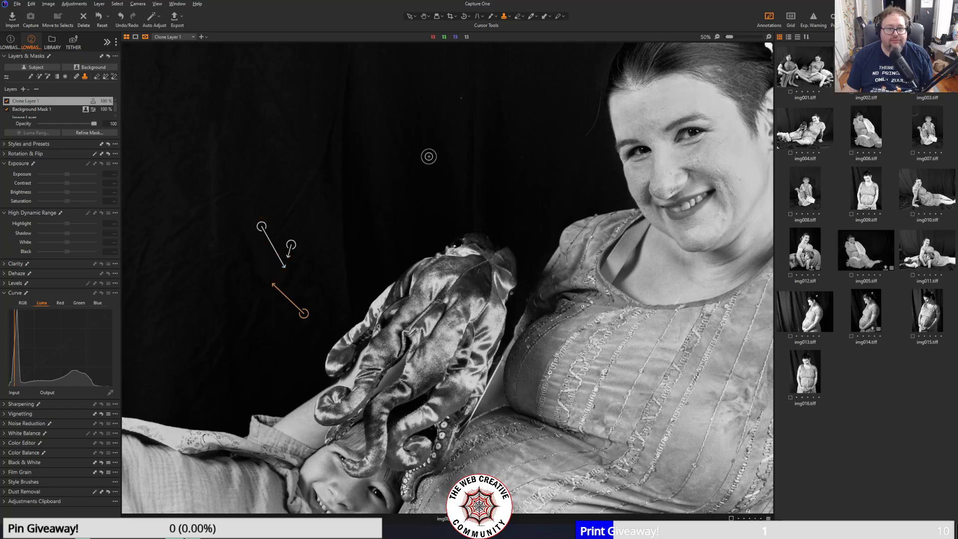
- Clone out the bright speck in the backdrop above the octopus toy and the mark above the woman's head
alt+click(458, 119)
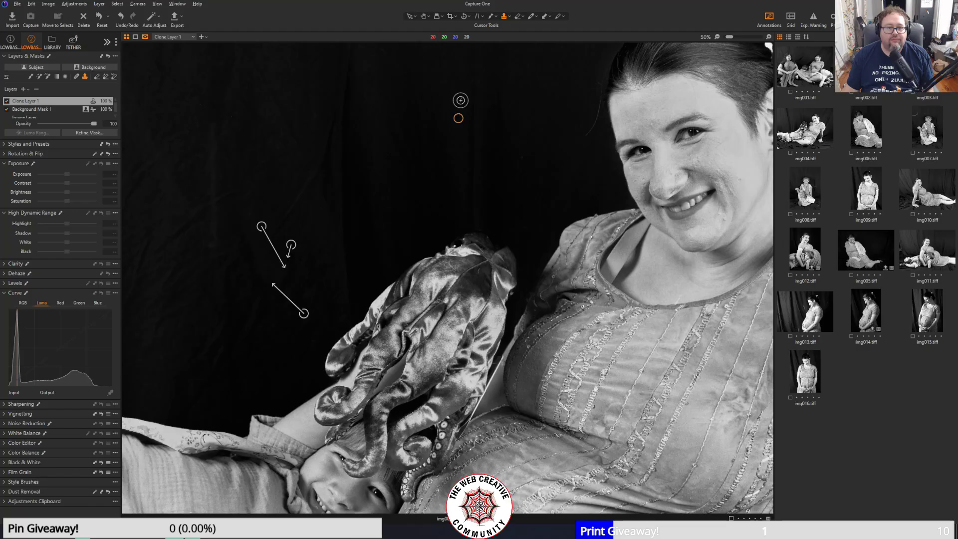
click(461, 97)
scroll(374, 140, up, 1)
scroll(374, 139, down, 1)
scroll(374, 140, down, 1)
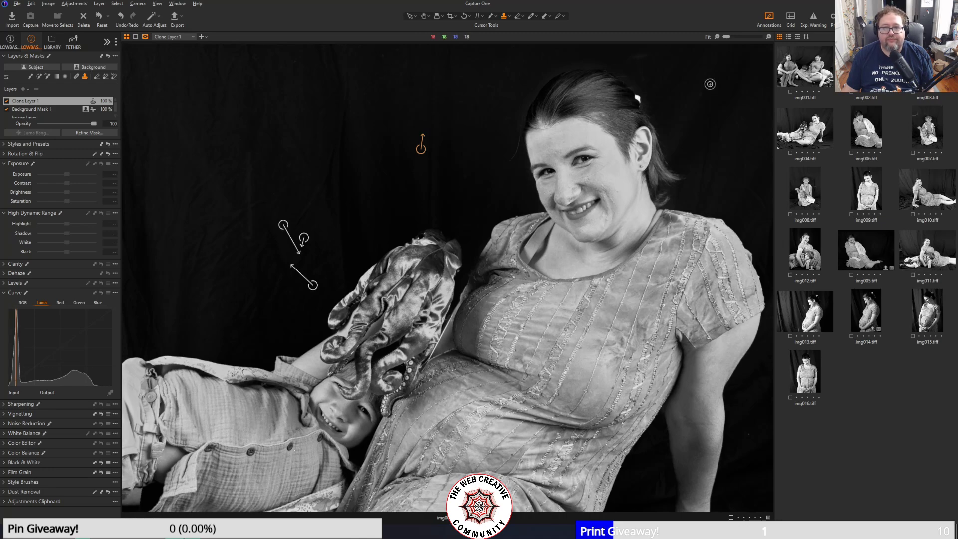
click(636, 56)
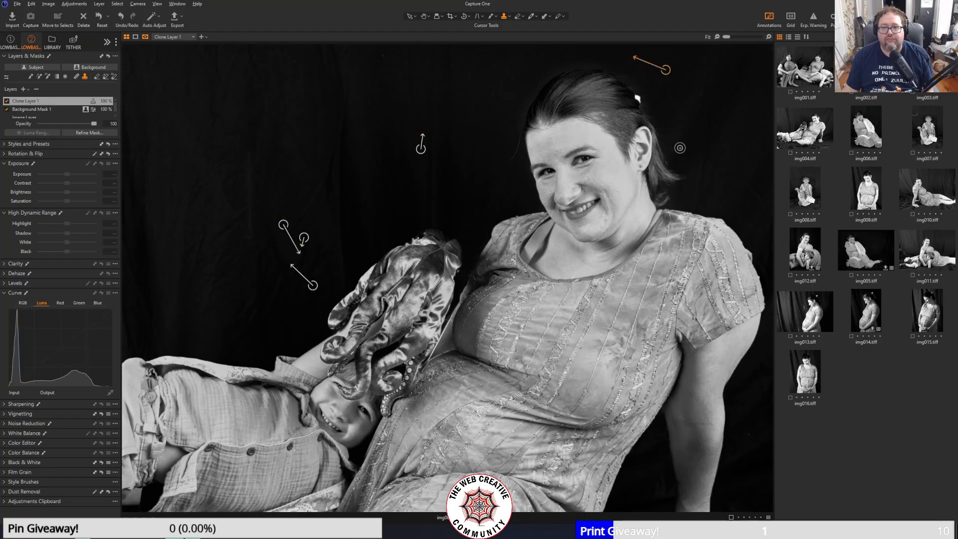
- Clone out the two remaining specks along the upper backdrop between the photo's left side and the woman's head
scroll(361, 68, up, 2)
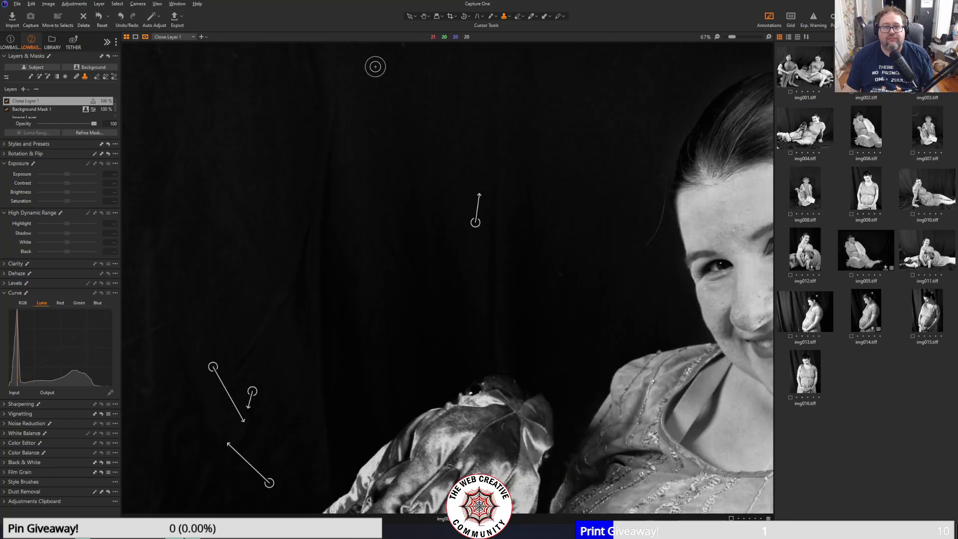
click(423, 17)
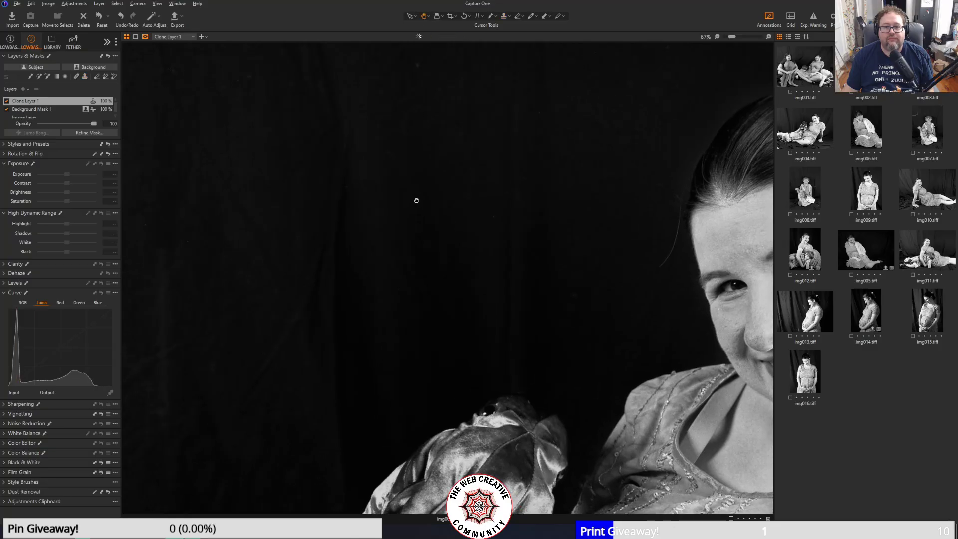
drag(399, 120, 415, 199)
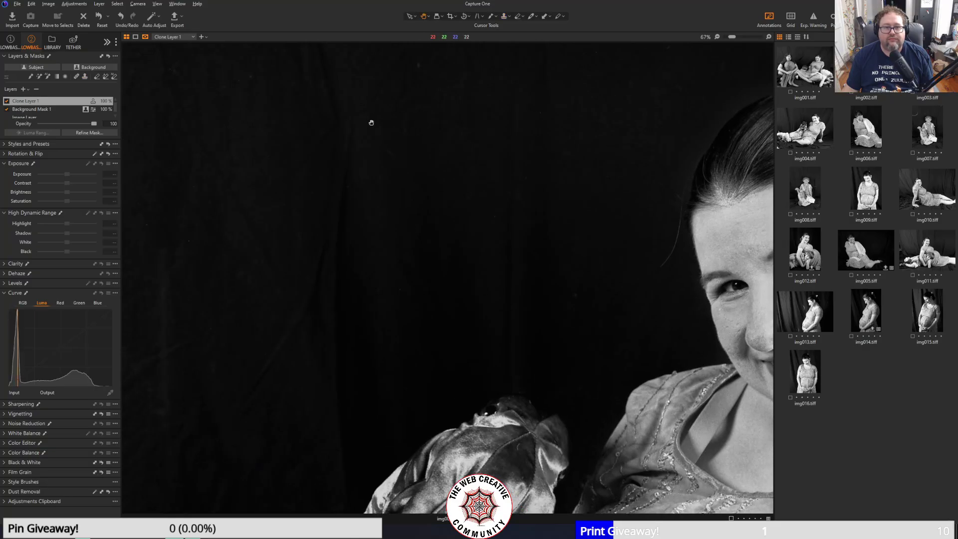
key(s)
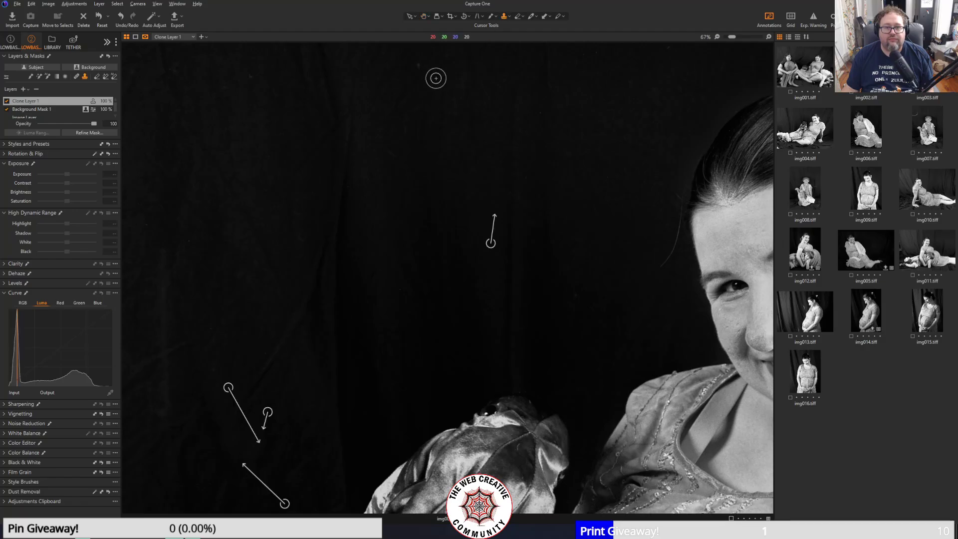
click(420, 66)
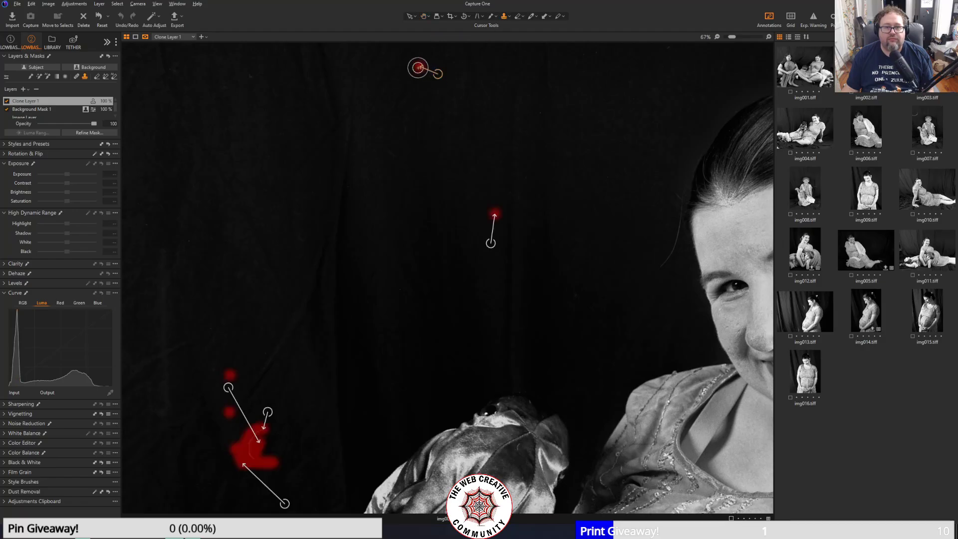
click(250, 77)
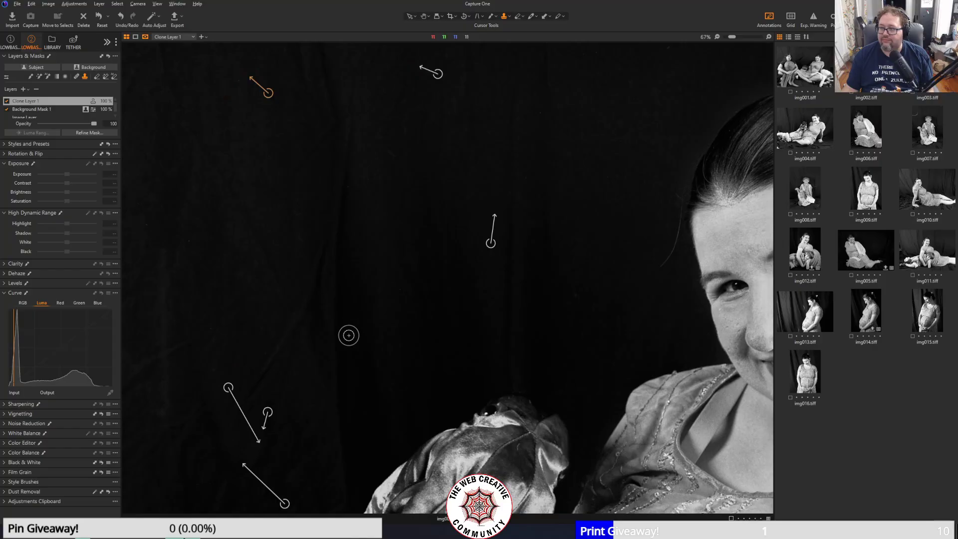
- Remove five small specks from the dark backdrop left of the octopus toy with the spot removal tool
click(425, 18)
mouse_move(349, 129)
mouse_down()
mouse_move(381, 148)
mouse_move(517, 145)
mouse_move(594, 158)
mouse_up()
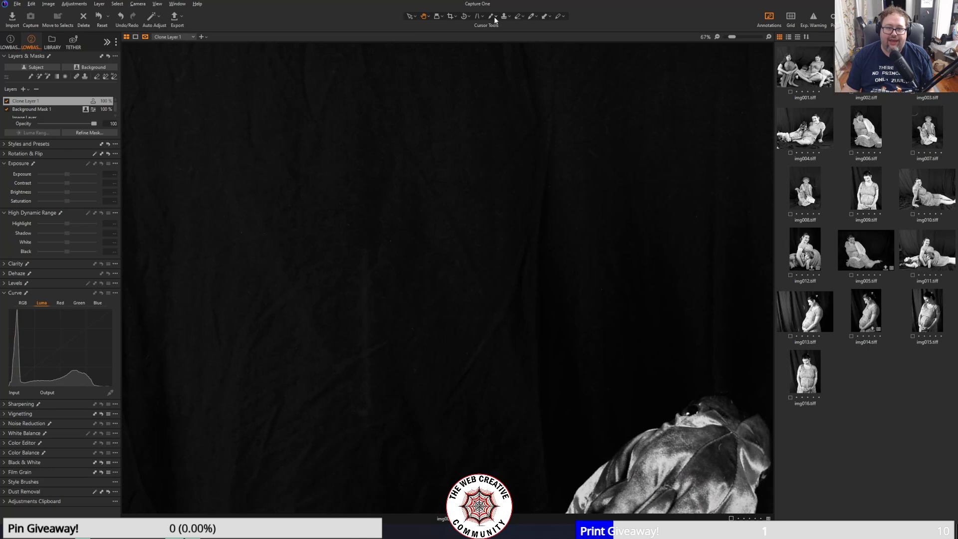
click(509, 18)
click(521, 52)
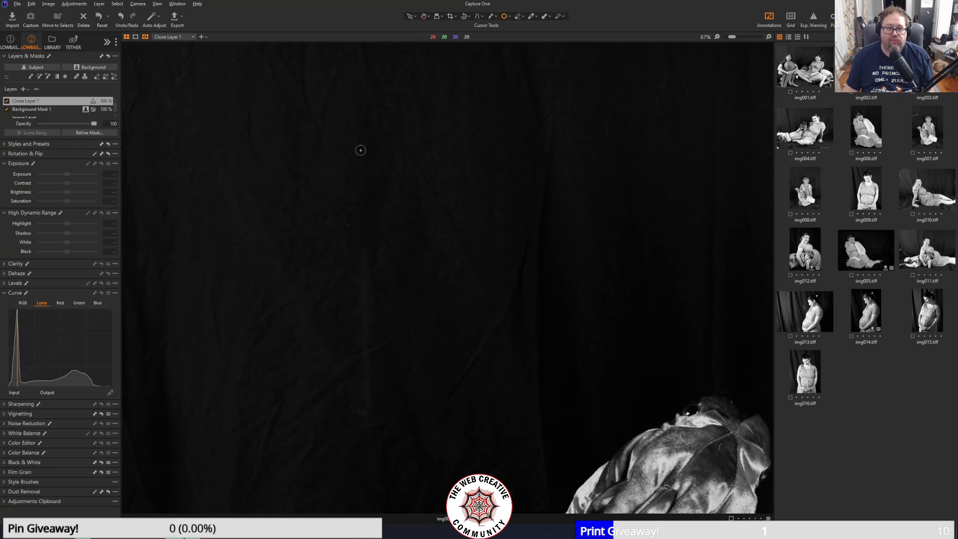
alt+click(242, 233)
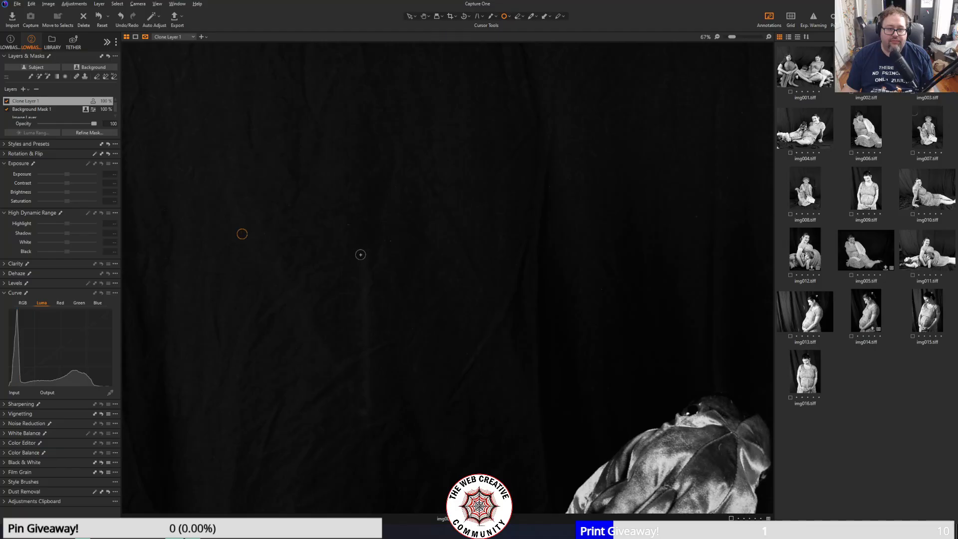
click(348, 224)
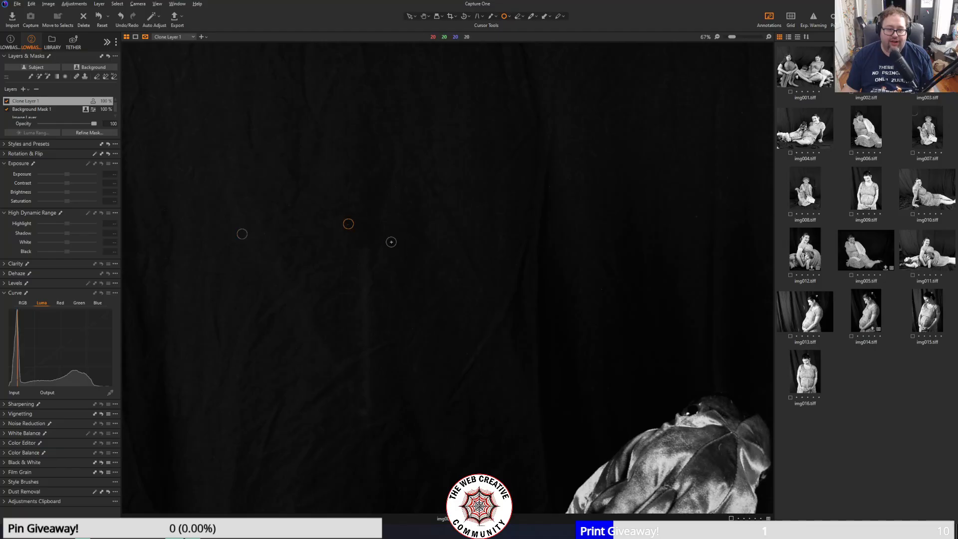
click(391, 242)
click(291, 206)
click(265, 231)
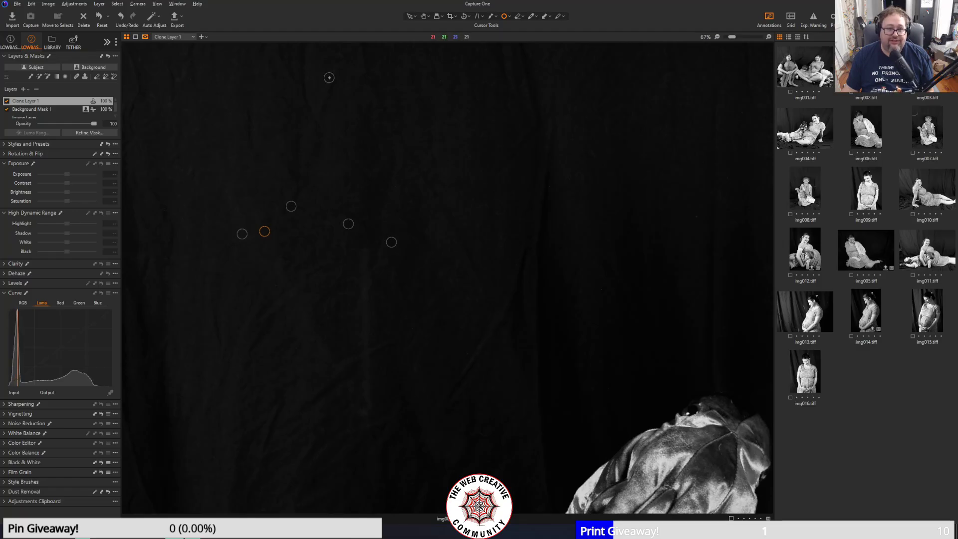
- Clone dark backdrop over the loose strand of hair beside the woman's forehead
click(425, 17)
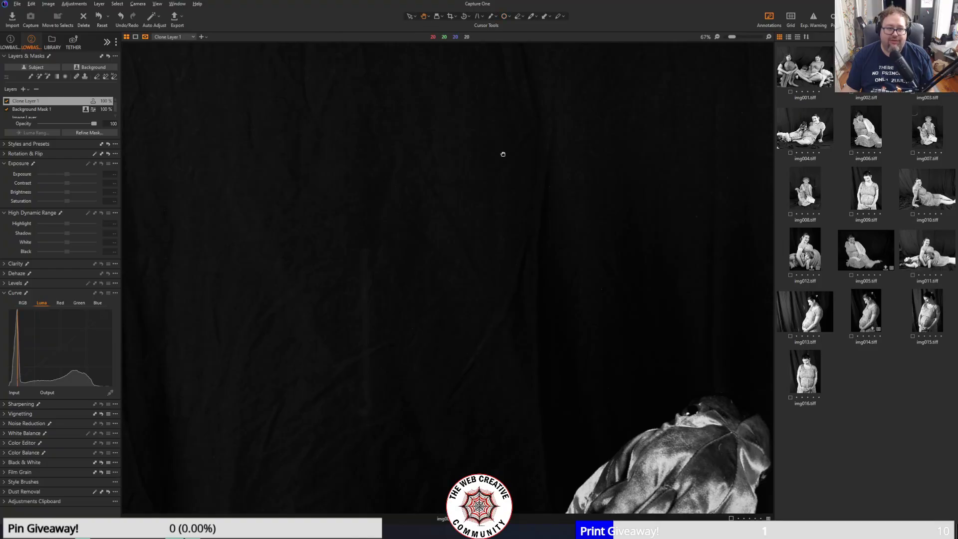
drag(503, 154, 117, 154)
drag(474, 105, 262, 127)
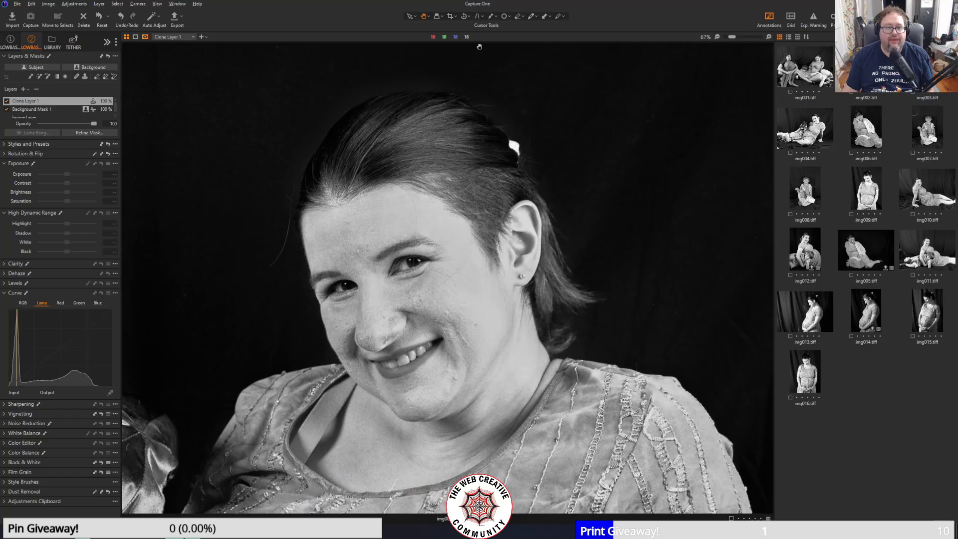
click(496, 15)
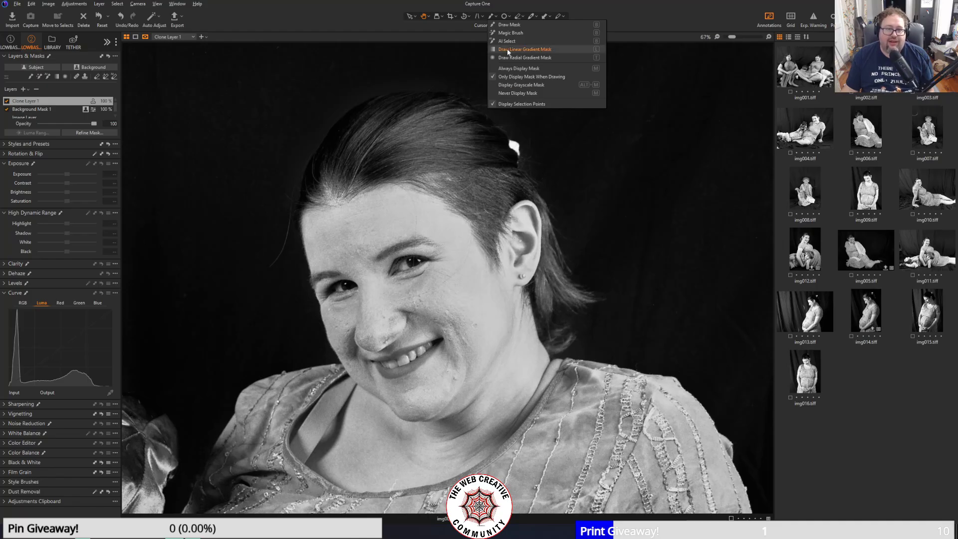
click(509, 17)
click(509, 18)
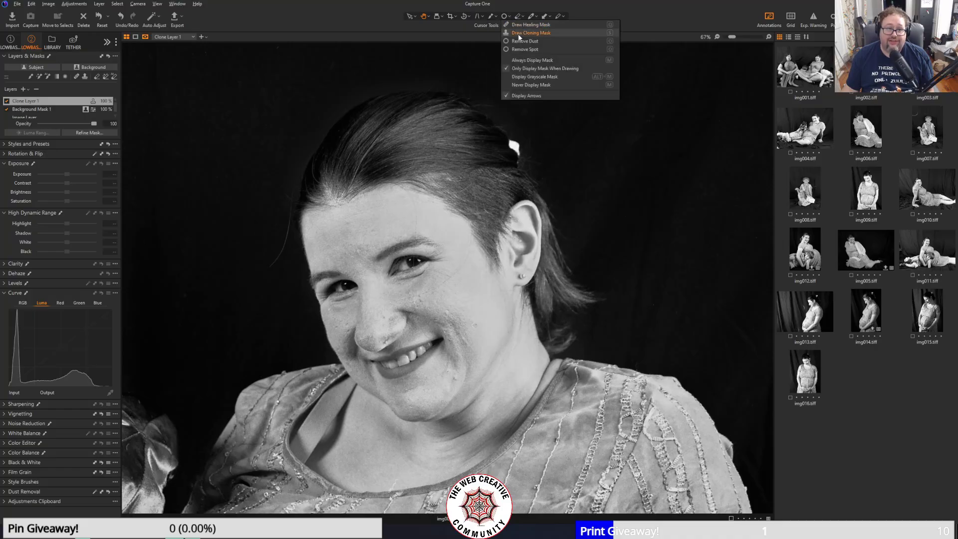
click(519, 33)
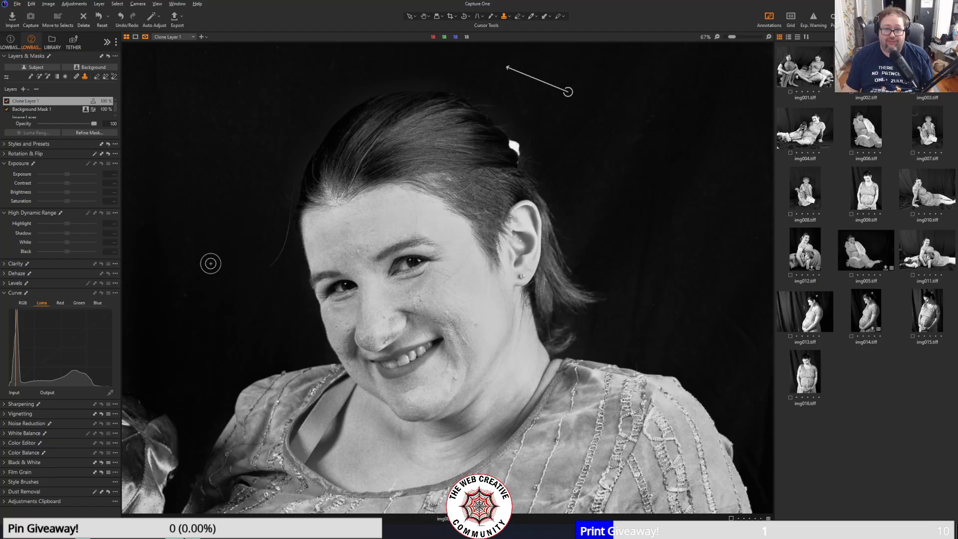
alt+click(208, 293)
click(289, 220)
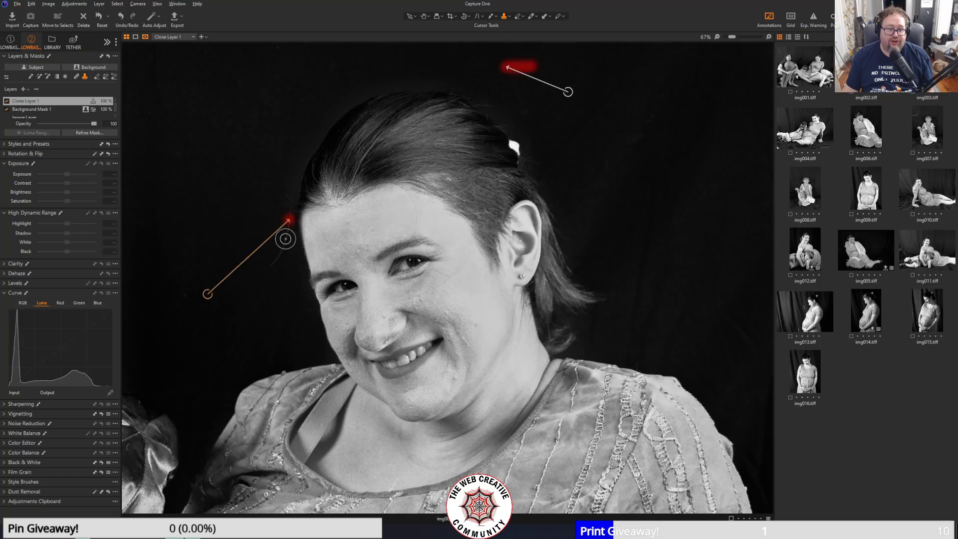
drag(285, 239, 271, 261)
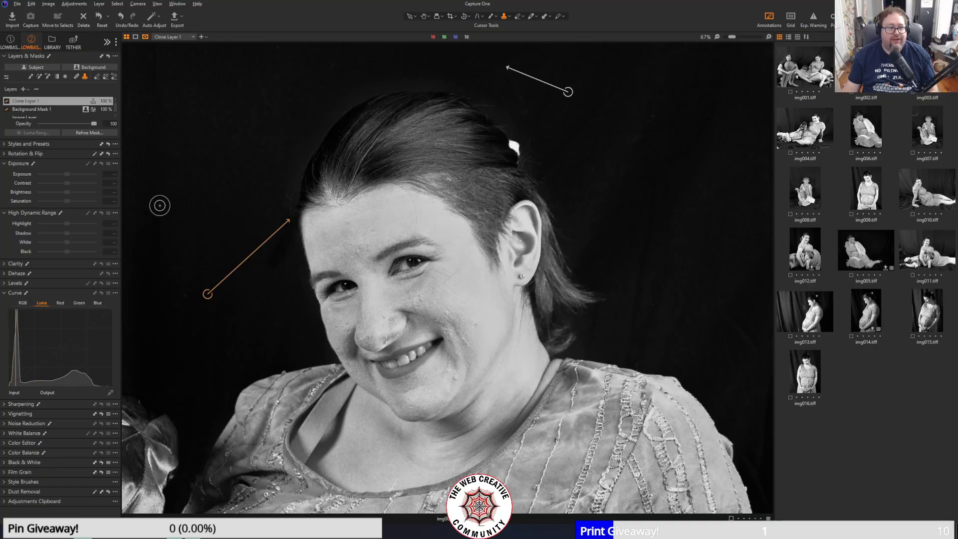
- Set the background mask's High Dynamic Range Black to -65
scroll(223, 156, down, 2)
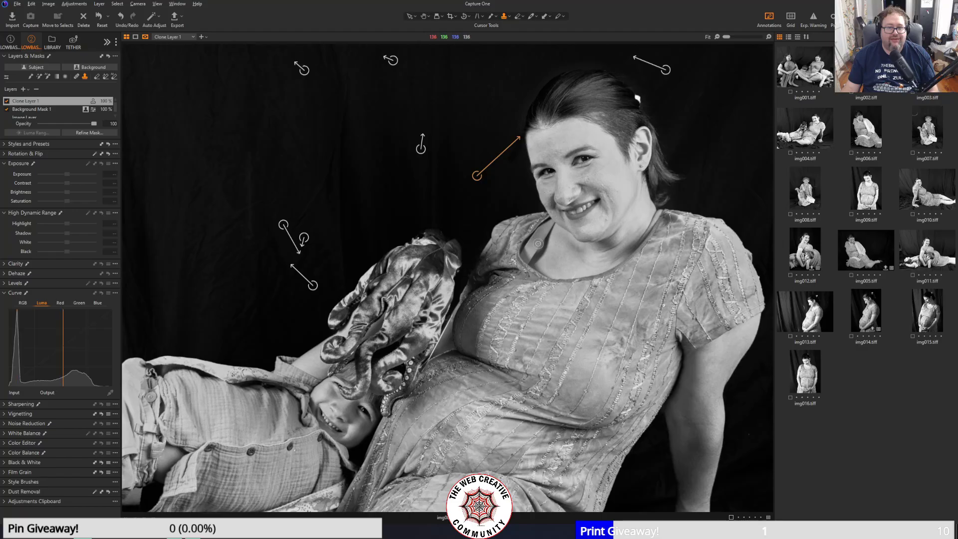
click(28, 107)
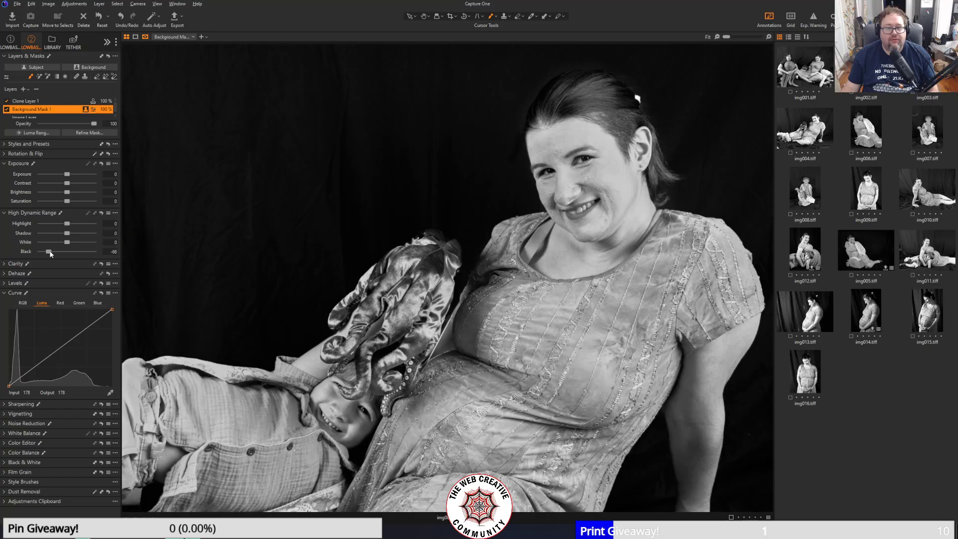
drag(48, 251, 50, 253)
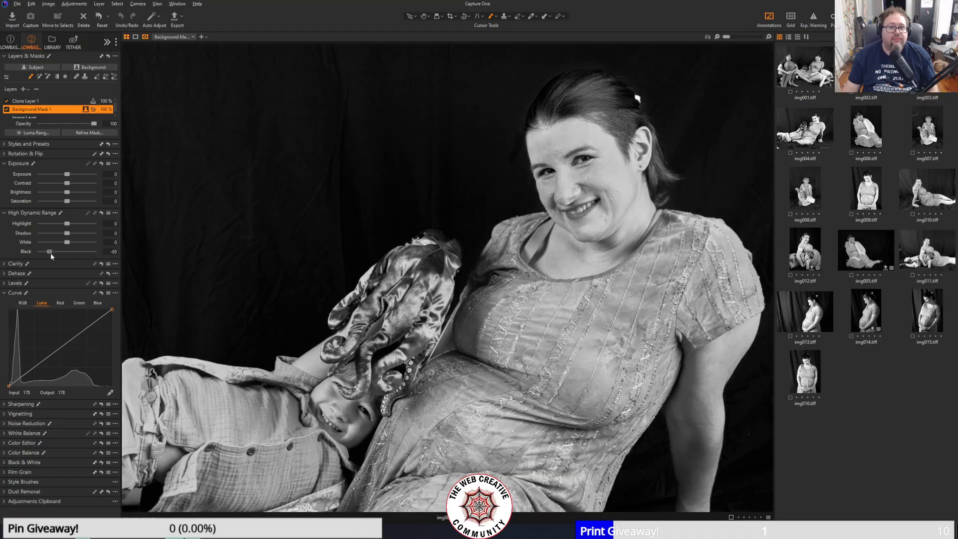
- Set the Vignetting amount to -1.17 on the image layer of the photo with the woman and the octopus toy
scroll(498, 167, up, 3)
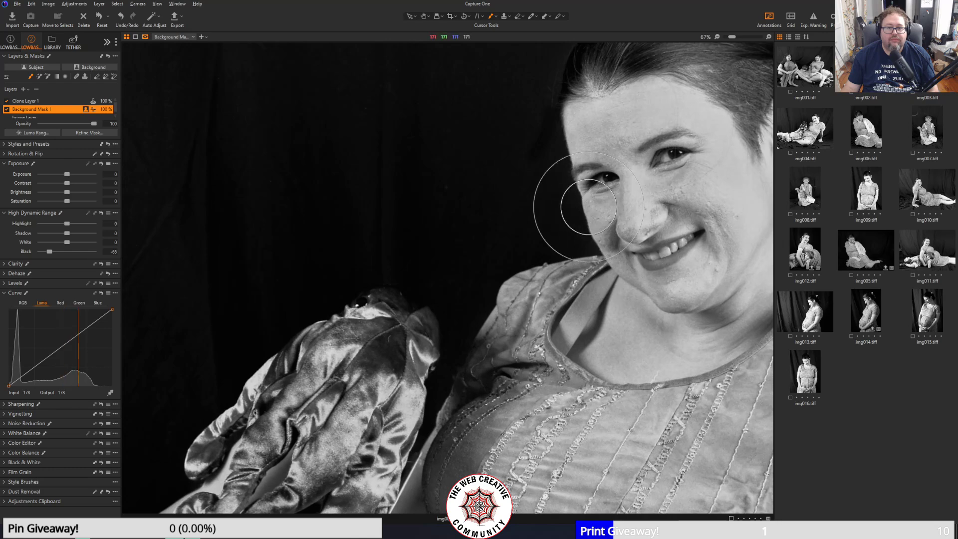
scroll(576, 206, down, 2)
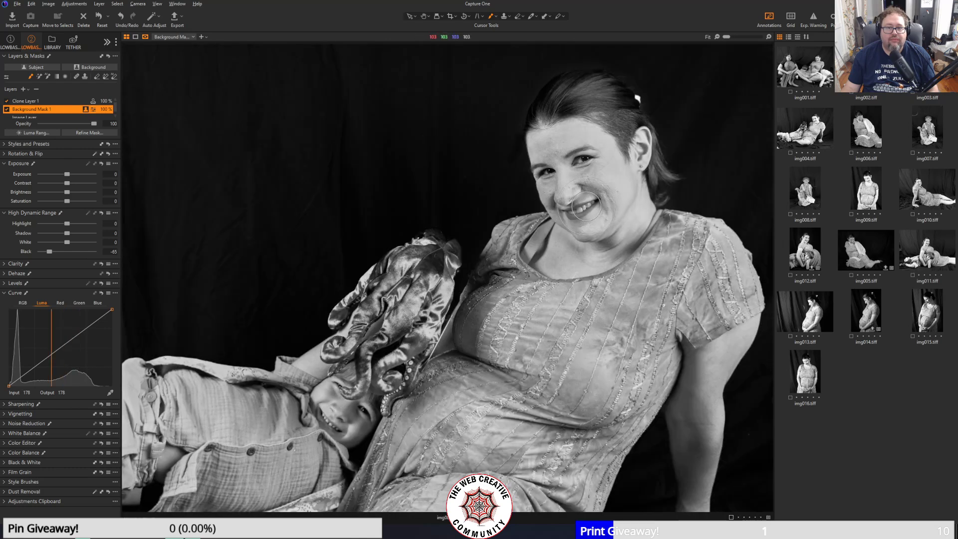
click(21, 119)
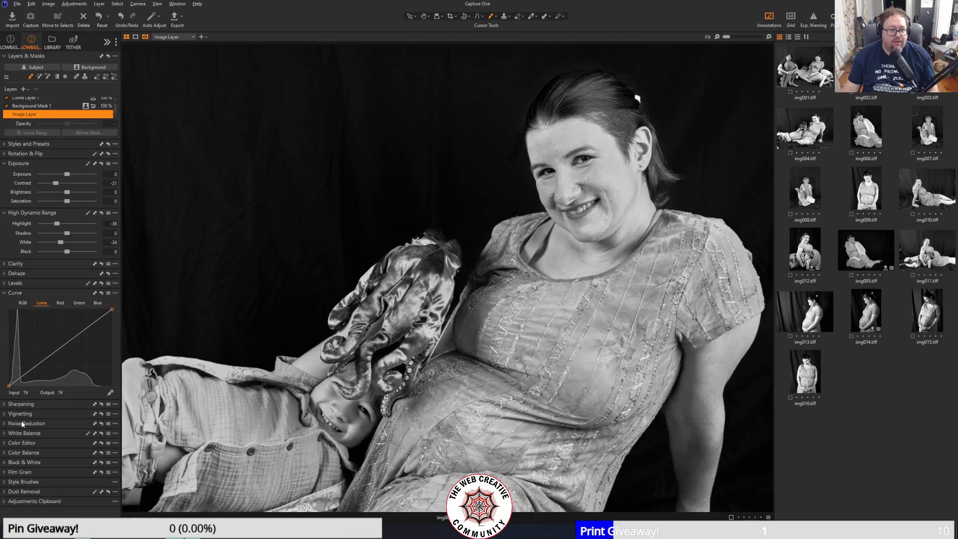
click(7, 414)
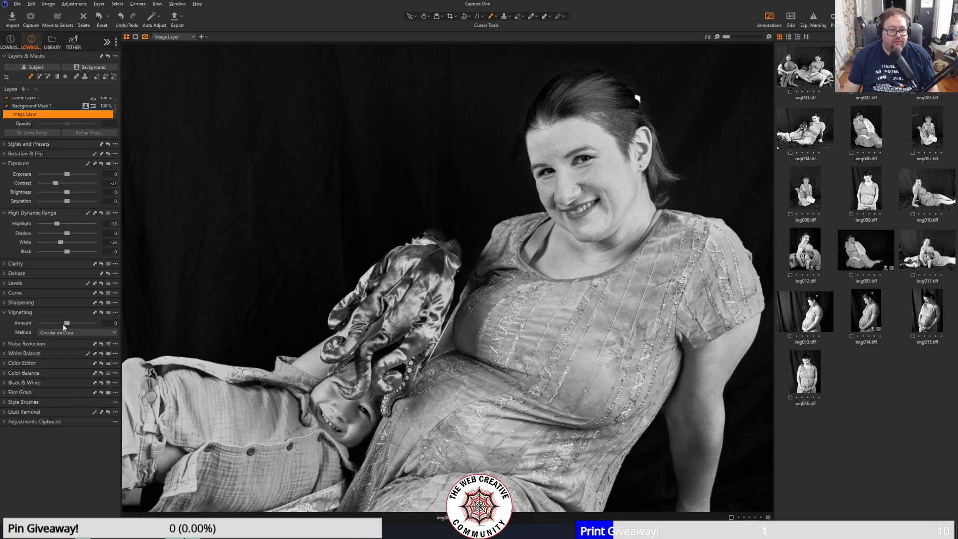
drag(67, 322, 59, 323)
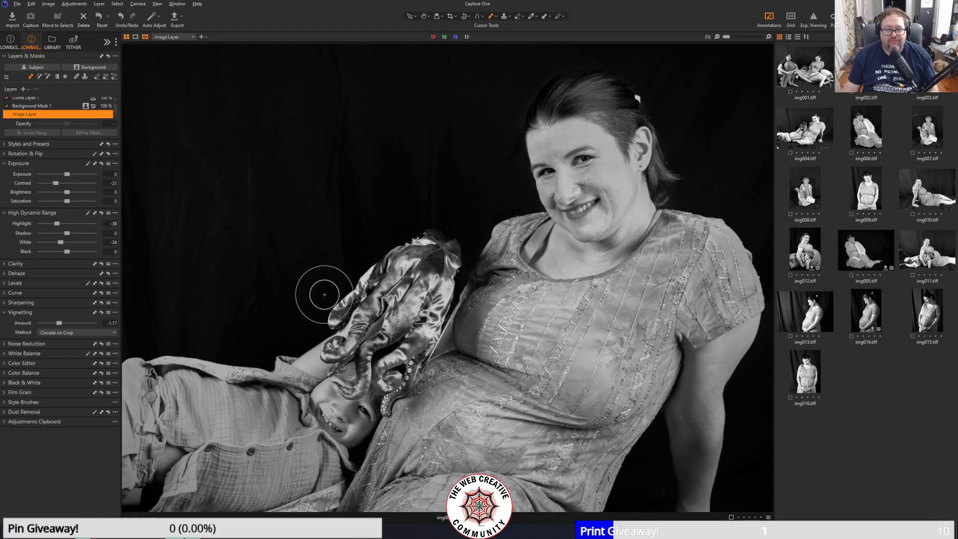
- Export the edited photo as an 8-bit Adobe RGB (1998) TIFF named "03 film"
click(175, 18)
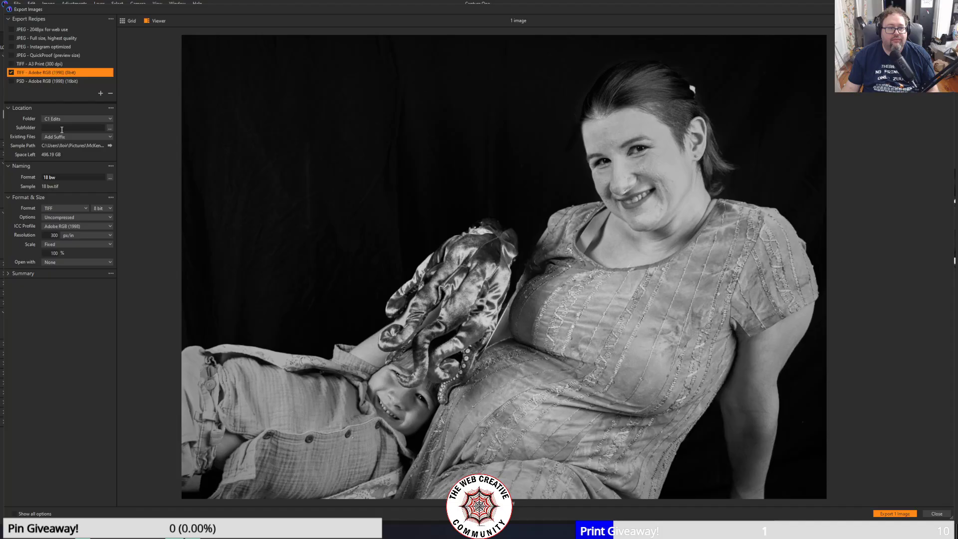
triple_click(60, 178)
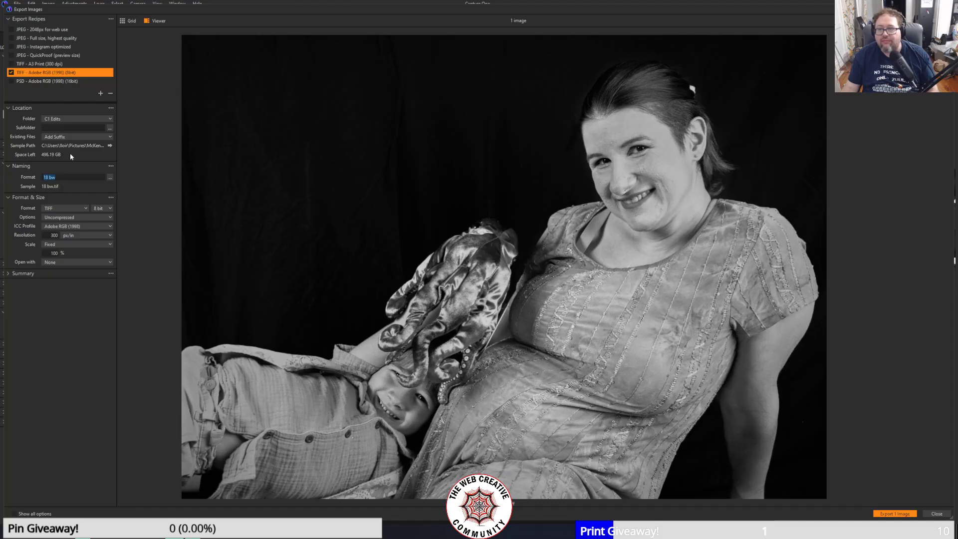
text(3)
key(BackSpace)
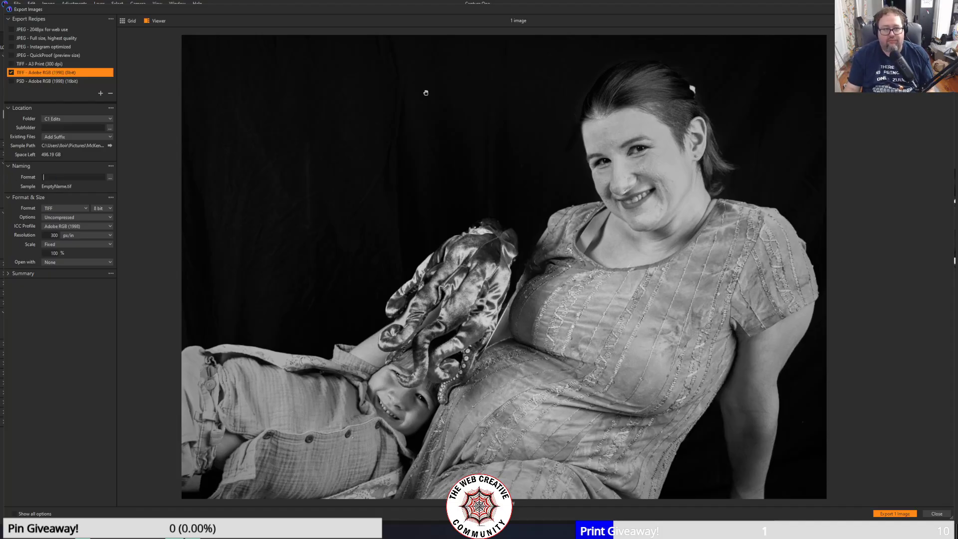
text(03 fi)
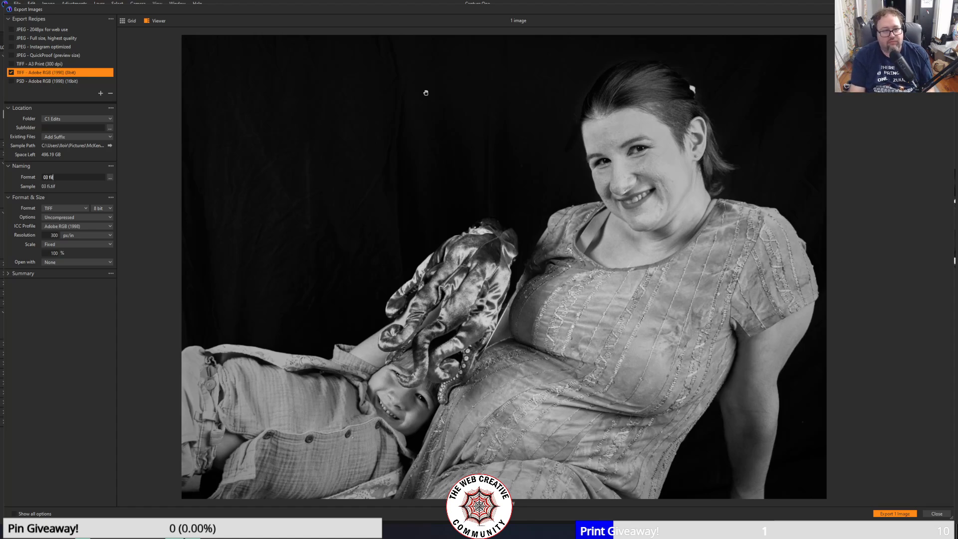
text(lm)
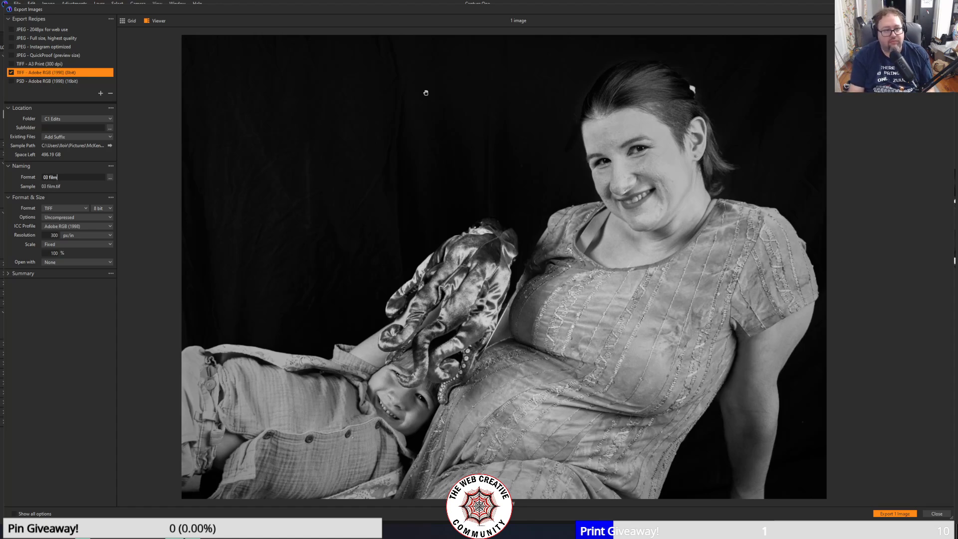
click(901, 514)
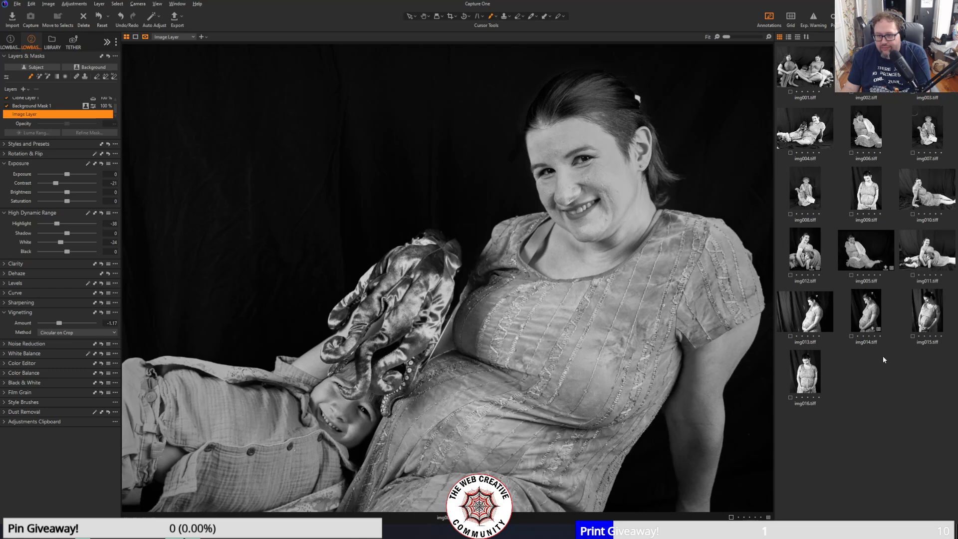
- Open img015.tiff and set its High Dynamic Range Highlight to -15 and White to -18
click(935, 305)
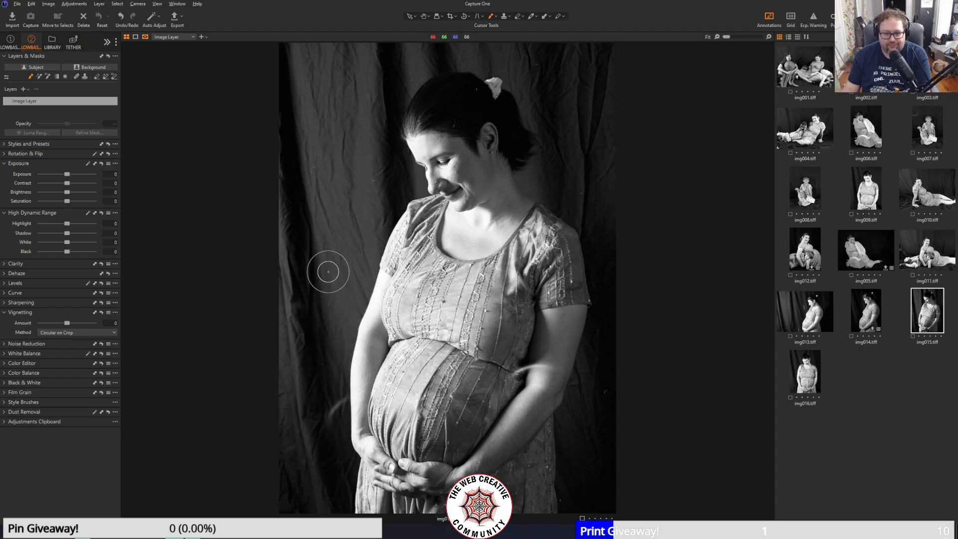
scroll(507, 354, up, 1)
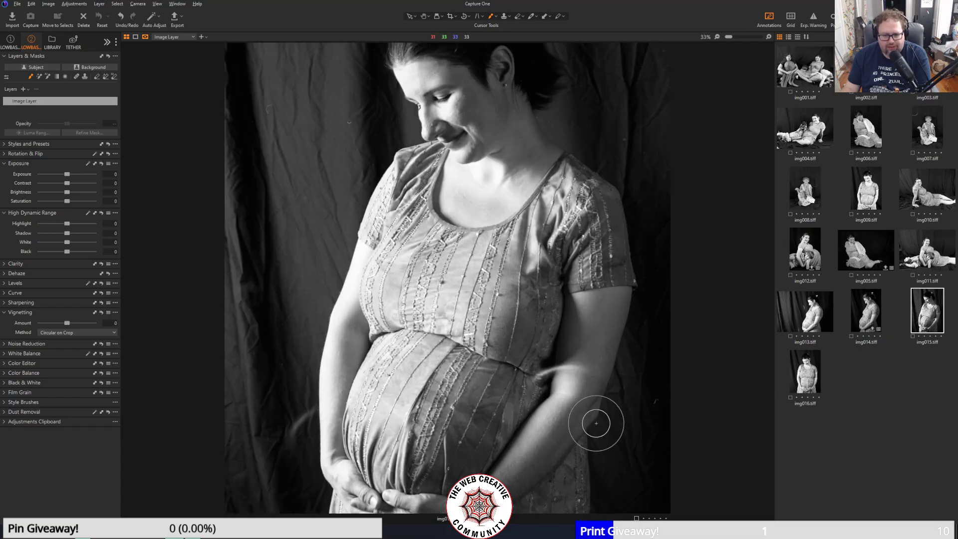
scroll(594, 419, down, 1)
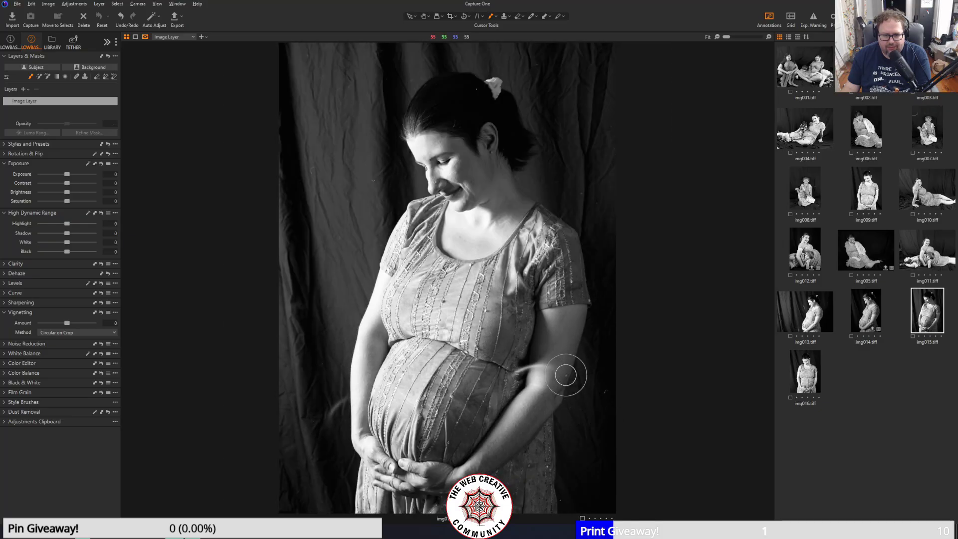
scroll(558, 363, up, 2)
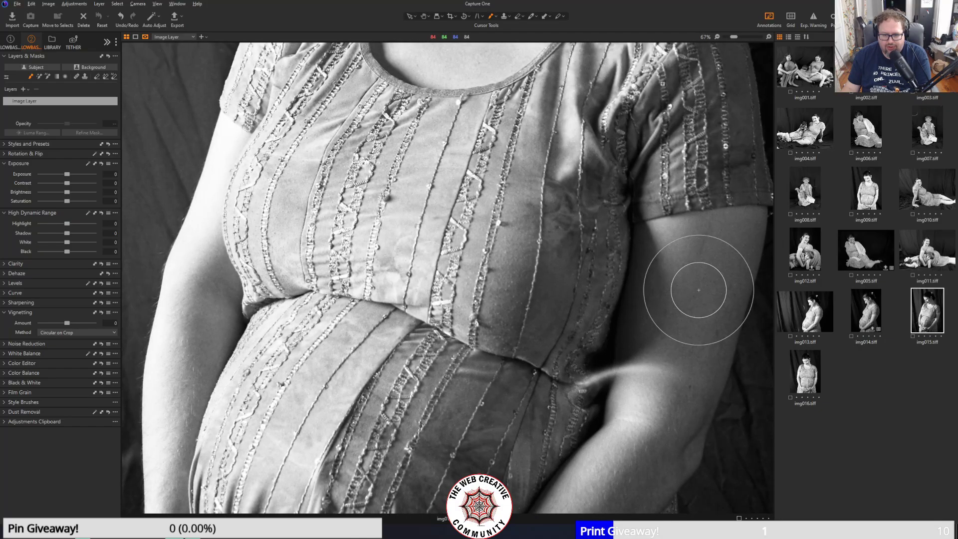
scroll(698, 290, down, 1)
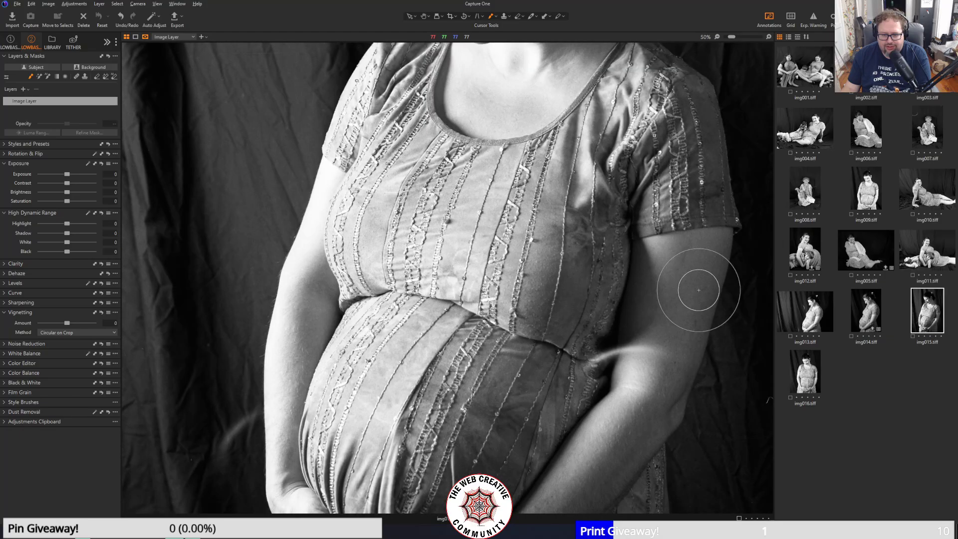
scroll(698, 290, down, 1)
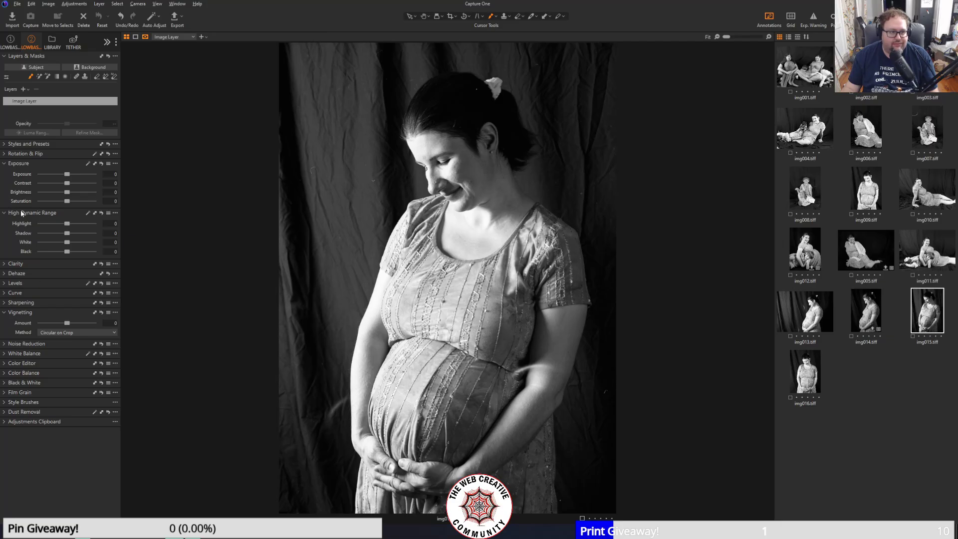
mouse_move(67, 223)
mouse_down()
mouse_move(34, 223)
mouse_move(63, 226)
mouse_up()
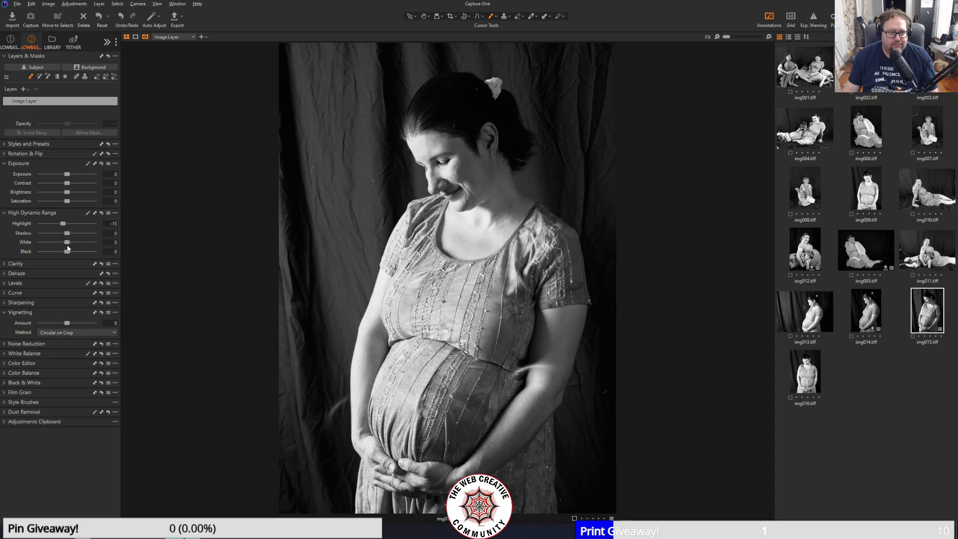
mouse_move(68, 244)
mouse_down()
mouse_move(7, 244)
mouse_move(63, 243)
mouse_up()
- Add a background mask with Black at -53, and set the image layer's High Dynamic Range Shadow to 58
click(95, 68)
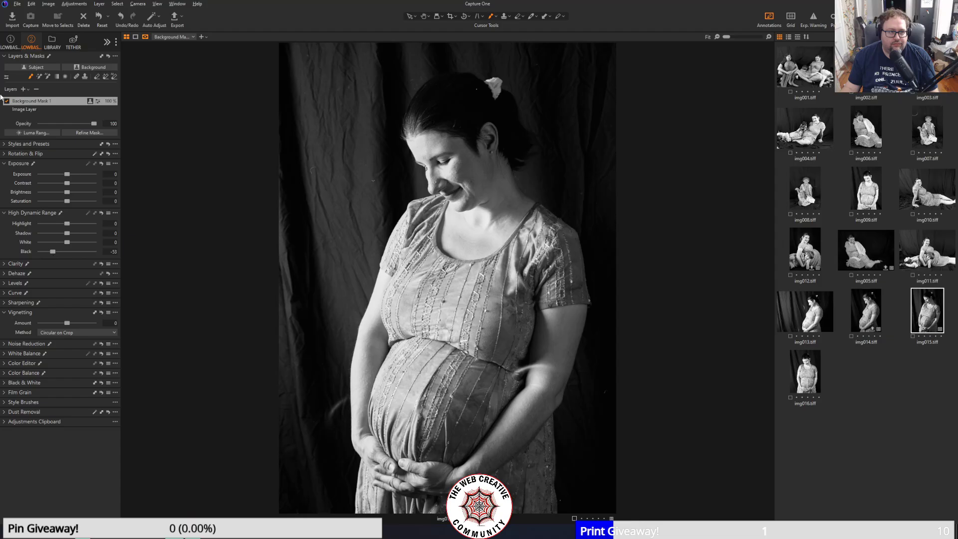
click(32, 111)
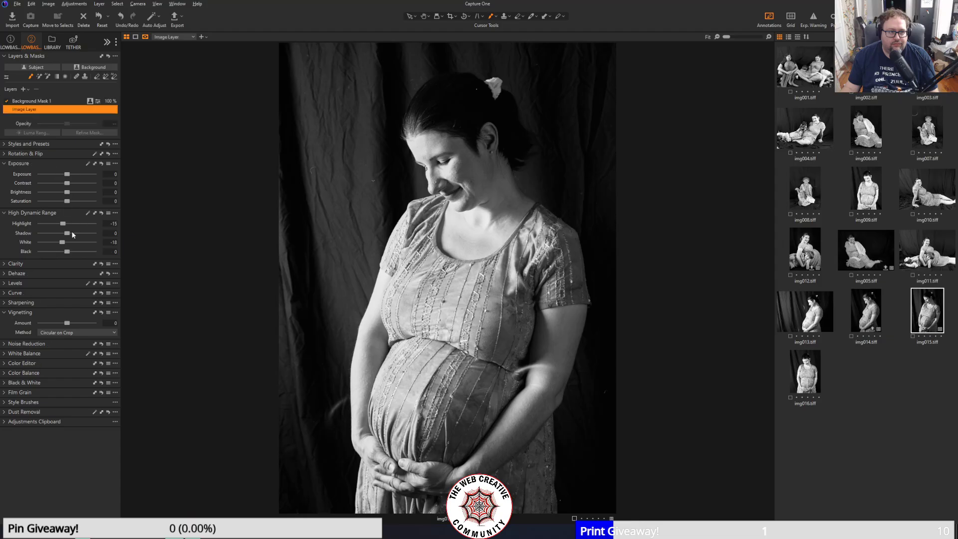
drag(69, 232, 82, 236)
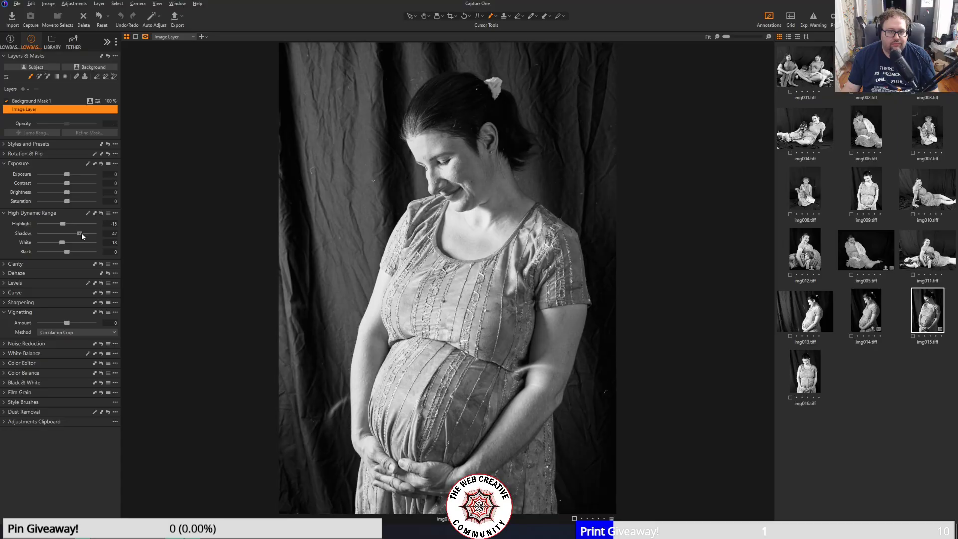
drag(82, 235, 85, 236)
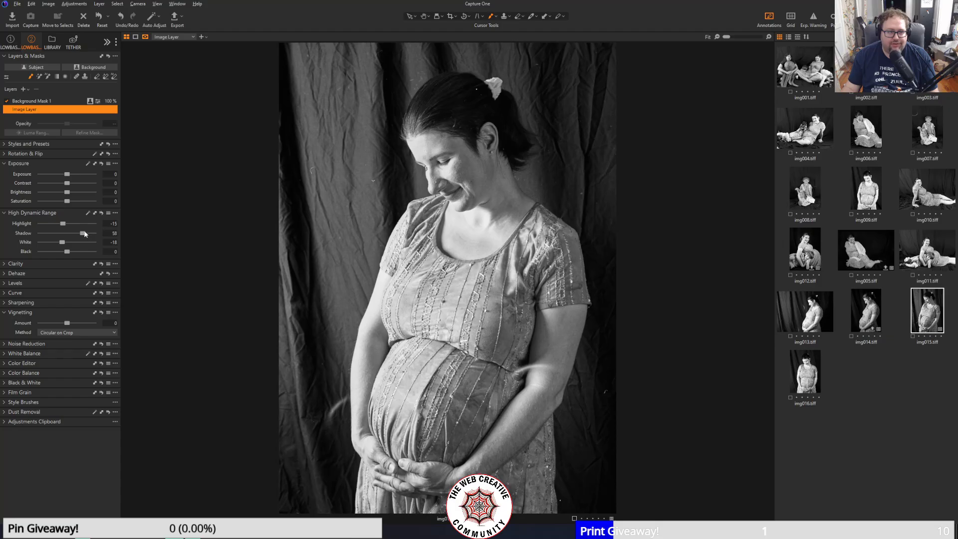
- Set the background mask's High Dynamic Range Black to -83 and the Vignetting amount to -1.39
click(49, 103)
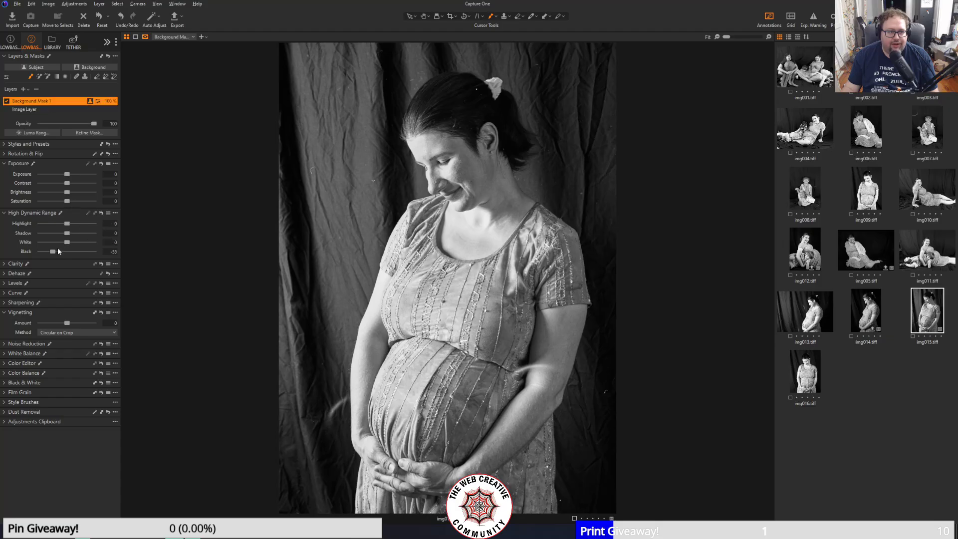
drag(53, 251, 45, 251)
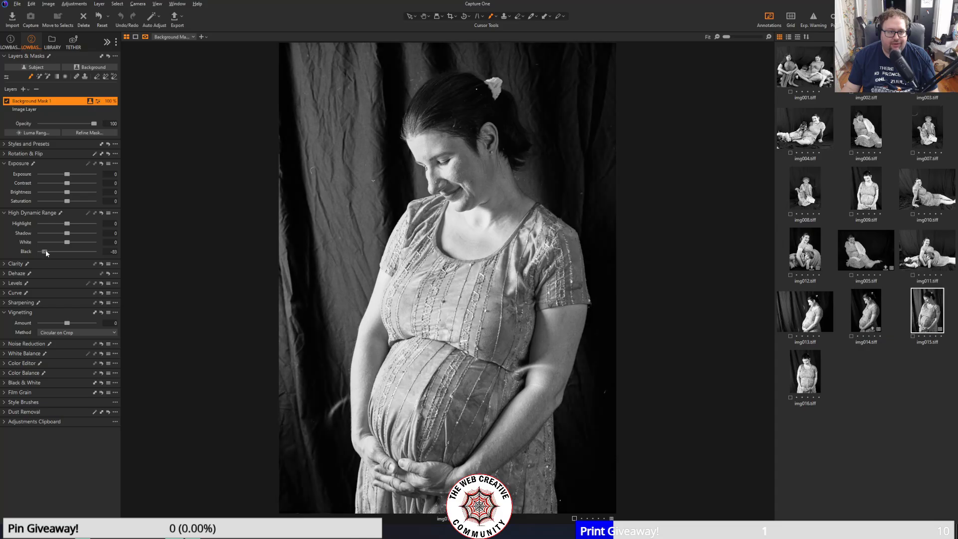
drag(67, 322, 58, 322)
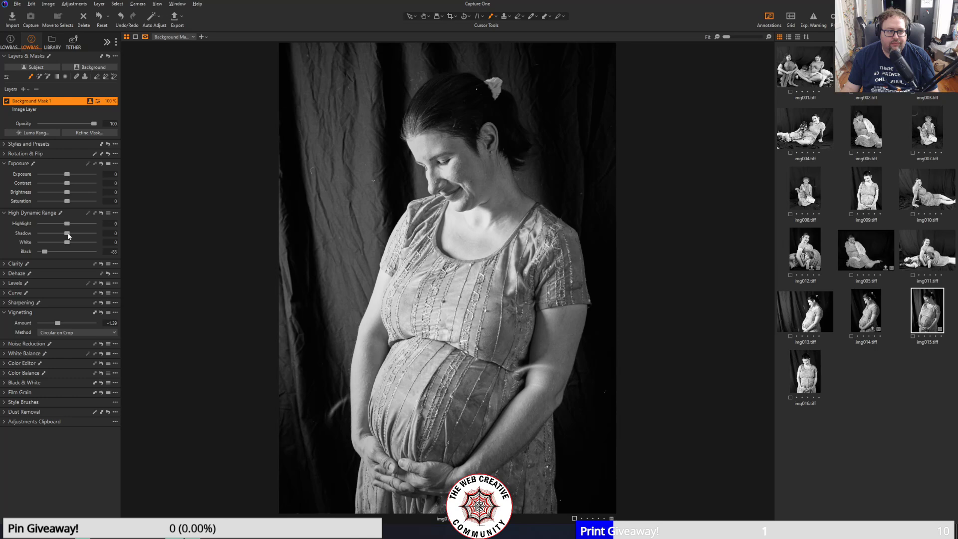
- Soften the Vignetting amount to -1 and set the background mask's High Dynamic Range Shadow to 29
drag(52, 234, 53, 238)
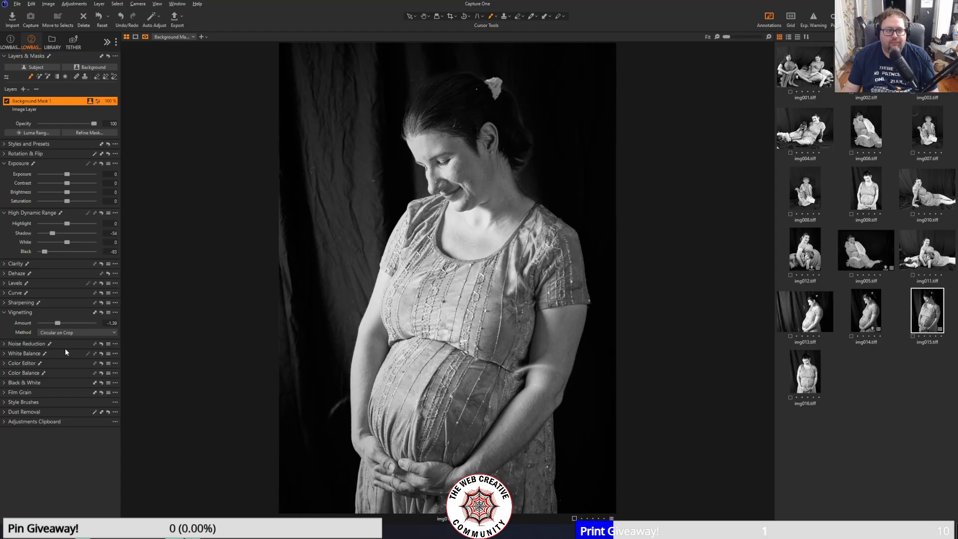
drag(59, 325, 62, 325)
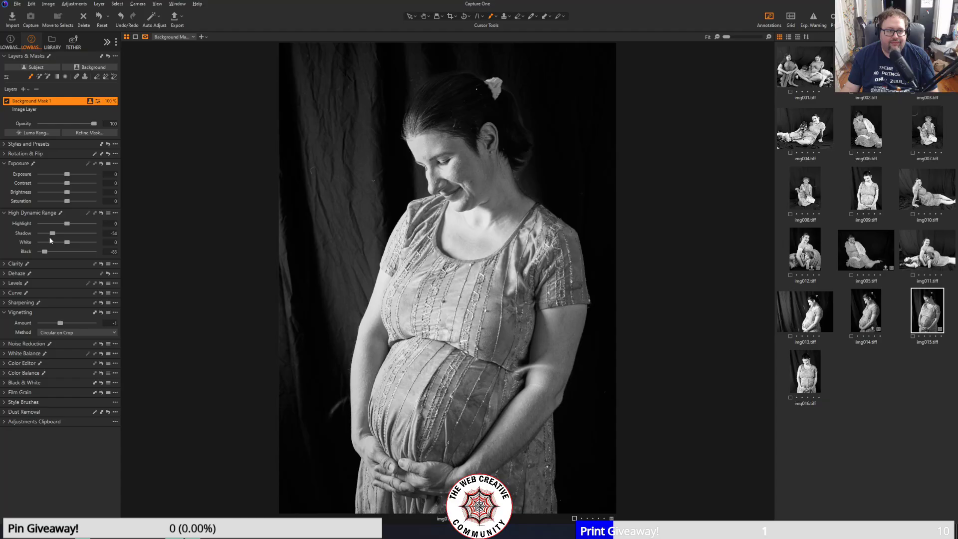
drag(53, 235, 65, 236)
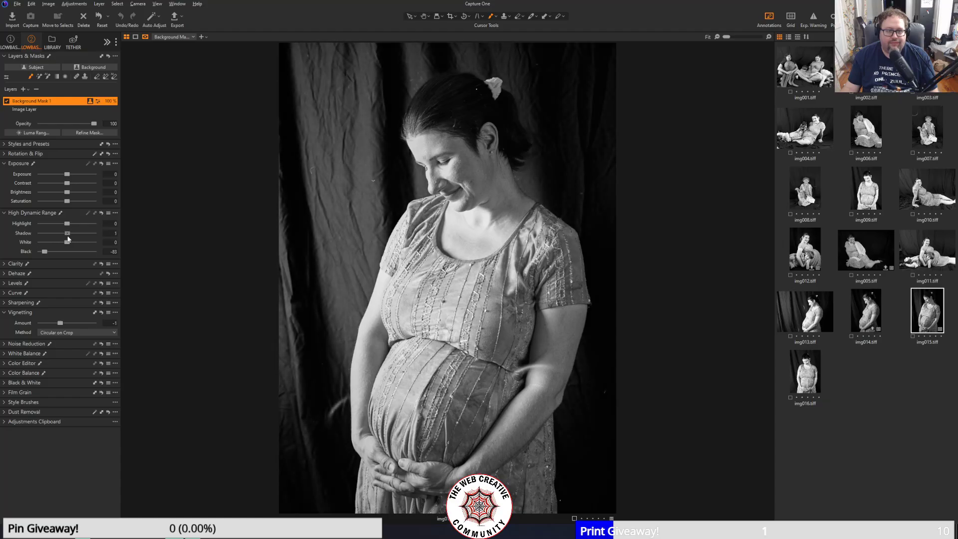
mouse_move(66, 238)
mouse_down()
mouse_move(45, 239)
mouse_move(76, 237)
mouse_up()
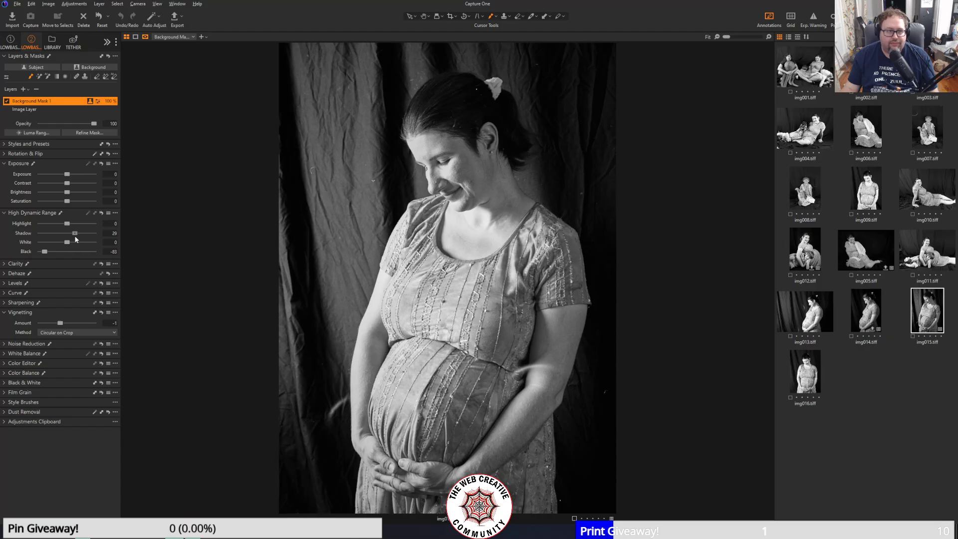
scroll(469, 95, up, 3)
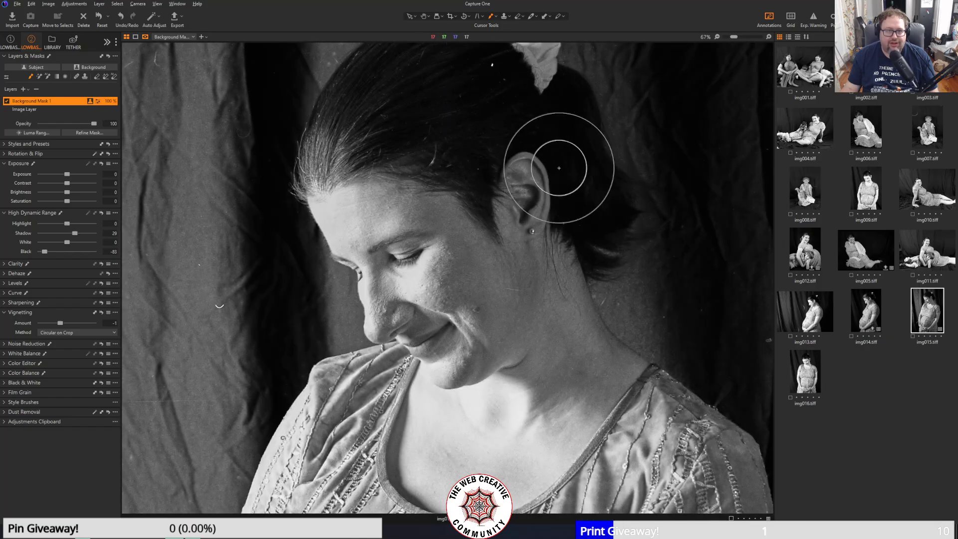
scroll(616, 346, down, 3)
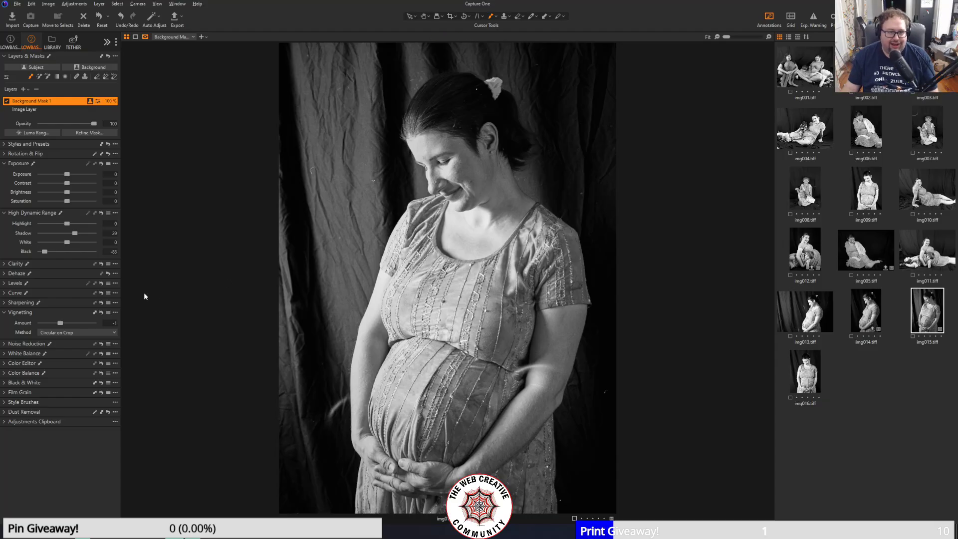
- Try strongly raising the image layer's High Dynamic Range Black and reset it to 0
click(40, 110)
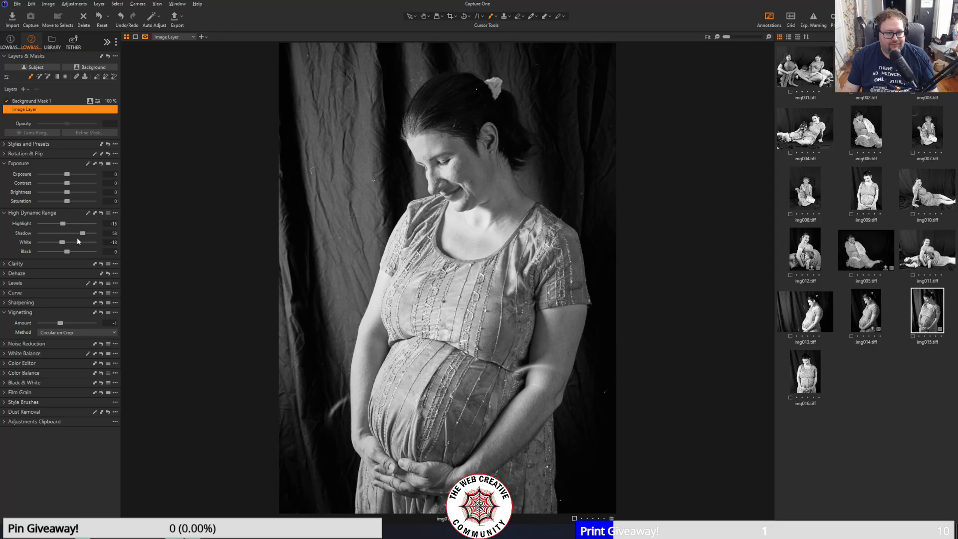
drag(67, 252, 91, 250)
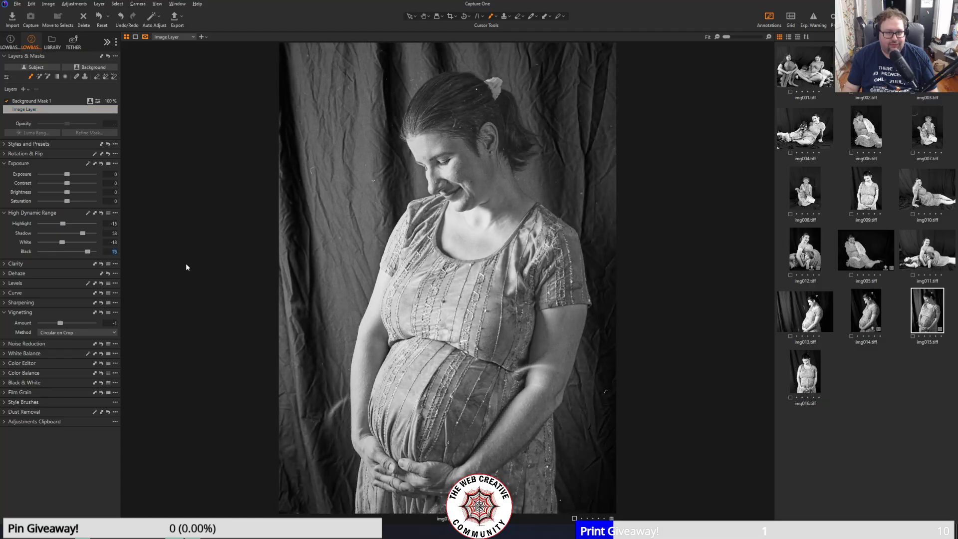
text(0)
key(Return)
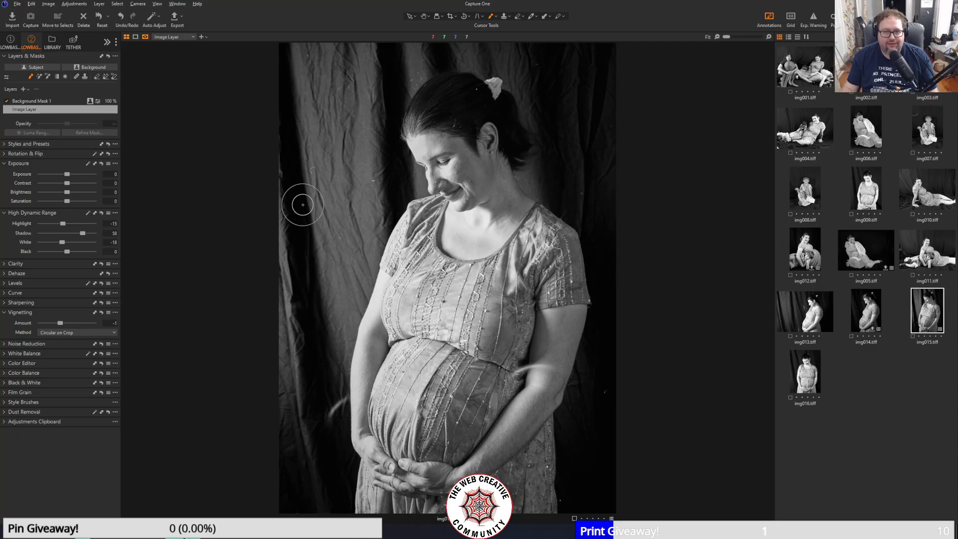
scroll(456, 97, up, 3)
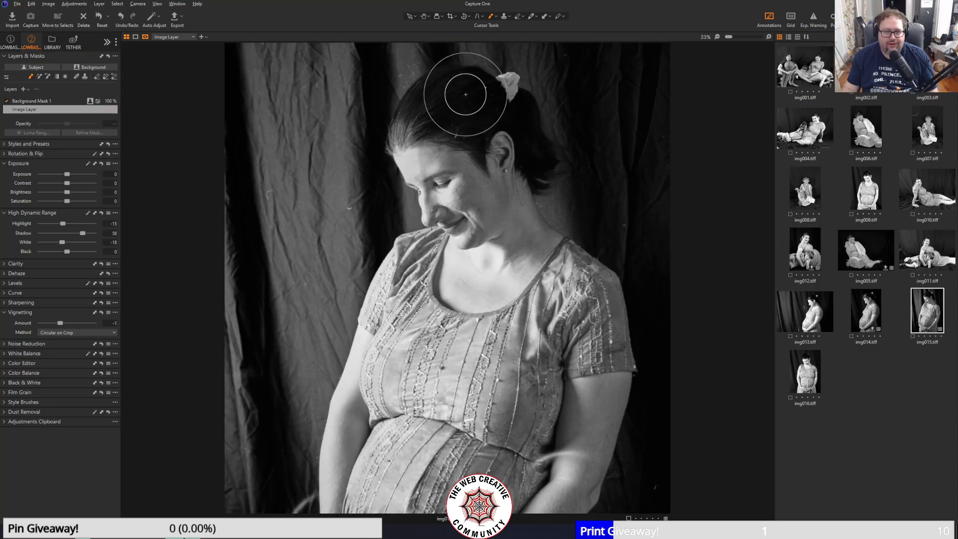
- Deepen the Vignetting amount to -2.61 and slightly adjust the image layer's Contrast
scroll(554, 207, down, 3)
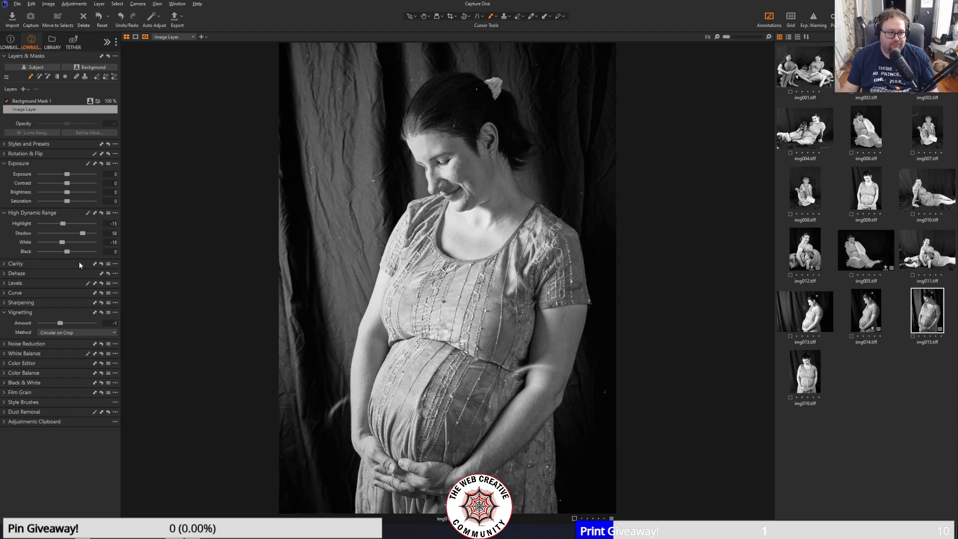
drag(61, 323, 48, 323)
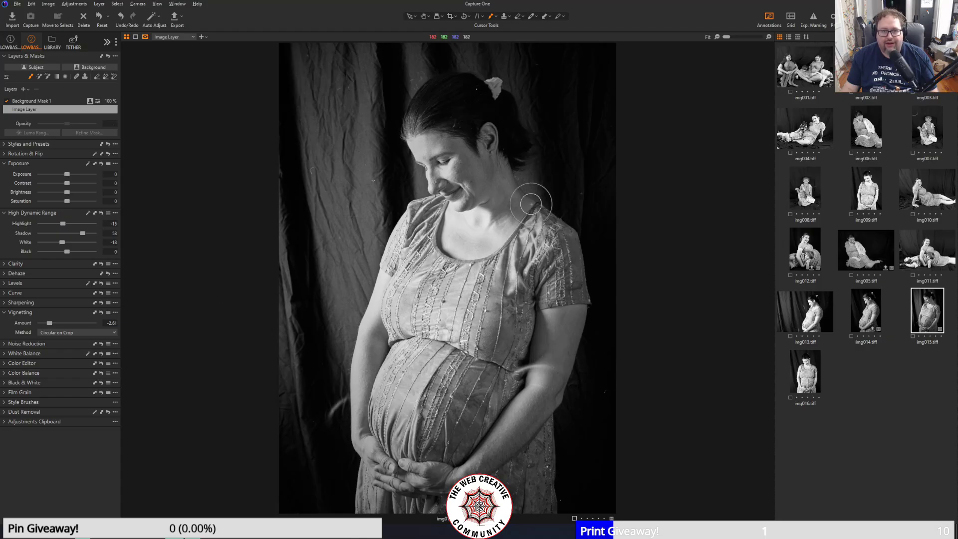
scroll(451, 114, up, 2)
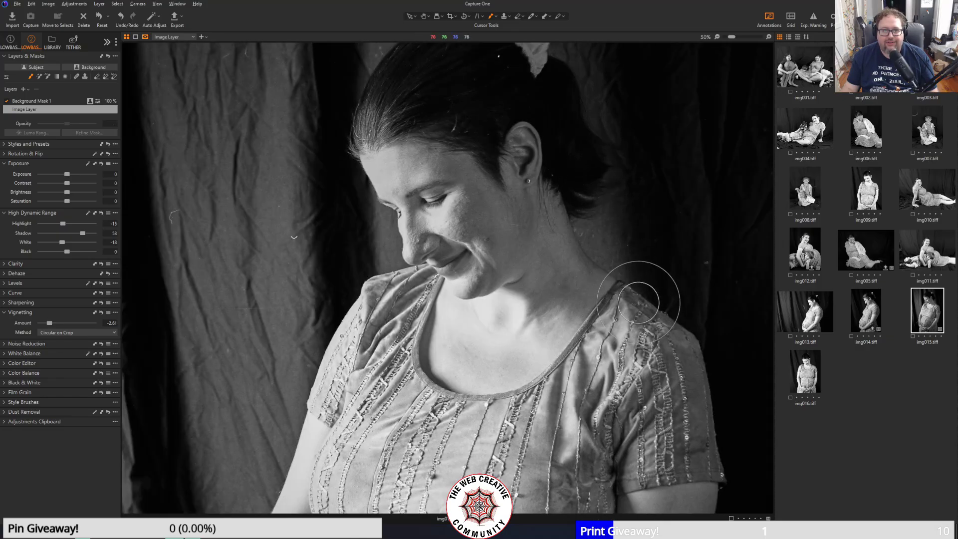
scroll(635, 301, down, 2)
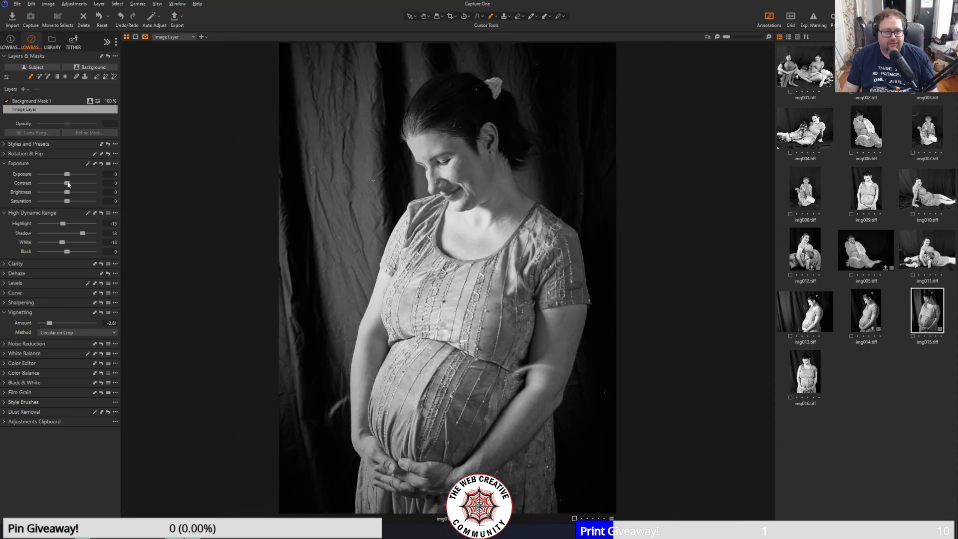
drag(58, 183, 69, 184)
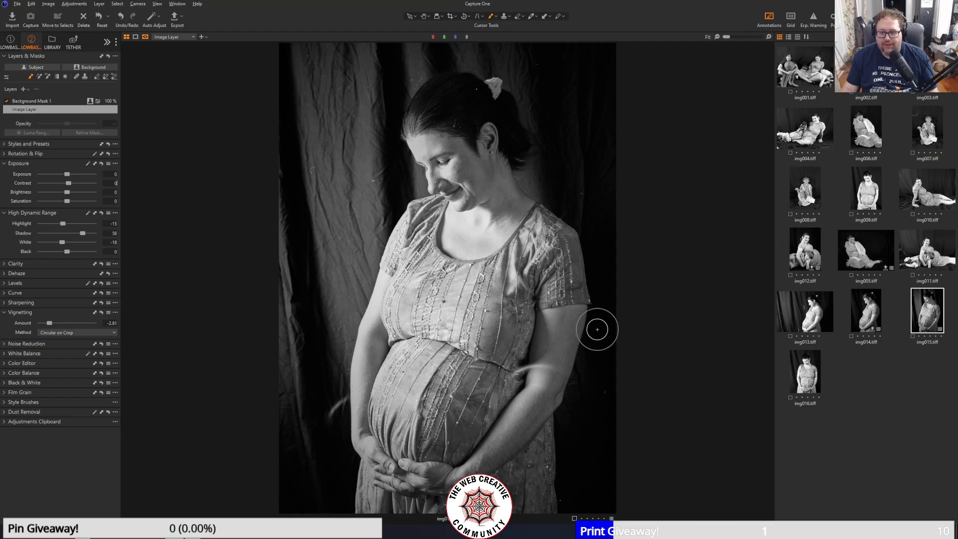
- Prepare a clone brush of size 83 for retouching the light streak between the dress and the elbow
scroll(554, 394, up, 2)
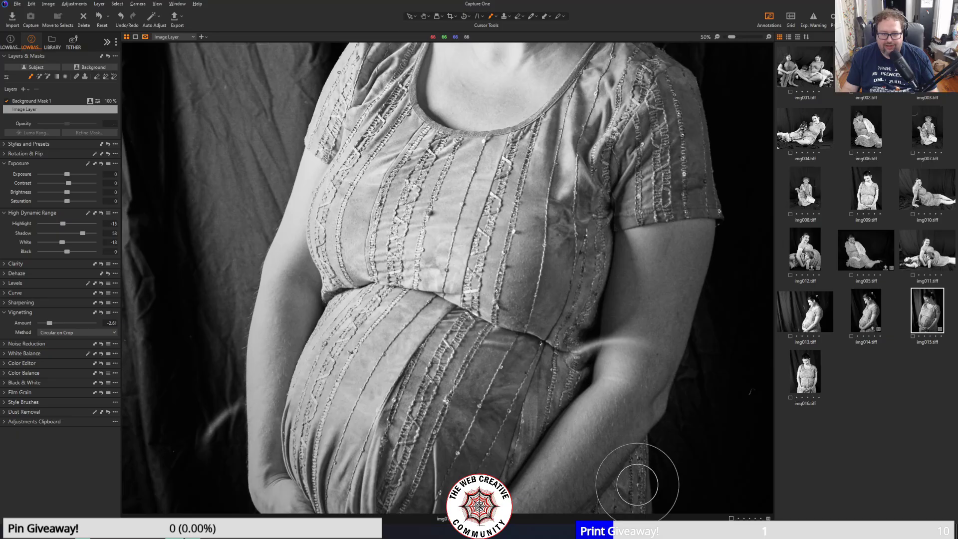
scroll(698, 399, up, 1)
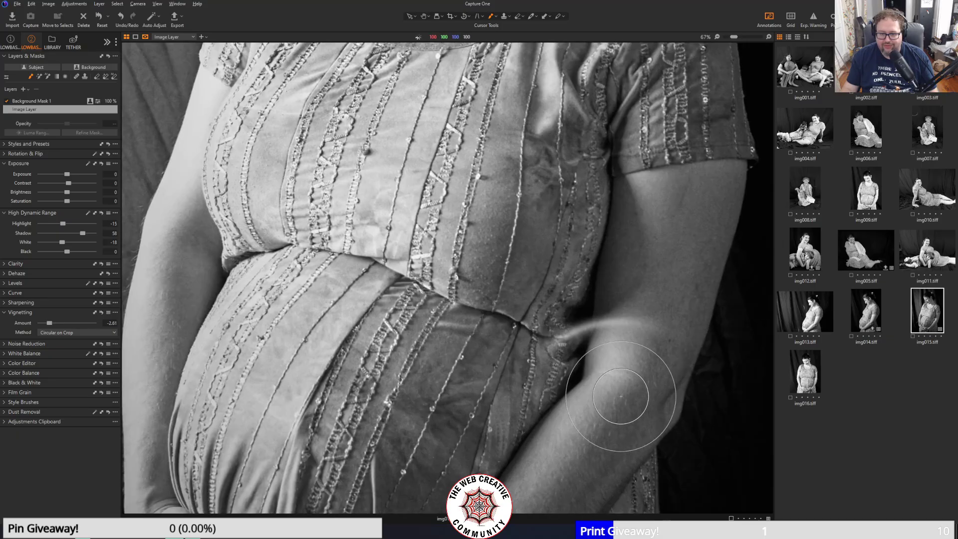
click(504, 17)
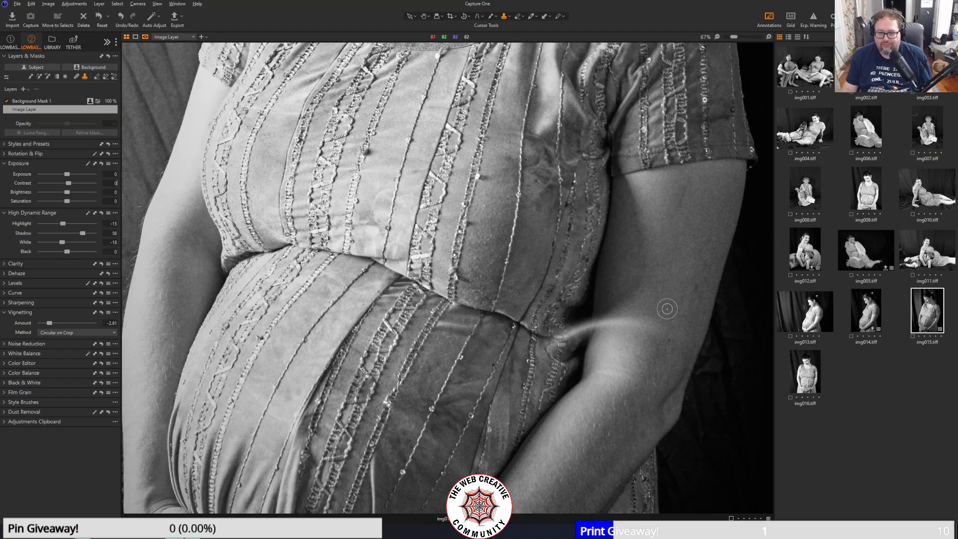
right_click(652, 357)
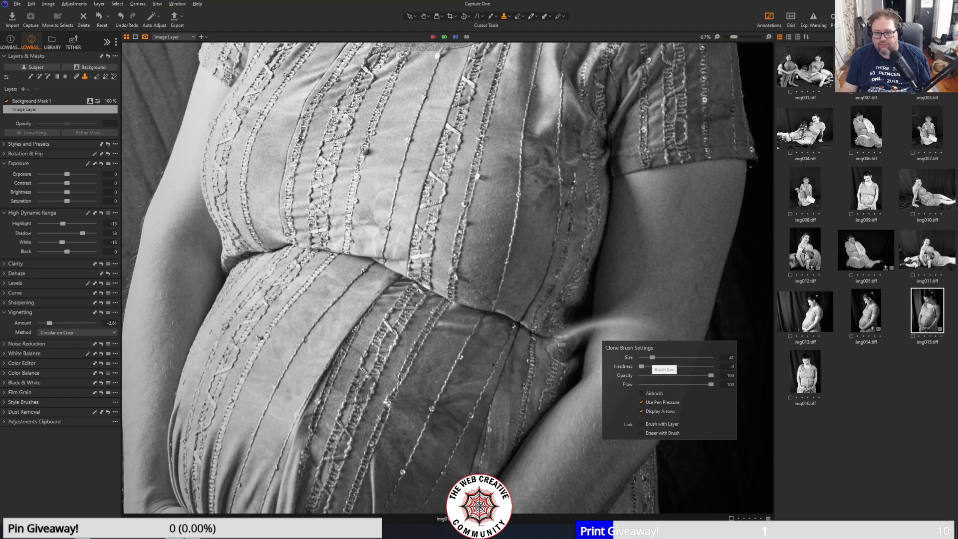
drag(654, 357, 656, 357)
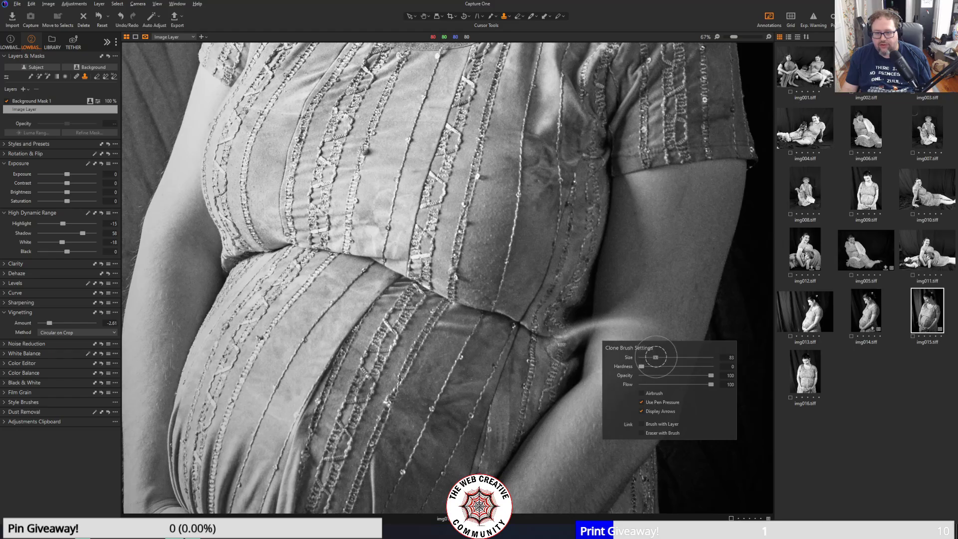
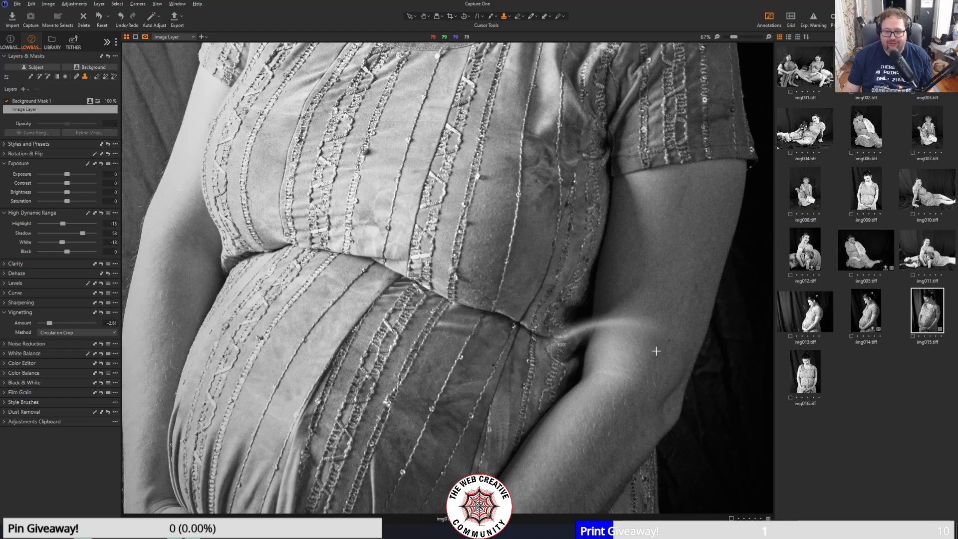
- Try cloning skin from just below the light streak over it on the arm, and undo the stroke
alt+click(656, 351)
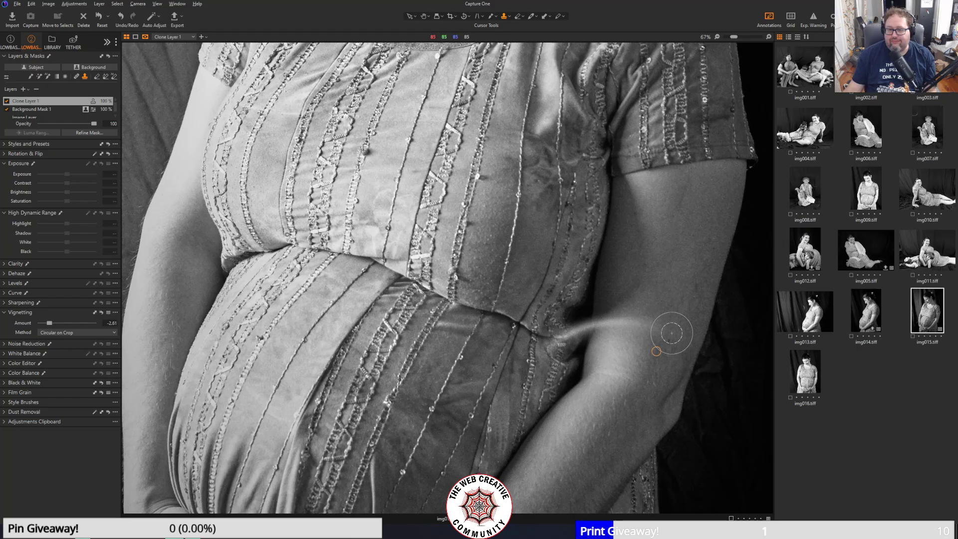
drag(652, 325, 582, 325)
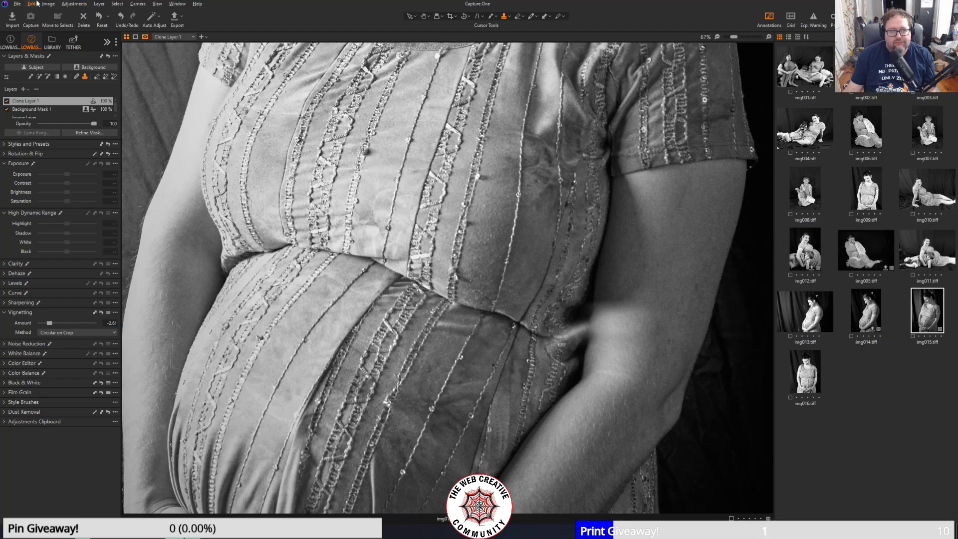
click(37, 4)
click(38, 12)
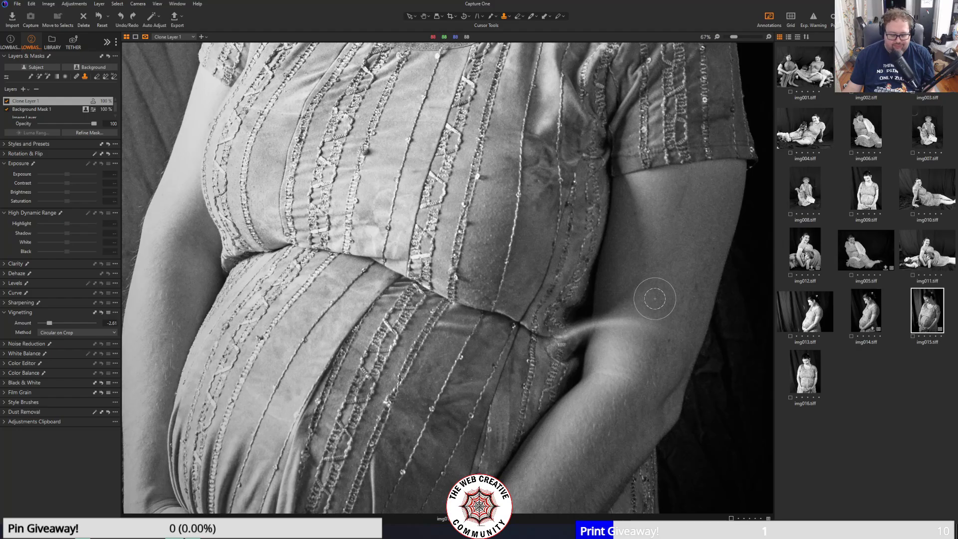
- Clone darker skin from the upper arm over the light streak, from the inner elbow towards the dress
alt+click(654, 299)
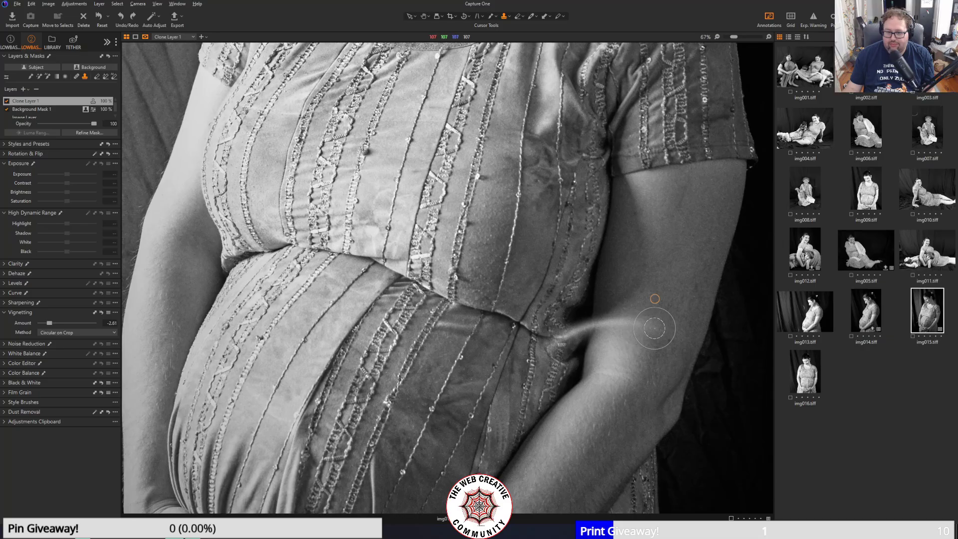
click(636, 321)
drag(636, 320, 586, 327)
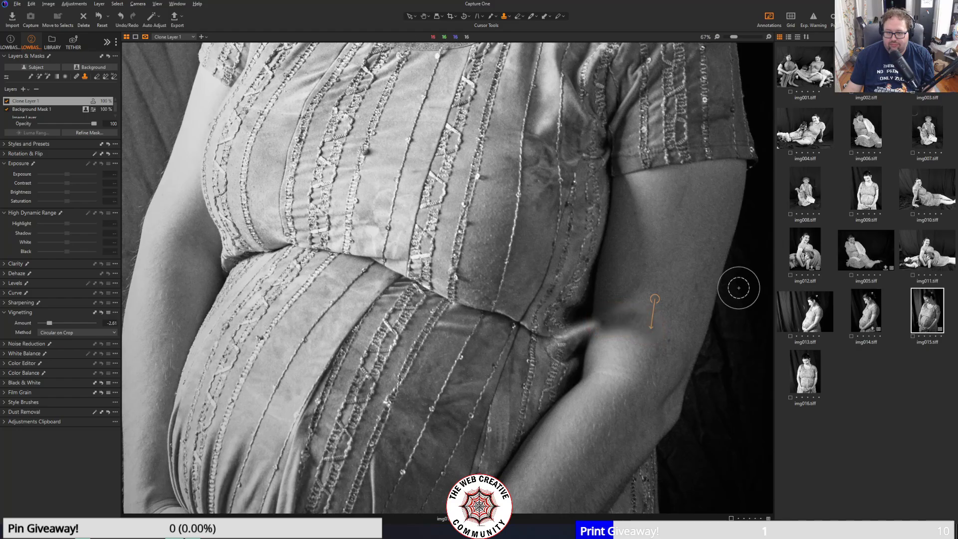
click(592, 325)
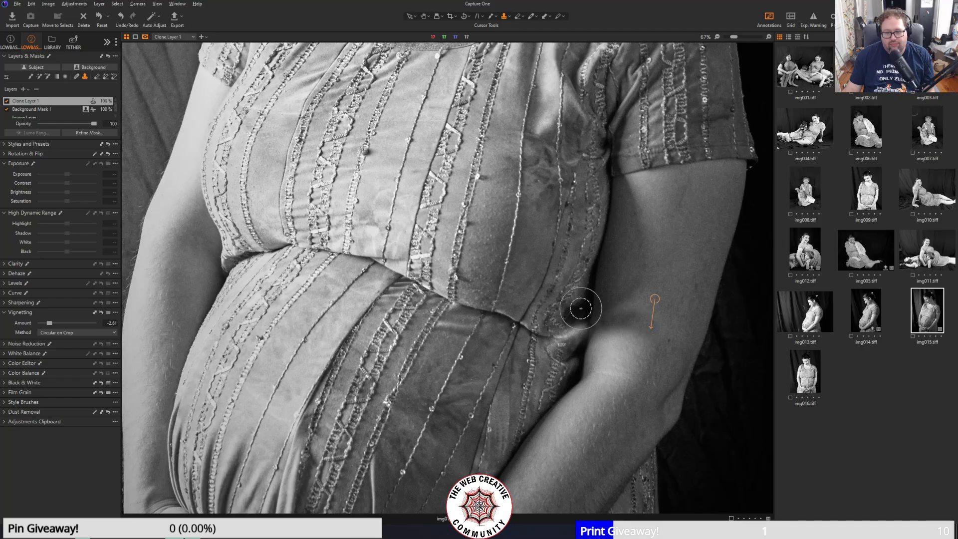
- Clone shadow over the streak's remnant at the dress edge and blend the inner elbow with nearby arm skin
alt+click(581, 304)
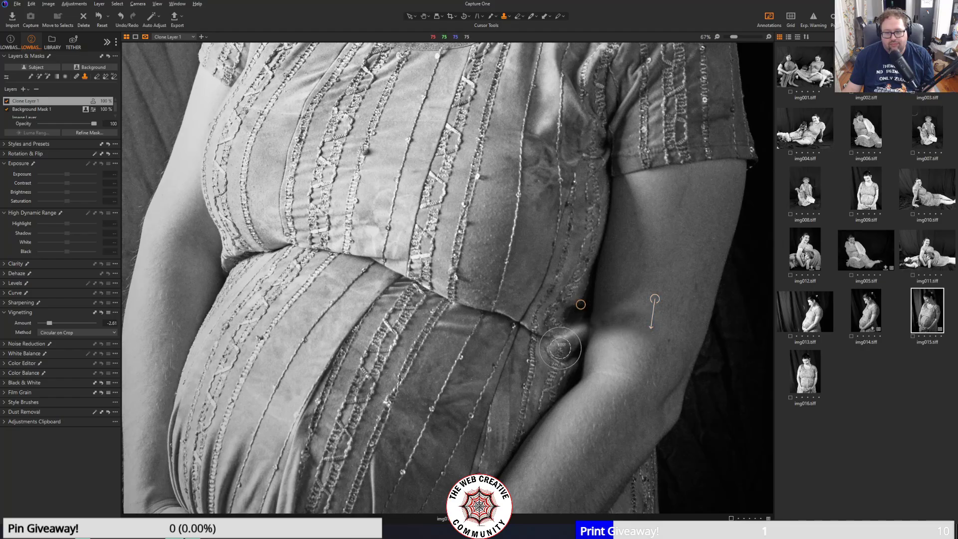
mouse_move(561, 337)
mouse_down()
mouse_move(582, 331)
mouse_move(574, 333)
mouse_up()
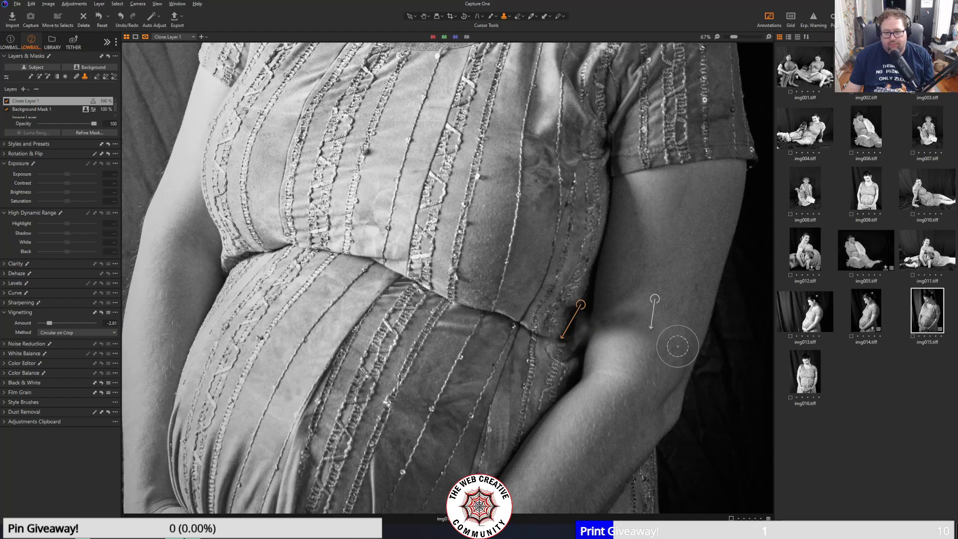
alt+click(675, 314)
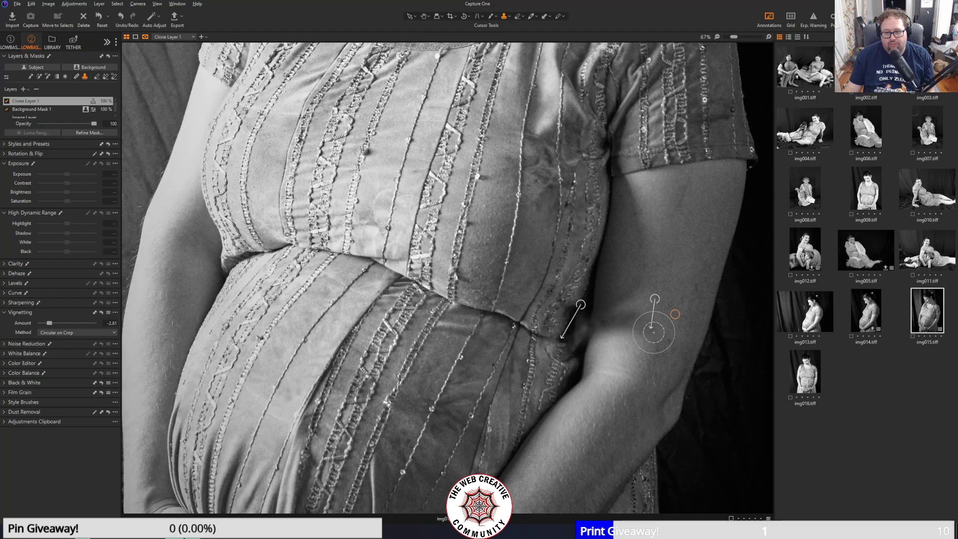
drag(653, 332, 630, 318)
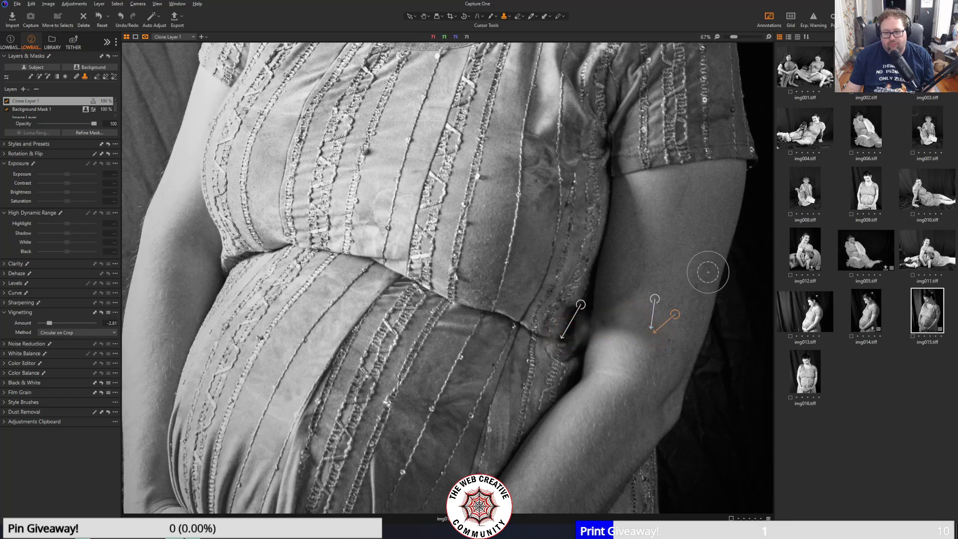
- Inspect the retouched dress edge and elbow in the whole portrait and at 100% magnification
scroll(666, 338, down, 2)
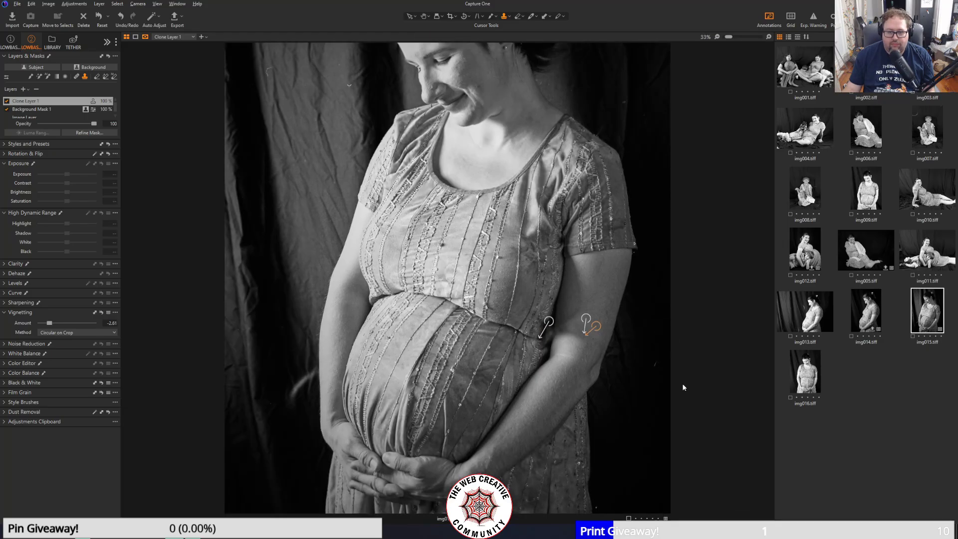
scroll(346, 145, up, 2)
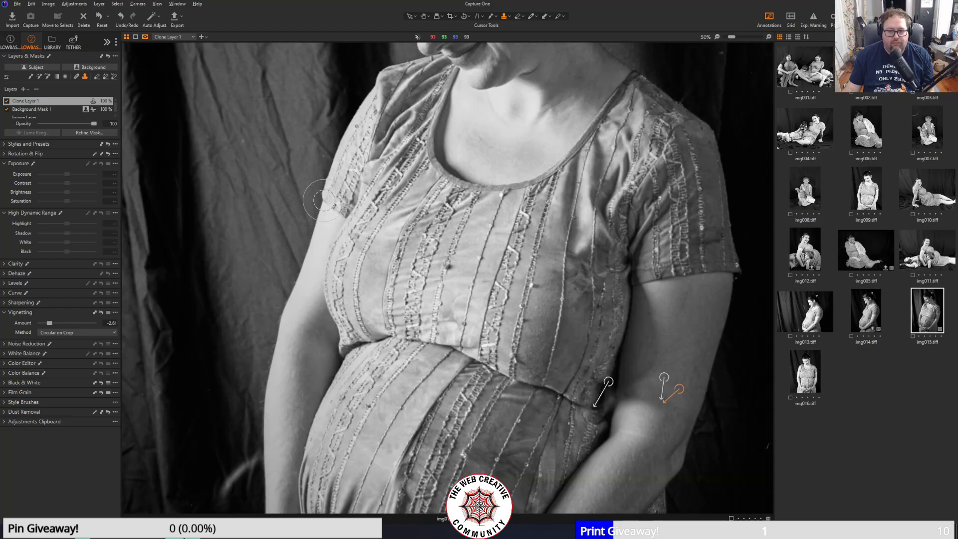
scroll(323, 205, down, 3)
scroll(546, 340, up, 5)
scroll(546, 340, down, 3)
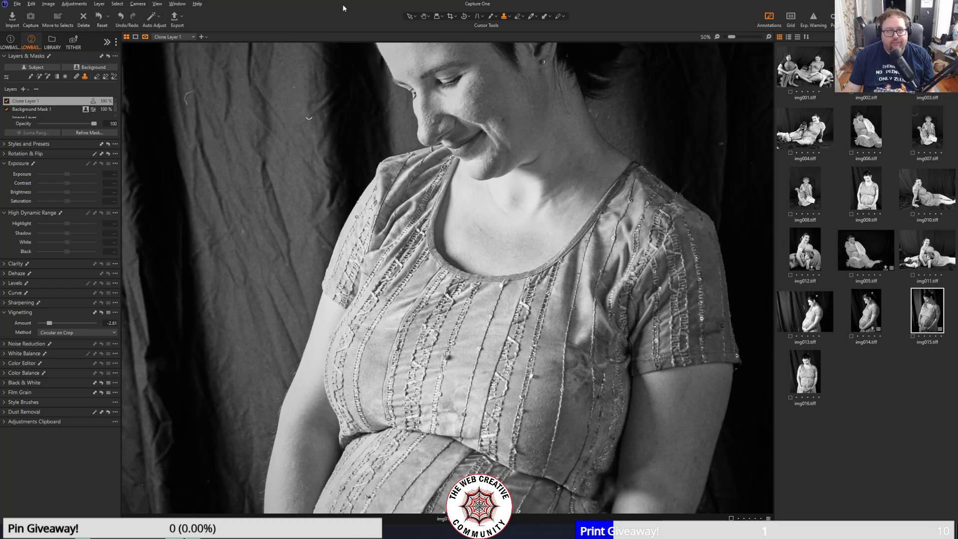
click(423, 16)
drag(537, 208, 437, 89)
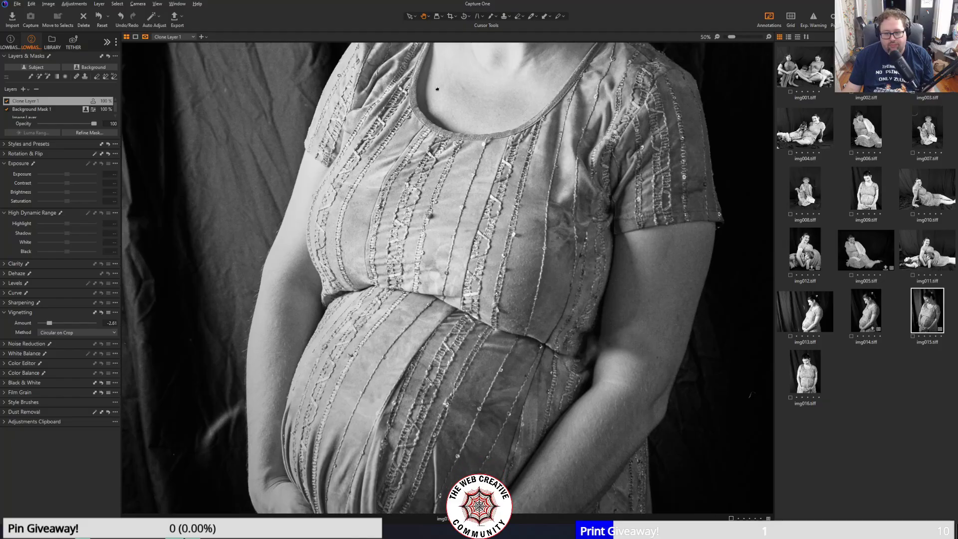
double_click(692, 419)
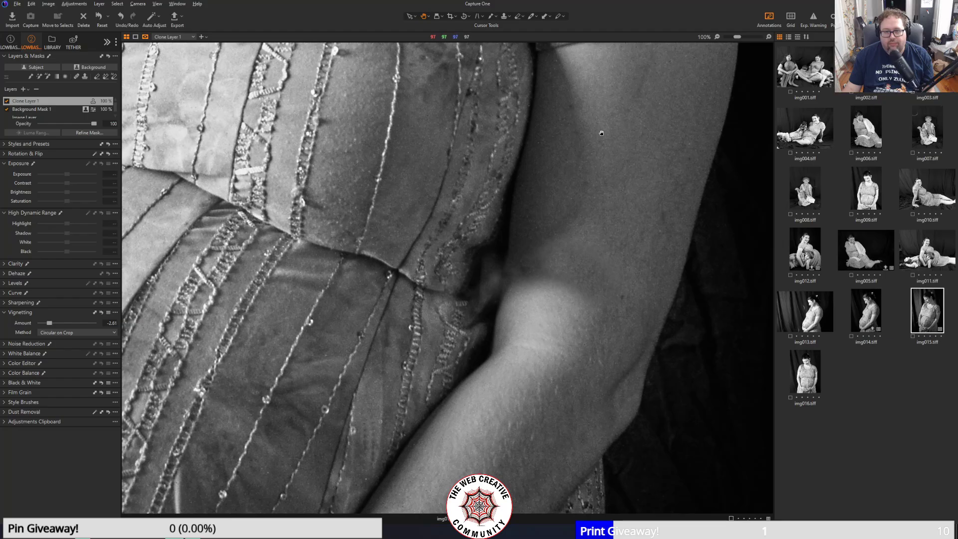
- Smooth the tone transition above the inner elbow with further clone strokes sampled from nearby arm skin
click(504, 18)
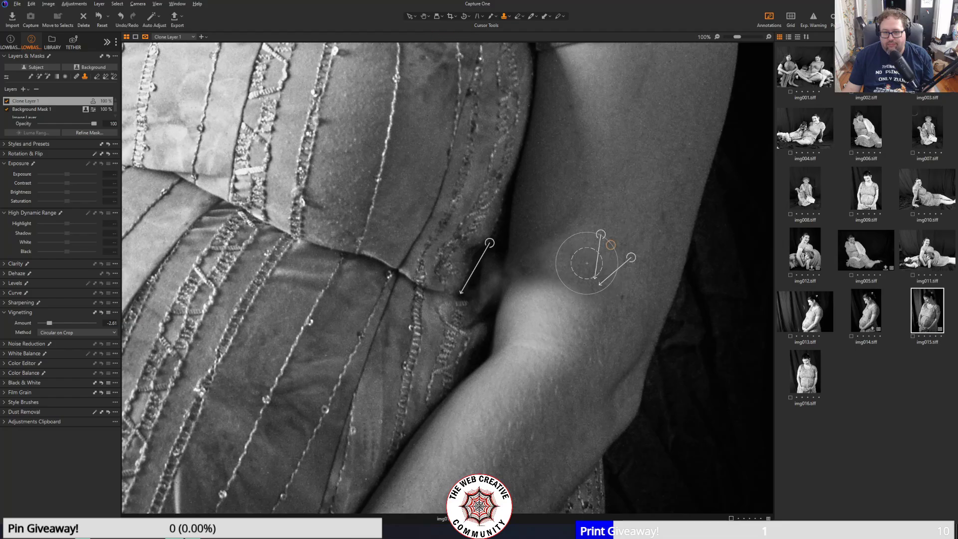
drag(582, 261, 573, 259)
key(m)
key(m)
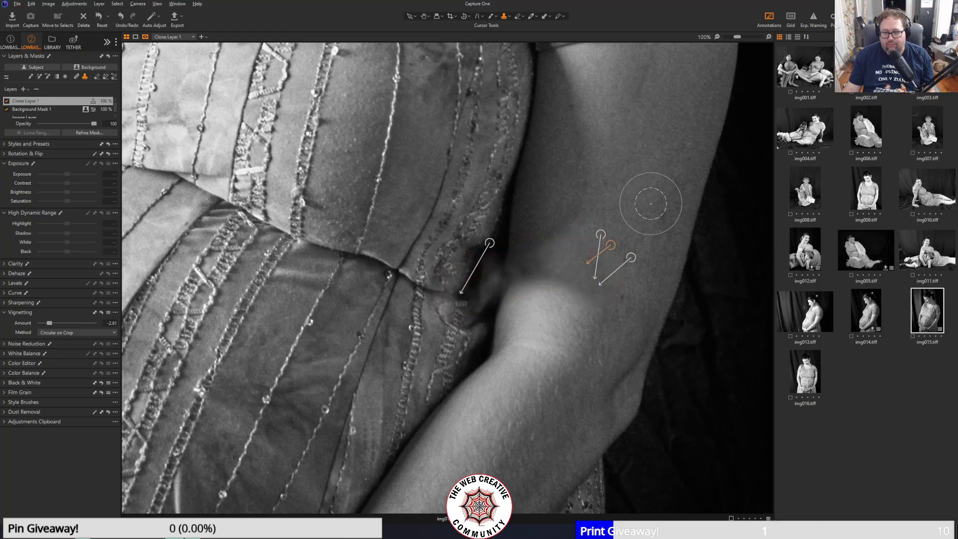
click(539, 258)
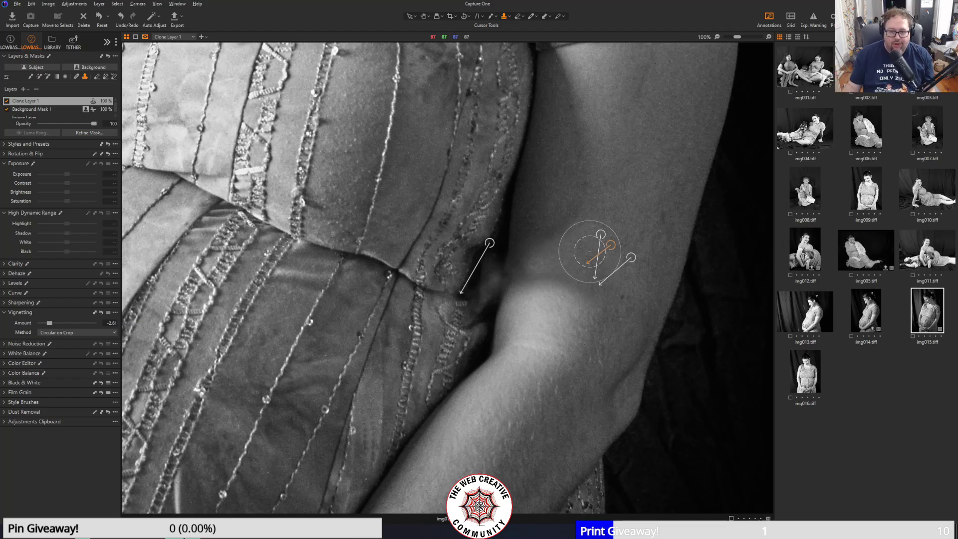
drag(547, 274, 633, 274)
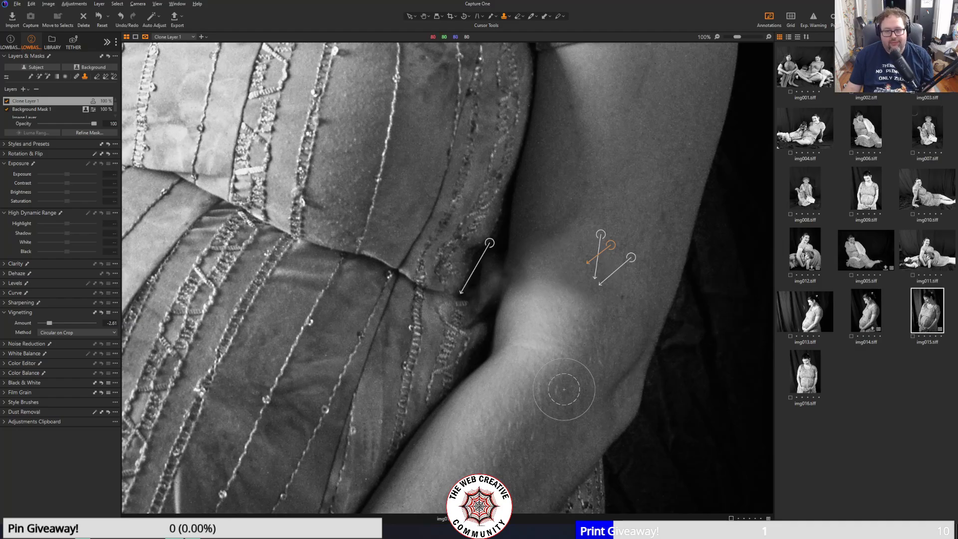
- Clone dark backdrop over the curved light streak beside the other forearm
scroll(380, 370, down, 3)
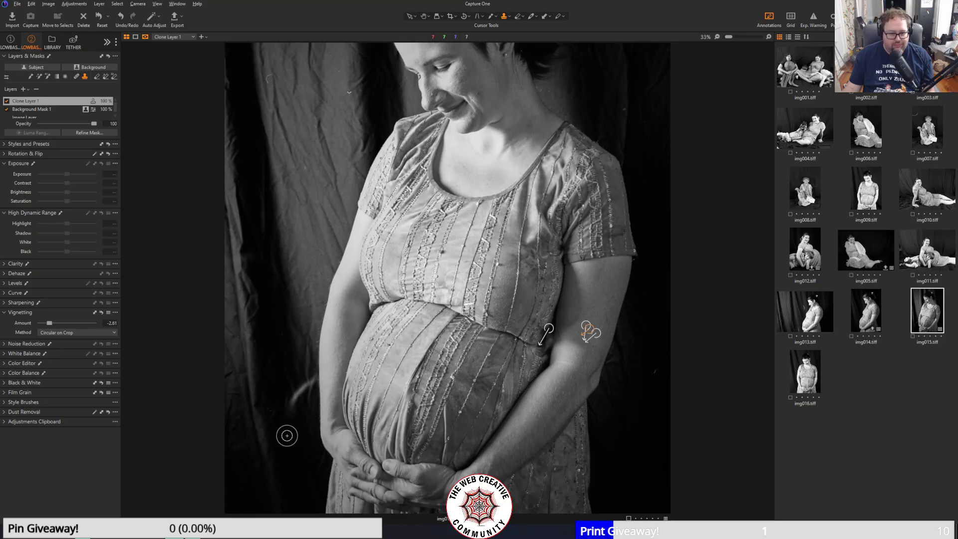
scroll(287, 436, up, 1)
scroll(198, 405, up, 1)
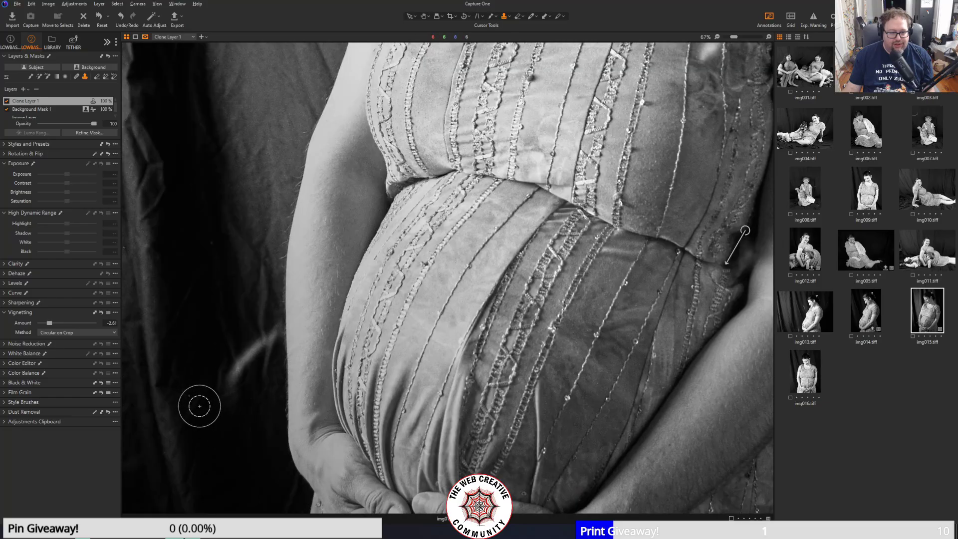
scroll(200, 405, up, 1)
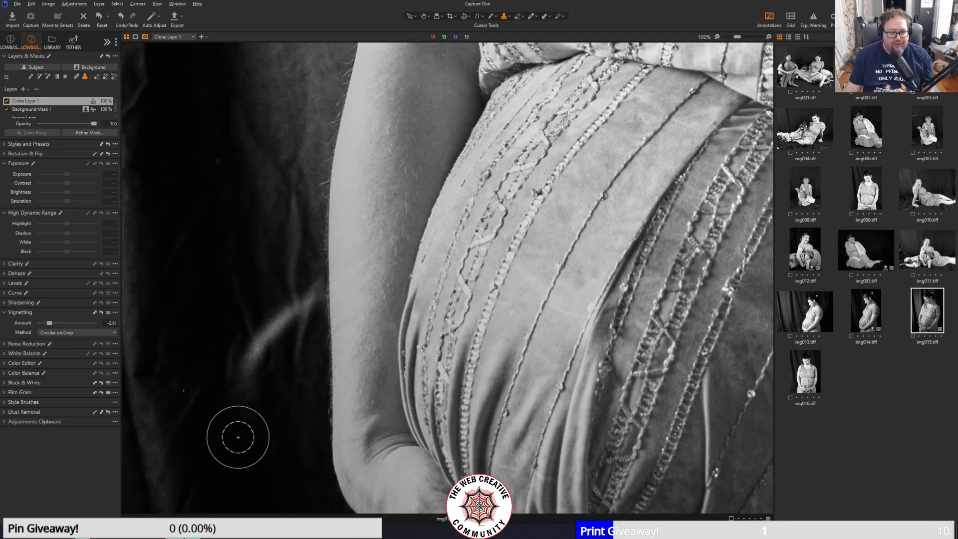
alt+click(208, 314)
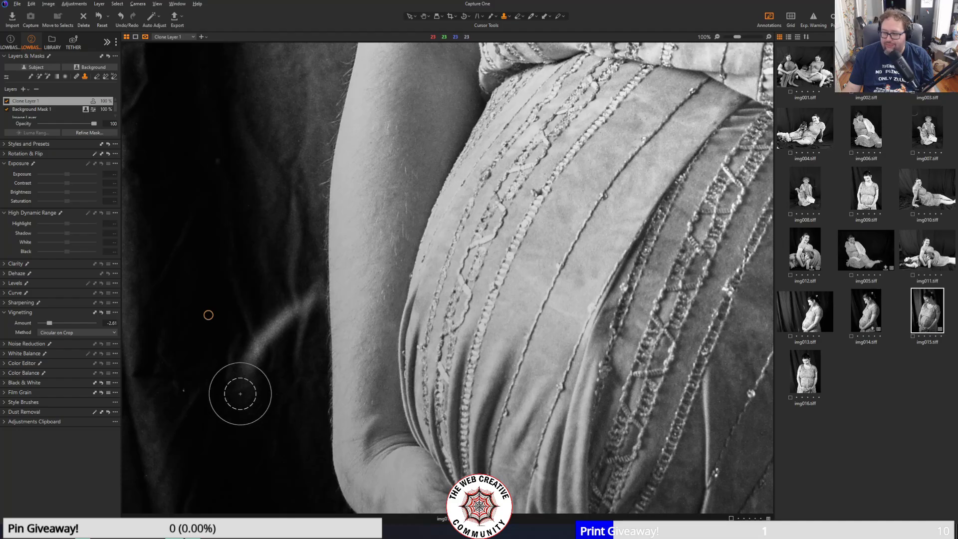
mouse_move(247, 398)
mouse_down()
mouse_move(253, 351)
mouse_move(295, 292)
mouse_up()
drag(251, 364, 250, 369)
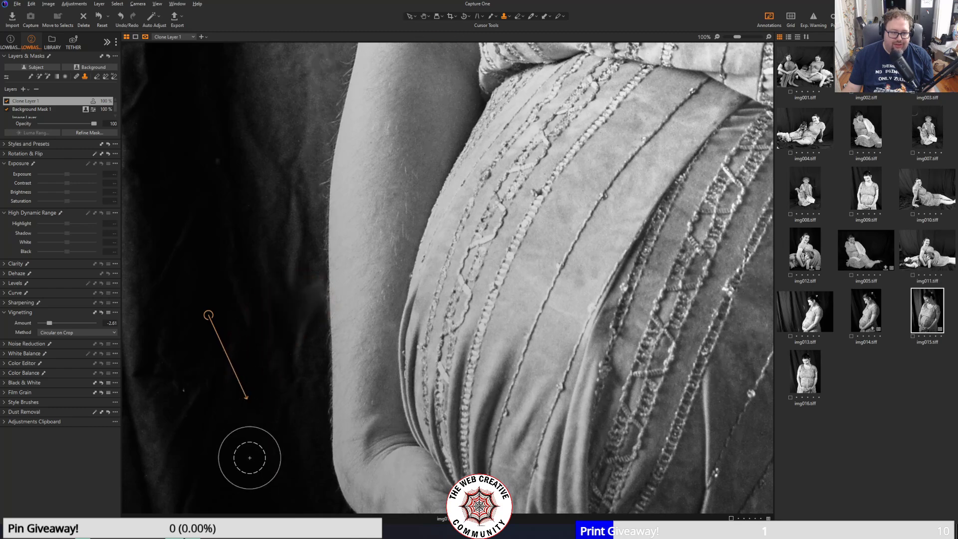
- View the whole portrait, compare it with the unedited img007.tiff and img013.tiff, and return to img015.tiff
scroll(237, 441, down, 3)
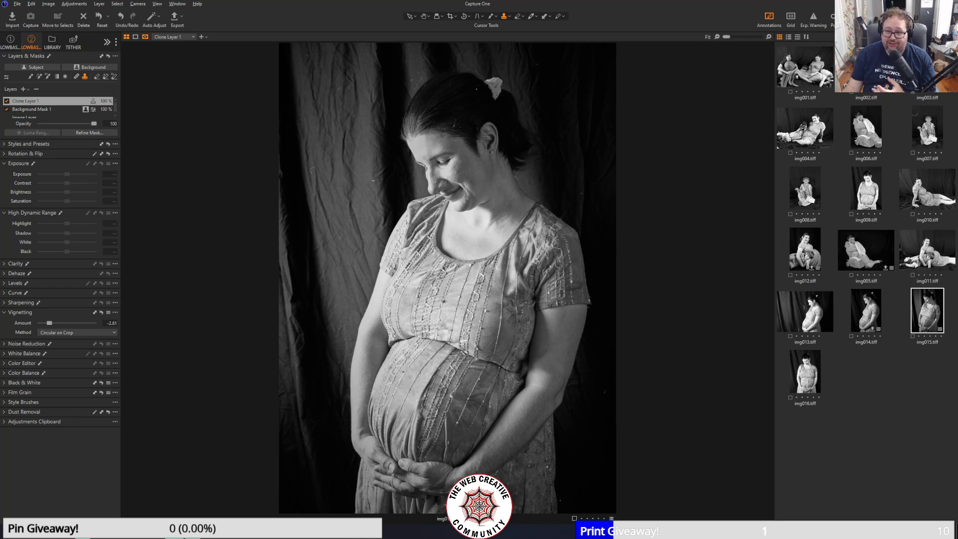
click(927, 127)
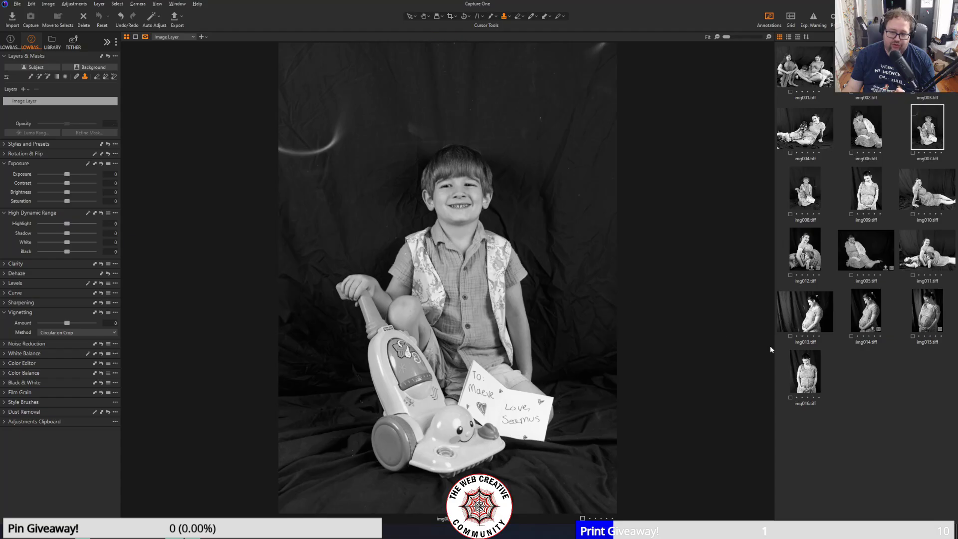
click(803, 314)
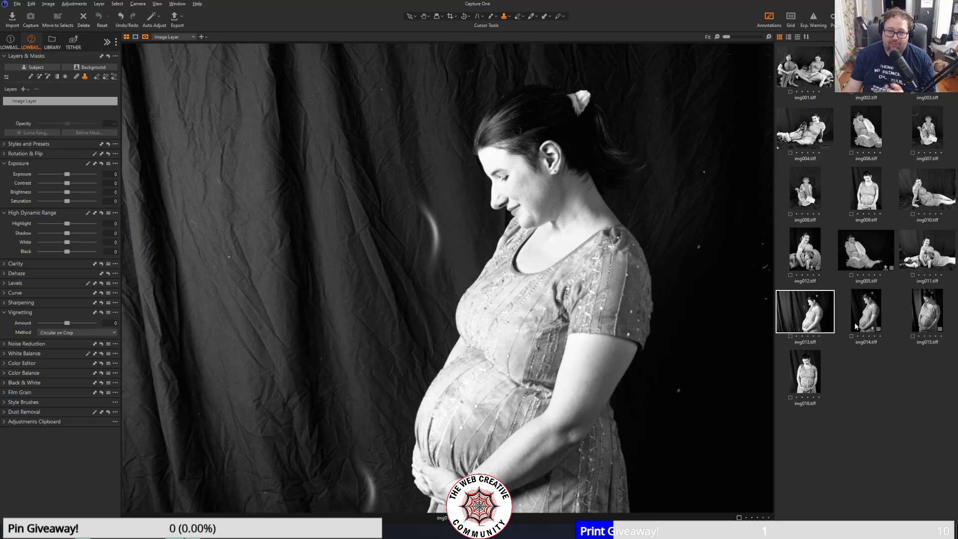
click(922, 339)
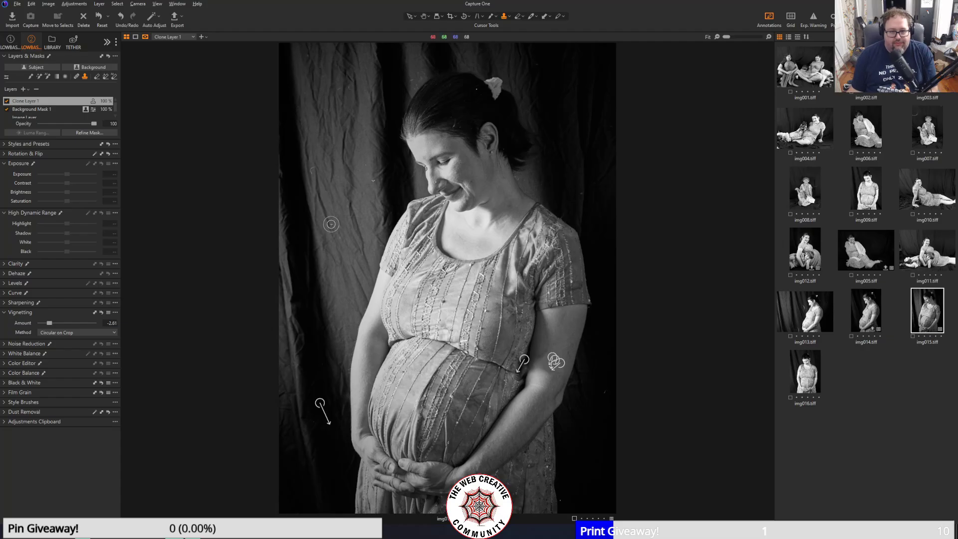
- Clone clean curtain texture over the two small curved marks on the lit backdrop in front of the woman's face
scroll(380, 164, up, 1)
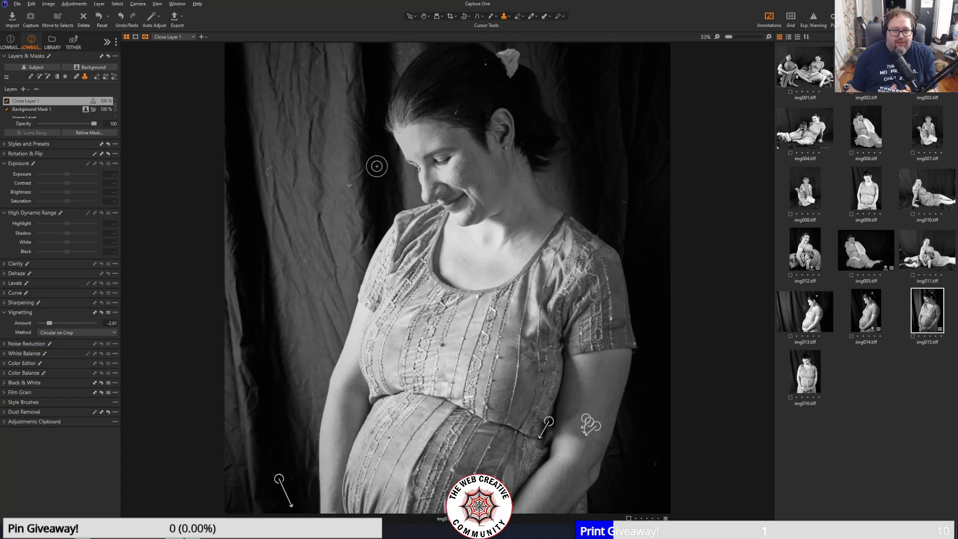
scroll(356, 190, up, 1)
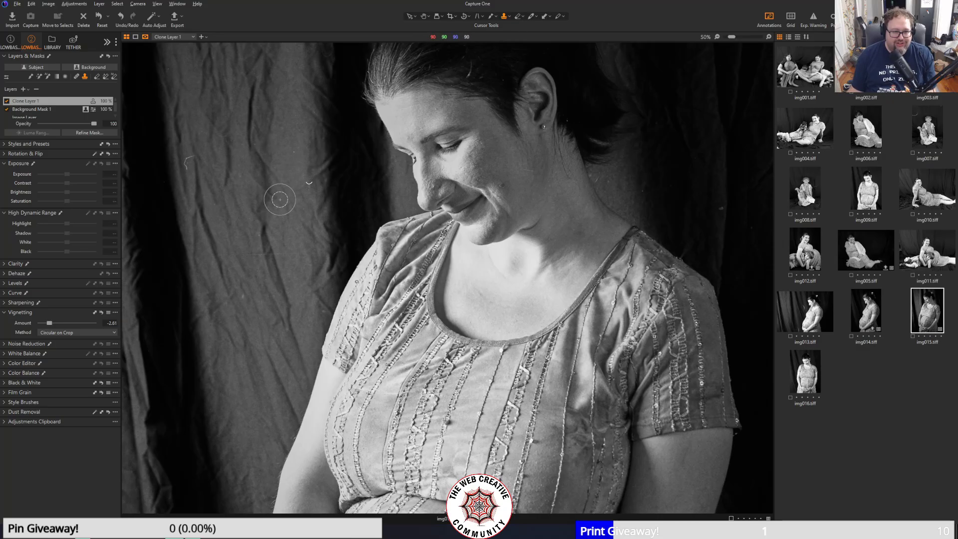
alt+click(287, 191)
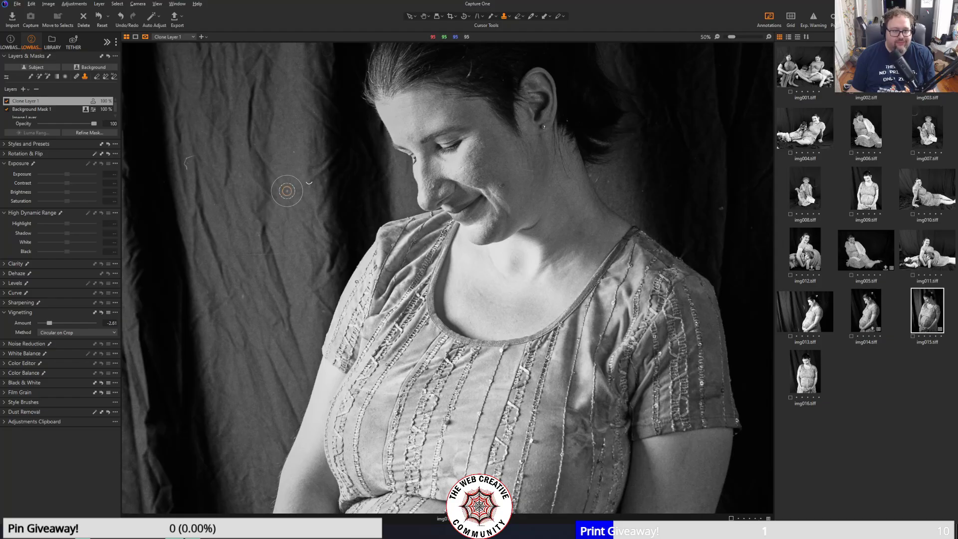
click(307, 182)
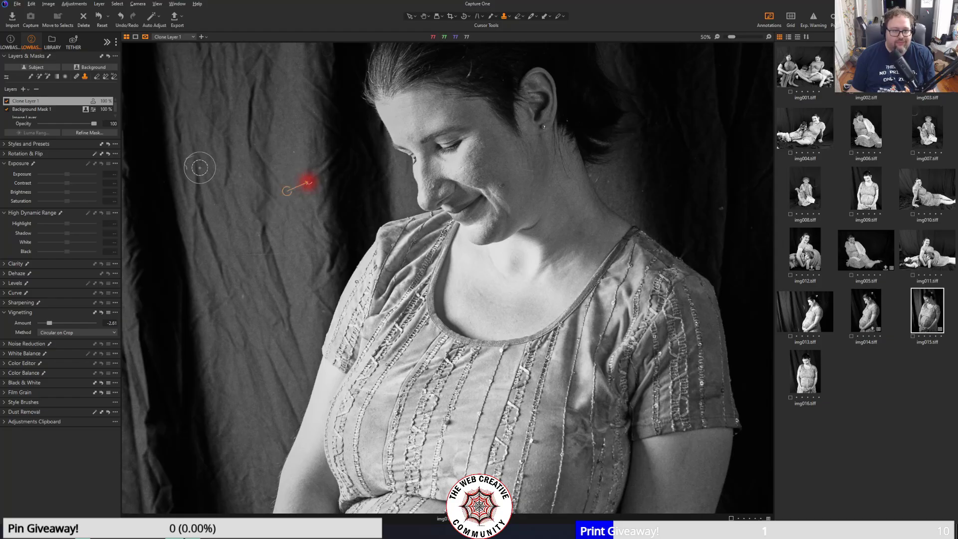
alt+click(213, 146)
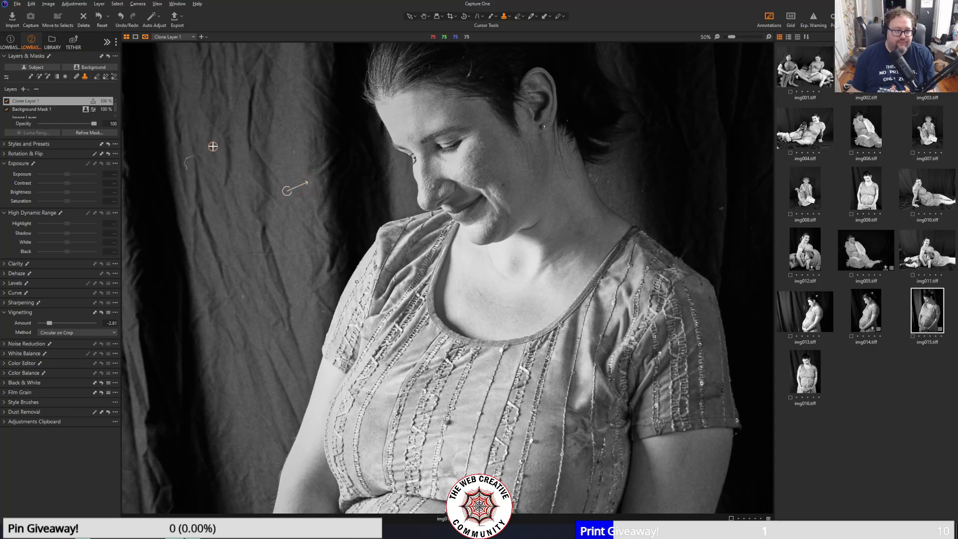
click(191, 154)
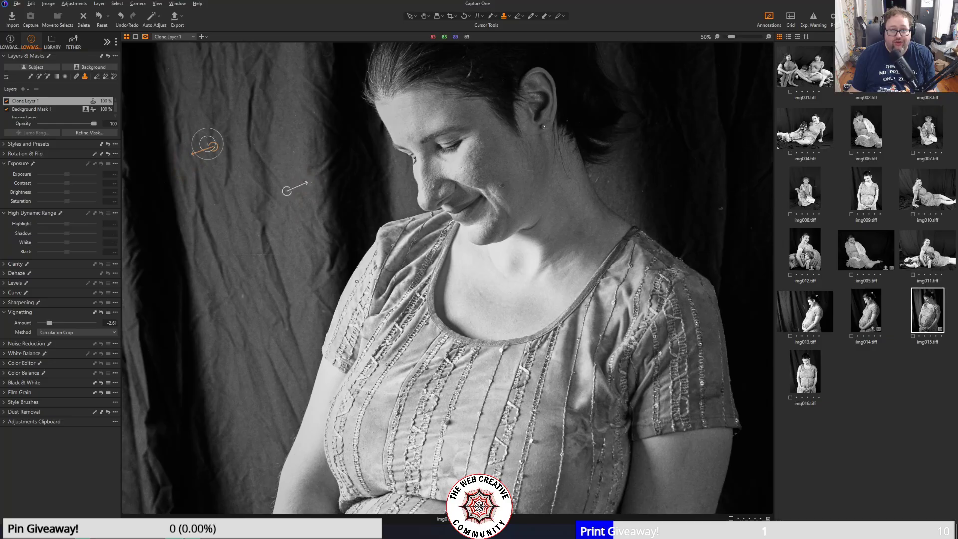
key(ctrl+0)
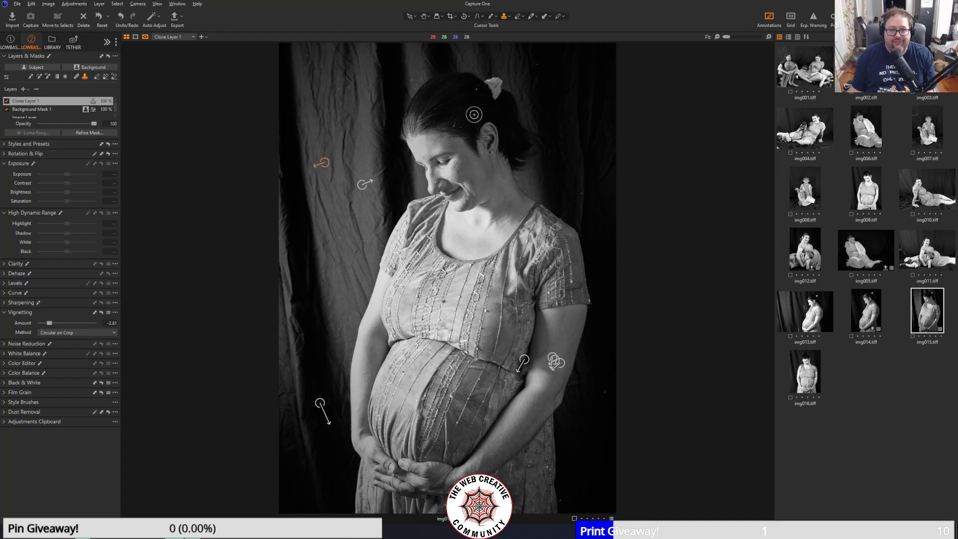
- Clone nearby curtain over the three marks on the upper part of the lit backdrop in front of her head
scroll(304, 87, up, 1)
scroll(308, 90, up, 1)
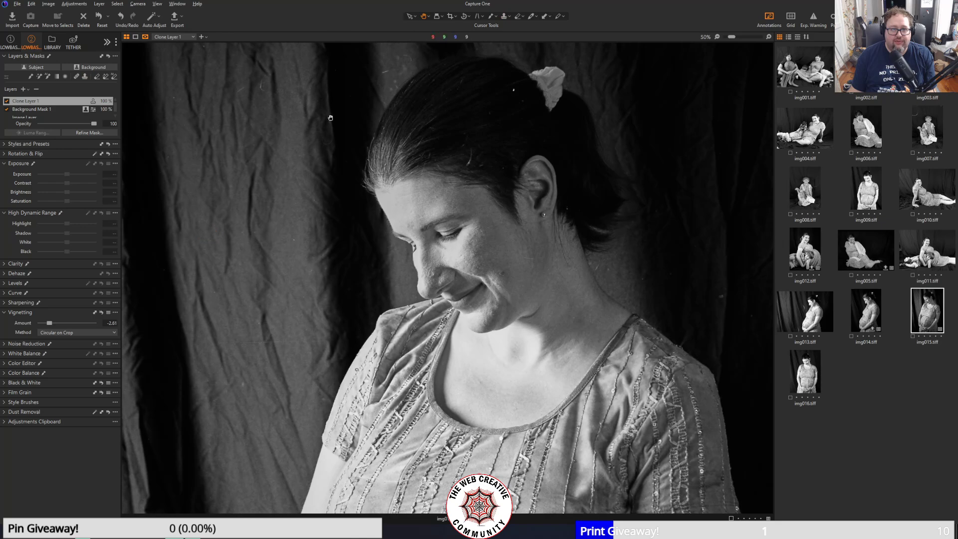
drag(330, 118, 332, 163)
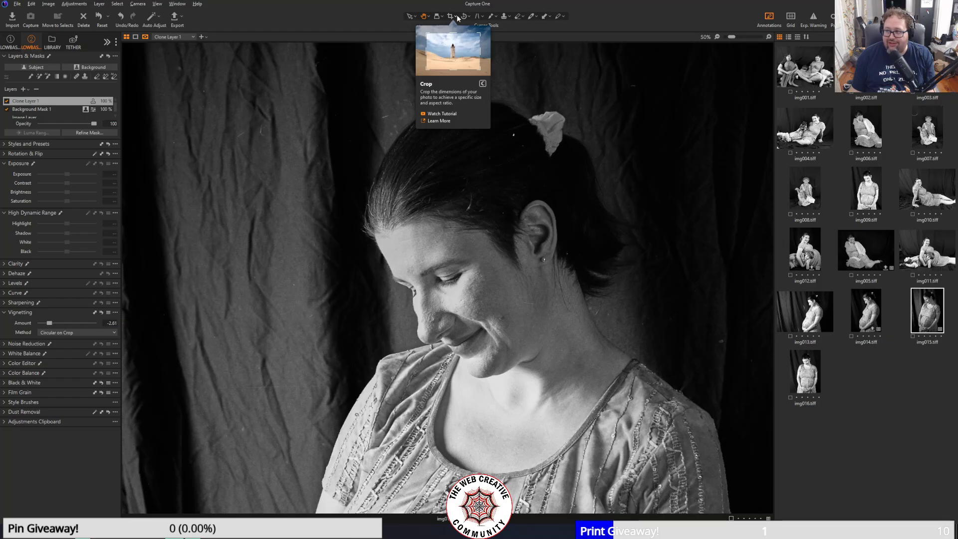
click(504, 16)
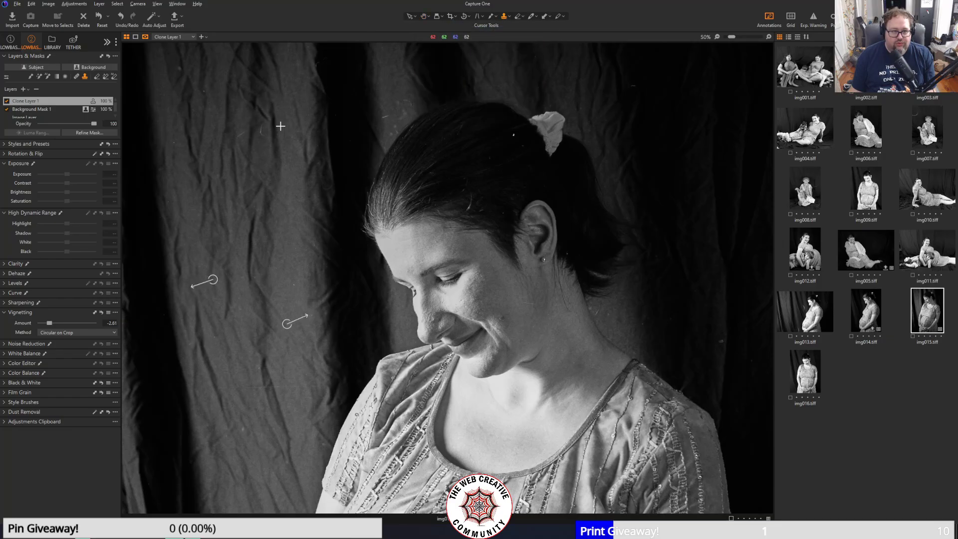
alt+click(280, 126)
click(262, 127)
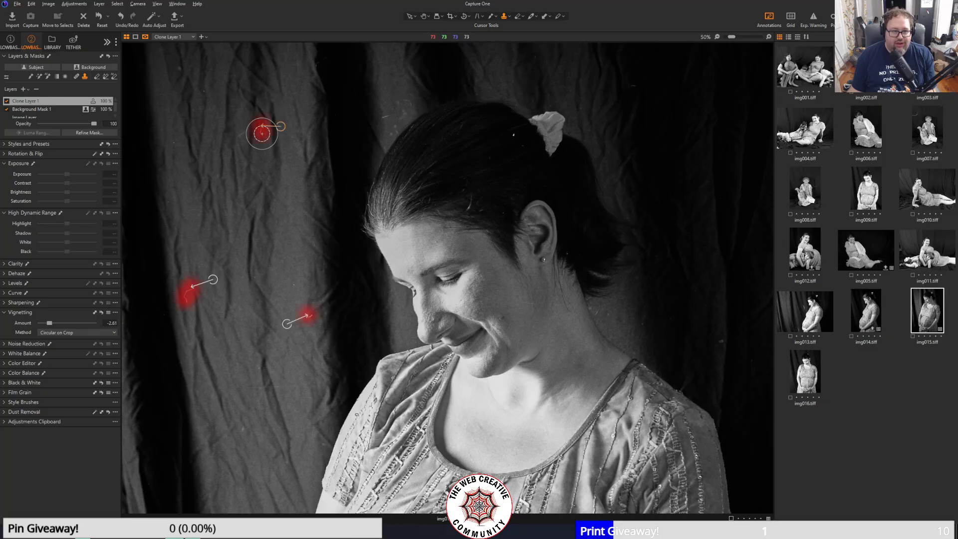
click(174, 142)
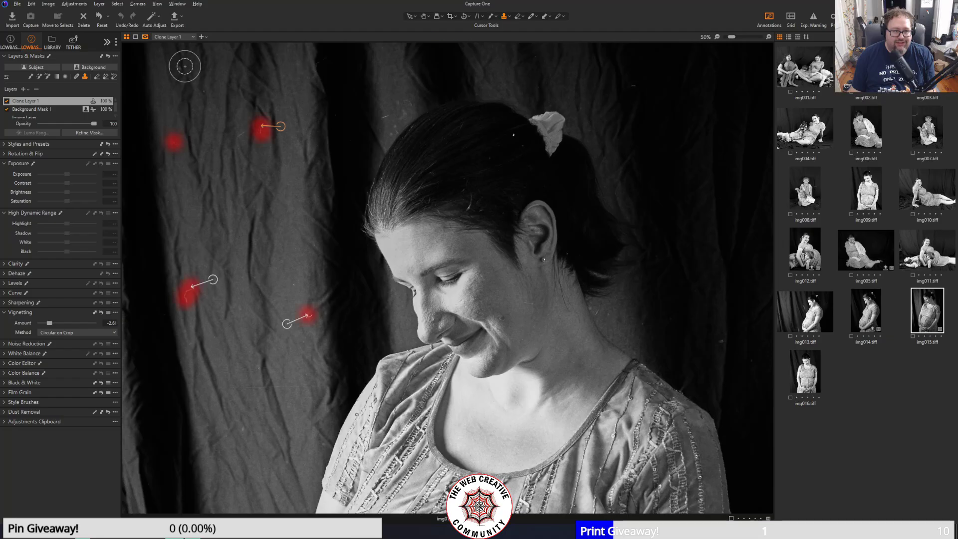
click(178, 68)
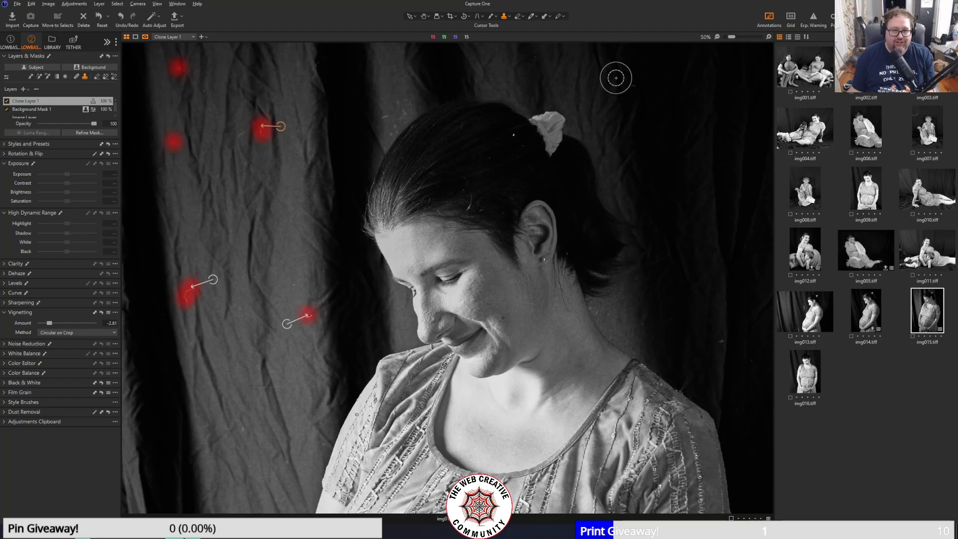
- Clone over the specks on the dark backdrop above the ponytail and beside the shoulder, and the speck on the curtain facing her
click(633, 86)
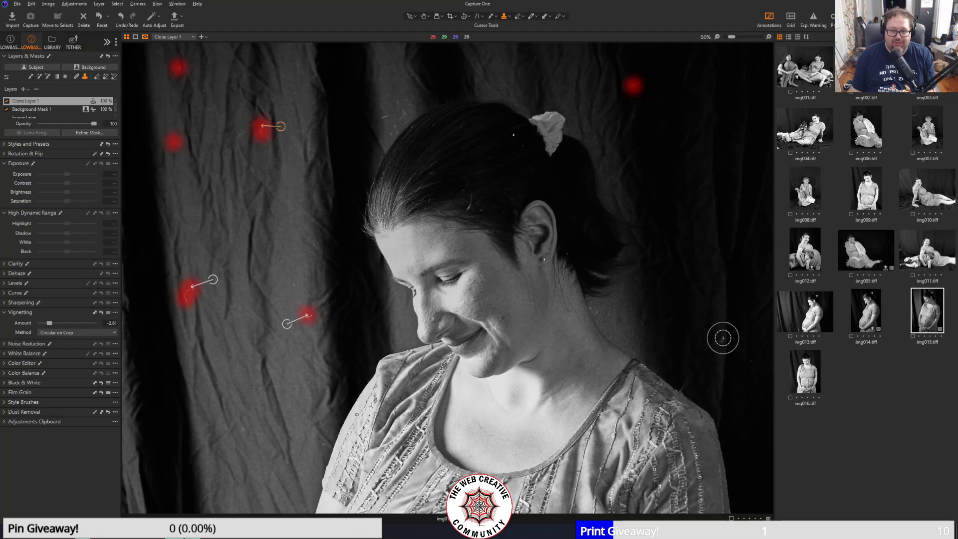
click(722, 340)
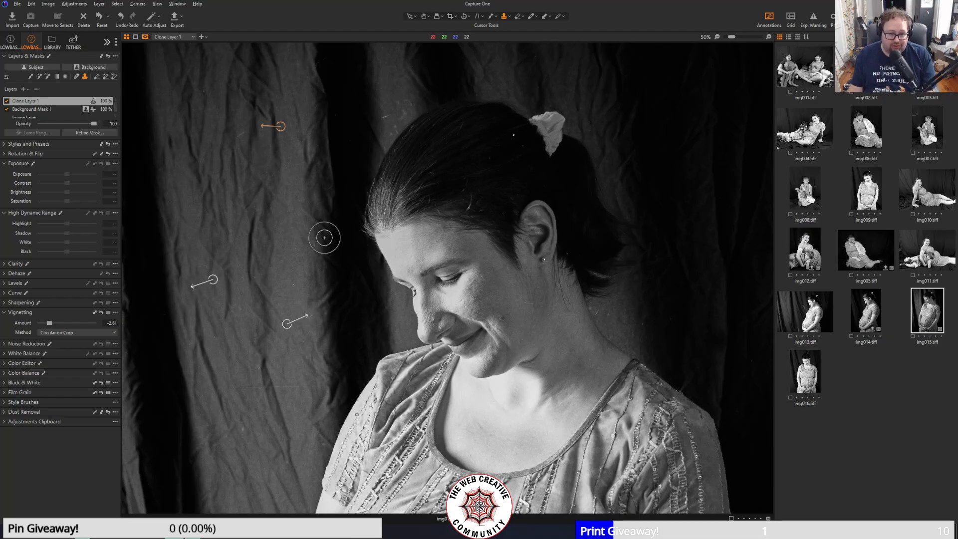
alt+click(293, 263)
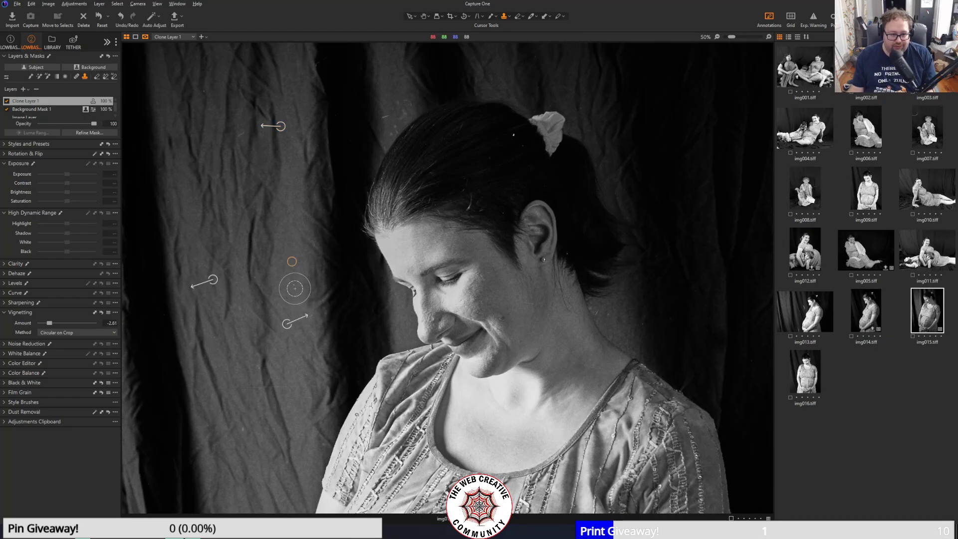
click(293, 285)
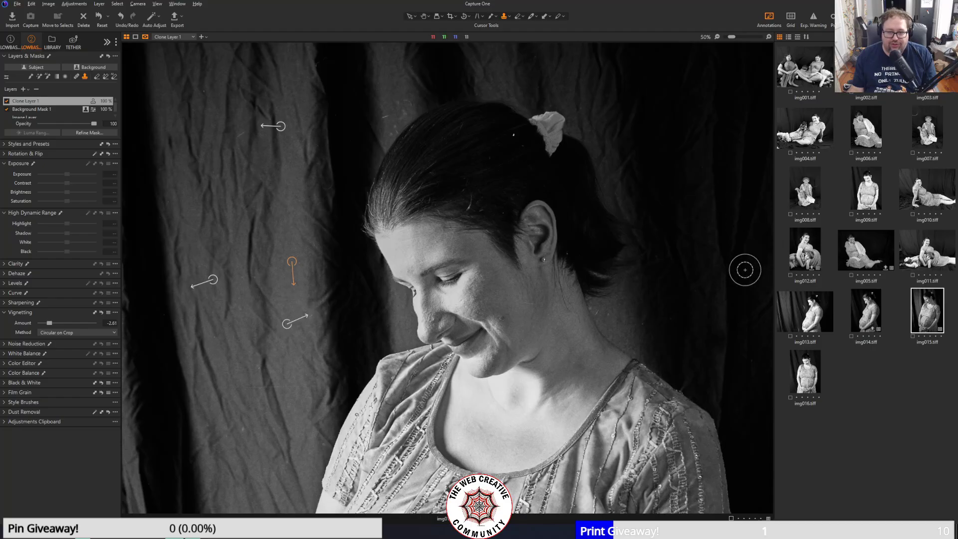
- Reduce the clone brush size and clone dark hair over the specks near the hair tie, behind the ear and above the ear
right_click(513, 155)
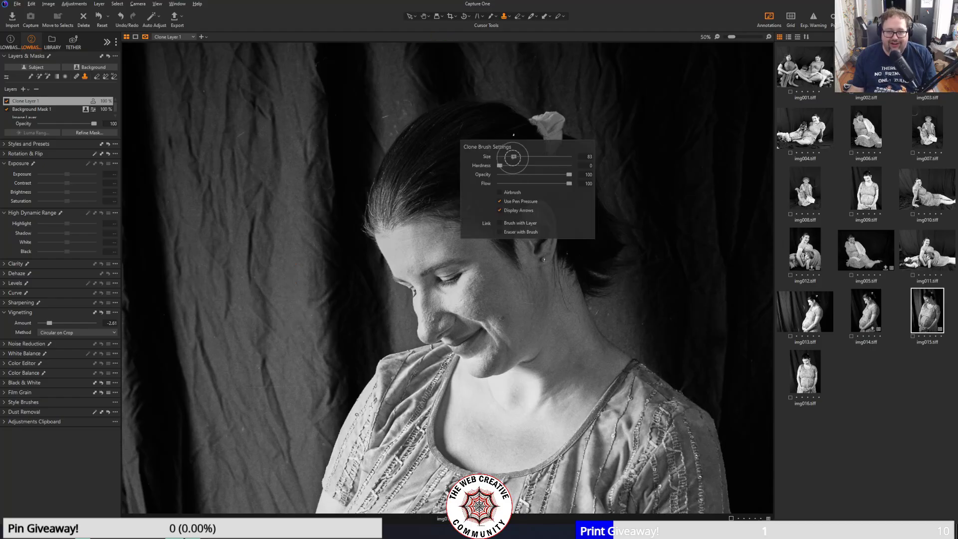
drag(513, 157, 509, 156)
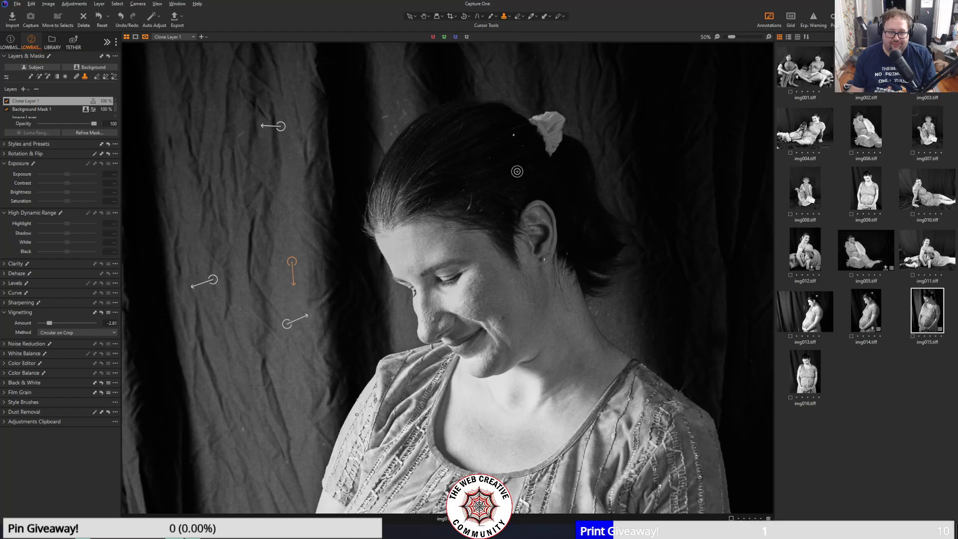
alt+click(527, 139)
click(515, 135)
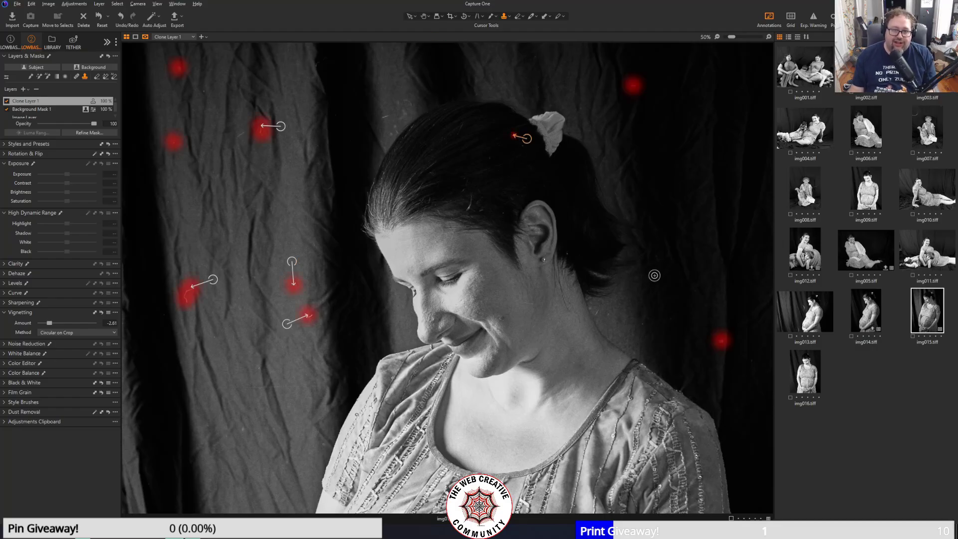
alt+click(576, 241)
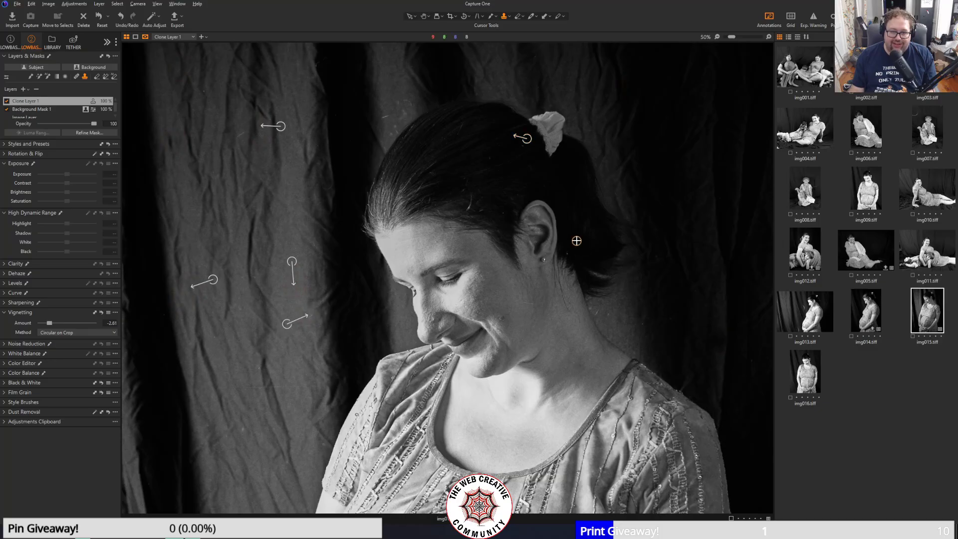
click(568, 253)
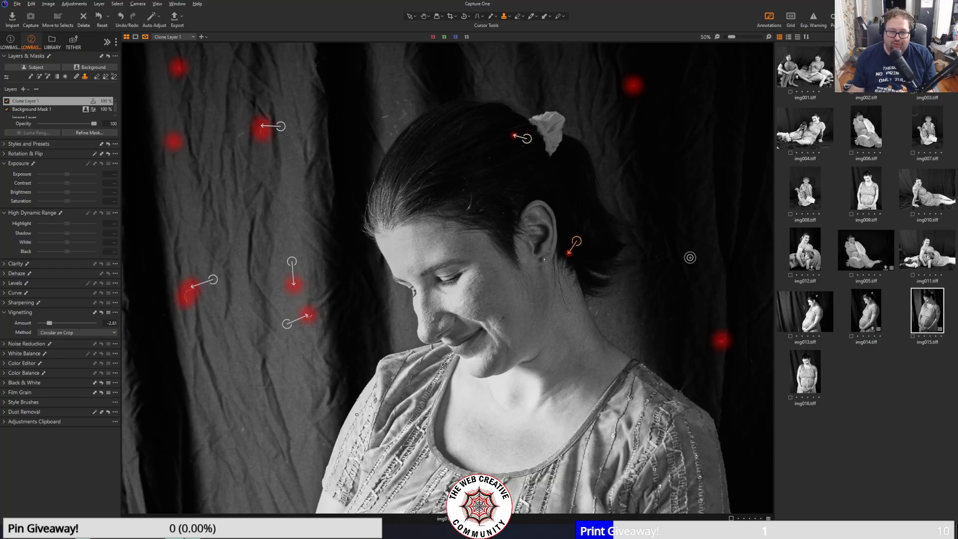
alt+click(502, 206)
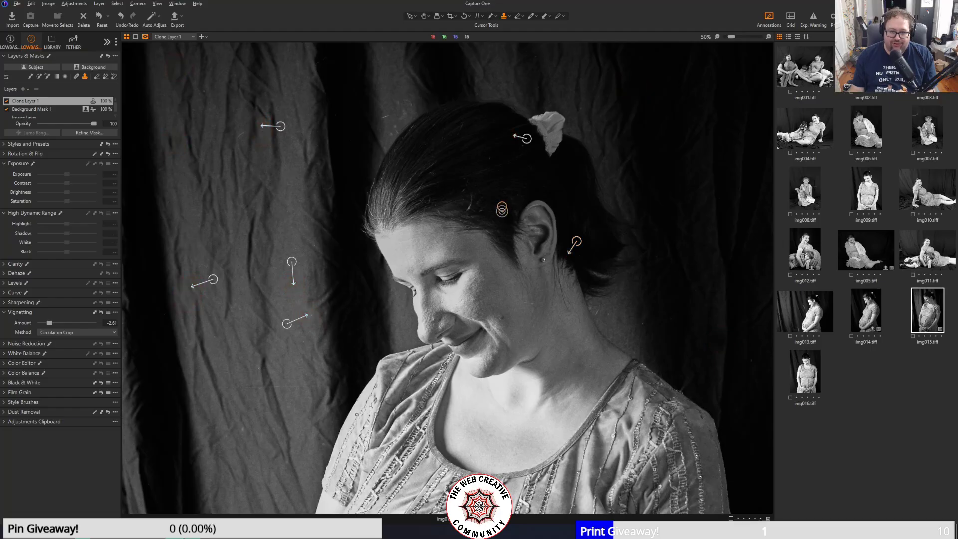
click(503, 214)
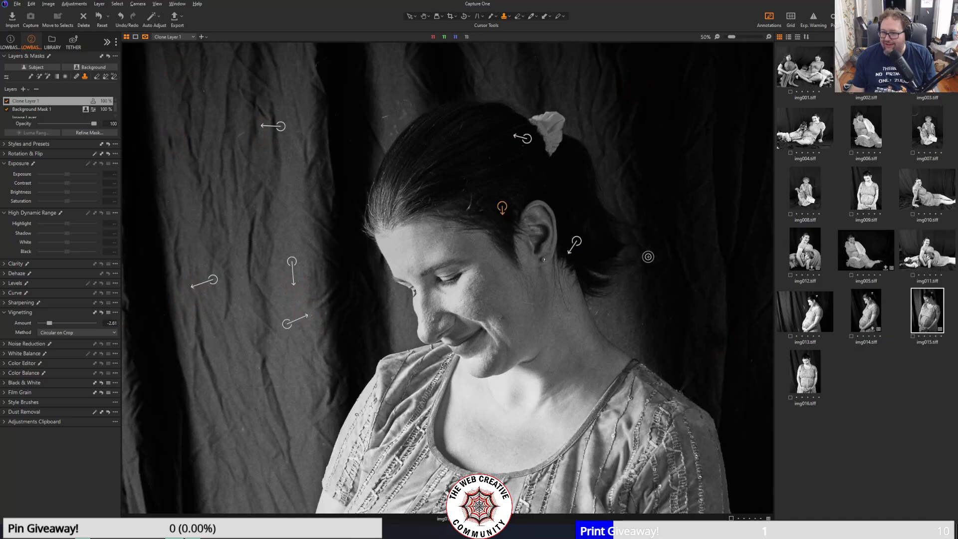
- Clone clean dark backdrop over the slanted mark on the backdrop behind the woman's elbow
scroll(716, 341, down, 1)
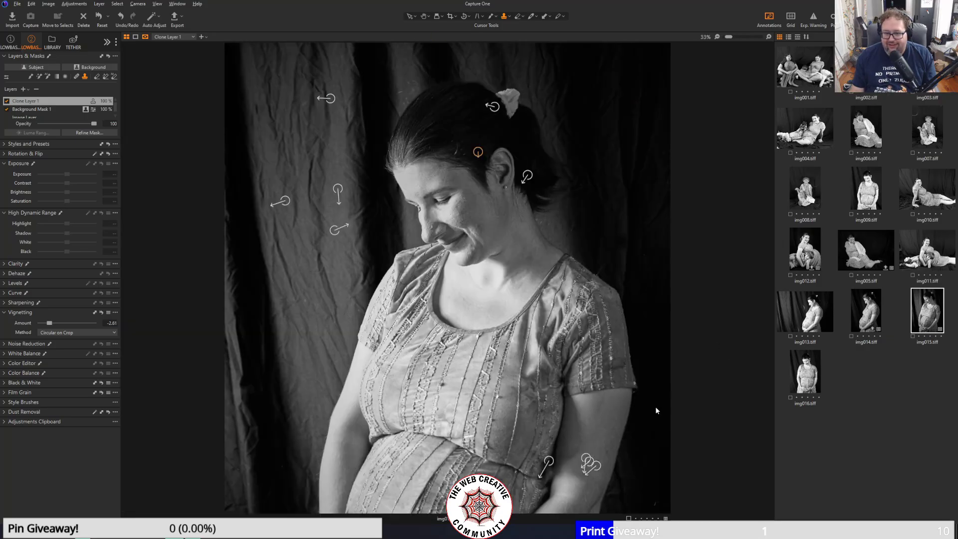
scroll(654, 406, down, 1)
scroll(606, 382, up, 2)
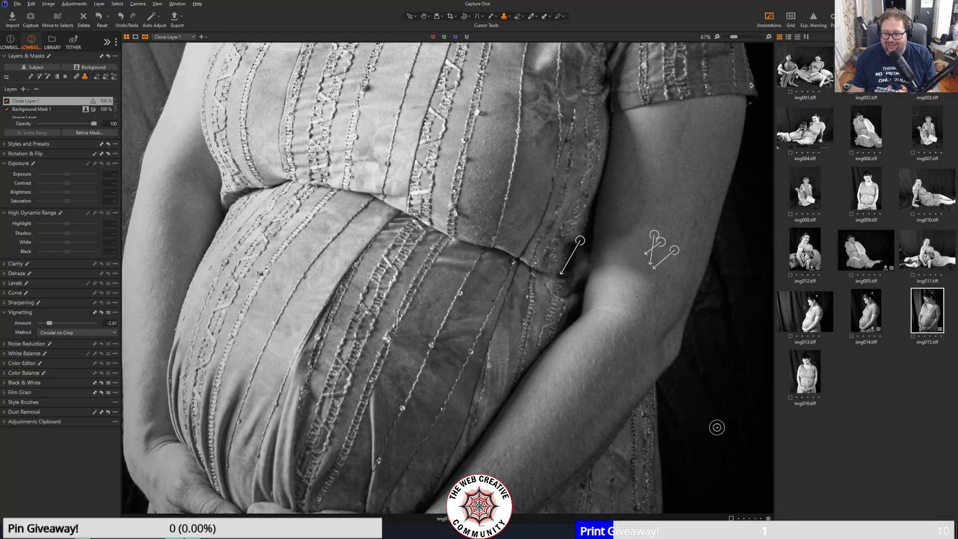
click(424, 16)
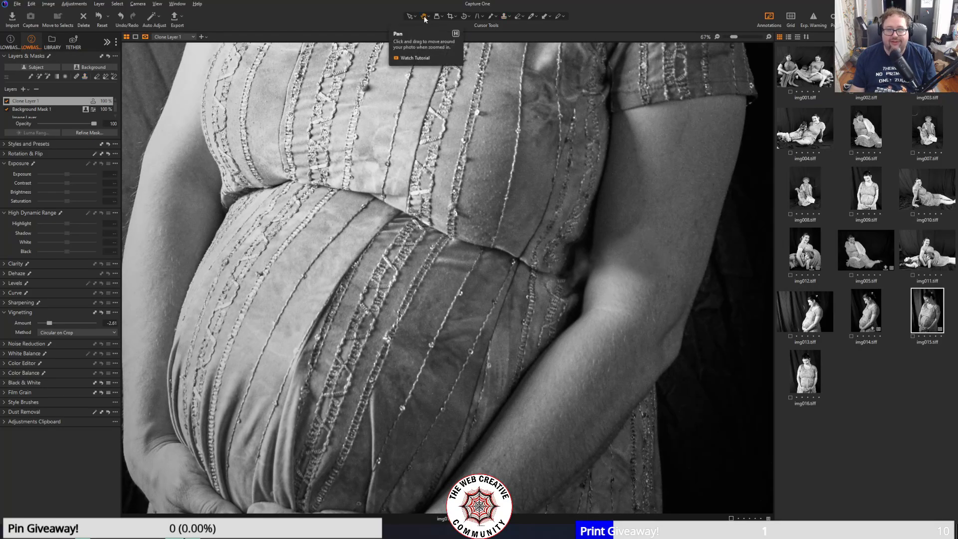
drag(601, 242, 391, 242)
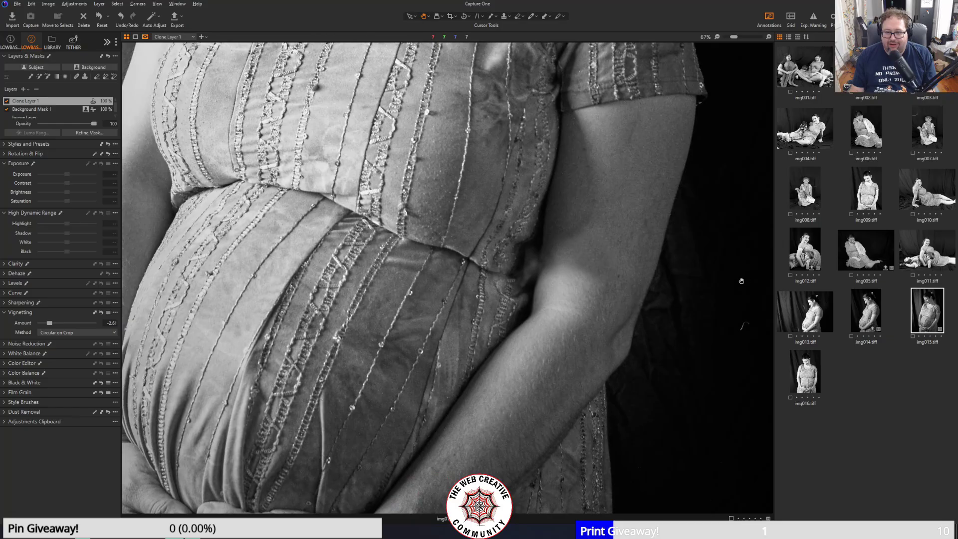
click(503, 17)
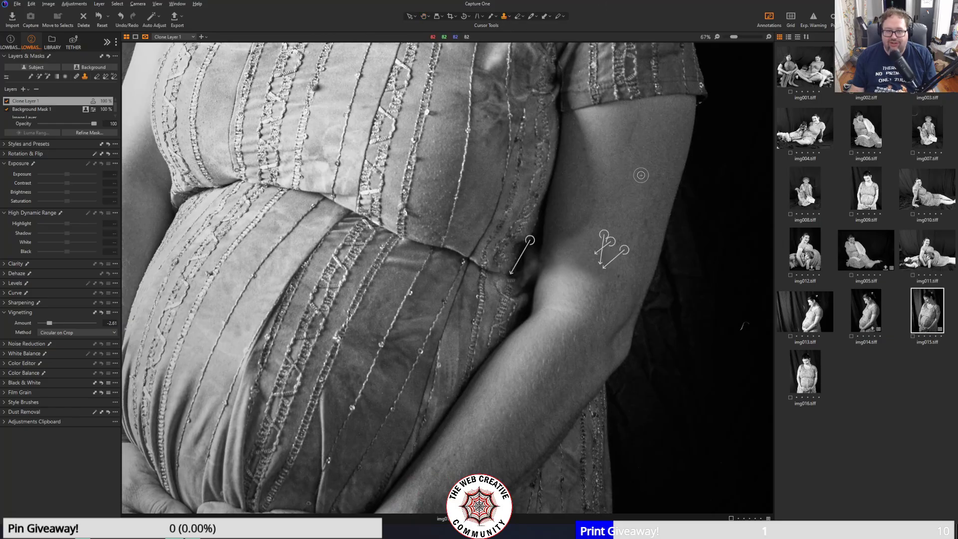
scroll(584, 187, down, 1)
scroll(585, 193, down, 1)
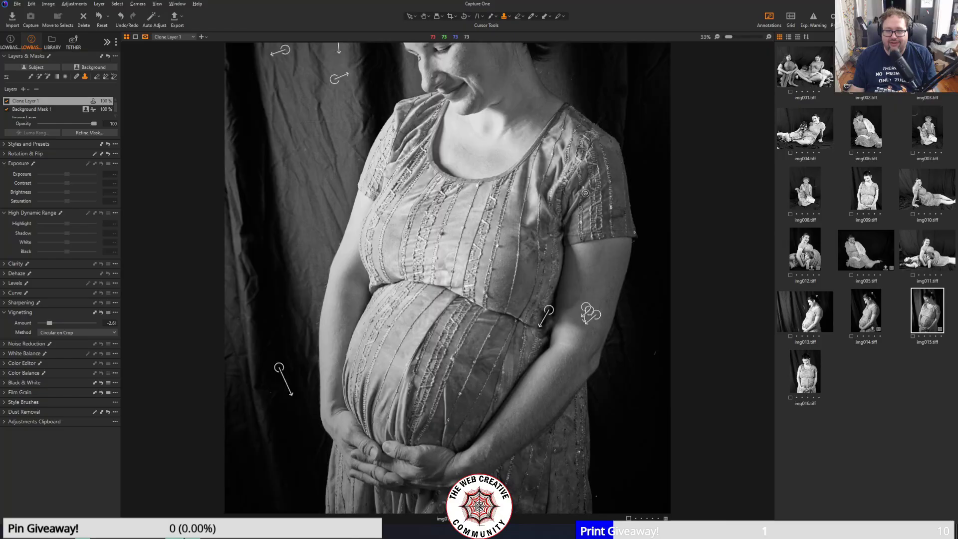
scroll(585, 192, up, 1)
scroll(634, 330, up, 1)
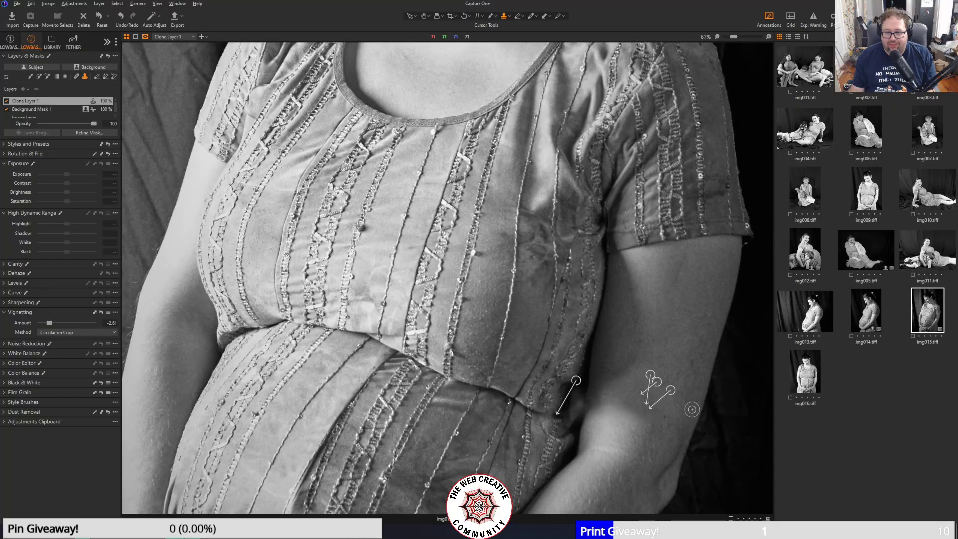
click(428, 17)
drag(512, 278, 482, 11)
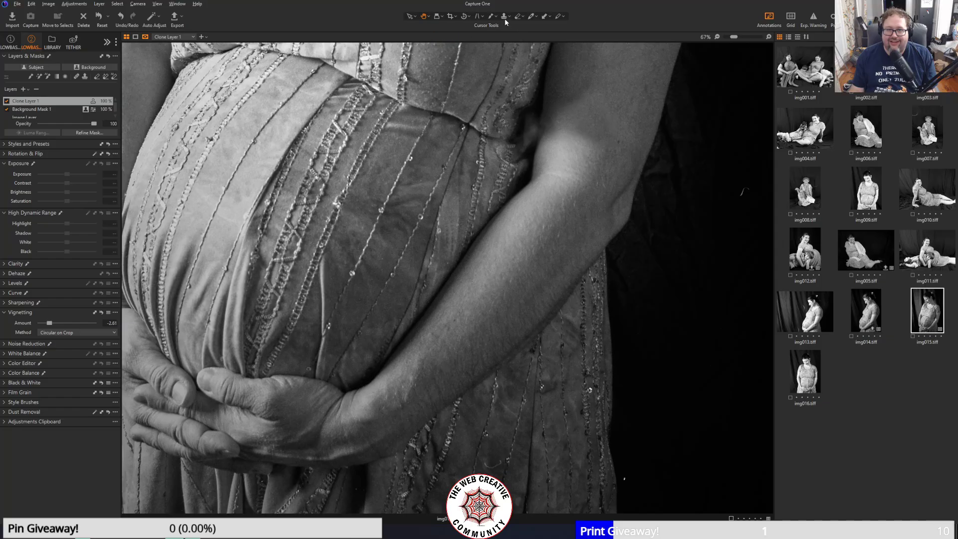
click(504, 17)
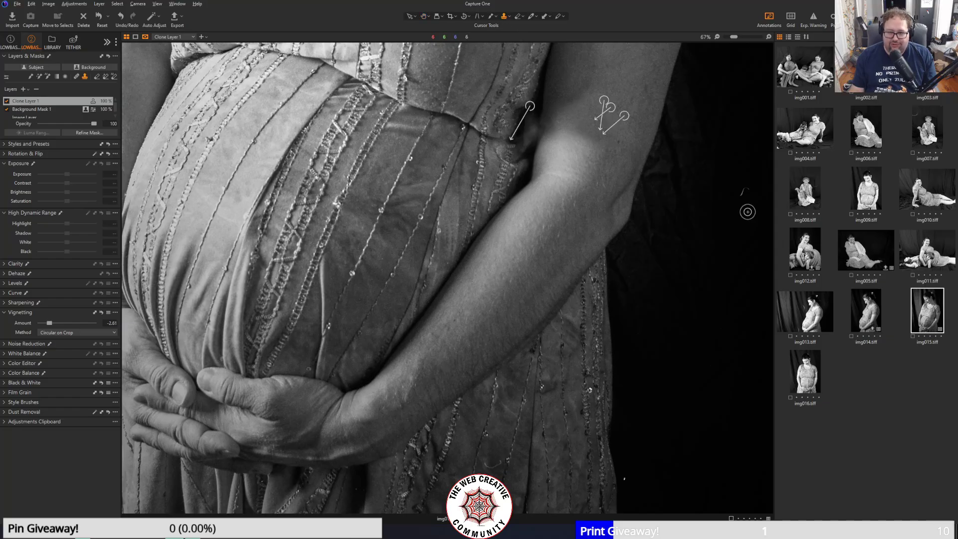
alt+click(745, 209)
drag(740, 199, 750, 188)
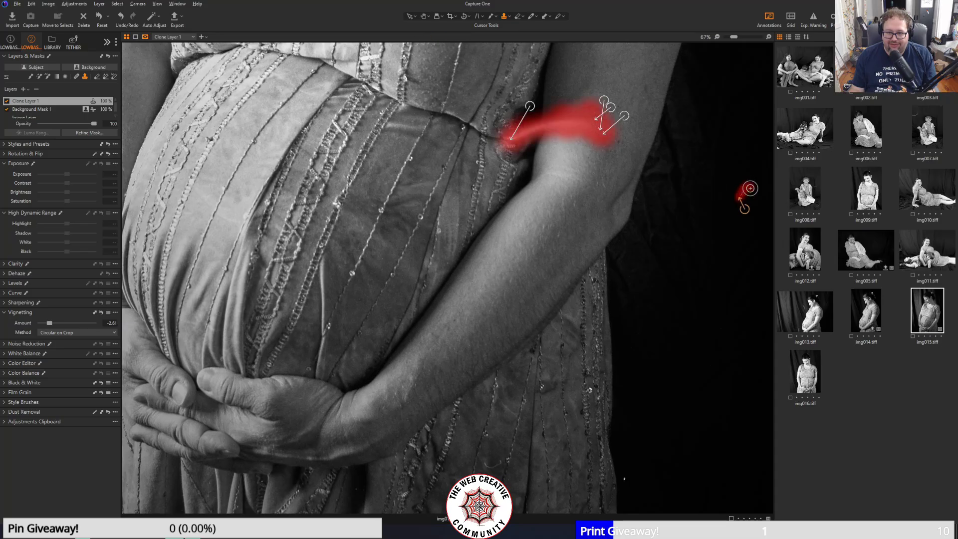
- Clone clean texture over the speck on the dark backdrop beside the skirt and the speck on the dress below her forearm
alt+click(638, 471)
click(624, 478)
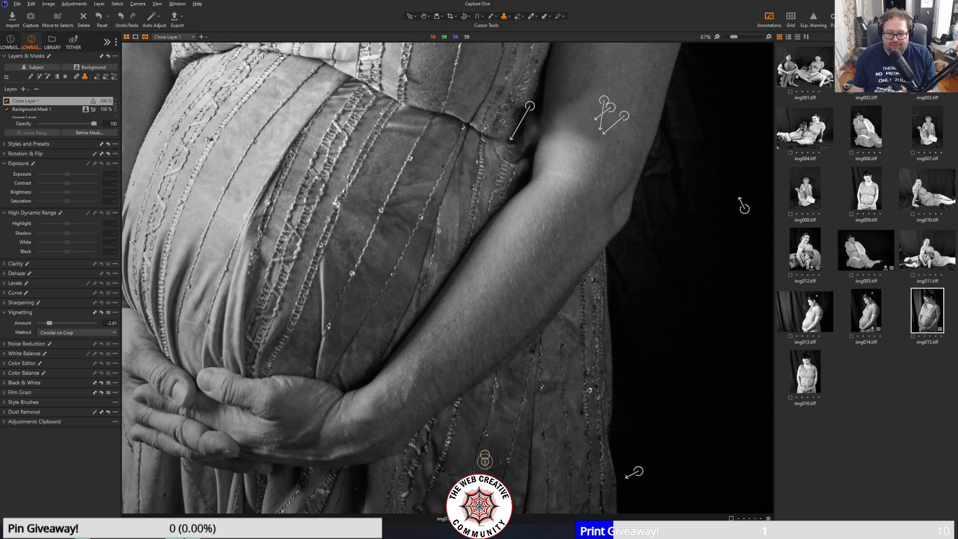
alt+click(484, 455)
key(ctrl+minus)
key(ctrl+minus)
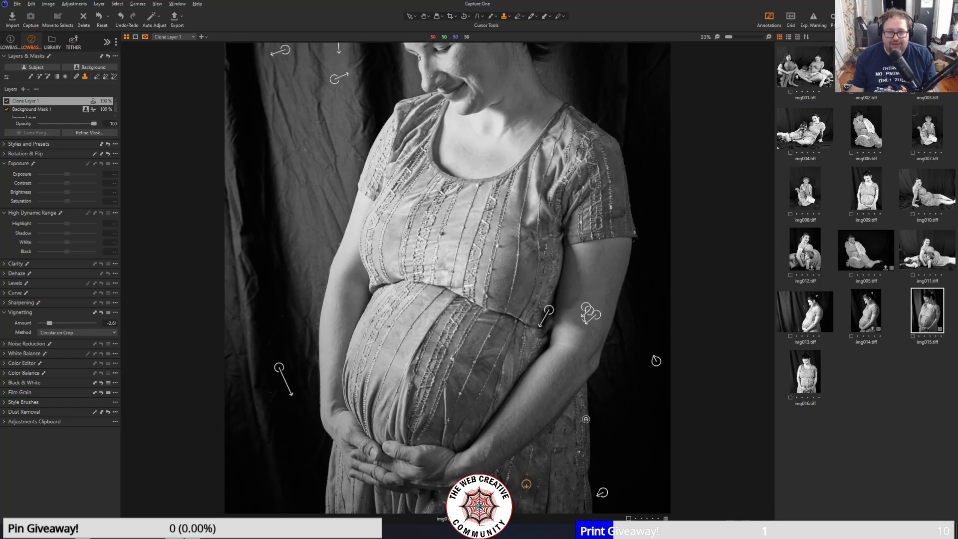
key(ctrl+minus)
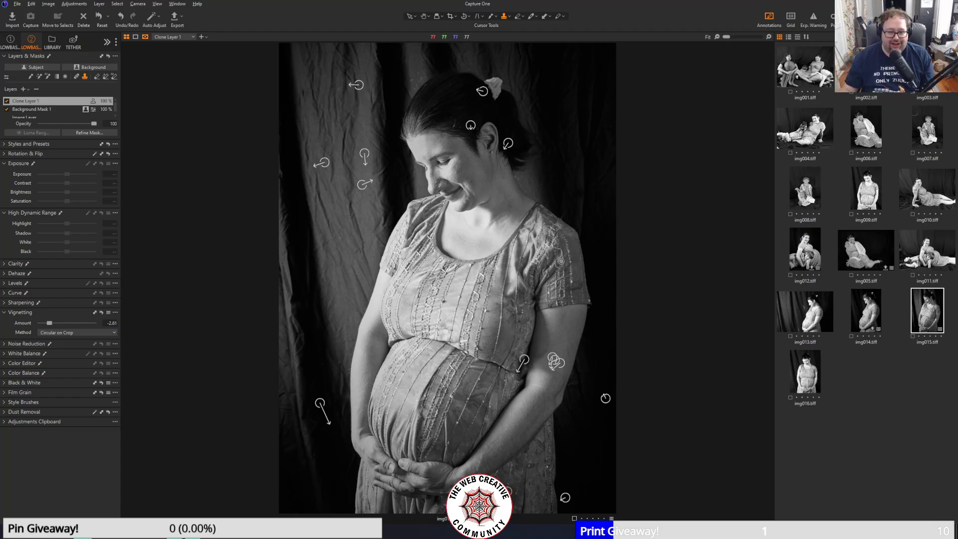
- Inspect the dress and backdrop close up, and compare the whole portrait before and after the edits
scroll(331, 267, up, 2)
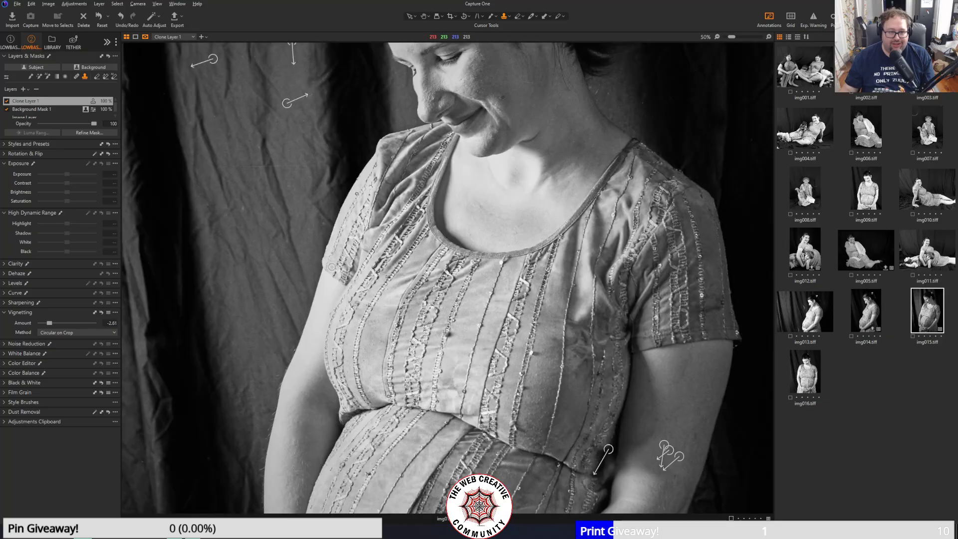
scroll(278, 257, up, 1)
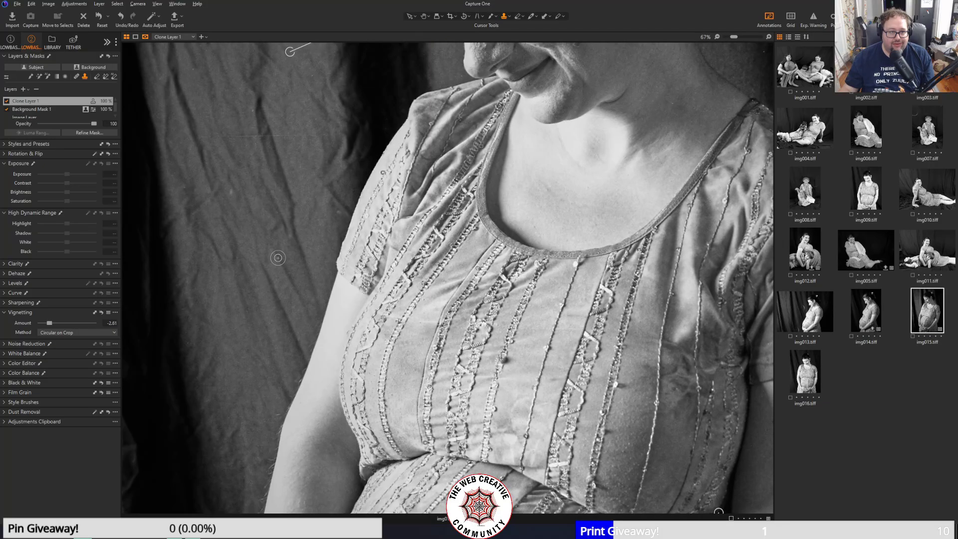
scroll(278, 258, down, 3)
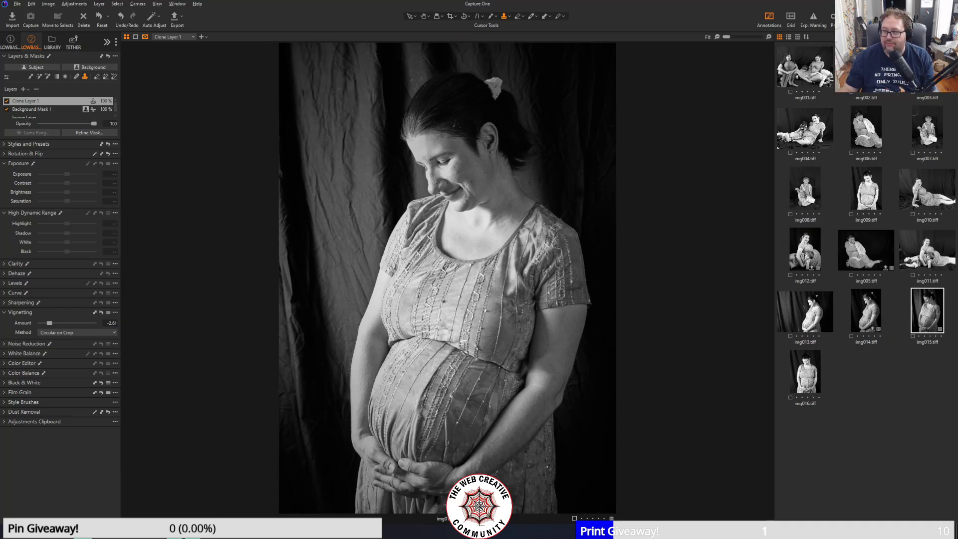
key(y)
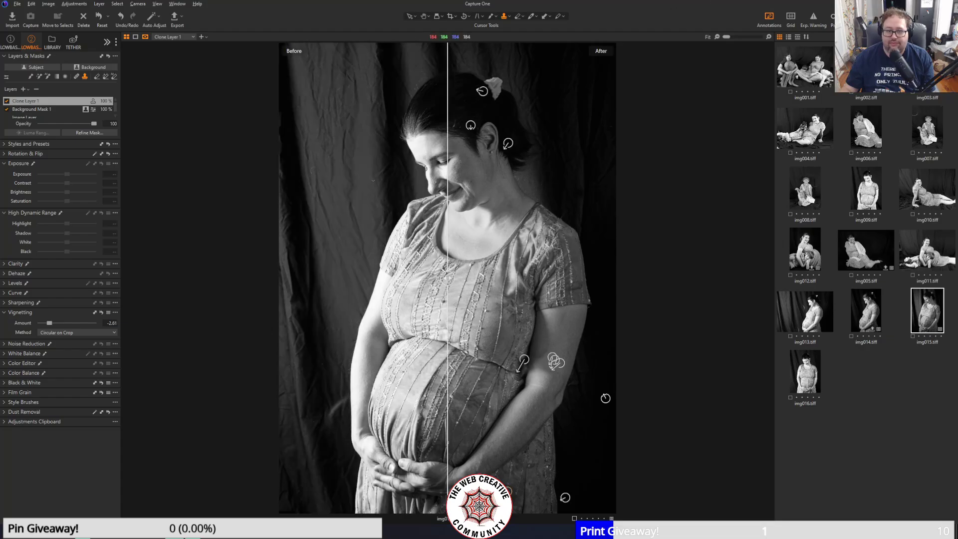
drag(447, 278, 177, 257)
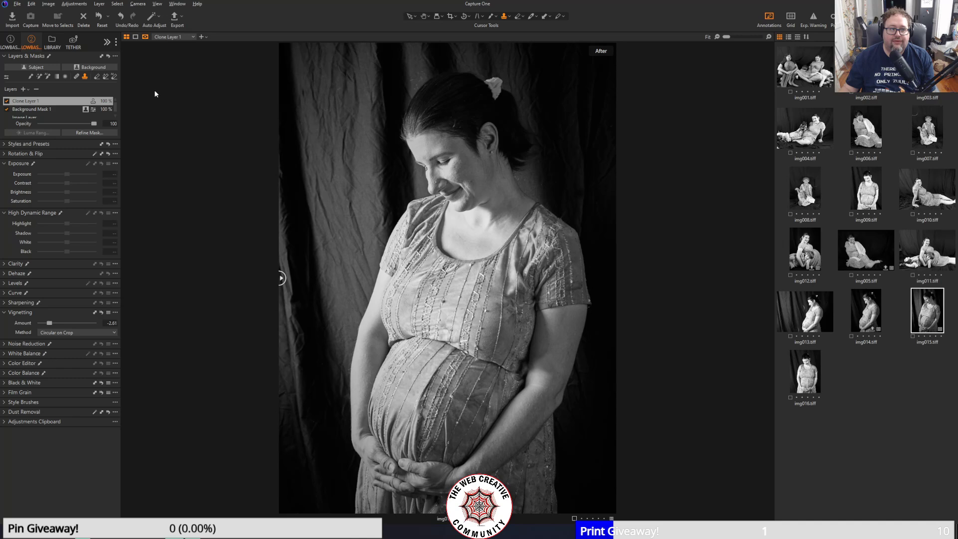
- Set the image layer's High Dynamic Range highlight to 17 and compare the portrait with its original state
click(39, 116)
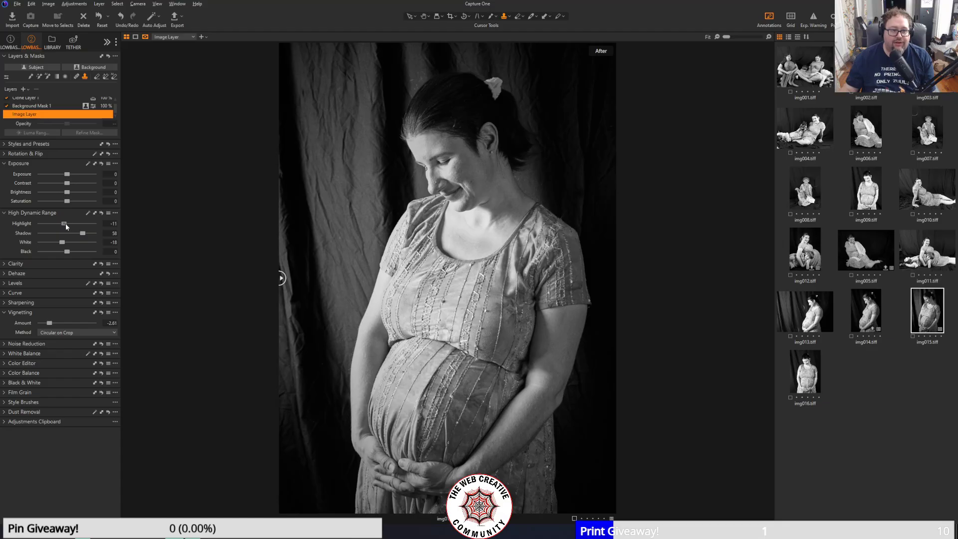
drag(65, 224, 77, 224)
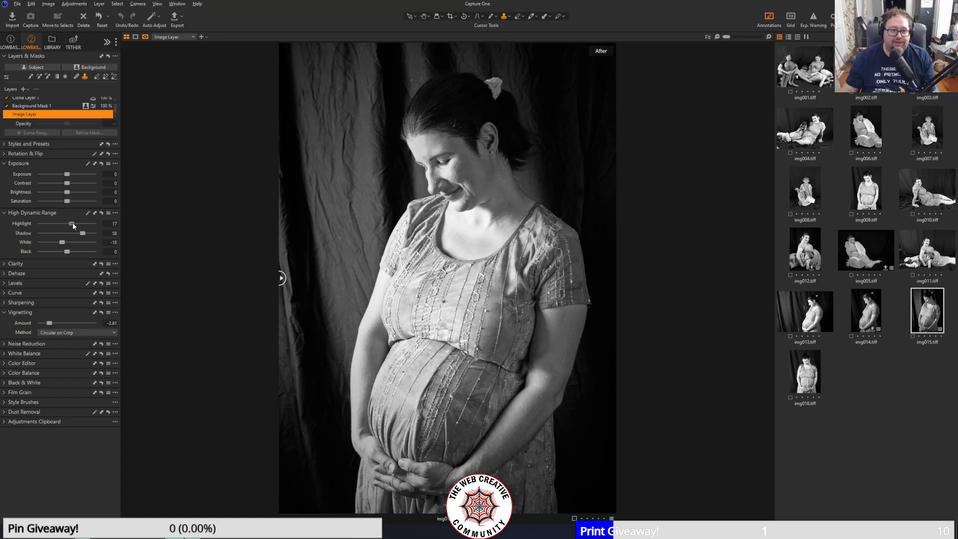
drag(281, 277, 236, 279)
drag(612, 277, 245, 267)
mouse_move(58, 242)
mouse_down()
mouse_move(41, 242)
mouse_move(56, 242)
mouse_up()
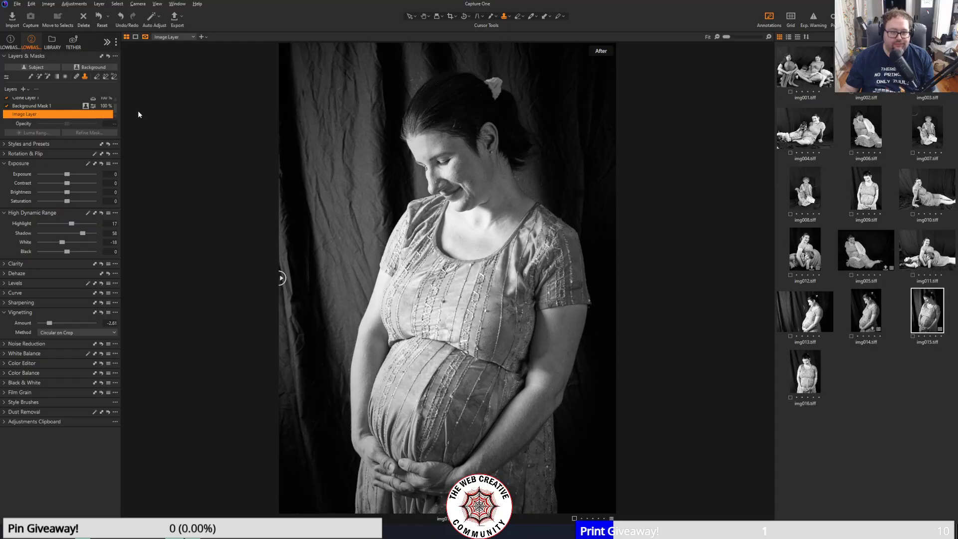
- Export the portrait as an 8-bit Adobe RGB (1998) TIFF named "15 film"
click(175, 19)
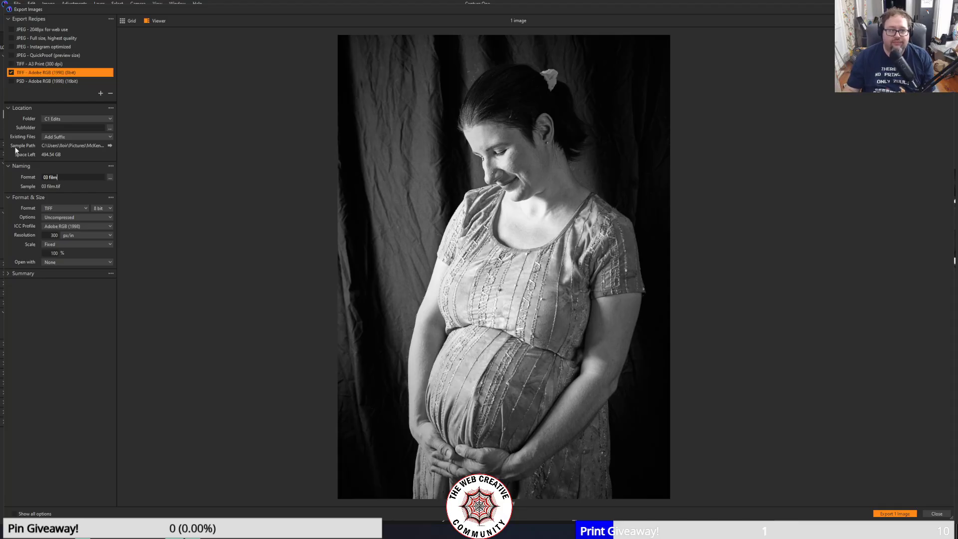
text(15)
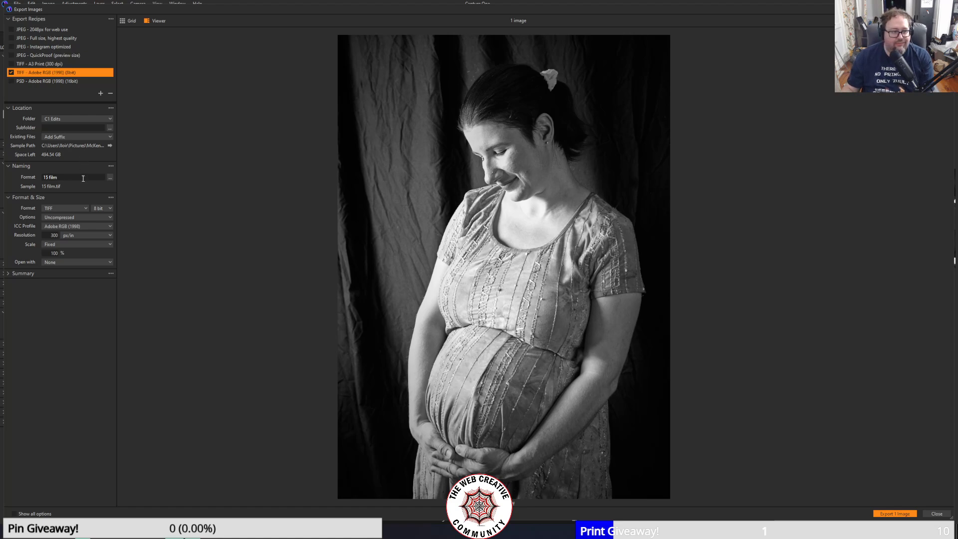
click(887, 513)
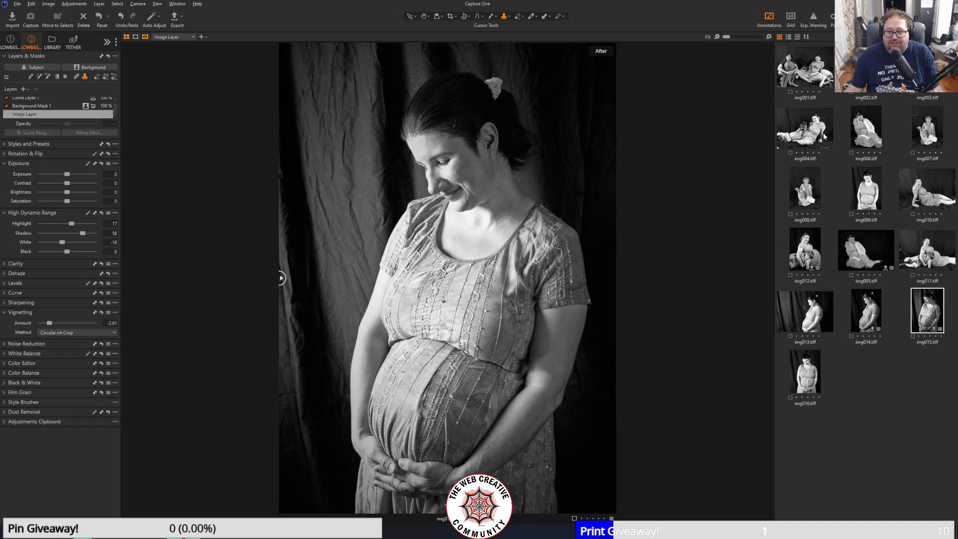
- Show the catalog's recent import from Tuesday, September 16, 2025 7:27:22 PM
click(52, 43)
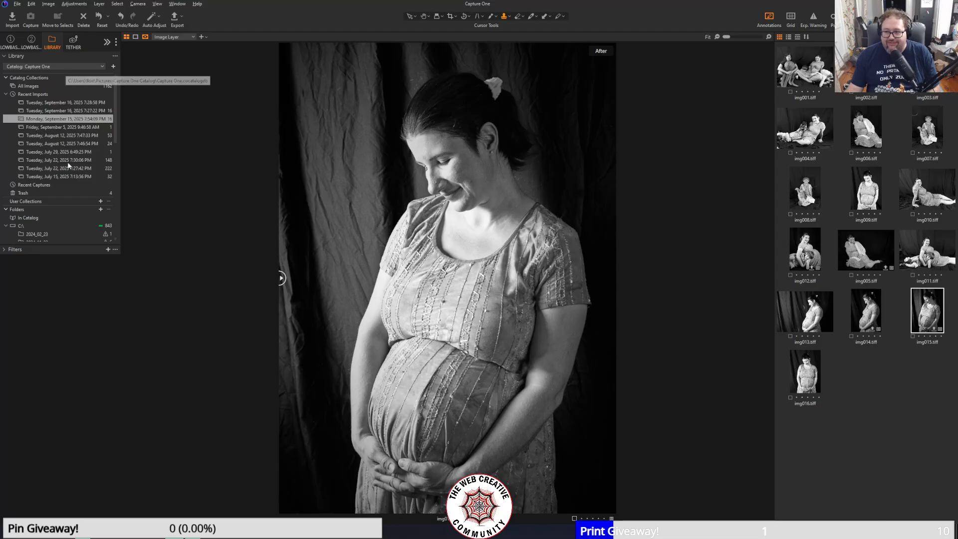
scroll(66, 232, down, 5)
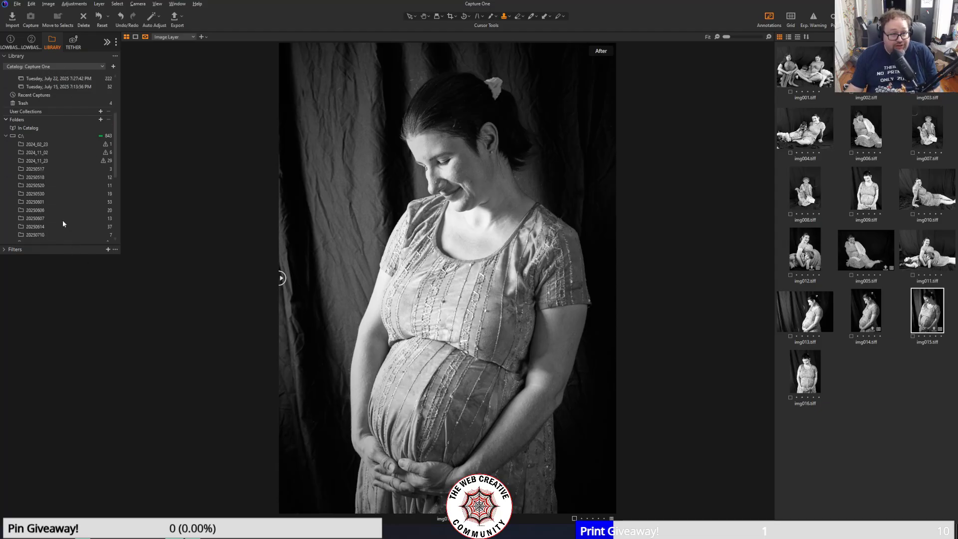
scroll(63, 223, up, 3)
scroll(63, 223, up, 2)
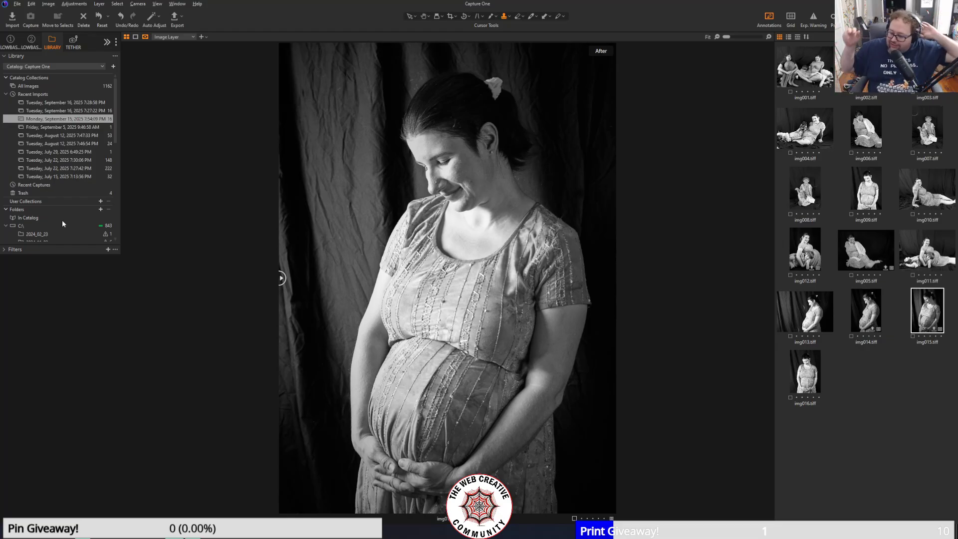
click(46, 111)
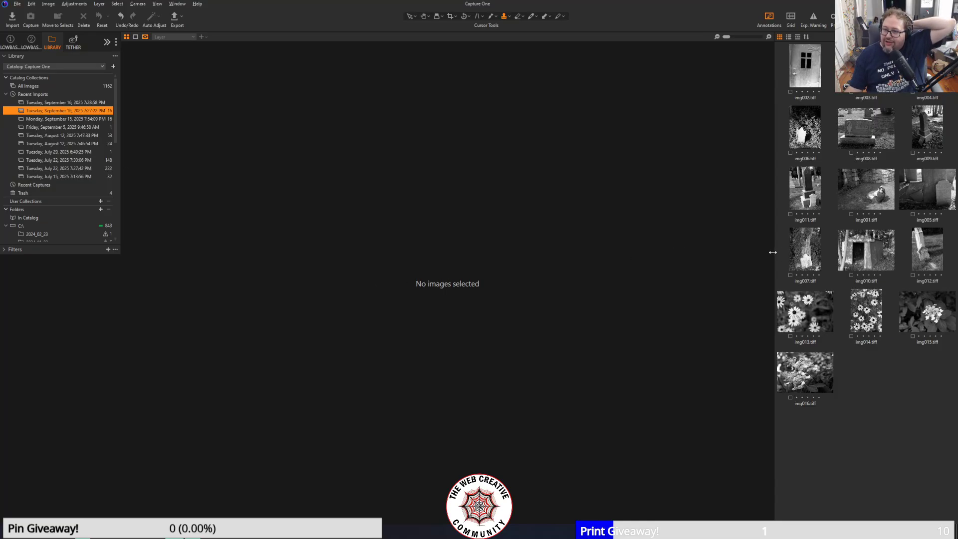
- Look through several cemetery photos and select img009.tiff, the tall pointed gravestone, for editing
click(924, 135)
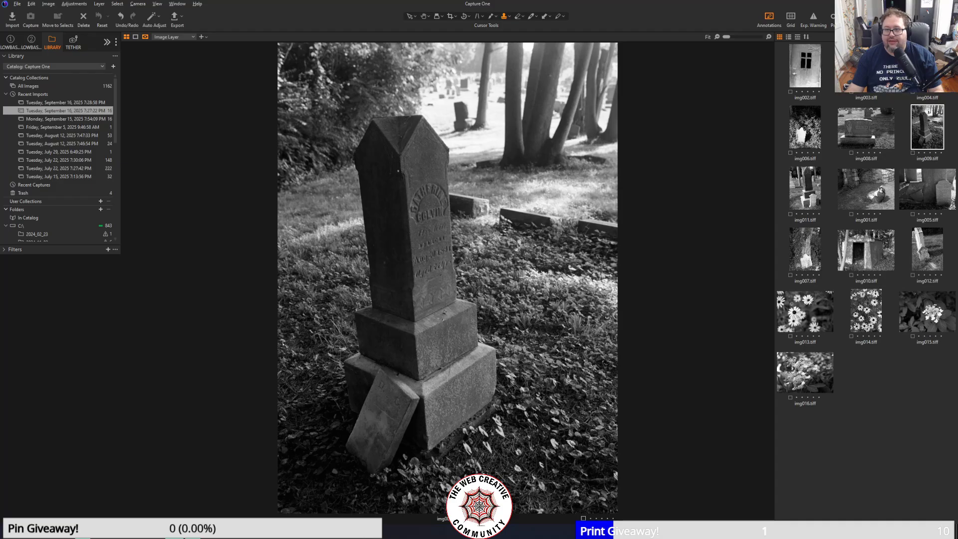
key(Up)
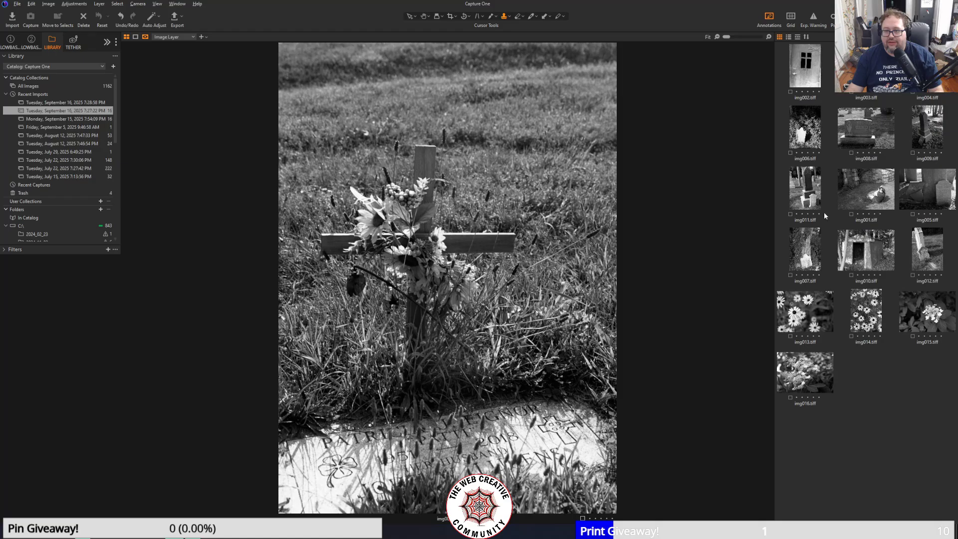
click(805, 248)
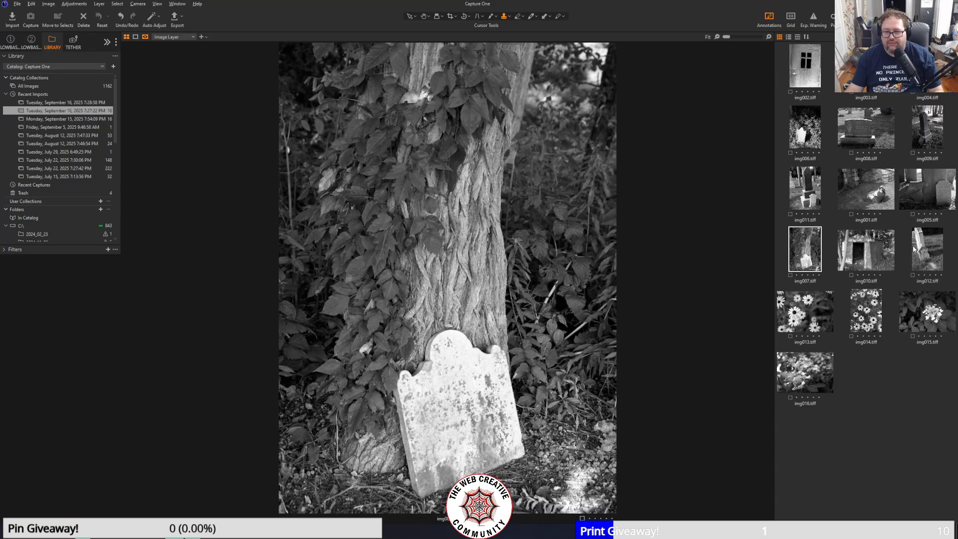
click(927, 127)
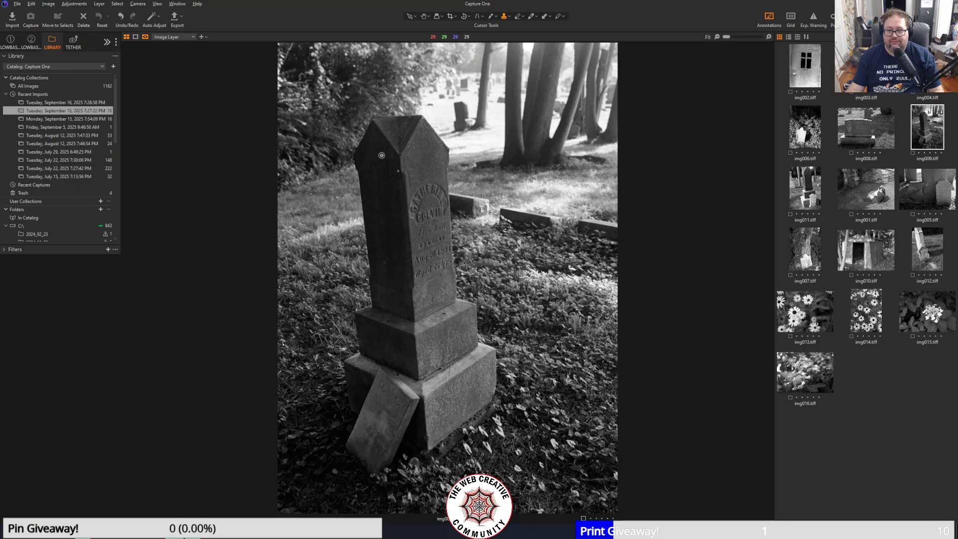
- Display the tone curve for the gravestone photo and set its High Dynamic Range shadow to 35
click(32, 41)
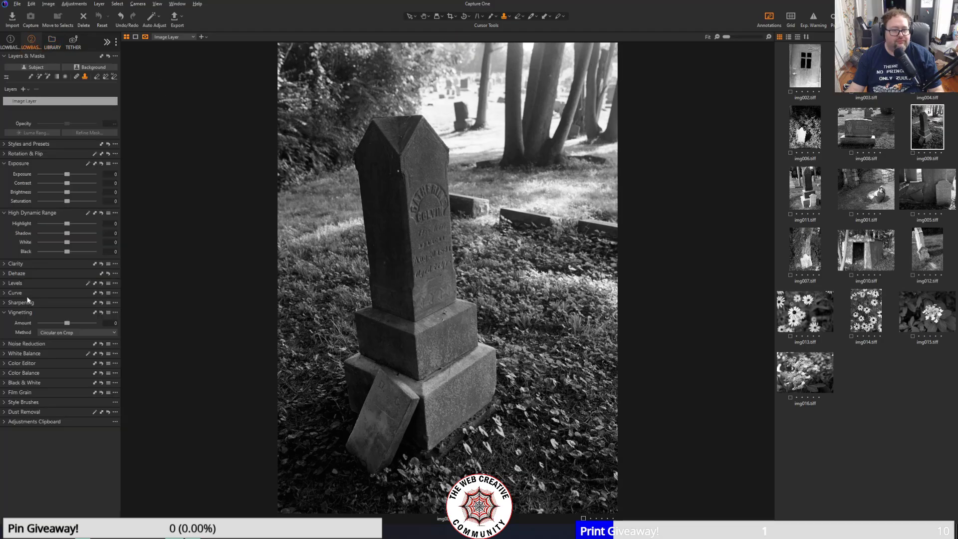
click(4, 293)
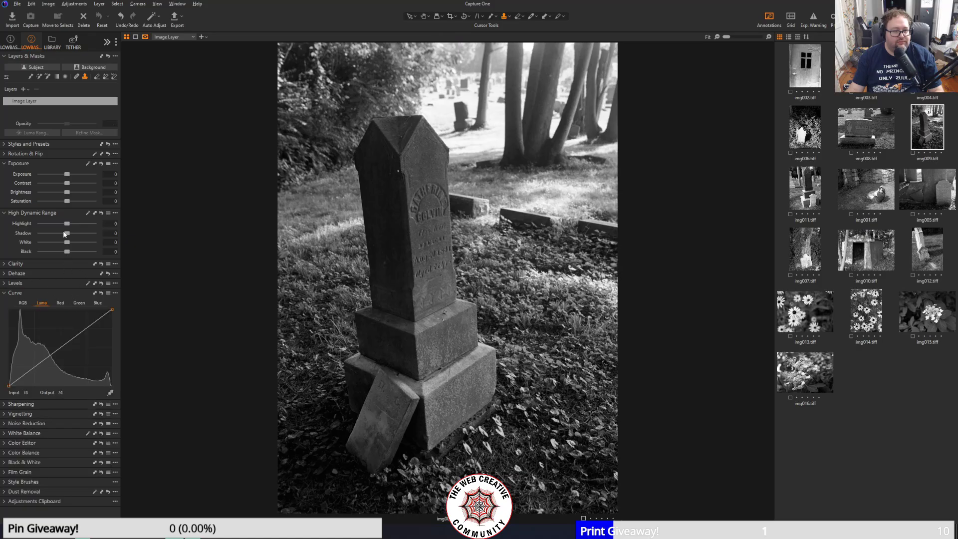
drag(68, 233, 77, 233)
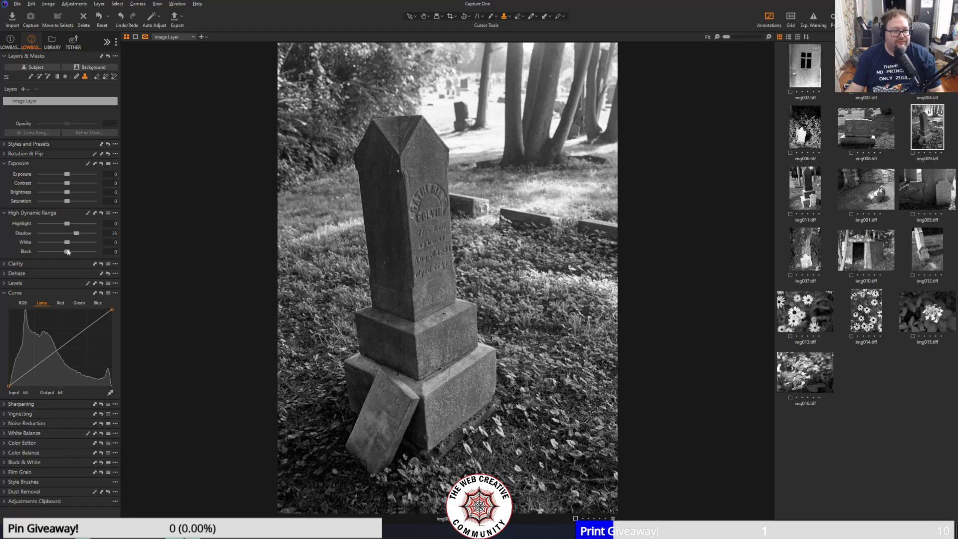
- Set the gravestone photo's High Dynamic Range black to -17
drag(68, 251, 63, 253)
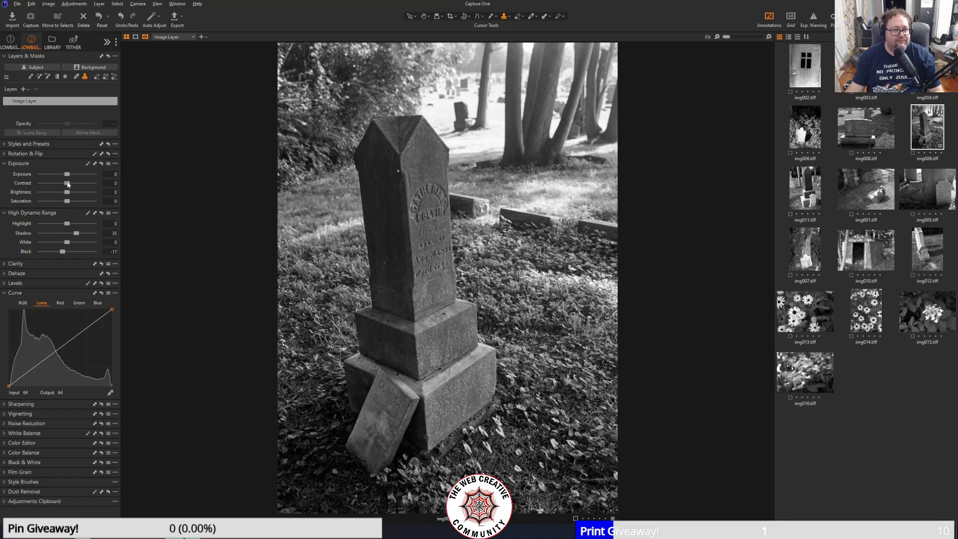
mouse_move(68, 184)
mouse_down()
mouse_move(83, 185)
mouse_move(65, 184)
mouse_up()
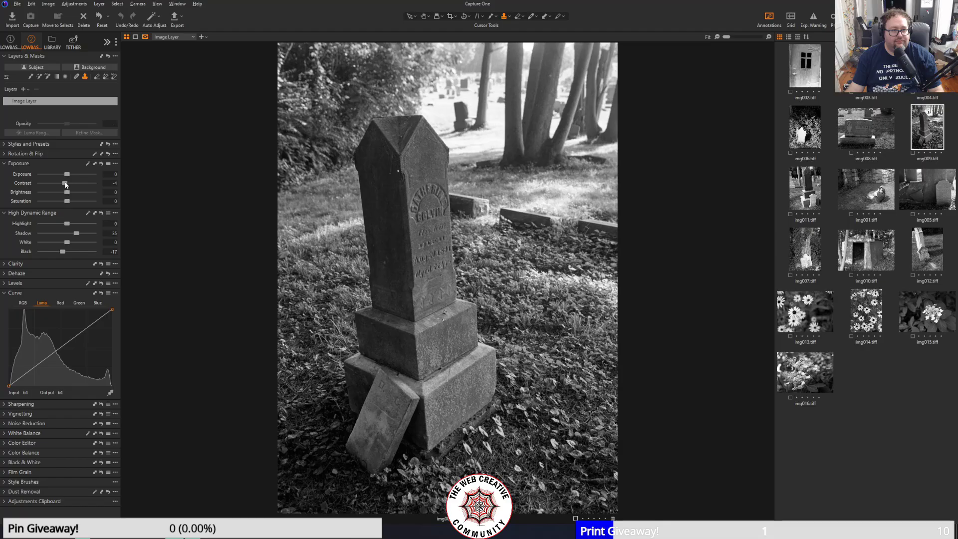
text(0)
key(Return)
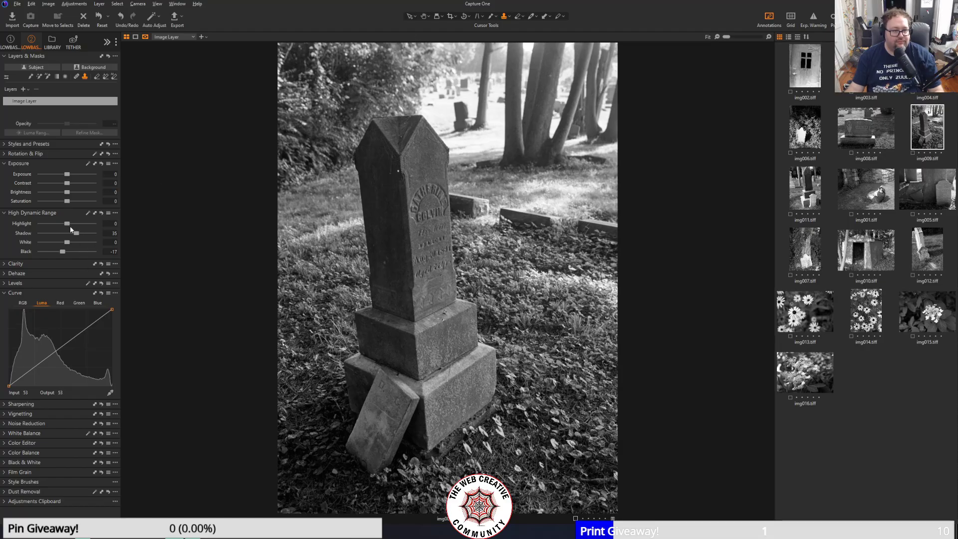
- Darken the bright background of the gravestone photo by setting the High Dynamic Range highlight to -36
drag(70, 224, 56, 223)
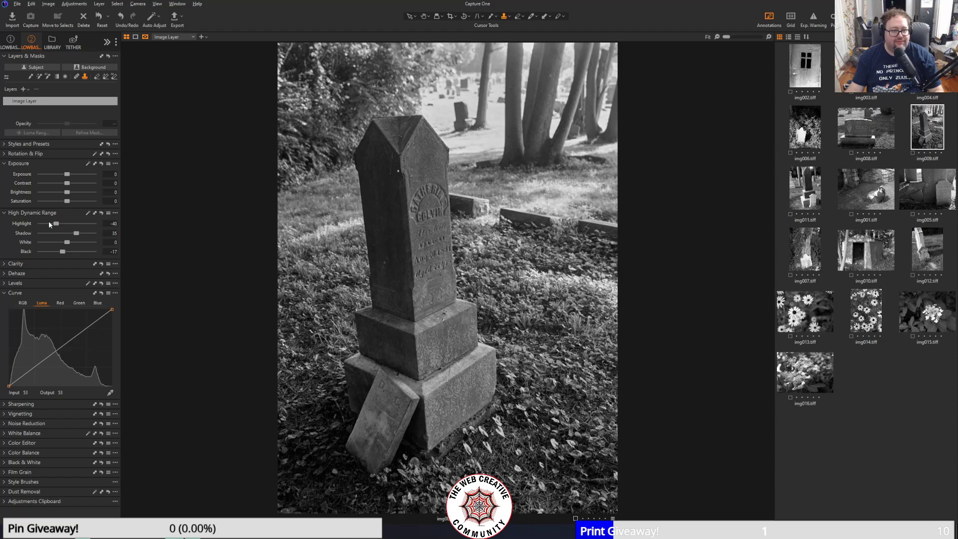
drag(56, 224, 58, 224)
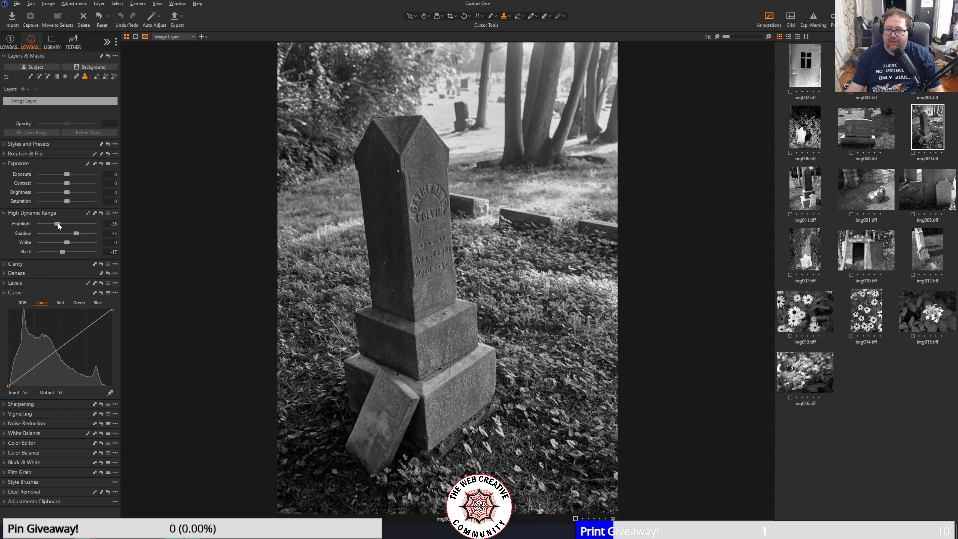
mouse_move(56, 217)
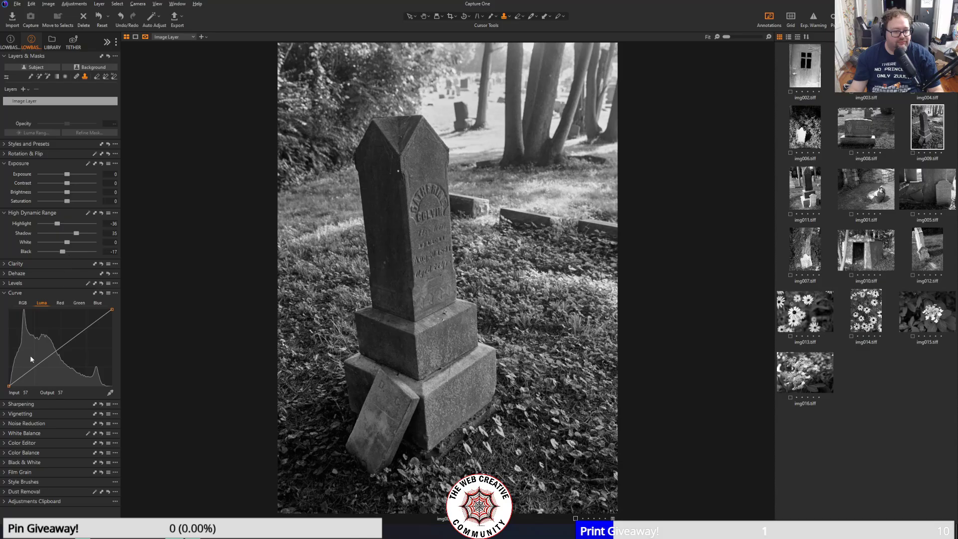
- Darken the edges of the gravestone photo with a Circular on Crop vignette of -2.28
click(8, 414)
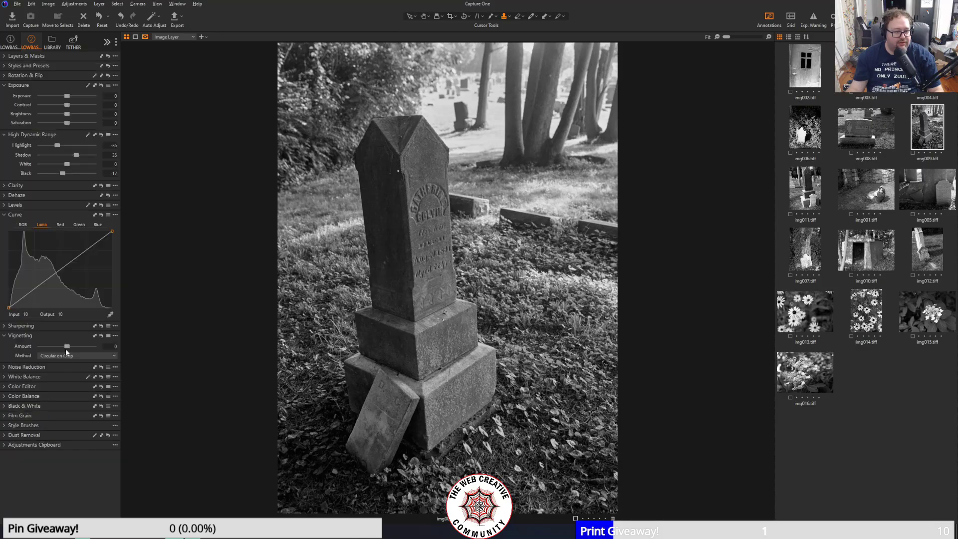
mouse_move(67, 346)
mouse_down()
mouse_move(44, 344)
mouse_move(51, 341)
mouse_up()
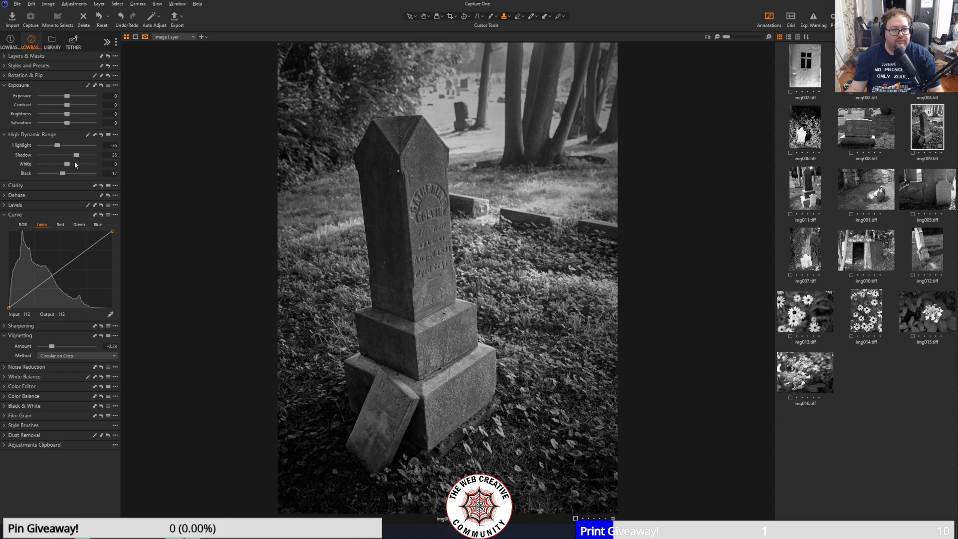
- Set the gravestone photo's High Dynamic Range shadow to 47 and white to 64
mouse_move(78, 158)
mouse_down()
mouse_move(86, 159)
mouse_move(62, 166)
mouse_move(86, 165)
mouse_up()
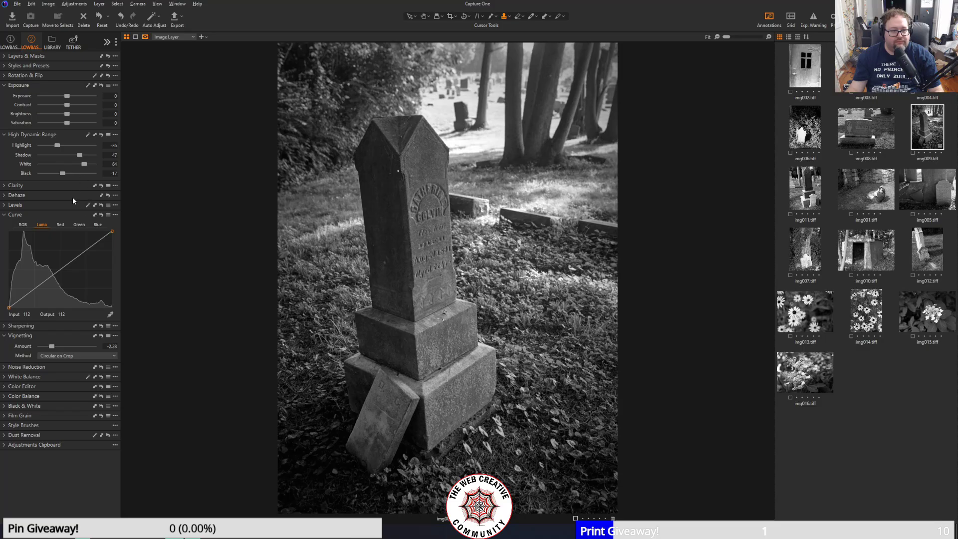
drag(111, 229, 122, 223)
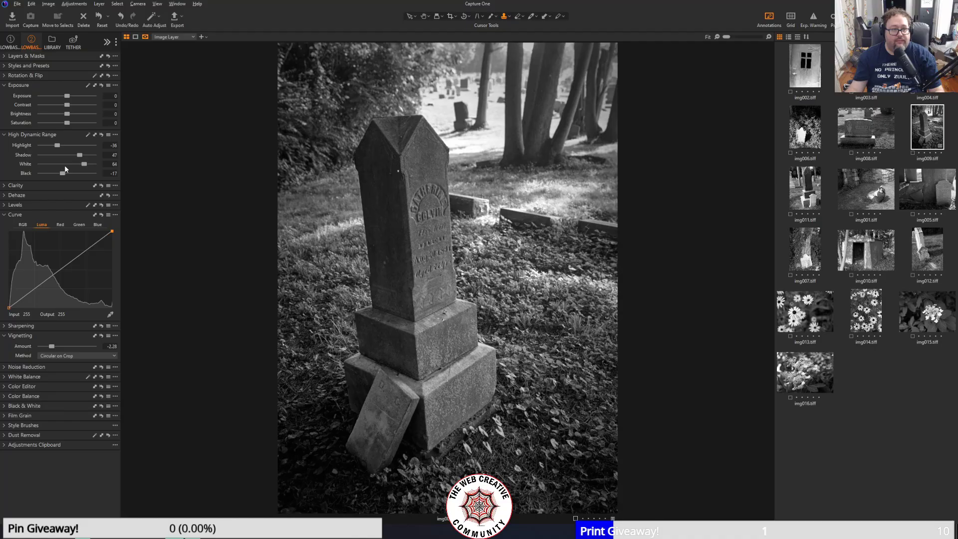
- Create a subject mask layer for the gravestone in the img009 photo
click(4, 56)
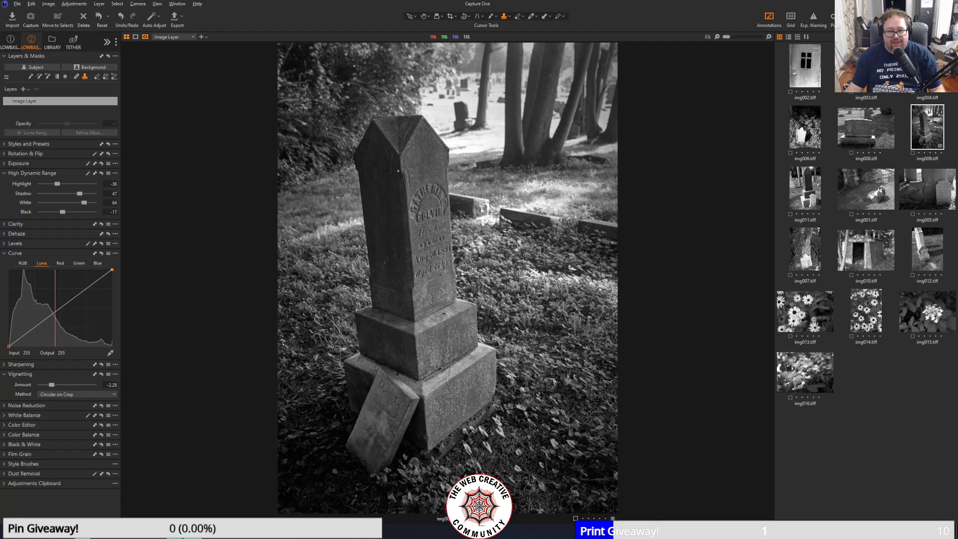
scroll(382, 421, up, 2)
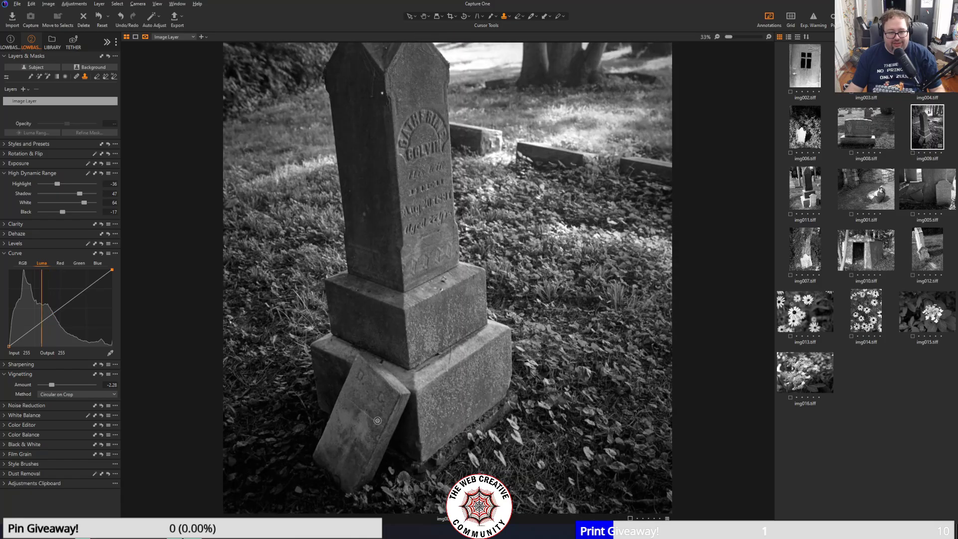
scroll(335, 359, down, 2)
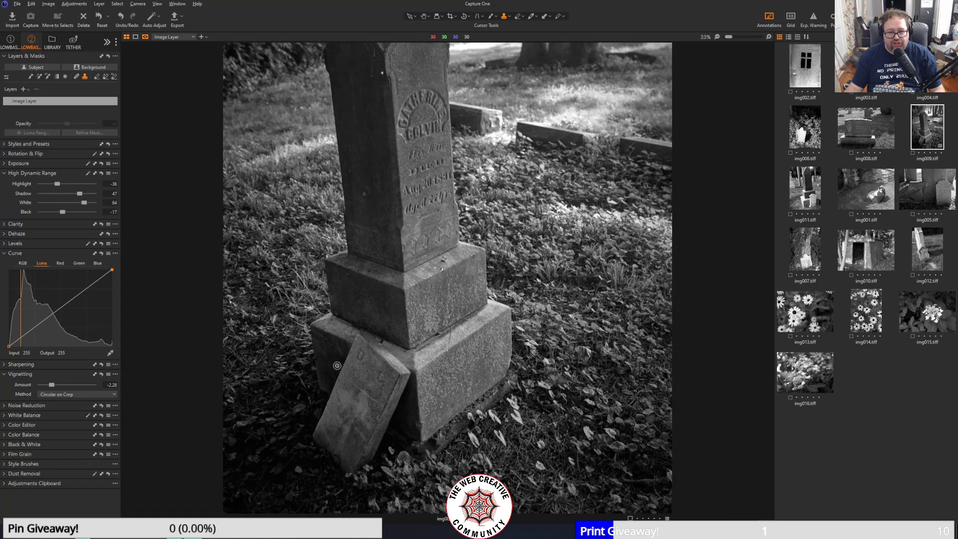
scroll(422, 184, up, 2)
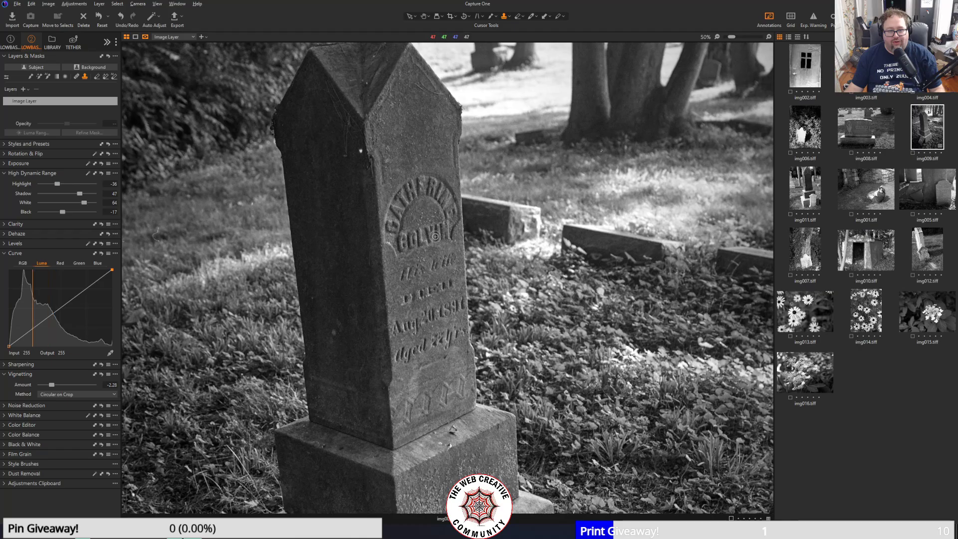
scroll(435, 322, down, 2)
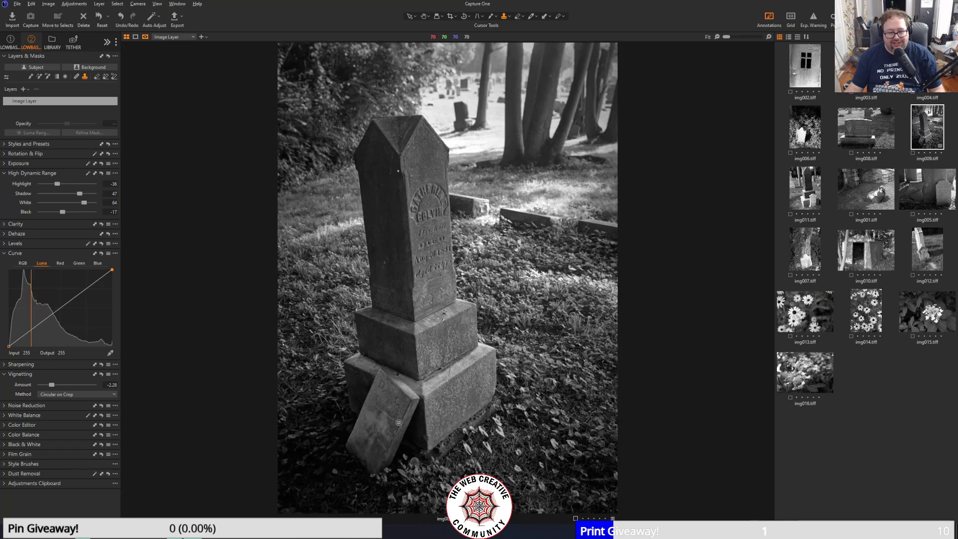
scroll(415, 223, up, 2)
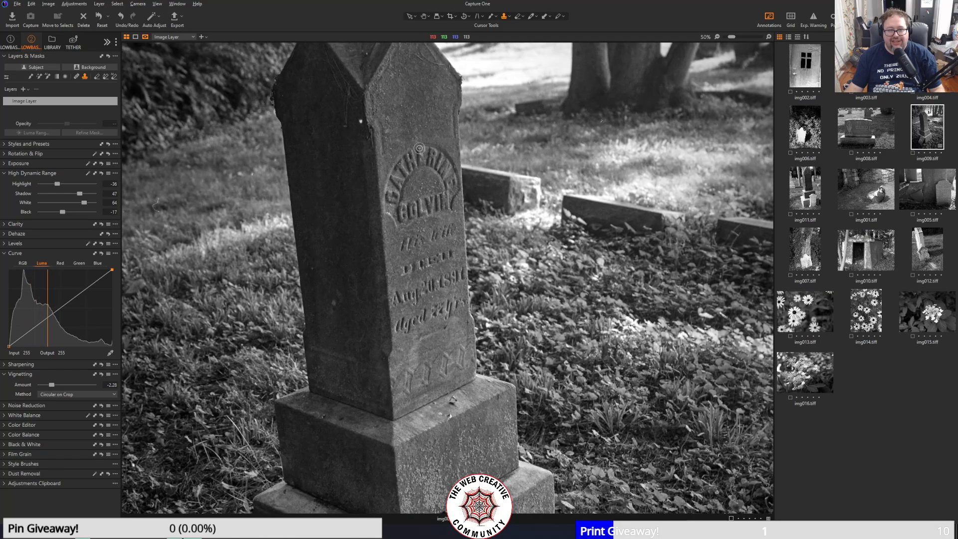
scroll(468, 194, down, 2)
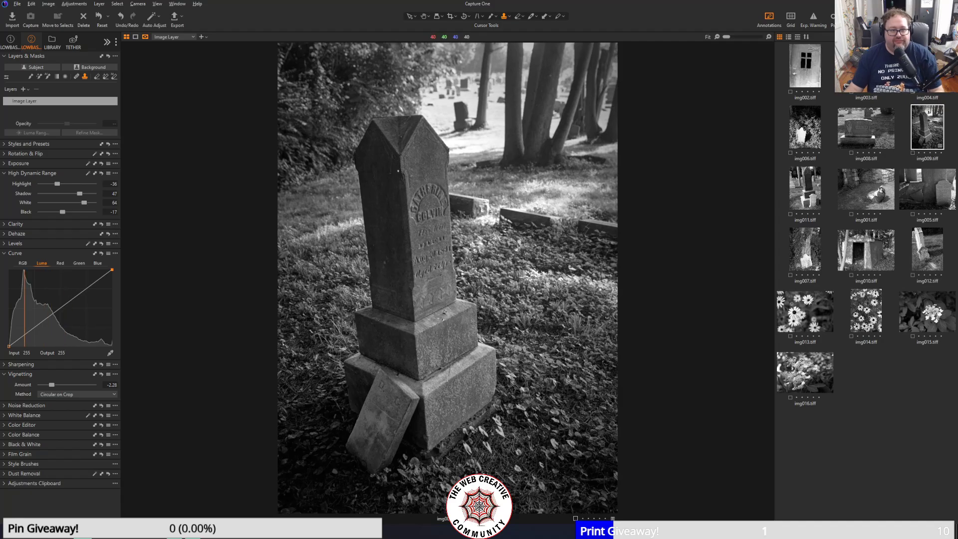
click(34, 68)
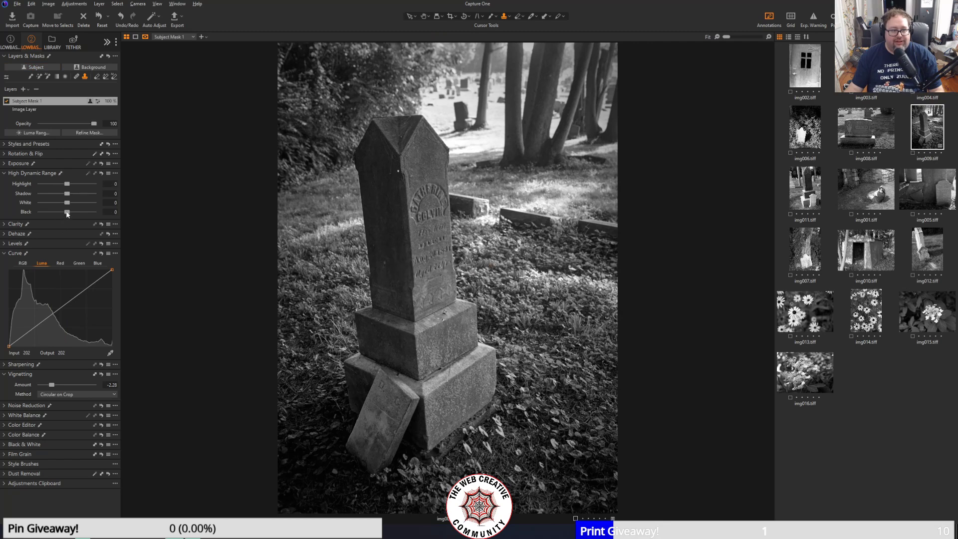
- Set the subject mask's High Dynamic Range to highlight 0, shadow 33 and black -31, and compare before and after
drag(67, 213, 28, 185)
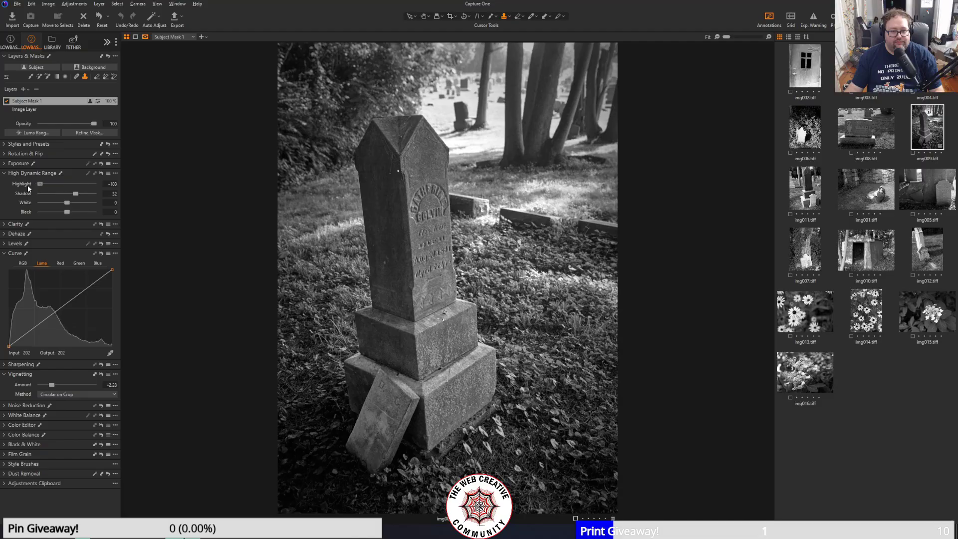
double_click(20, 185)
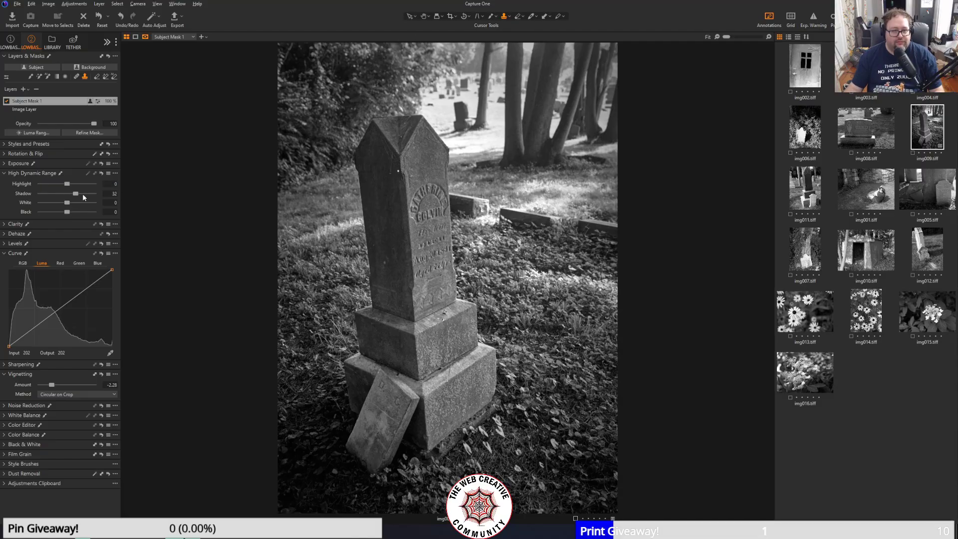
mouse_move(76, 194)
mouse_down()
mouse_move(49, 195)
mouse_move(66, 196)
mouse_move(62, 203)
mouse_up()
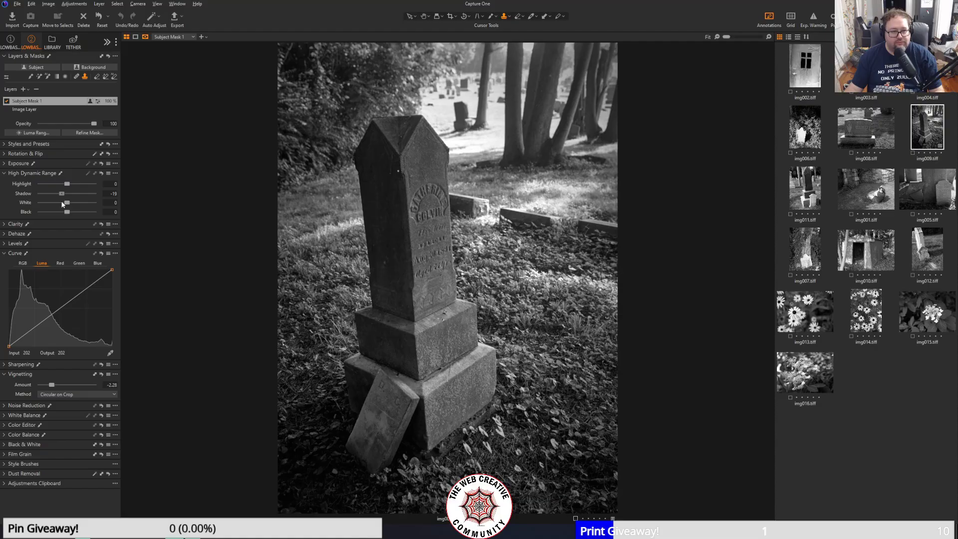
mouse_move(63, 203)
mouse_down()
mouse_move(100, 201)
mouse_move(78, 195)
mouse_up()
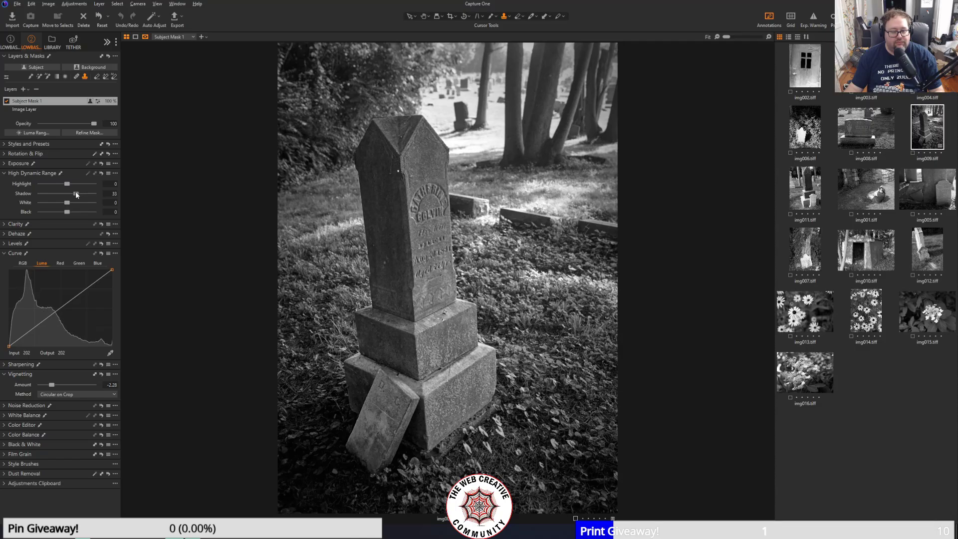
drag(65, 212, 58, 213)
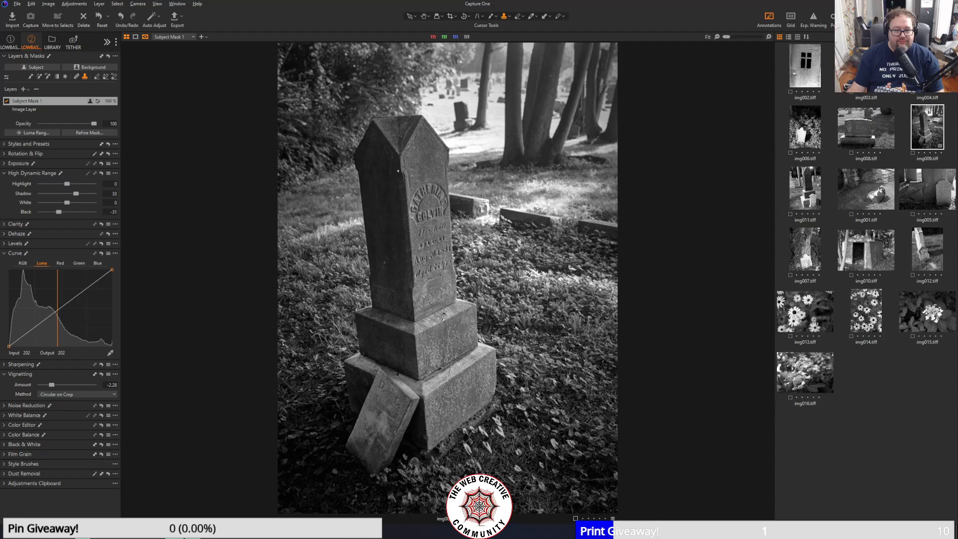
key(y)
drag(447, 277, 173, 276)
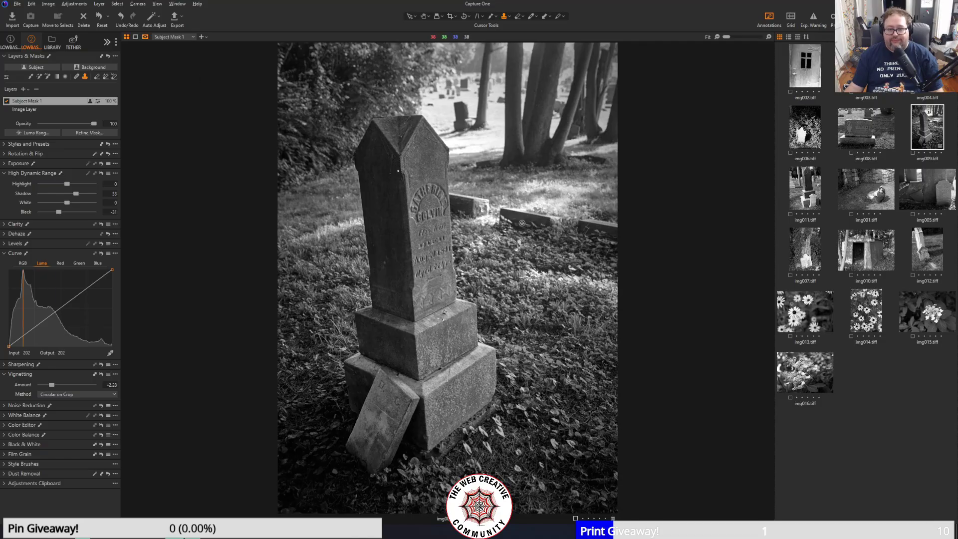
- Enlarge the clone brush and clone out the white spot on the gravestone's upper edge, sampling the dark stone just below it
scroll(476, 188, up, 3)
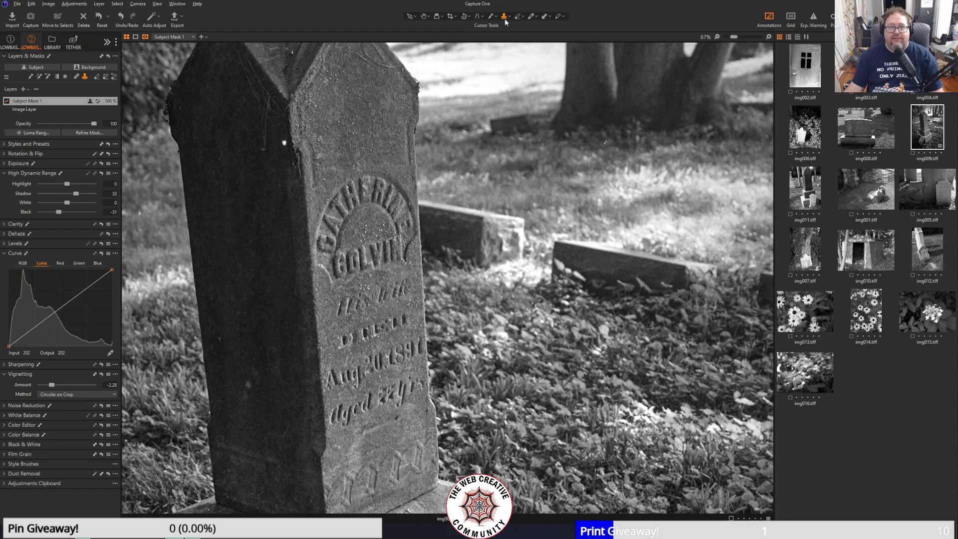
click(22, 110)
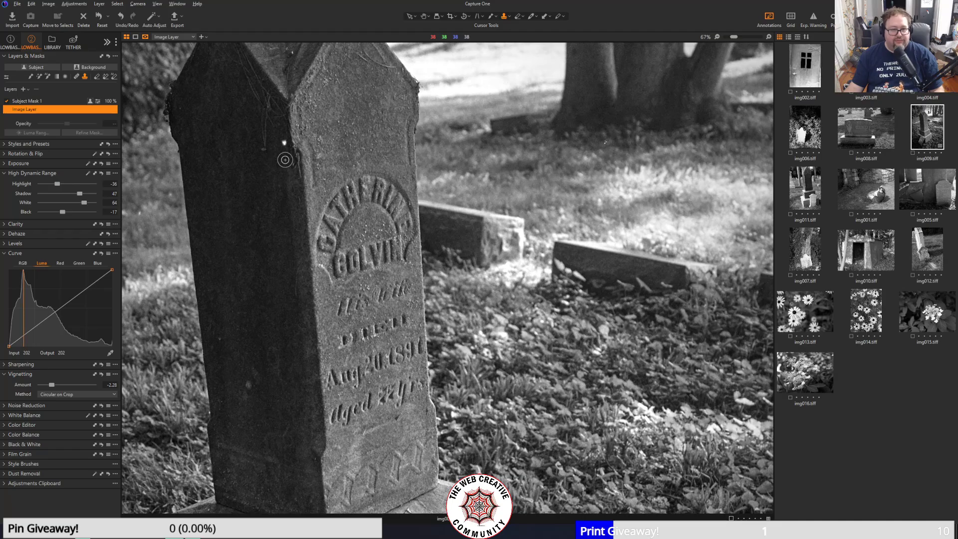
right_click(269, 175)
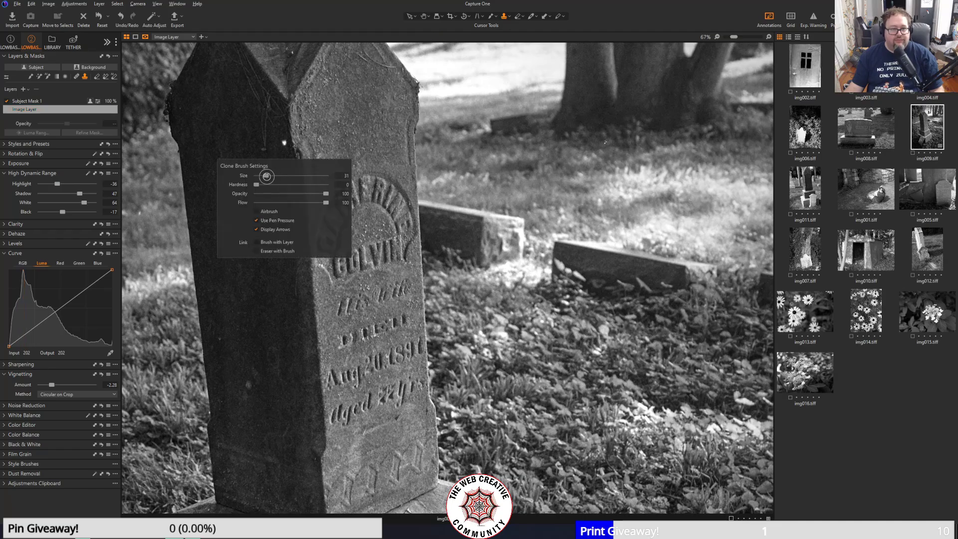
drag(264, 175, 266, 176)
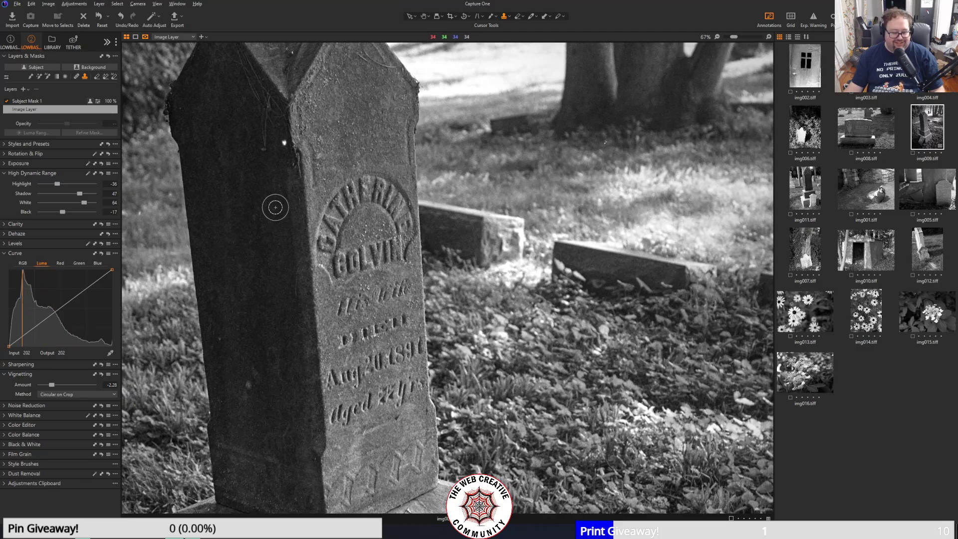
alt+click(260, 187)
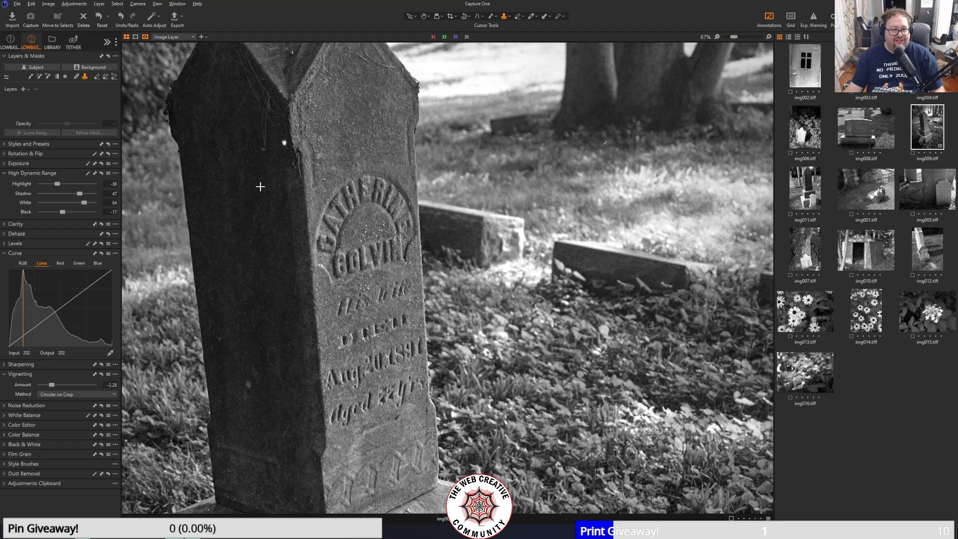
click(284, 142)
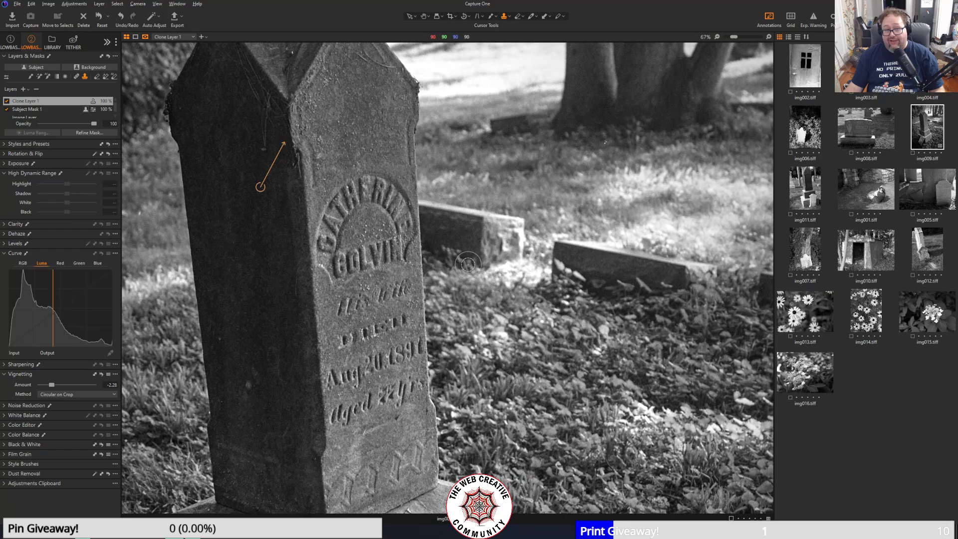
scroll(325, 185, down, 3)
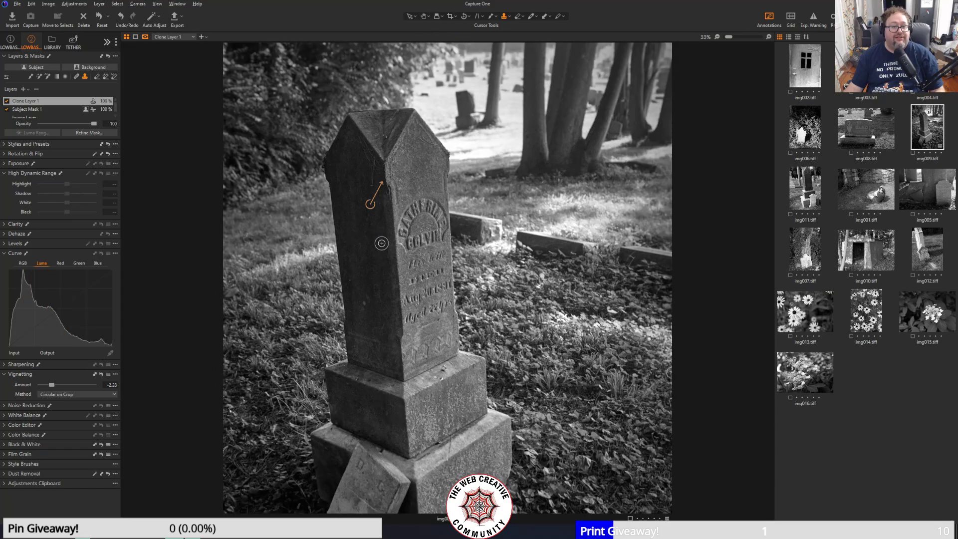
- Start an image export and browse for its destination to Pictures > Hudson City + Chestnut Hill 8-3-25 > 120 Film > Converted
click(175, 18)
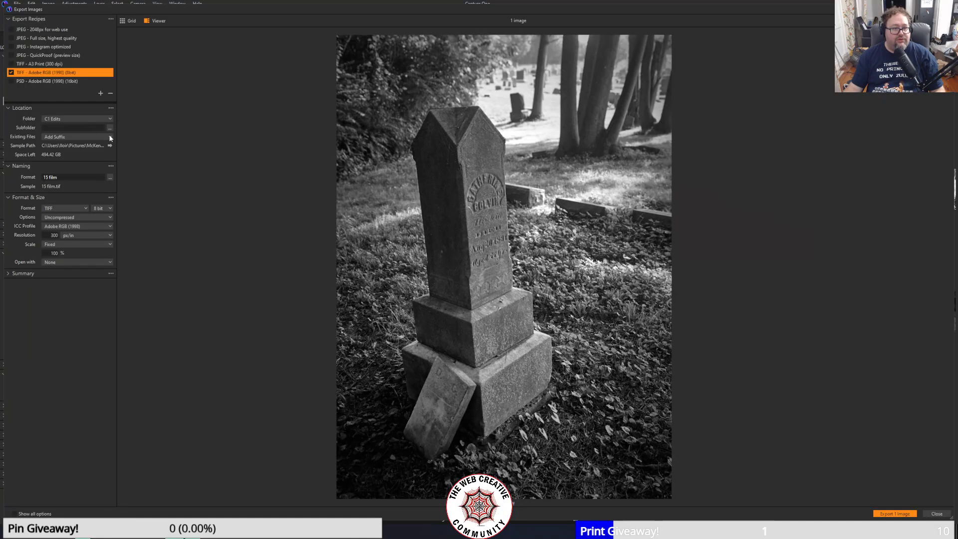
click(110, 119)
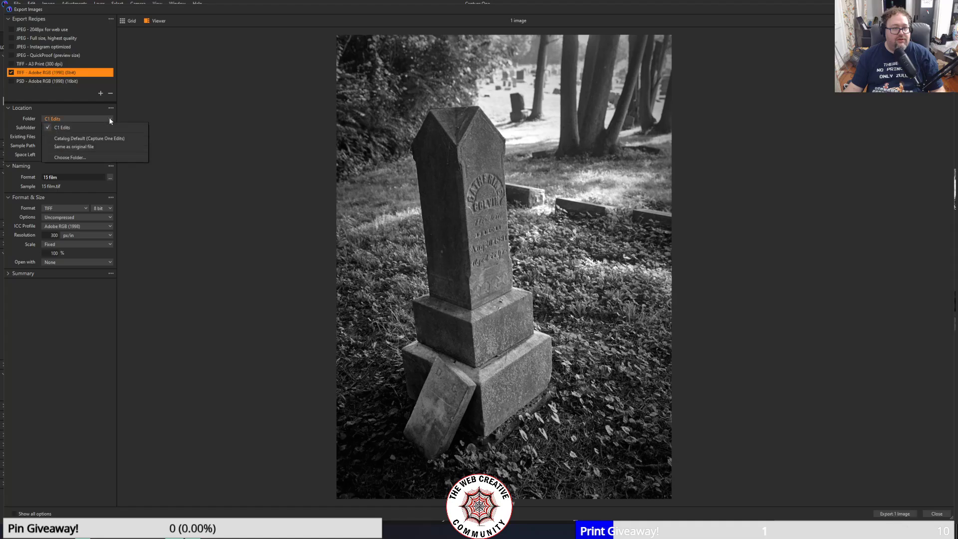
click(97, 157)
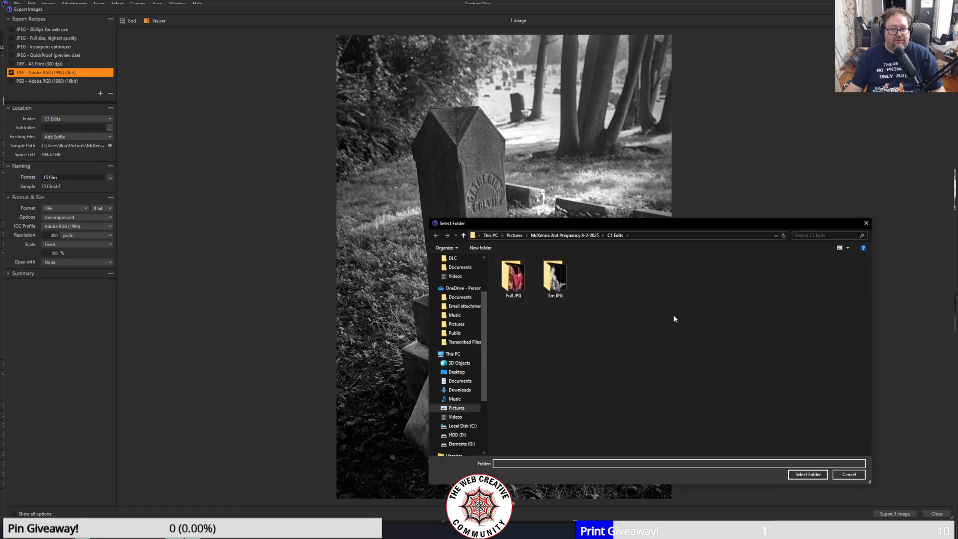
click(515, 235)
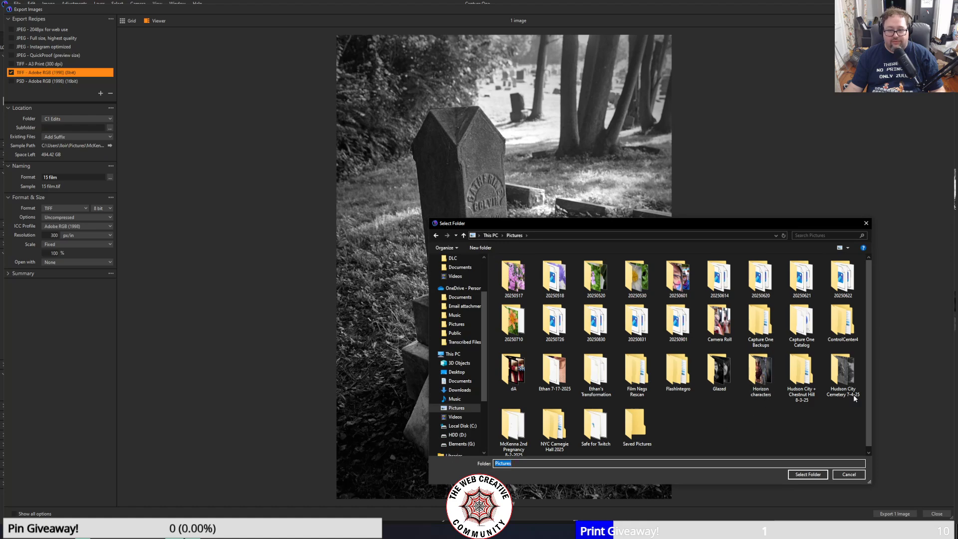
double_click(802, 374)
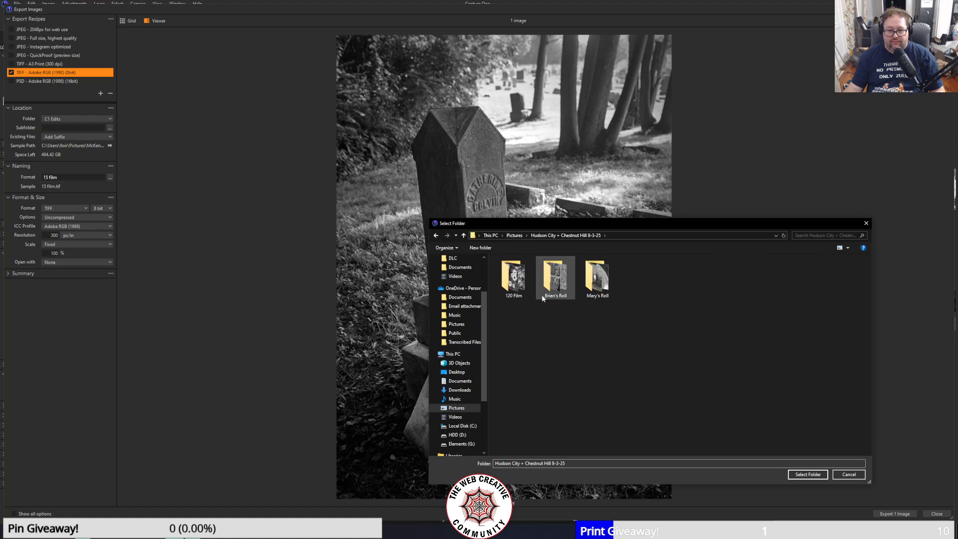
double_click(523, 276)
double_click(522, 288)
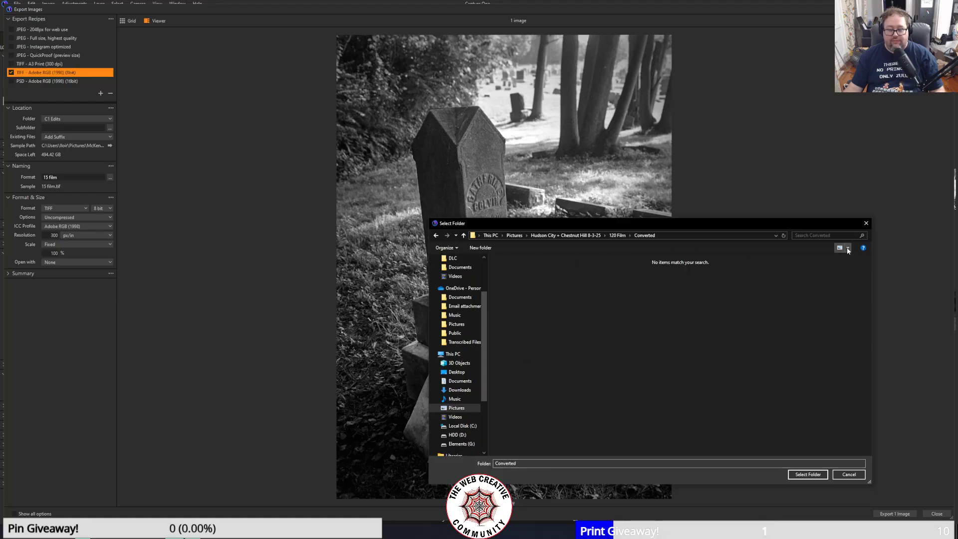
- Create a folder named C1 Edits inside Converted and choose it as the export location
click(490, 248)
text(C)
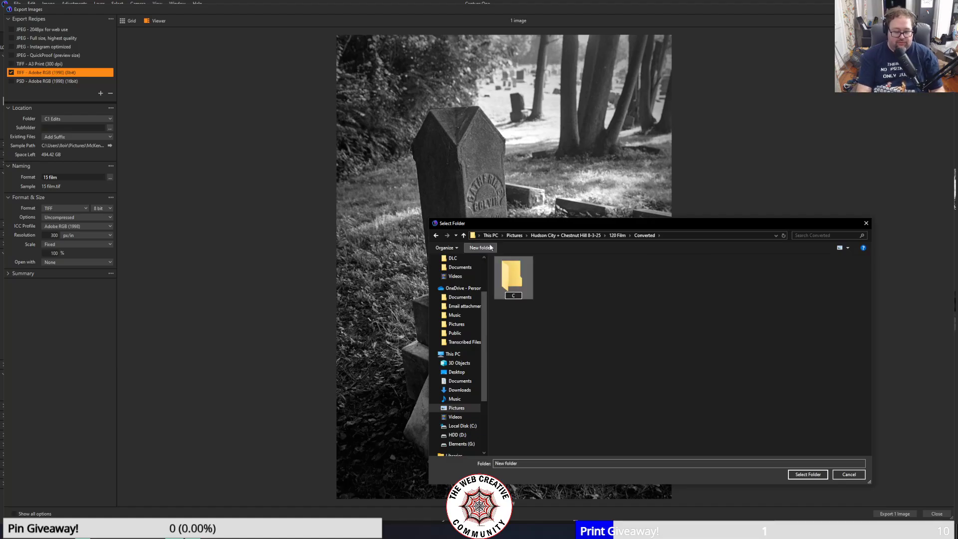
text(1 Edits)
key(Return)
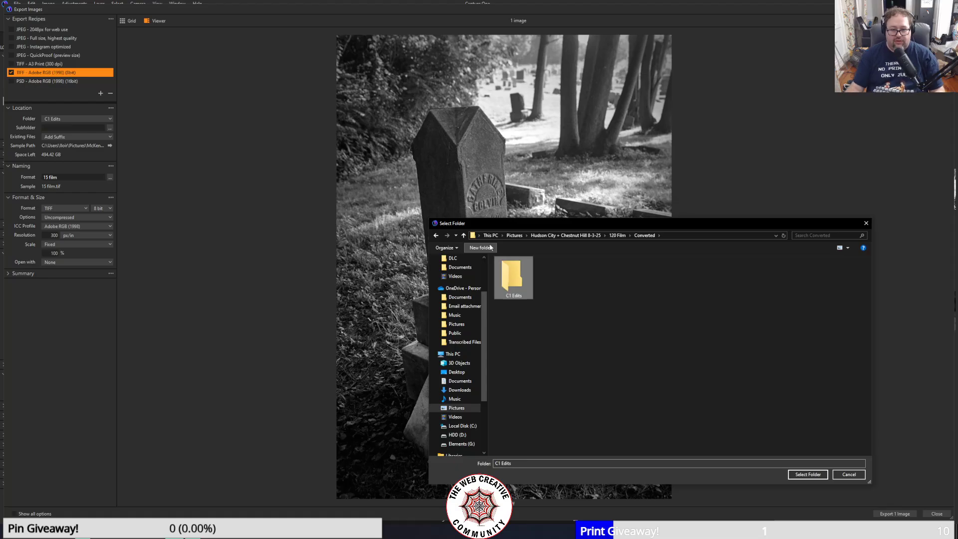
click(805, 474)
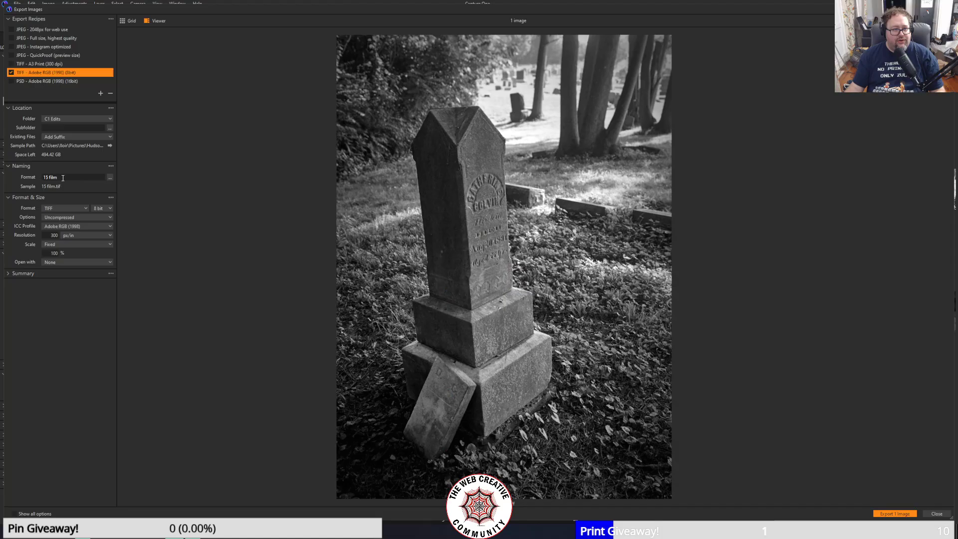
- Set the export file name to 009 and export the gravestone image as an 8-bit TIFF
drag(63, 177, 20, 174)
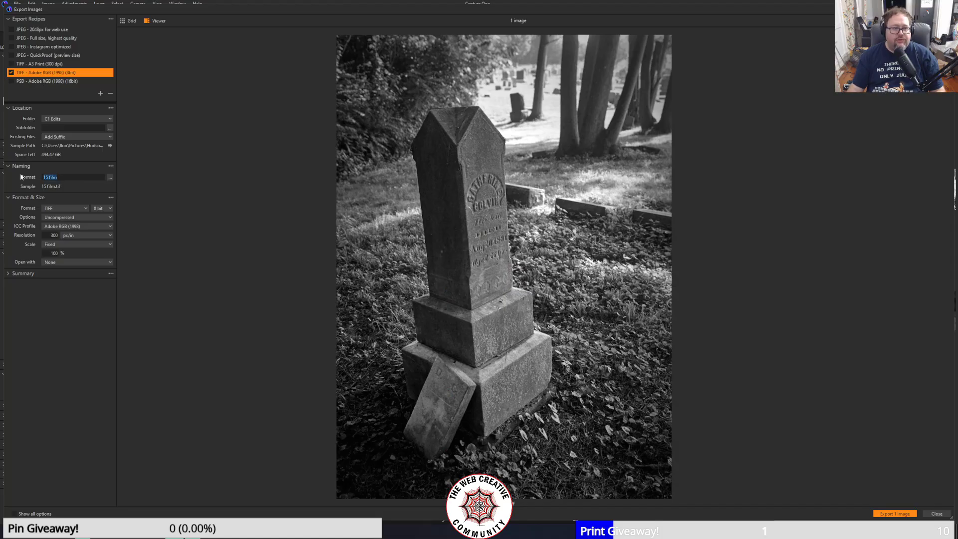
text(009)
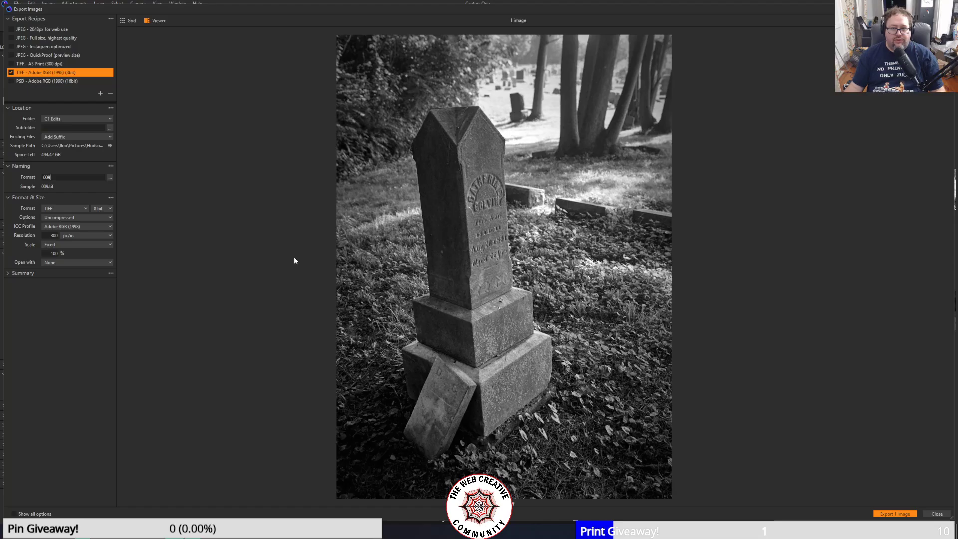
click(892, 514)
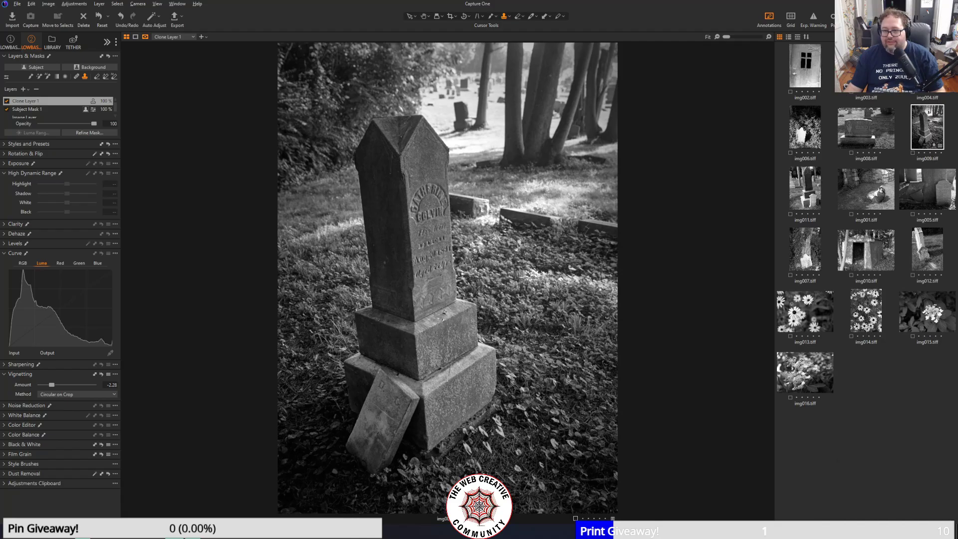
- Open img001.tiff and set Highlight to -17, White to -71, Shadow to 14 and the vignetting amount to -1.46
click(880, 191)
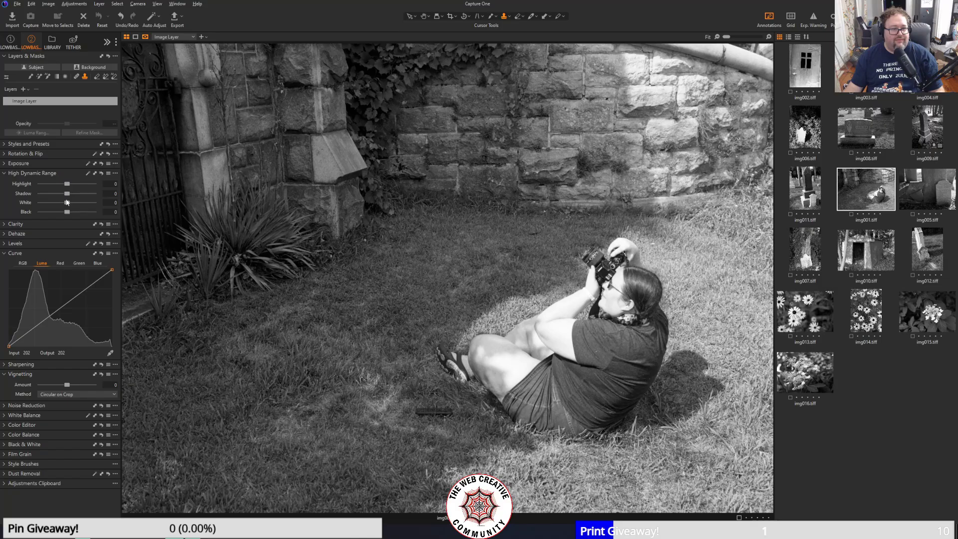
mouse_move(67, 184)
mouse_down()
mouse_move(37, 185)
mouse_move(63, 189)
mouse_up()
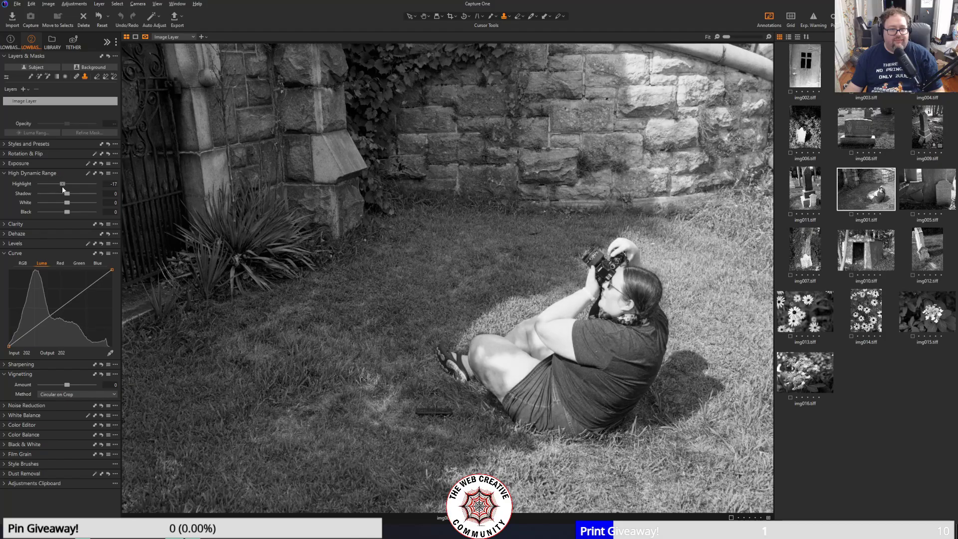
mouse_move(67, 202)
mouse_down()
mouse_move(11, 196)
mouse_move(51, 204)
mouse_up()
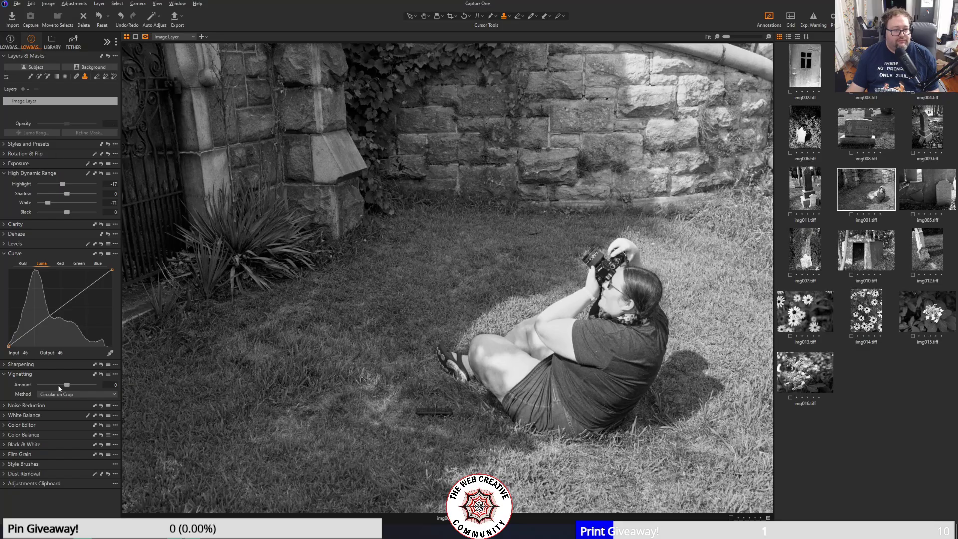
drag(67, 386, 57, 385)
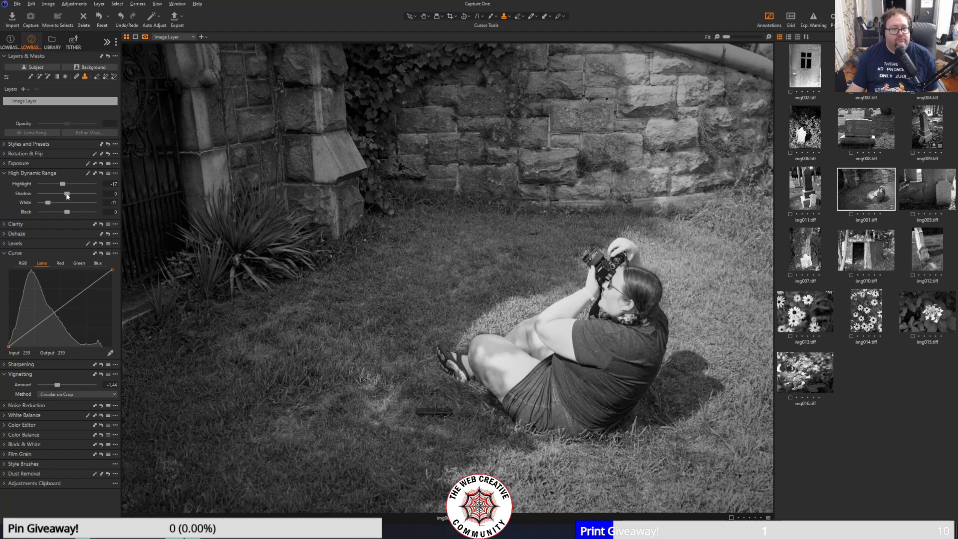
drag(68, 196, 71, 196)
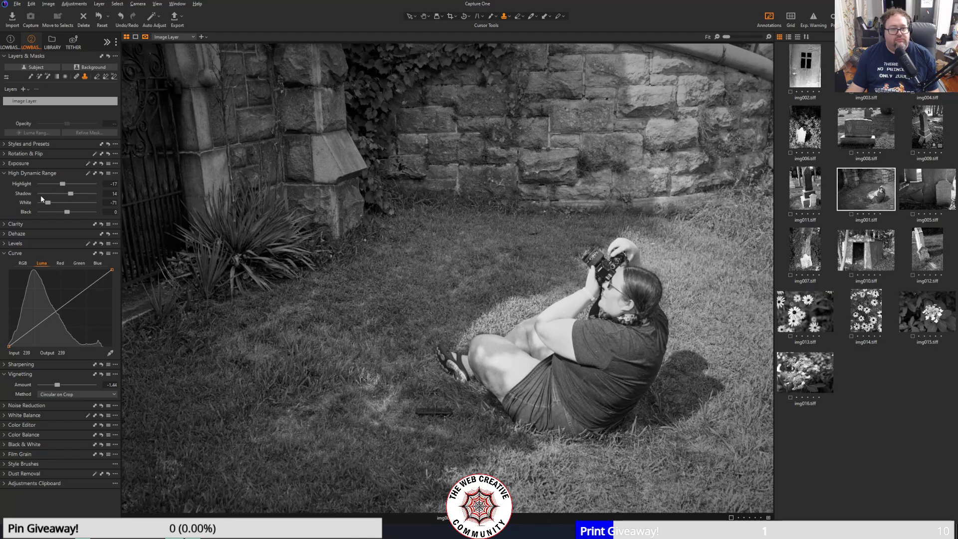
- Refine the wall and grass tones of img001.tiff by setting Highlight to -7 and White to -17
mouse_move(60, 186)
mouse_down()
mouse_move(7, 185)
mouse_move(64, 188)
mouse_up()
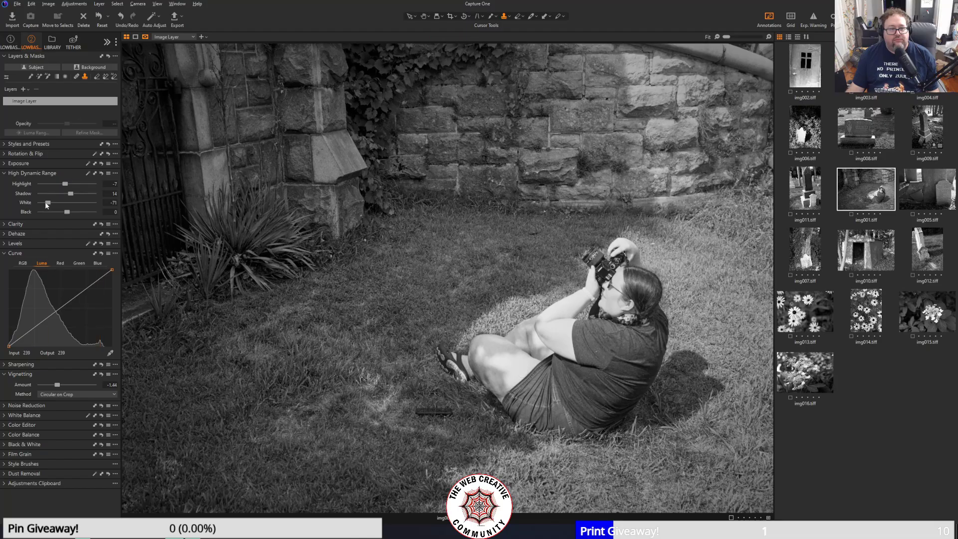
drag(45, 202, 45, 202)
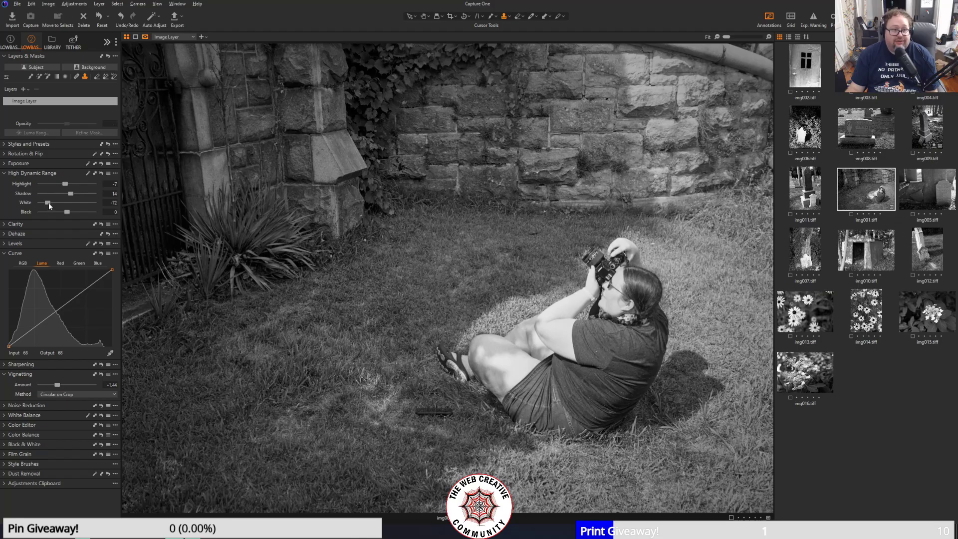
mouse_move(48, 203)
mouse_down()
mouse_move(109, 197)
mouse_move(50, 202)
mouse_move(58, 207)
mouse_up()
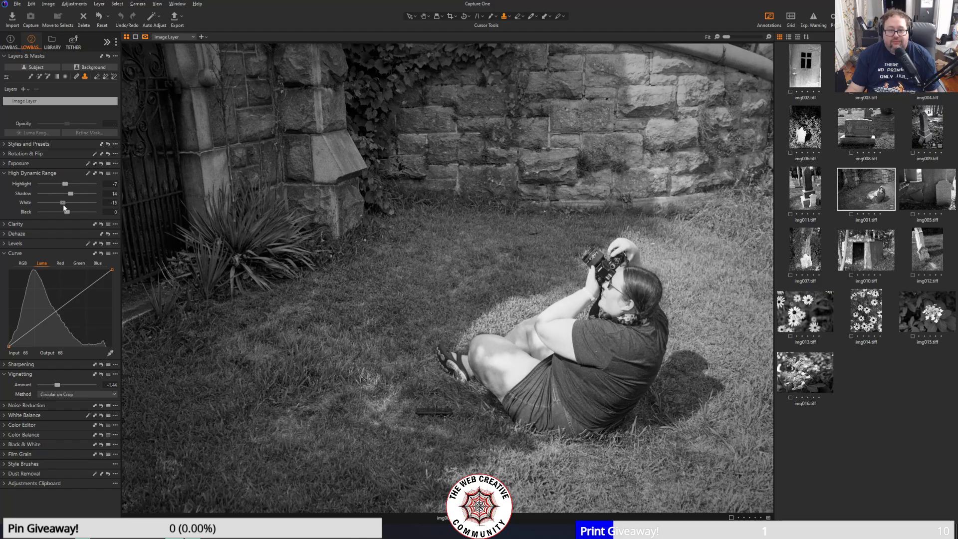
drag(64, 207, 63, 207)
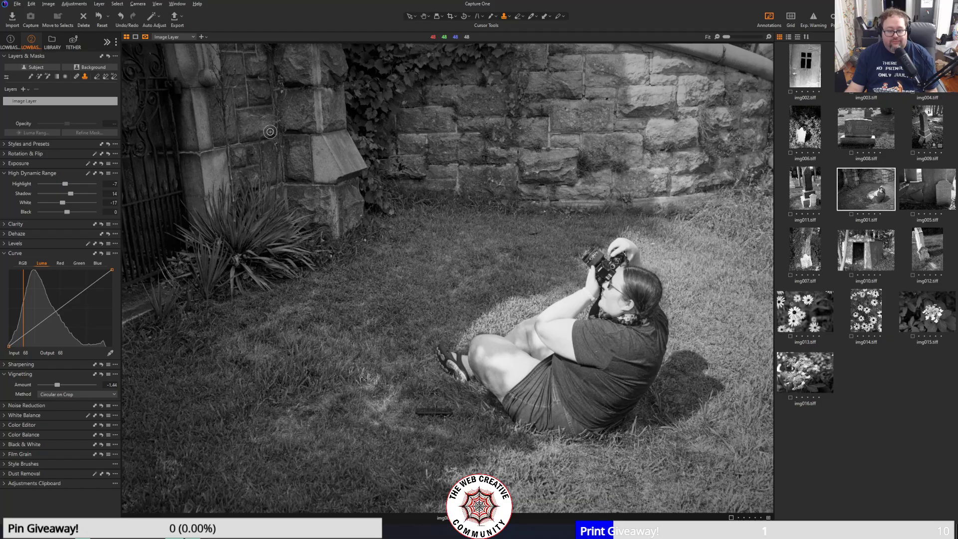
- Compare the seated photographer image before and after its edits, sweeping the split divider across the whole frame
key(y)
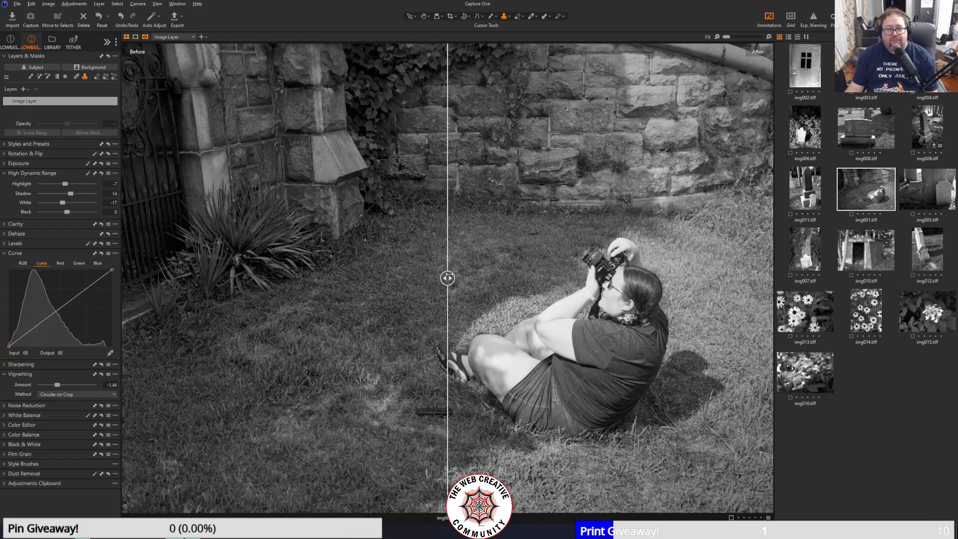
drag(448, 278, 845, 277)
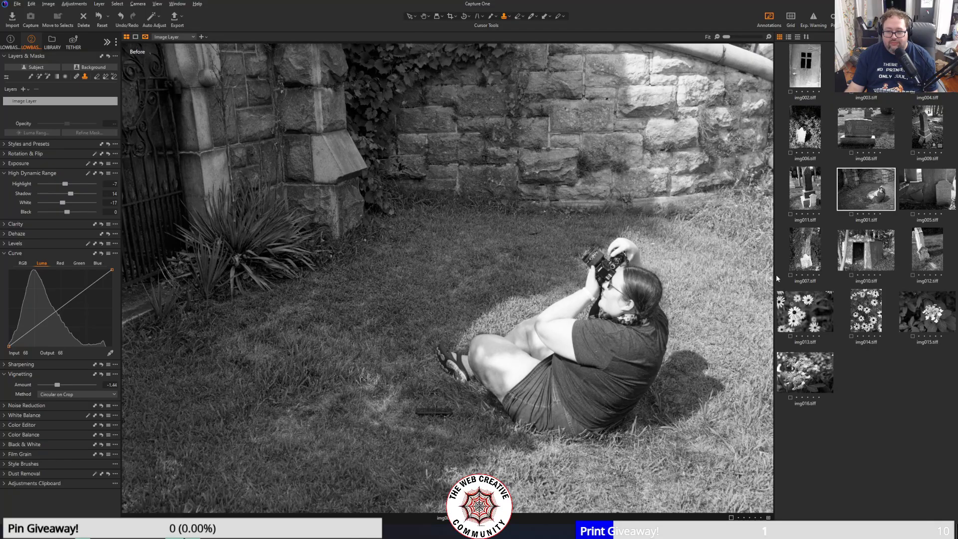
drag(776, 274, 55, 213)
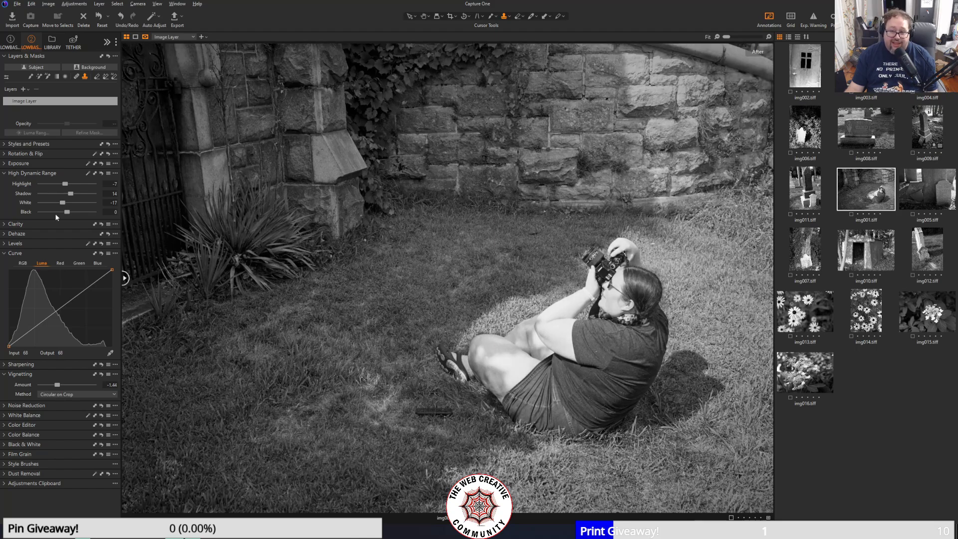
drag(55, 214, 47, 185)
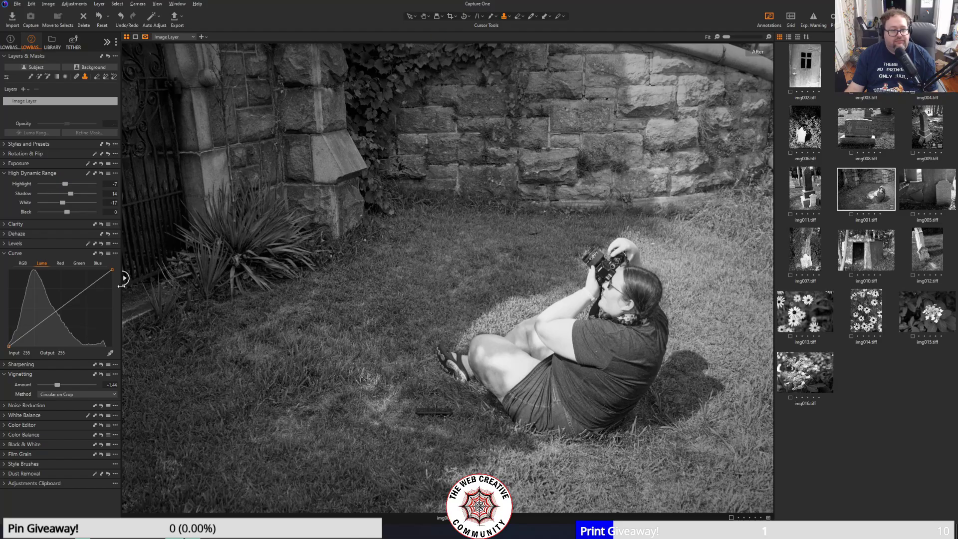
- Weaken the vignetting amount to -0.44 and set Highlight to -19 on img001.tiff
drag(59, 384, 67, 385)
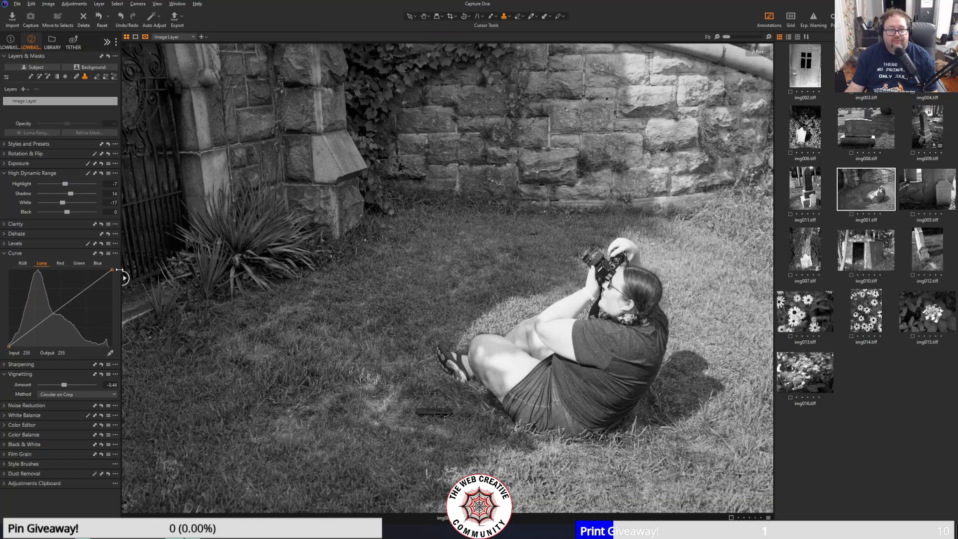
drag(119, 269, 2, 352)
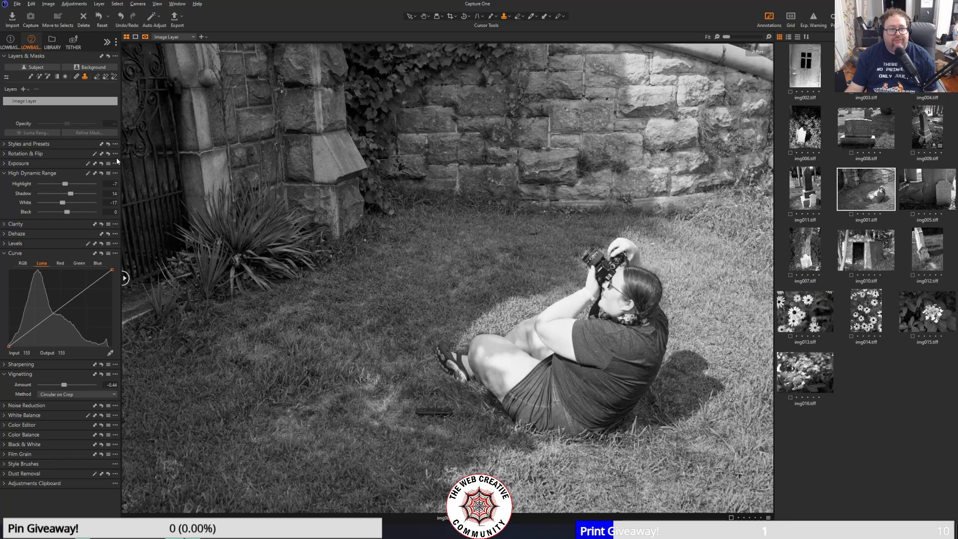
drag(64, 186, 60, 186)
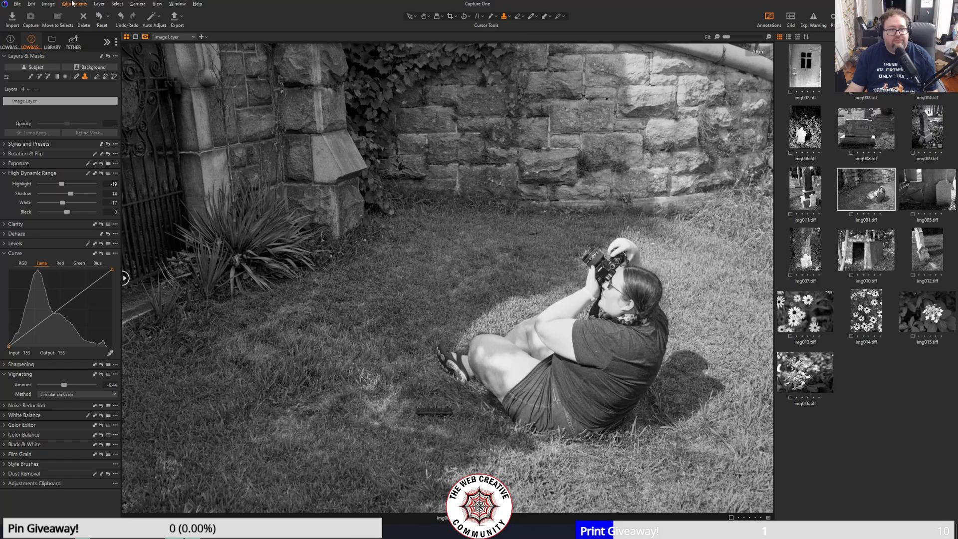
- Export the edited img001.tiff to the C1 Edits folder as an 8-bit TIFF named 001
click(175, 19)
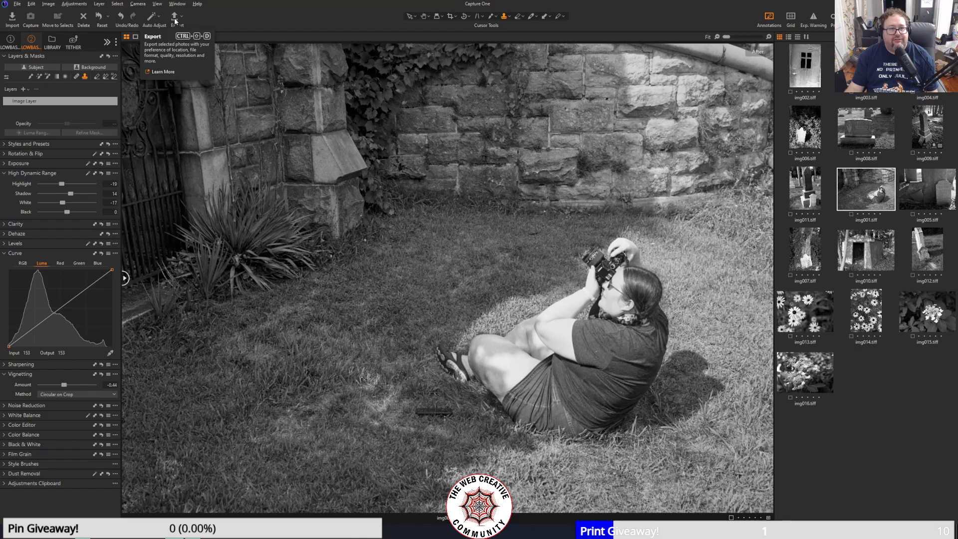
drag(63, 177, 2, 166)
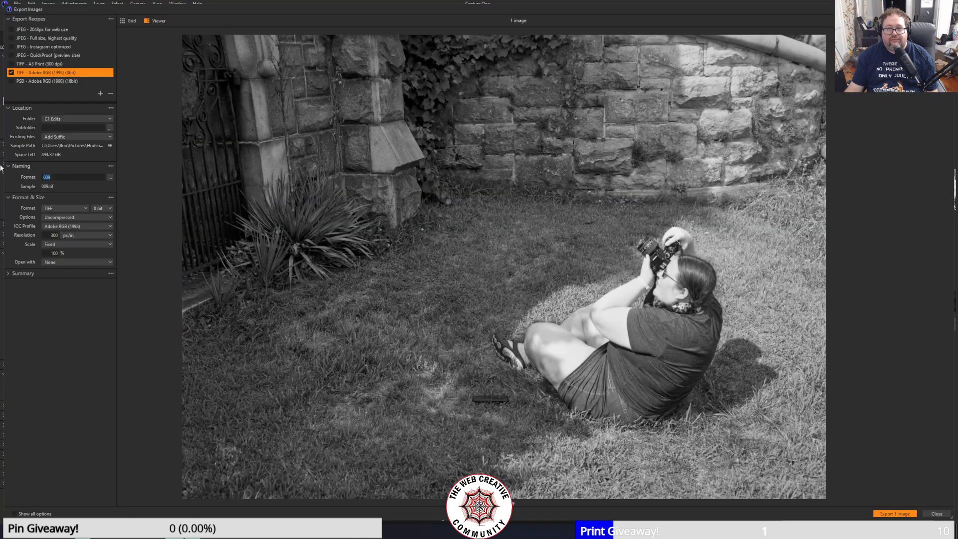
text(001)
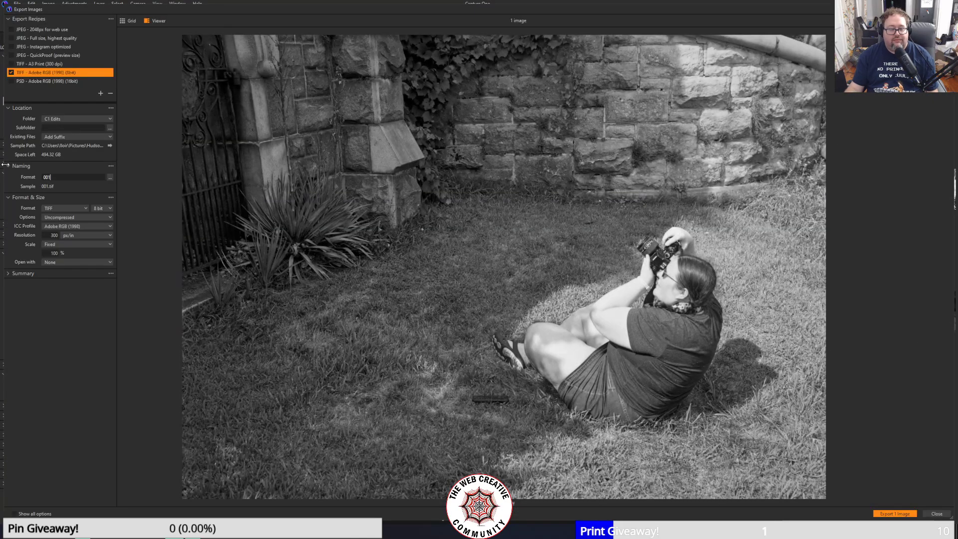
click(894, 513)
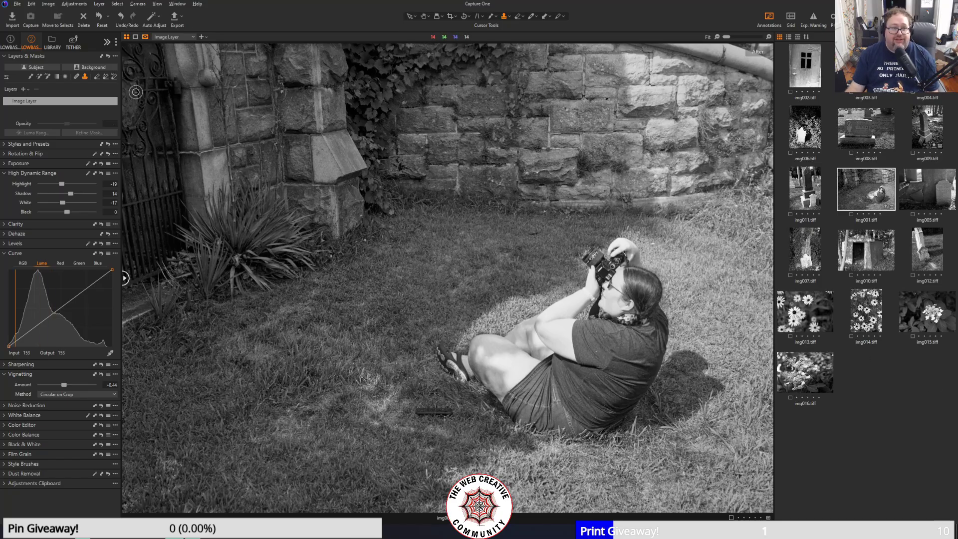
- Open the August 12, 2025 7:46:54 PM import from the catalog's recent imports and select the pointed-arch gravestone photo img003.tiff
click(52, 41)
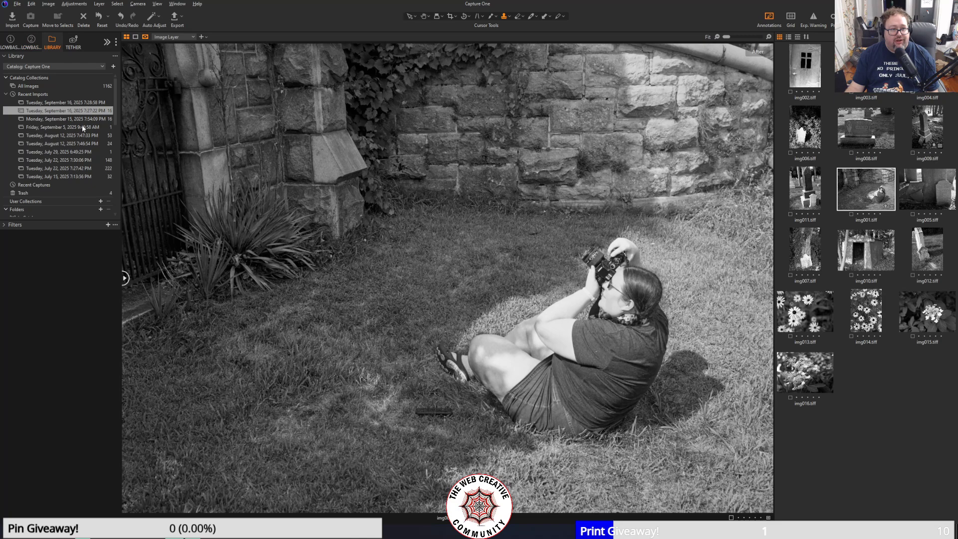
click(64, 143)
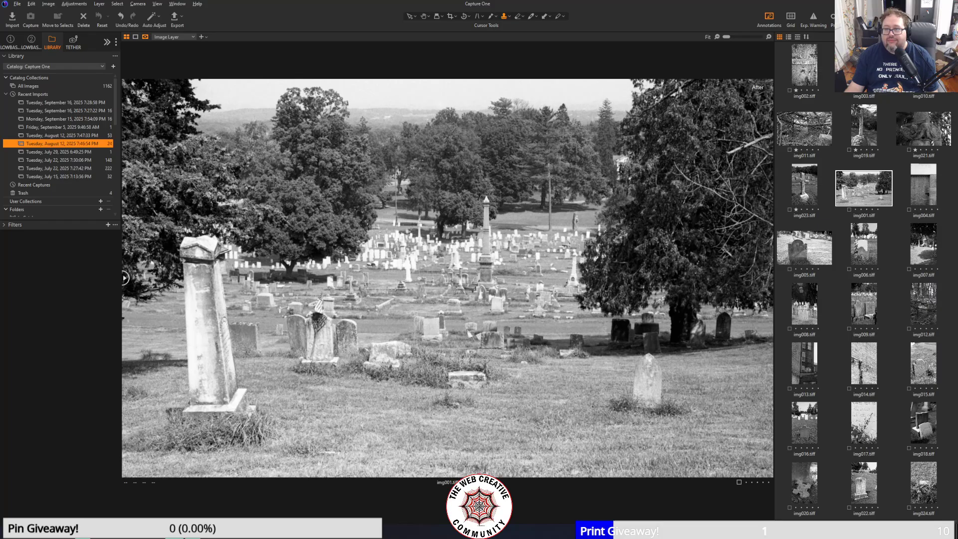
click(864, 65)
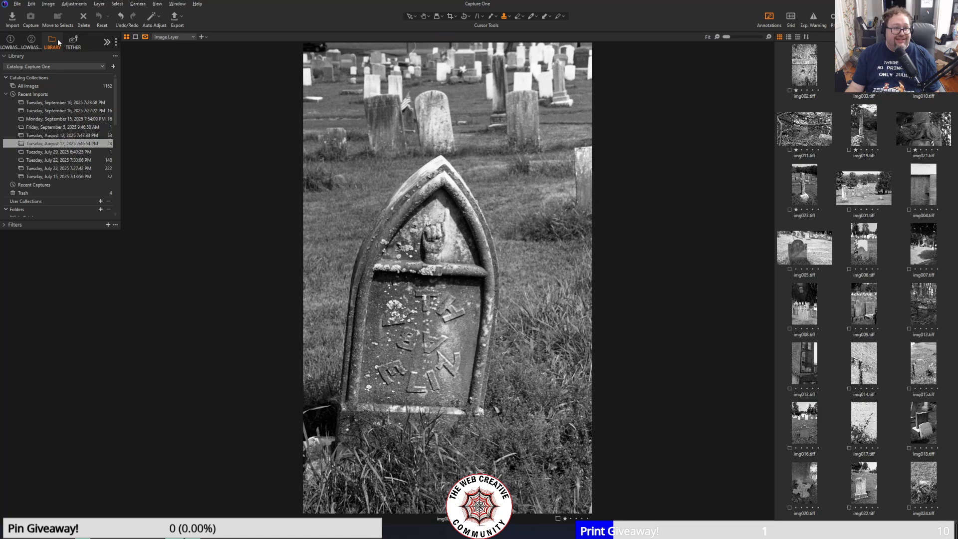
- Set Shadow to 54 and Highlight to -13 on the pointed-arch gravestone photo
click(31, 40)
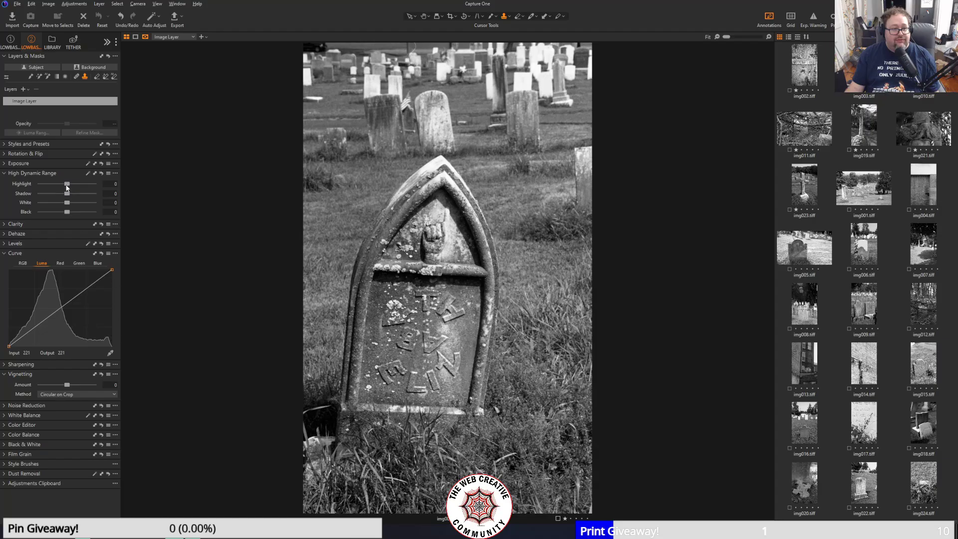
drag(67, 194, 79, 194)
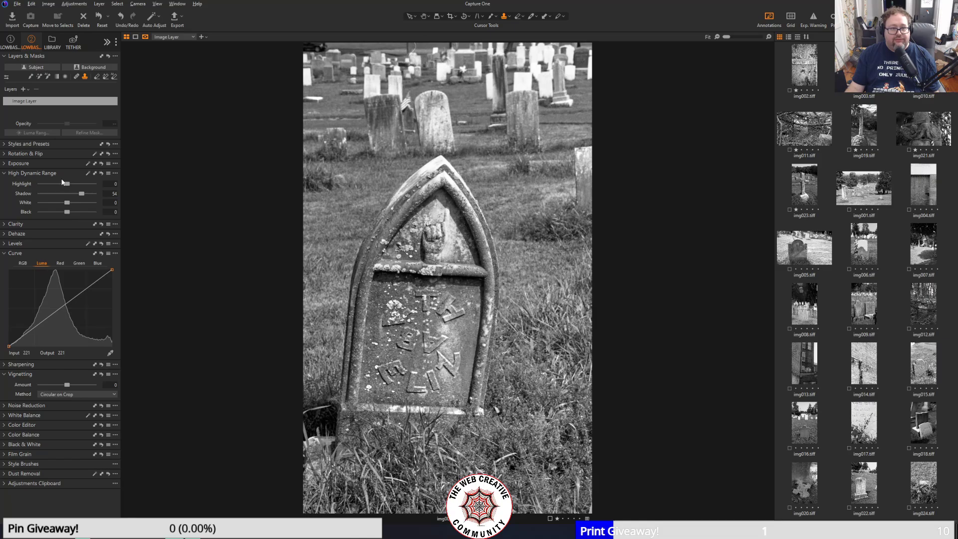
drag(67, 185, 64, 184)
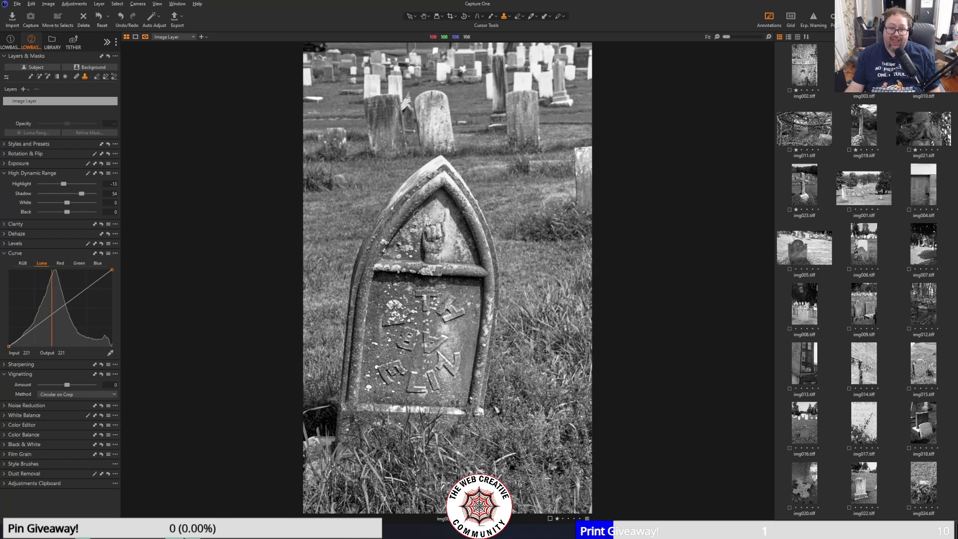
- Check the gravestone detail up close and reset its Highlight adjustment to 0
scroll(452, 249, up, 2)
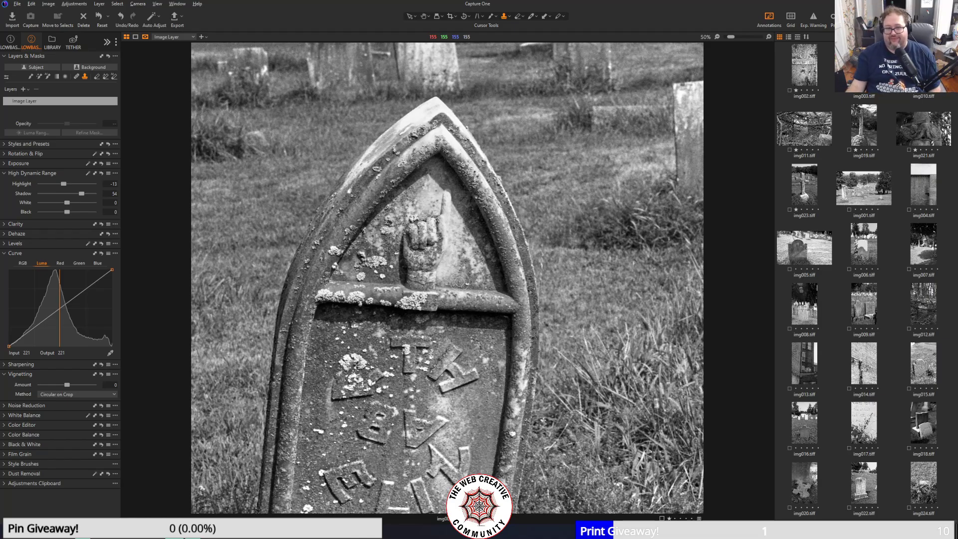
scroll(330, 290, down, 1)
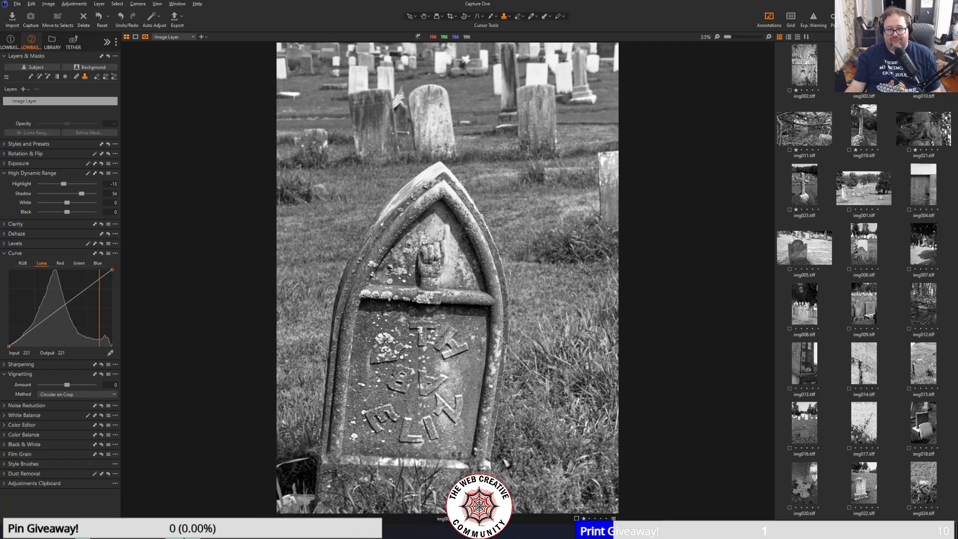
scroll(330, 290, down, 1)
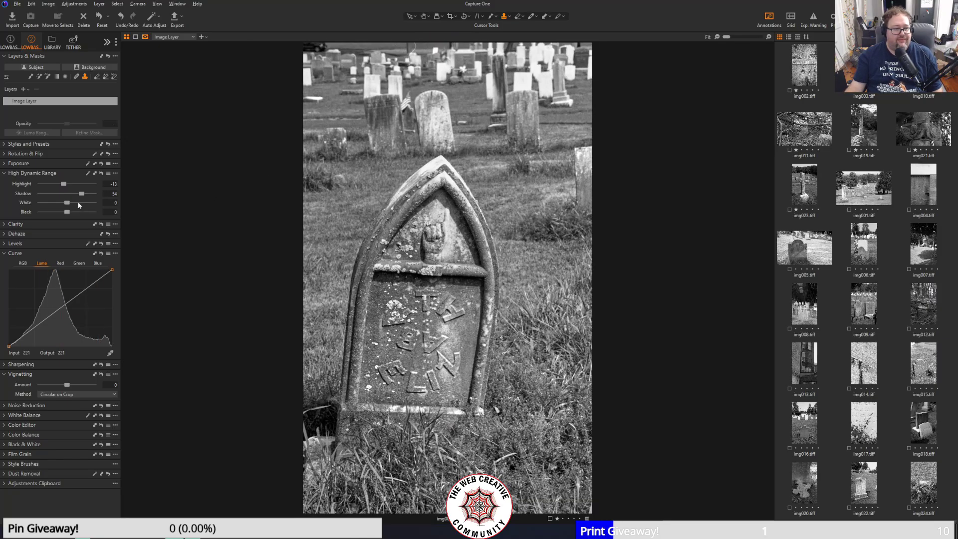
mouse_move(62, 183)
mouse_down()
mouse_move(50, 179)
mouse_move(59, 178)
mouse_up()
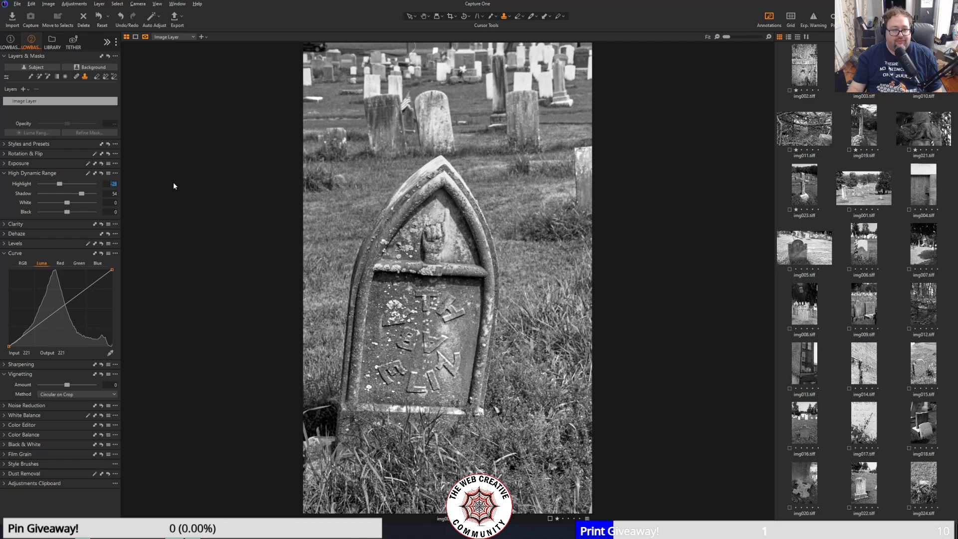
text(0)
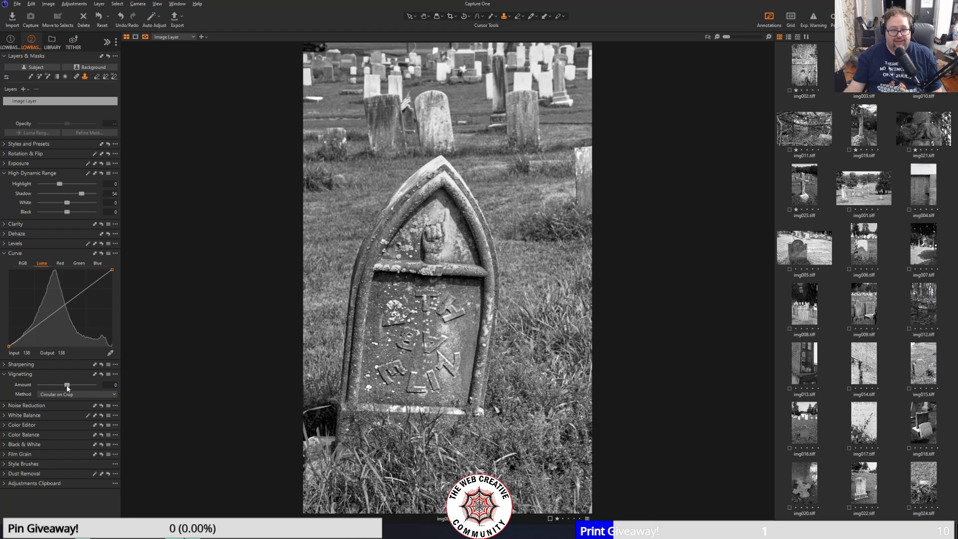
- Darken the gravestone photo's edges with a Circular on Crop vignette, settling on an amount of -1
drag(67, 385, 55, 384)
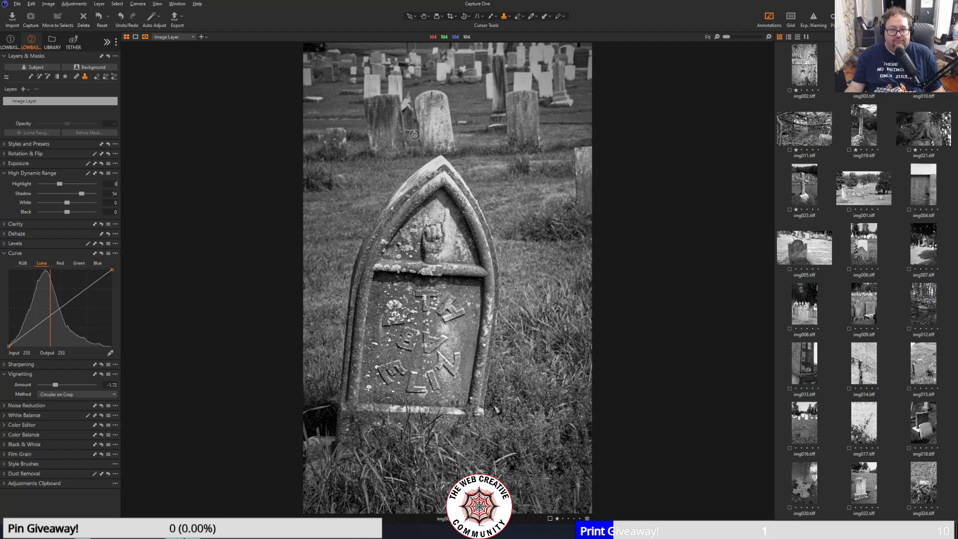
scroll(460, 220, up, 1)
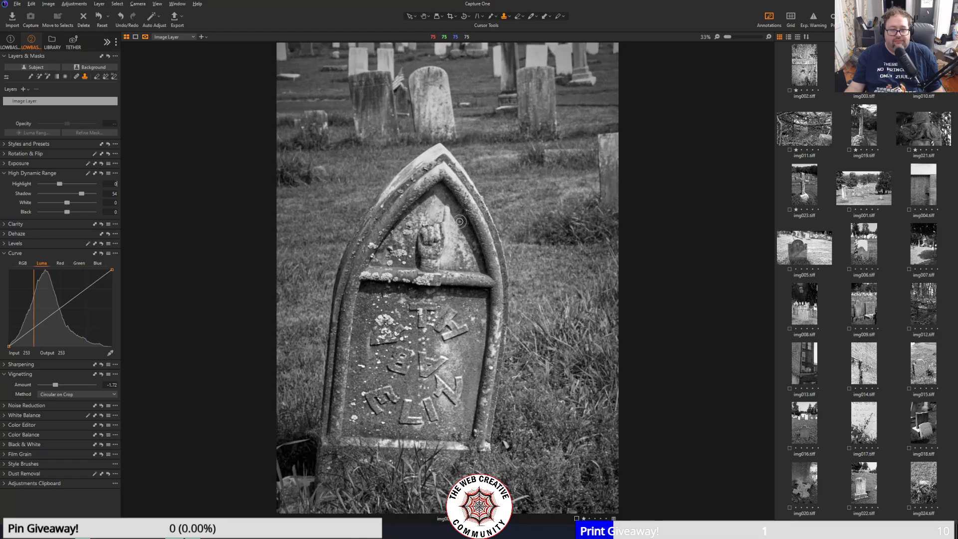
scroll(465, 145, up, 1)
scroll(466, 140, down, 2)
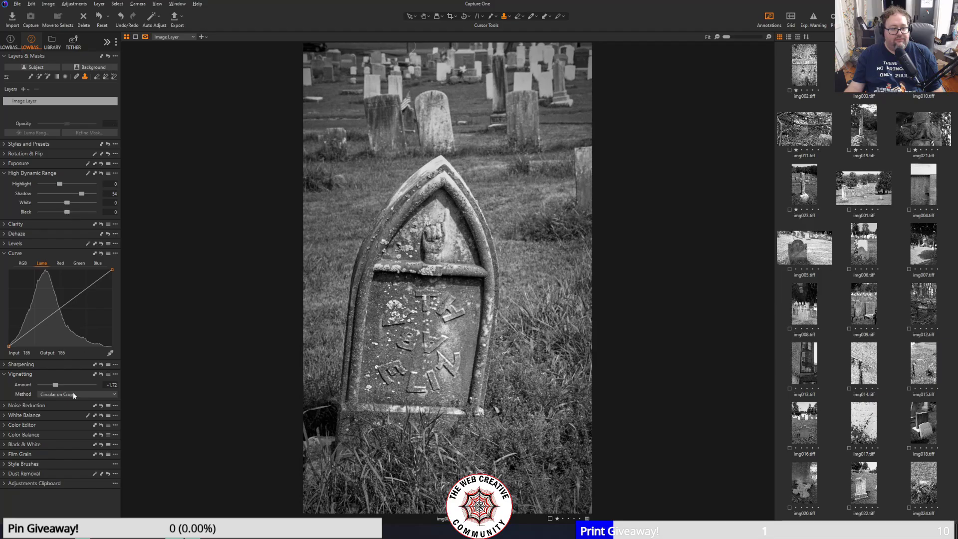
drag(56, 385, 61, 385)
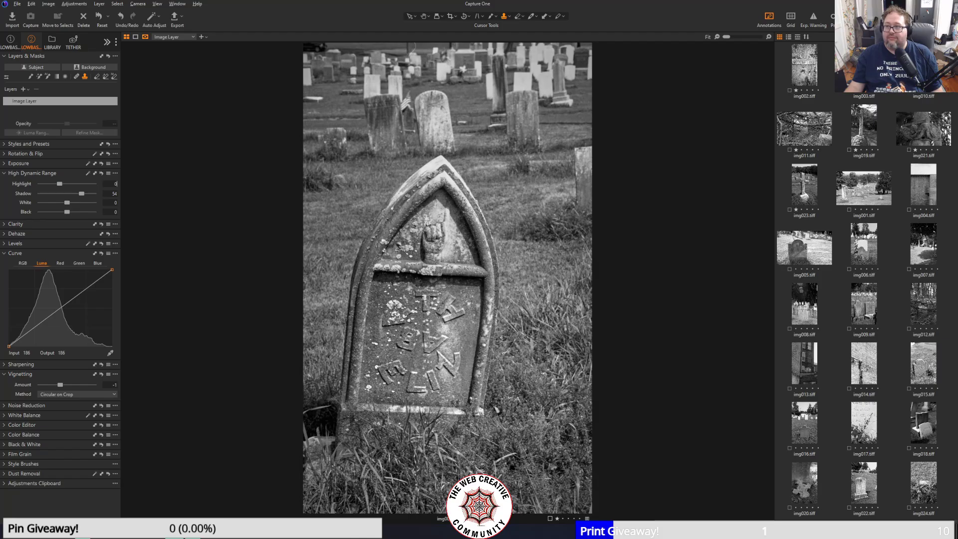
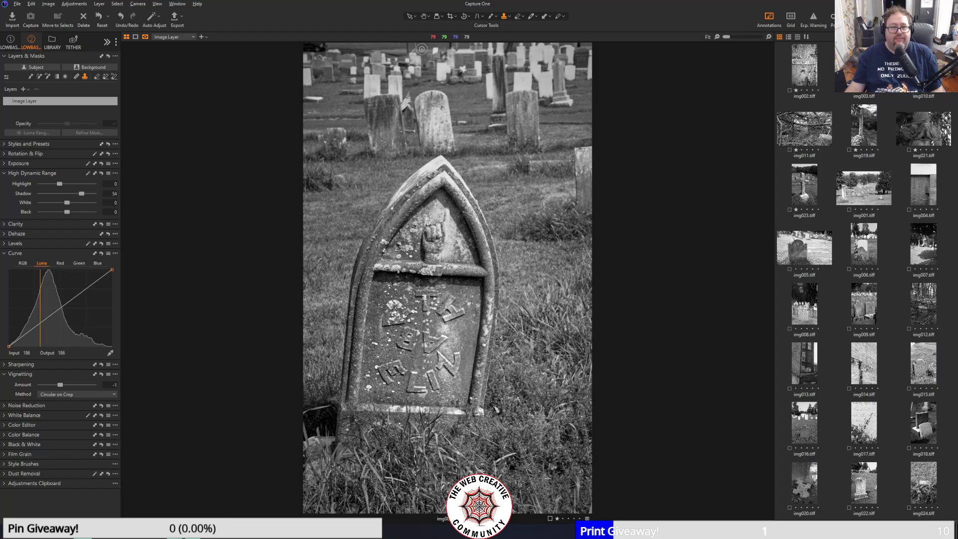
- Create a background mask on the gravestone photo with Shadow -25 and Highlight -100, and strengthen the vignette to -1.99
click(88, 68)
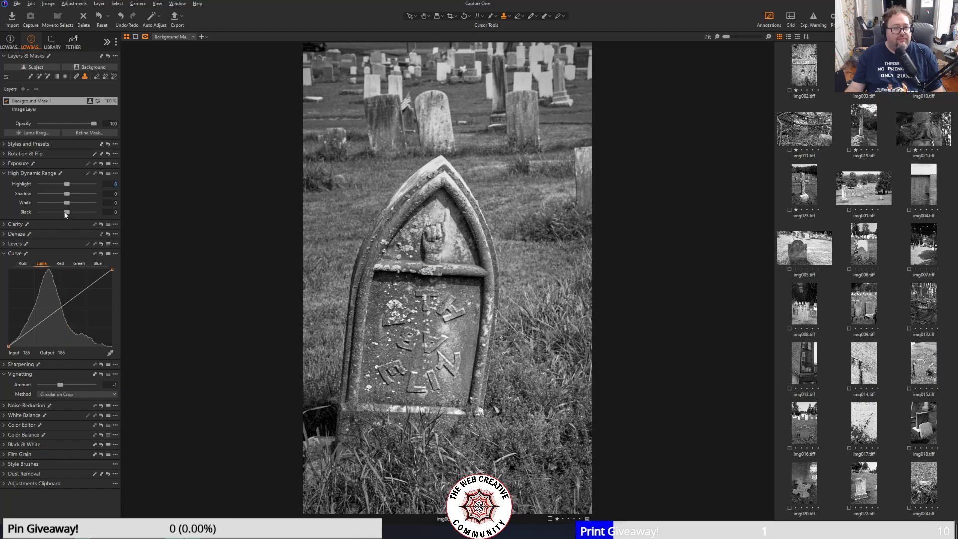
mouse_move(66, 212)
mouse_down()
mouse_move(45, 212)
mouse_move(100, 212)
mouse_move(1, 220)
mouse_move(82, 223)
mouse_move(66, 220)
mouse_up()
mouse_move(70, 193)
mouse_down()
mouse_move(8, 197)
mouse_move(60, 203)
mouse_up()
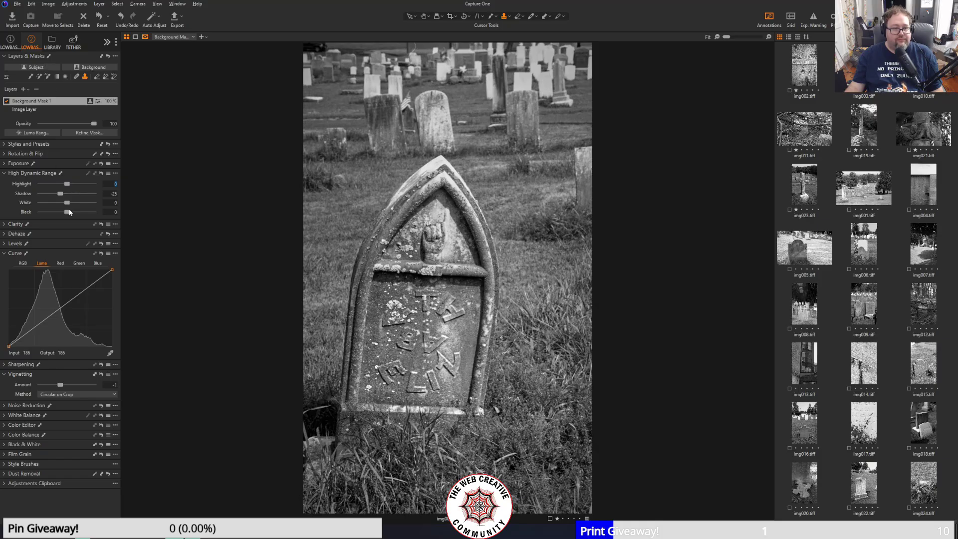
drag(68, 183, 5, 186)
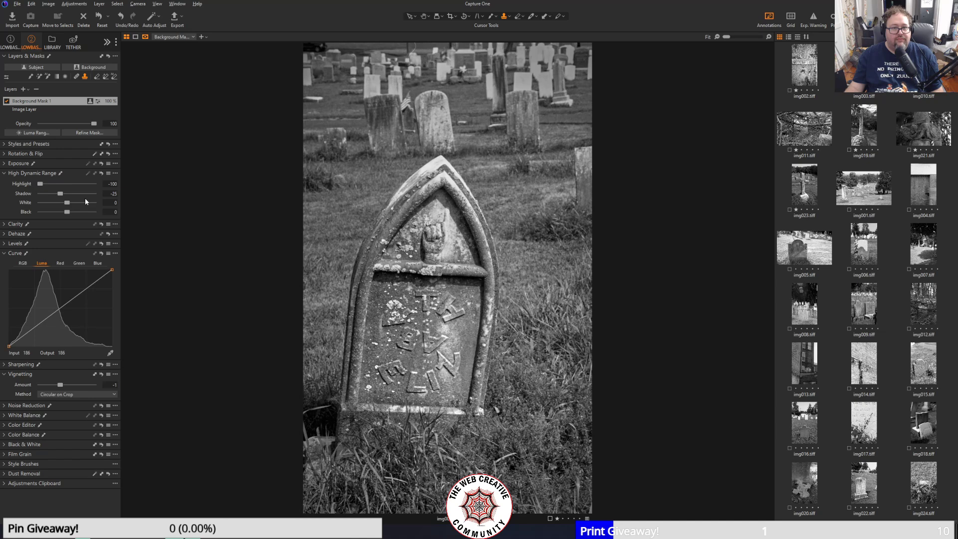
drag(60, 387, 55, 385)
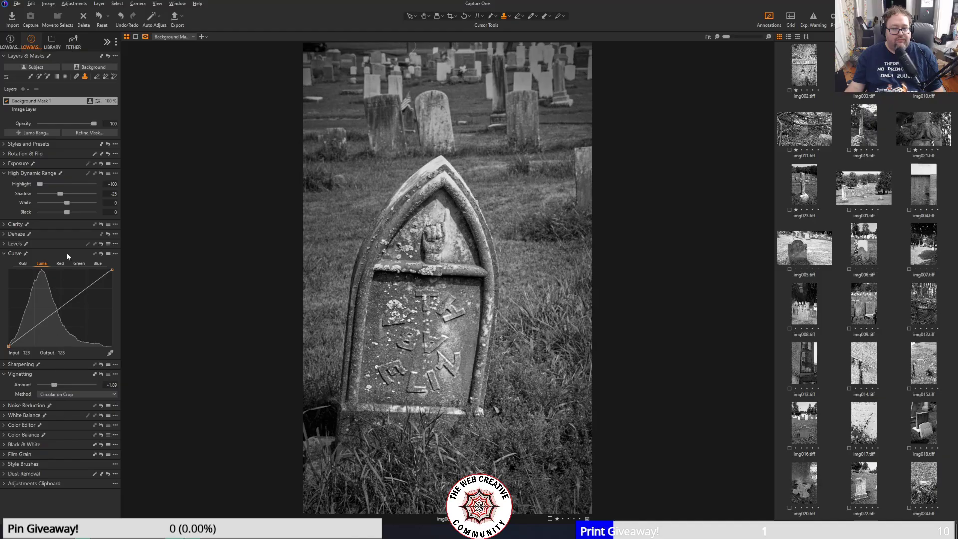
- Create a subject mask for the gravestone and set its Highlight to 31
click(34, 68)
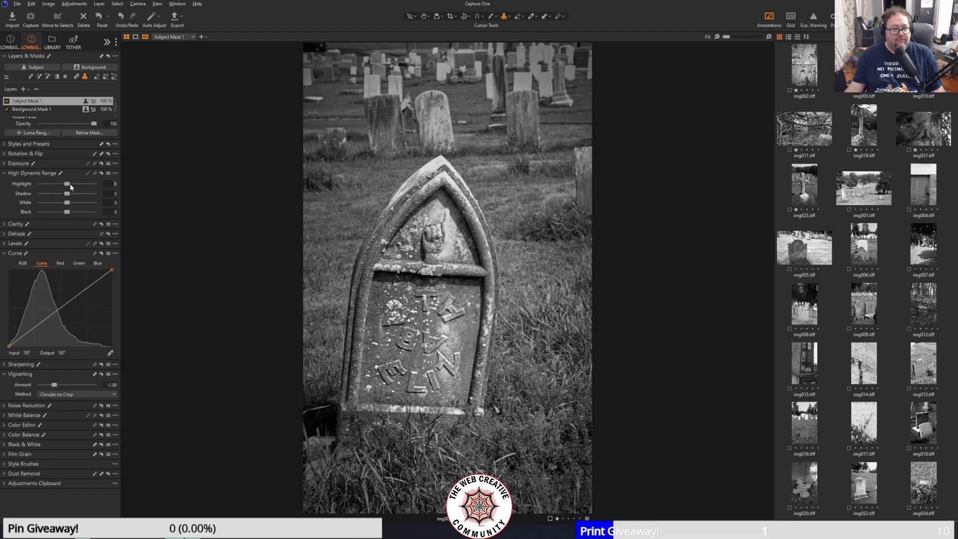
mouse_move(69, 184)
mouse_down()
mouse_move(92, 184)
mouse_move(79, 185)
mouse_up()
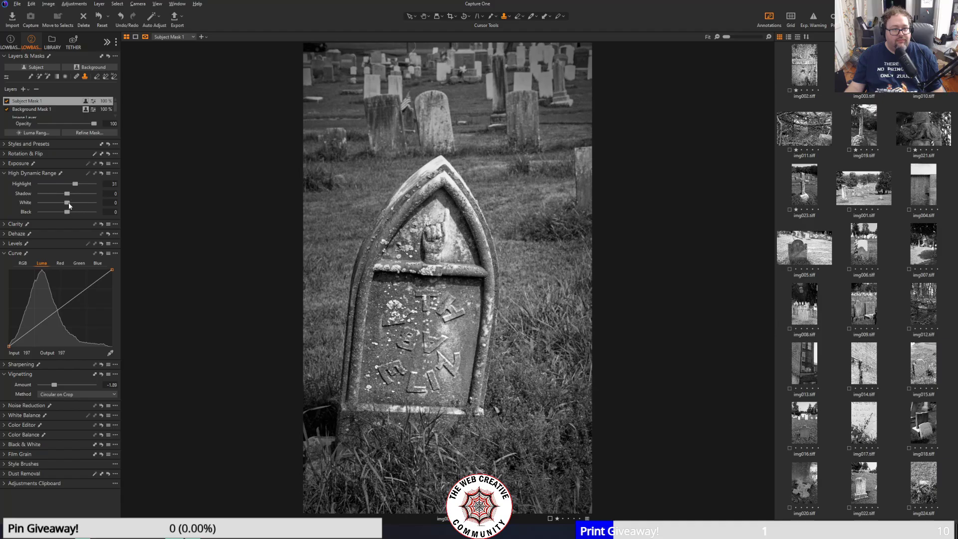
- Try a White value of 47 on the subject mask and reset it to 0
drag(68, 203, 98, 204)
click(109, 203)
text(47)
key(Return)
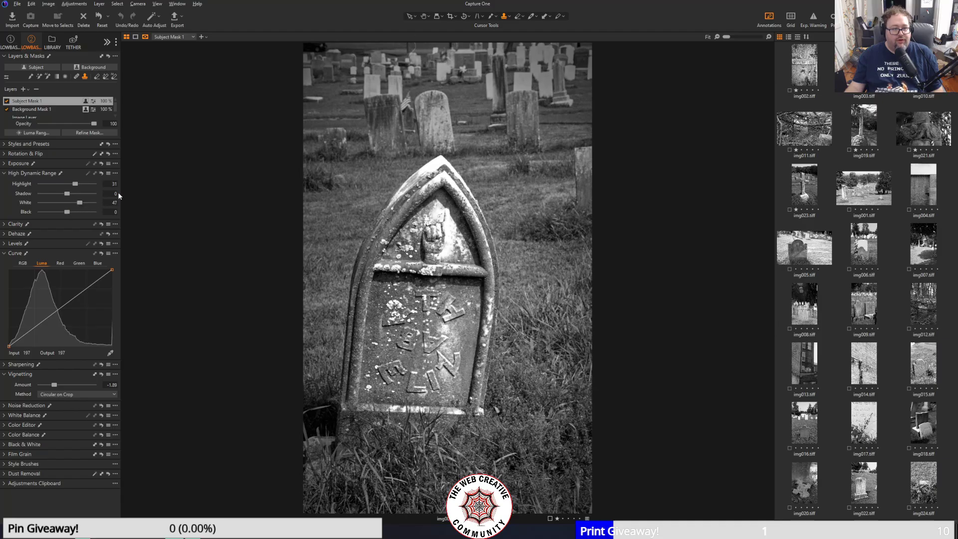
text(0)
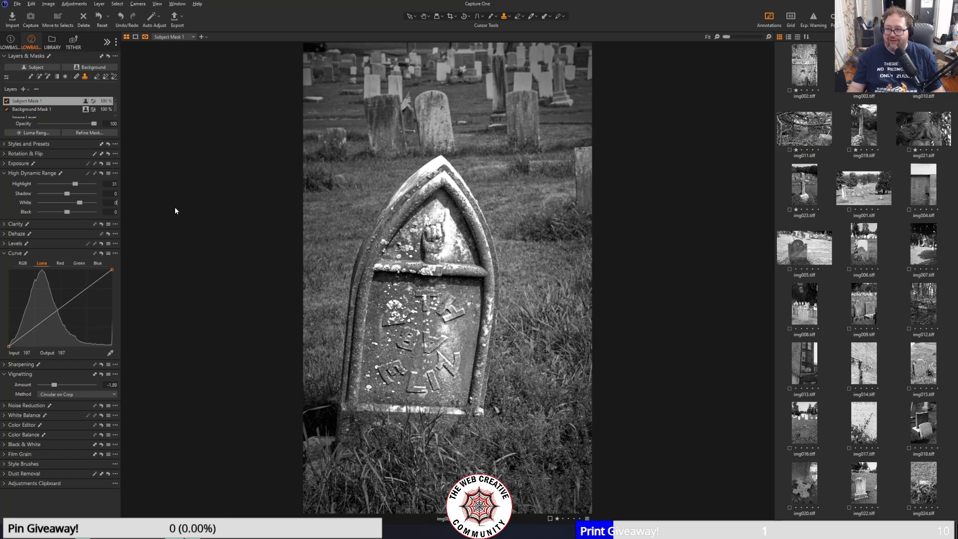
key(Return)
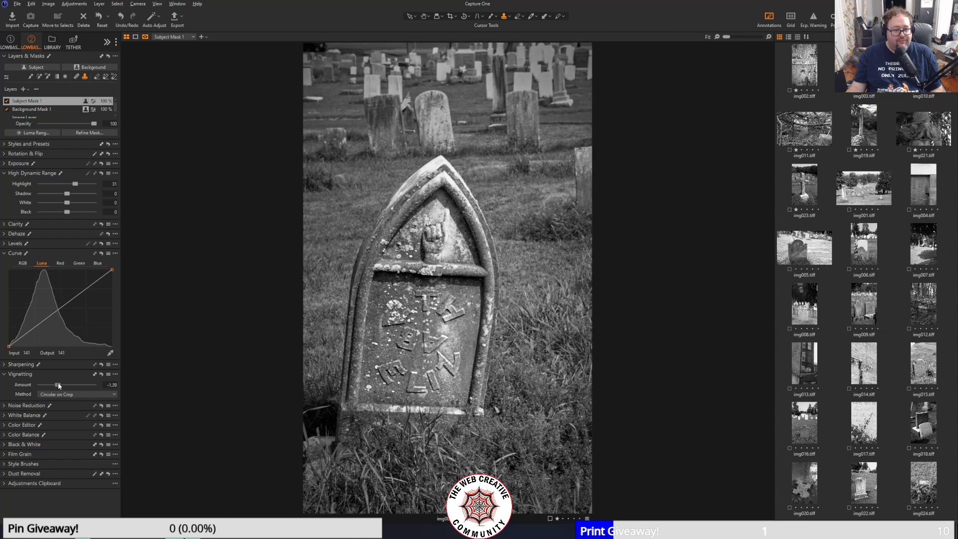
- Set the vignetting amount to -1.75 and the subject mask's Black to 33, comparing the photo before and after
drag(58, 382, 53, 384)
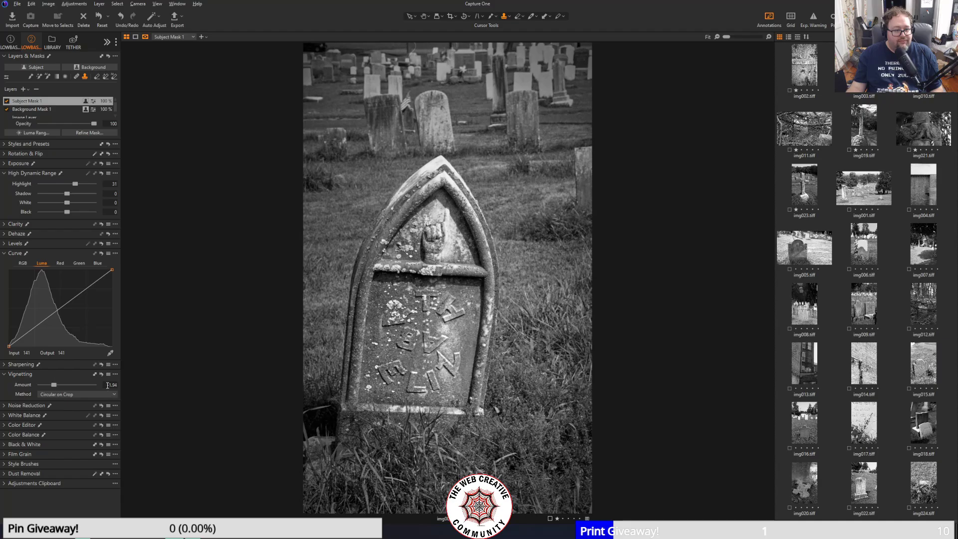
text(-1.75)
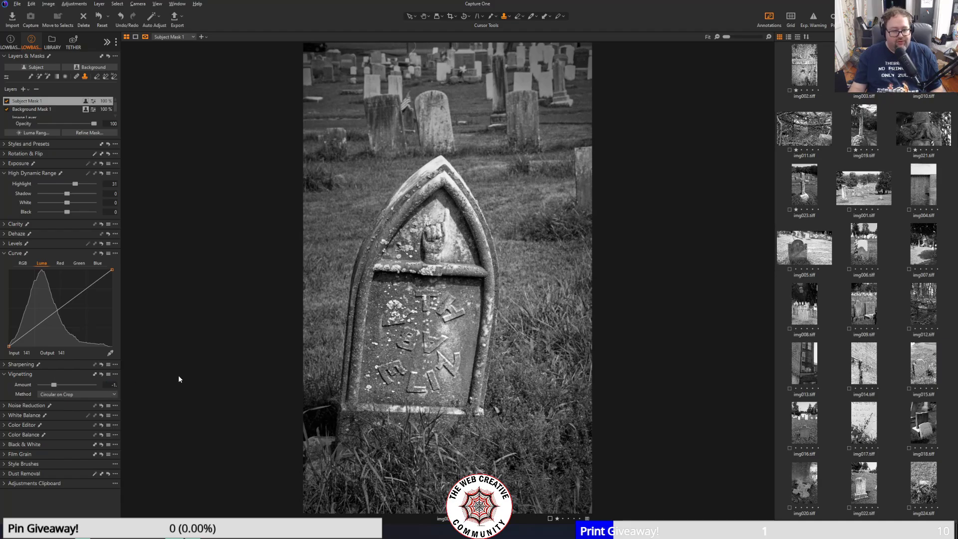
key(Return)
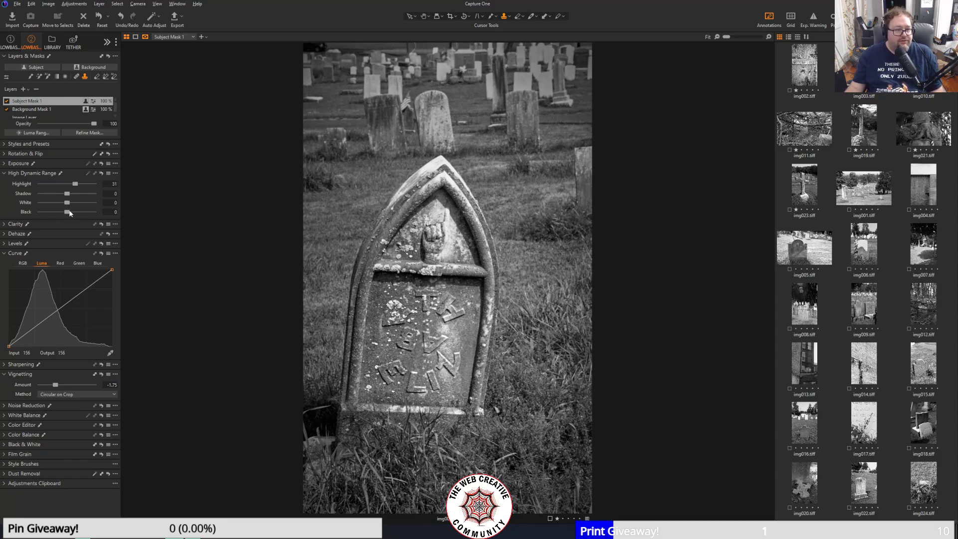
mouse_move(67, 213)
mouse_down()
mouse_move(114, 226)
mouse_move(82, 224)
mouse_up()
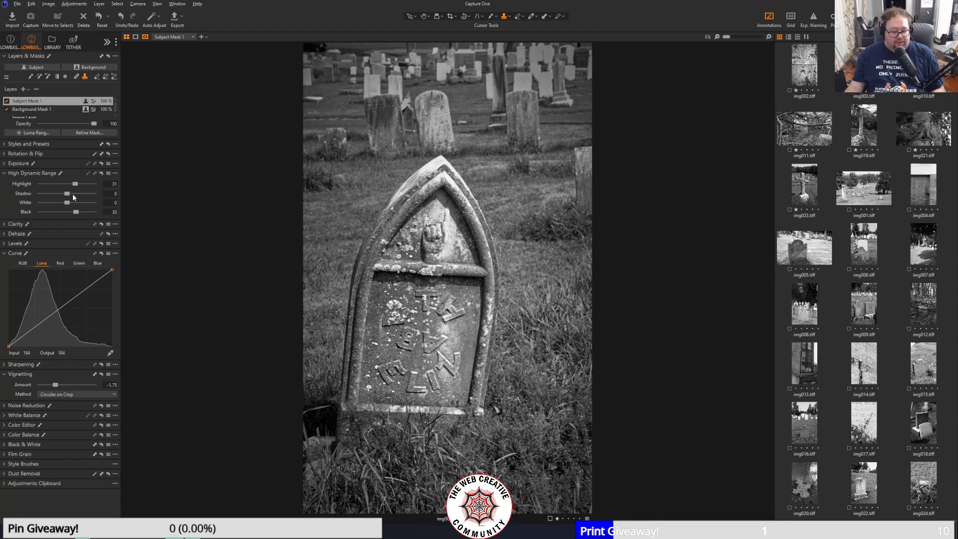
key(y)
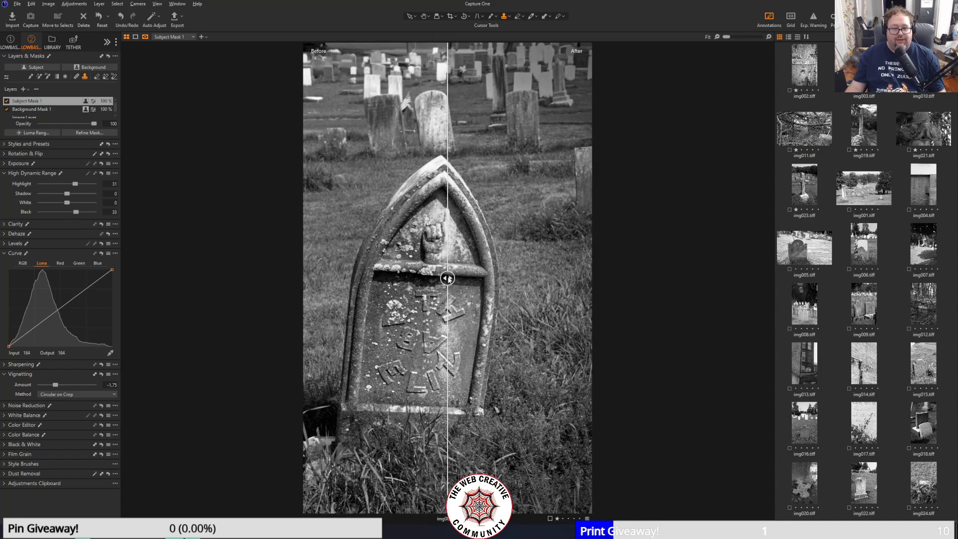
drag(447, 278, 124, 312)
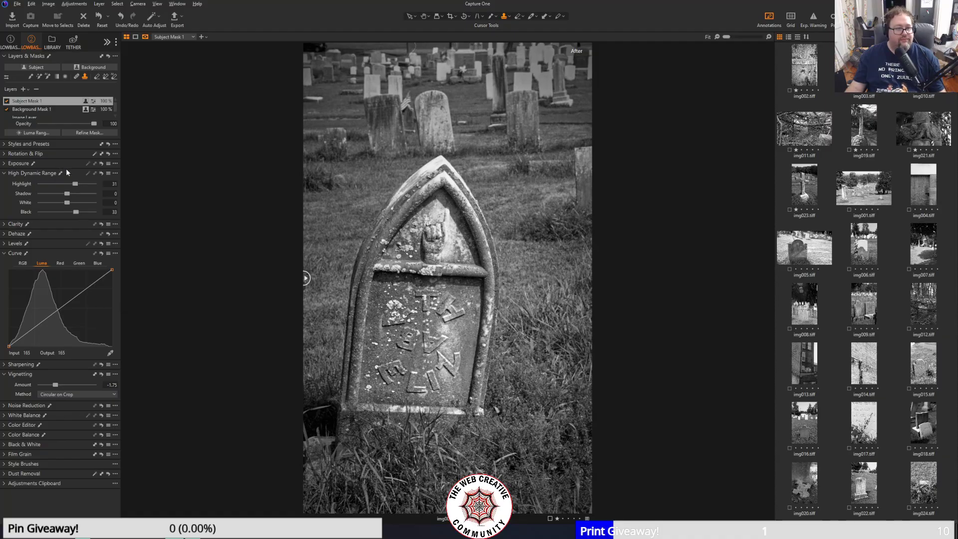
- Set Brightness to 9 on the subject mask and to -9 on the background mask
click(4, 164)
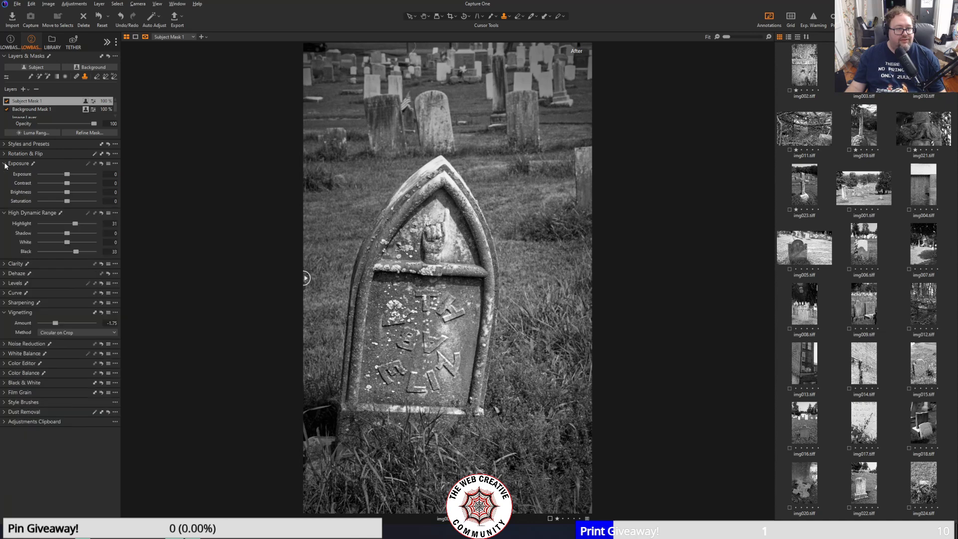
drag(67, 193, 73, 194)
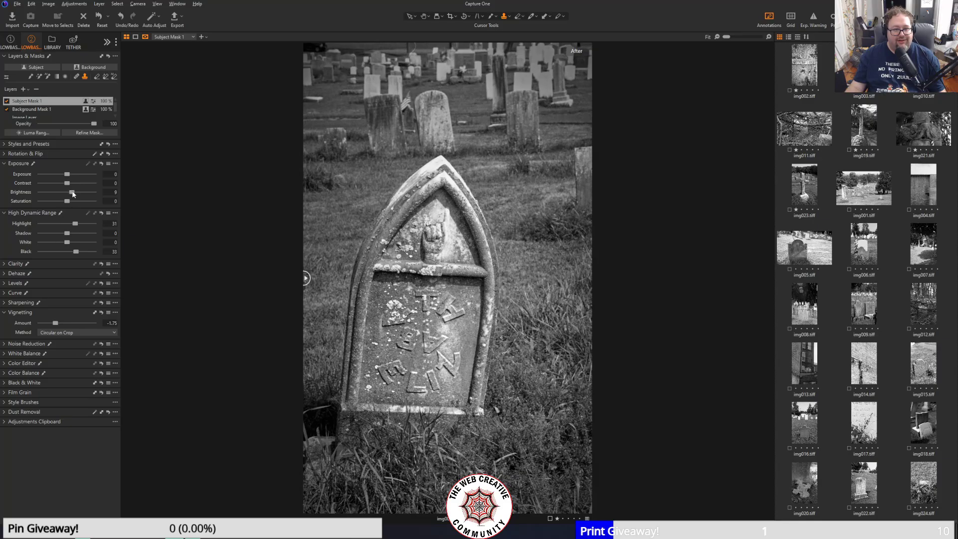
click(57, 110)
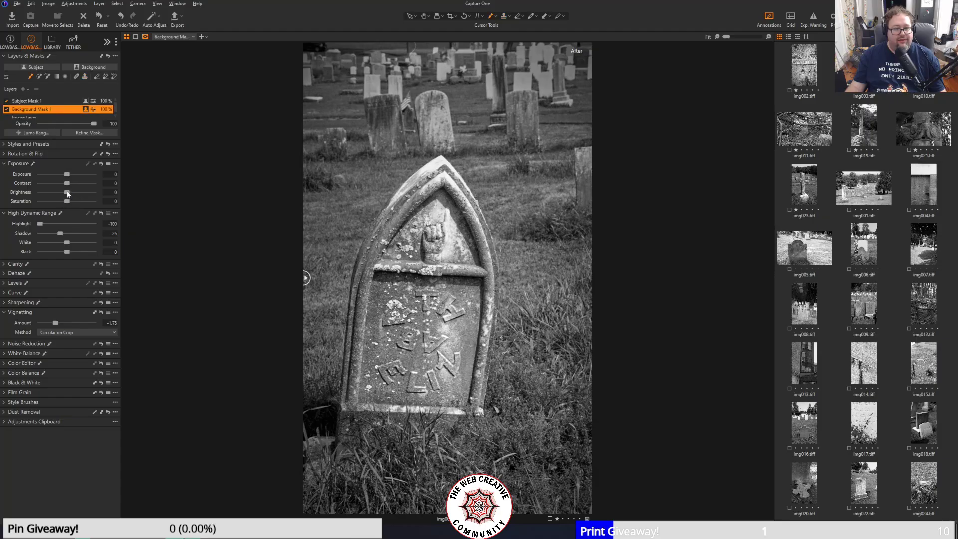
drag(70, 191, 60, 194)
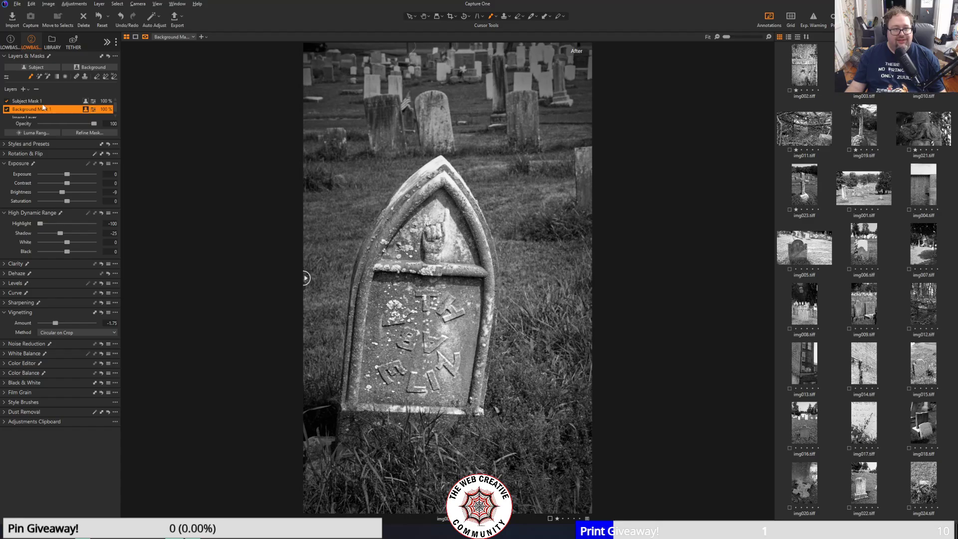
- Reduce the subject mask's Brightness to 4 and set the vignetting amount to -2.58
click(46, 100)
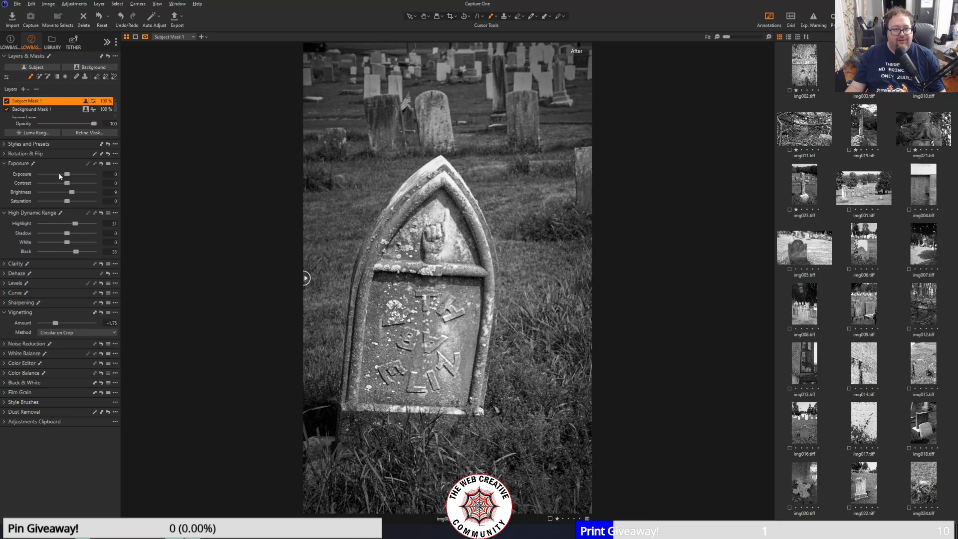
drag(70, 196, 70, 196)
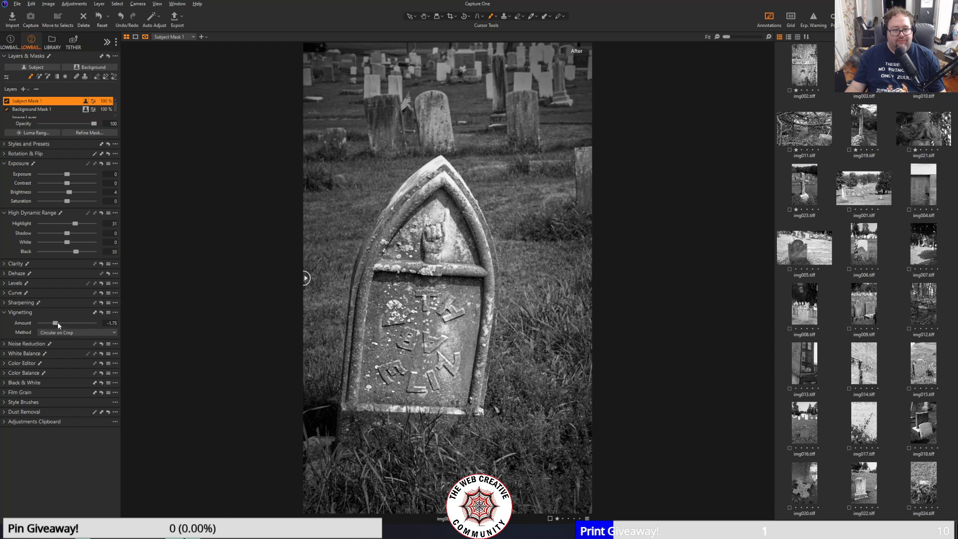
drag(58, 324, 51, 323)
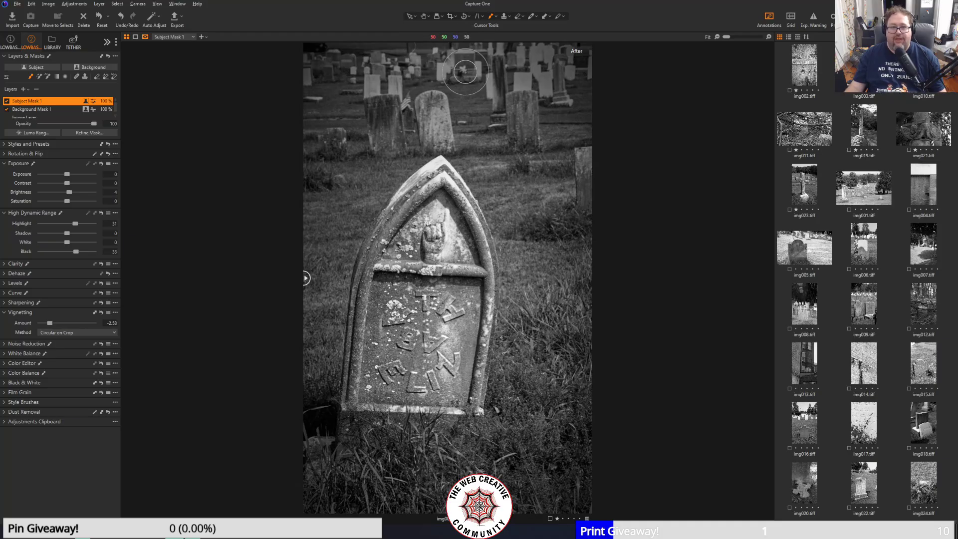
- Select the image layer and examine the thin curved hair mark among the distant headstones at 100% zoom
scroll(419, 60, up, 1)
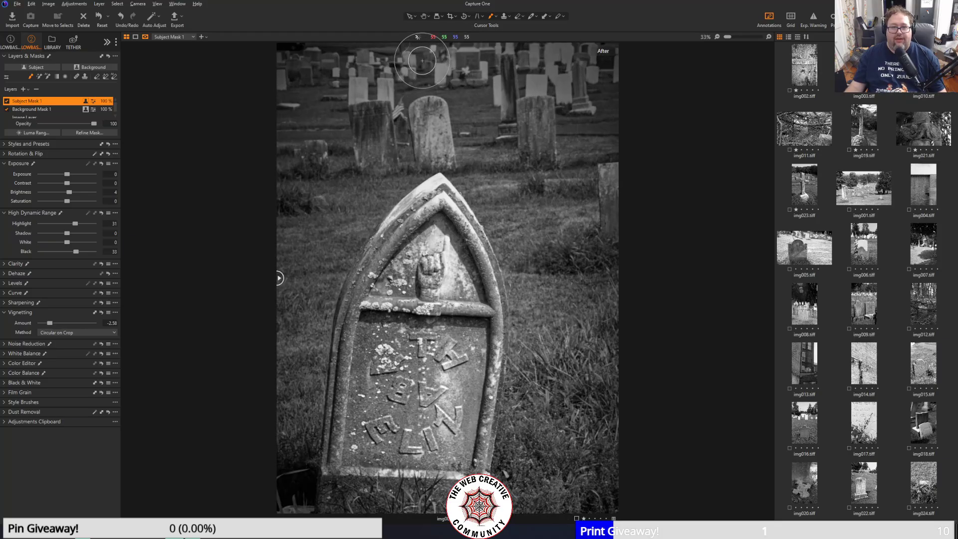
click(39, 118)
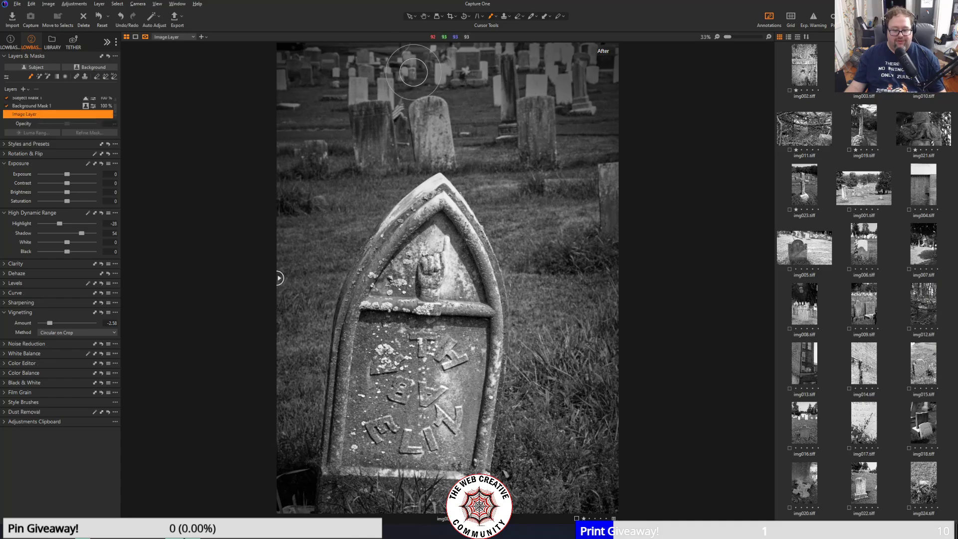
scroll(424, 97, up, 3)
scroll(428, 107, down, 2)
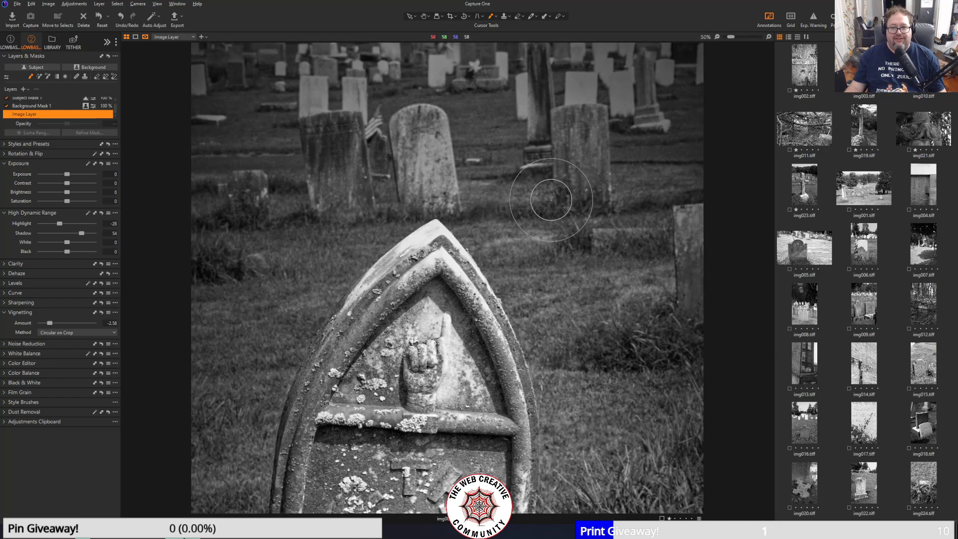
click(424, 17)
drag(392, 202, 391, 225)
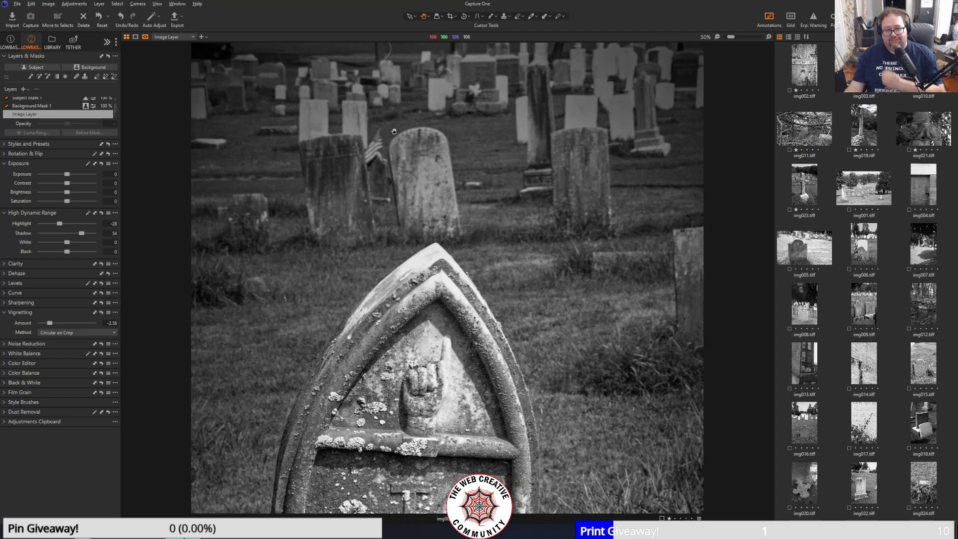
double_click(390, 49)
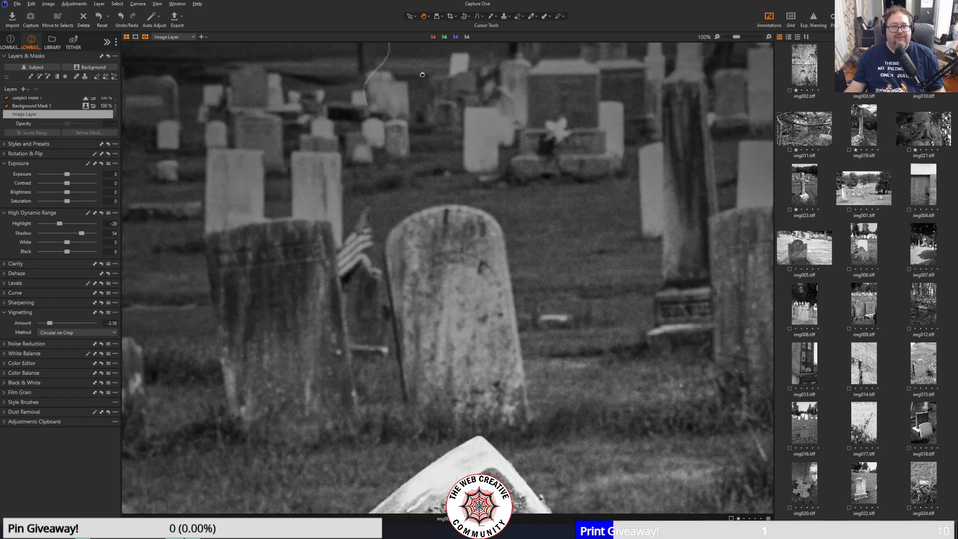
drag(424, 139, 428, 144)
drag(412, 75, 432, 77)
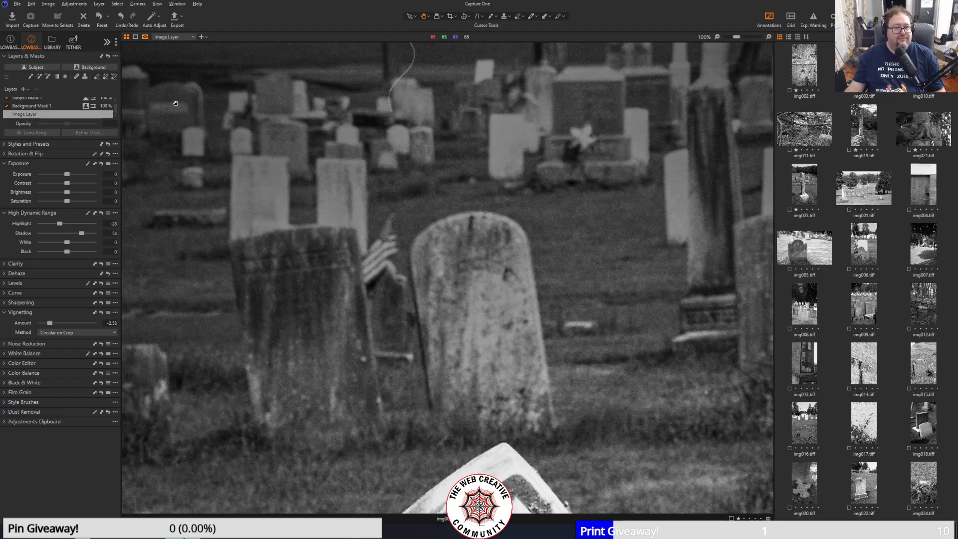
- Clone out the curved hair mark near the photo's upper edge with a smaller brush, sampling nearby grass and headstone texture
click(505, 16)
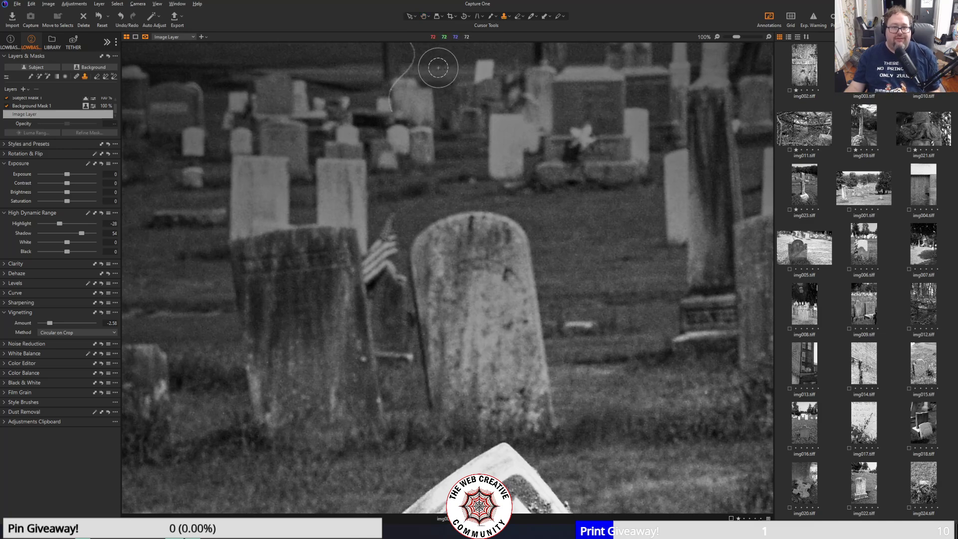
right_click(438, 68)
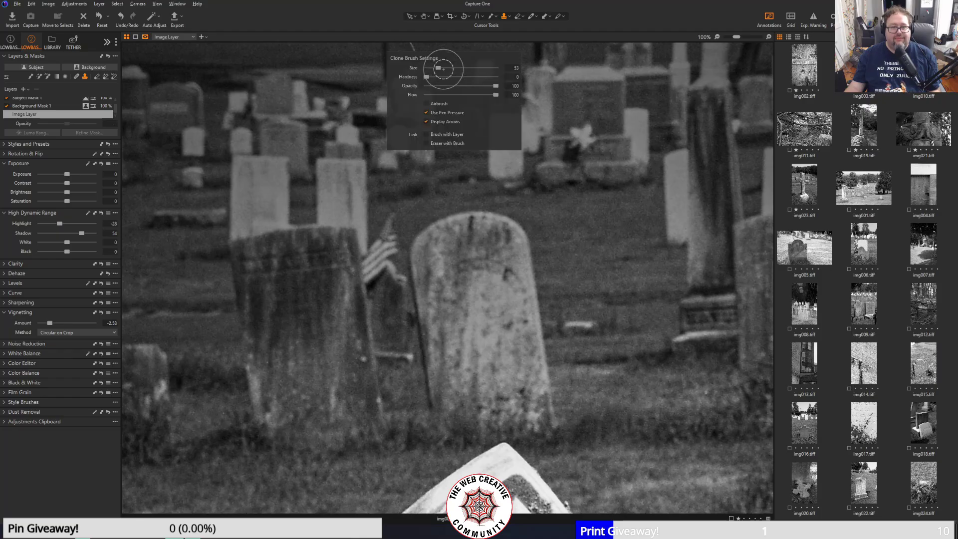
drag(438, 68, 435, 68)
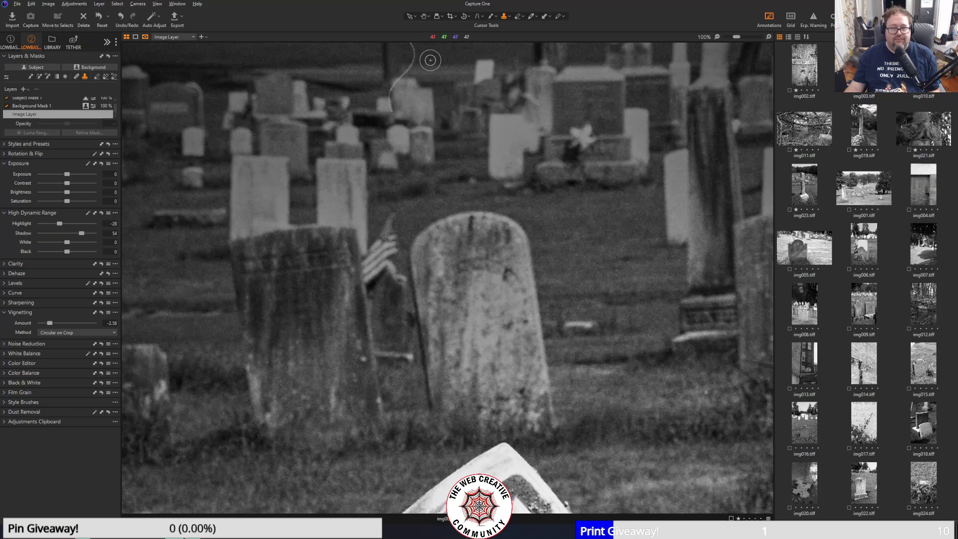
alt+click(439, 54)
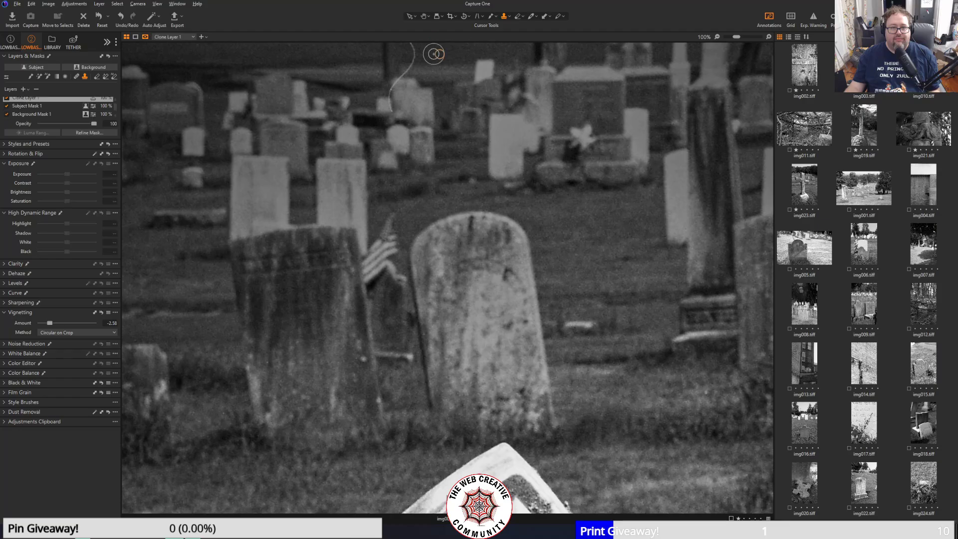
mouse_move(412, 47)
mouse_down()
mouse_move(416, 59)
mouse_move(397, 81)
mouse_up()
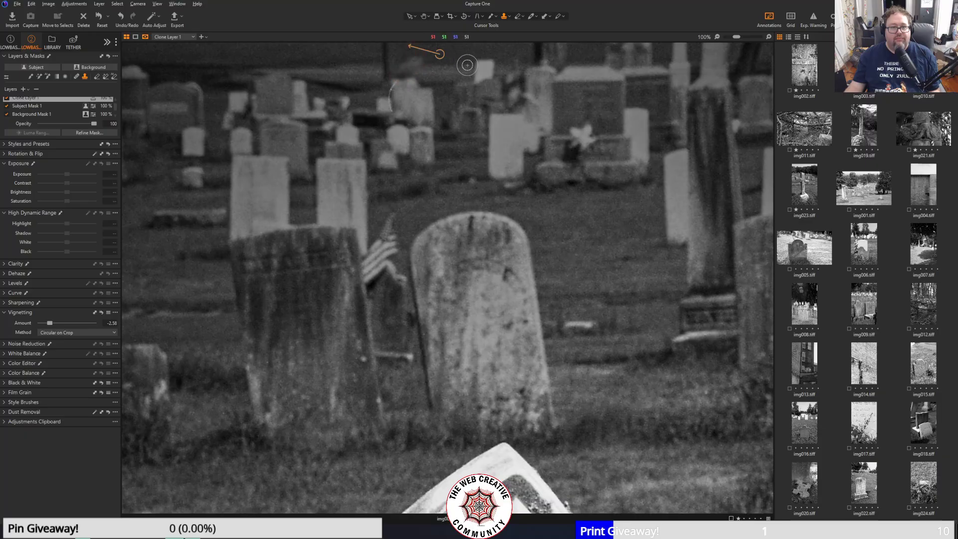
alt+click(422, 97)
drag(396, 82, 387, 111)
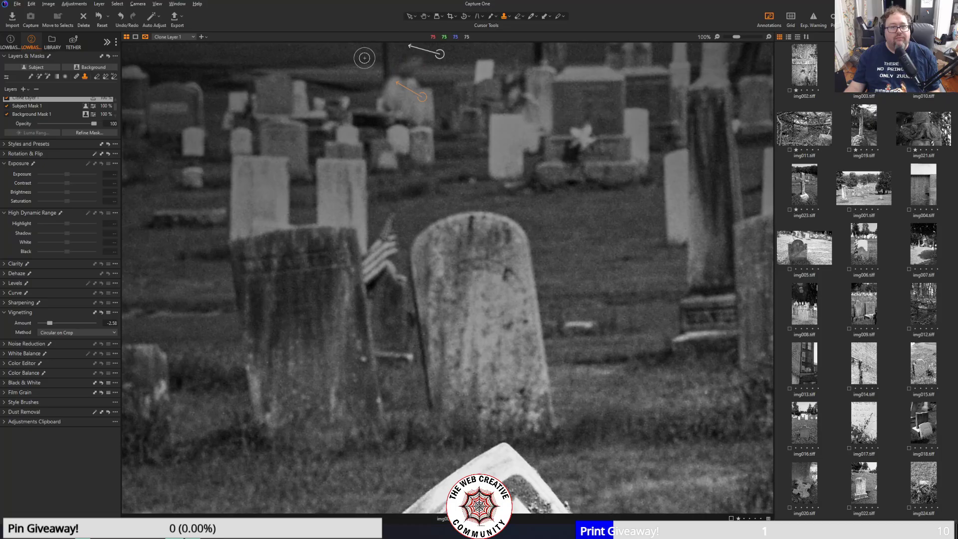
- Undo the clone strokes and remove the curved hair mark among the distant headstones with the Remove Spot tool
click(31, 4)
click(42, 12)
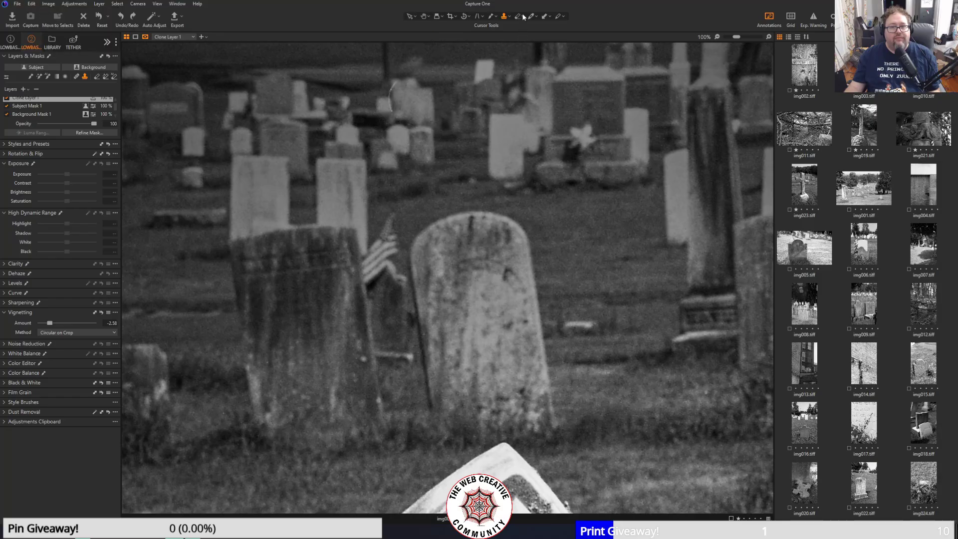
click(507, 17)
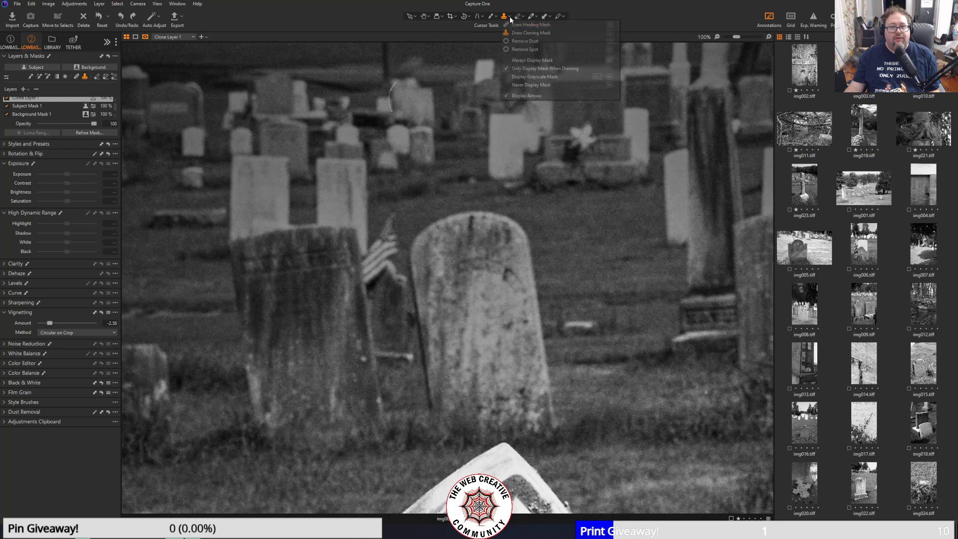
click(526, 49)
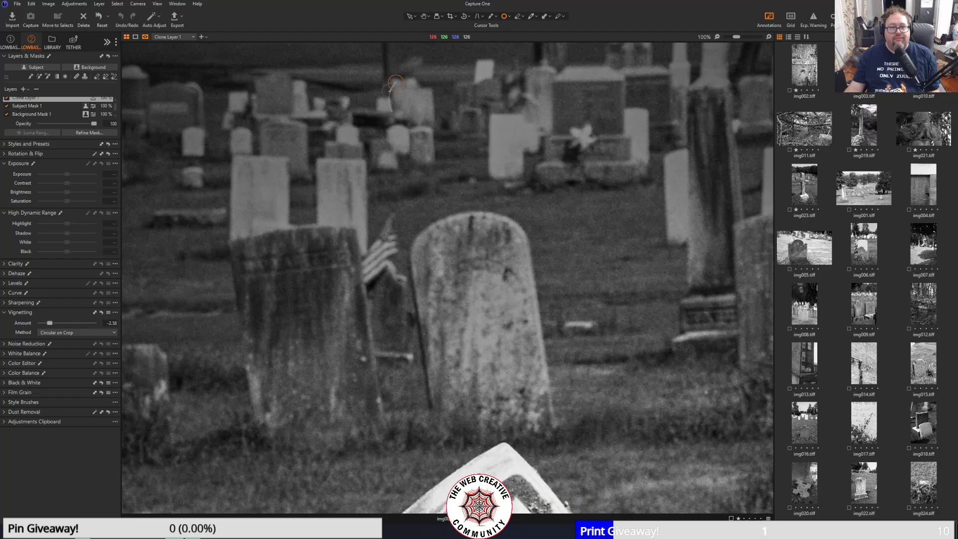
click(396, 82)
drag(396, 83, 389, 117)
drag(539, 123, 537, 122)
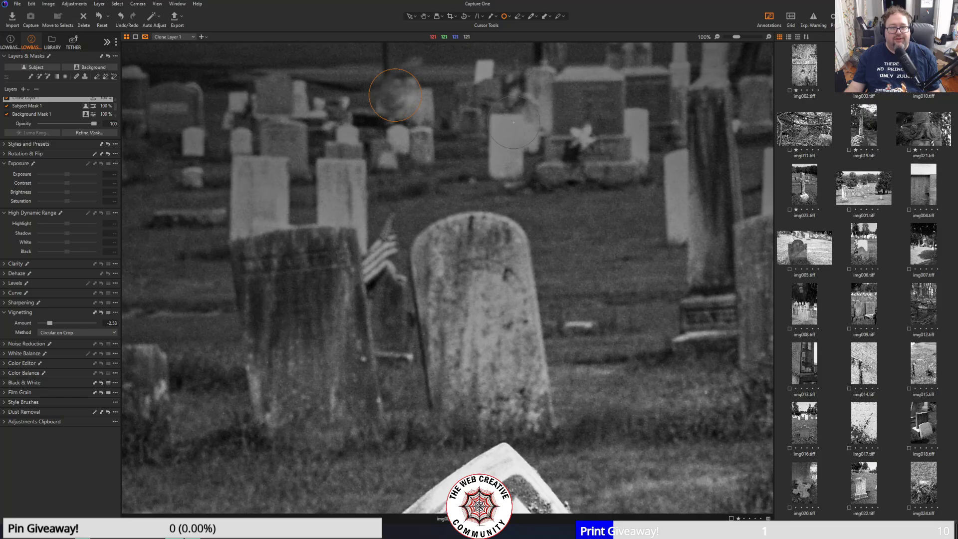
- Fit the whole photo in view and compare it before and after editing with the split slider
key(ctrl+0)
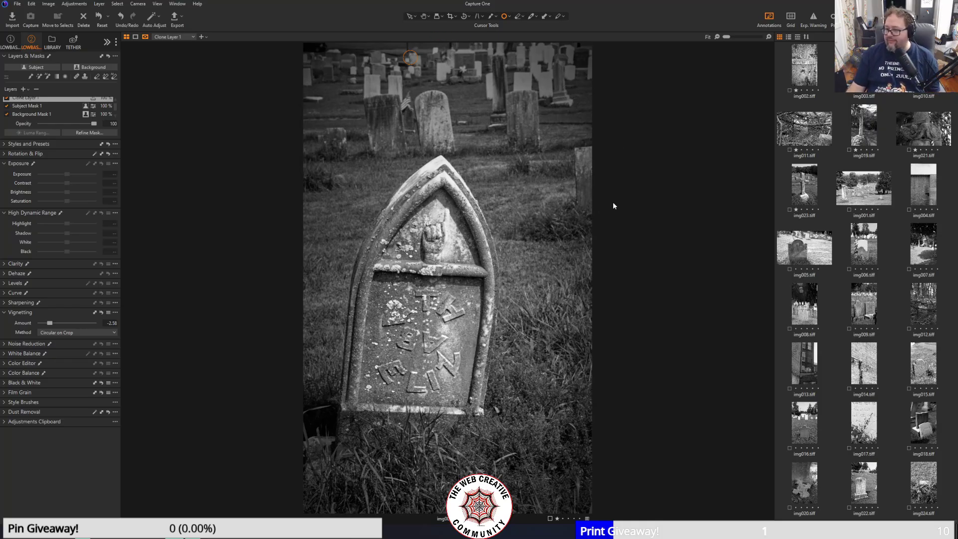
key(y)
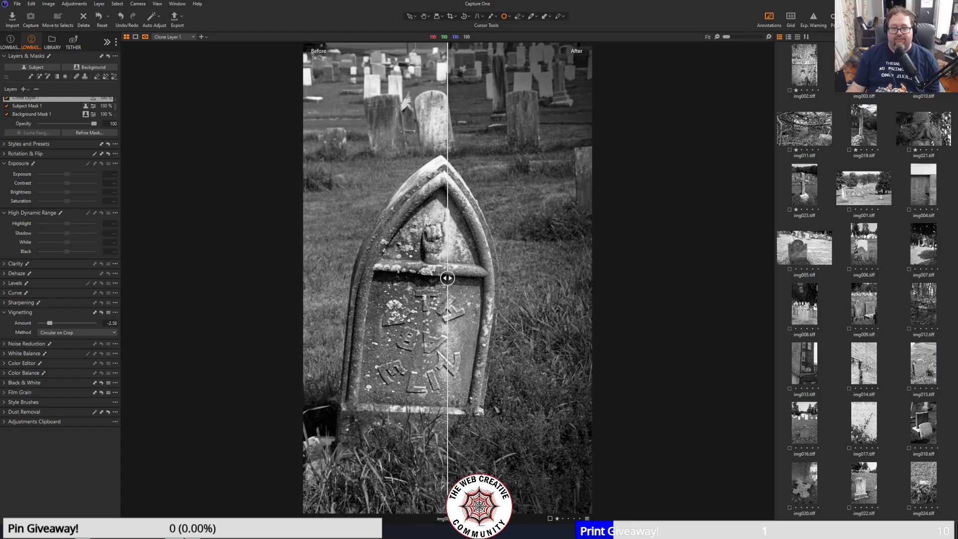
drag(447, 278, 128, 293)
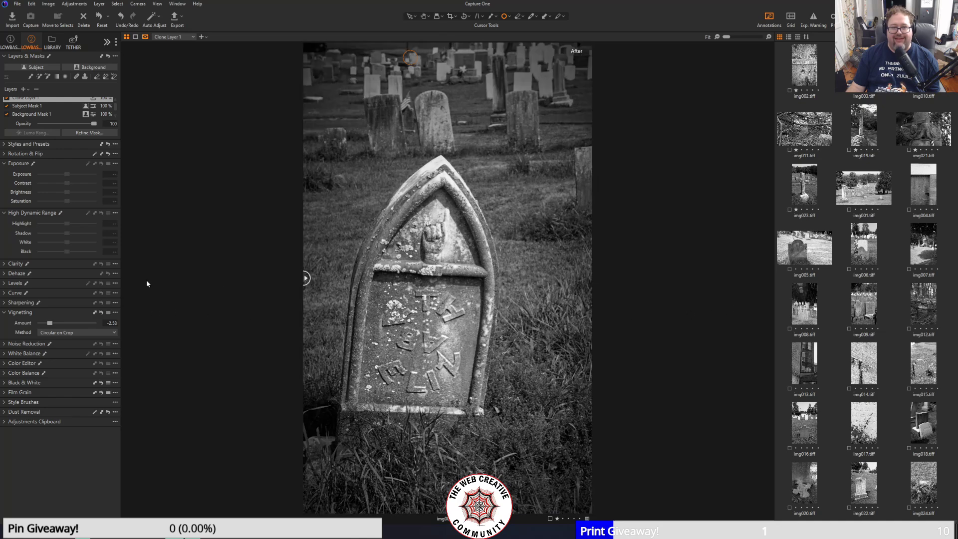
- Set the TIFF export destination to a new folder named C1 Edits inside this film roll's Converted folder
click(177, 22)
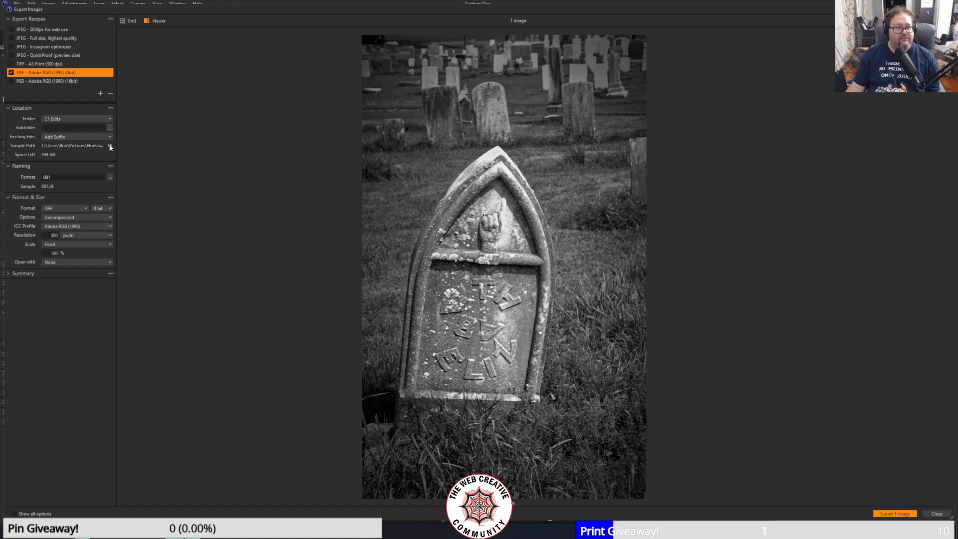
click(92, 118)
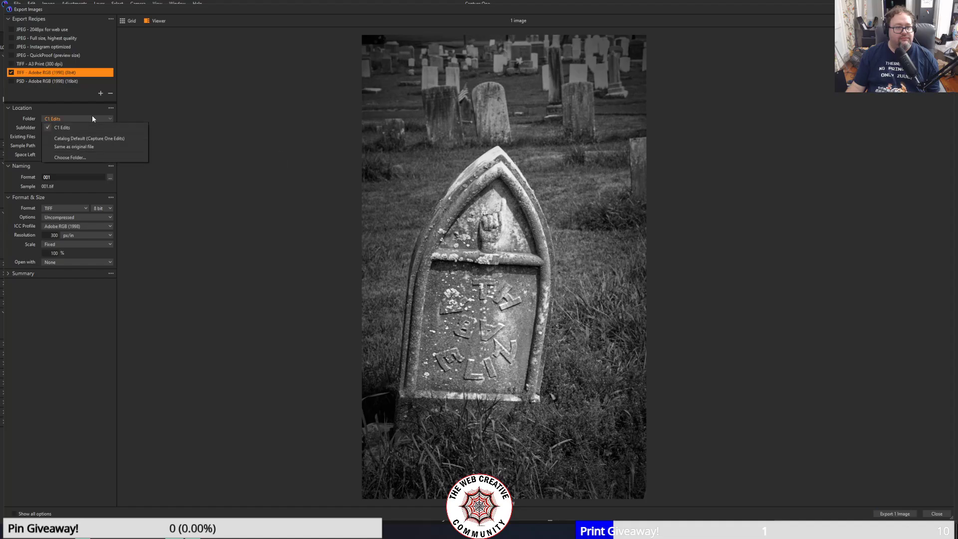
click(80, 157)
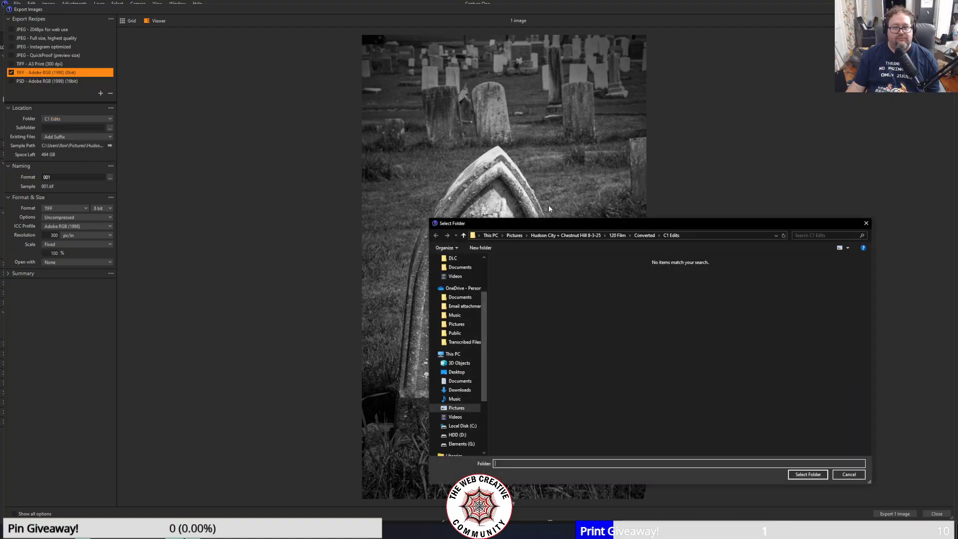
click(565, 235)
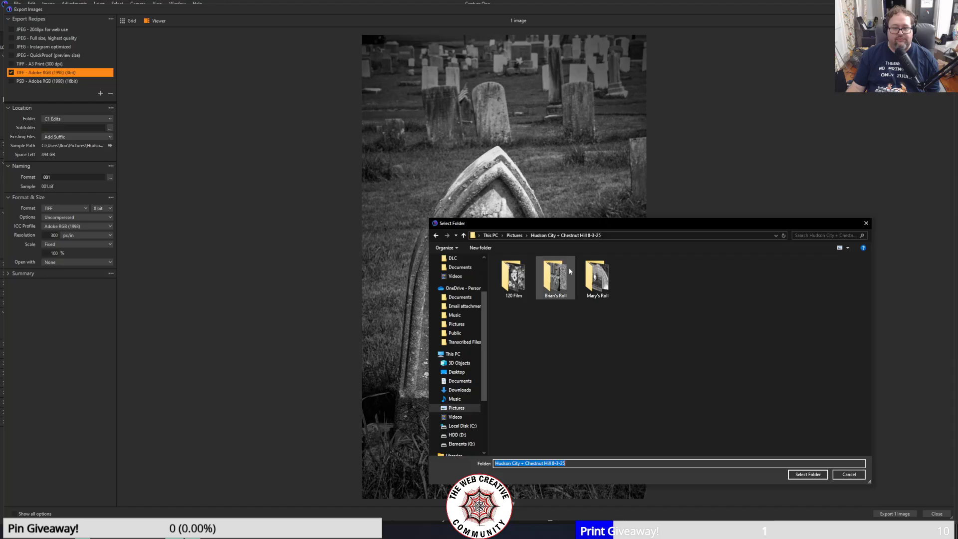
double_click(555, 277)
double_click(514, 278)
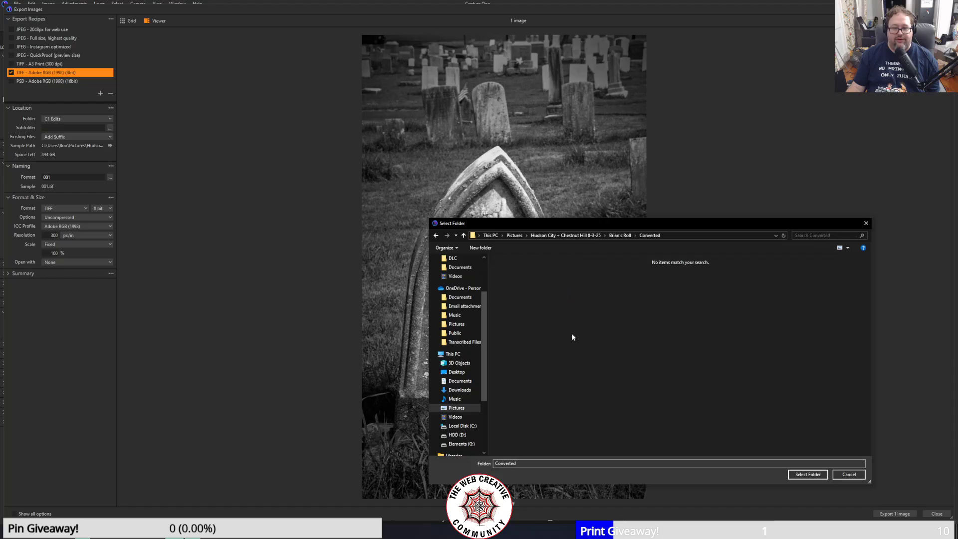
click(480, 248)
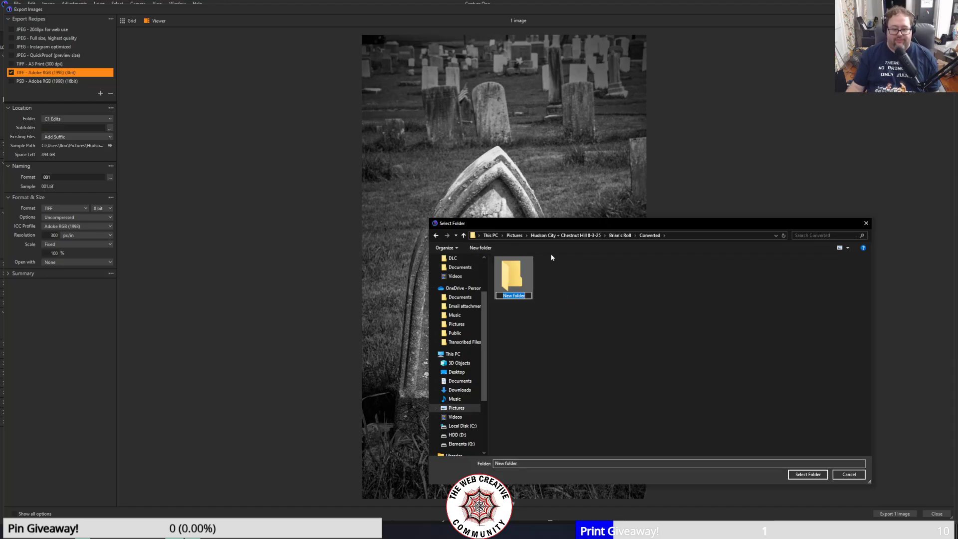
text(C1 Edits)
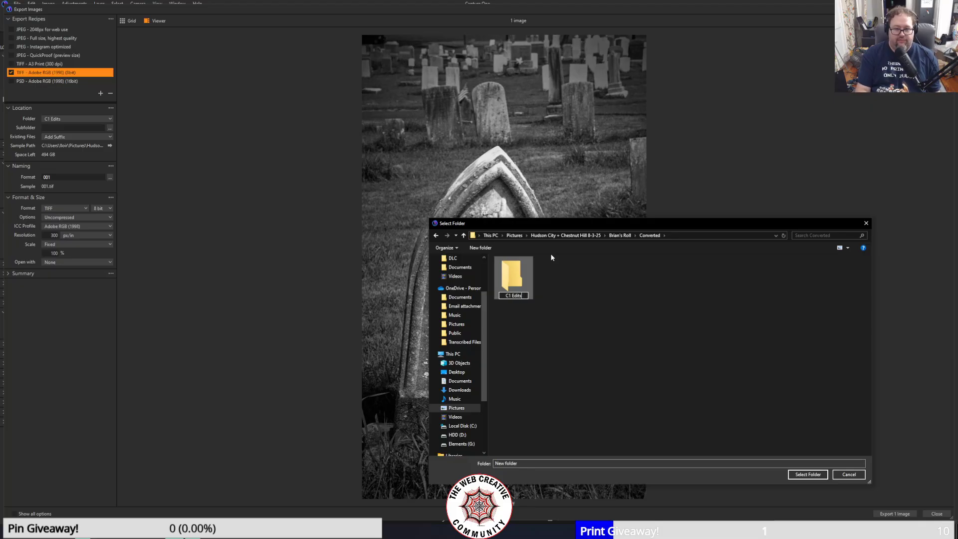
key(Return)
double_click(523, 268)
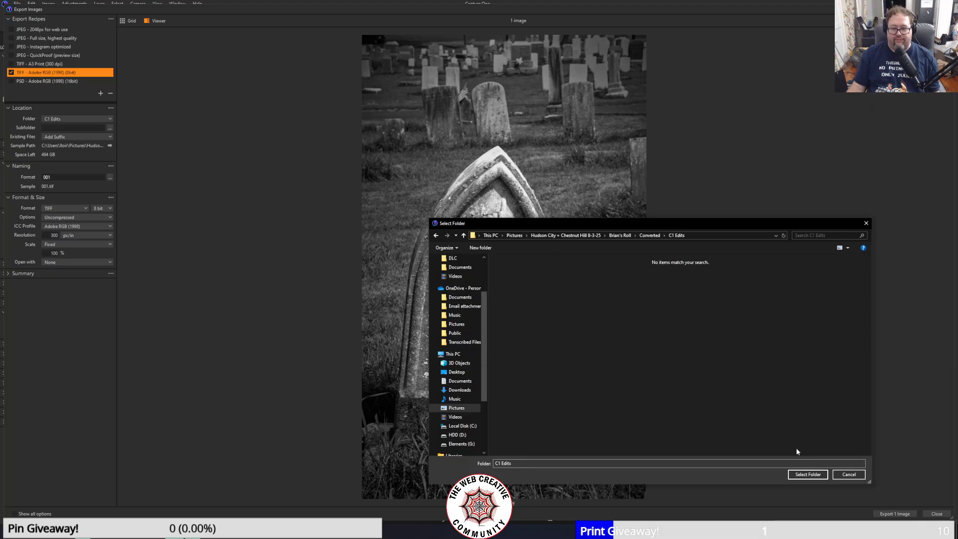
click(808, 474)
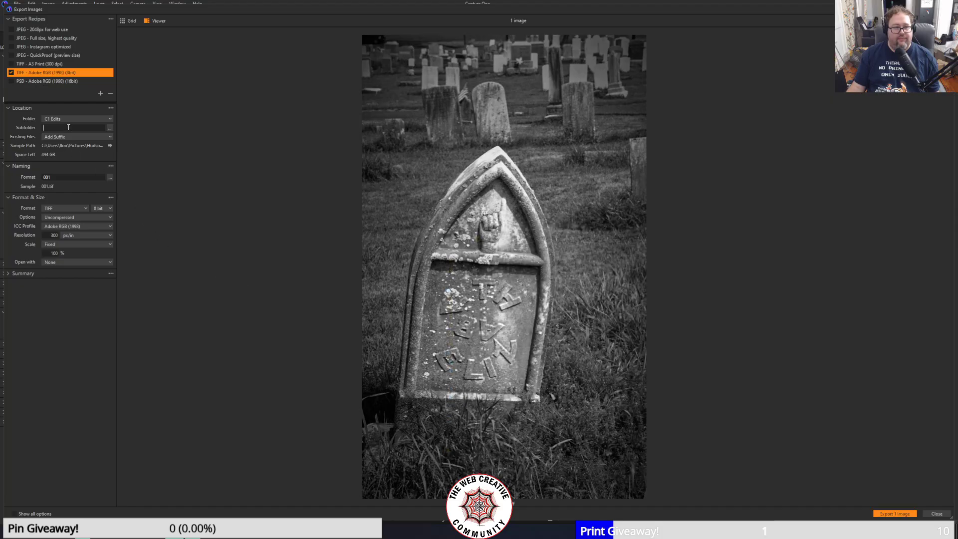
- Name the export file 003 and export the headstone photo as a TIFF
drag(66, 177, 27, 151)
text(003)
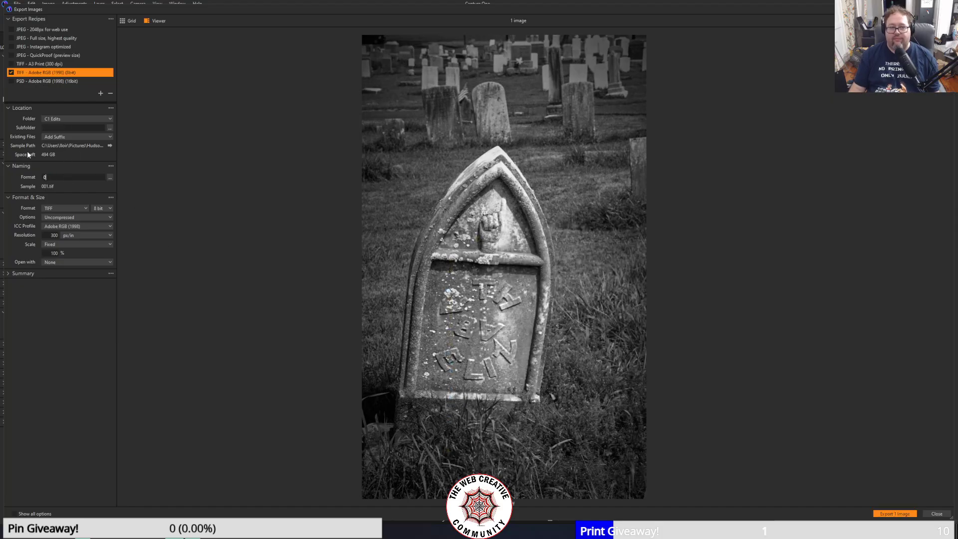
click(881, 513)
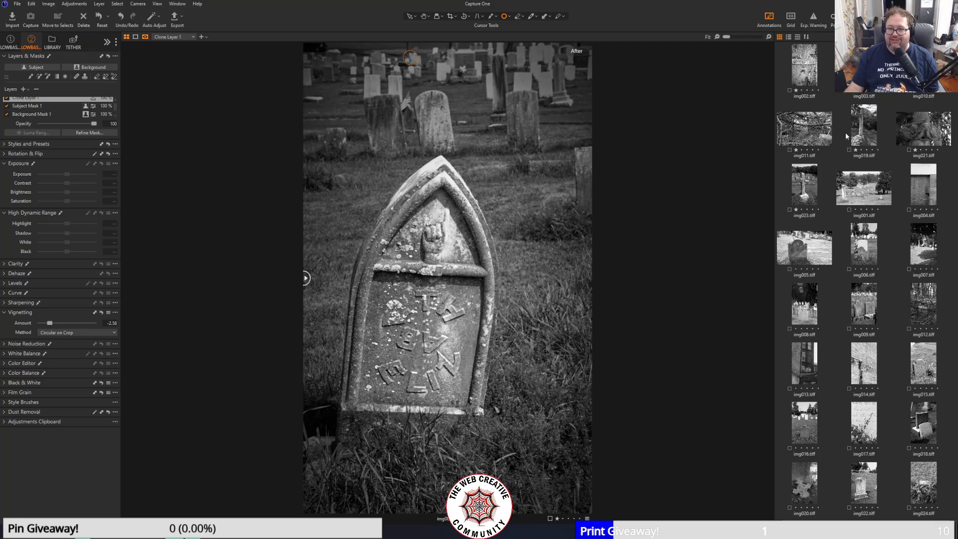
- Open img010.tiff and set its image layer's Highlight to -100 and White to 56
key(Right)
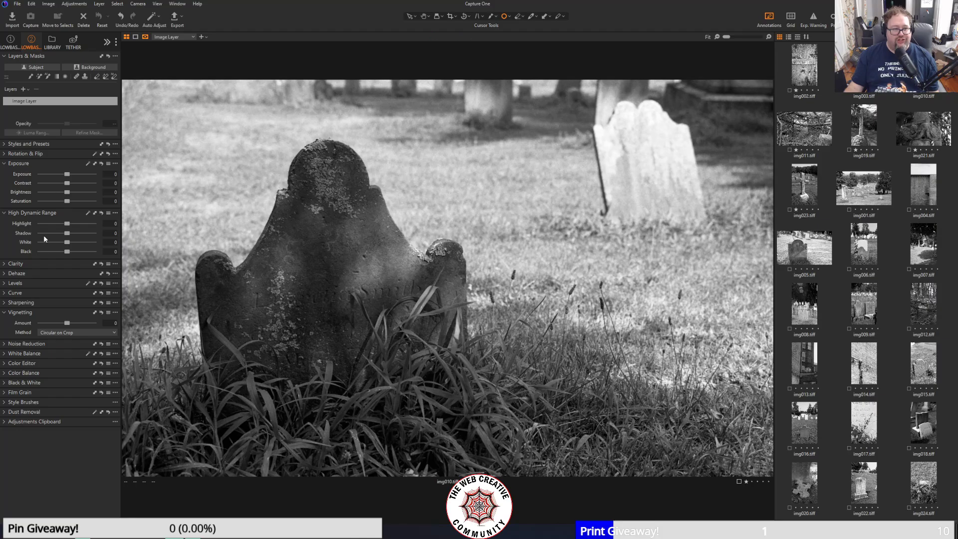
click(7, 294)
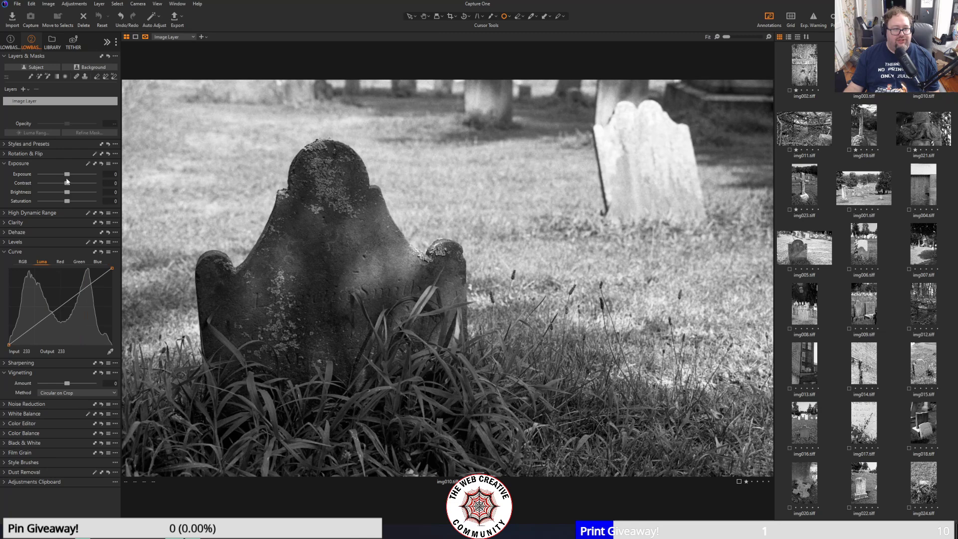
click(8, 213)
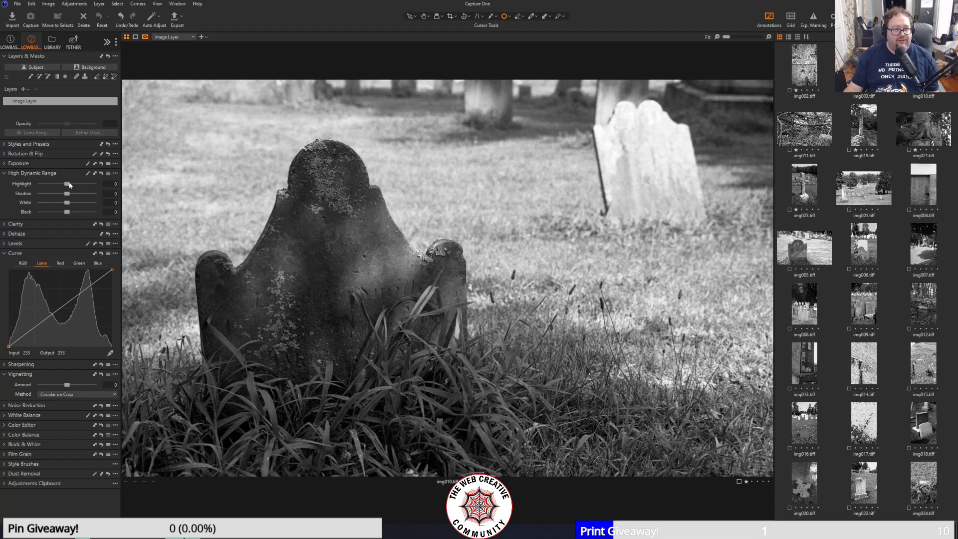
drag(67, 184, 16, 188)
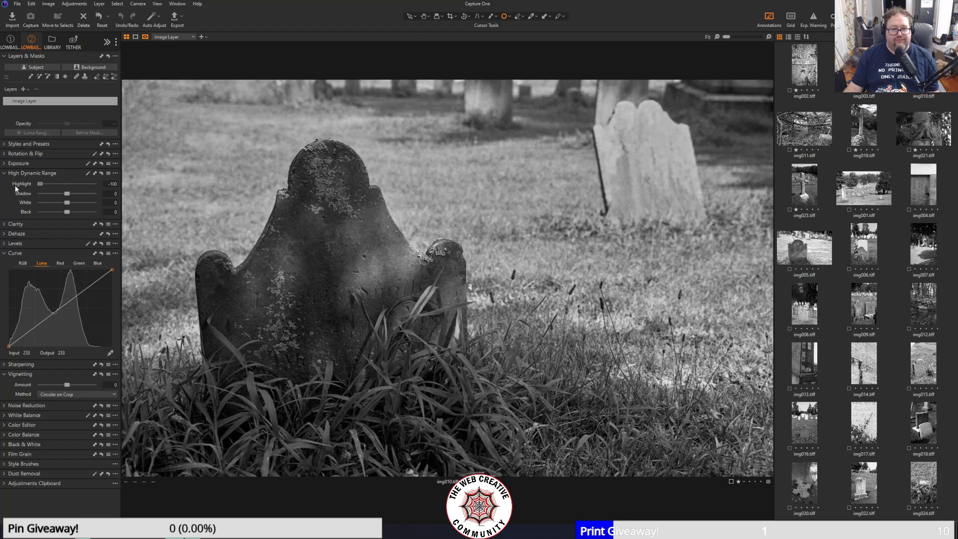
drag(15, 186, 82, 205)
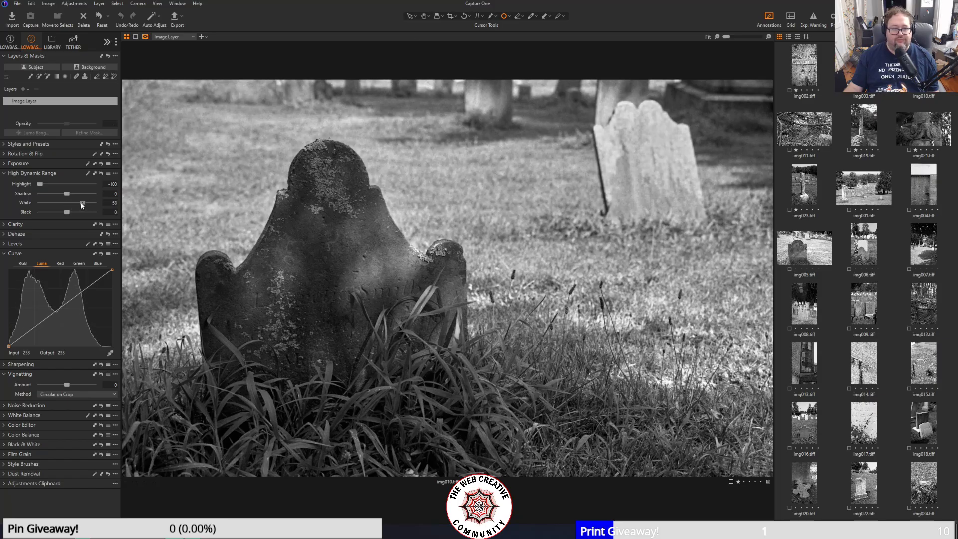
drag(82, 205, 81, 204)
- Add a background mask and set its Brightness to -31
click(101, 66)
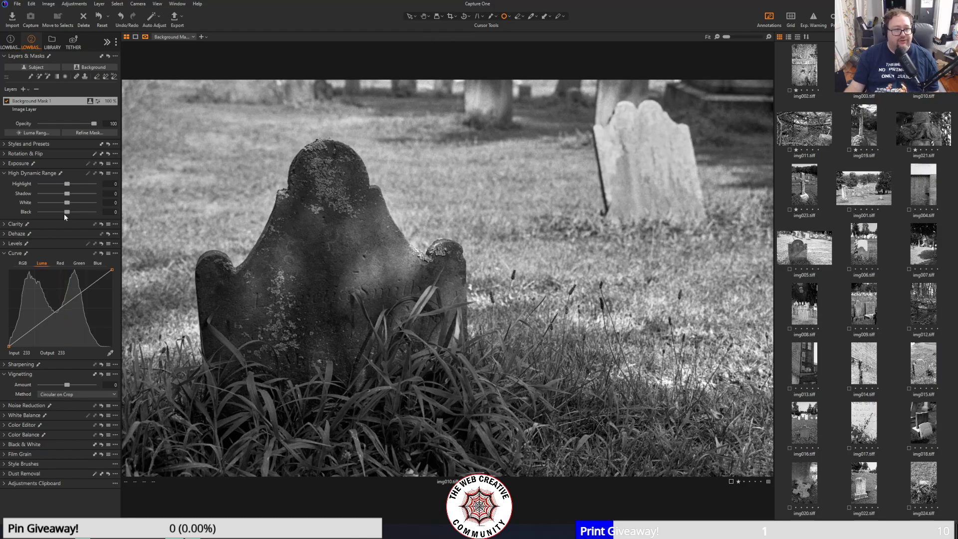
mouse_move(67, 213)
mouse_down()
mouse_move(31, 208)
mouse_move(66, 214)
mouse_up()
click(109, 214)
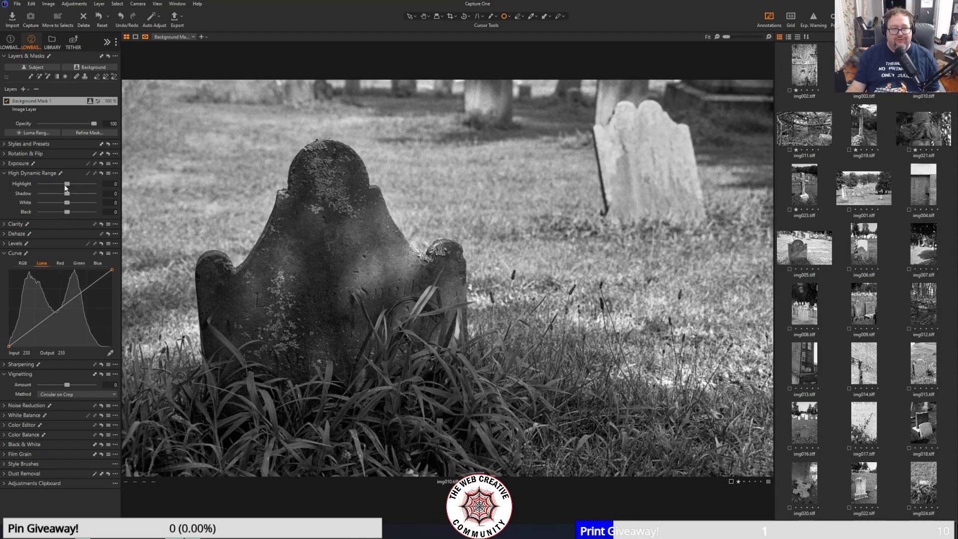
click(19, 164)
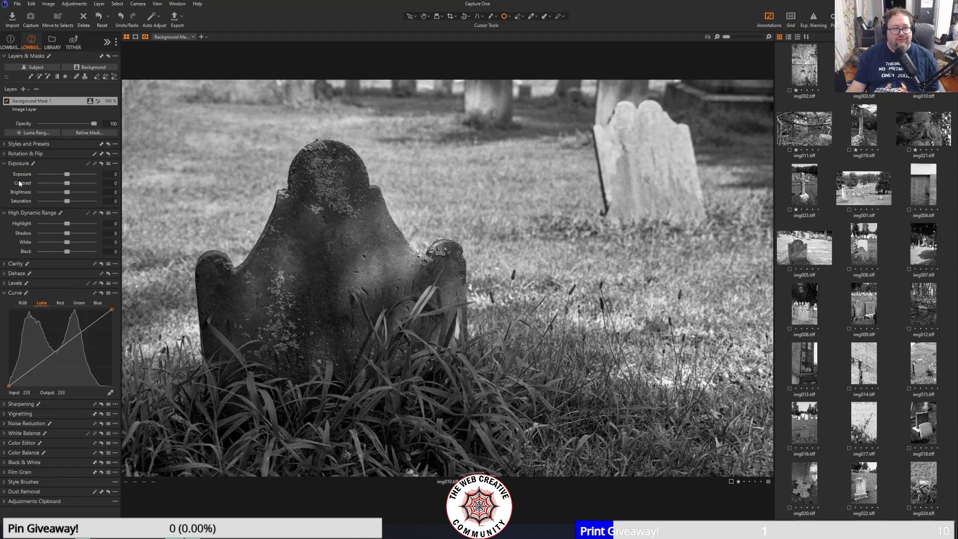
drag(66, 192, 53, 193)
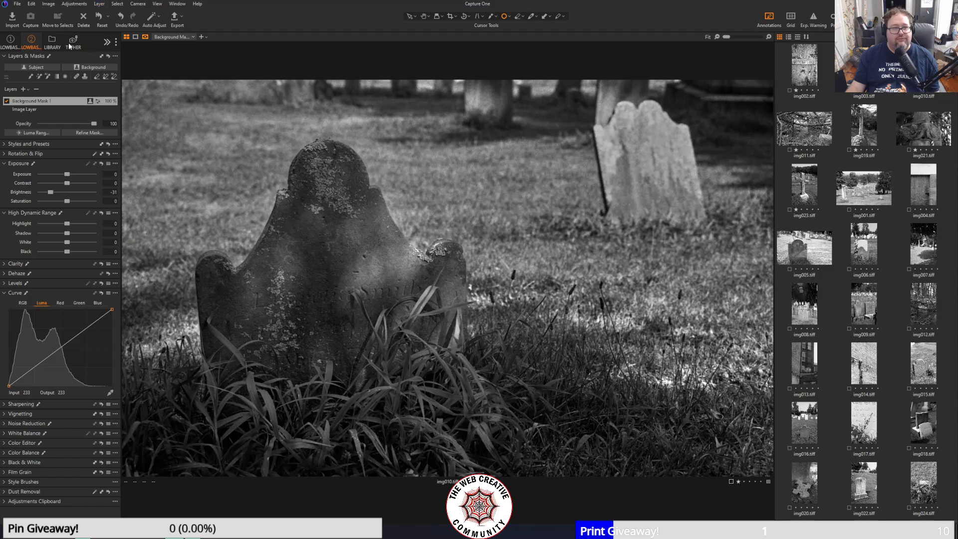
- Add a subject mask, set its Shadow to 42, and try a lower Brightness before resetting it
click(35, 67)
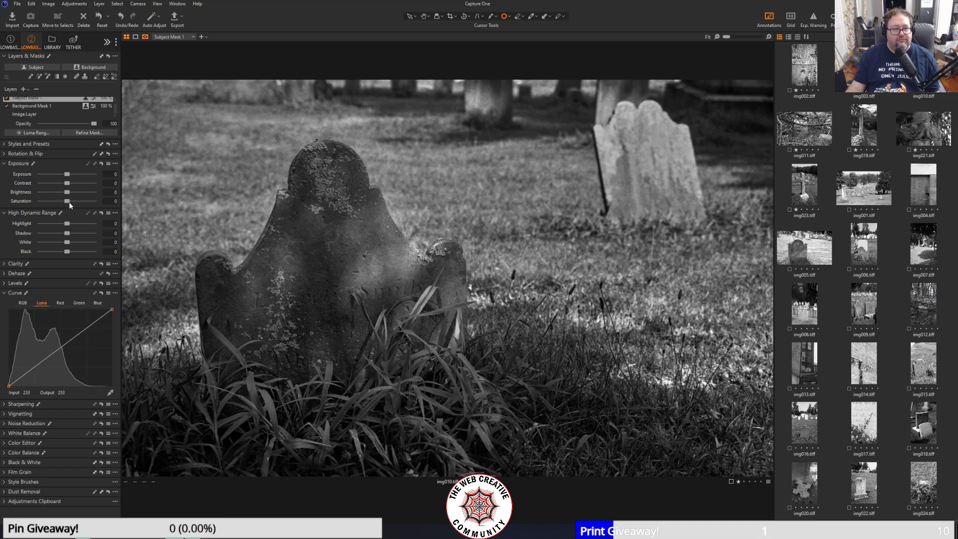
mouse_move(67, 233)
mouse_down()
mouse_move(88, 234)
mouse_move(80, 236)
mouse_up()
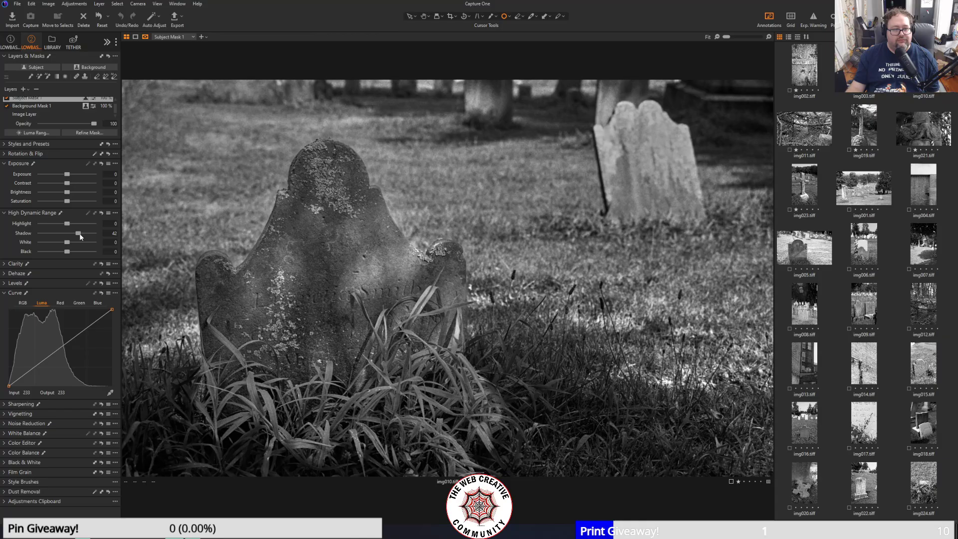
mouse_move(67, 193)
mouse_down()
mouse_move(84, 194)
mouse_move(63, 194)
mouse_up()
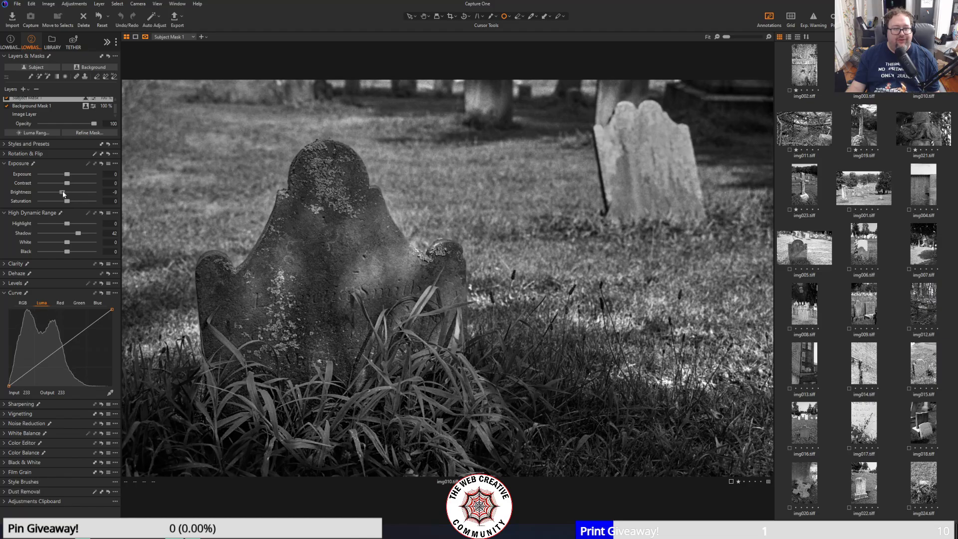
double_click(63, 194)
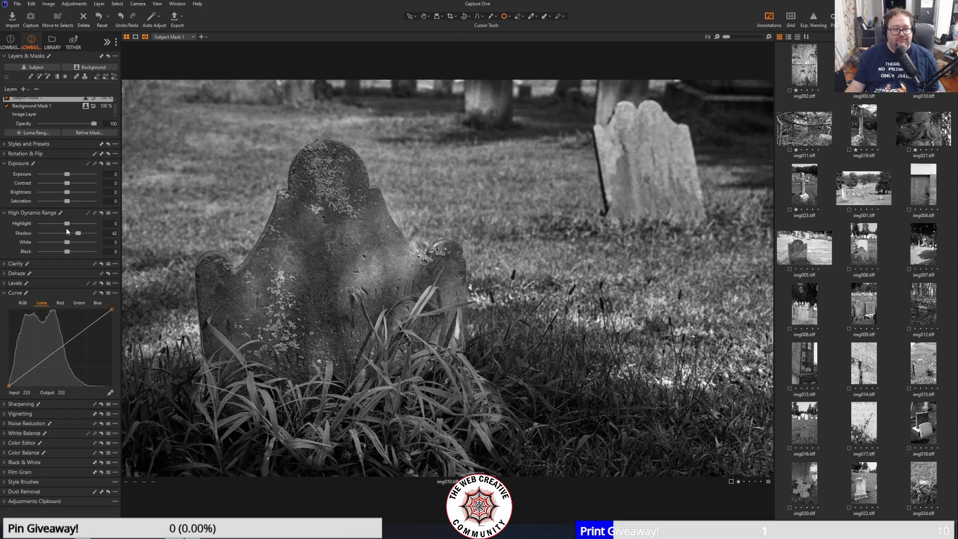
- Try White at -81 on the subject mask, reset it to 0, and set Black to -1
drag(76, 243, 51, 241)
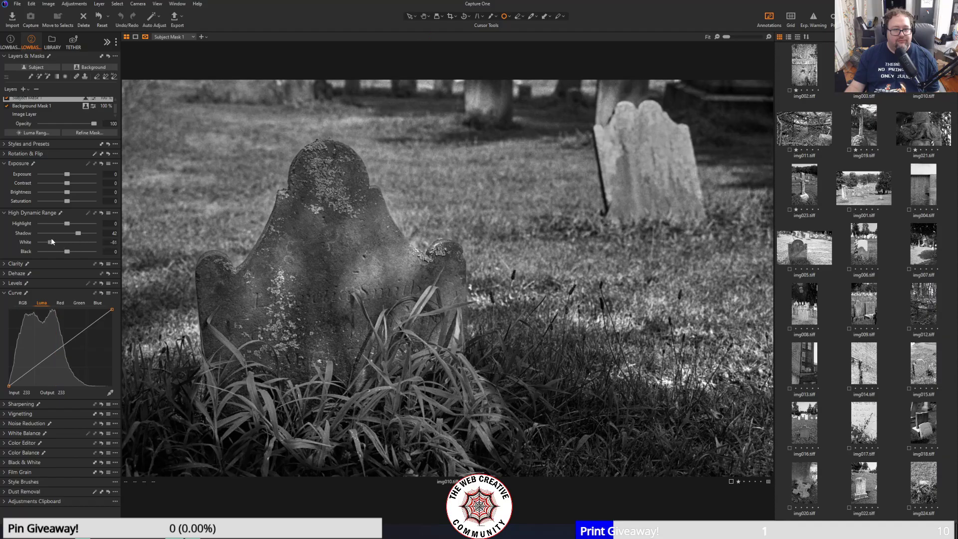
double_click(50, 242)
mouse_move(69, 254)
mouse_down()
mouse_move(55, 250)
mouse_move(108, 252)
mouse_move(67, 253)
mouse_up()
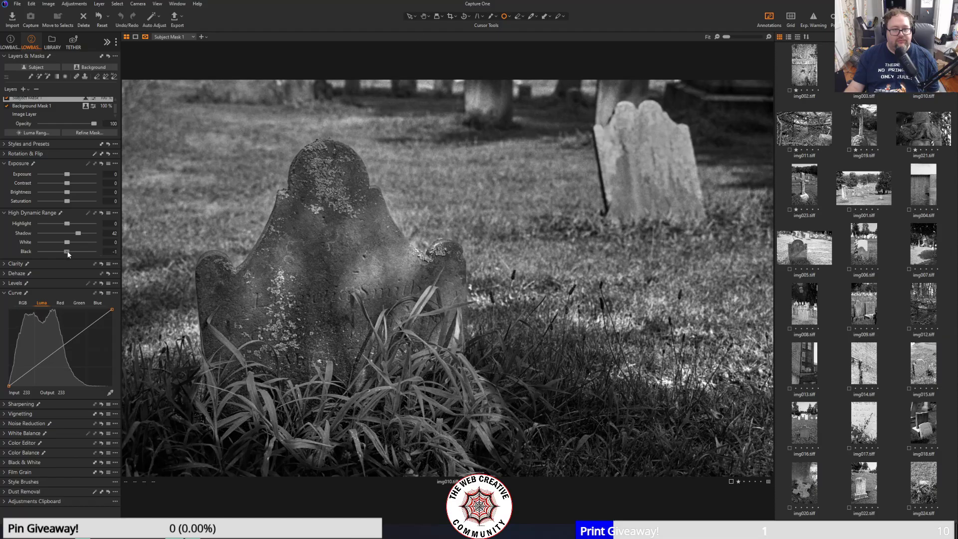
- On the image layer, move the luma curve's white point to input 230 and set the Vignetting amount to -2.33
click(45, 115)
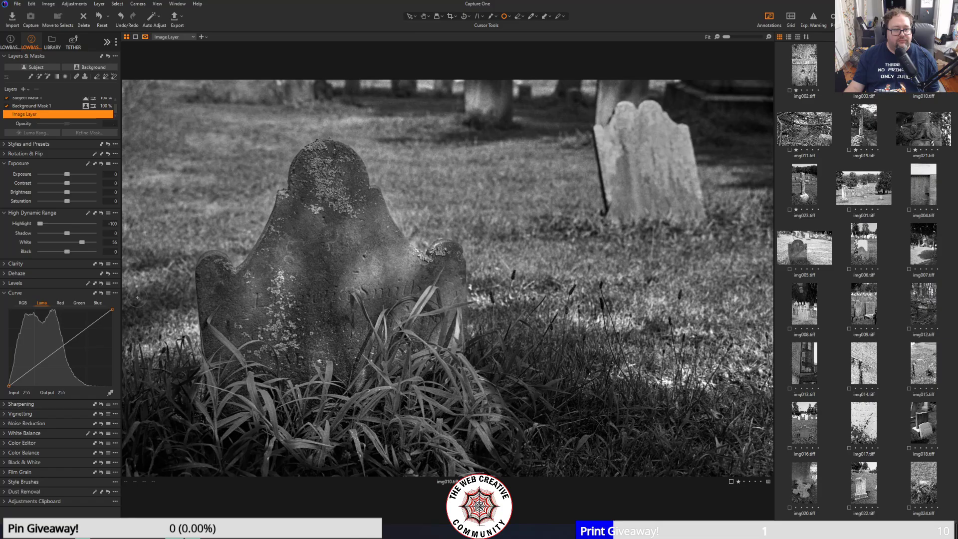
drag(112, 309, 101, 308)
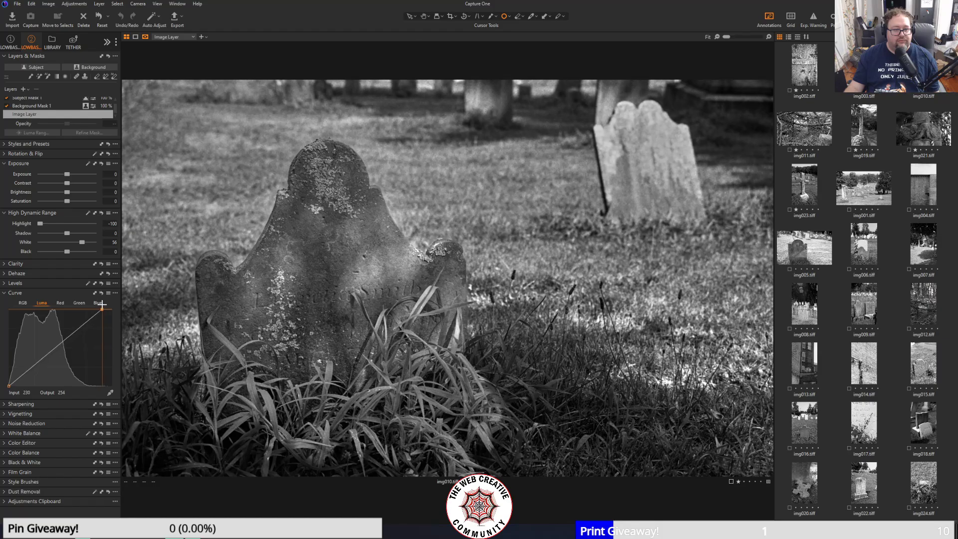
click(9, 414)
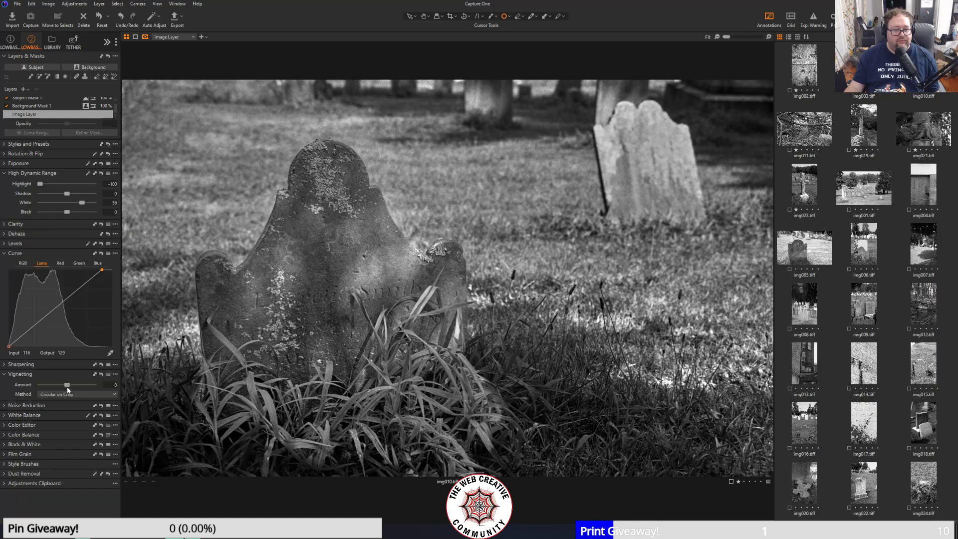
drag(67, 384, 50, 383)
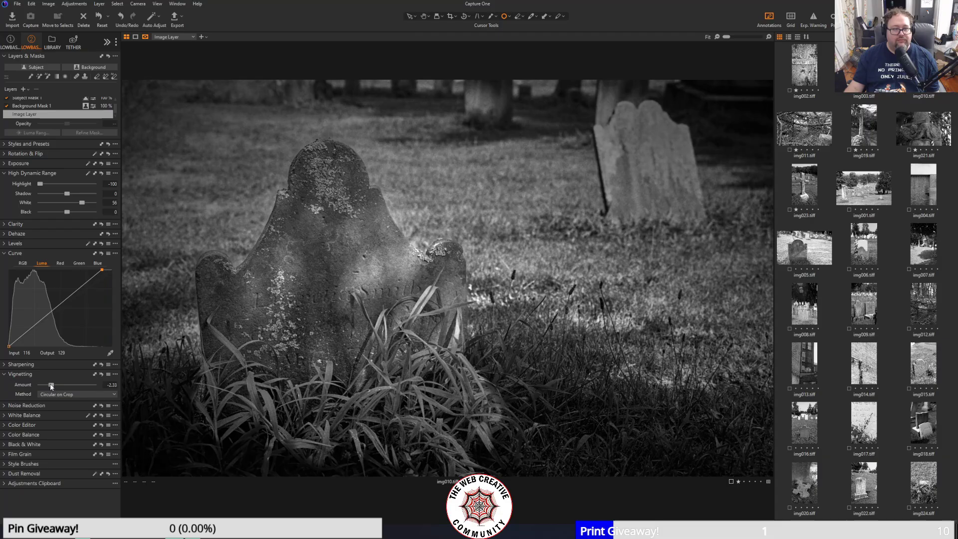
- On the subject mask, set Shadow to 33, White to 100 and Black to 0
click(33, 100)
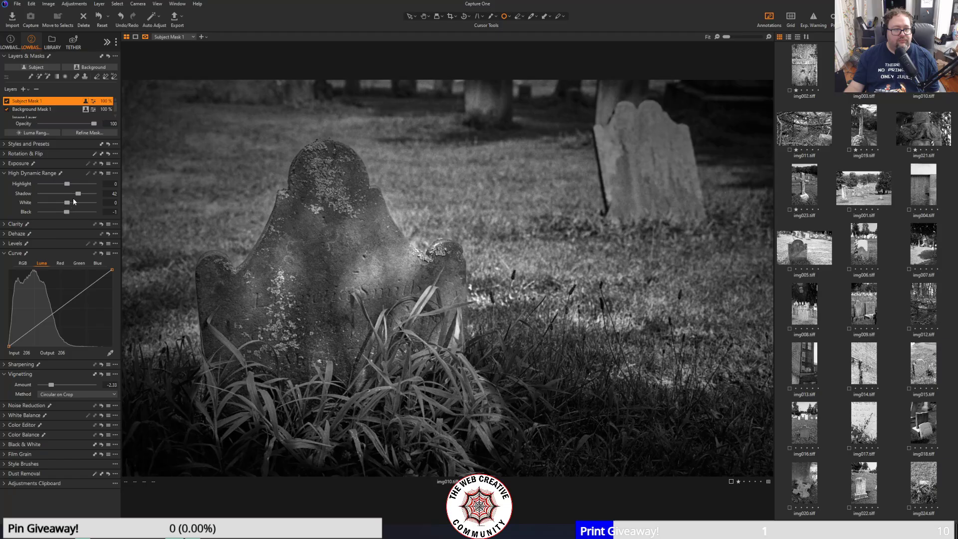
drag(78, 193, 118, 204)
click(113, 213)
text(0)
key(Return)
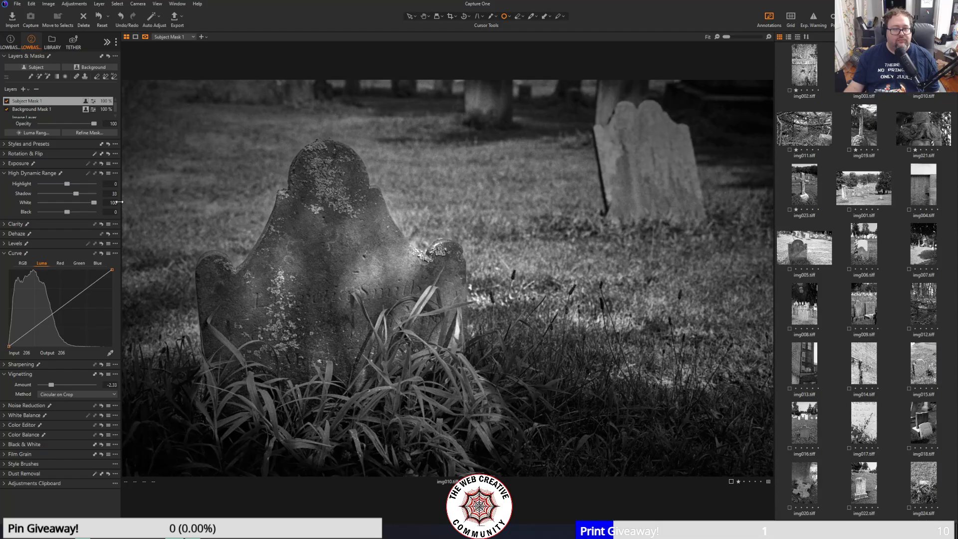
- Try Brightness at -18 on the background mask together with a Vignetting amount of -3.39
click(44, 110)
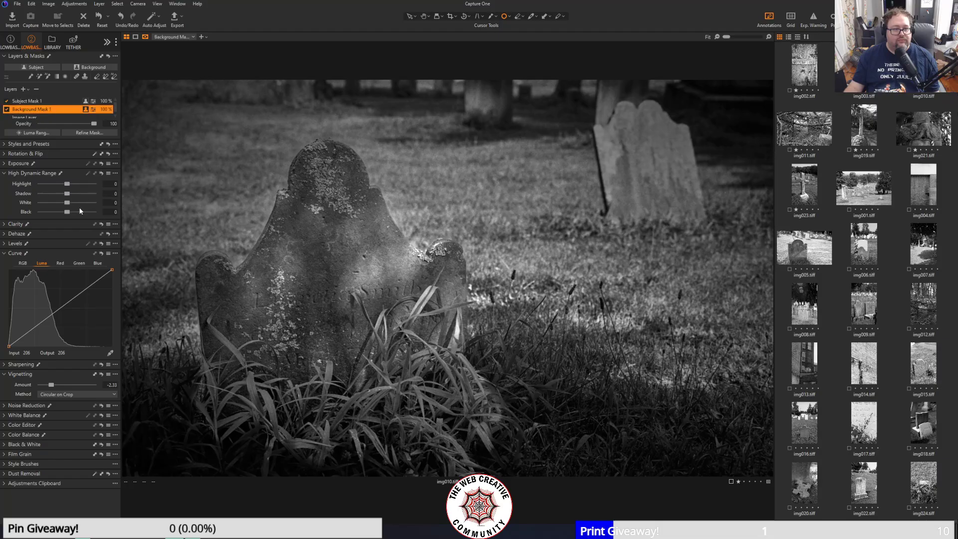
click(19, 163)
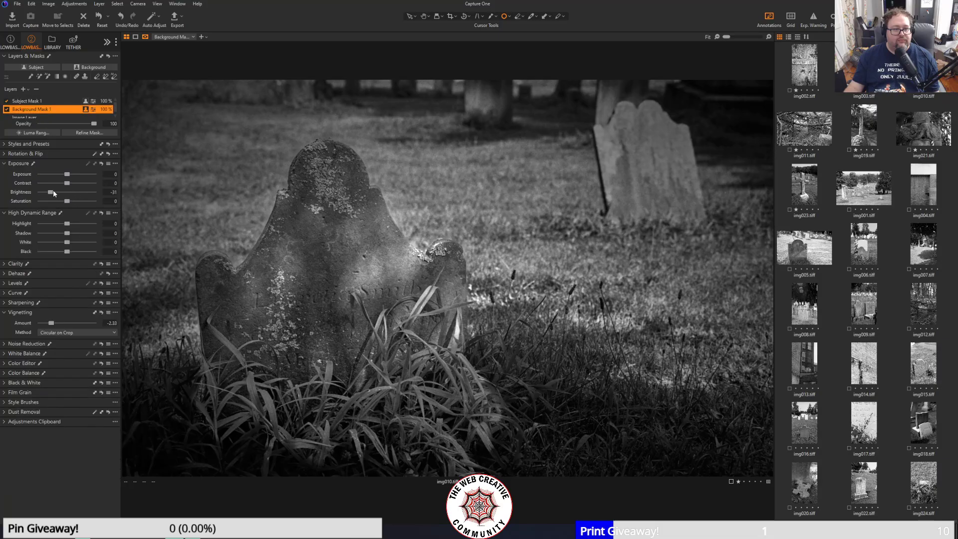
drag(53, 190, 58, 193)
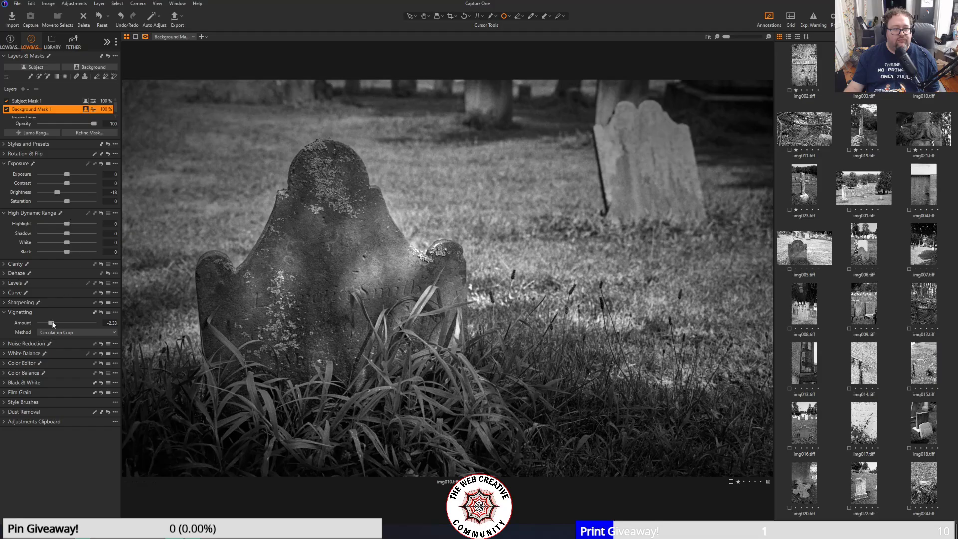
drag(51, 323, 44, 323)
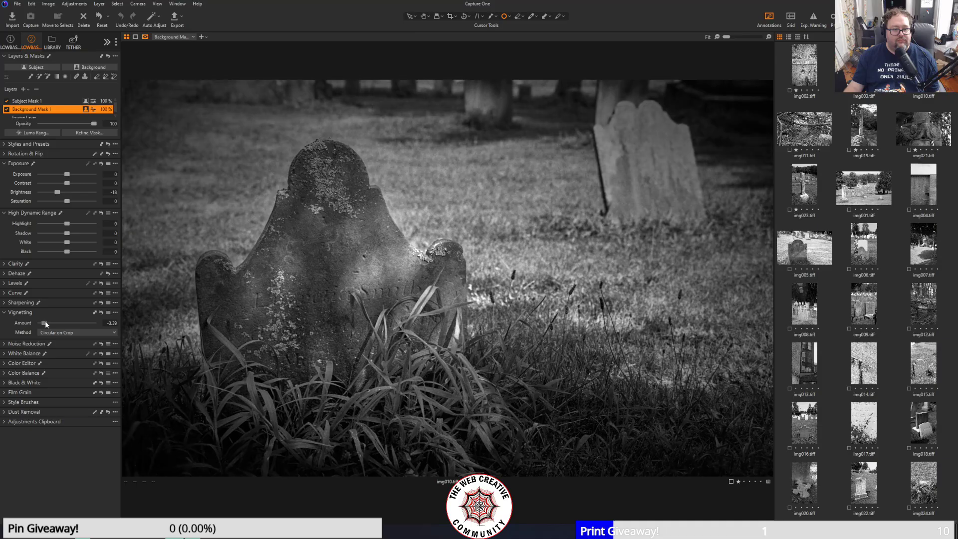
- Rebalance the masks by setting Brightness to -30 on the background mask and 10 on the subject mask
click(37, 101)
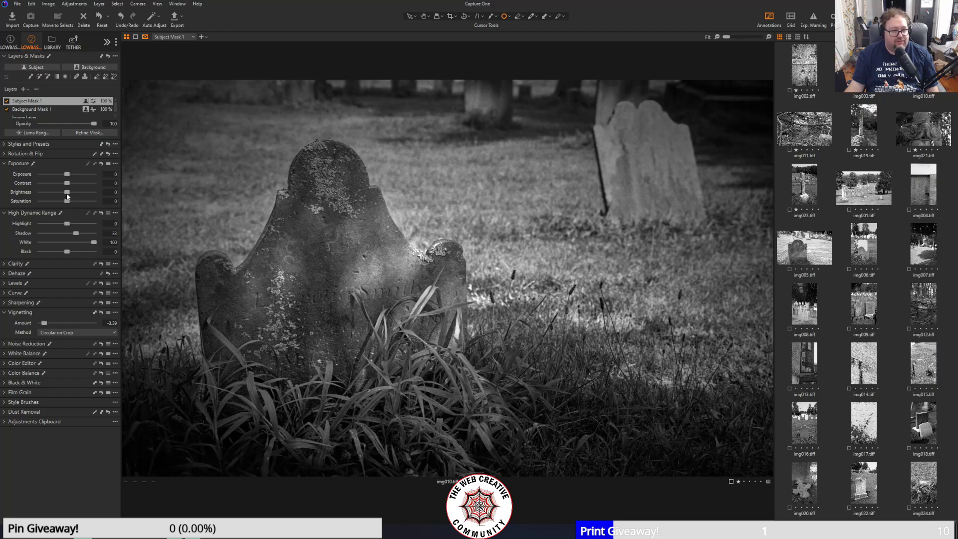
drag(67, 196, 75, 196)
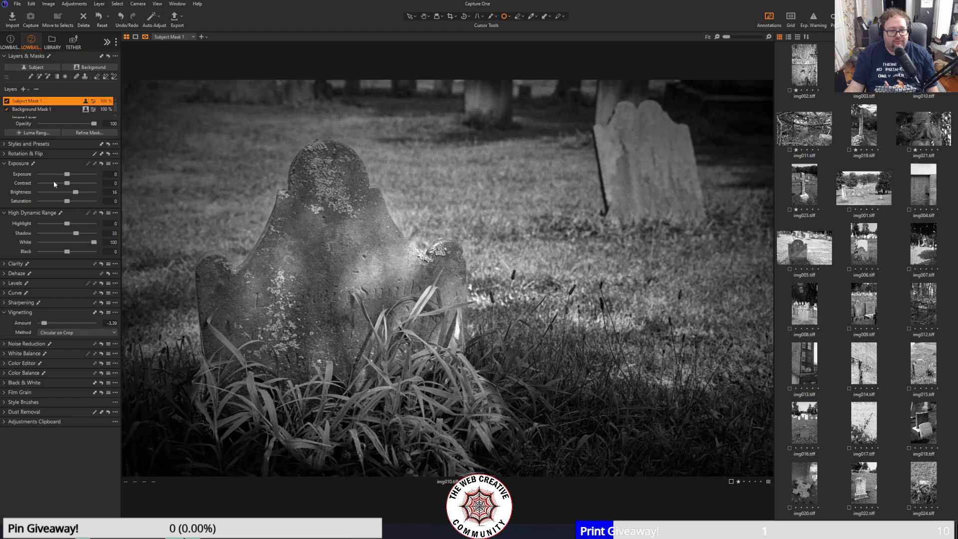
click(52, 109)
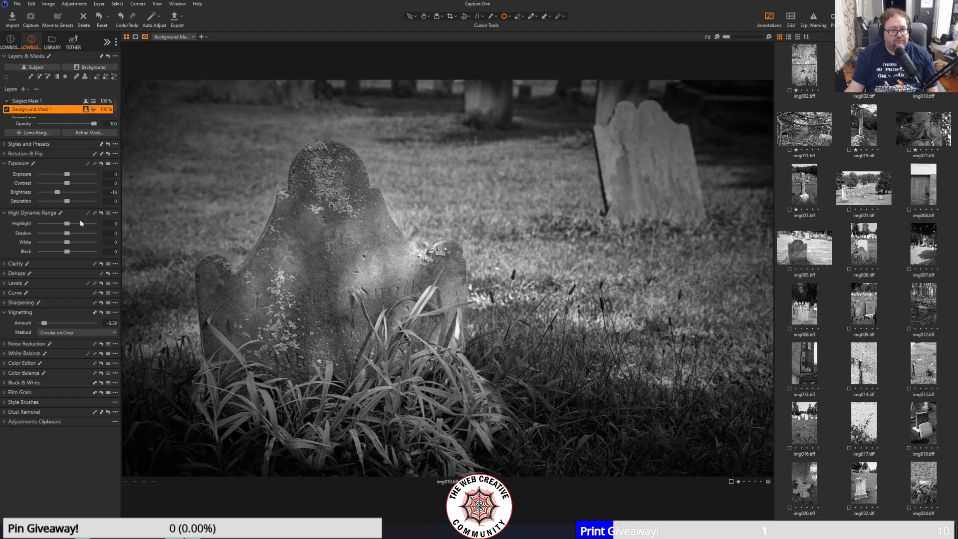
drag(49, 196, 51, 194)
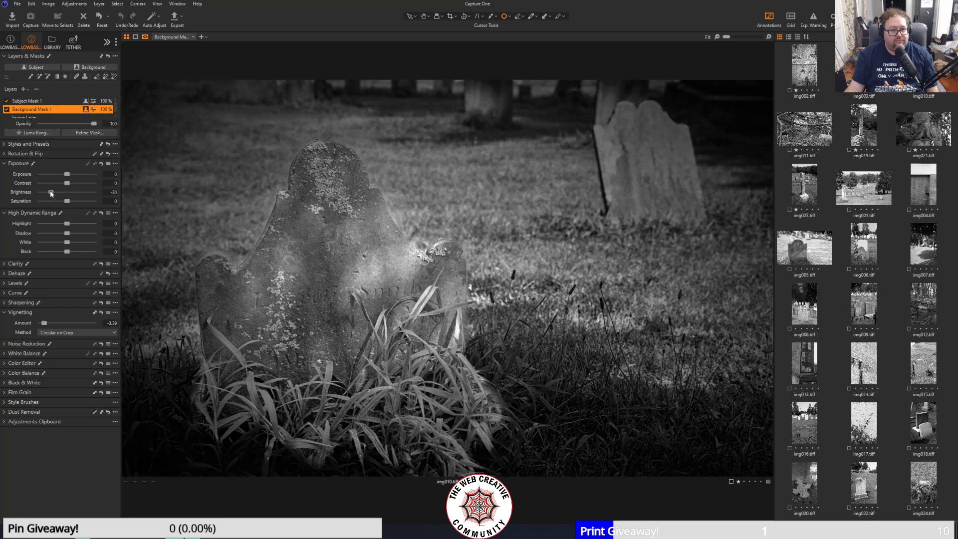
click(28, 101)
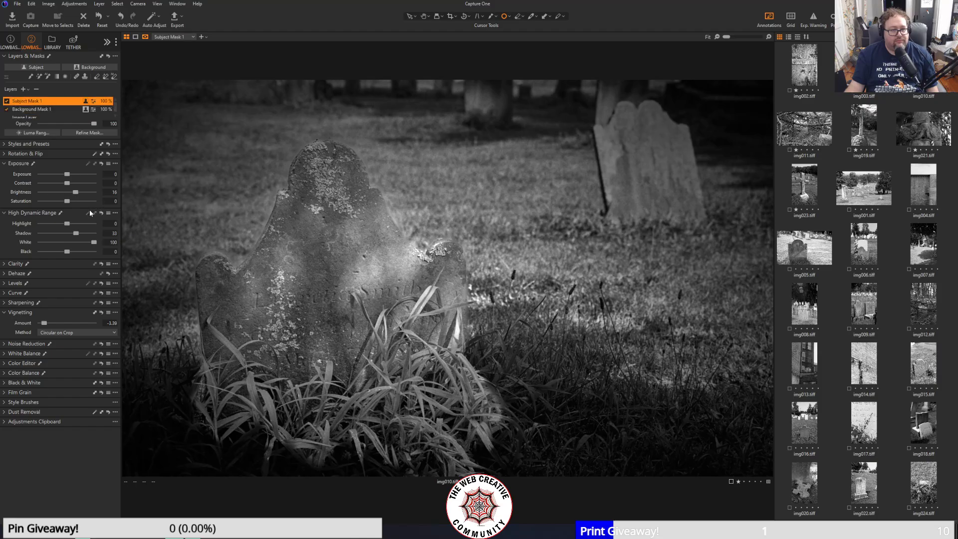
drag(75, 197, 73, 197)
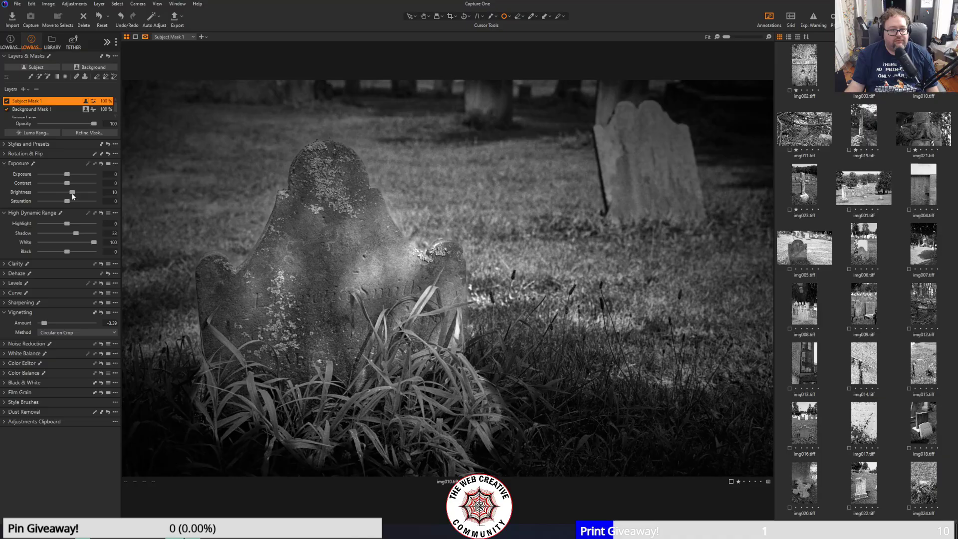
key(.)
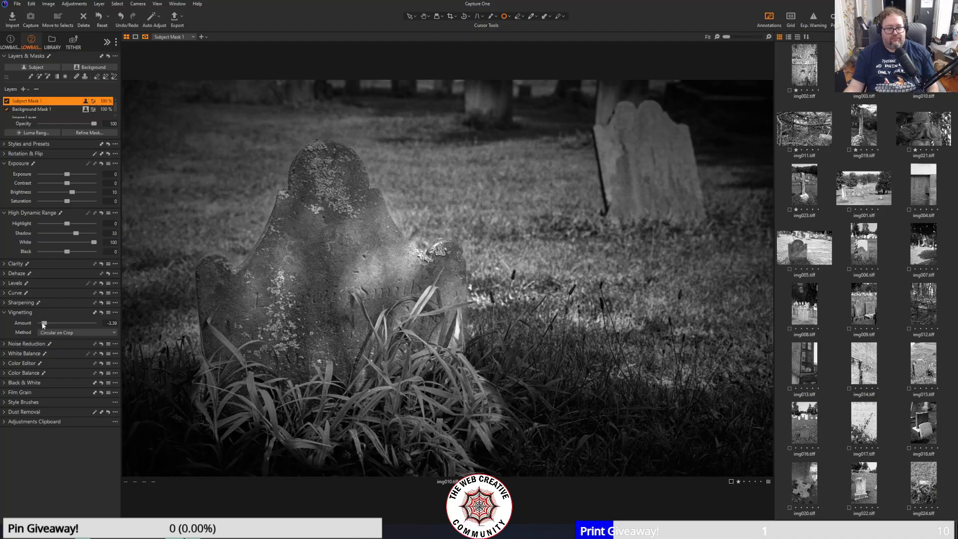
- Set the Vignetting amount to -4 and compare the edit with the original in the split before/after view
drag(44, 322, 28, 324)
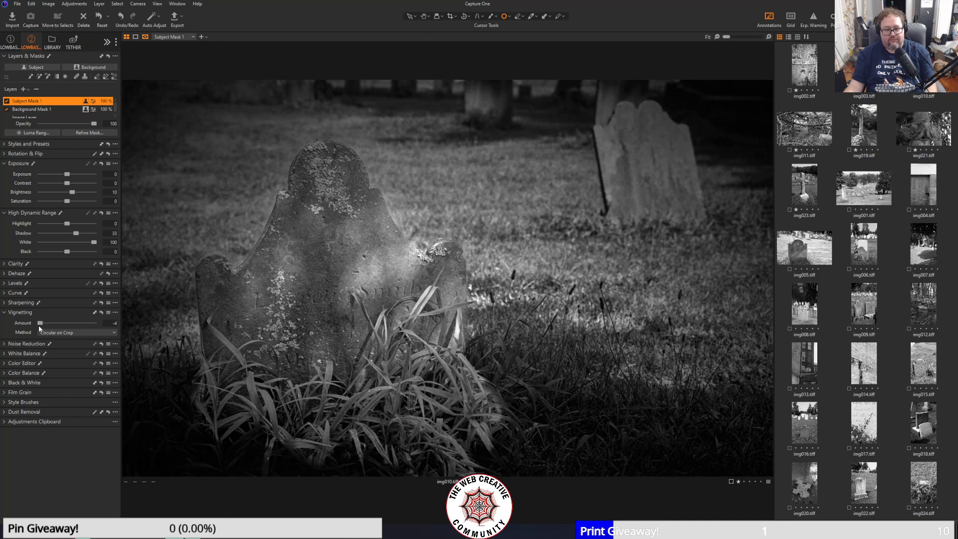
key(y)
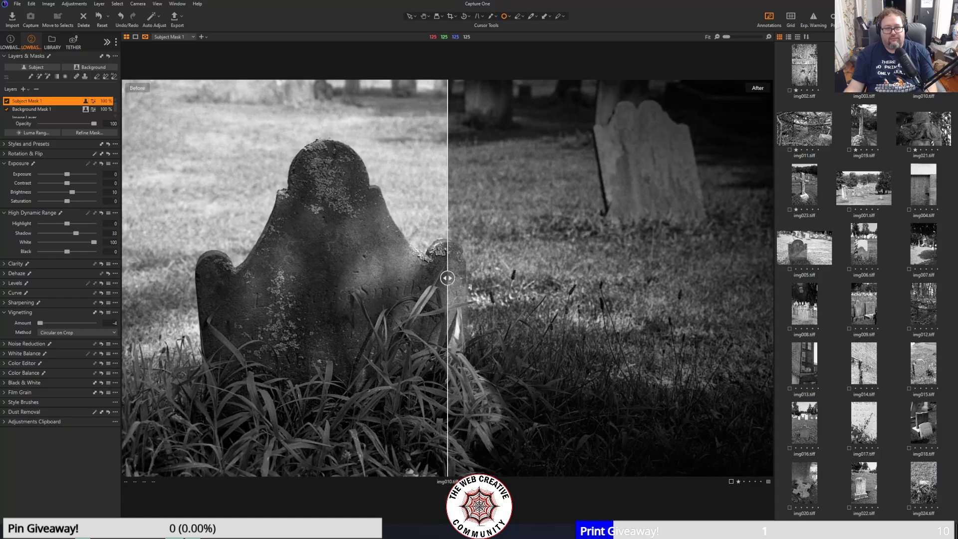
drag(448, 278, 124, 274)
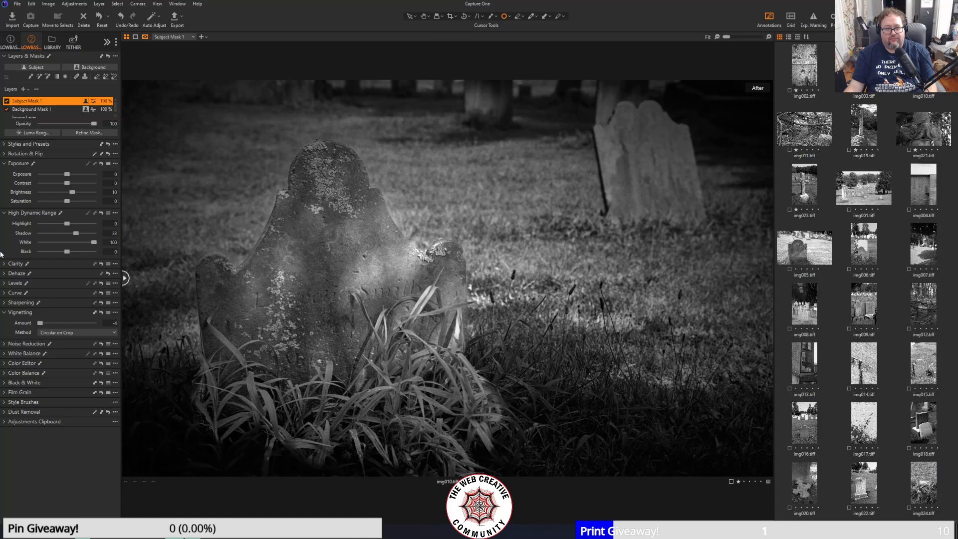
drag(1, 252, 83, 272)
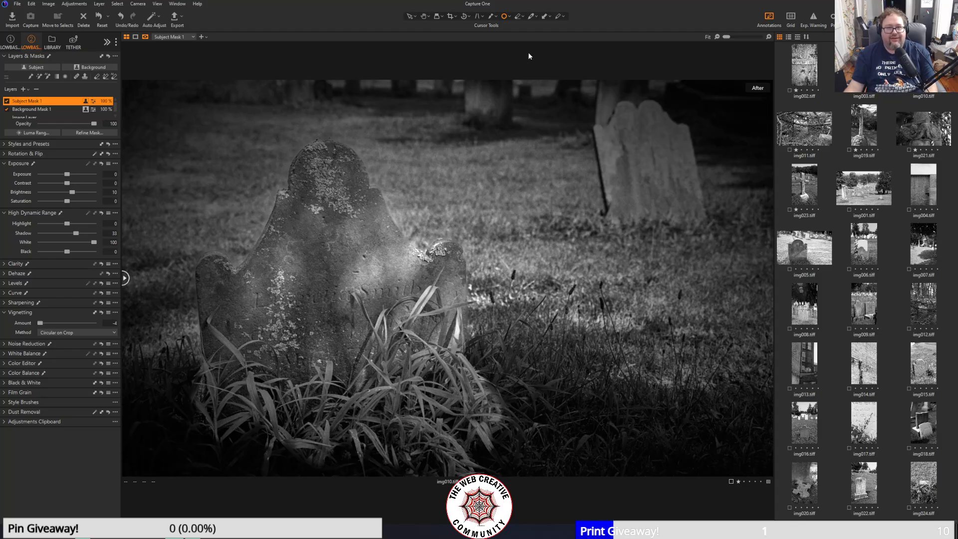
- Export the image with the 8-bit Adobe RGB TIFF recipe to the C1 Edits folder under the name 10
click(174, 17)
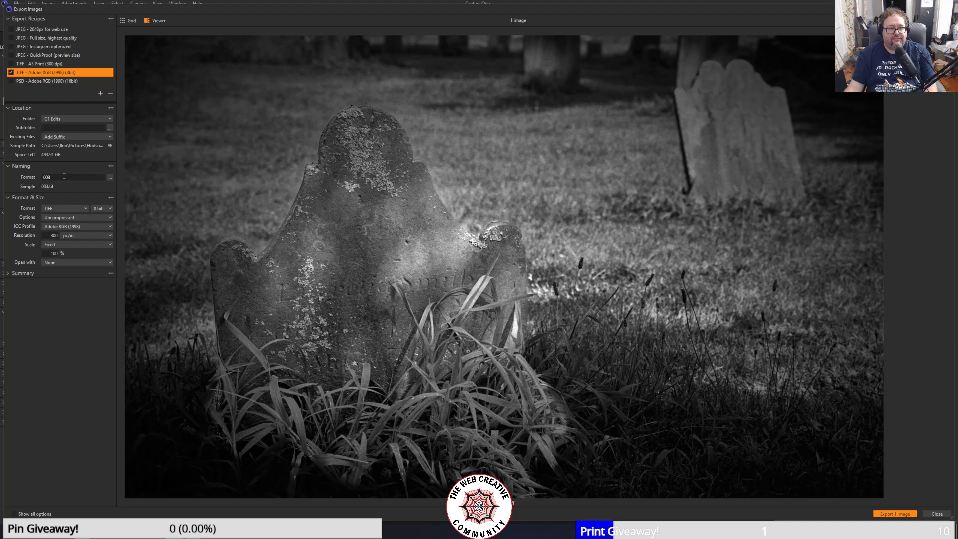
text(10)
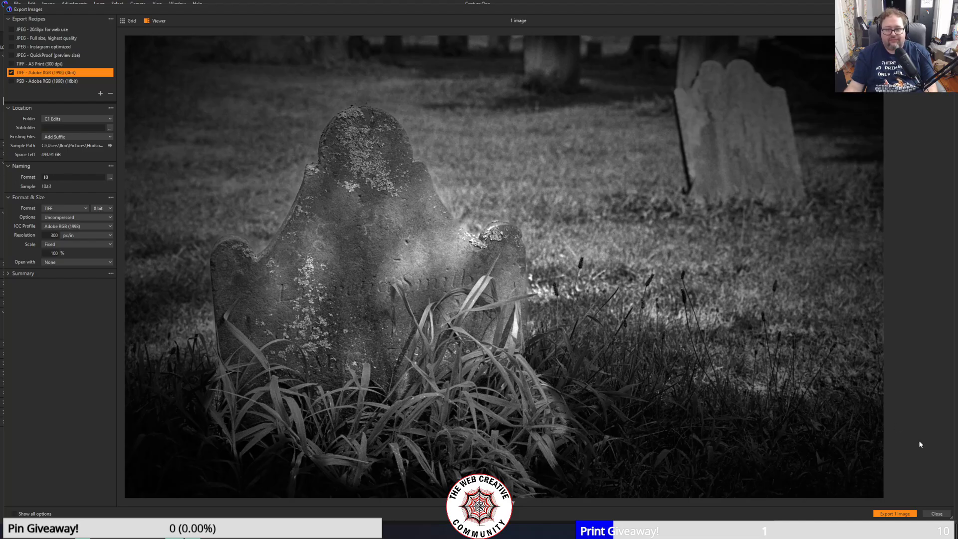
click(893, 514)
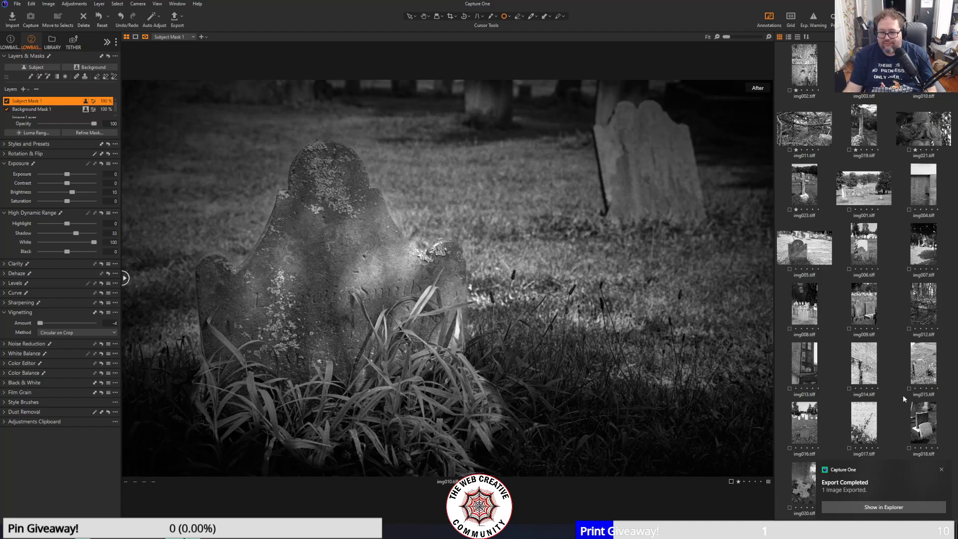
- Look through the remaining scans, including img012, img020, img024, img008, img011, img002, img004 and img021, for the next photo to edit
click(921, 311)
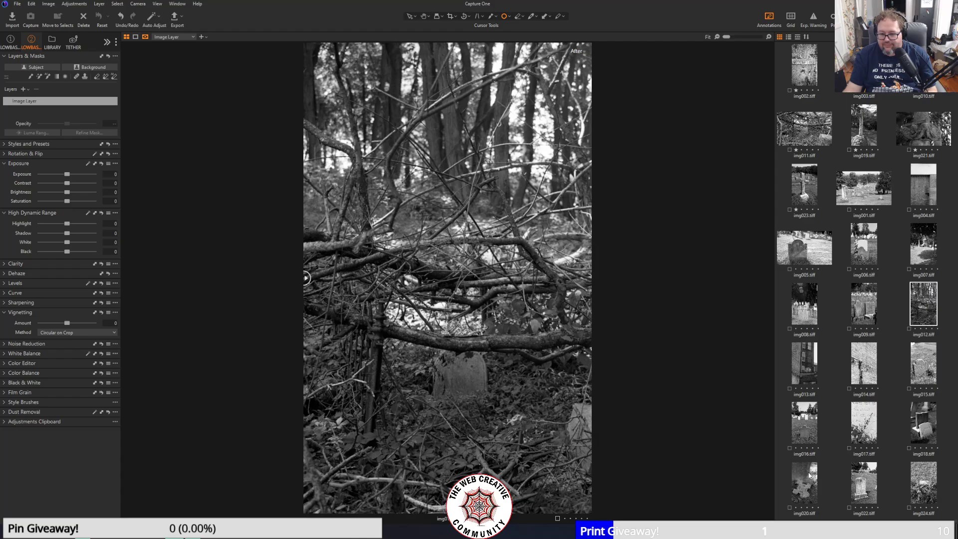
click(804, 479)
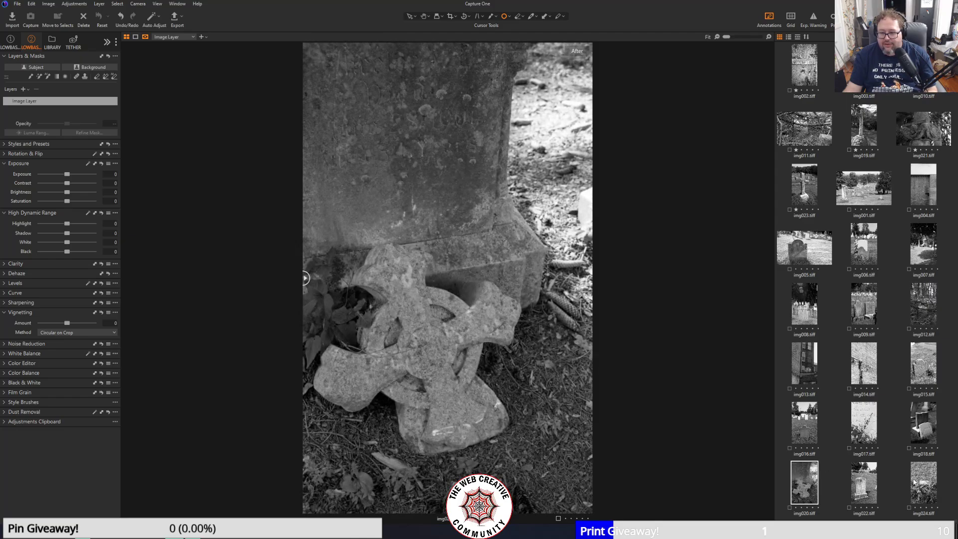
click(914, 482)
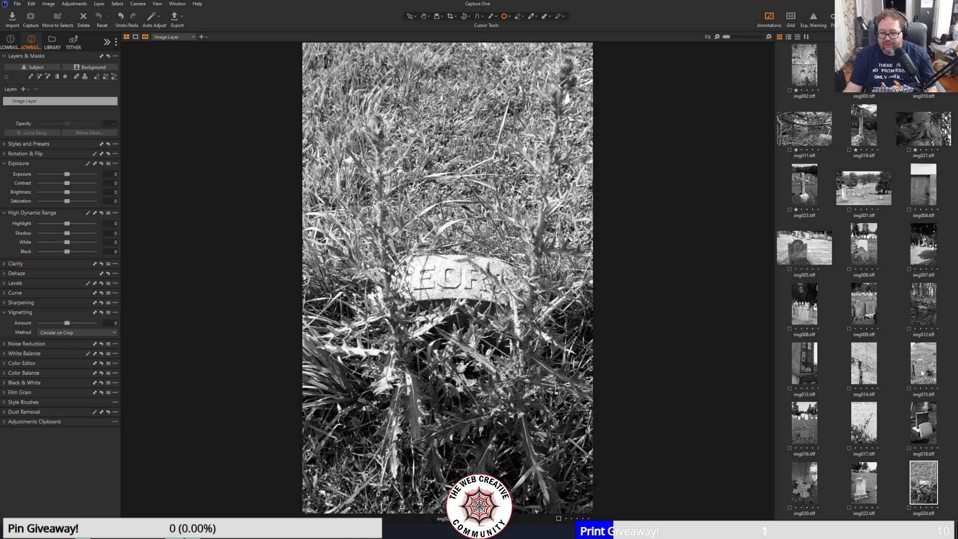
click(807, 304)
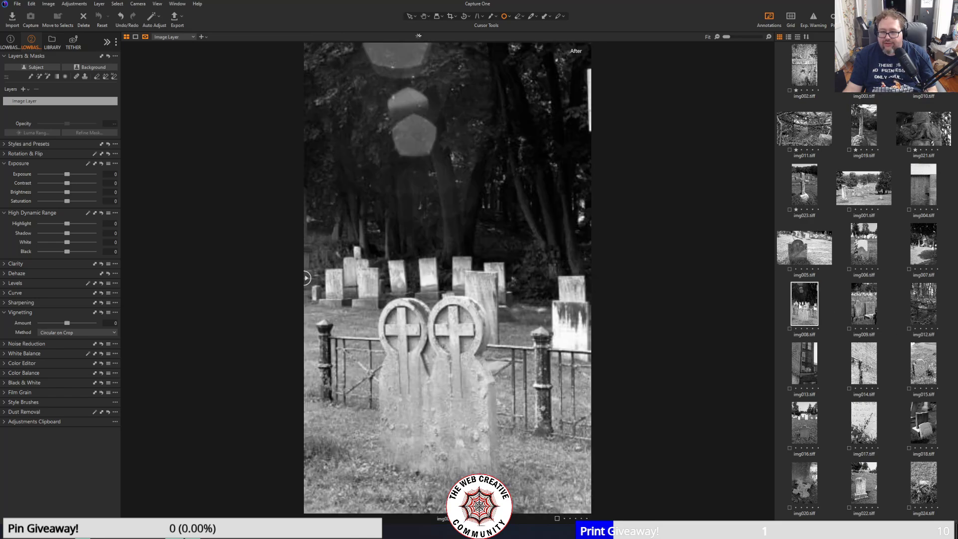
click(930, 303)
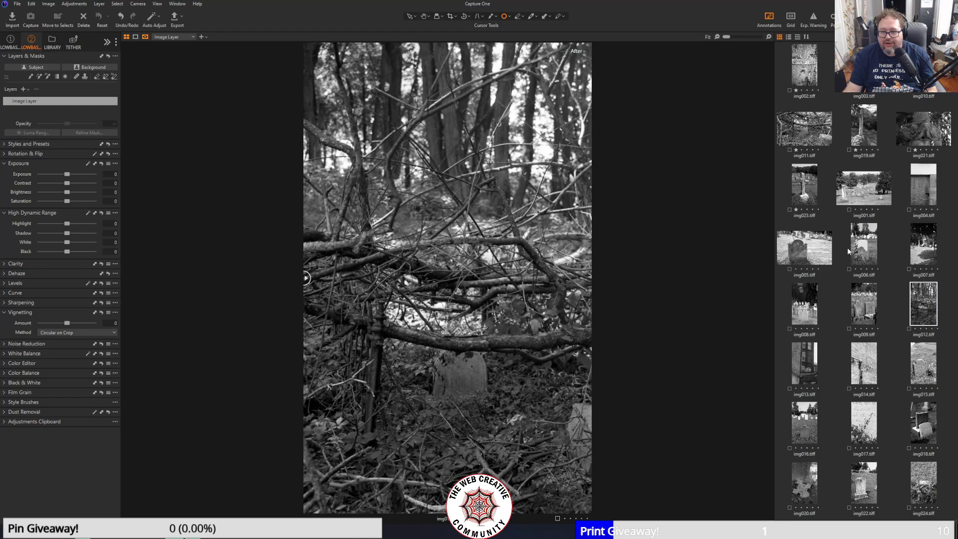
click(798, 133)
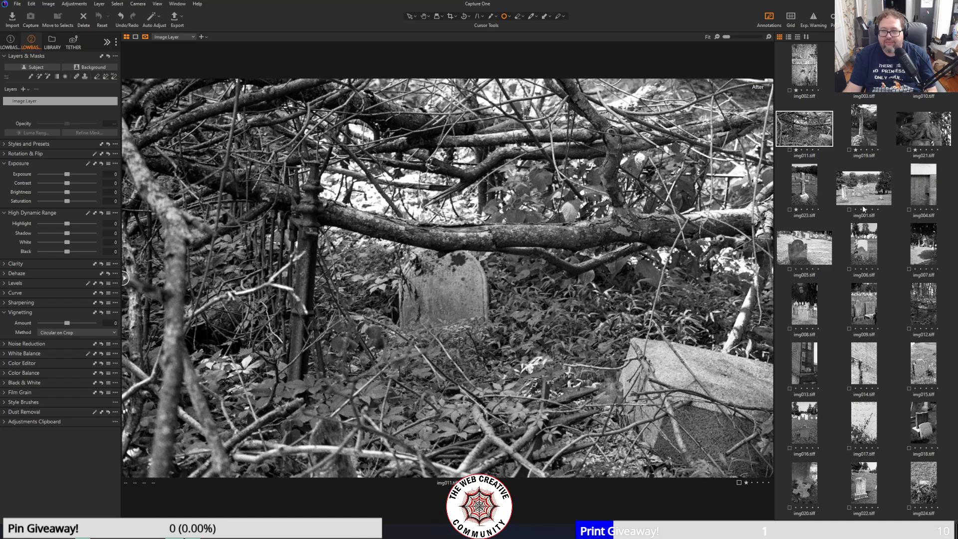
click(806, 57)
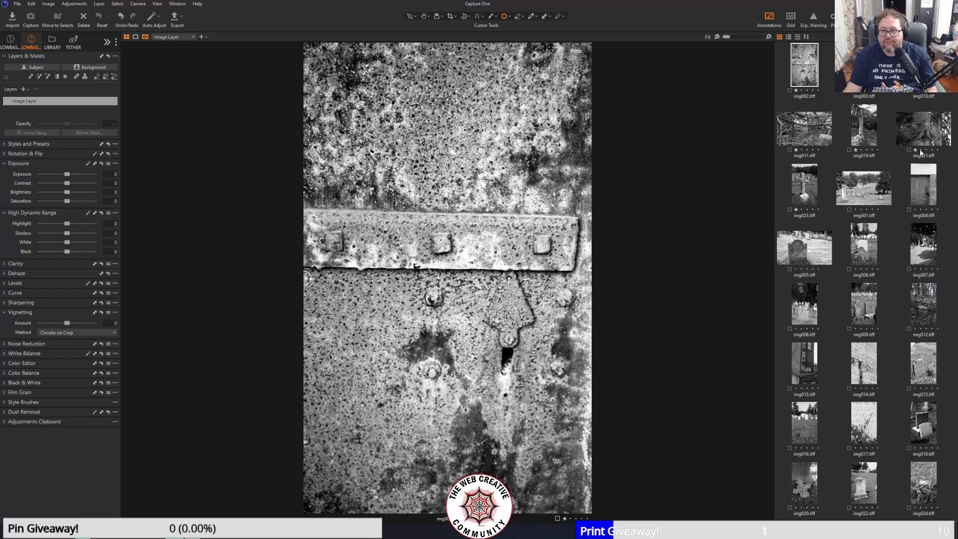
click(922, 186)
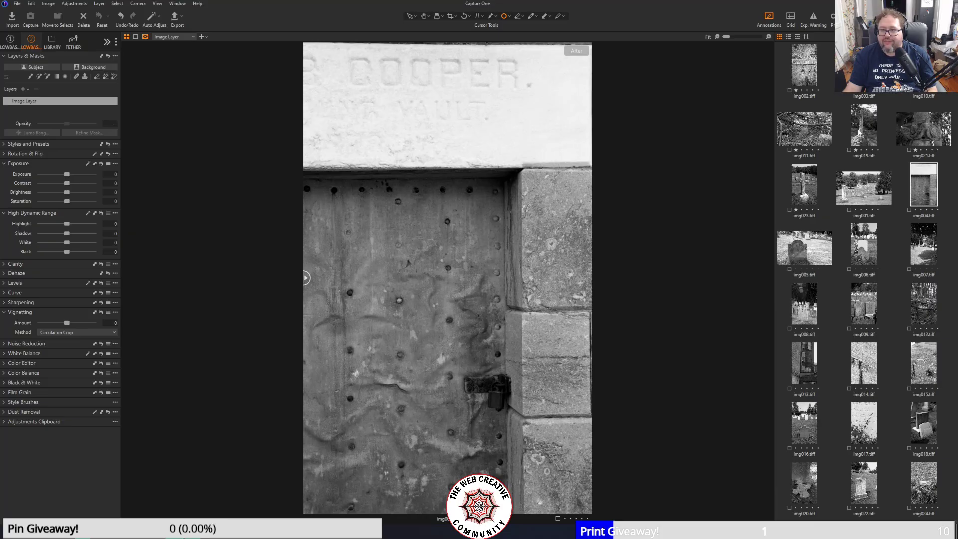
click(913, 127)
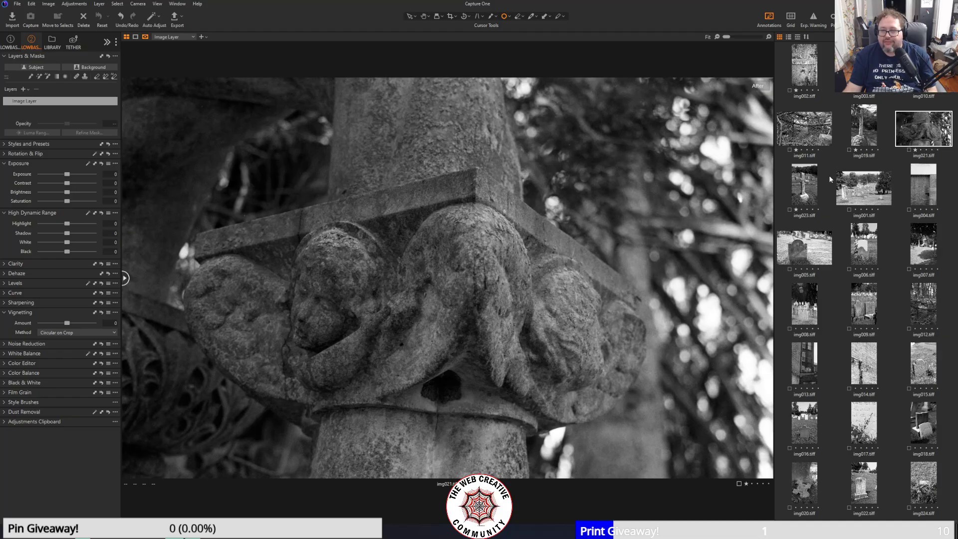
- Select the stone cross photo img023 for editing and open its Curve adjustments
click(814, 182)
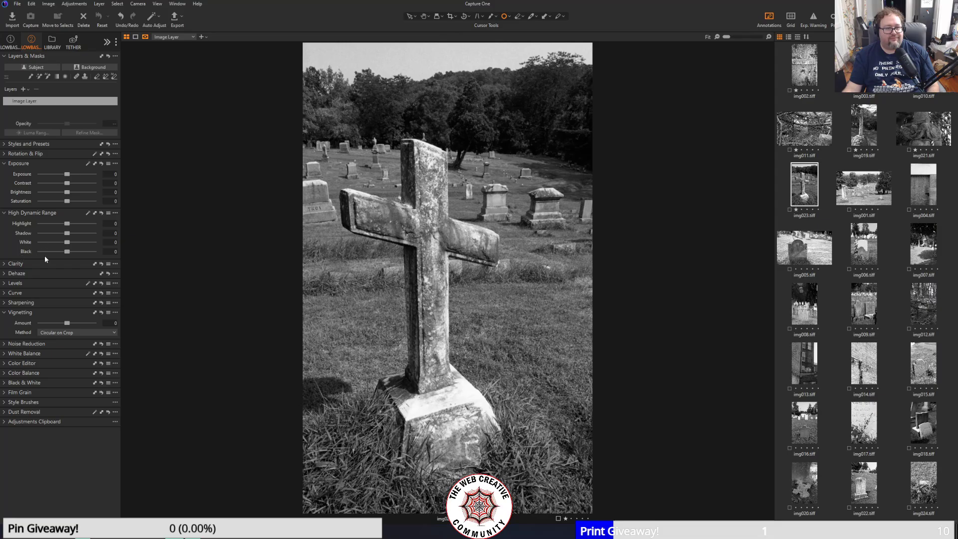
click(5, 293)
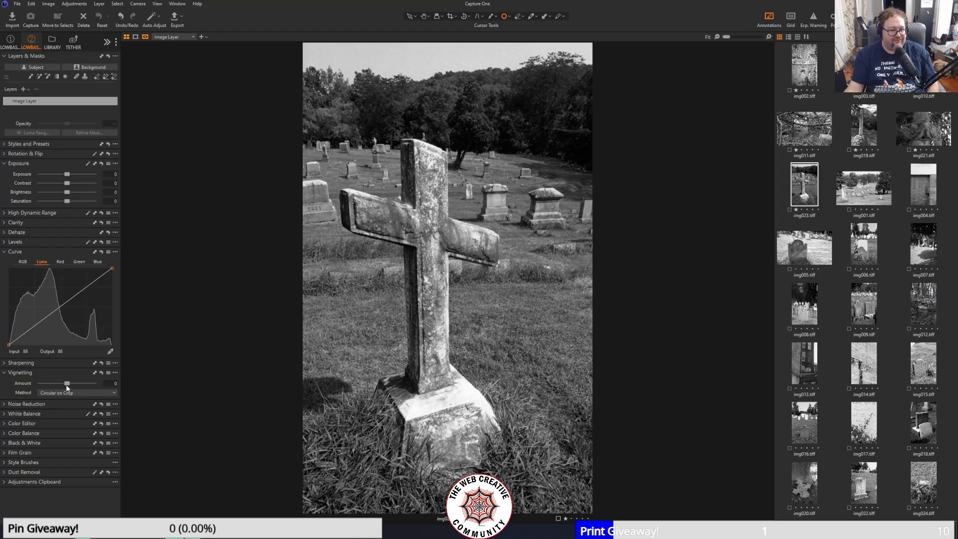
drag(67, 383, 56, 383)
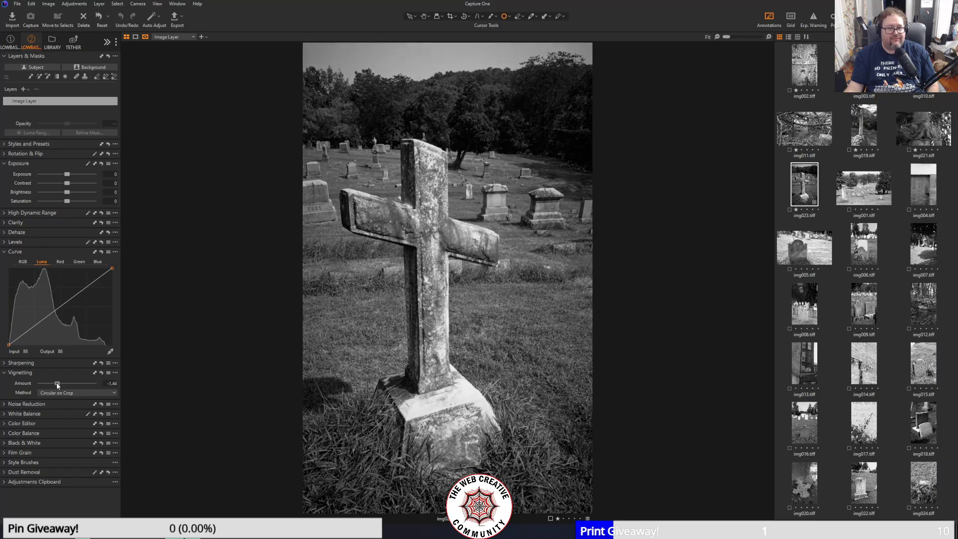
click(5, 213)
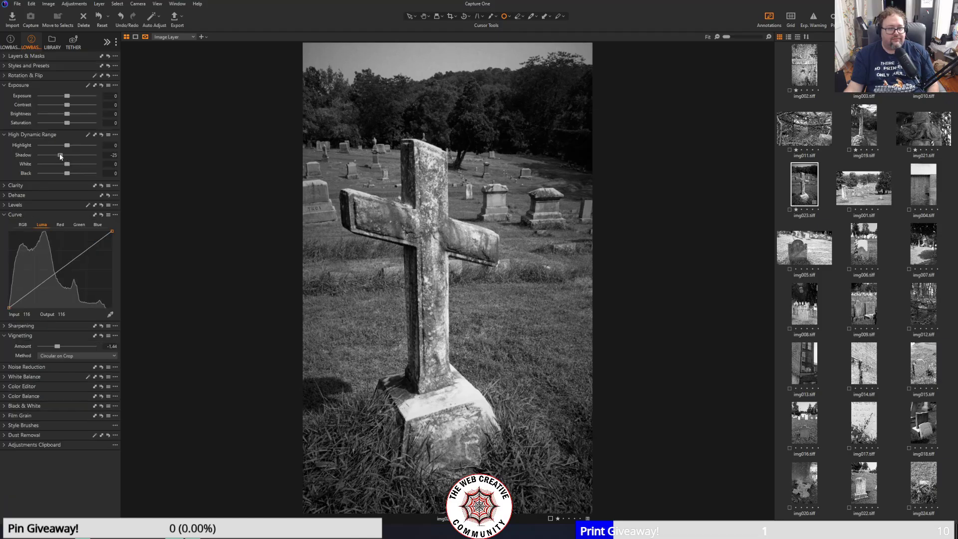
mouse_move(68, 156)
mouse_down()
mouse_move(82, 157)
mouse_move(67, 156)
mouse_up()
drag(107, 346, 147, 346)
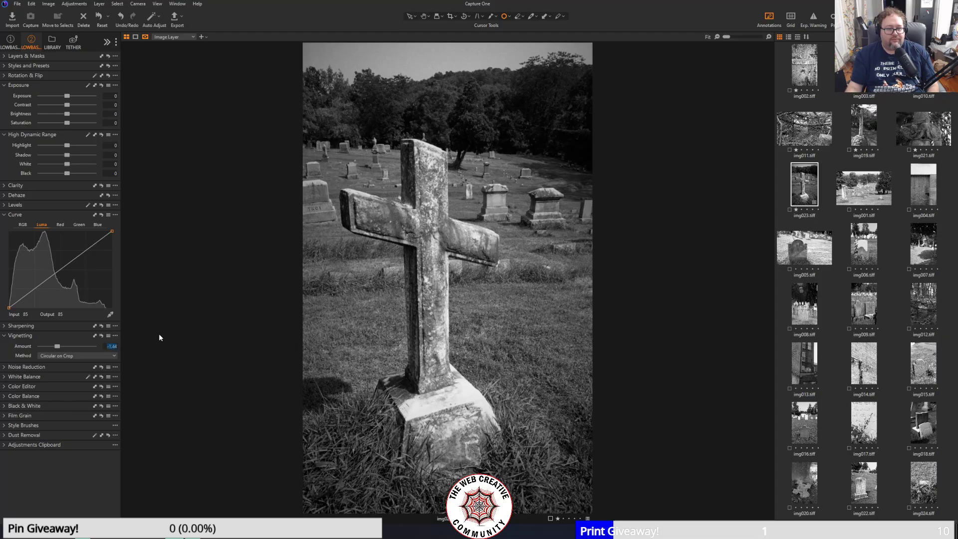
text(0)
key(Return)
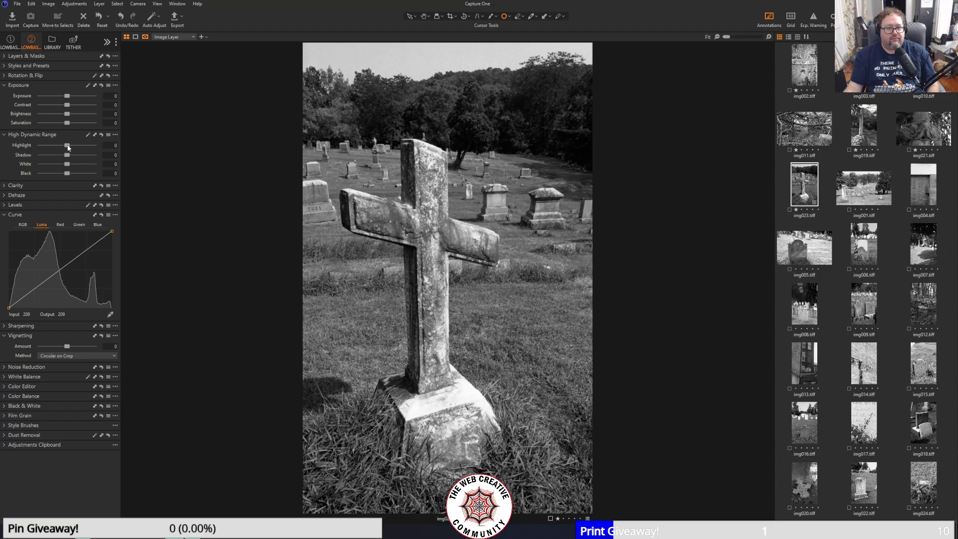
- Set Highlight to 44 and the Vignetting amount to -1.5, and compare the edit with the original in the split before/after view
mouse_move(67, 145)
mouse_down()
mouse_move(100, 148)
mouse_move(80, 146)
mouse_up()
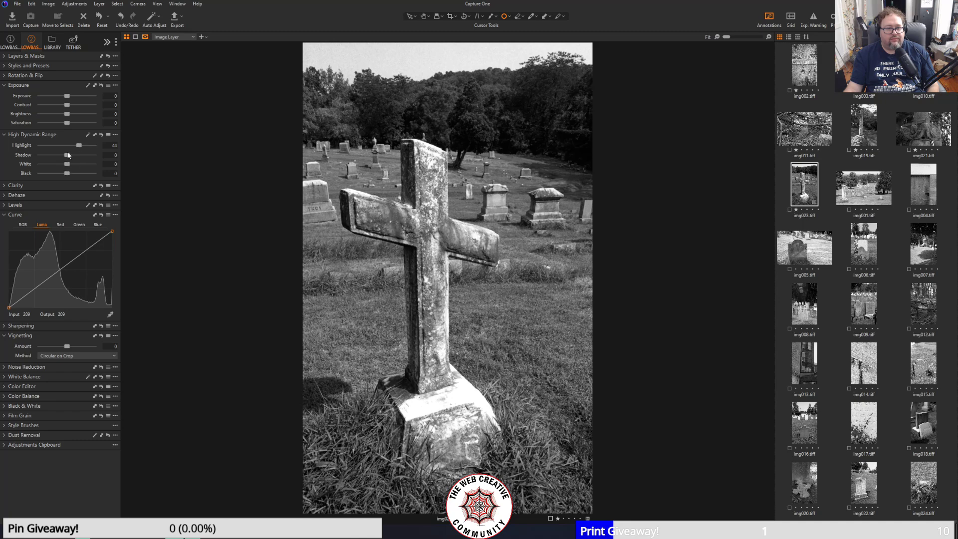
mouse_move(67, 173)
mouse_down()
mouse_move(55, 173)
mouse_move(70, 173)
mouse_up()
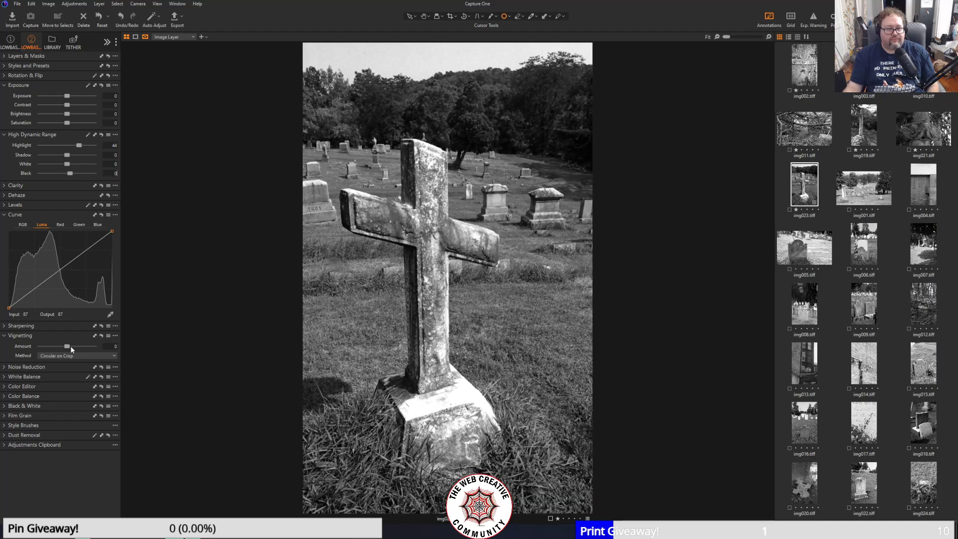
drag(69, 346, 55, 346)
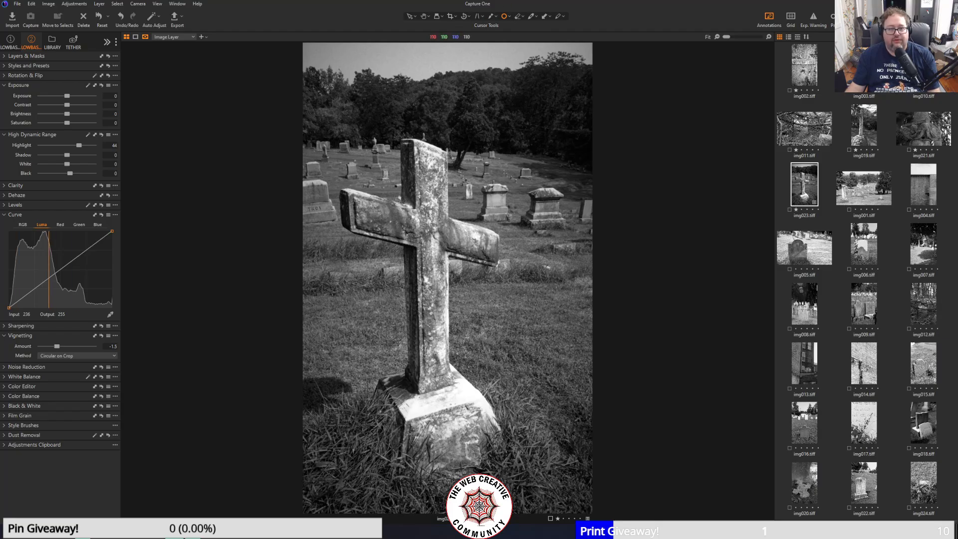
click(250, 195)
key(y)
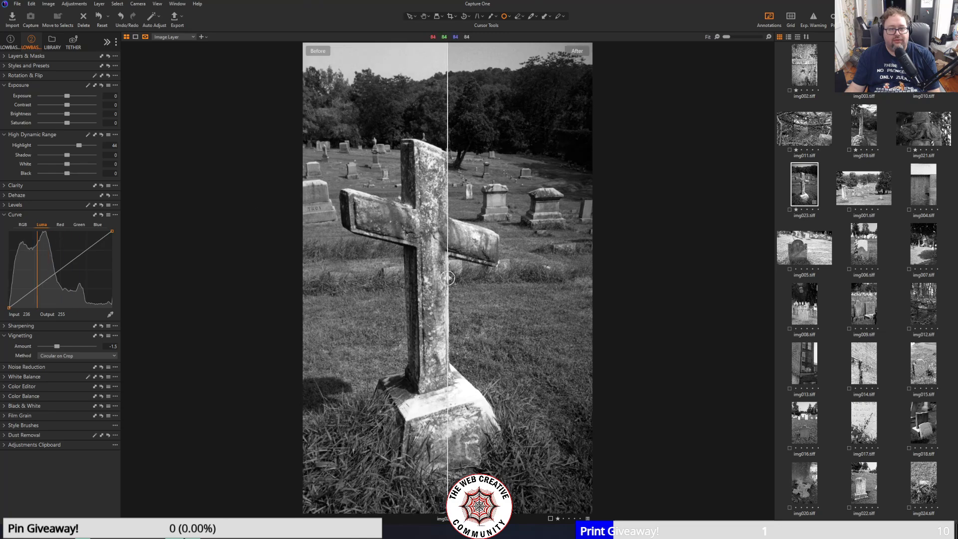
drag(448, 278, 161, 276)
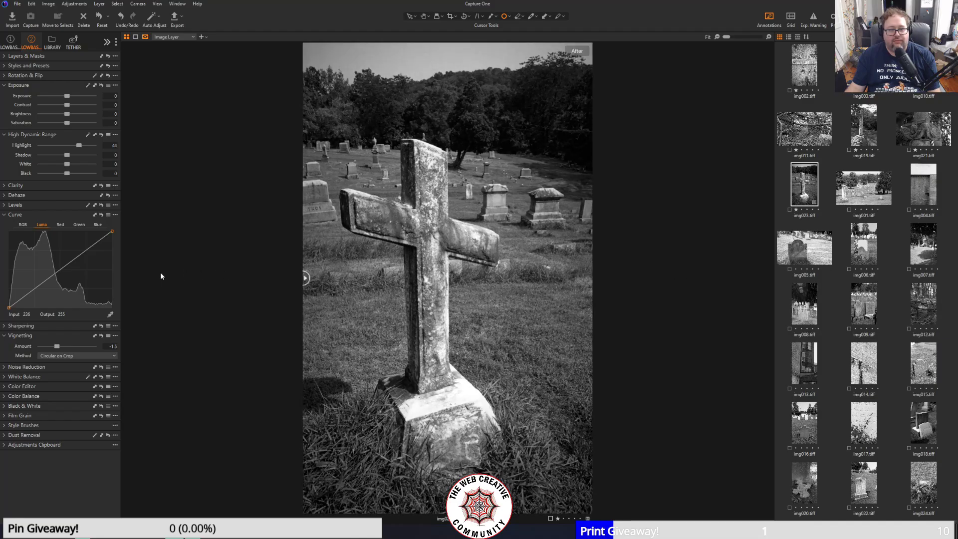
- Create a subject mask of the cross and set its Highlight to 44 and Brightness to 6
click(4, 56)
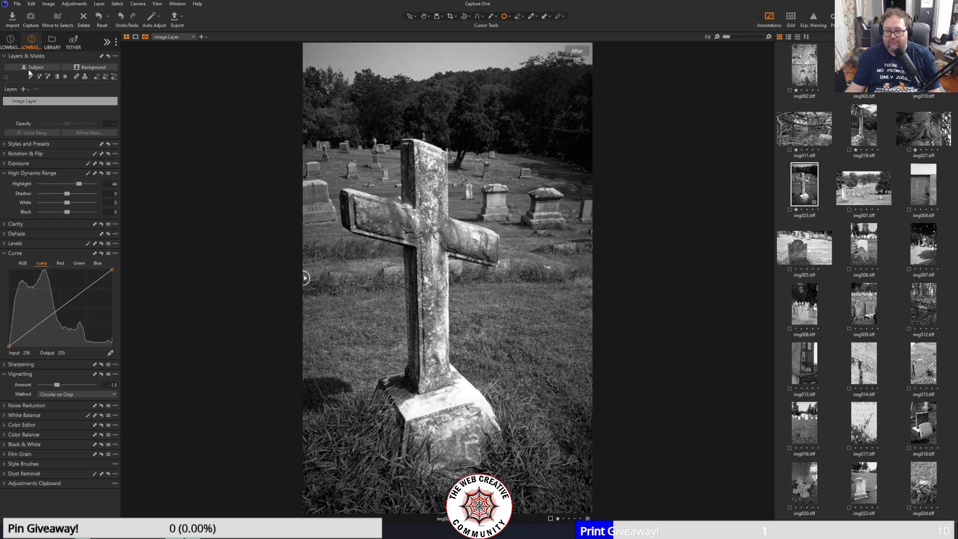
click(33, 68)
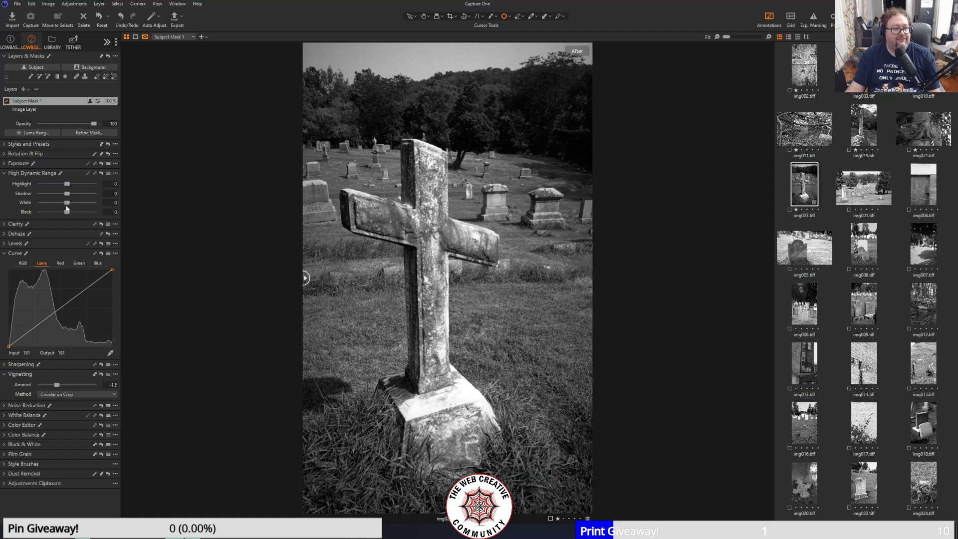
drag(66, 187, 79, 188)
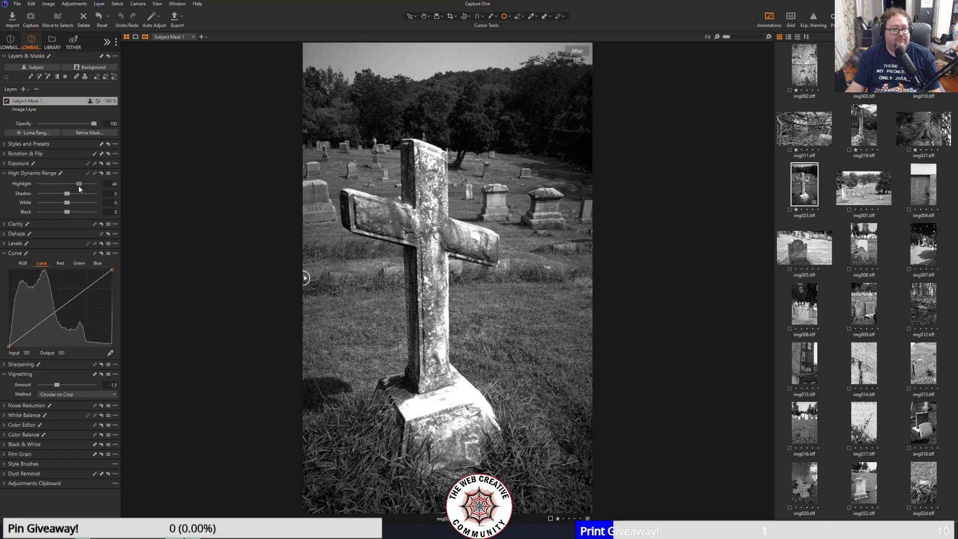
click(7, 165)
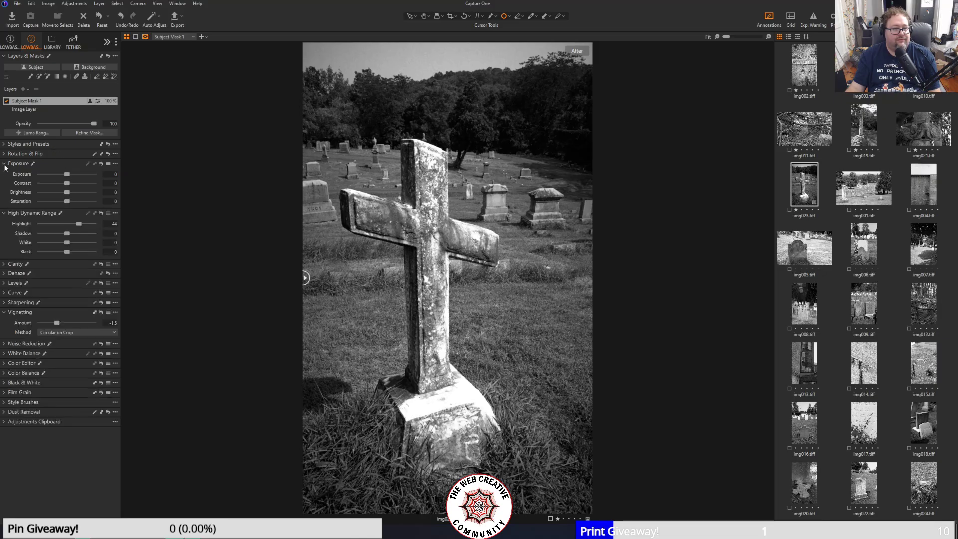
drag(70, 194, 72, 196)
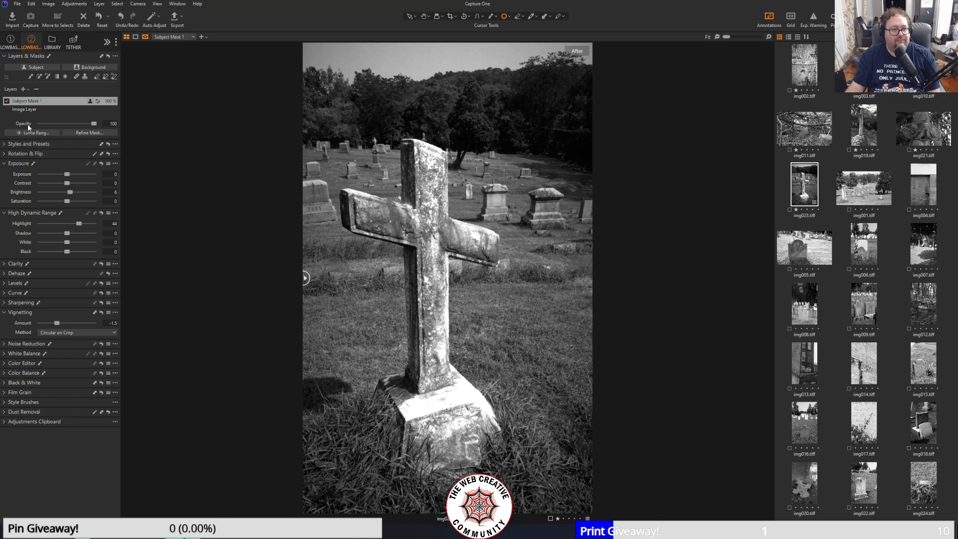
- Create a background mask with Highlight at -44, White at -100 and Black at 1
click(81, 68)
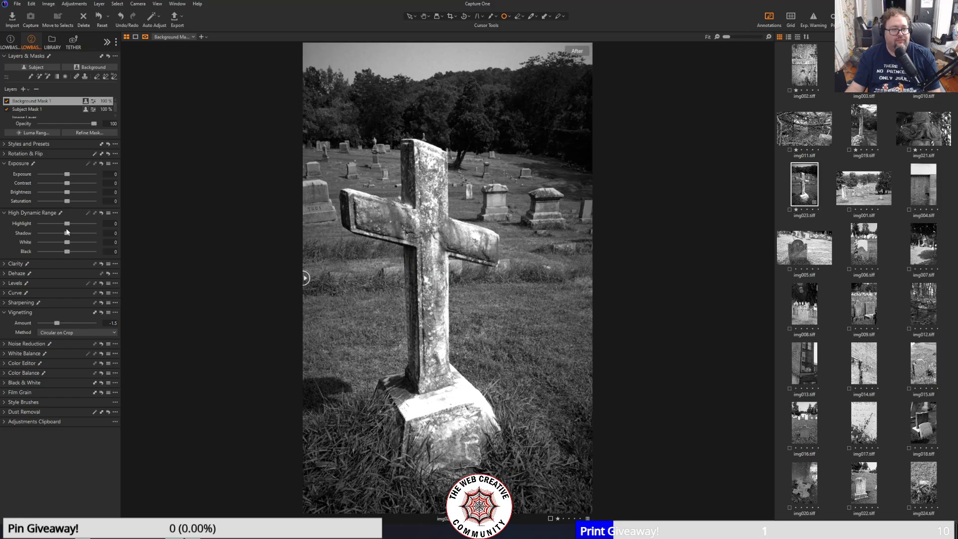
drag(66, 223, 55, 224)
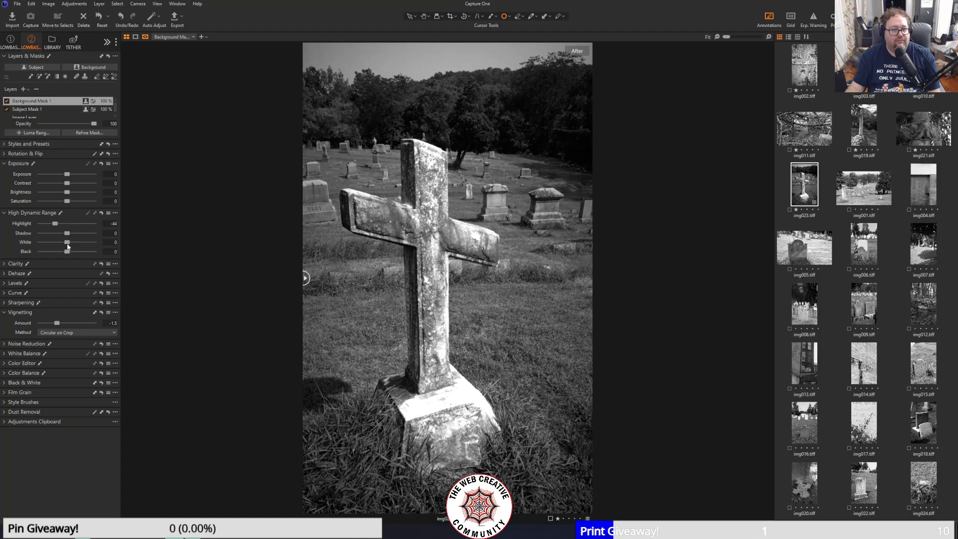
mouse_move(67, 244)
mouse_down()
mouse_move(38, 244)
mouse_move(61, 251)
mouse_up()
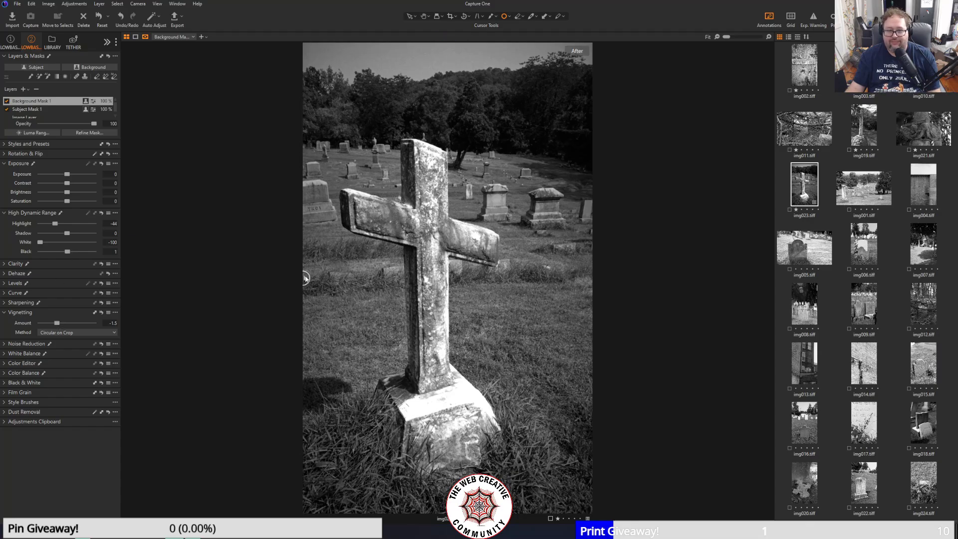
drag(303, 278, 113, 259)
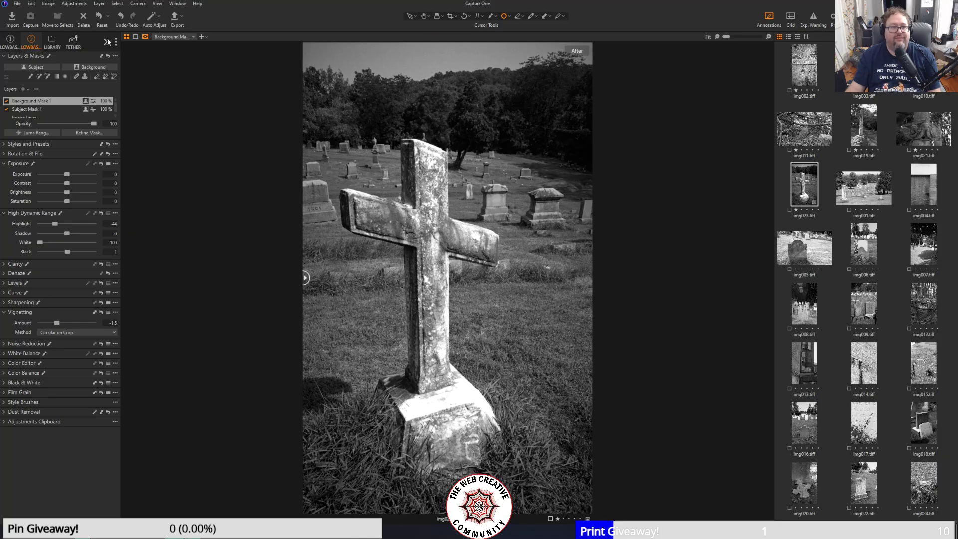
- Export the cross photo with the 8-bit Adobe RGB TIFF recipe to the C1 Edits folder under the name 23
click(171, 27)
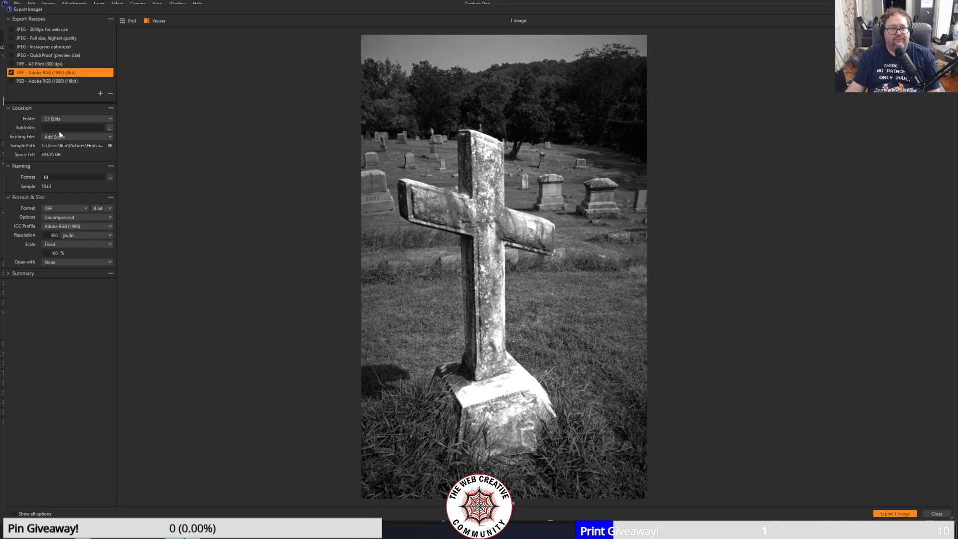
drag(48, 178, 25, 174)
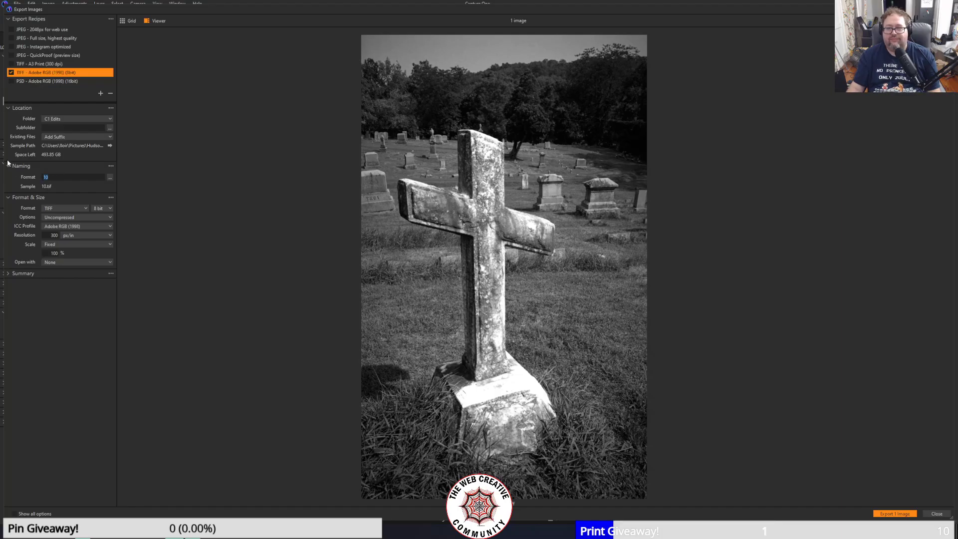
text(23)
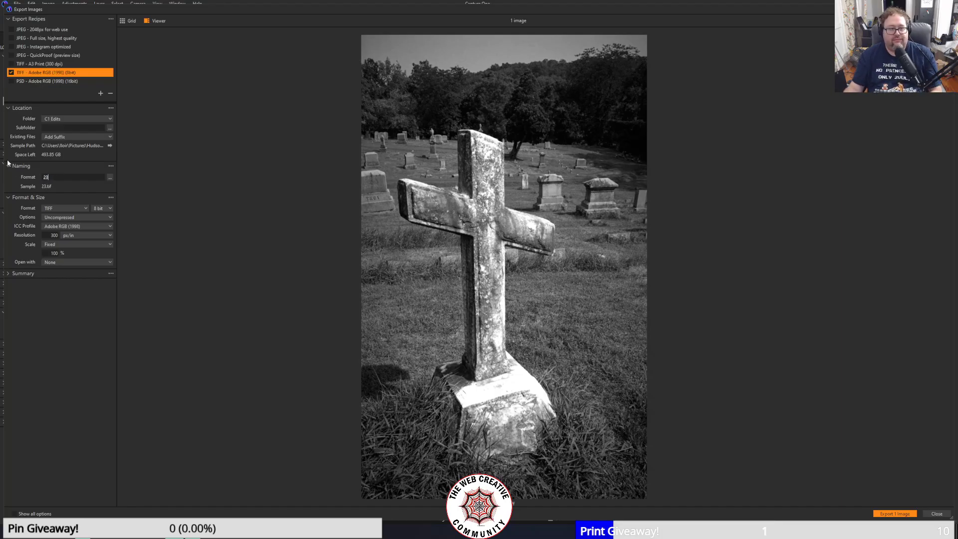
click(896, 513)
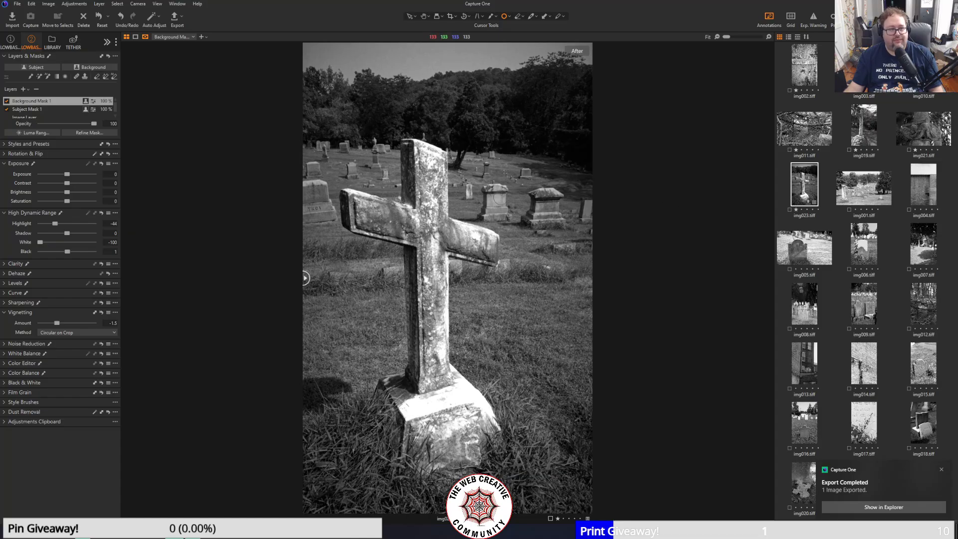
- Open the September 16, 2025 7:27:22 PM import in the library and select the daisy photo img013
click(52, 47)
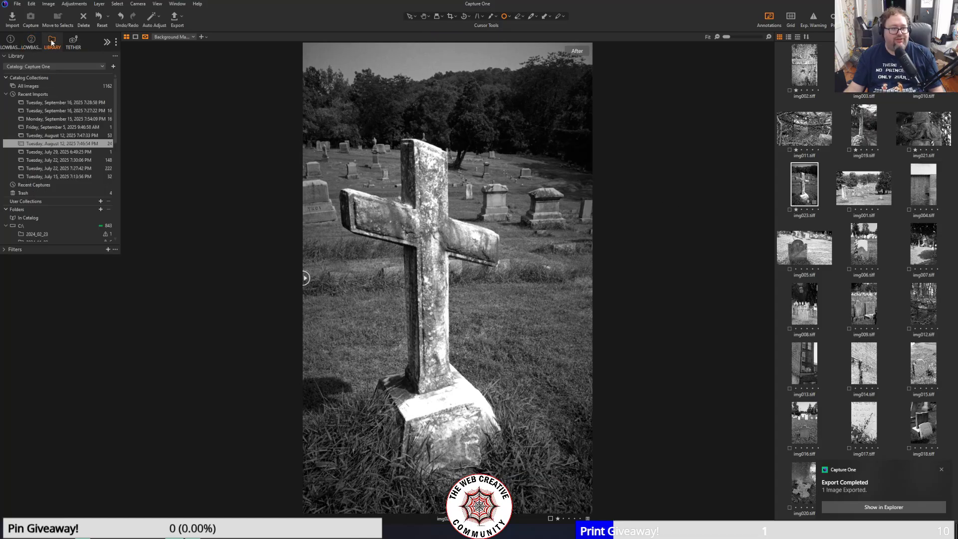
click(55, 111)
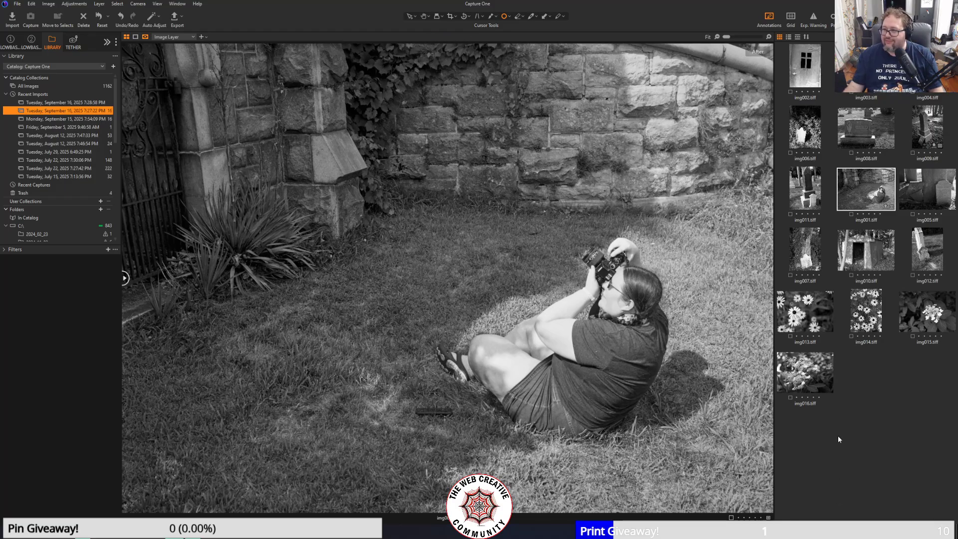
click(819, 311)
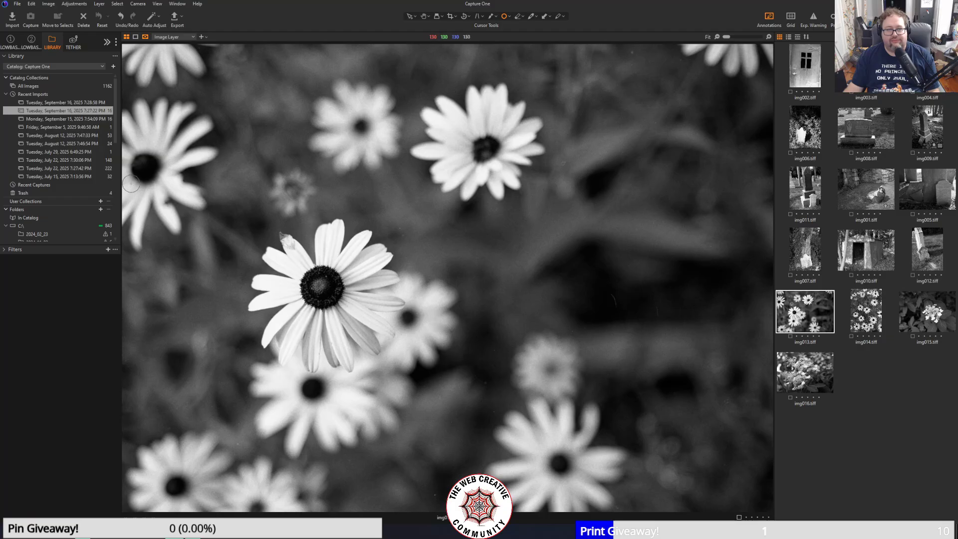
- Darken the edges of the flower photo with a Vignetting amount of -3.78
click(32, 42)
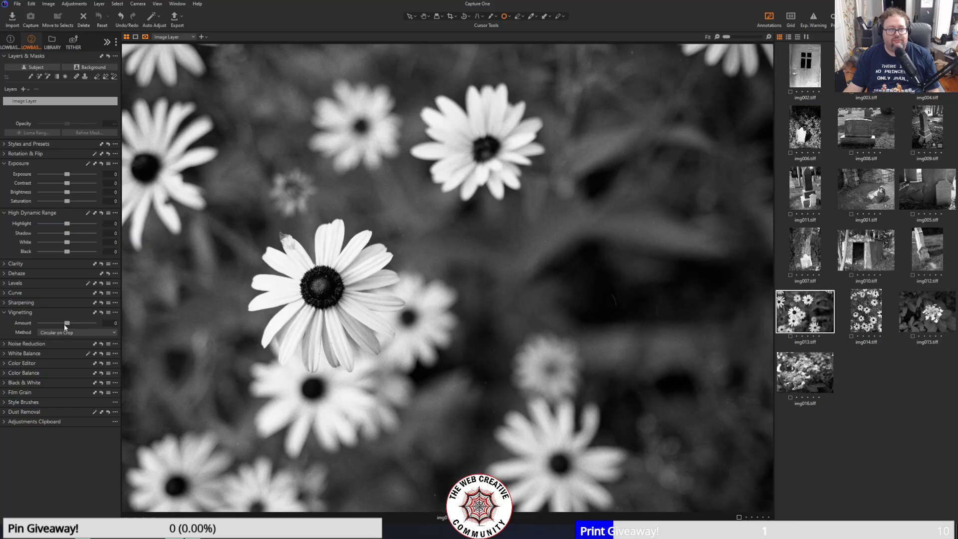
drag(66, 323, 54, 323)
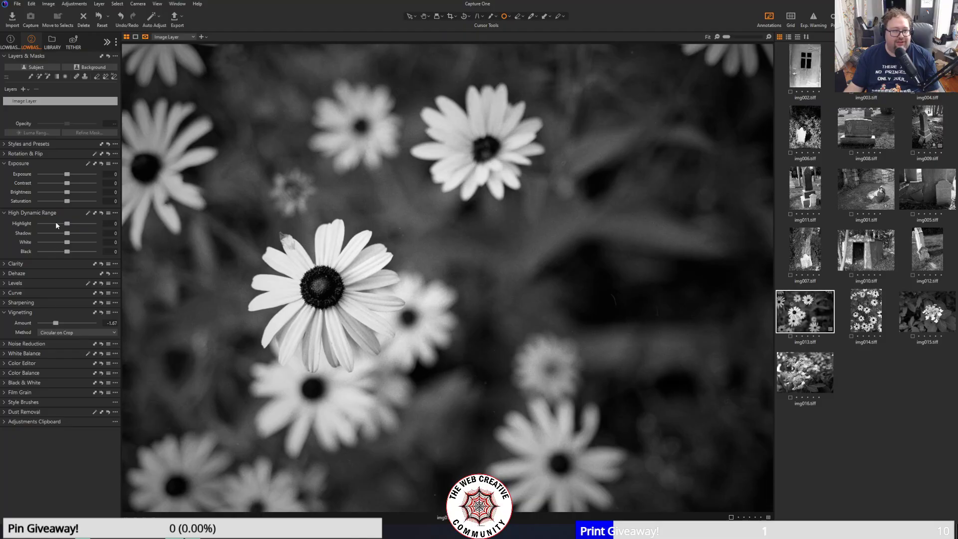
drag(55, 325, 40, 323)
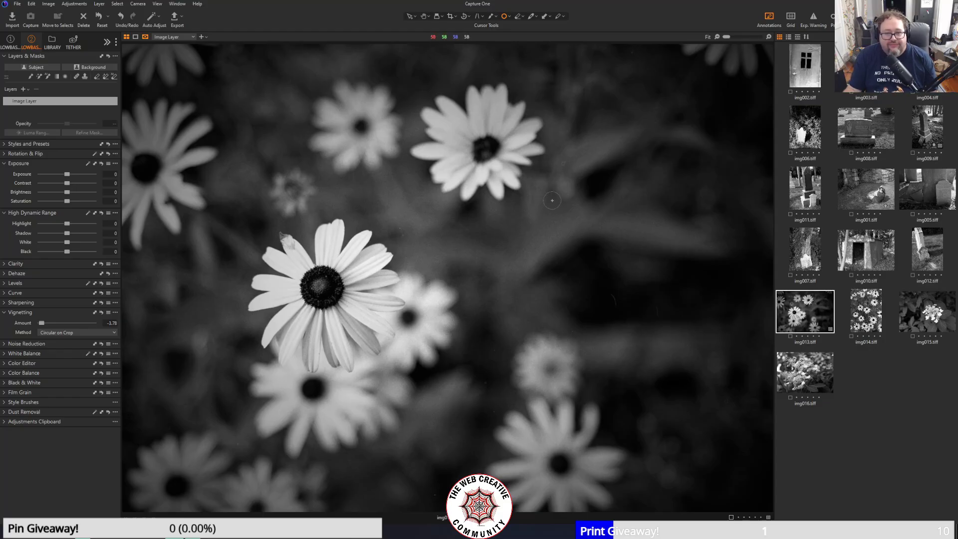
- Clone out the curved scratch in the dark background beside the flowers, sampling from the clean area just next to it
click(509, 17)
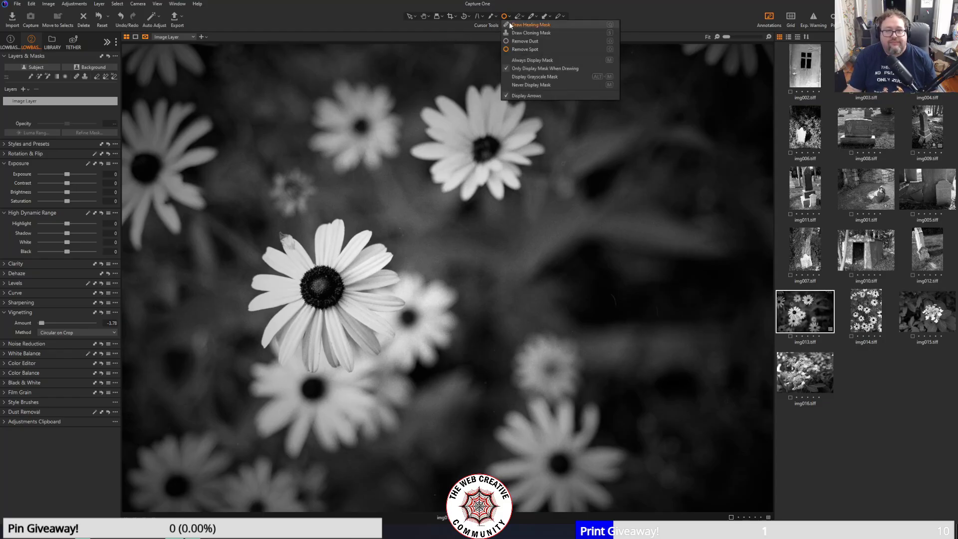
click(515, 33)
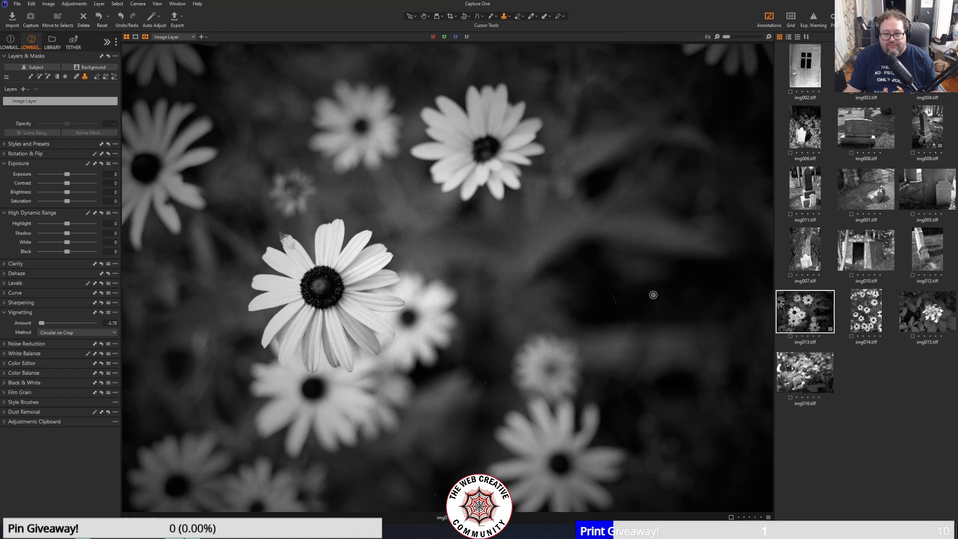
scroll(651, 293, up, 1)
scroll(627, 295, up, 1)
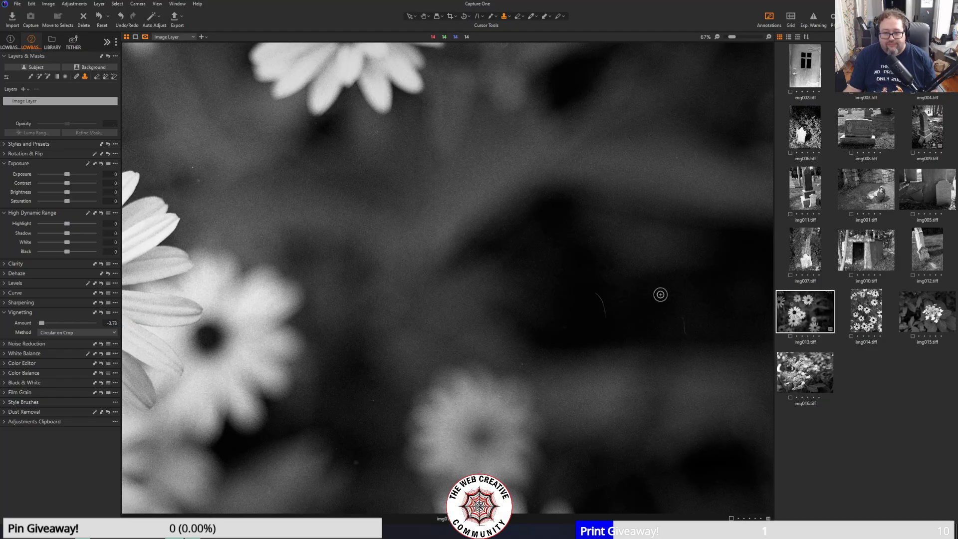
alt+click(614, 291)
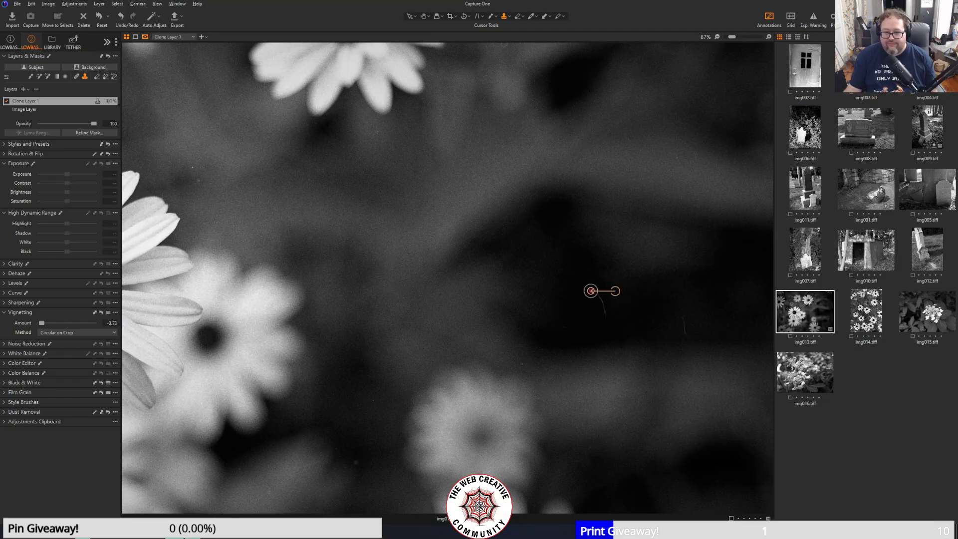
drag(591, 291, 605, 313)
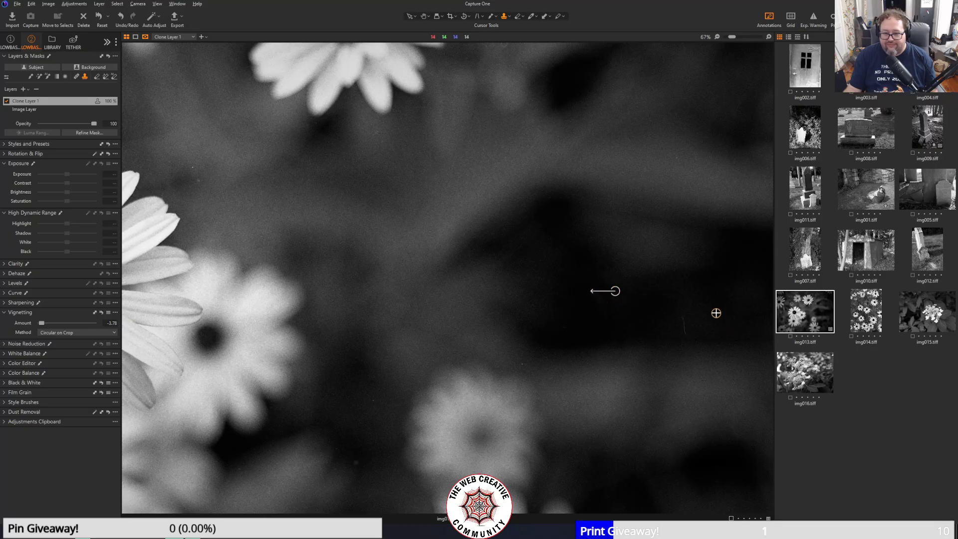
- Clone out the second scratch and three small specks in the dark background, sampling clean areas beside each blemish
drag(681, 313, 684, 332)
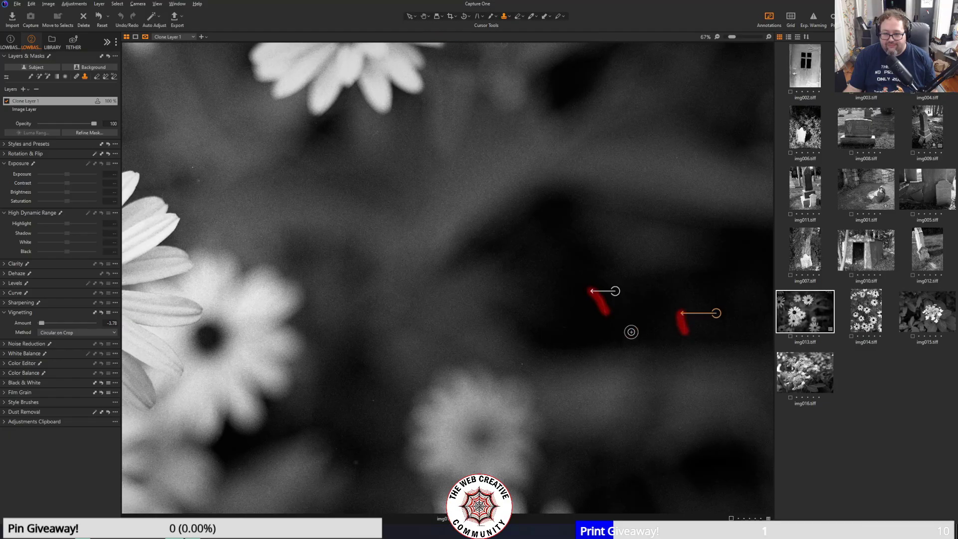
alt+click(542, 366)
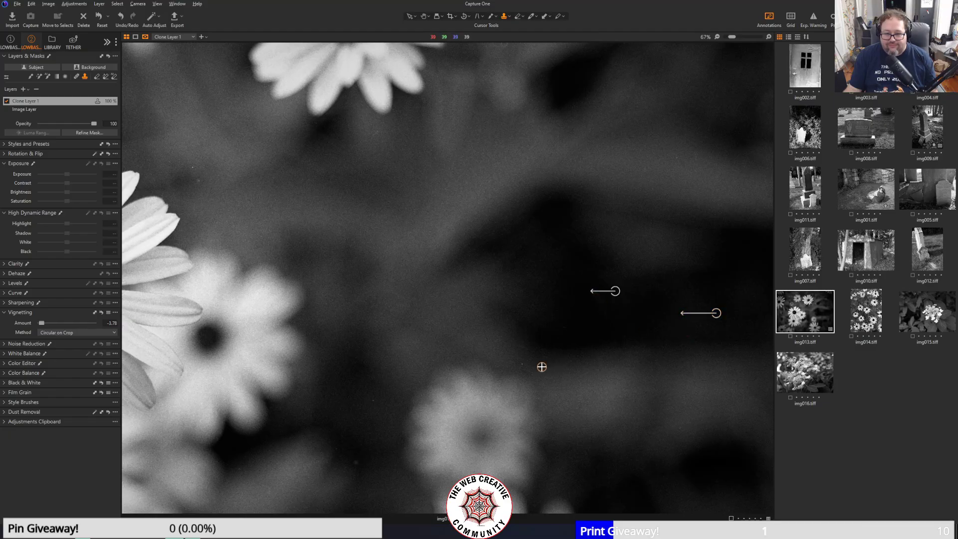
click(522, 363)
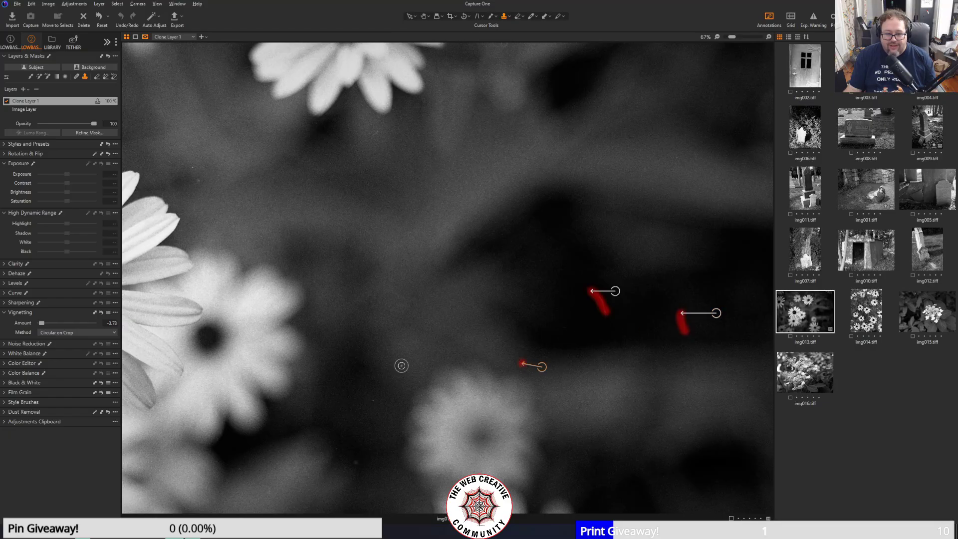
alt+click(357, 389)
click(373, 401)
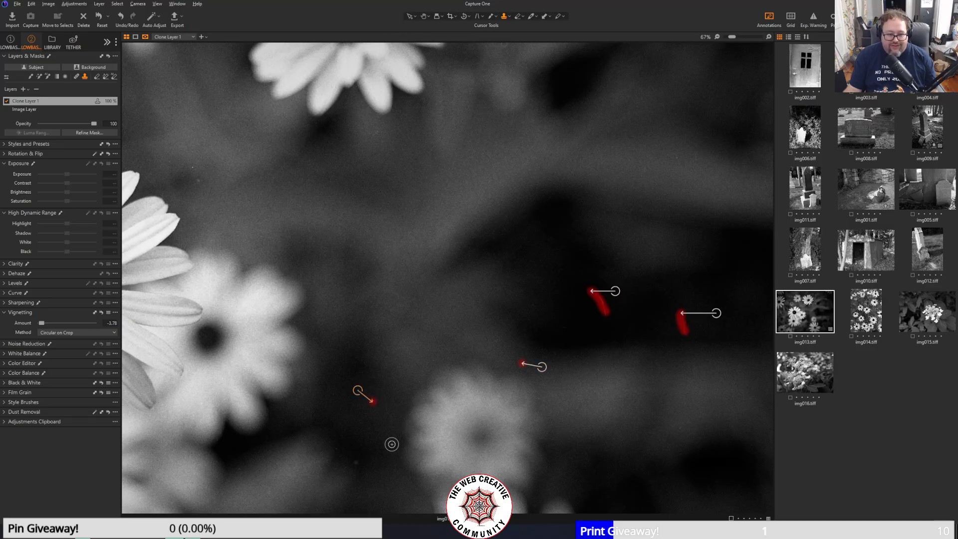
alt+click(195, 160)
click(192, 166)
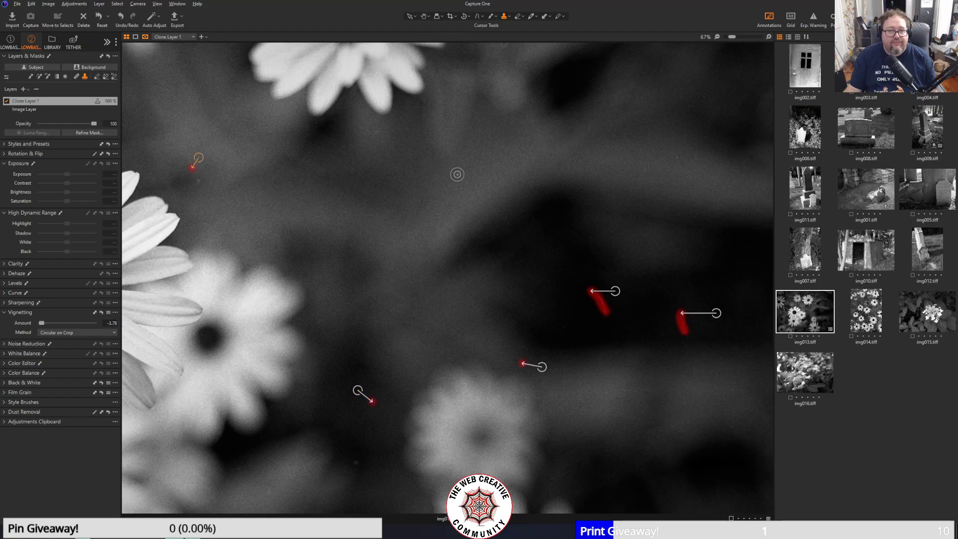
- Clone out the remaining specks across the full daisy photo and compare the before and after versions
scroll(527, 151, up, 2)
scroll(527, 151, down, 2)
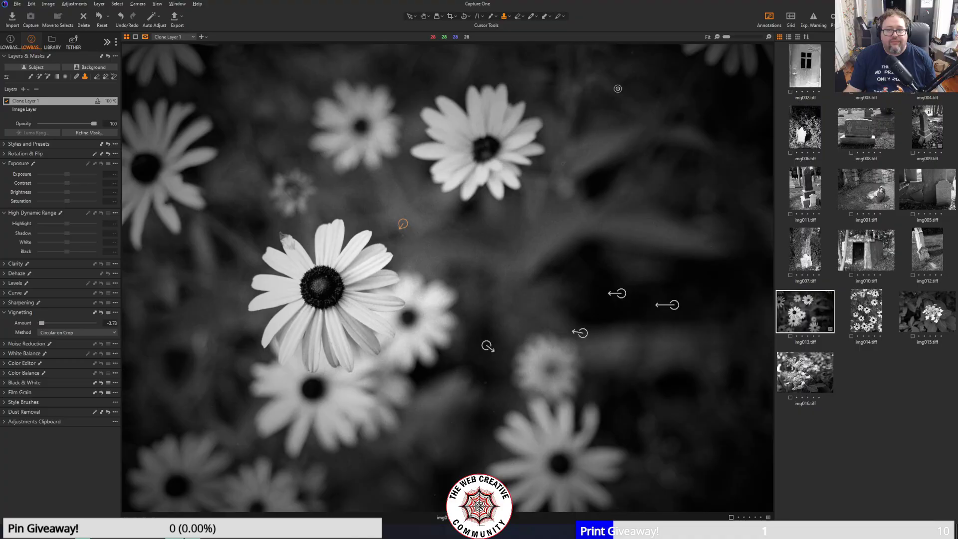
click(648, 52)
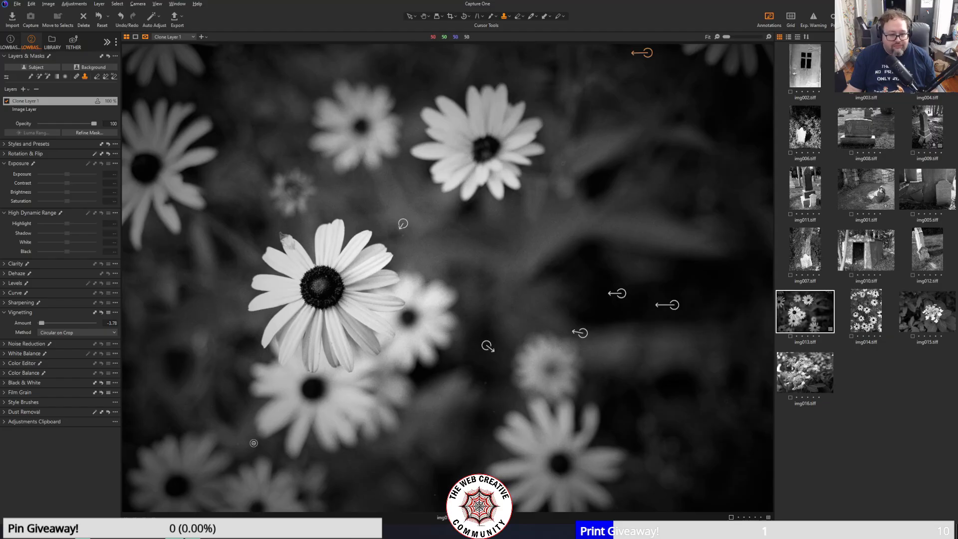
alt+click(250, 446)
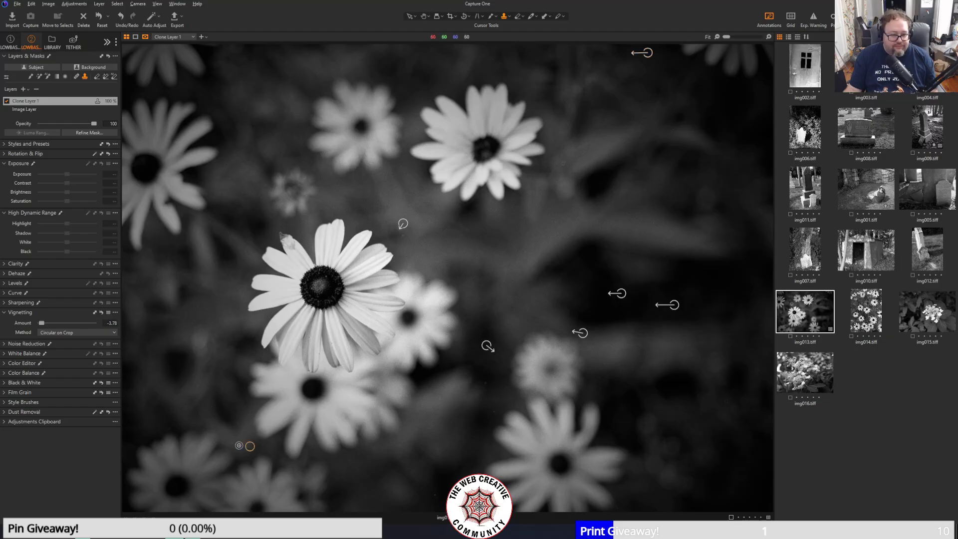
click(237, 443)
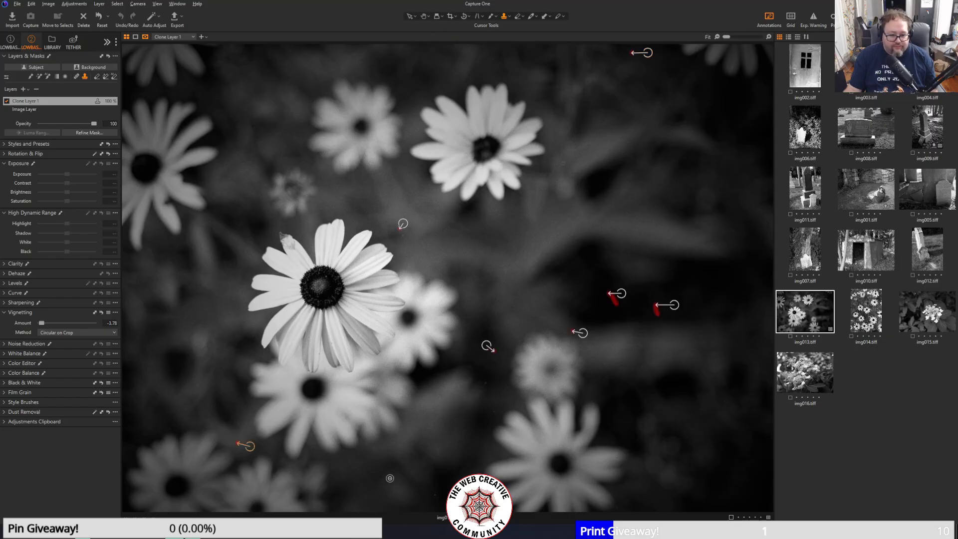
click(441, 483)
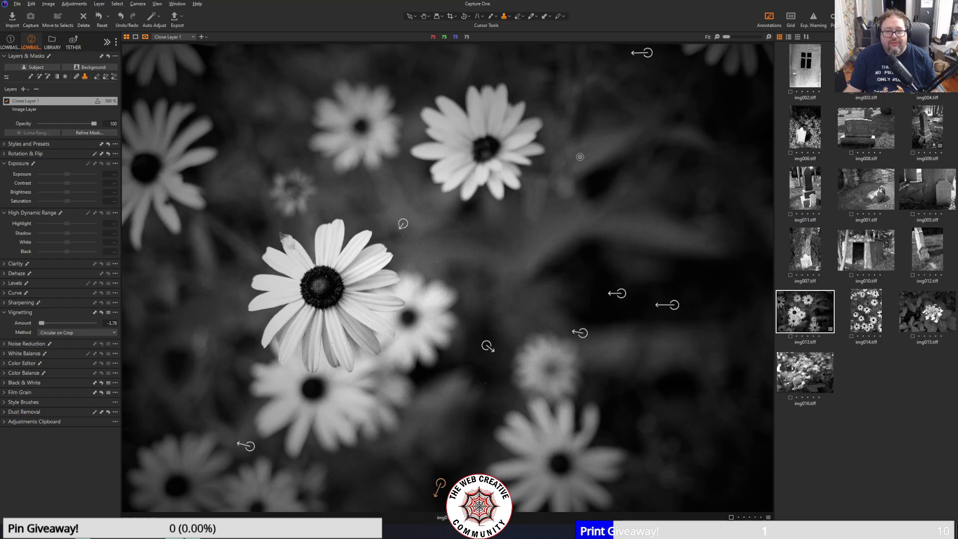
click(559, 163)
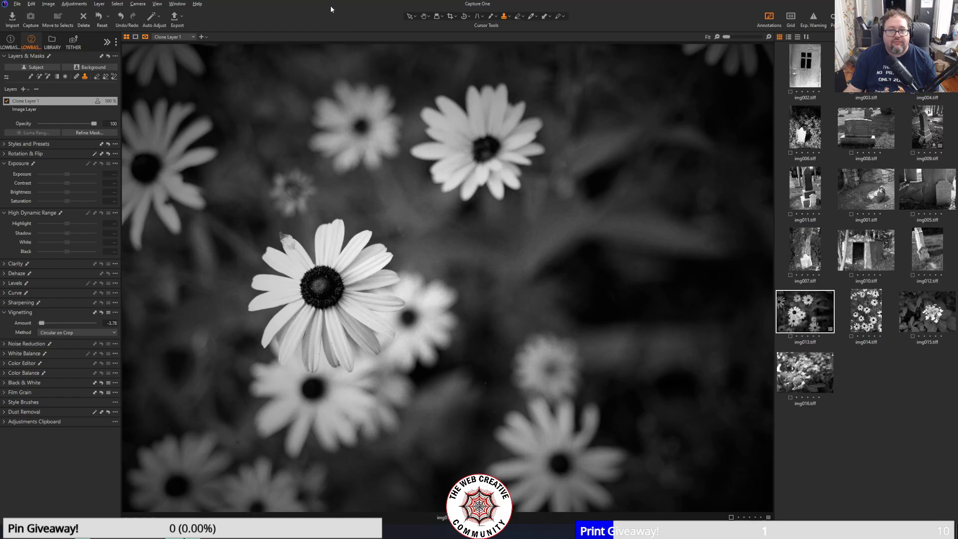
key(y)
drag(447, 278, 26, 276)
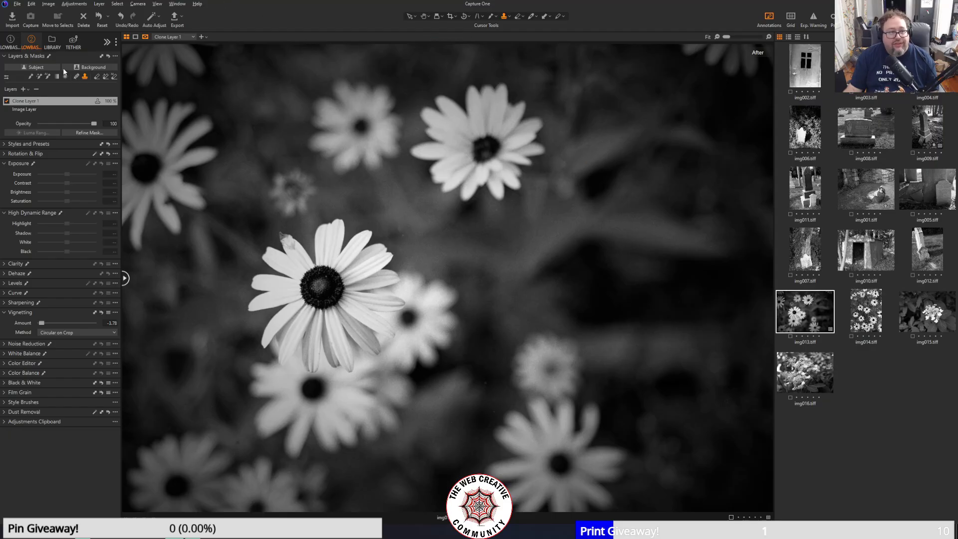
- Add a subject mask to the daisy photo and set its High Dynamic Range Shadow to 33
click(50, 69)
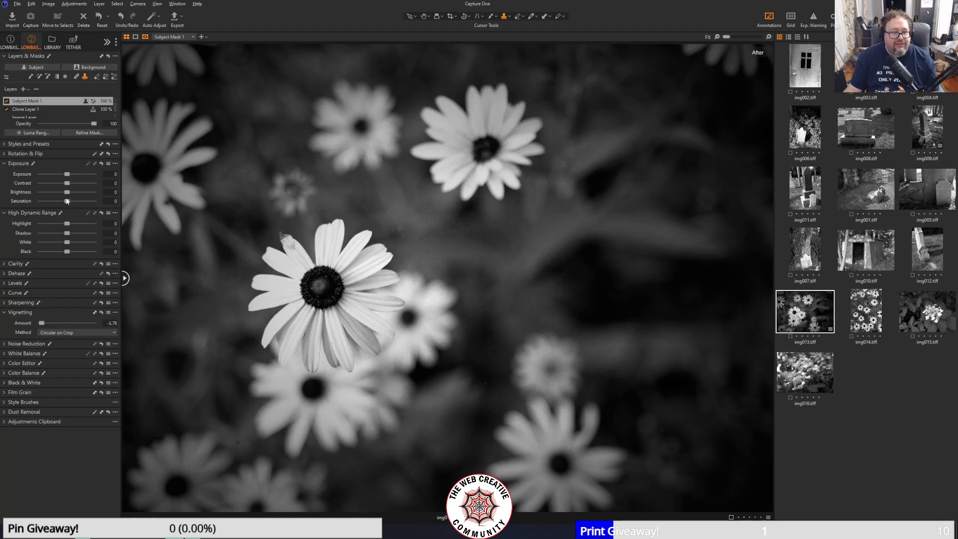
mouse_move(67, 192)
mouse_down()
mouse_move(86, 193)
mouse_move(67, 194)
mouse_up()
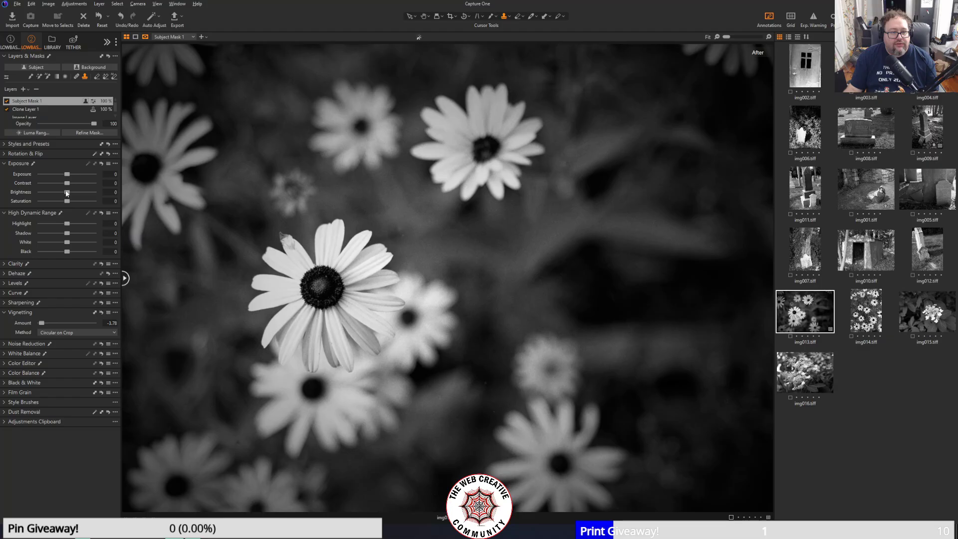
mouse_move(67, 233)
mouse_down()
mouse_move(94, 234)
mouse_move(76, 242)
mouse_up()
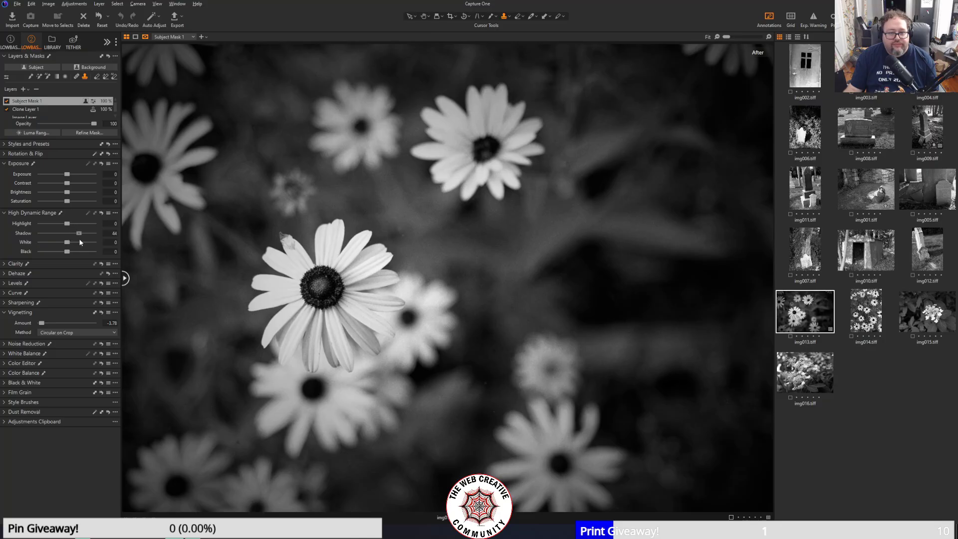
drag(78, 242, 75, 242)
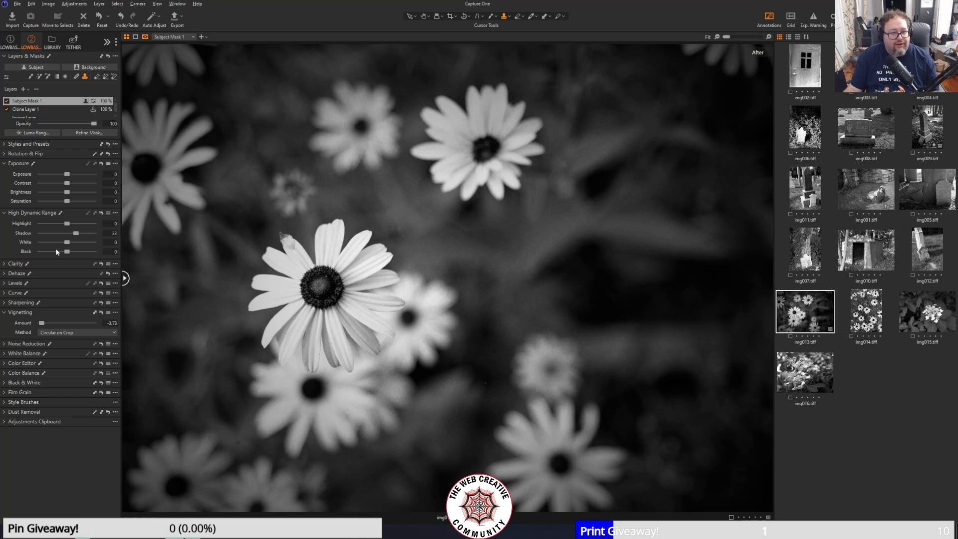
mouse_move(66, 224)
mouse_down()
mouse_move(109, 226)
mouse_move(71, 229)
mouse_up()
mouse_move(68, 242)
mouse_down()
mouse_move(94, 243)
mouse_move(69, 249)
mouse_up()
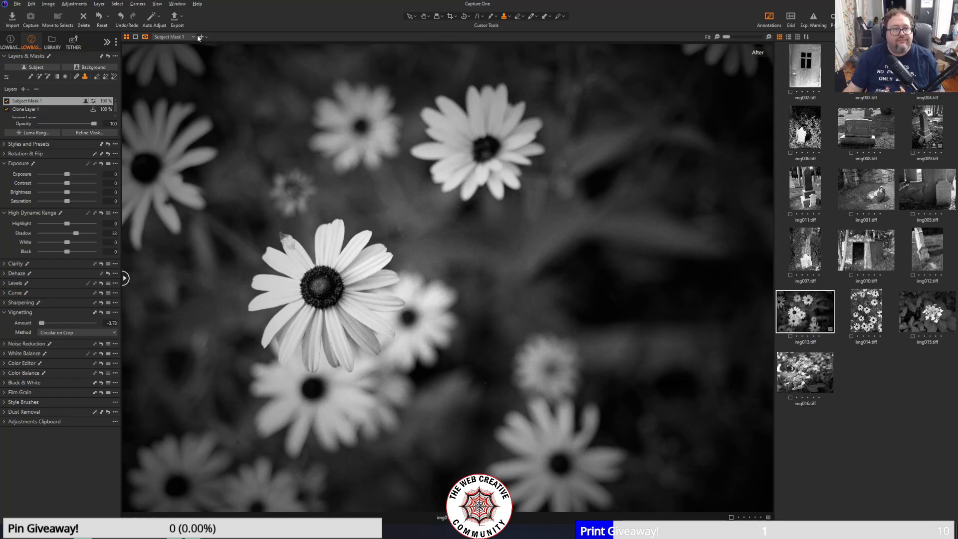
- Export the daisy photo with the 8-bit Adobe RGB TIFF recipe to 120 Film > Converted > C1 Edits under the name 13
click(176, 20)
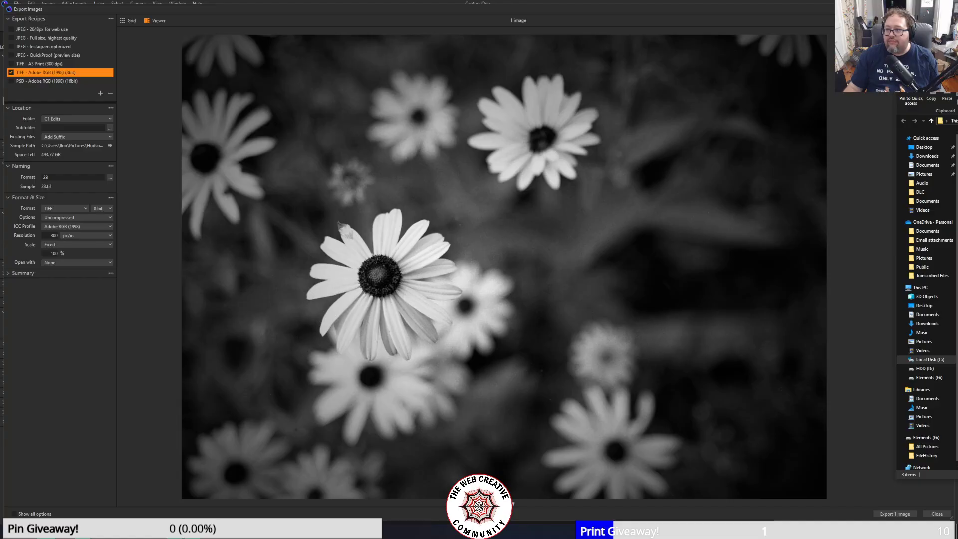
click(436, 89)
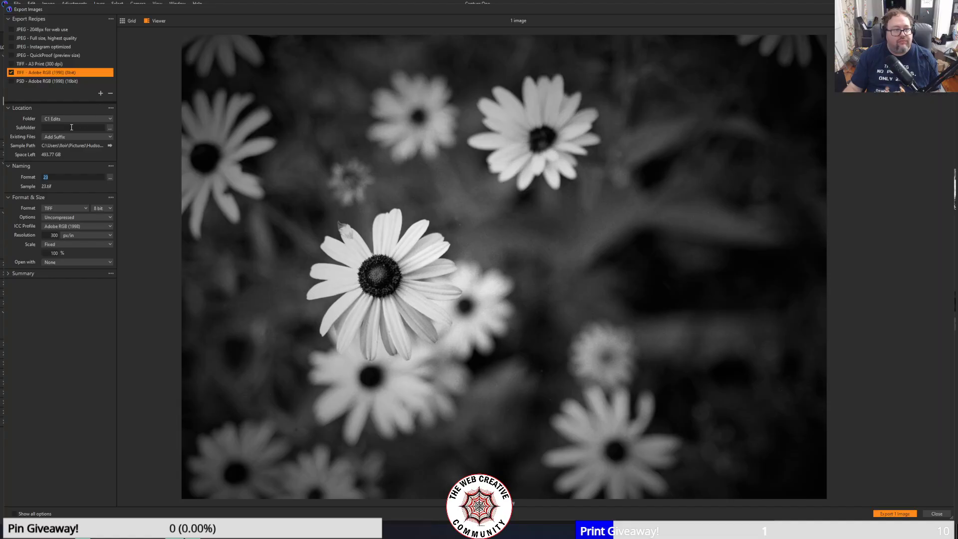
click(110, 119)
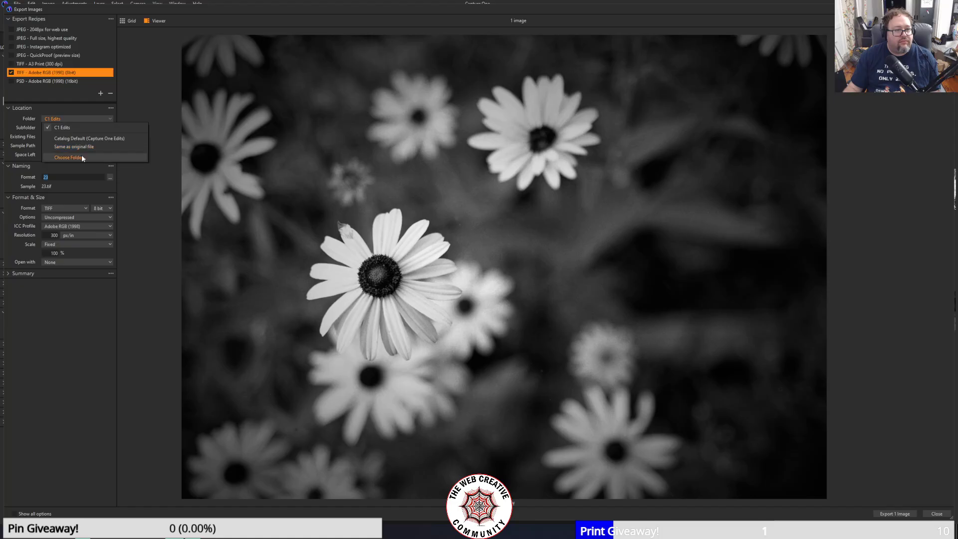
click(82, 158)
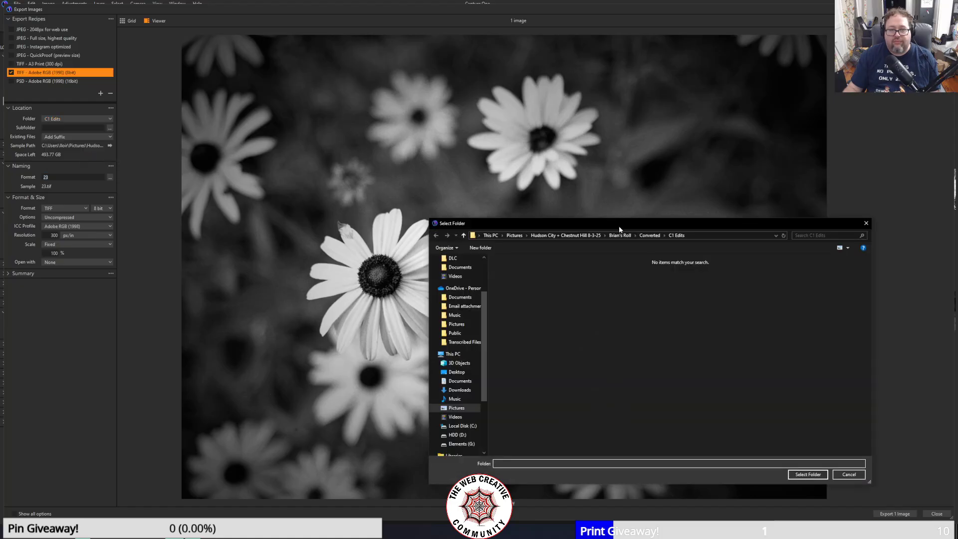
click(593, 236)
double_click(509, 276)
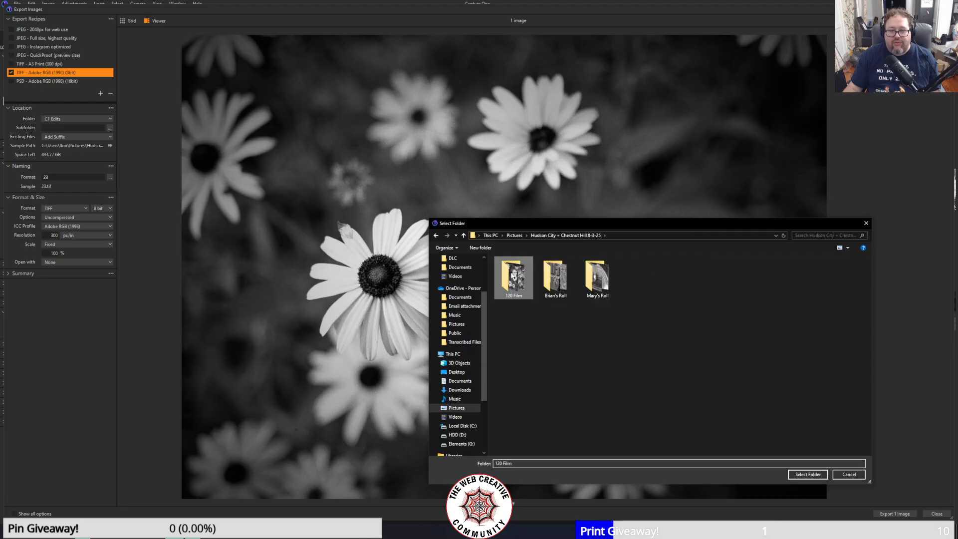
click(508, 274)
double_click(508, 272)
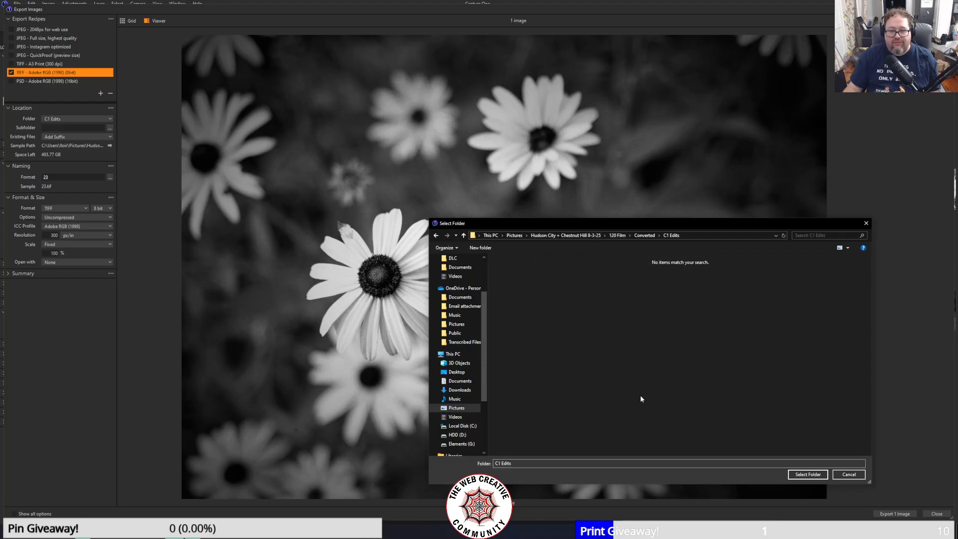
click(808, 474)
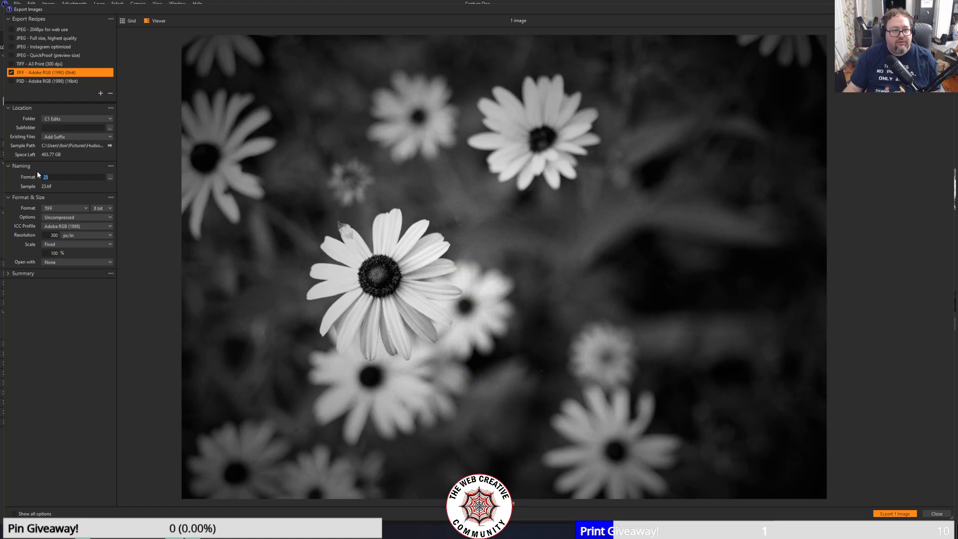
text(13)
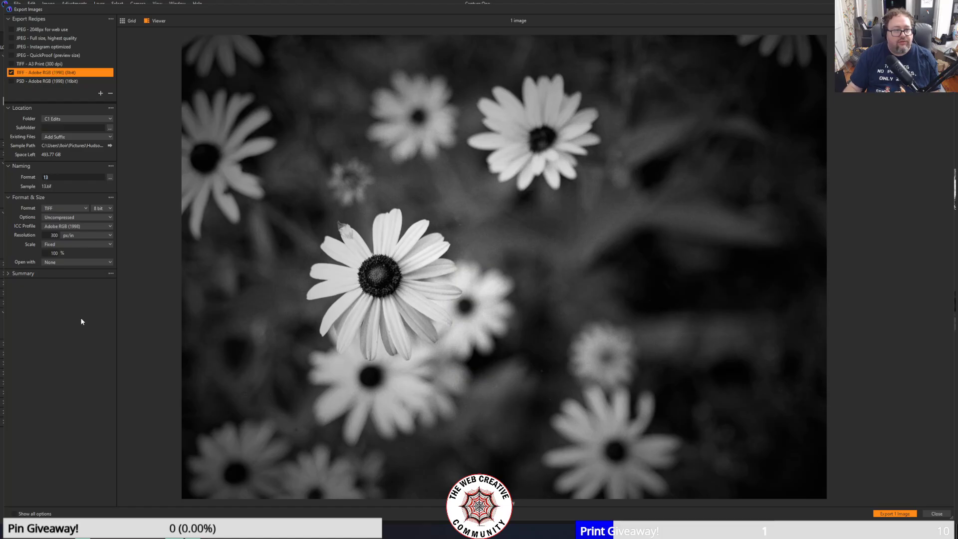
click(895, 514)
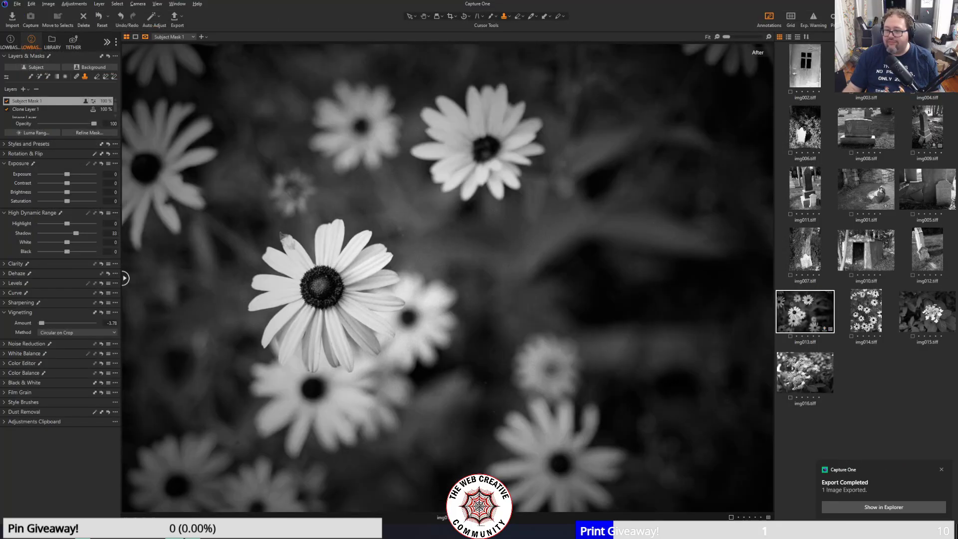
- Select the flower cluster photo img015 and darken its edges with a Vignetting amount of -3.28
click(868, 304)
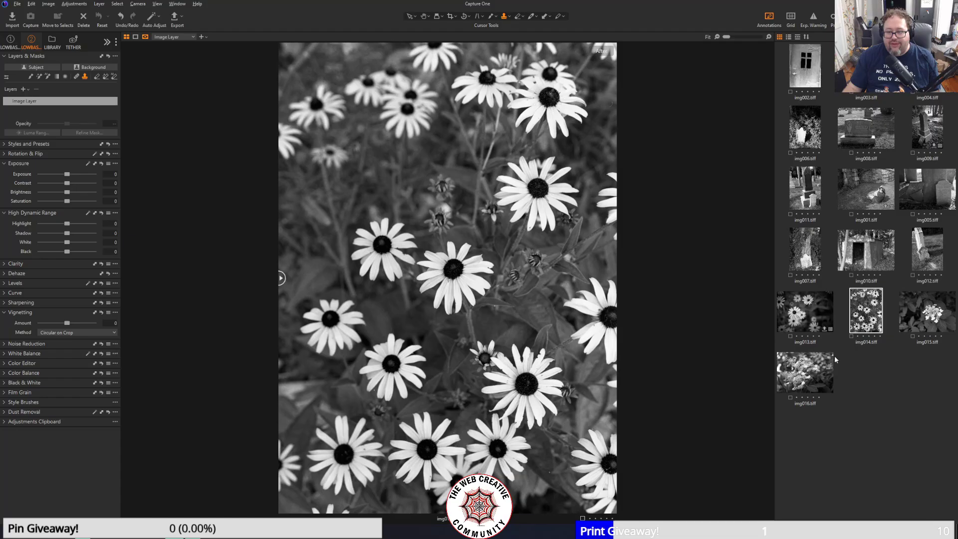
click(818, 366)
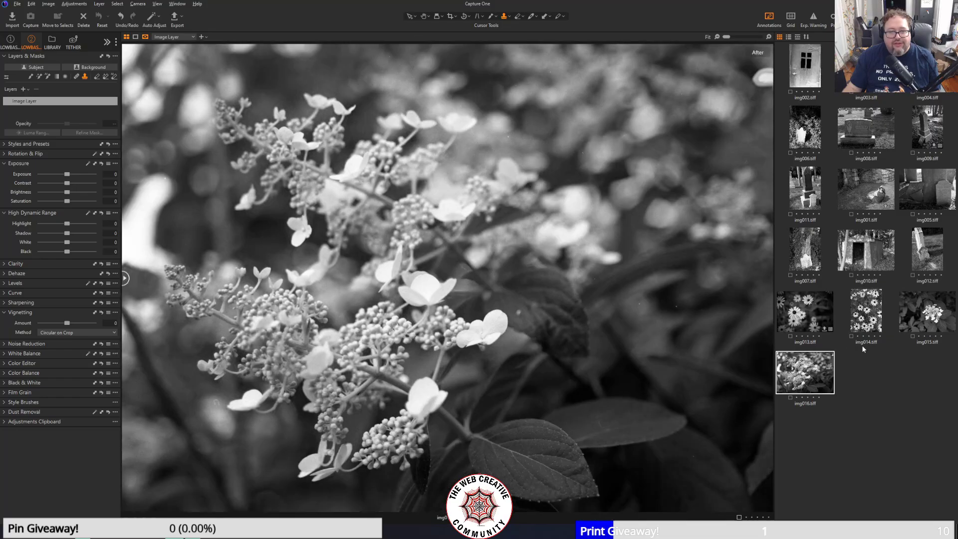
click(921, 315)
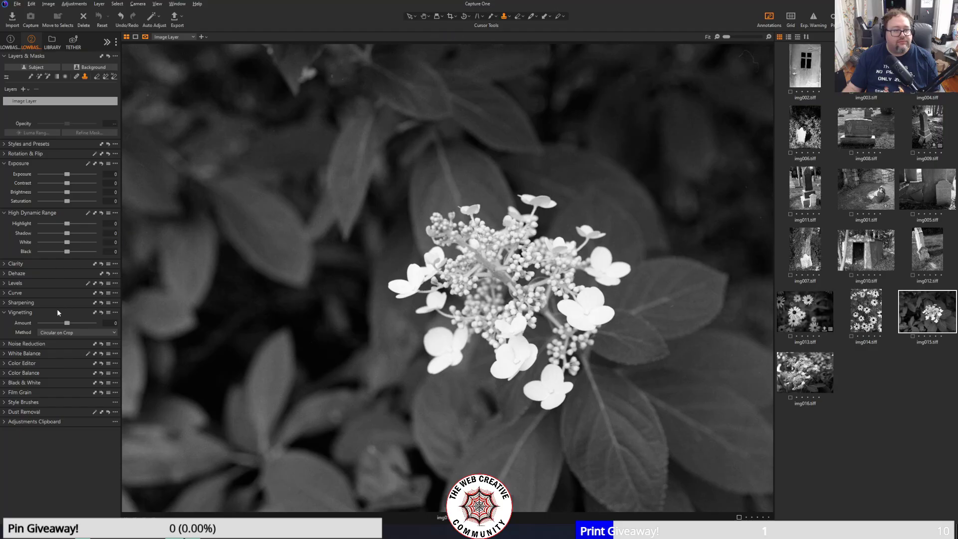
click(7, 294)
click(6, 294)
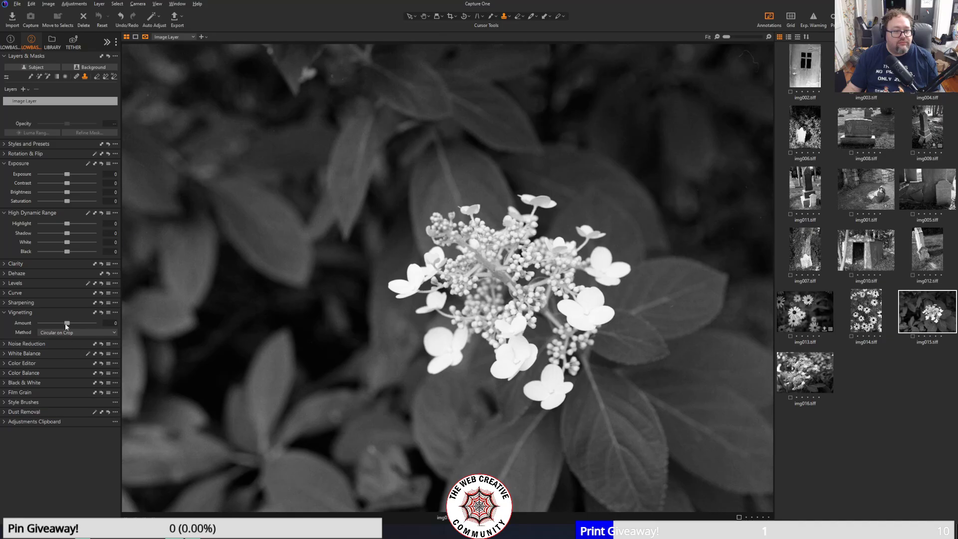
drag(65, 324, 44, 326)
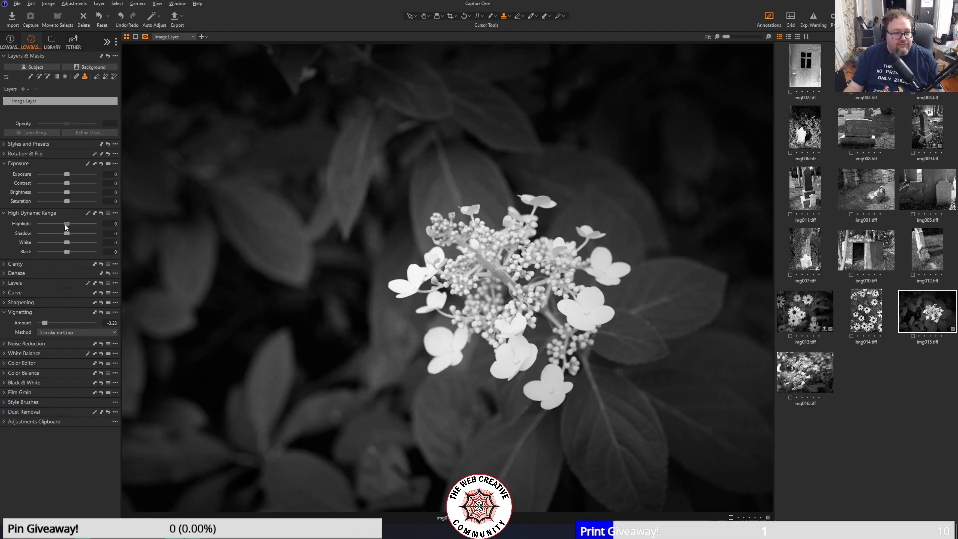
- Soften the flower cluster photo's tones with Shadow 10, White -100 and Contrast -50, keeping Highlight at 0
mouse_move(65, 225)
mouse_down()
mouse_move(1, 231)
mouse_move(46, 223)
mouse_move(67, 235)
mouse_move(69, 224)
mouse_up()
mouse_move(67, 242)
mouse_down()
mouse_move(7, 241)
mouse_move(76, 234)
mouse_up()
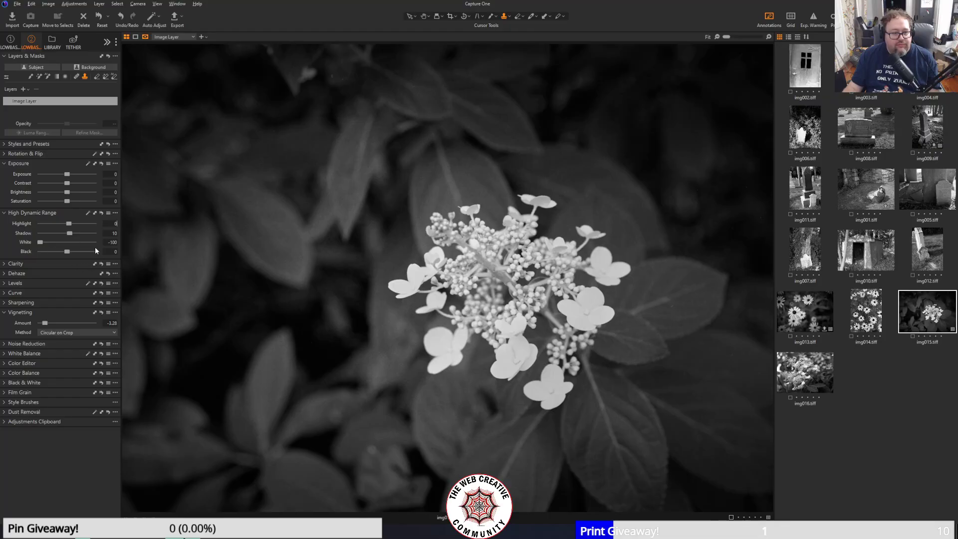
text(0)
key(Return)
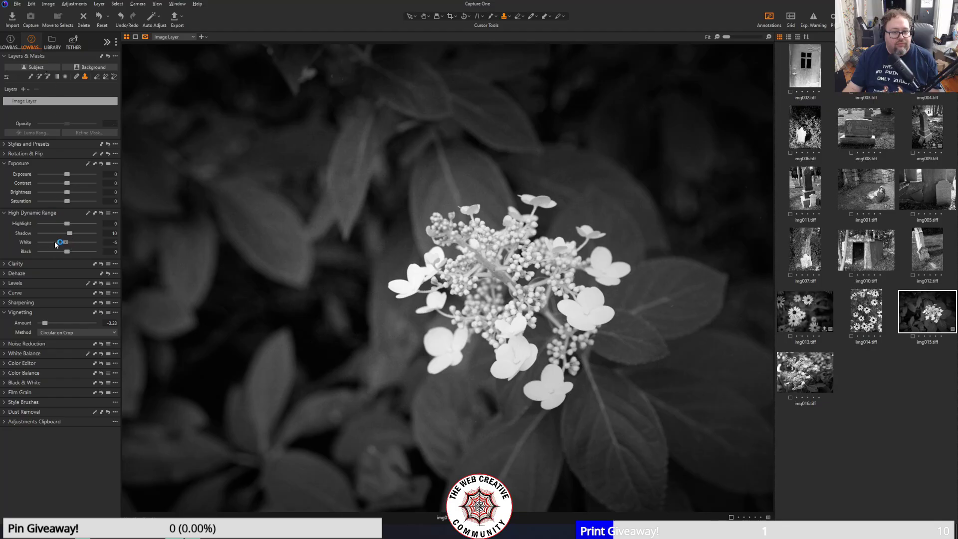
drag(55, 241, 8, 241)
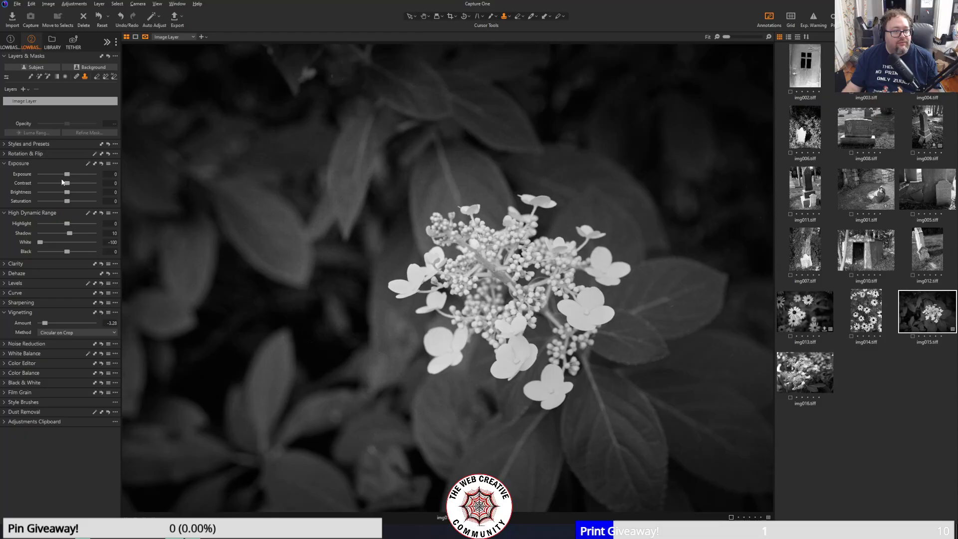
drag(67, 183, 10, 183)
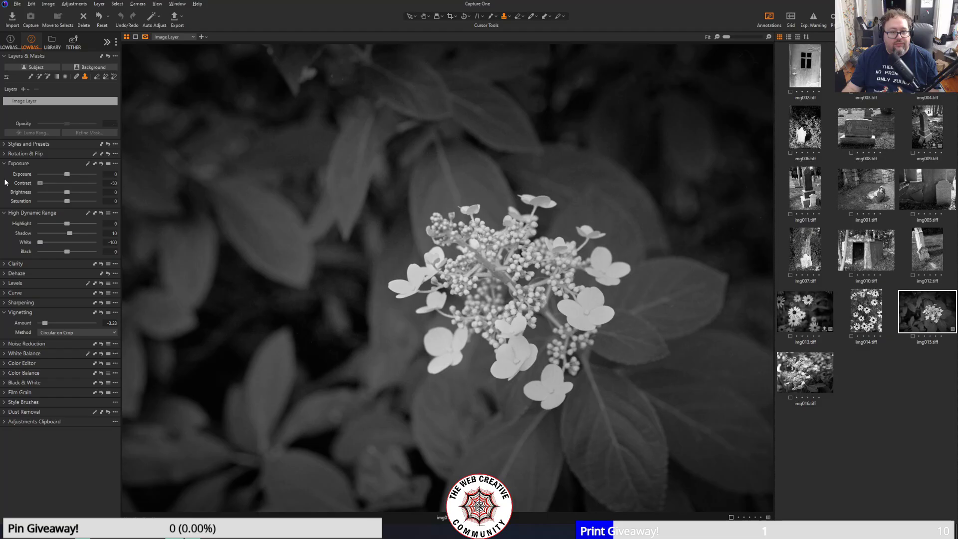
- Try stronger Contrast on the flower cluster photo and settle on a Contrast of 0
drag(54, 192, 109, 201)
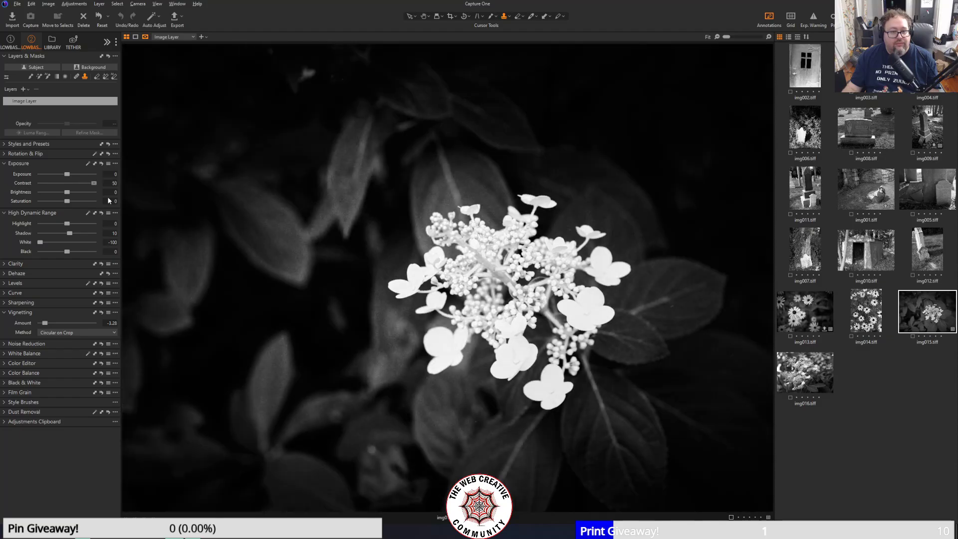
click(113, 184)
text(0)
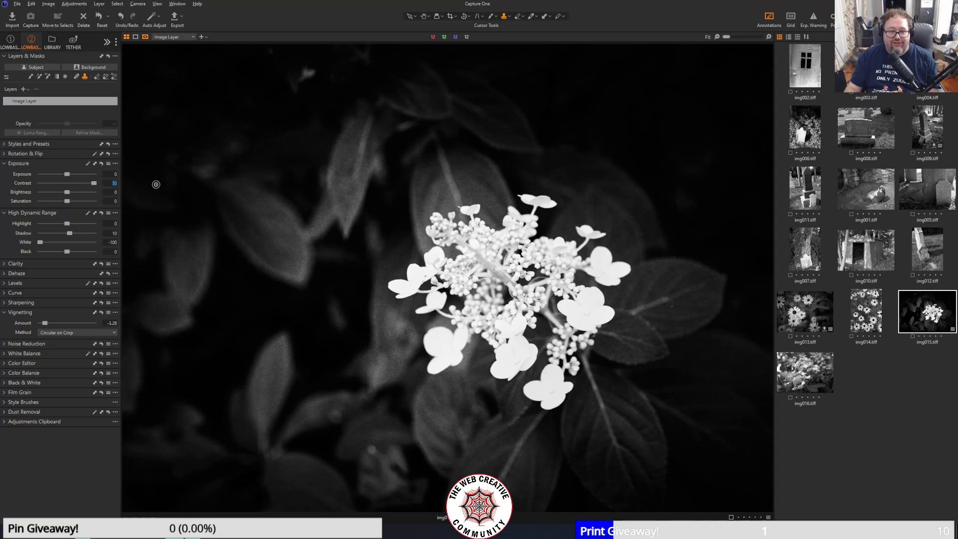
key(Return)
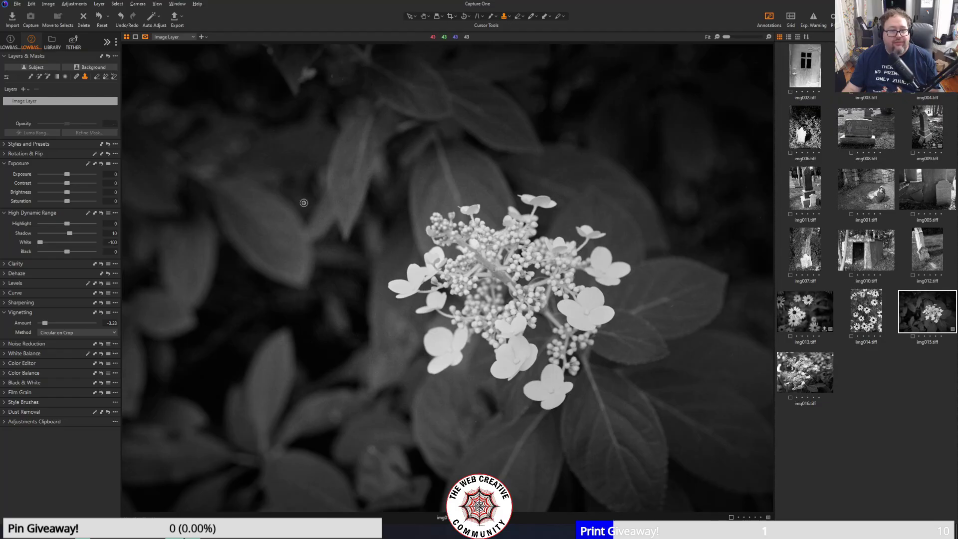
- Clone out a blemish in the dark background beside the topmost leaf and another on the leaf right of the flower cluster
click(325, 85)
click(541, 279)
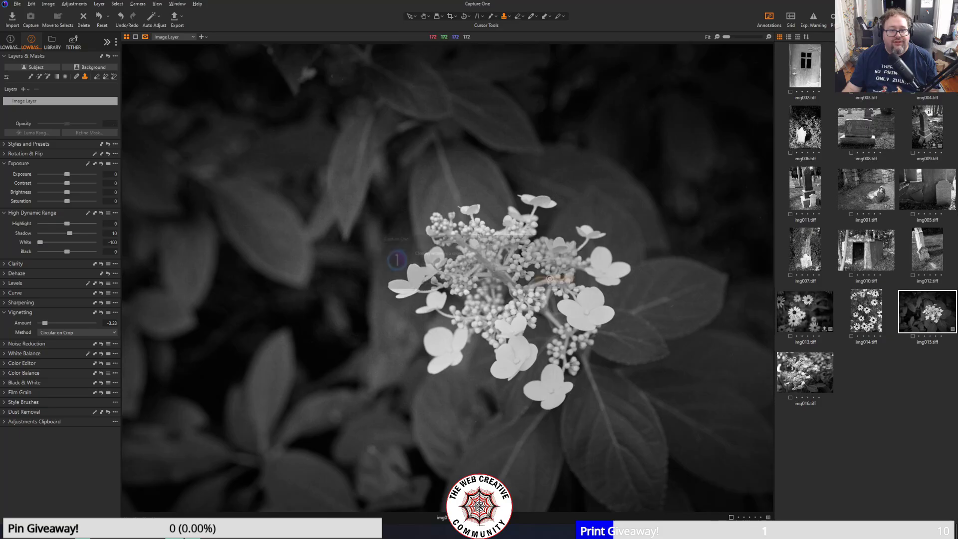
alt+click(322, 99)
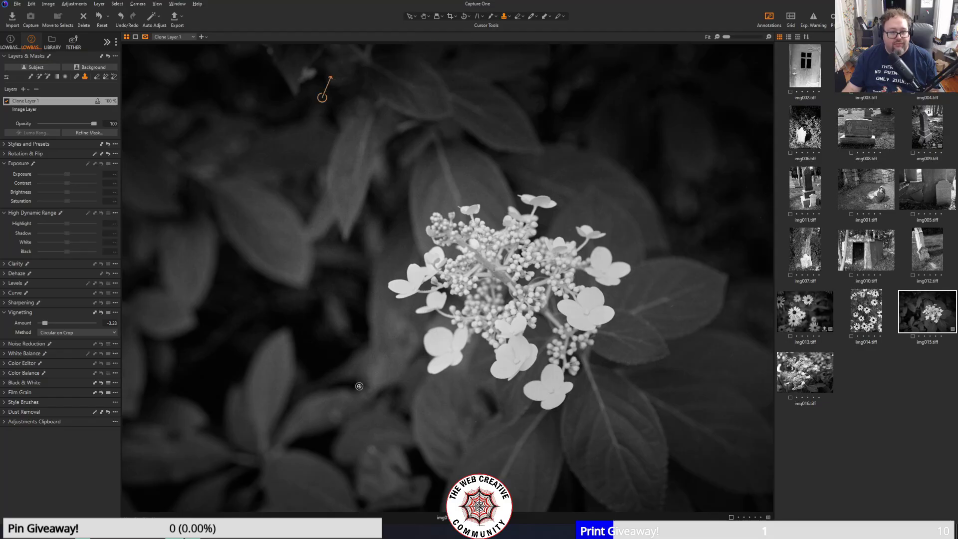
click(686, 312)
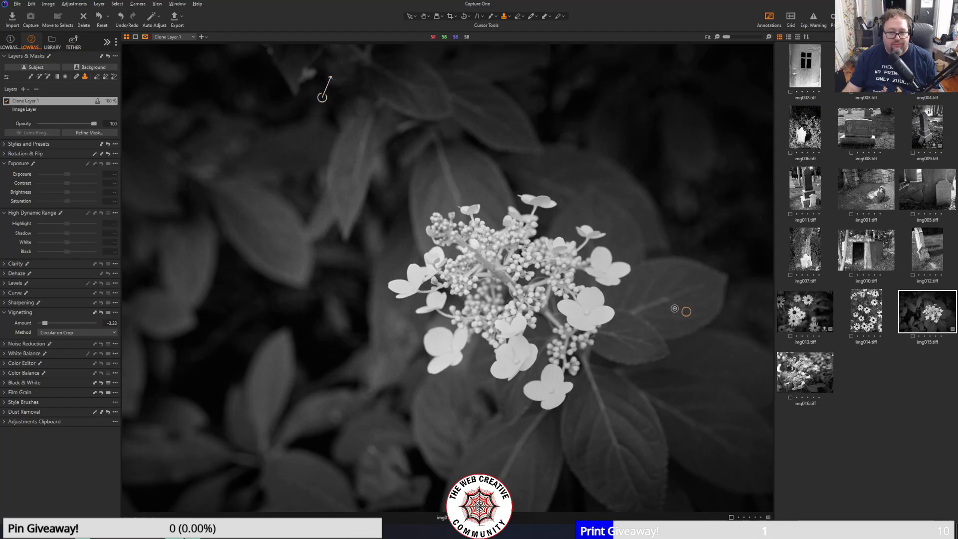
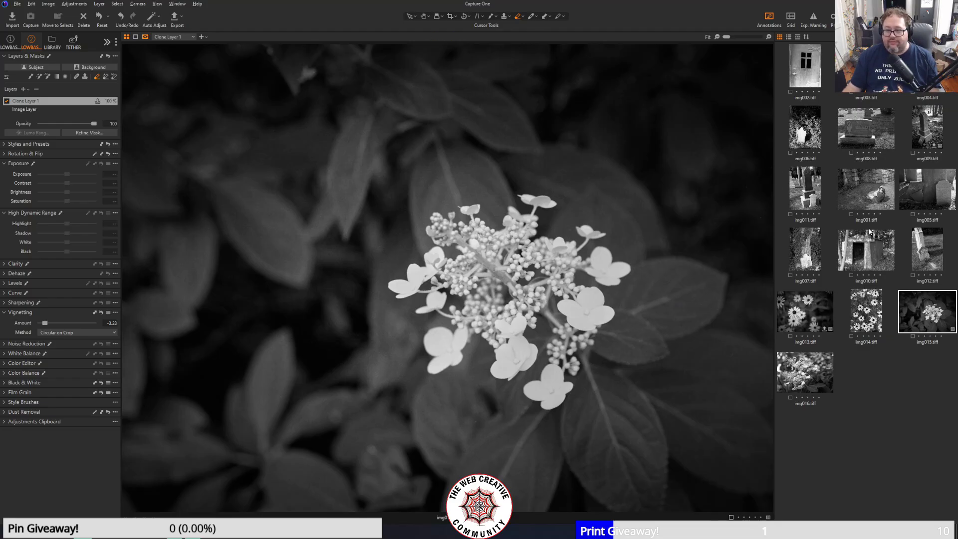
- Export the flower cluster photo with the 8-bit Adobe RGB TIFF recipe to the C1 Edits folder under the name 15
click(172, 18)
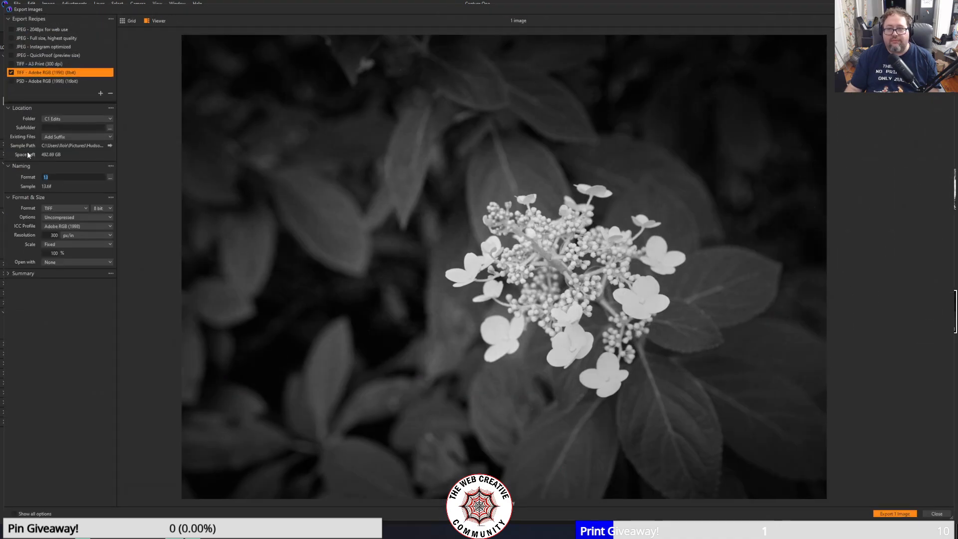
text(15)
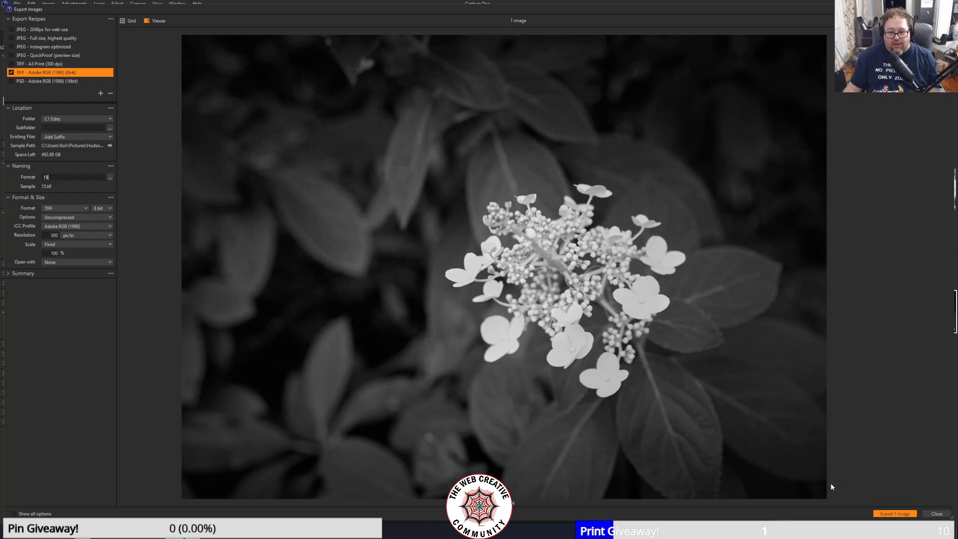
click(885, 513)
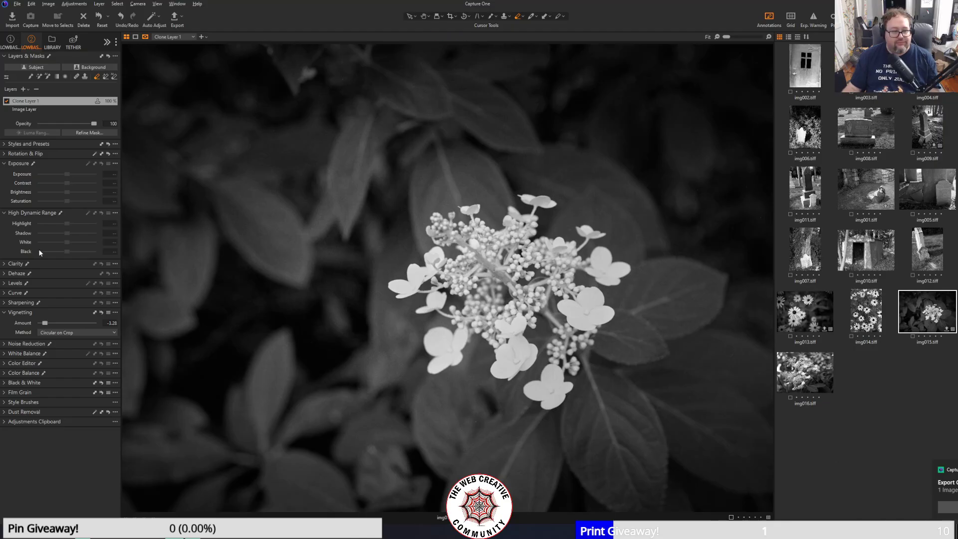
- Open the 20250710 catalog folder, select the white hibiscus photo _7100039.ORF and bring up its adjustment tools
click(51, 41)
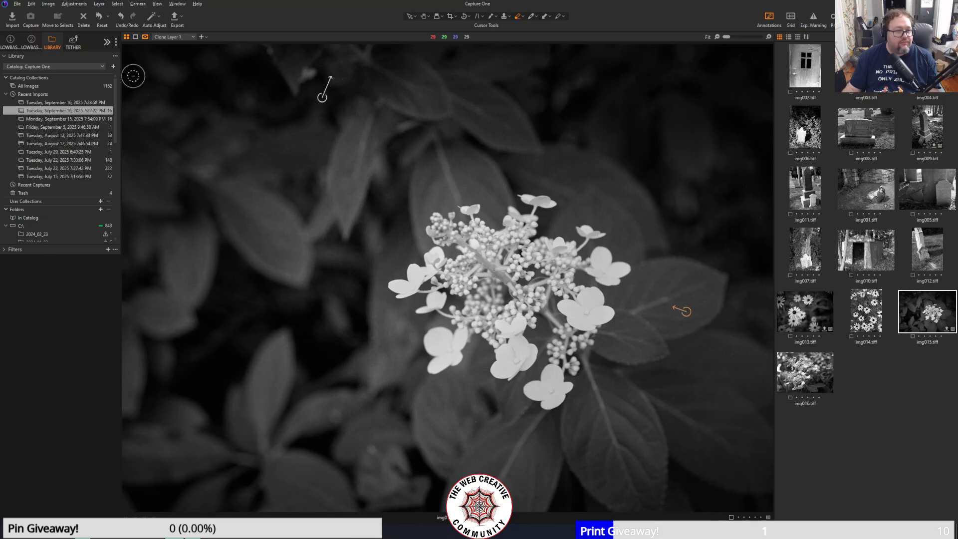
scroll(85, 150, down, 2)
scroll(90, 203, down, 1)
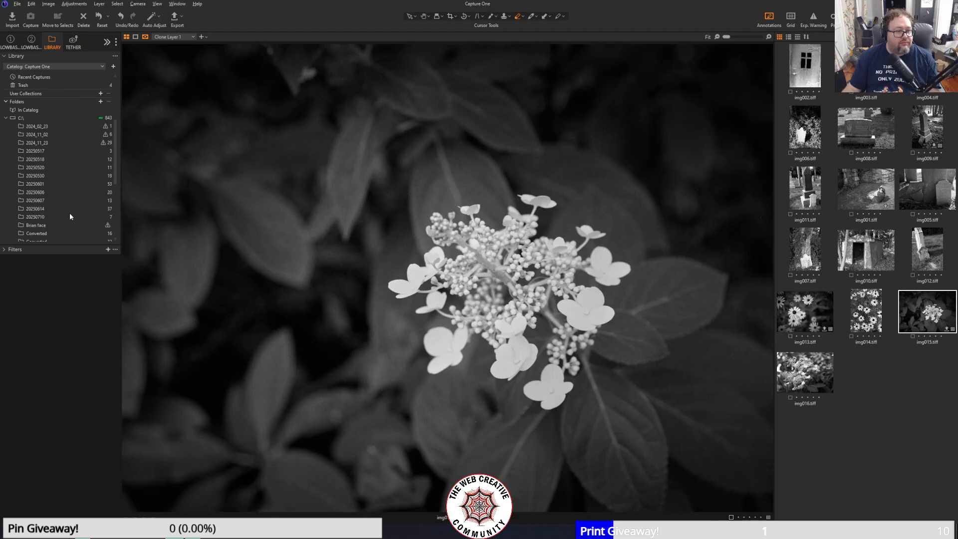
click(42, 216)
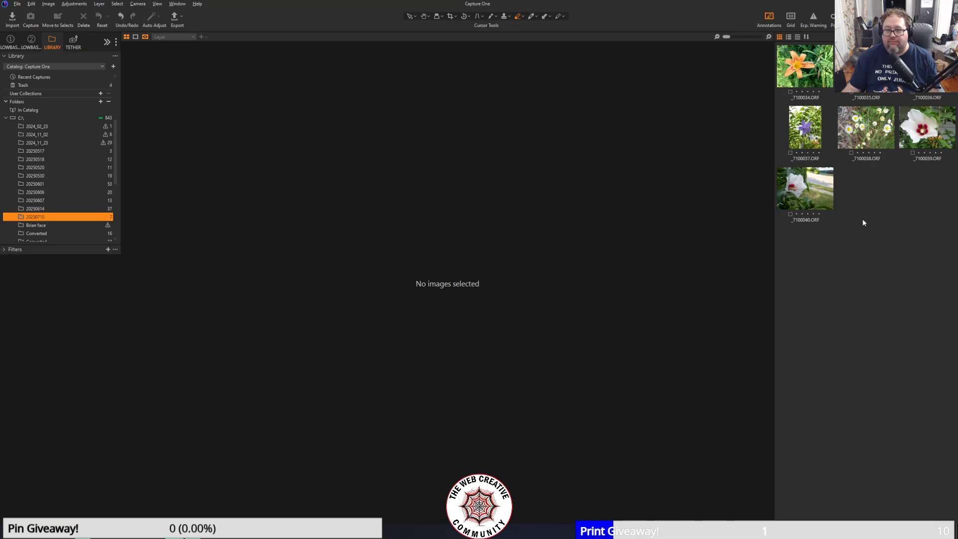
click(823, 194)
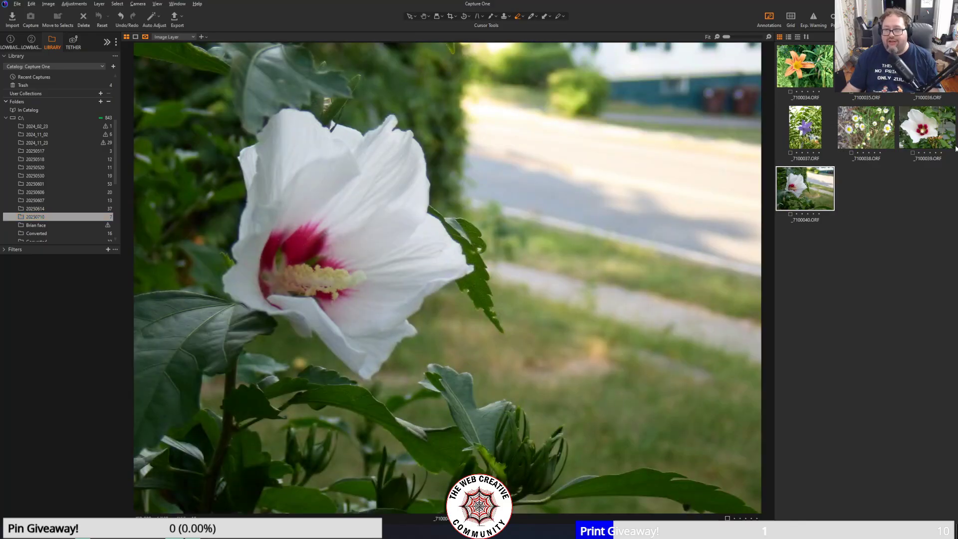
click(930, 134)
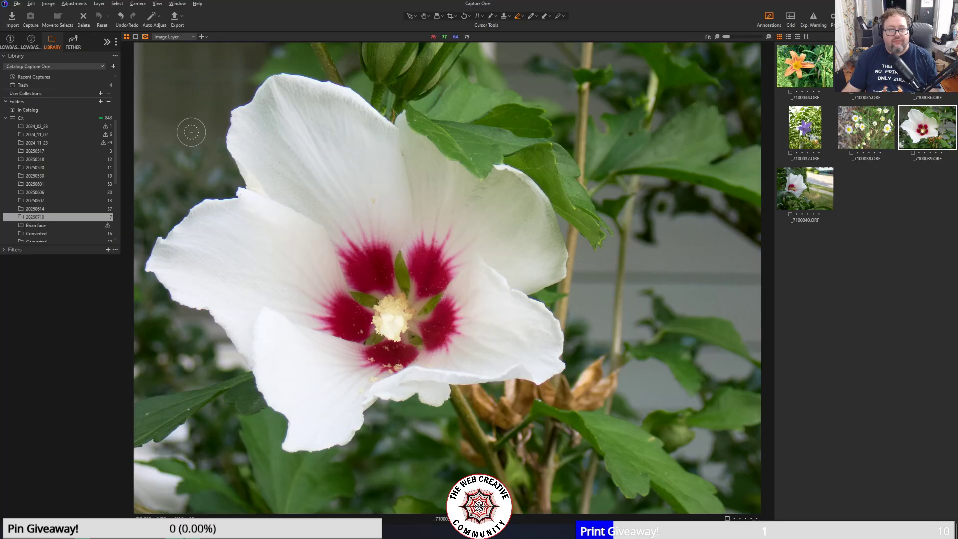
click(34, 43)
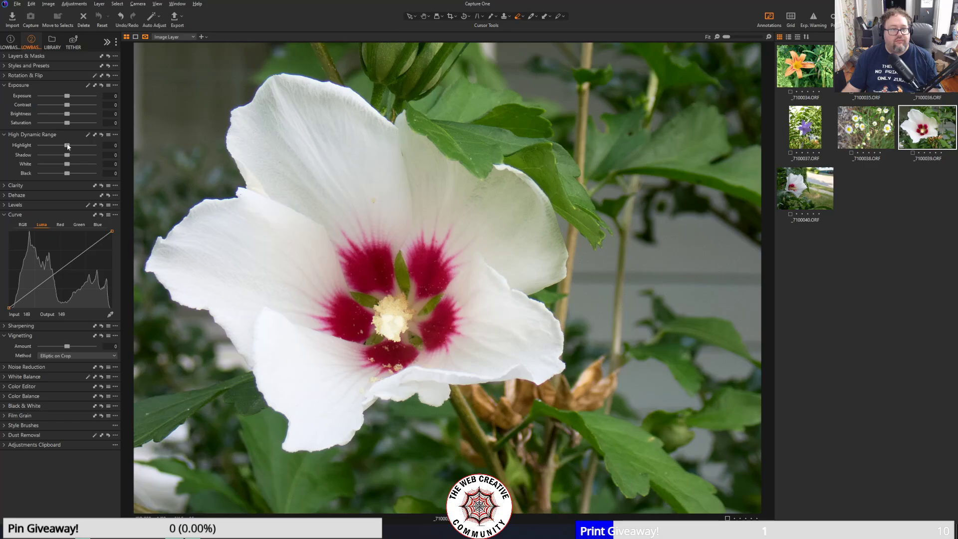
- Try White and Highlight at -100 on the hibiscus photo and reset both to 0
mouse_move(67, 145)
mouse_down()
mouse_move(0, 153)
mouse_move(68, 152)
mouse_up()
key(ctrl+z)
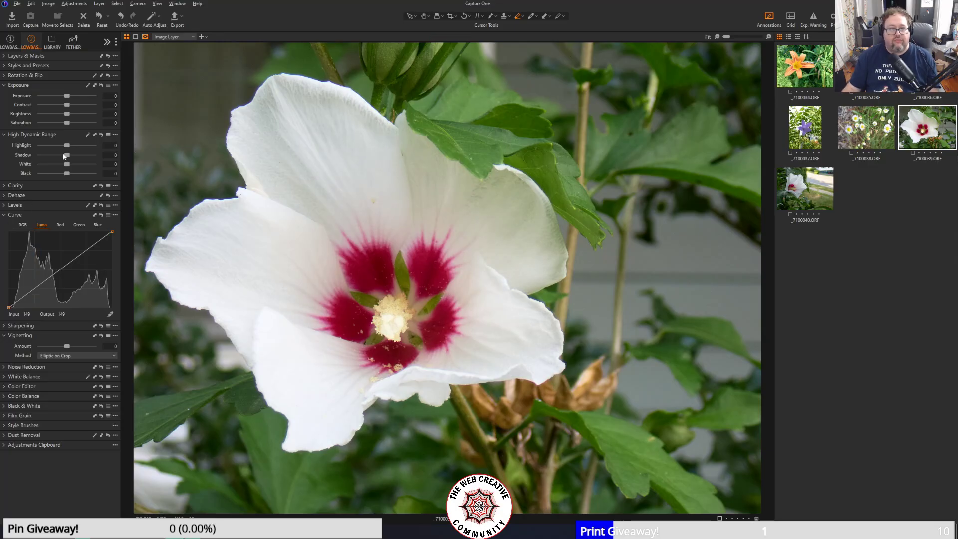
drag(67, 165, 16, 164)
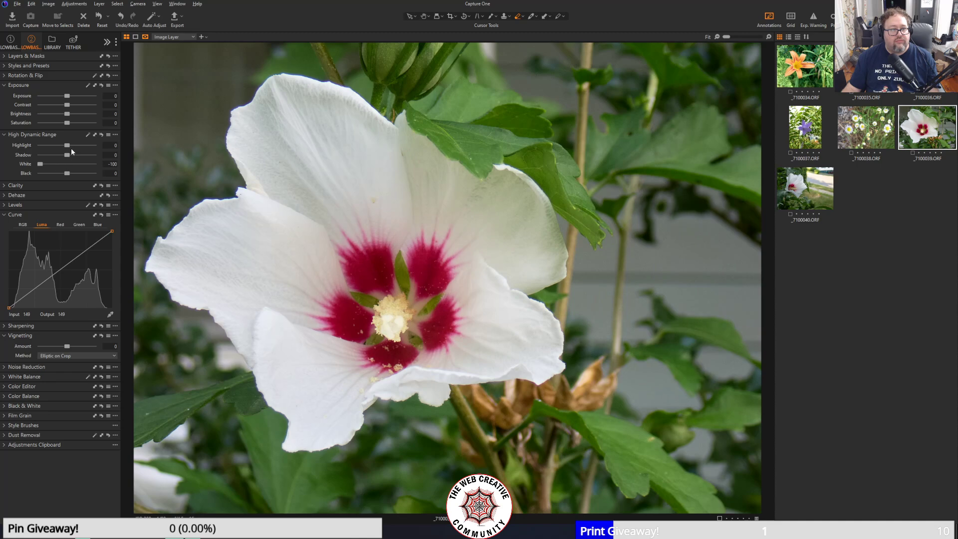
mouse_move(71, 148)
mouse_down()
mouse_move(16, 143)
mouse_move(69, 168)
mouse_move(107, 166)
mouse_move(70, 167)
mouse_up()
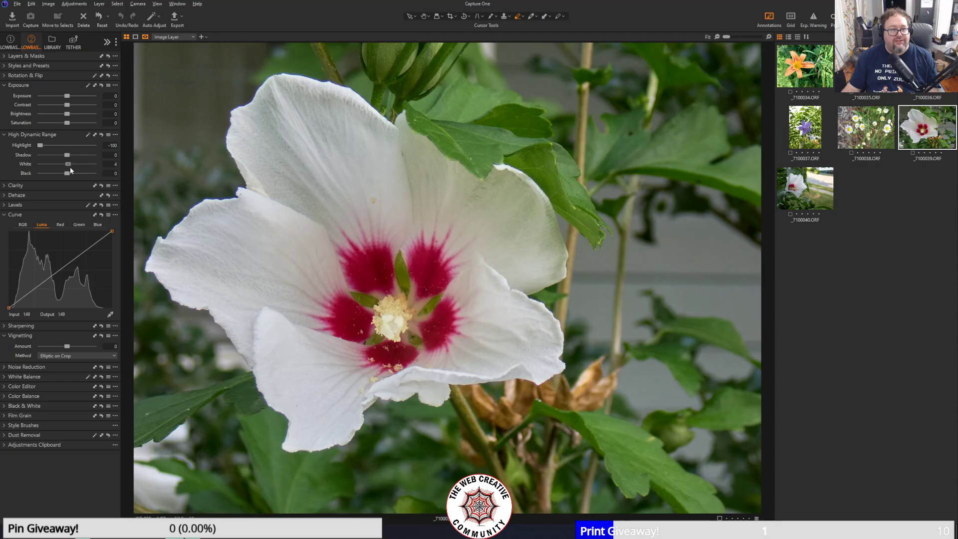
click(110, 164)
text(0)
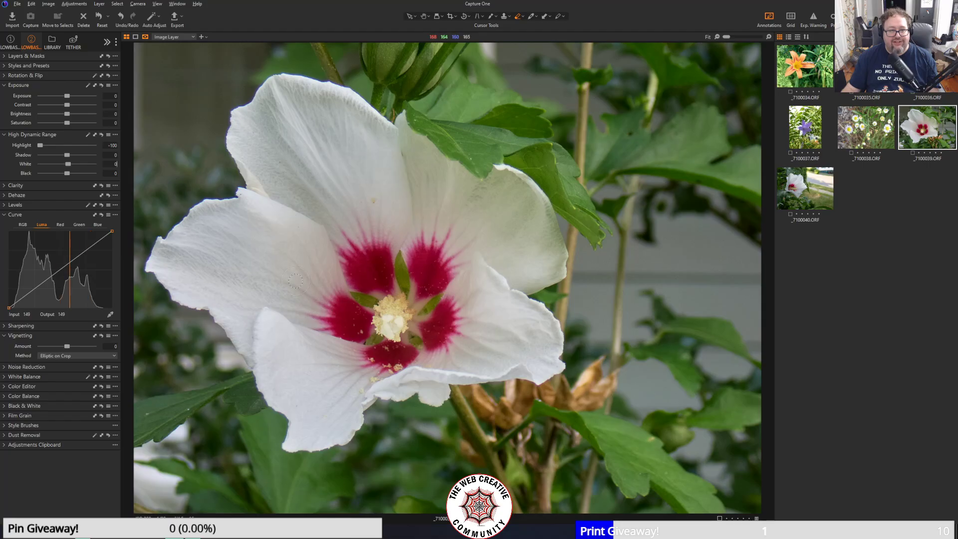
click(104, 148)
text(0)
key(Return)
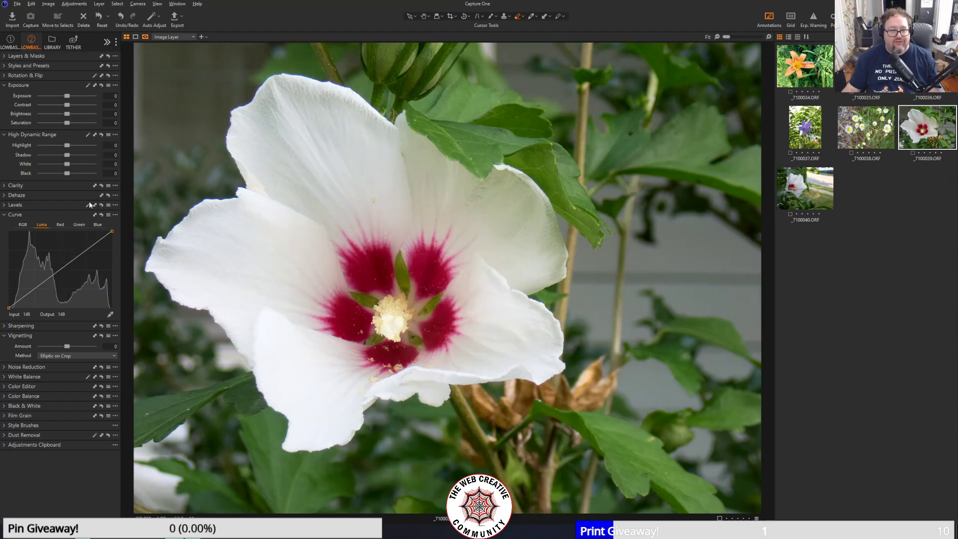
- Set the hibiscus photo's Highlight to -67 and Vignetting to -1.56, and pull the Luma curve's white point in to input 238
drag(68, 145, 48, 144)
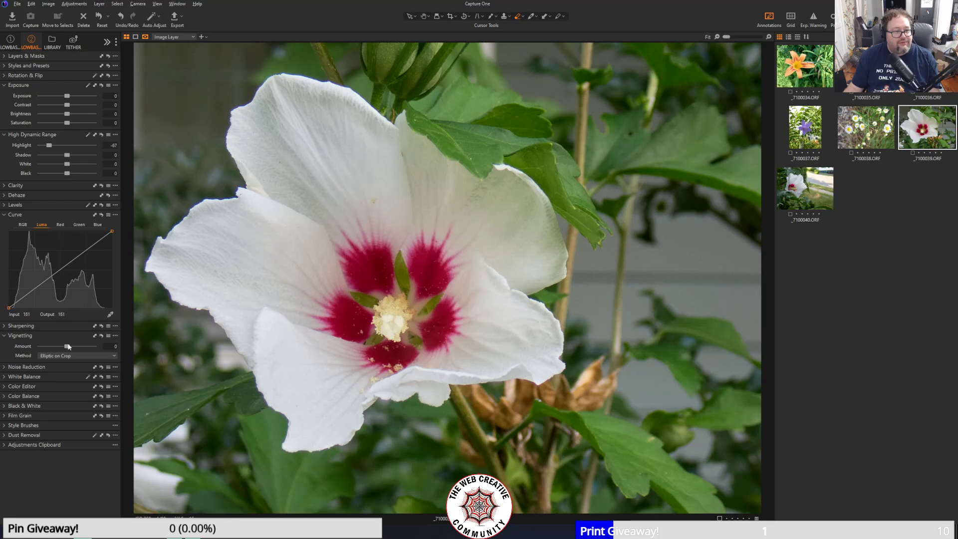
drag(68, 346, 57, 347)
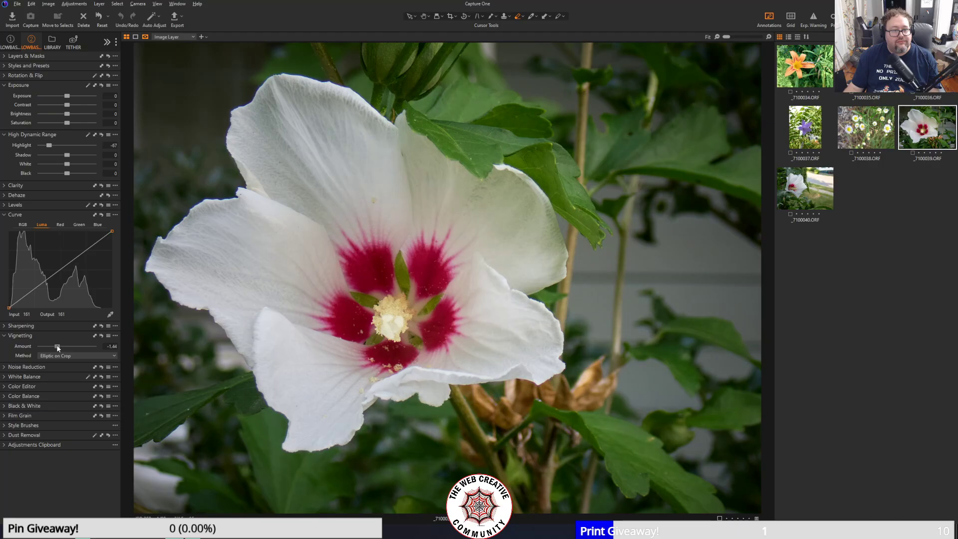
drag(58, 346, 57, 347)
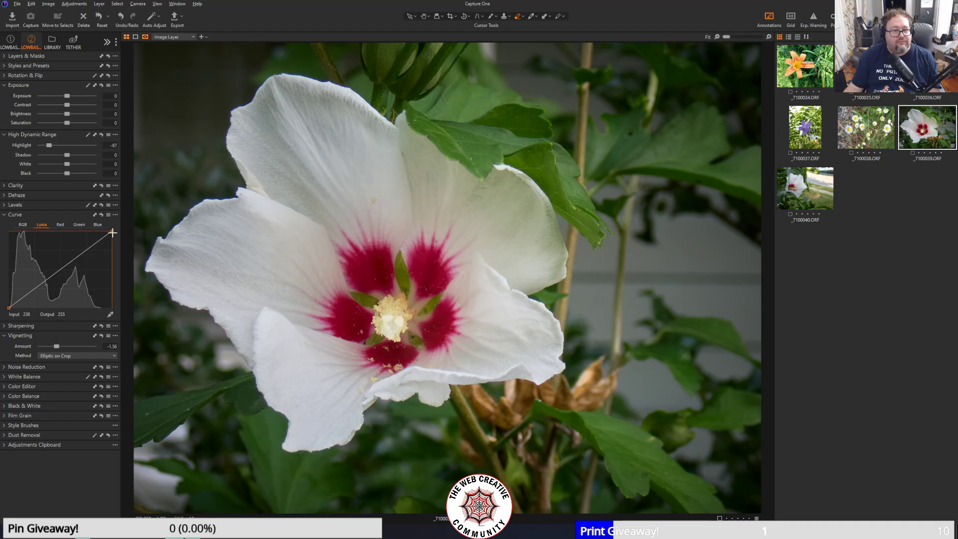
drag(112, 231, 105, 230)
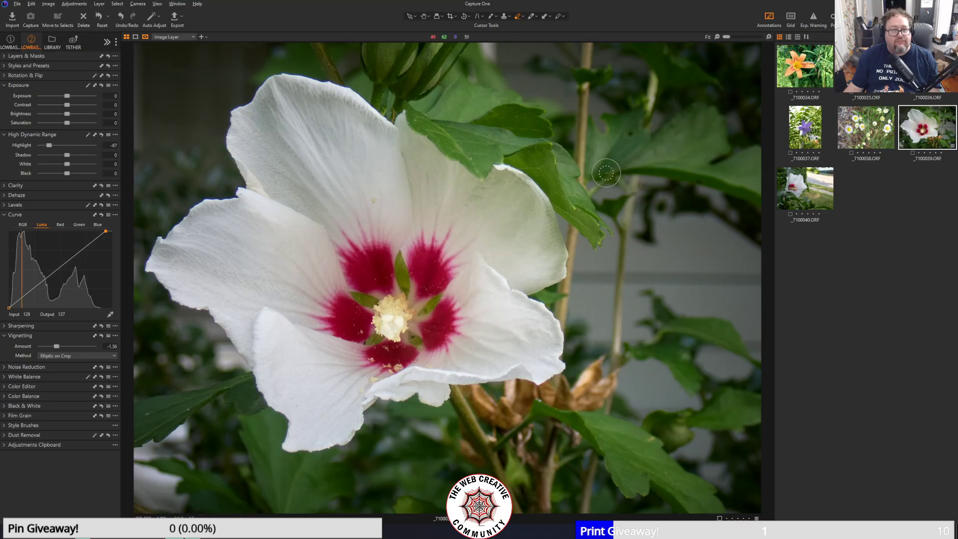
- Reduce the hibiscus photo's green Saturation to -15.6 in the Color Editor and set the Vignetting amount to -2.17
click(3, 396)
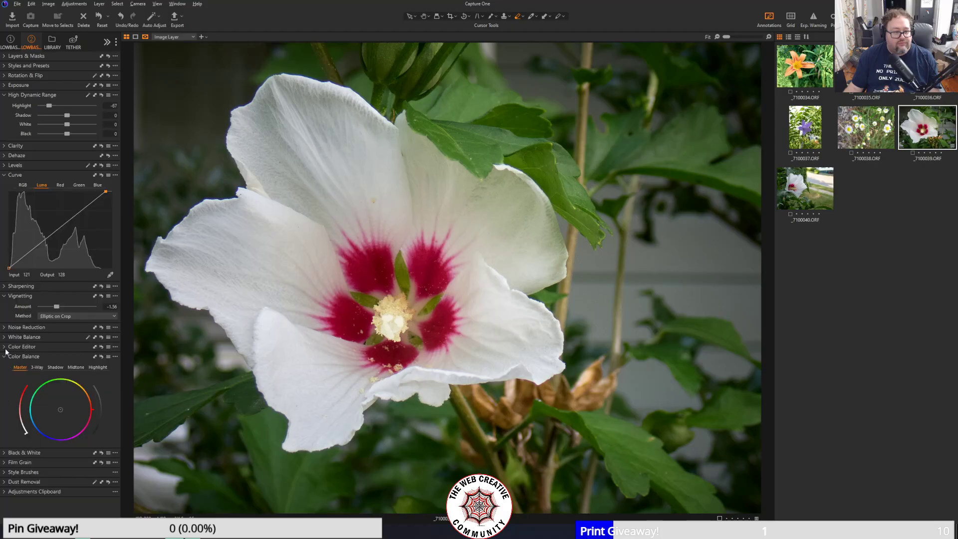
click(5, 348)
click(53, 325)
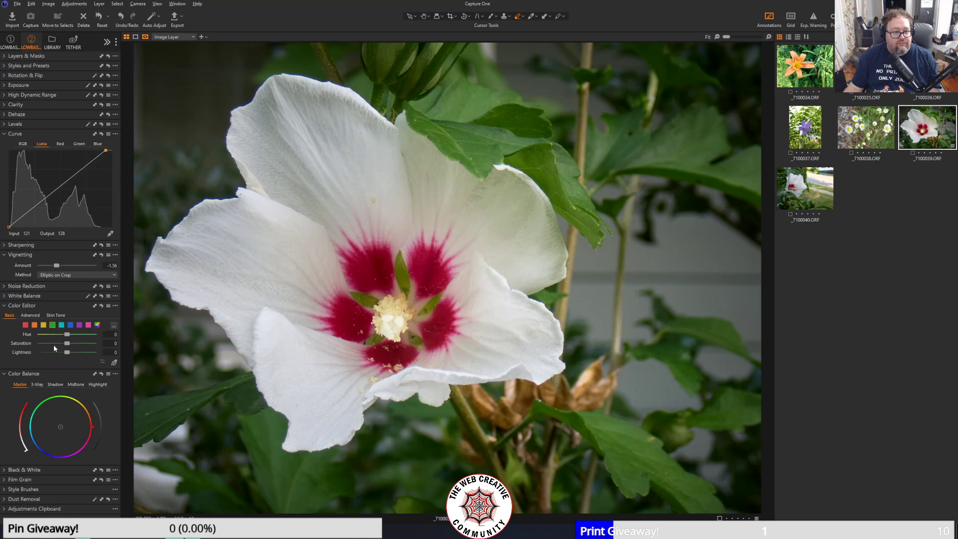
drag(67, 343, 1, 345)
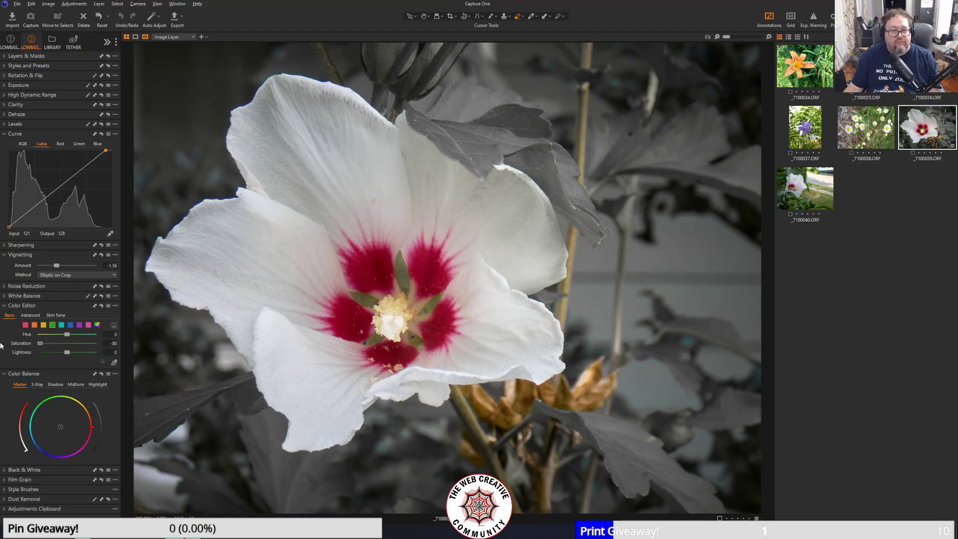
drag(39, 343, 63, 344)
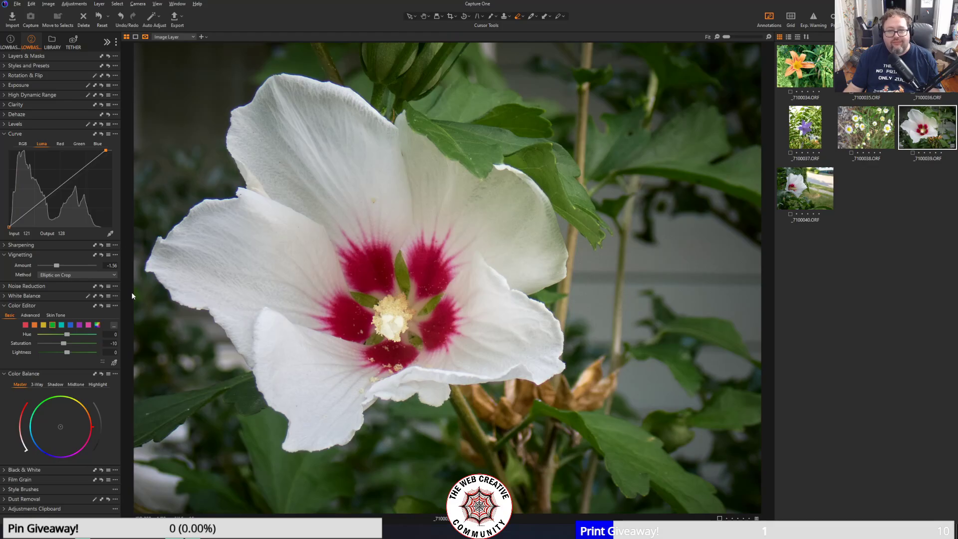
drag(63, 344, 61, 346)
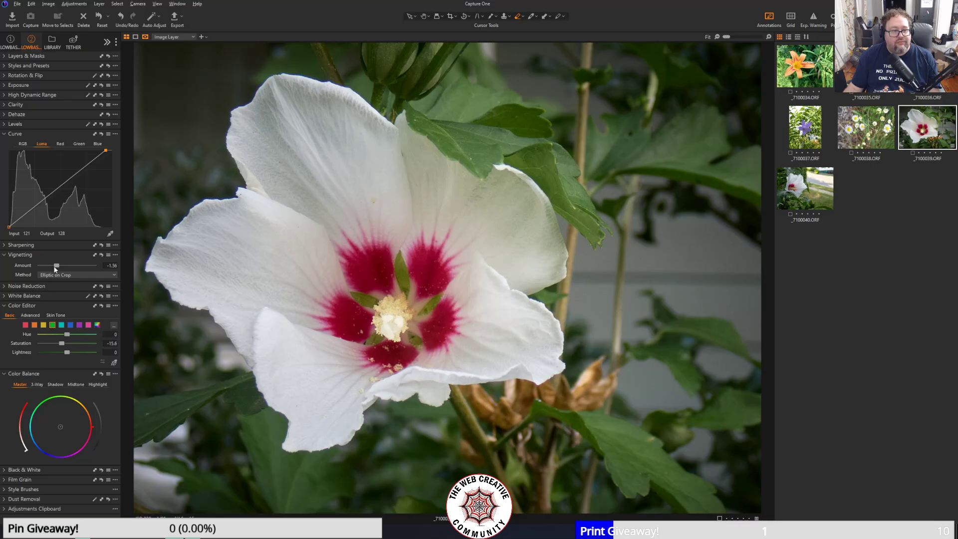
drag(55, 267, 50, 267)
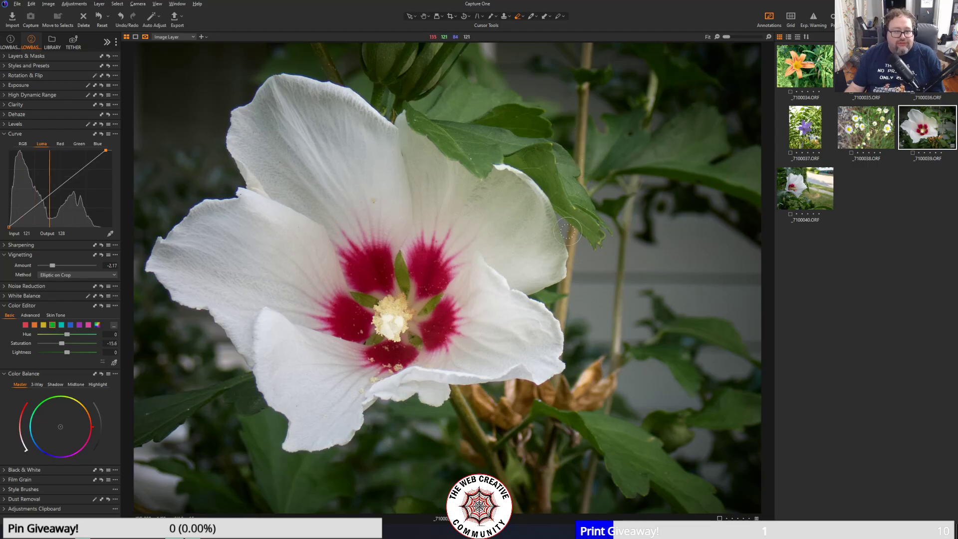
- In the Color Editor, set the red Saturation to 21.1 and the green Lightness to -16 for the hibiscus photo
click(25, 325)
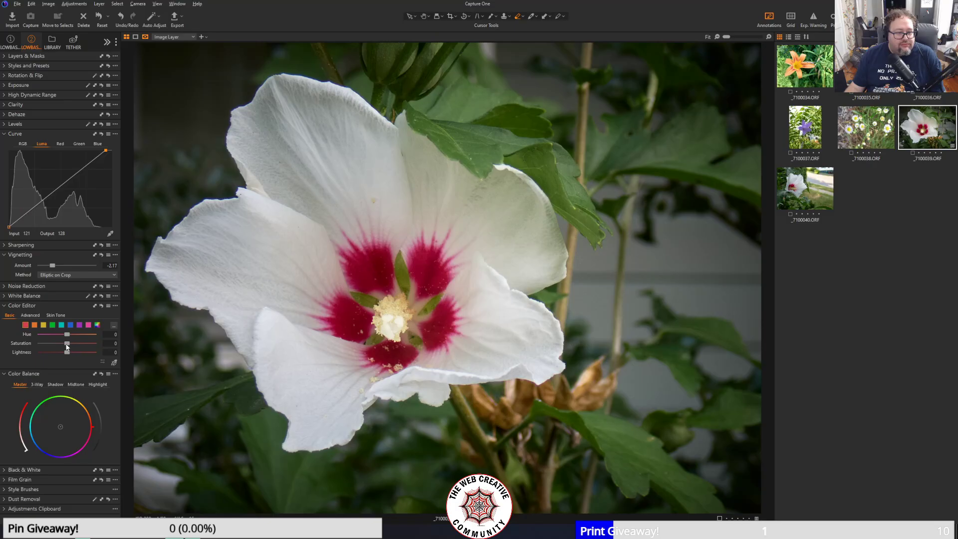
mouse_move(67, 344)
mouse_down()
mouse_move(1, 348)
mouse_move(96, 347)
mouse_move(72, 346)
mouse_up()
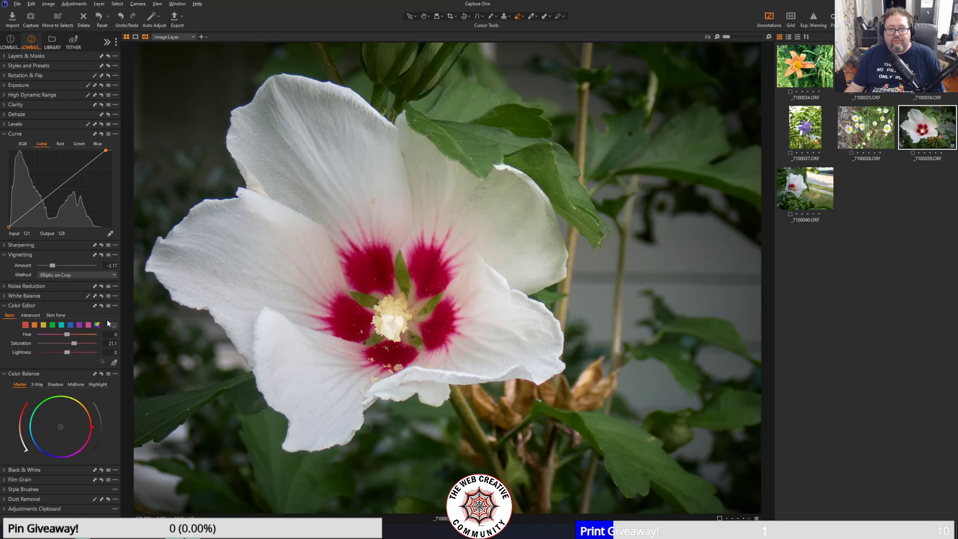
click(53, 327)
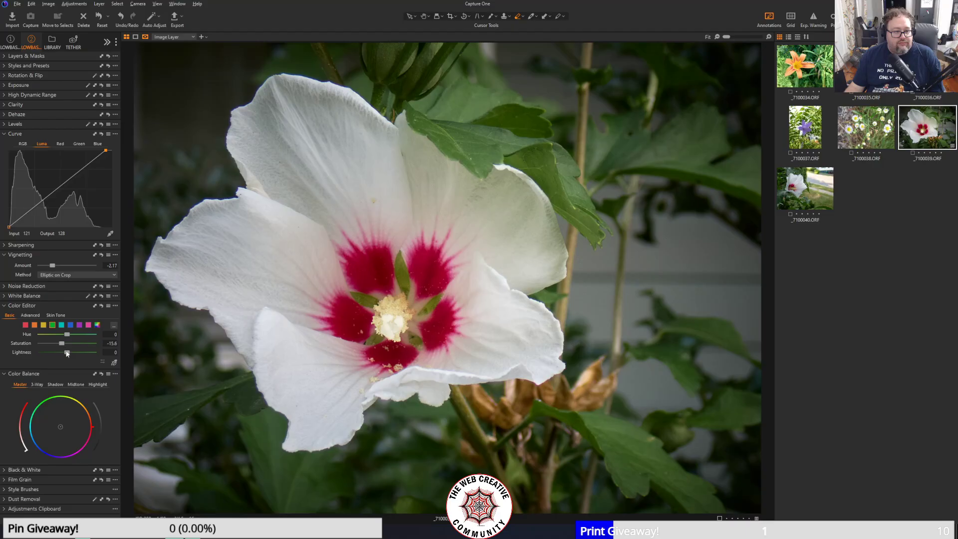
mouse_move(67, 352)
mouse_down()
mouse_move(8, 352)
mouse_move(58, 354)
mouse_up()
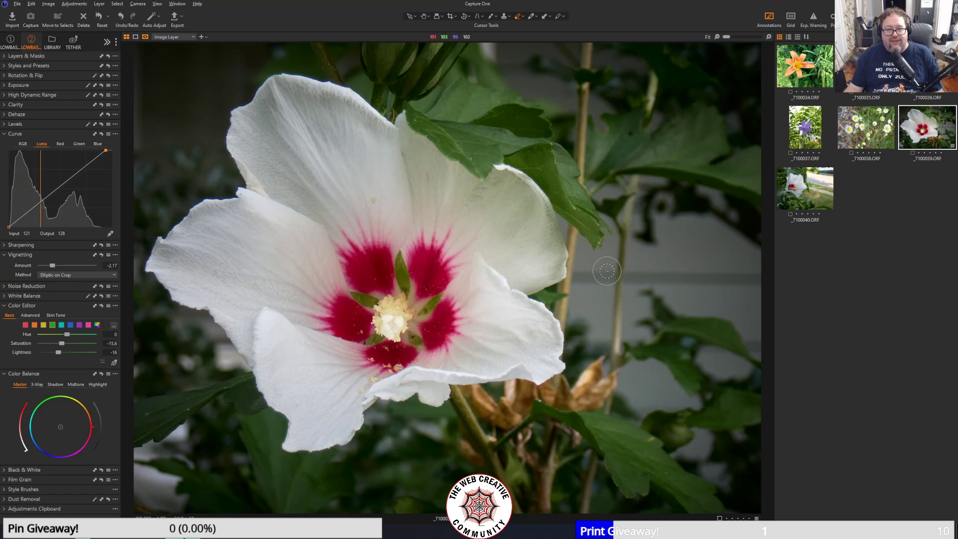
- Compare the hibiscus photo with its unedited version and pull the Luma curve's white point in to input 231
key(y)
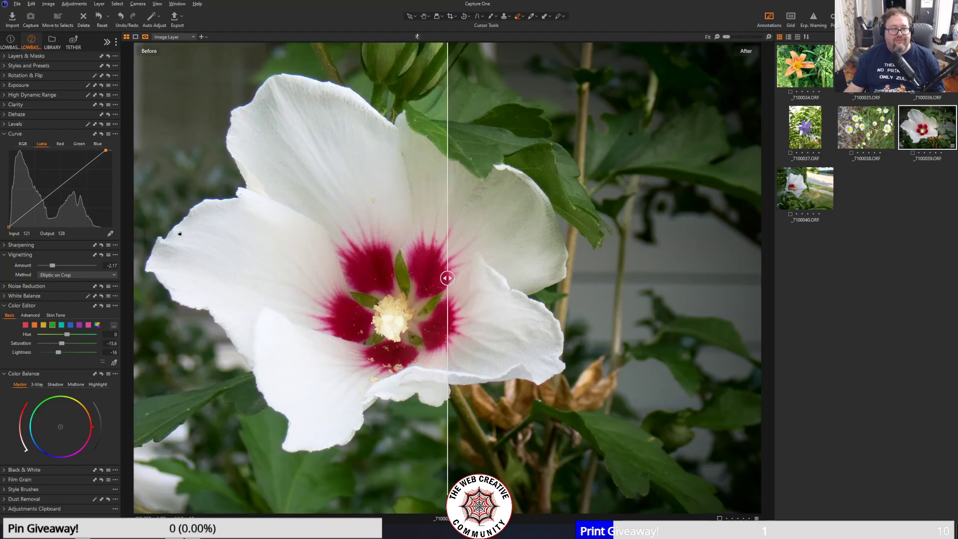
drag(447, 278, 1, 296)
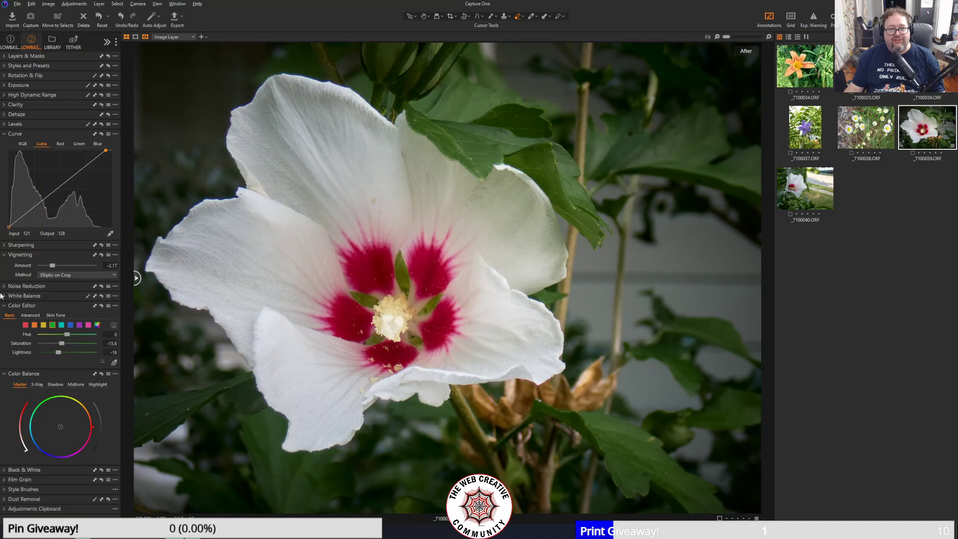
click(106, 150)
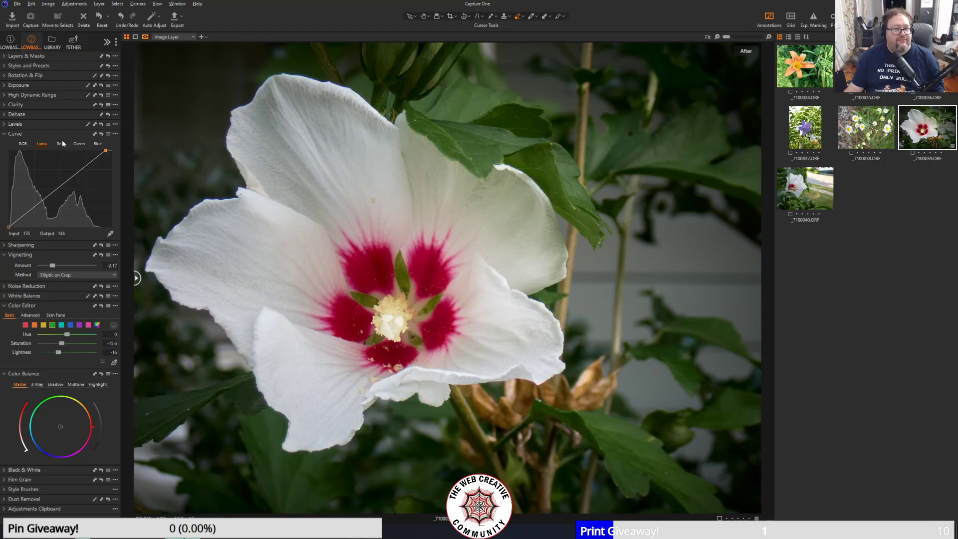
click(5, 124)
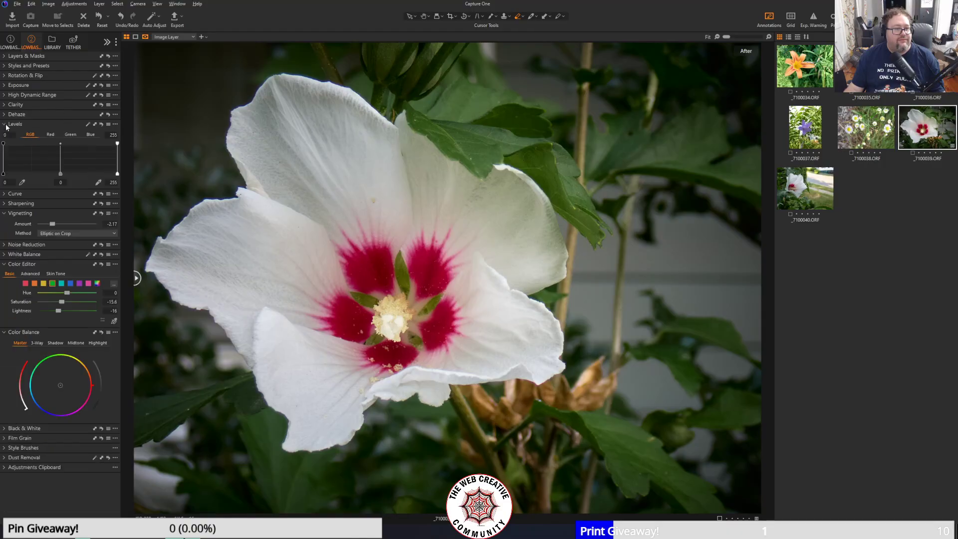
click(6, 125)
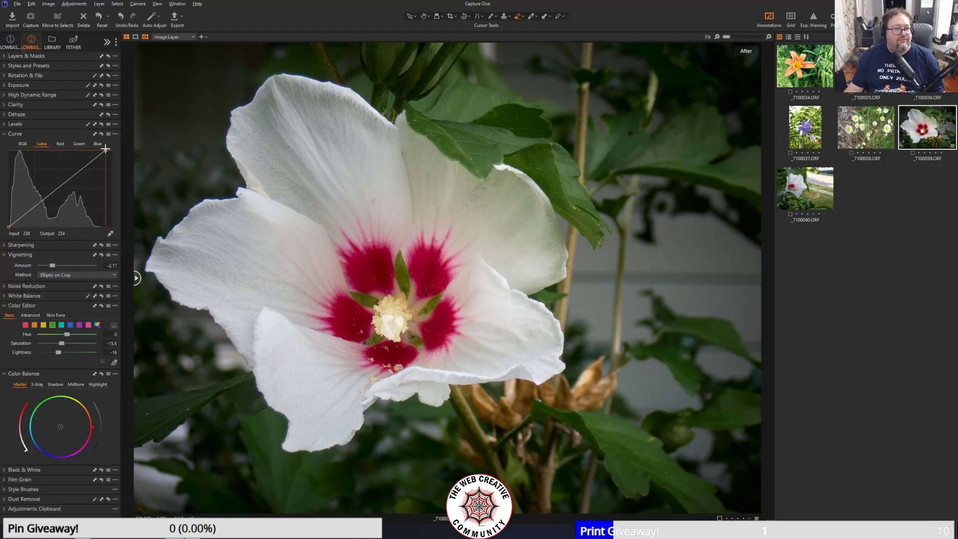
drag(103, 149, 103, 150)
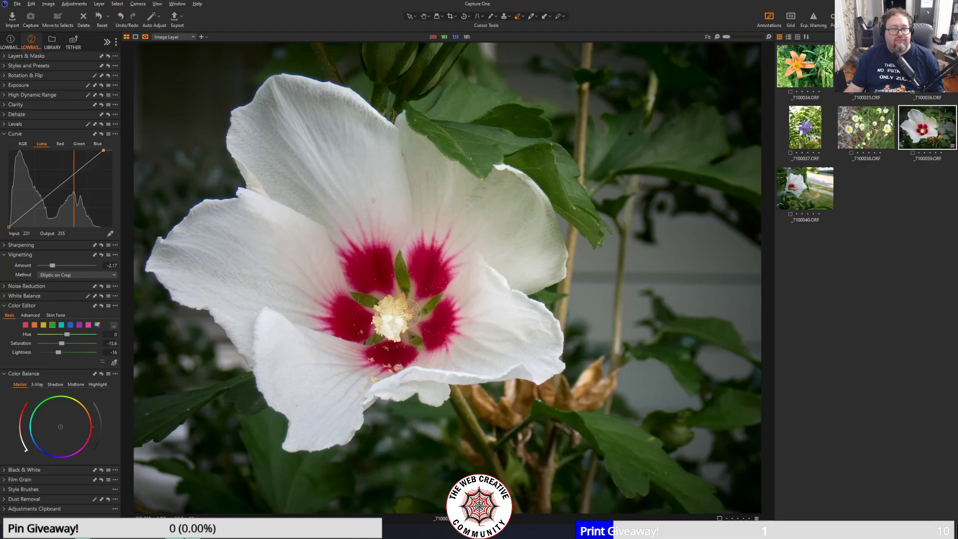
- Compare the hibiscus photo before and after again, and add a Luma curve midpoint raised to input 110, output 129
key(y)
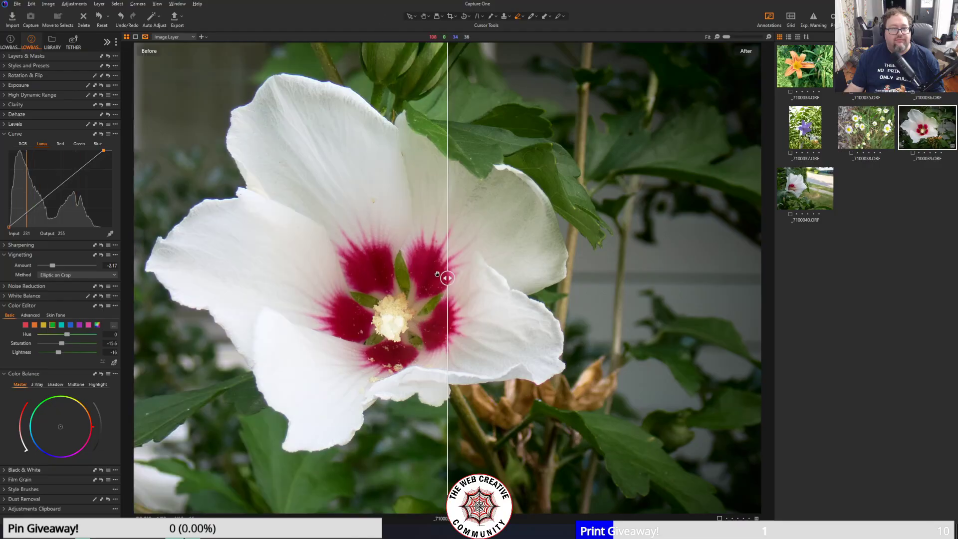
drag(443, 277, 11, 305)
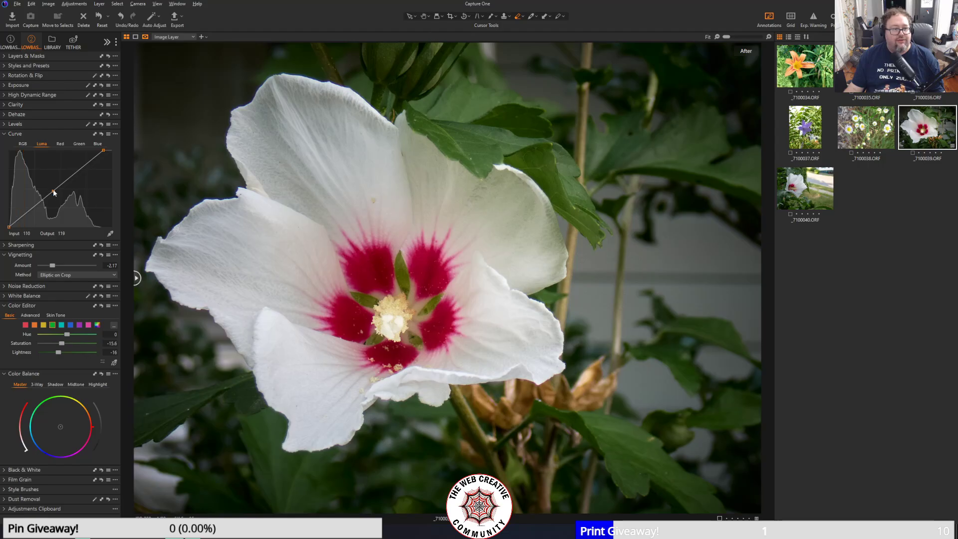
drag(53, 190, 53, 188)
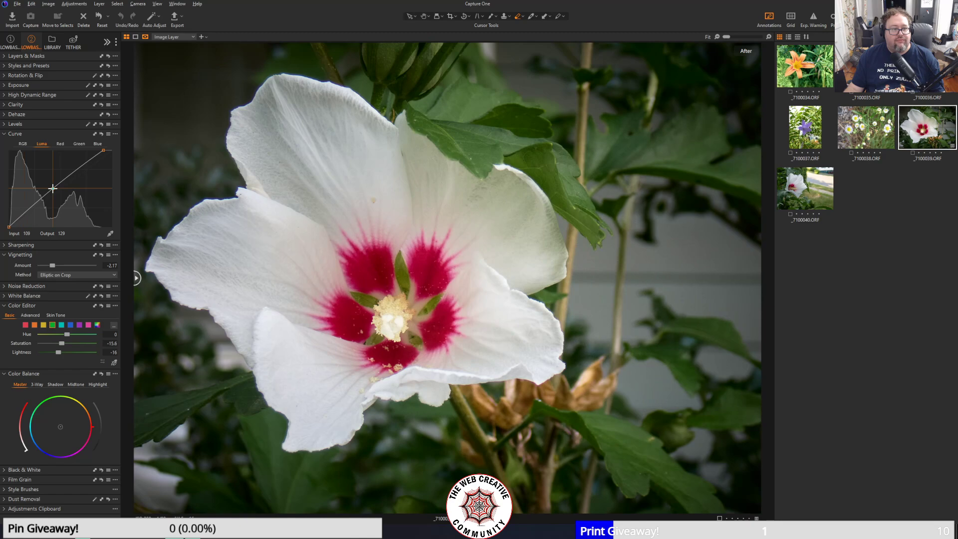
drag(53, 188, 53, 190)
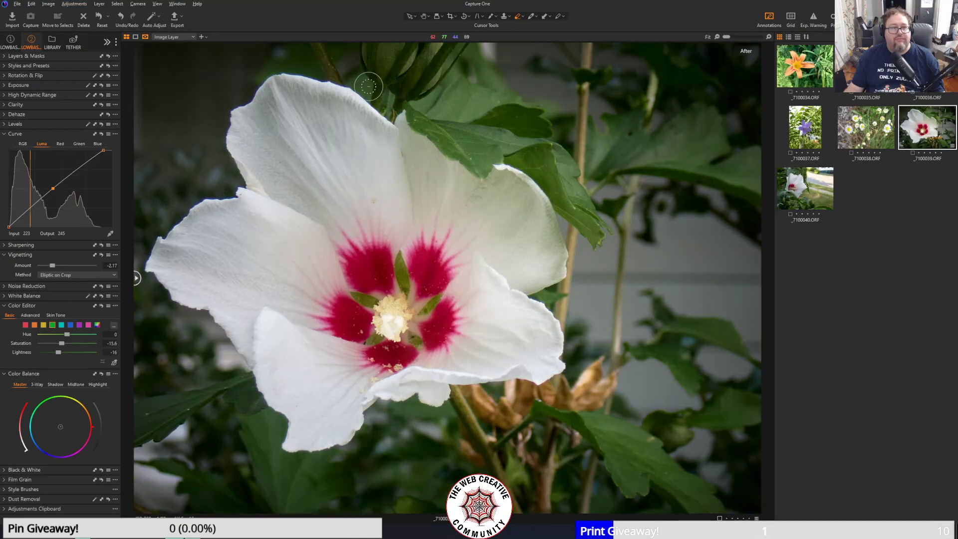
- Export the hibiscus photo as an 8-bit Adobe RGB (1998) TIFF named 0039, saved in the same folder as the original file
click(175, 16)
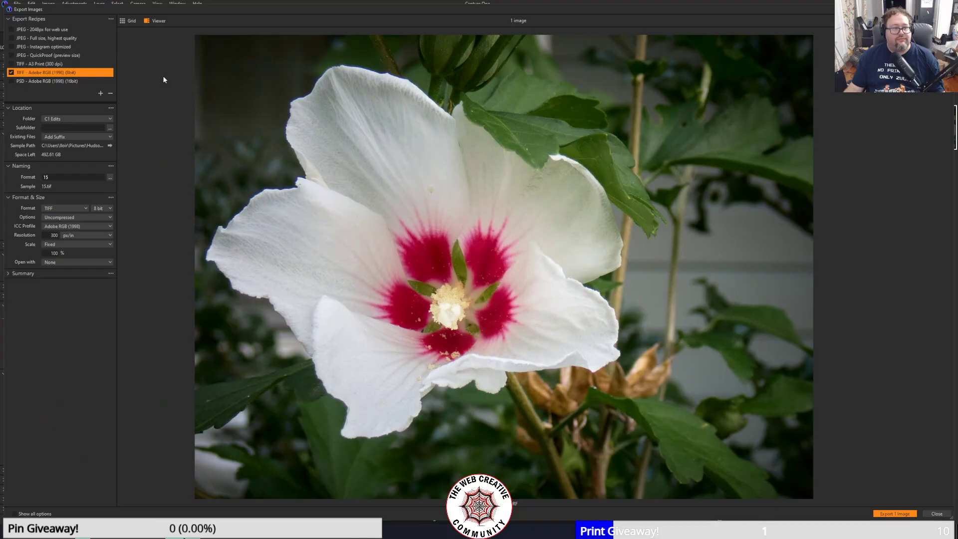
click(108, 119)
click(92, 146)
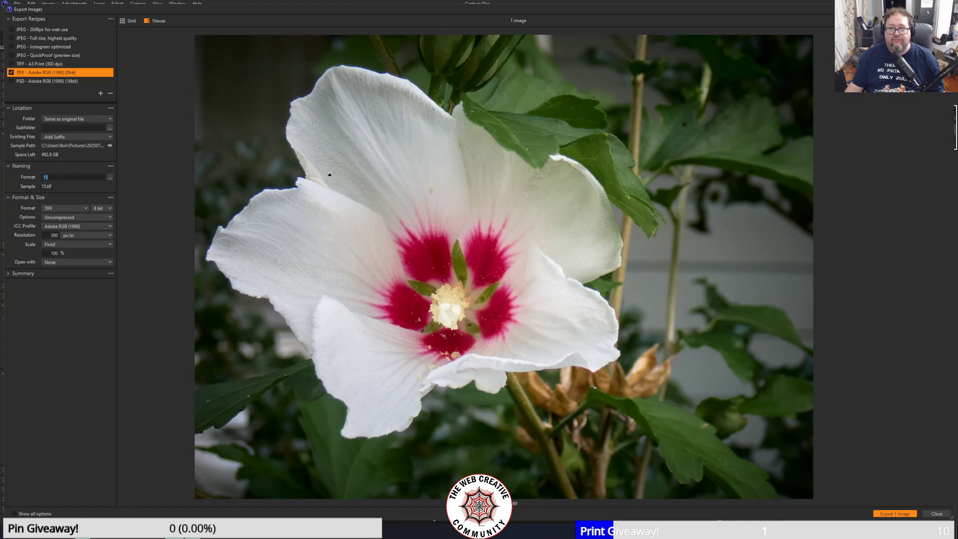
text(0039)
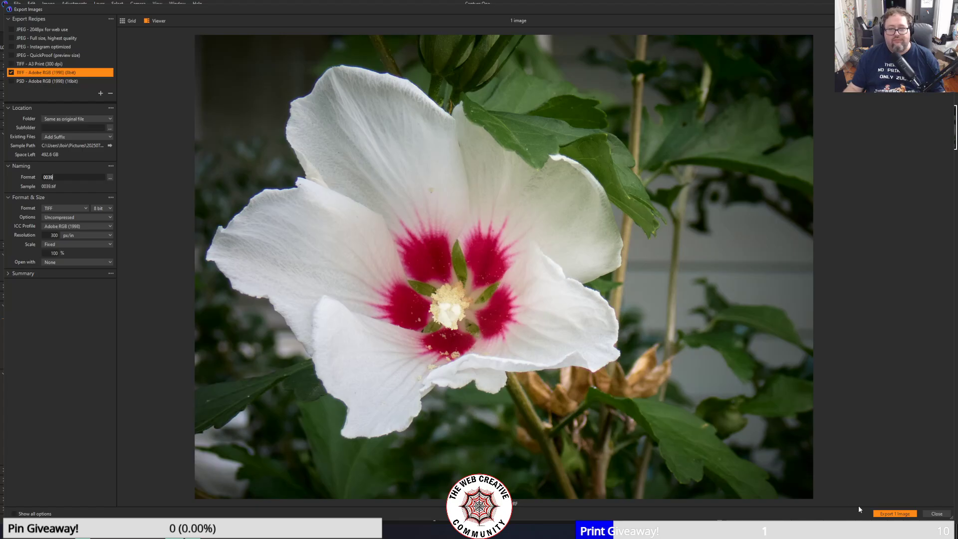
click(896, 513)
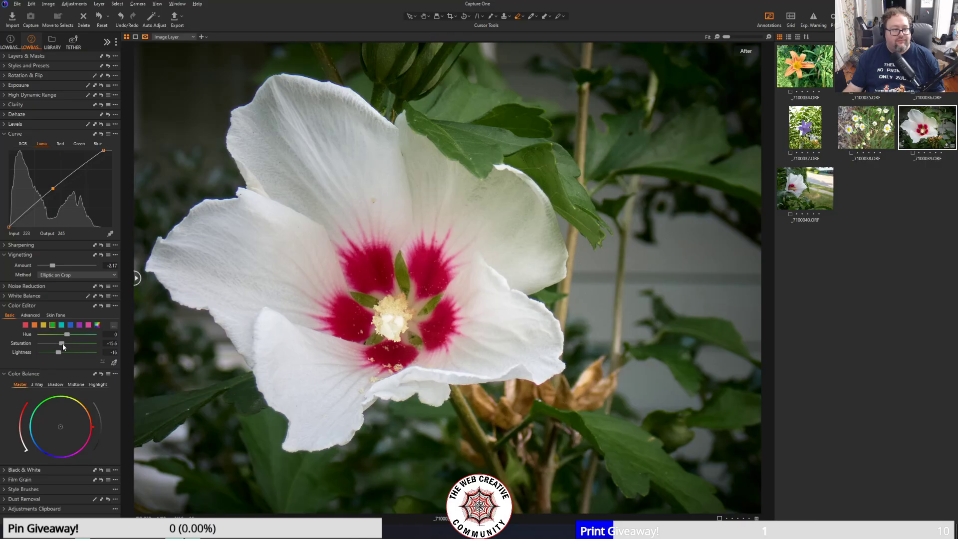
- Try green Saturation at -80 in the Color Editor, then try a slight yellow Saturation boost and reset yellow to 0
drag(62, 343, 39, 343)
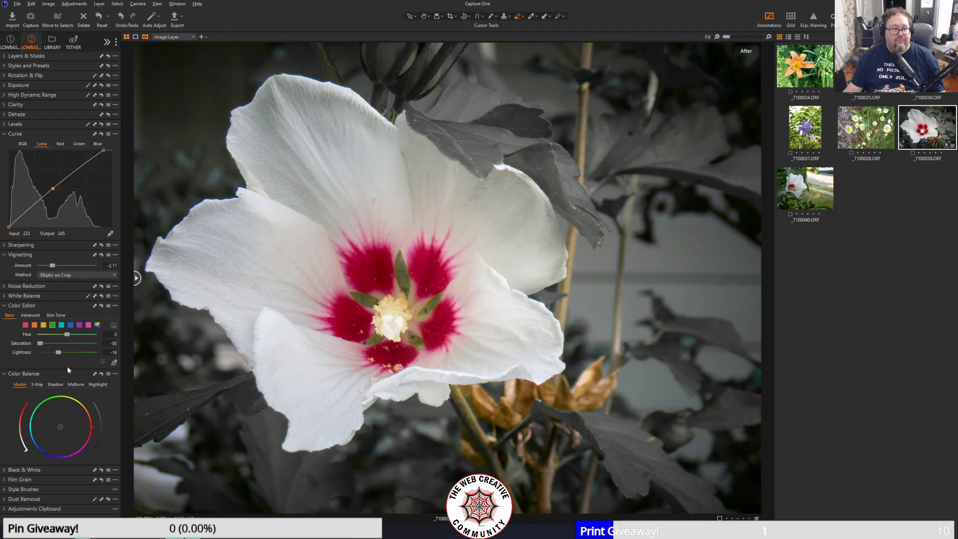
click(44, 326)
mouse_move(67, 343)
mouse_down()
mouse_move(0, 341)
mouse_move(74, 343)
mouse_up()
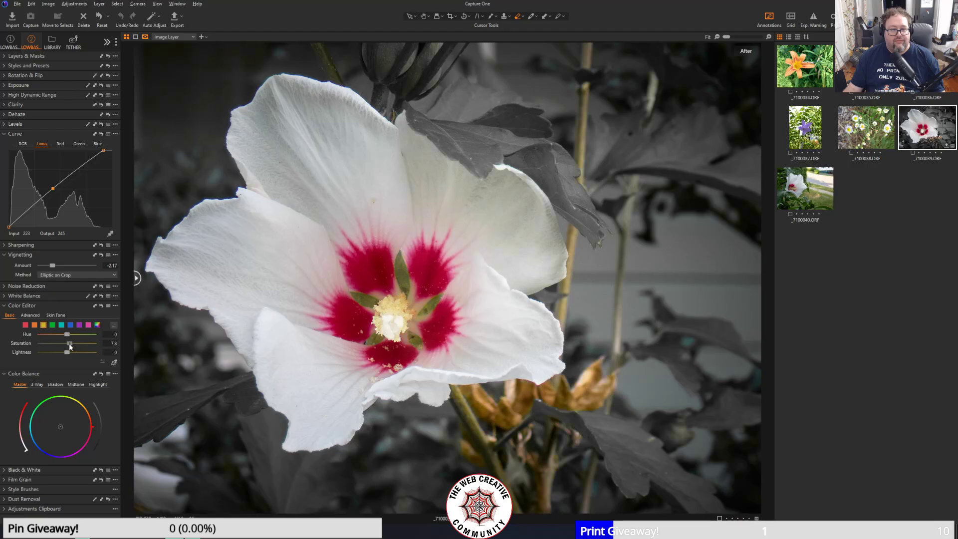
mouse_move(70, 347)
mouse_down()
mouse_move(88, 344)
mouse_move(68, 345)
mouse_up()
click(113, 343)
text(0)
key(Return)
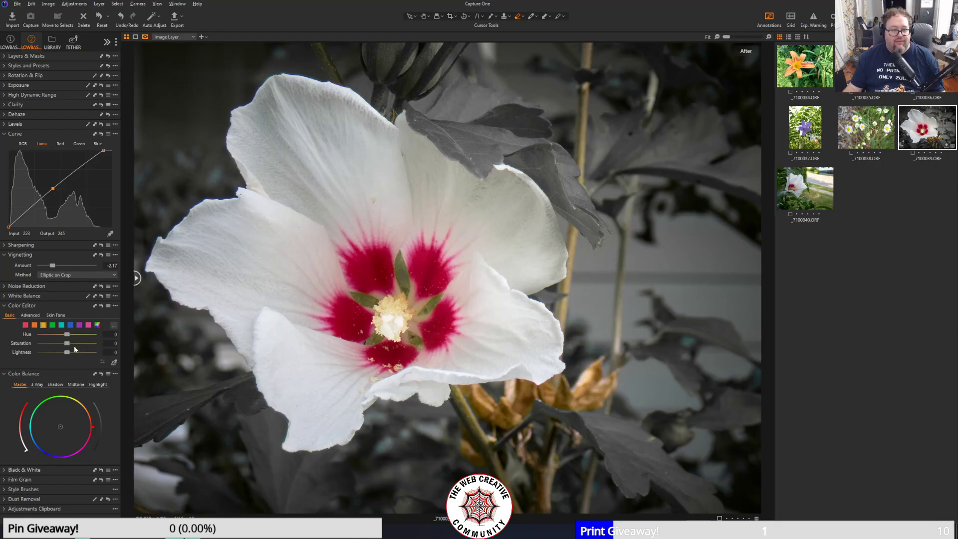
- Reset the hibiscus photo's green Saturation to 0 and check the yellow and green color ranges
click(54, 326)
text(0)
key(Return)
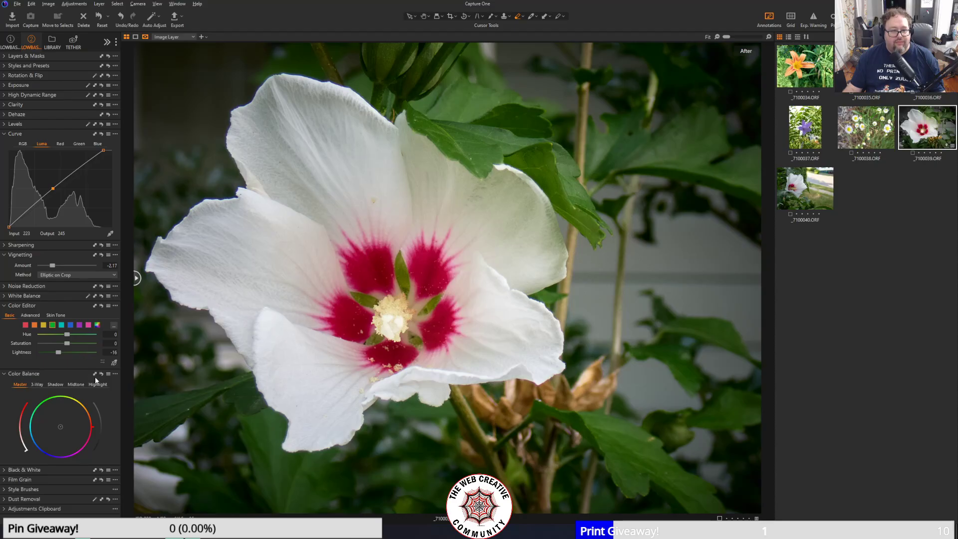
click(44, 326)
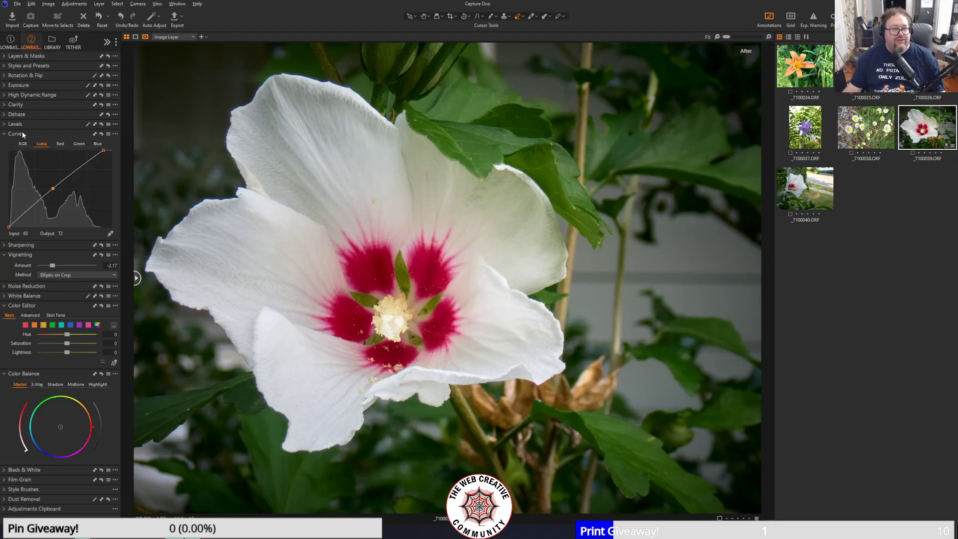
click(54, 326)
- Undo the latest green and yellow Saturation changes made in the Color Editor on the hibiscus photo
click(34, 3)
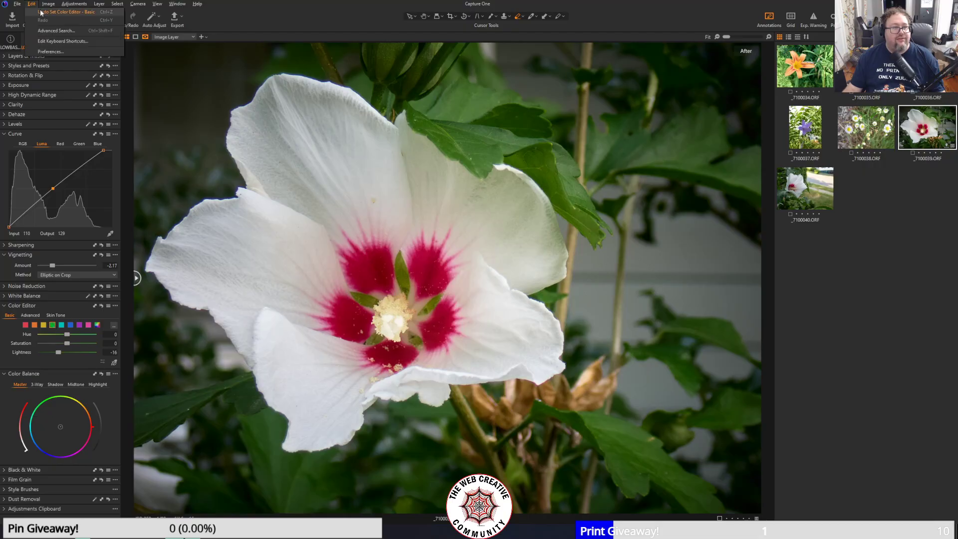
click(43, 12)
click(32, 4)
click(43, 12)
click(32, 3)
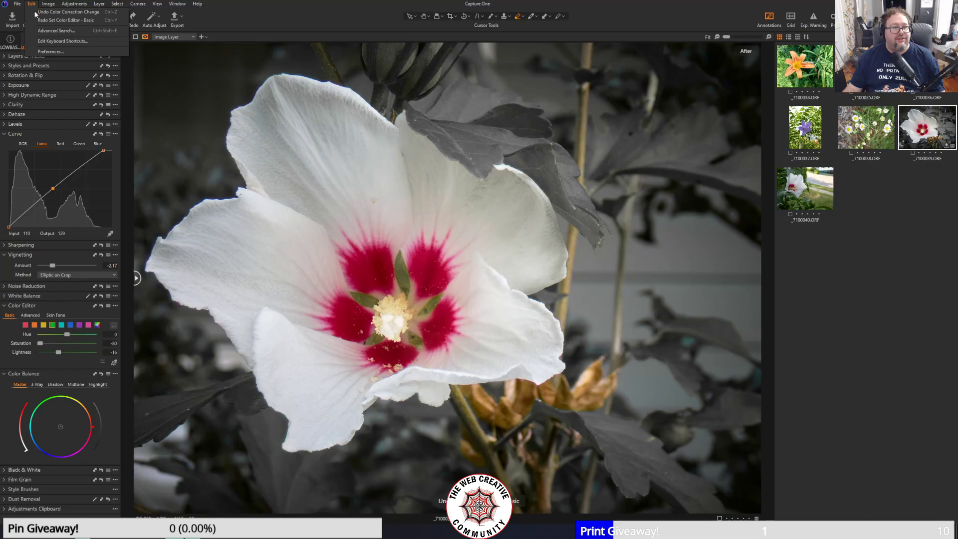
click(43, 12)
click(32, 3)
click(43, 12)
click(31, 3)
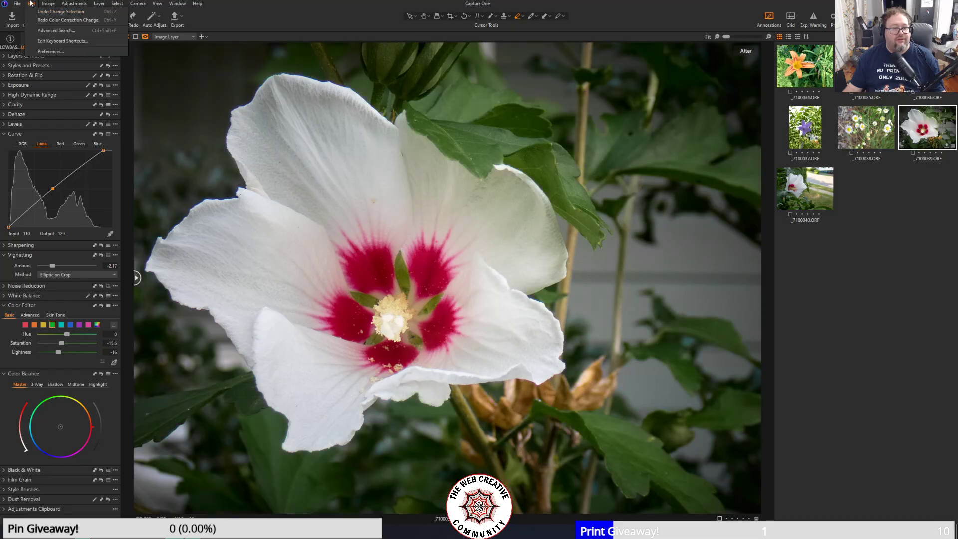
click(31, 3)
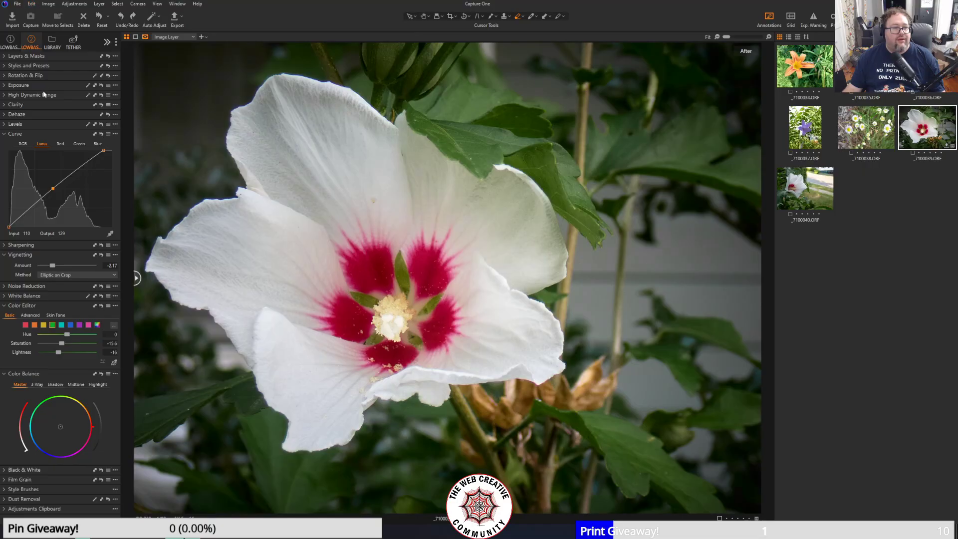
- Create a background mask layer on the hibiscus photo and set its green Saturation to -80
click(8, 56)
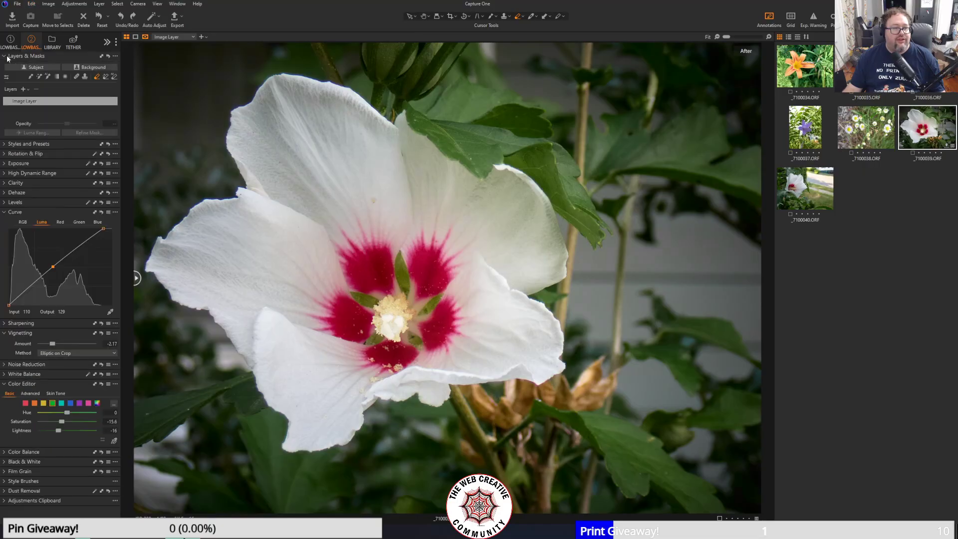
click(102, 70)
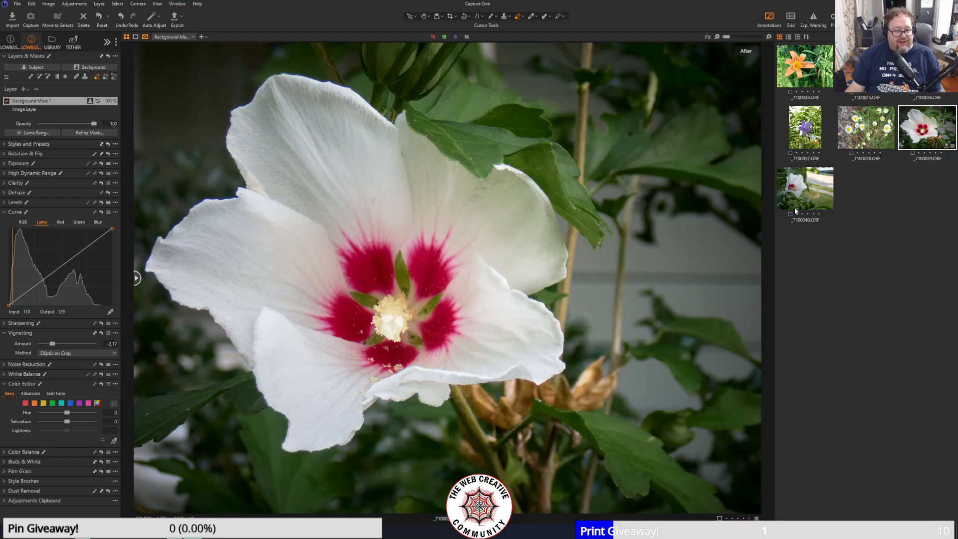
click(52, 403)
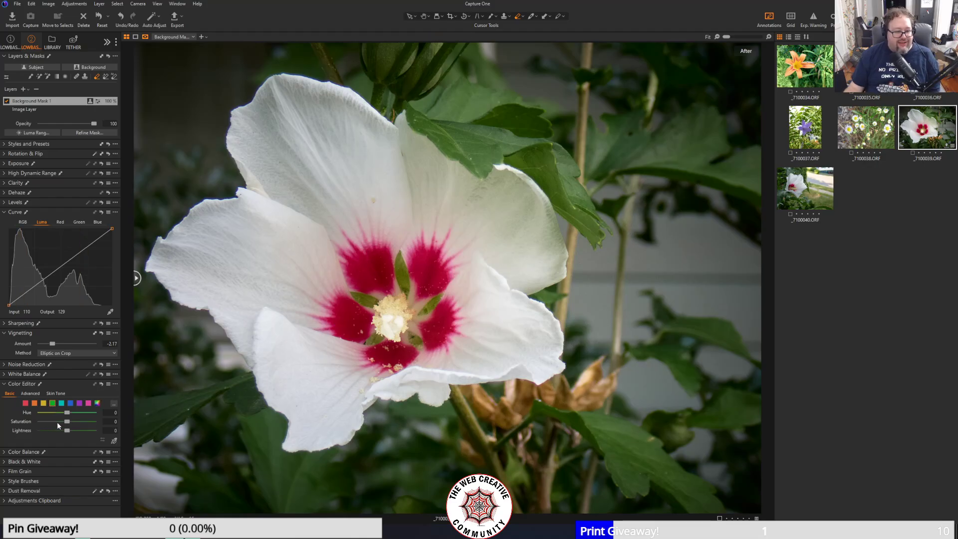
drag(67, 420, 1, 419)
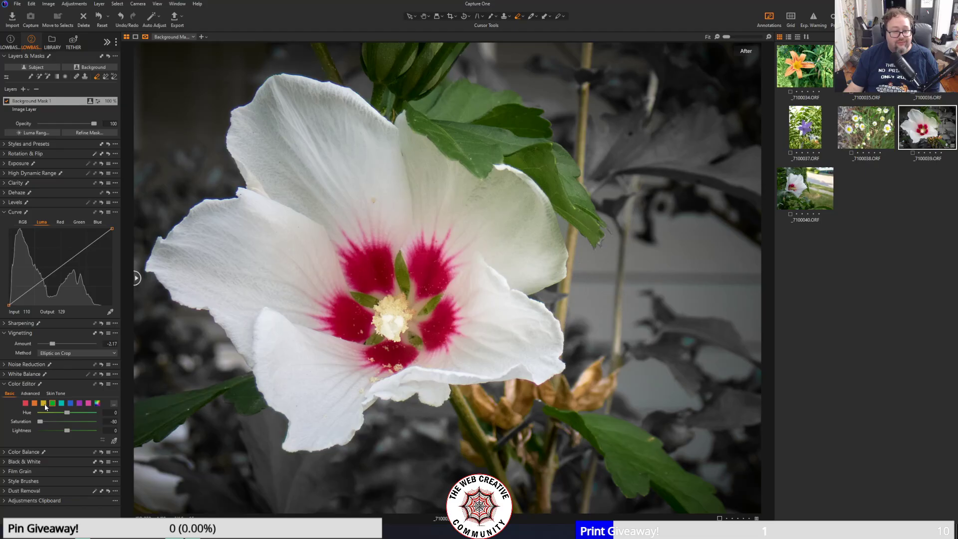
- Set the background mask layer's yellow Saturation to -80 and its overall Saturation for all colors to -80
drag(64, 422, 41, 422)
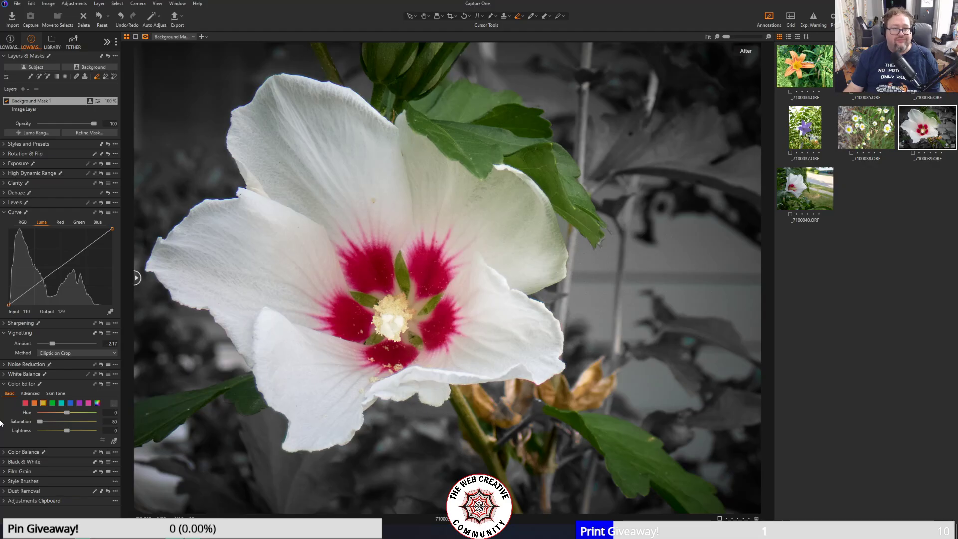
scroll(452, 317, up, 3)
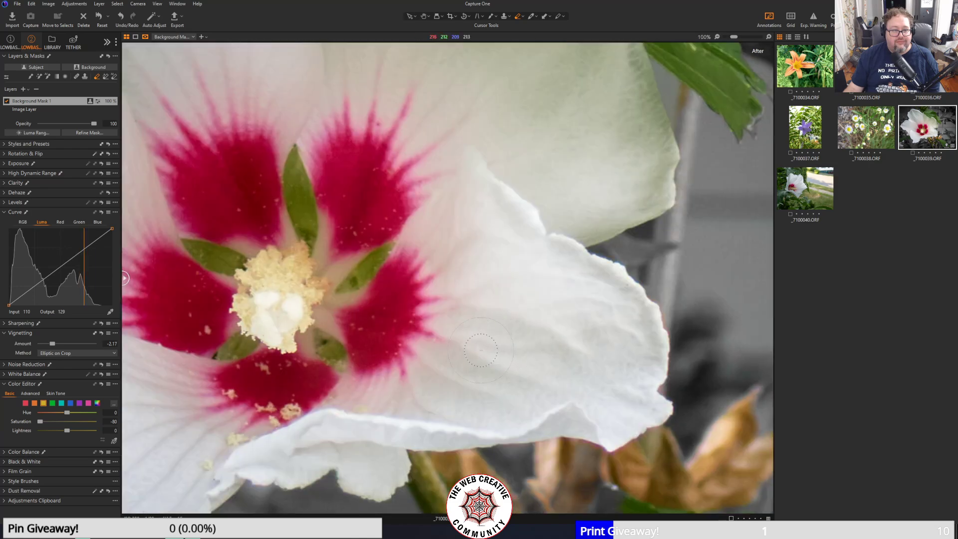
scroll(480, 349, down, 3)
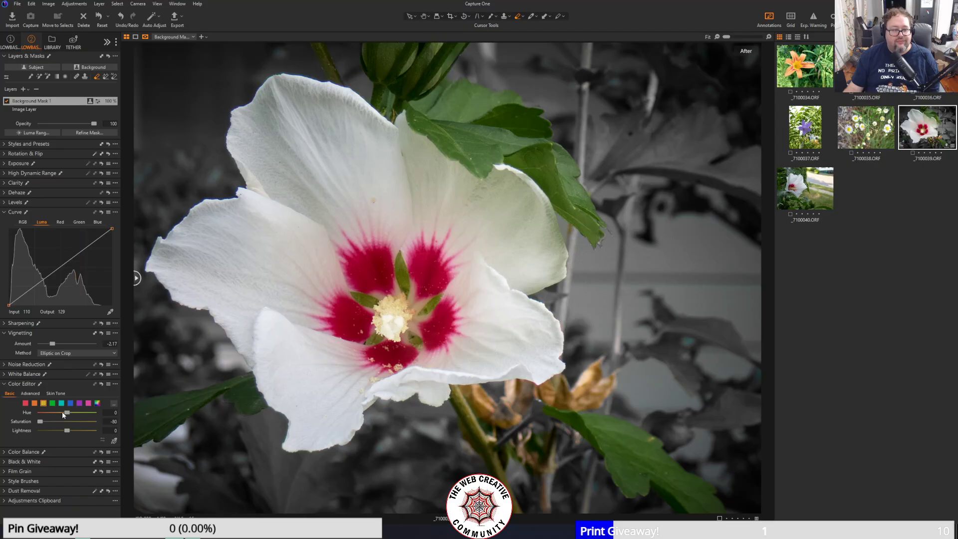
click(97, 403)
drag(68, 423, 2, 422)
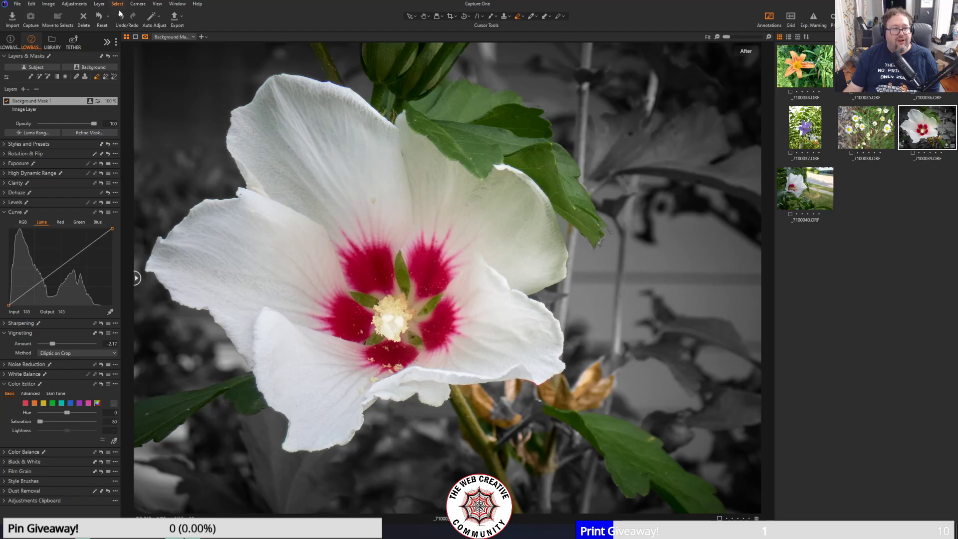
- Disable the Background Mask 1 layer and set the green Saturation to -80 on the Image Layer
click(7, 101)
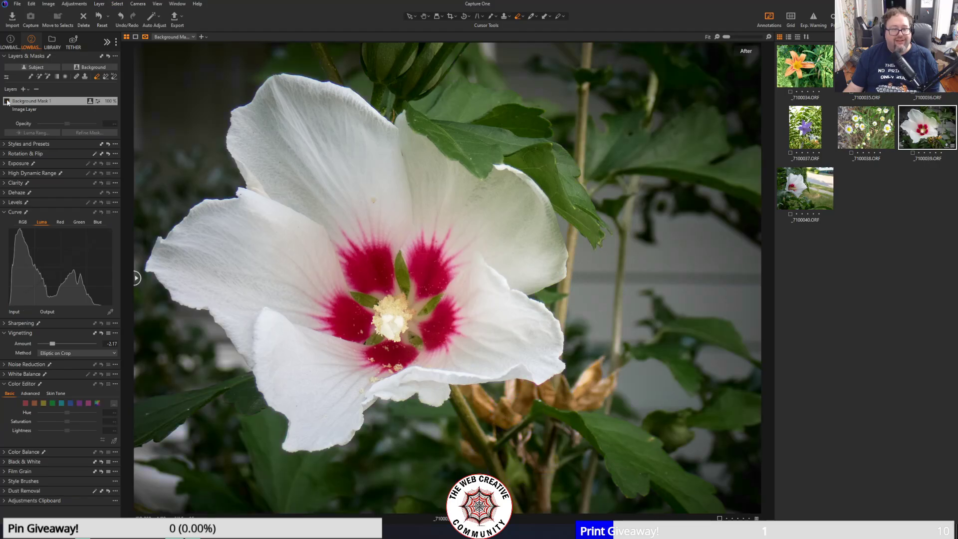
click(48, 111)
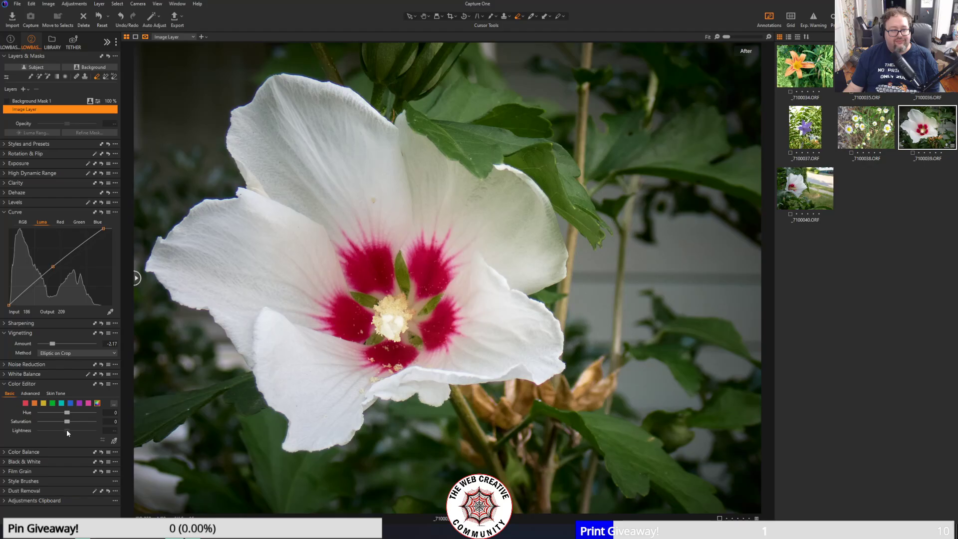
click(53, 403)
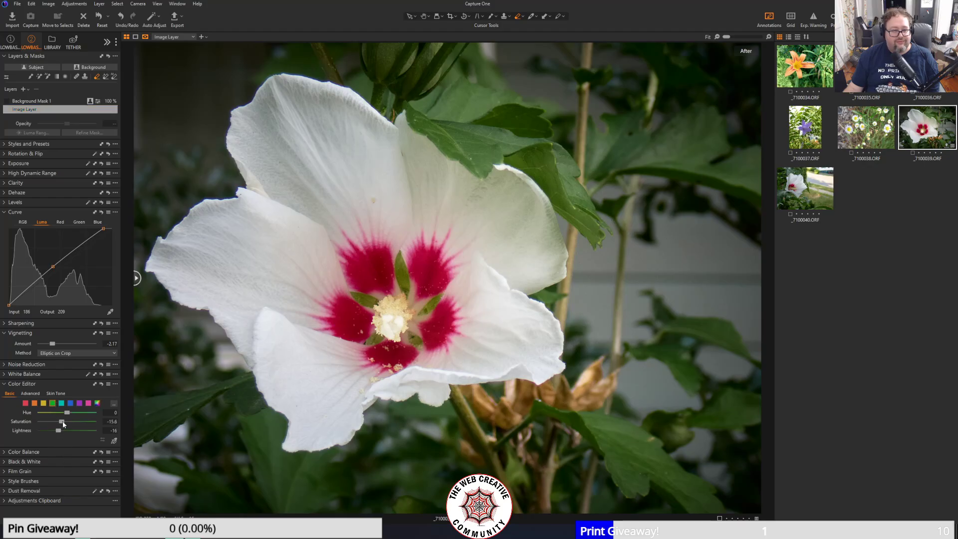
drag(61, 422, 1, 424)
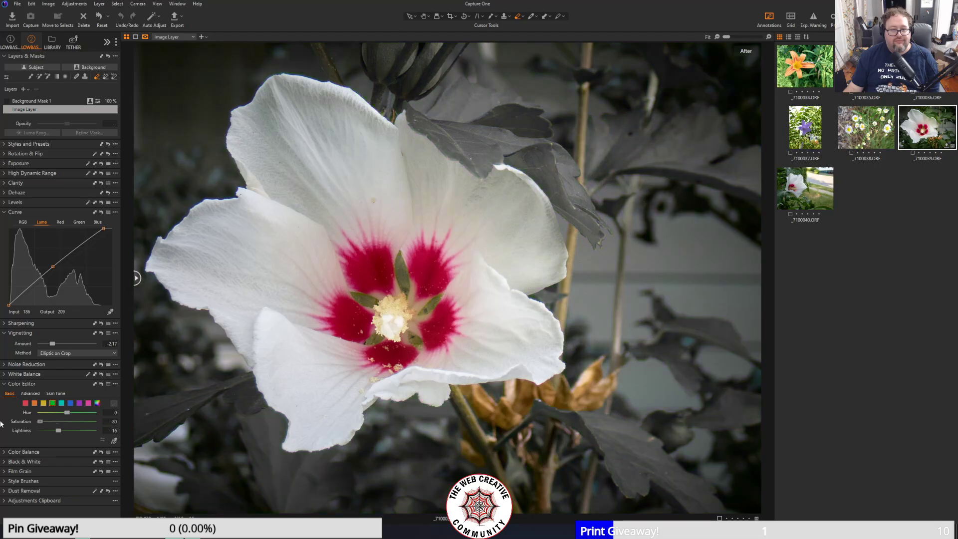
- Set the yellow and orange Saturation to -80 on the hibiscus photo's Image Layer and inspect the flower's center up close
click(45, 403)
drag(67, 424, 1, 422)
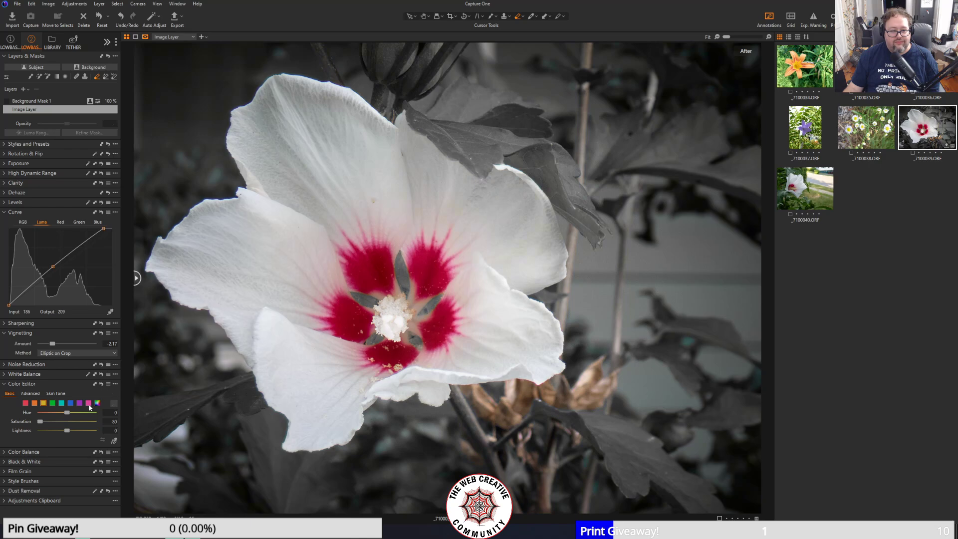
click(34, 403)
drag(67, 422, 1, 421)
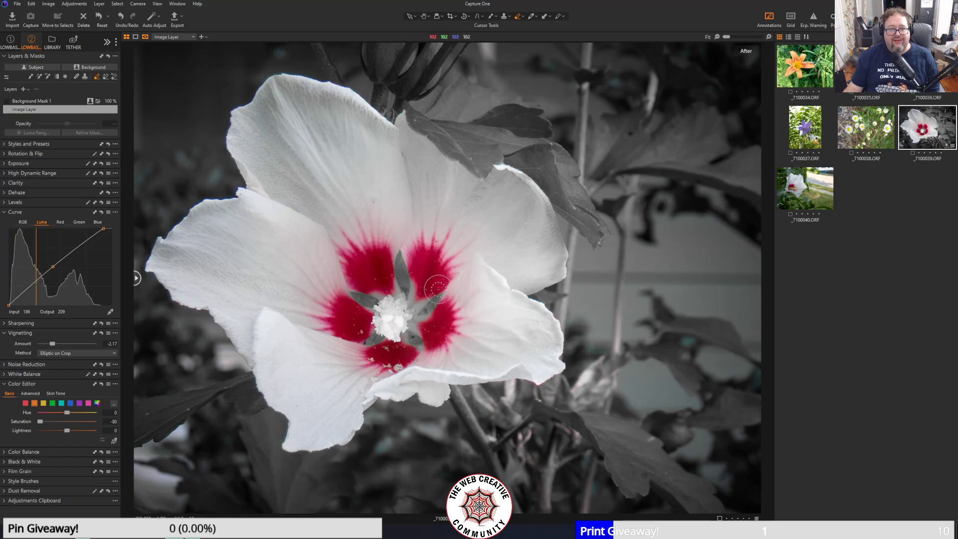
scroll(416, 324, up, 1)
scroll(408, 301, up, 2)
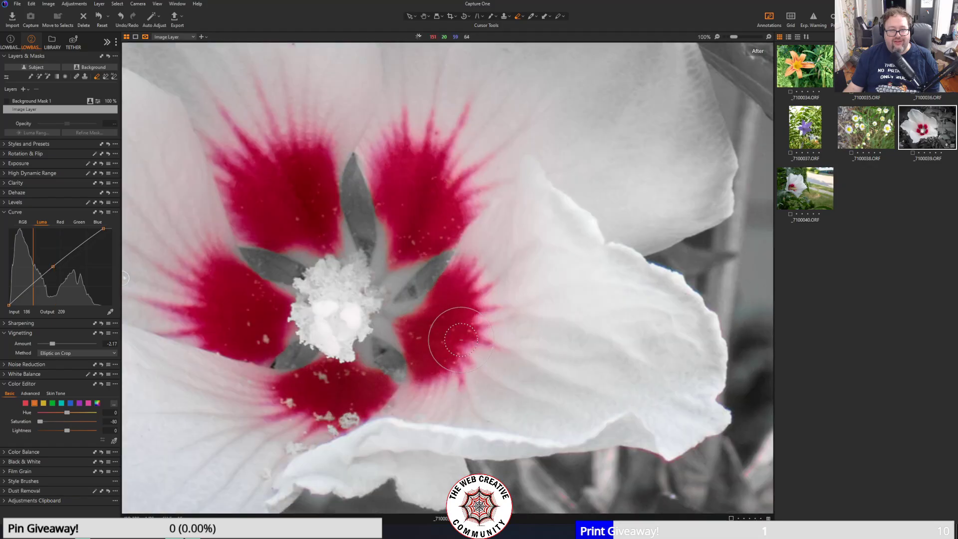
scroll(460, 339, down, 3)
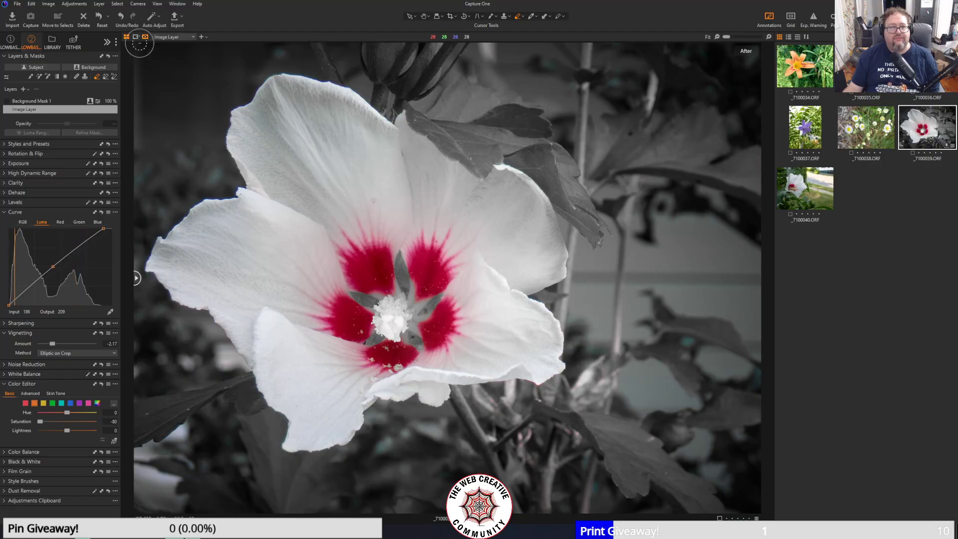
- Set up the hibiscus photo's export as an Adobe RGB (1998) TIFF with the file name "0039 selective"
click(174, 16)
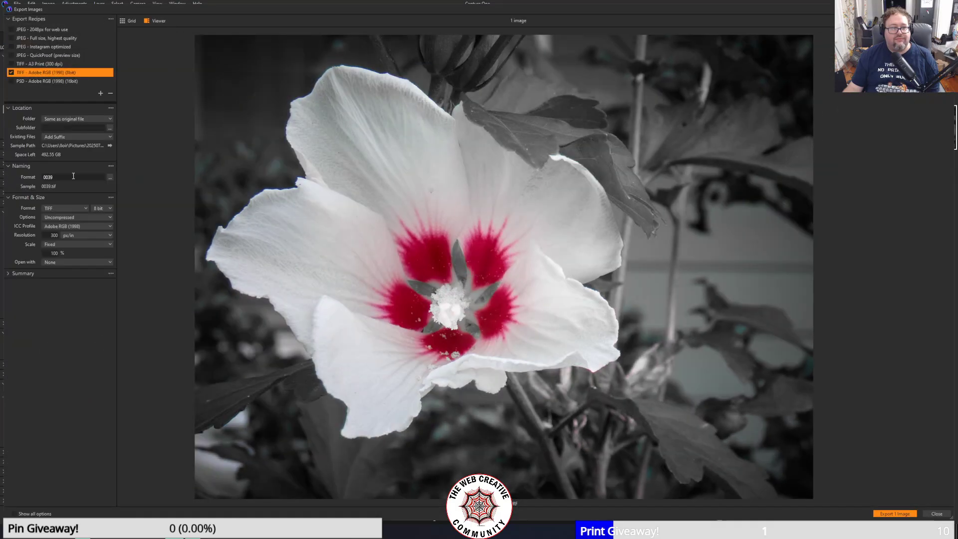
text(sele)
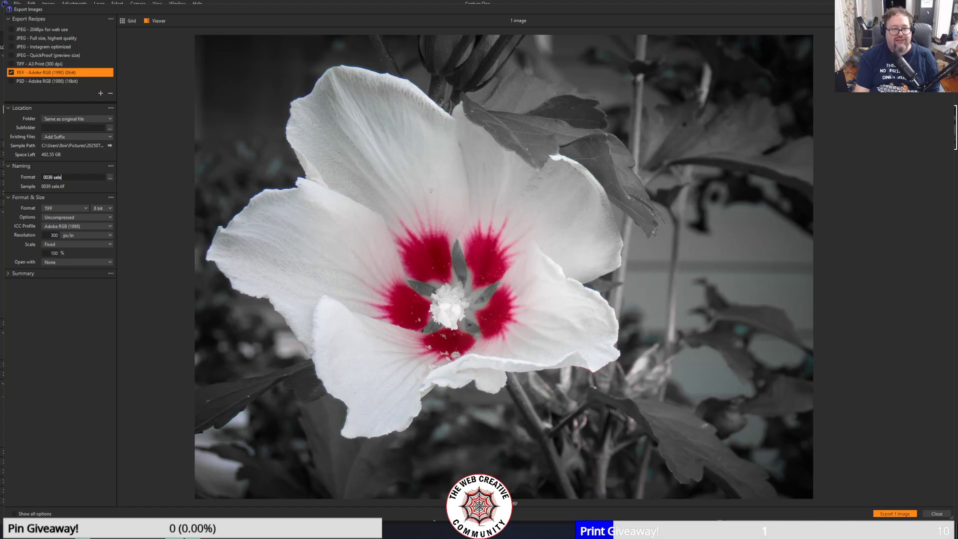
text(ctive)
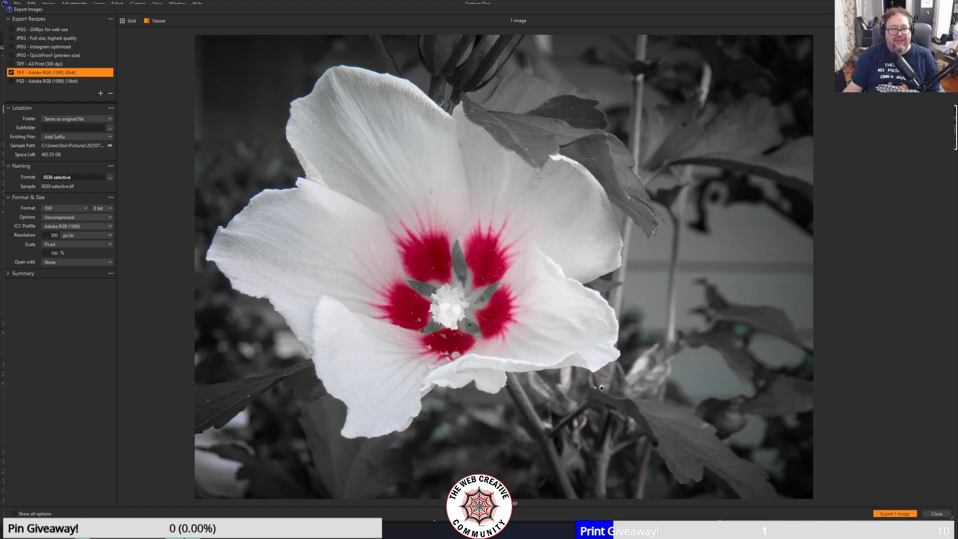
- Export the selective-colour hibiscus photo as an uncompressed 8-bit TIFF at 100% scale and bring up the orange lily photo
click(889, 513)
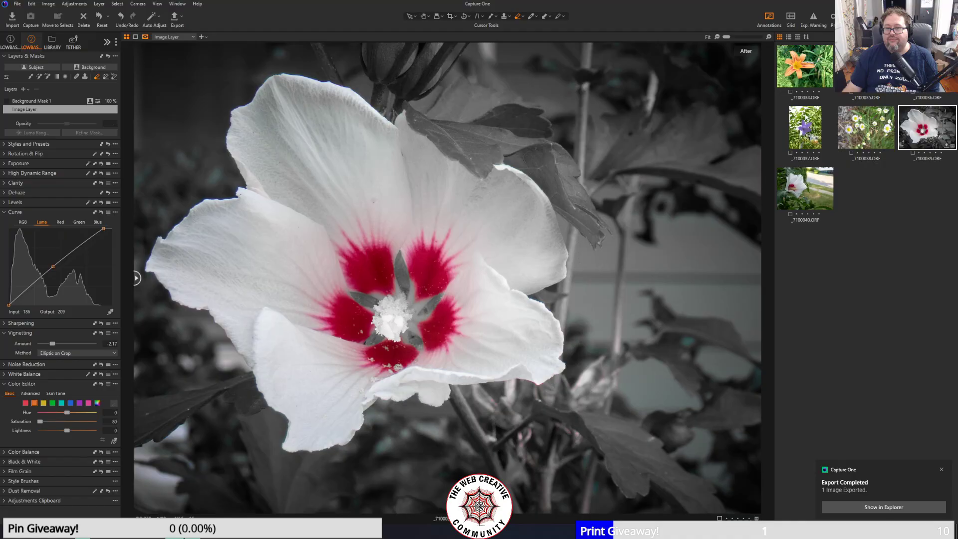
click(805, 117)
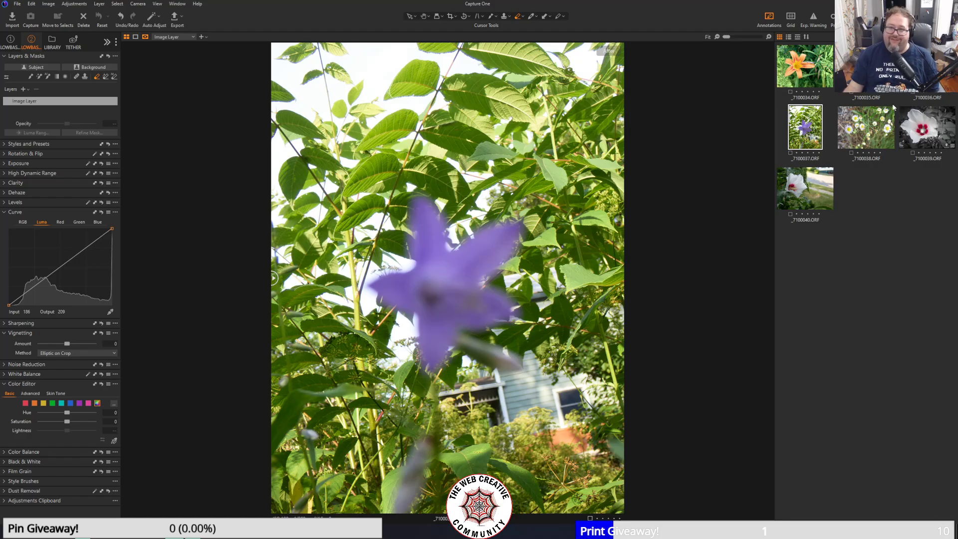
click(869, 134)
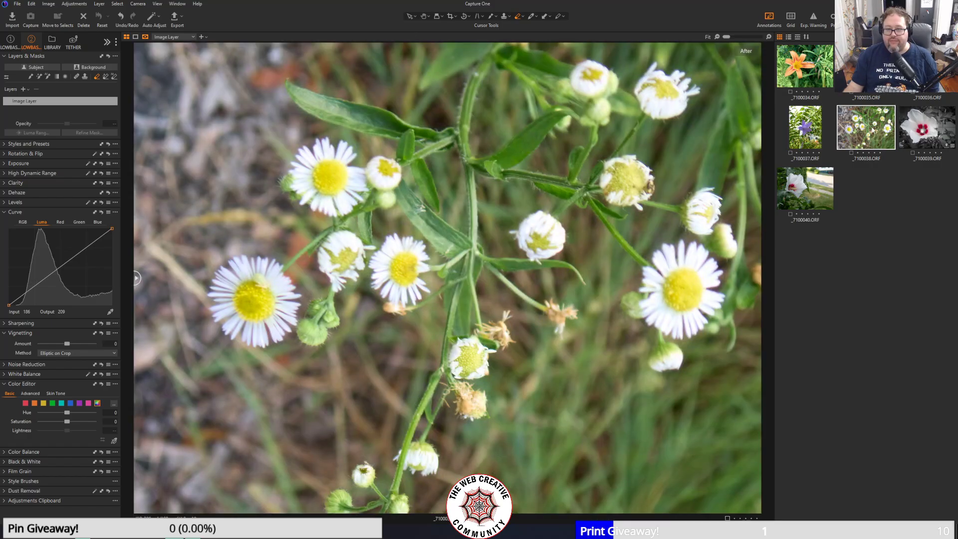
key(Up)
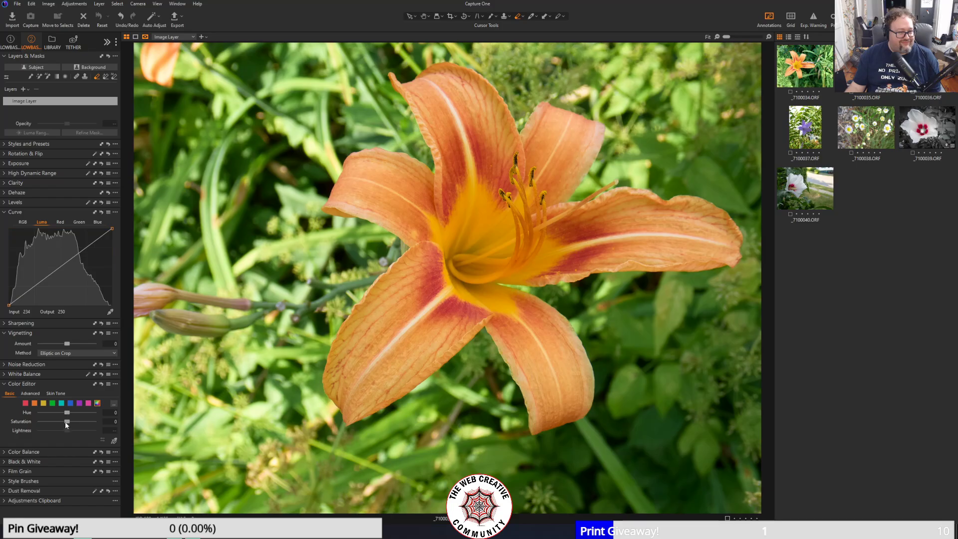
- Try a vignetting amount of -0.88 on the lily photo and reset it
click(5, 202)
click(5, 203)
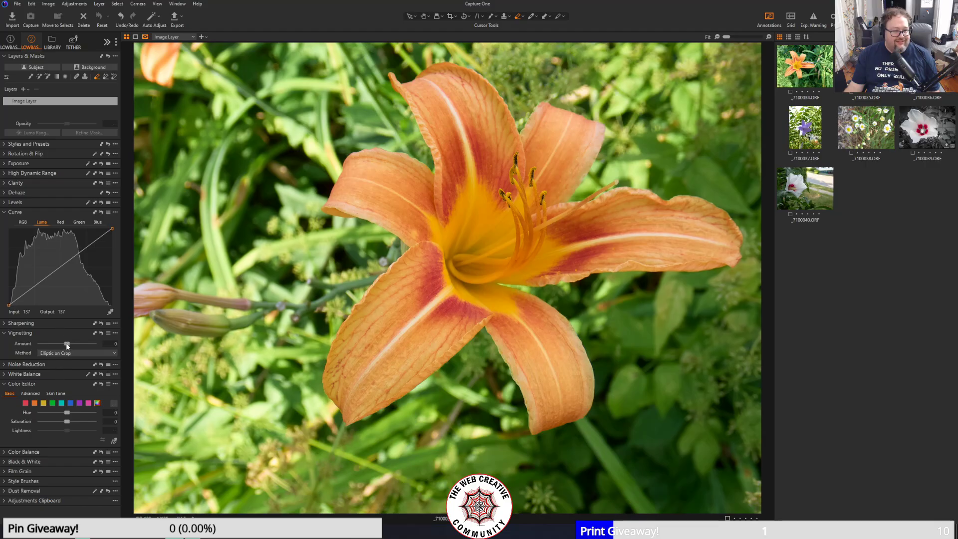
drag(67, 344, 61, 344)
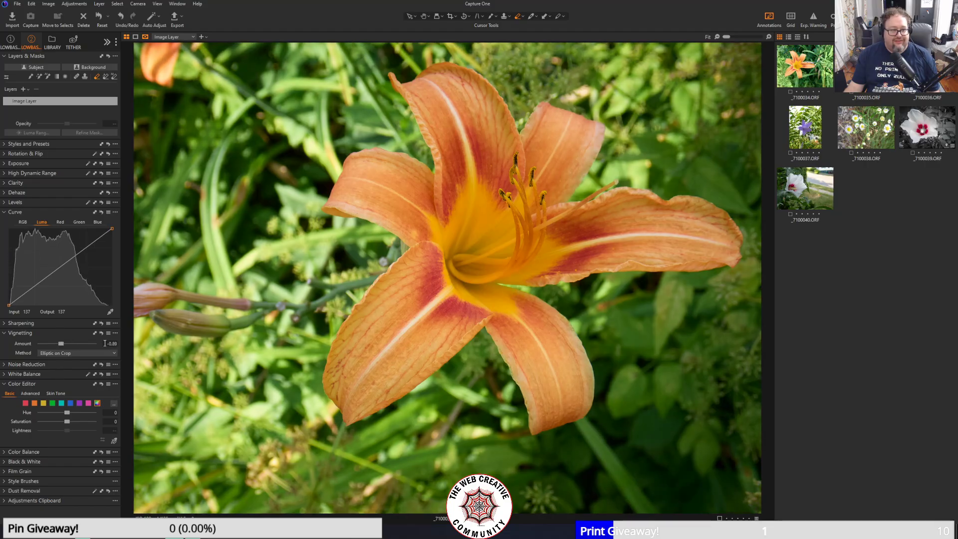
double_click(61, 344)
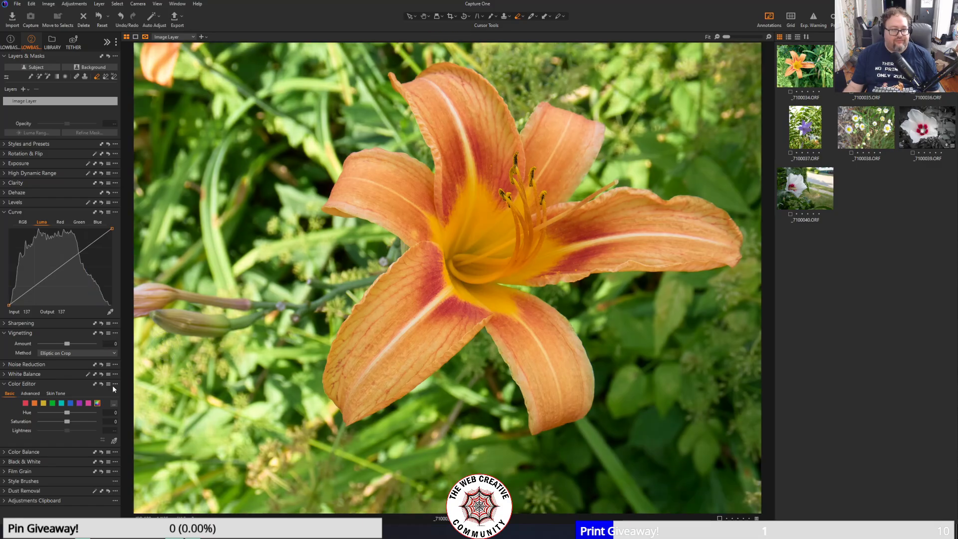
- Lower the lily photo's highlights to -100 in High Dynamic Range, keeping white at 0
click(5, 174)
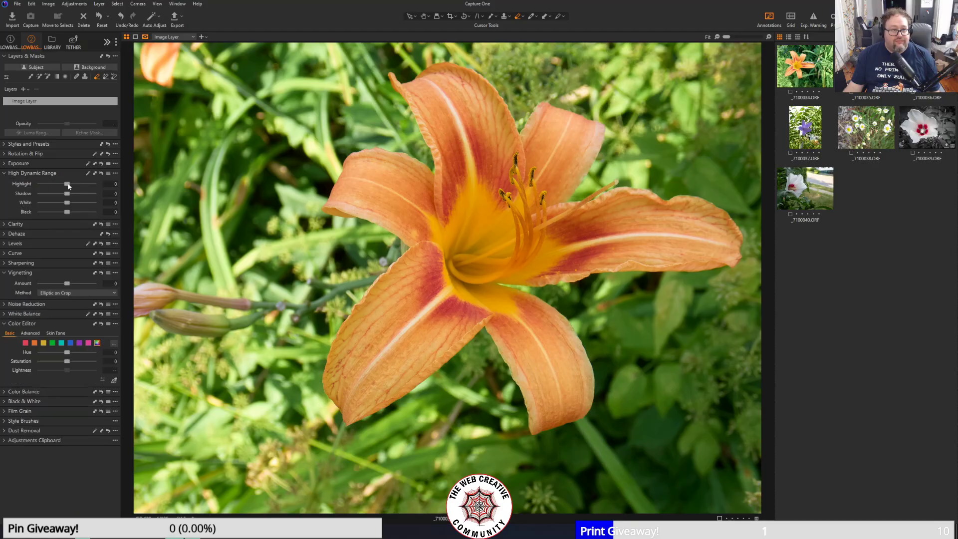
drag(67, 185, 1, 185)
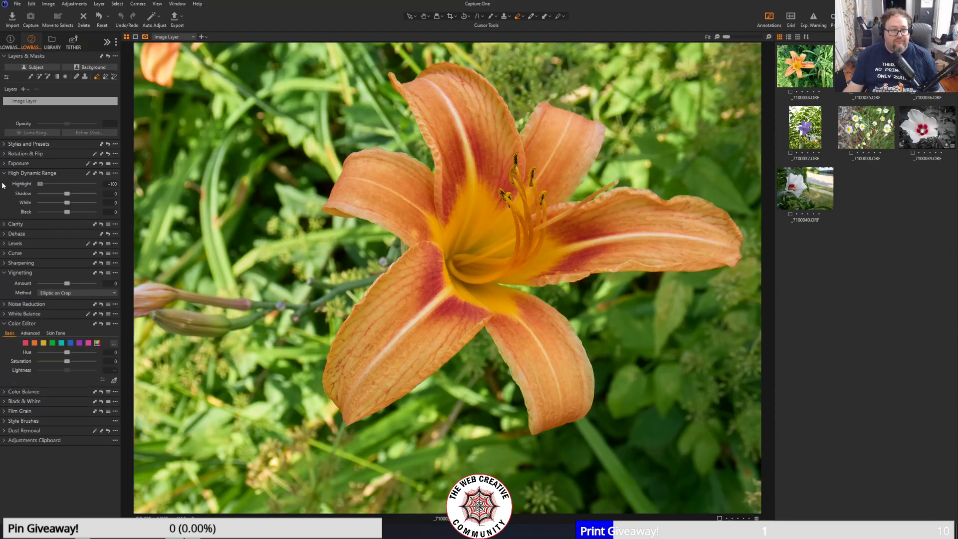
drag(41, 183, 1, 194)
click(113, 202)
text(0)
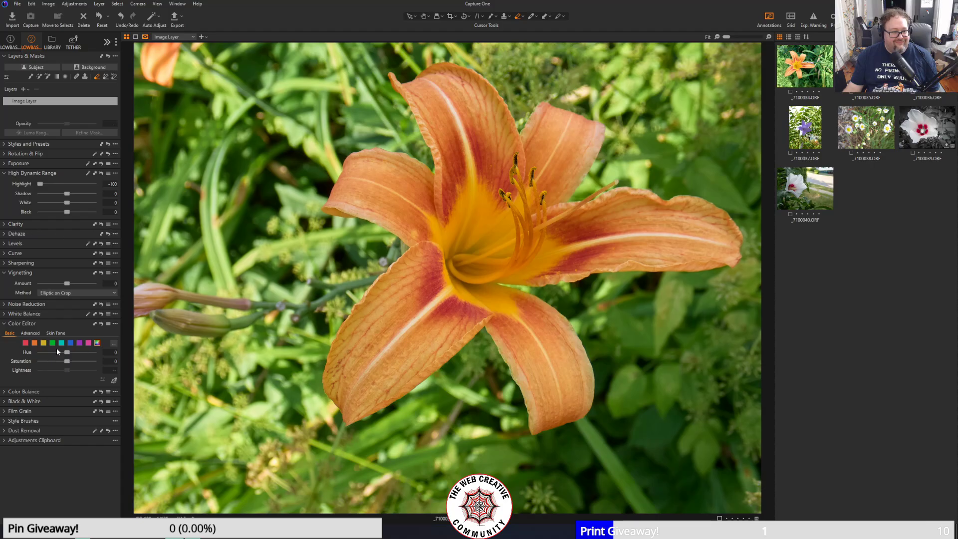
- Set the green tones' saturation to -13.3 and the vignetting amount to -1.94
drag(67, 361, 43, 365)
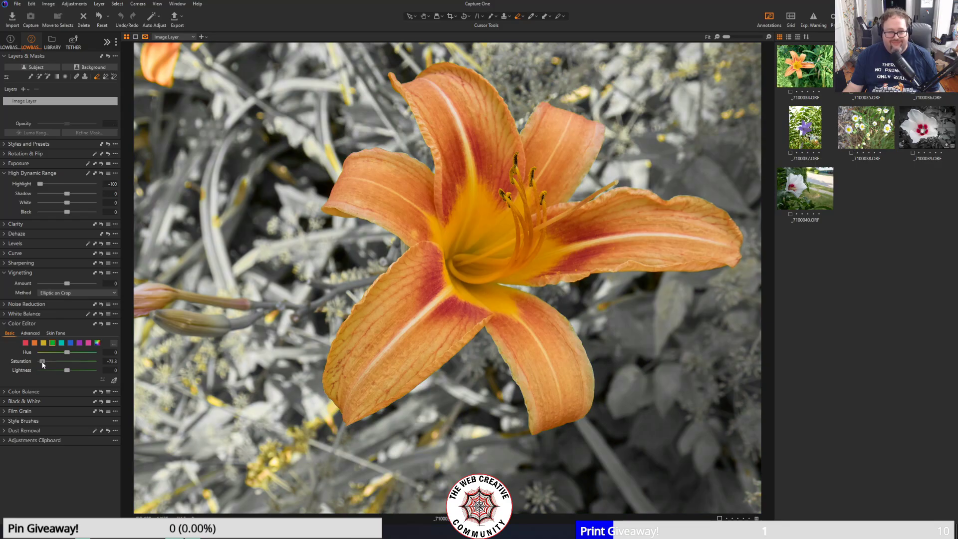
drag(43, 363, 60, 362)
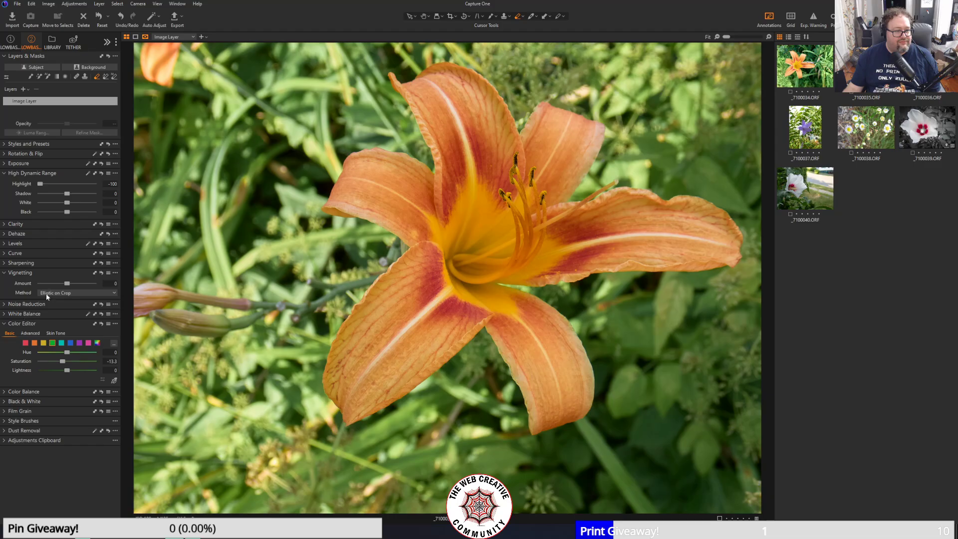
drag(67, 283, 54, 283)
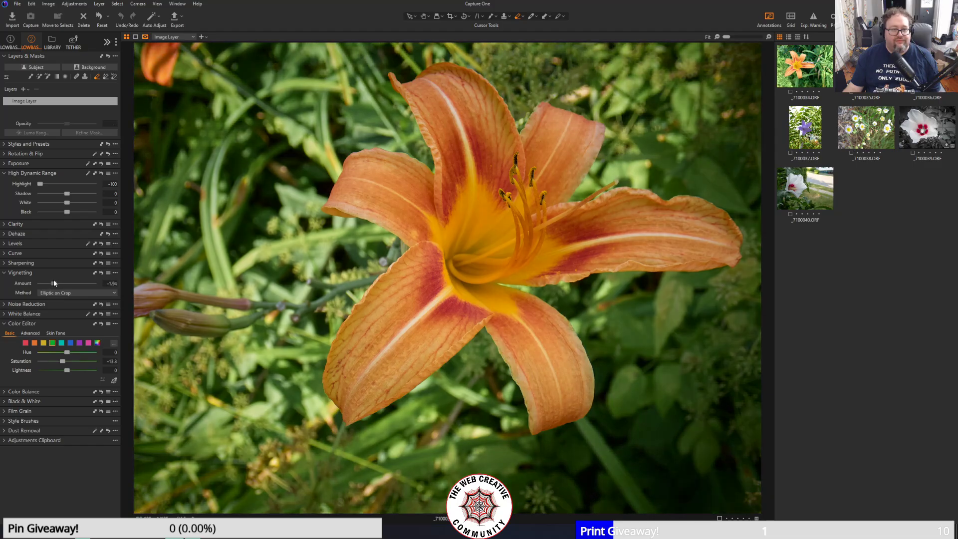
- Create a subject mask for the lily with brightness 3 and its luma curve's white point pulled slightly inward
click(36, 68)
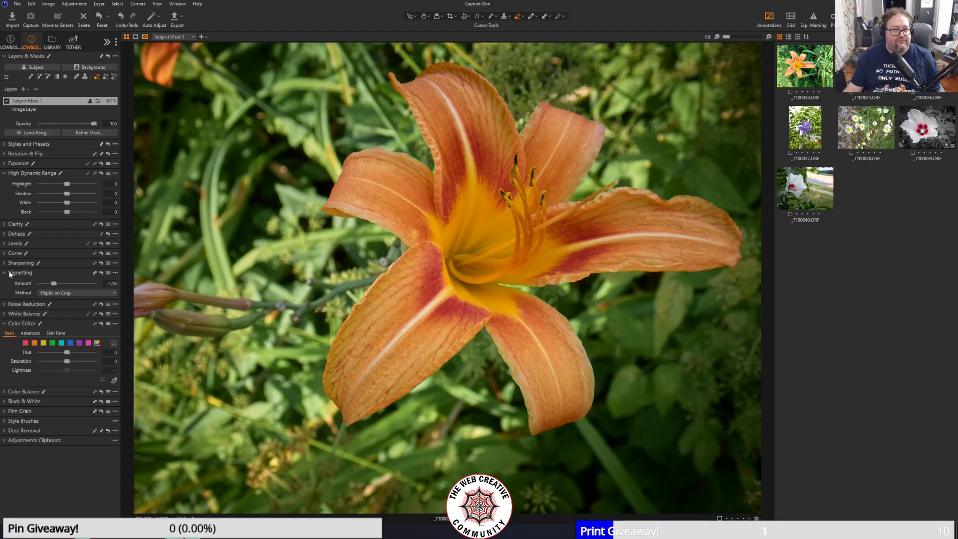
click(6, 165)
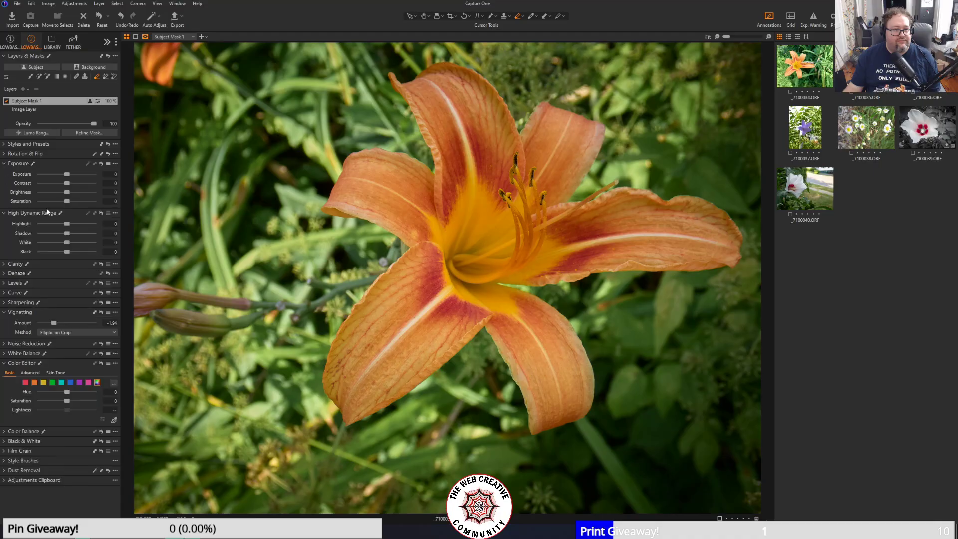
drag(67, 192, 71, 195)
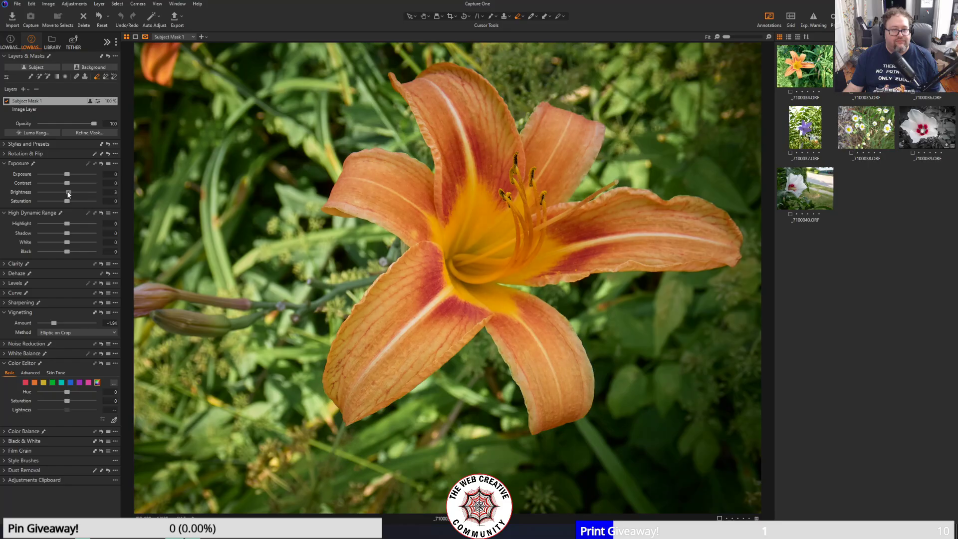
click(8, 294)
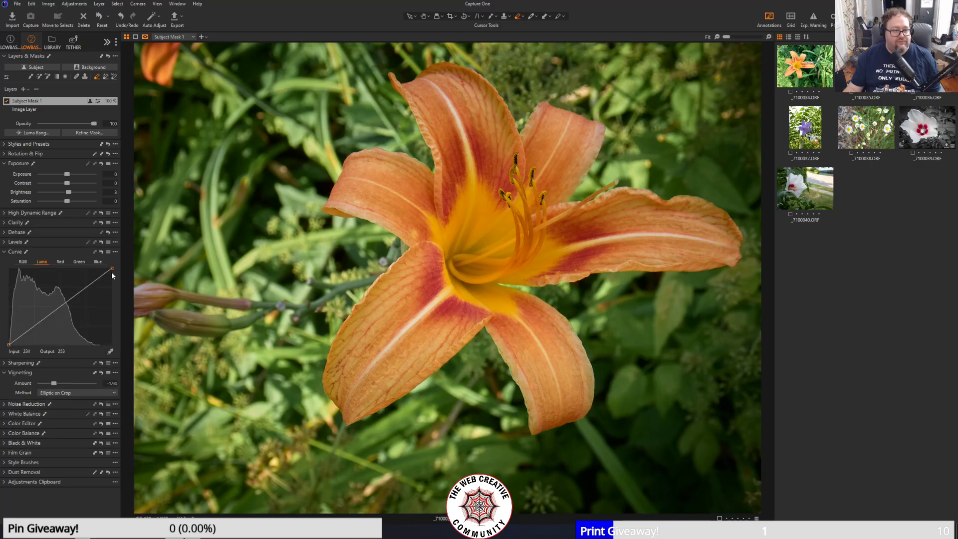
mouse_move(111, 268)
mouse_down()
mouse_move(103, 268)
mouse_move(111, 262)
mouse_up()
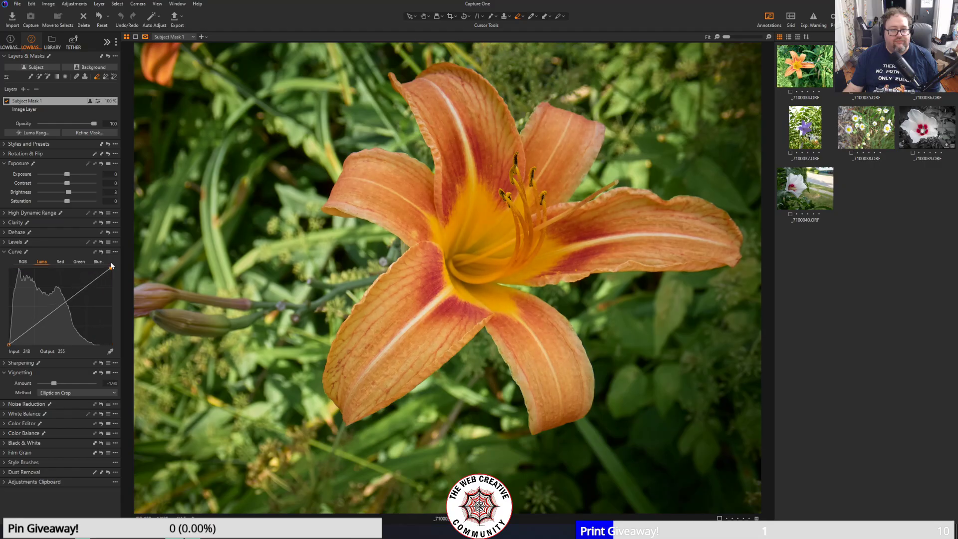
- On the base image layer, set black to -8 and strengthen the vignetting amount to -2.33
click(43, 110)
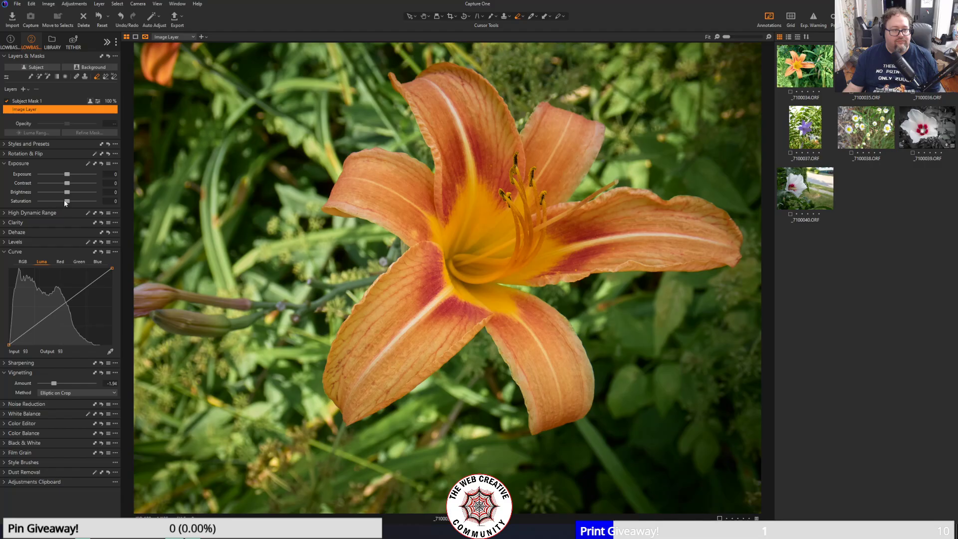
click(3, 215)
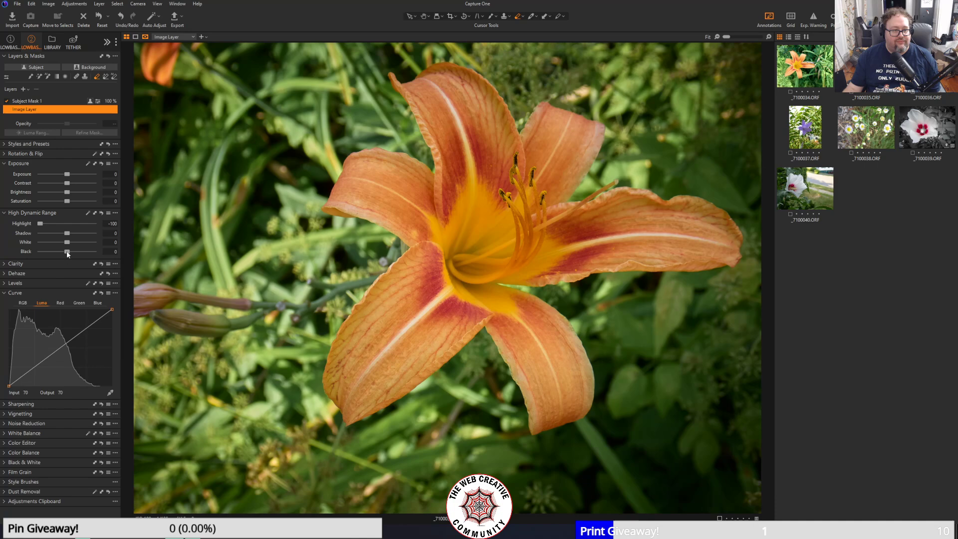
mouse_move(67, 252)
mouse_down()
mouse_move(19, 252)
mouse_move(65, 256)
mouse_up()
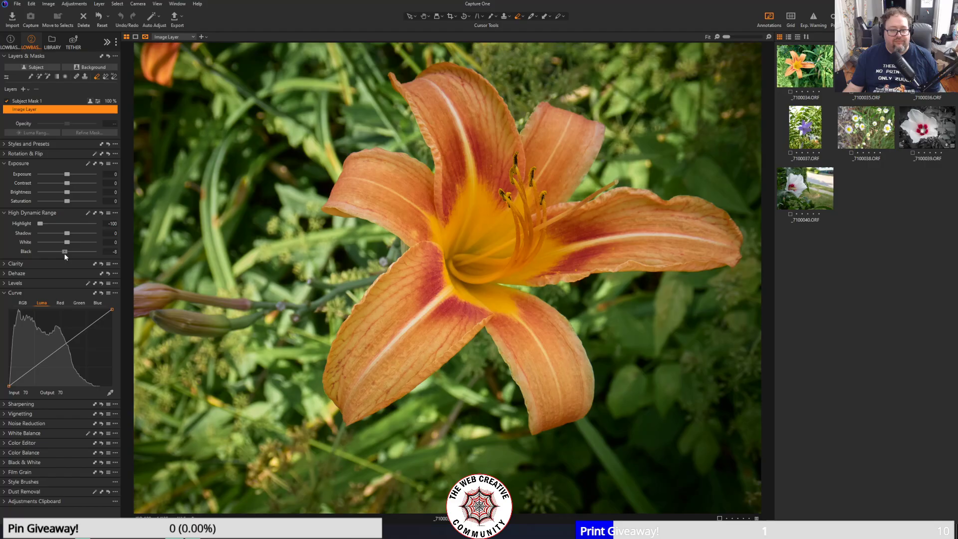
click(5, 414)
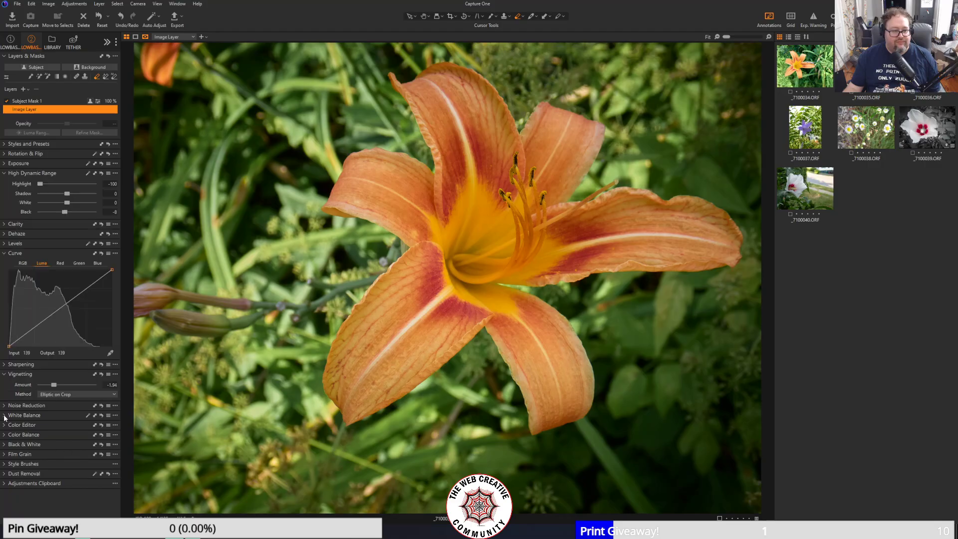
drag(56, 388, 51, 387)
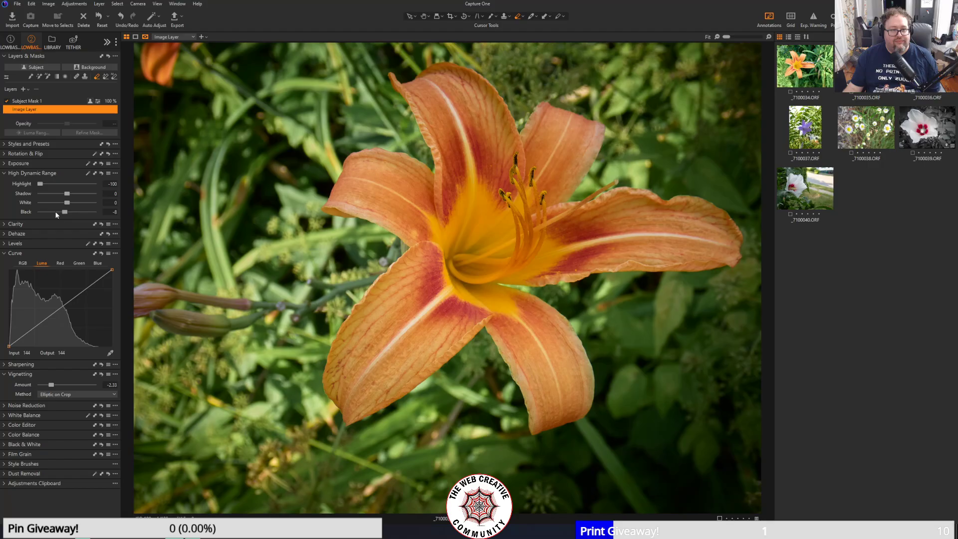
- Pull the base layer's luma curve white point in to about input 238 and lower the green tones' lightness to -10.4
drag(111, 270, 104, 269)
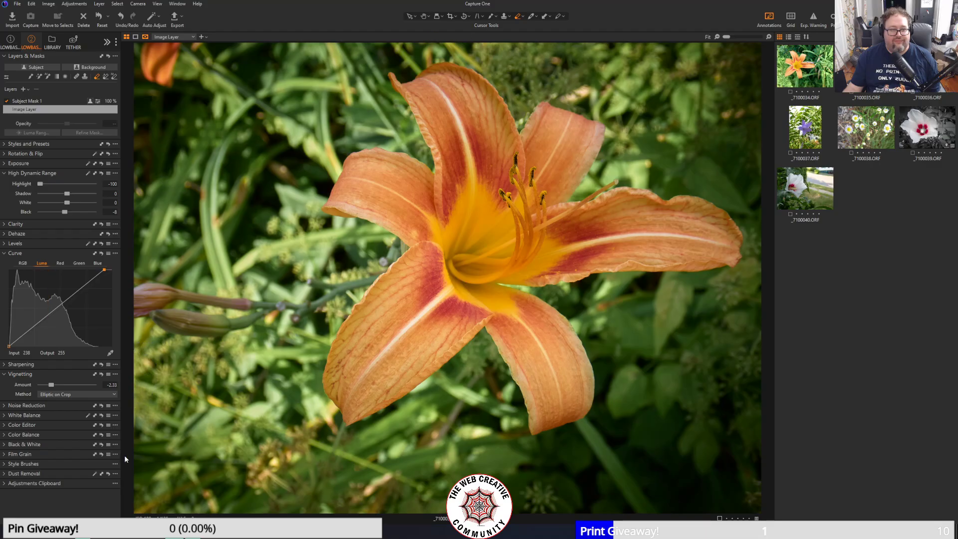
click(4, 427)
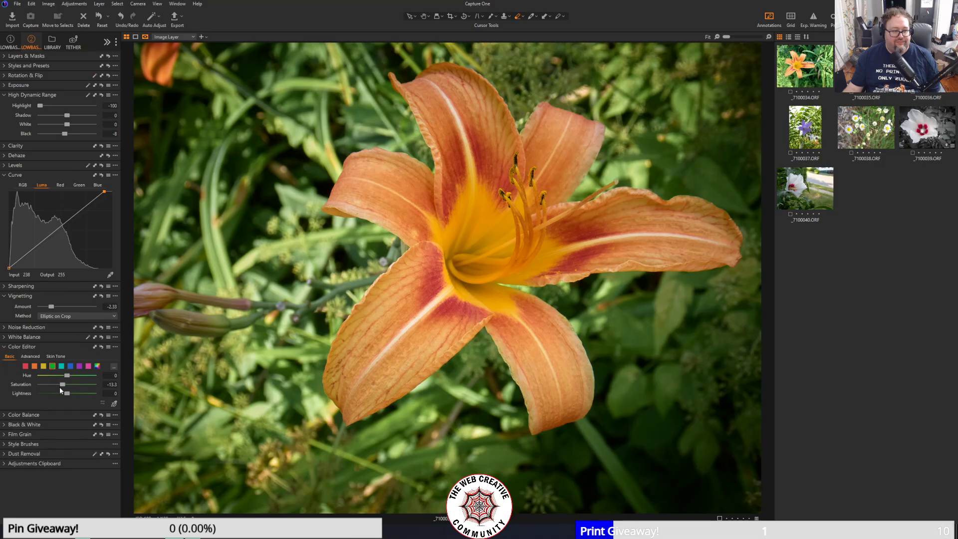
mouse_move(70, 393)
mouse_down()
mouse_move(13, 393)
mouse_move(63, 395)
mouse_up()
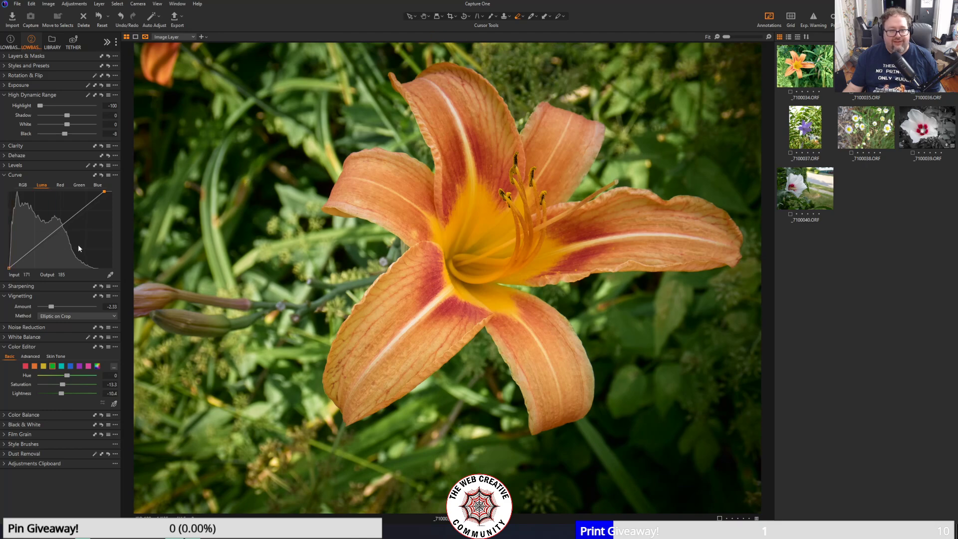
- Compare the lily photo before and after the edits by sweeping the split view across the whole image
key(y)
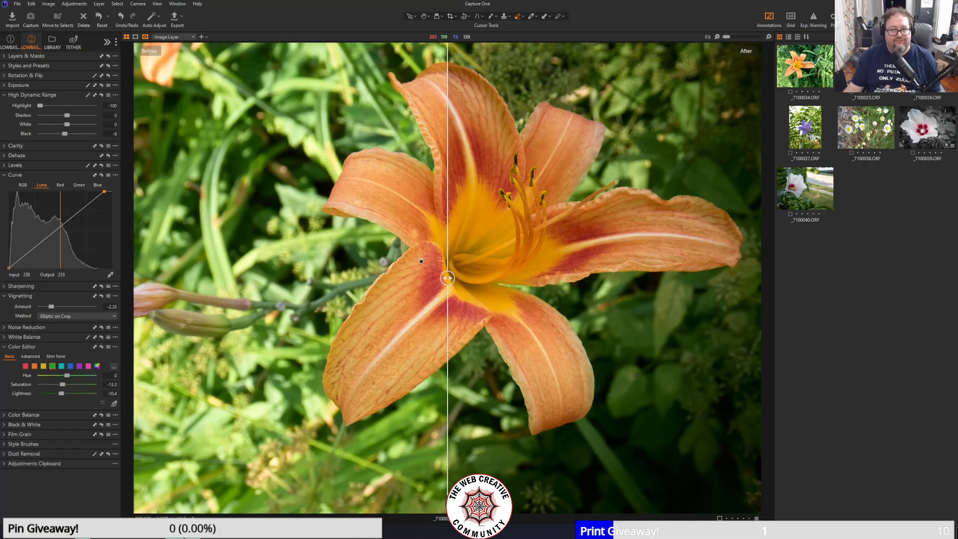
drag(425, 278, 6, 295)
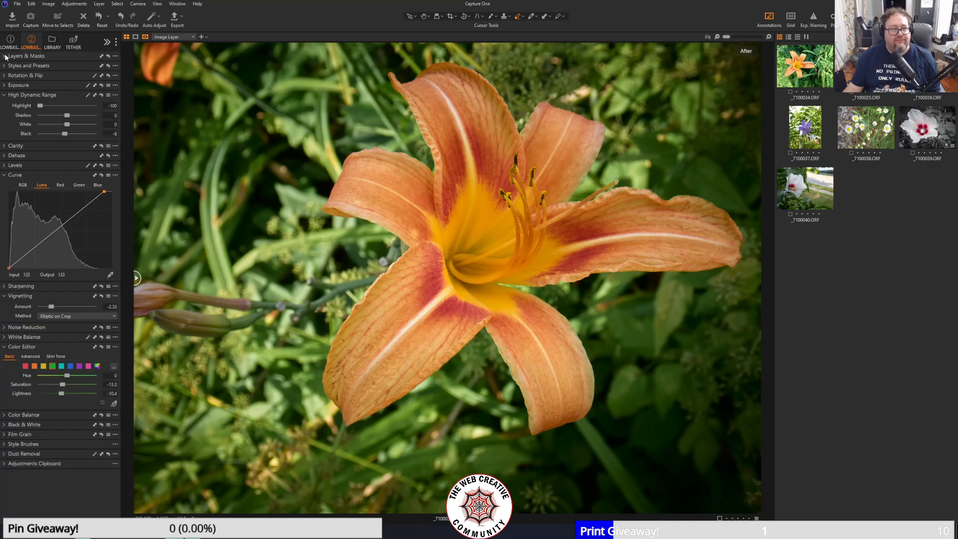
- On the lily's subject mask, return the luma curve's white point to the corner and lift the midtones from input 112 to output 135
click(15, 56)
click(38, 101)
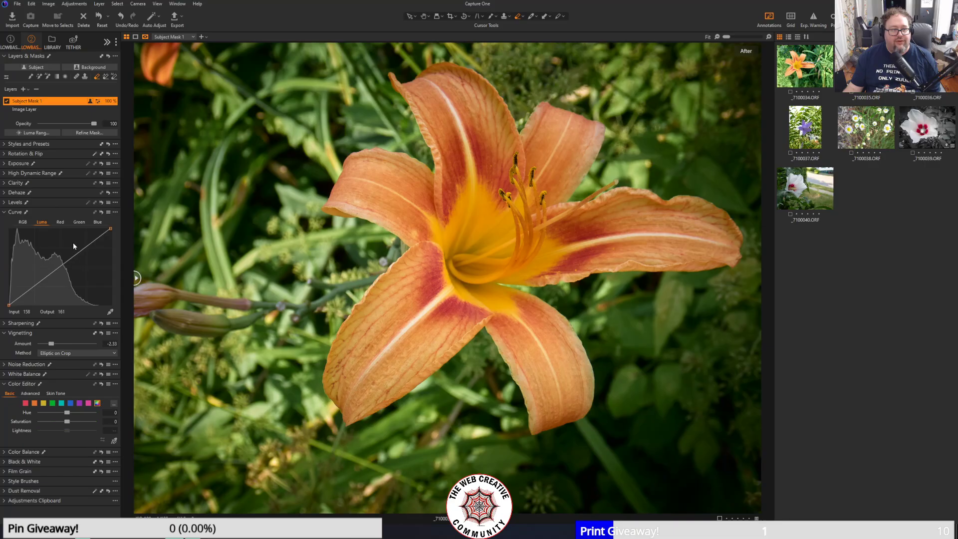
drag(110, 229, 112, 229)
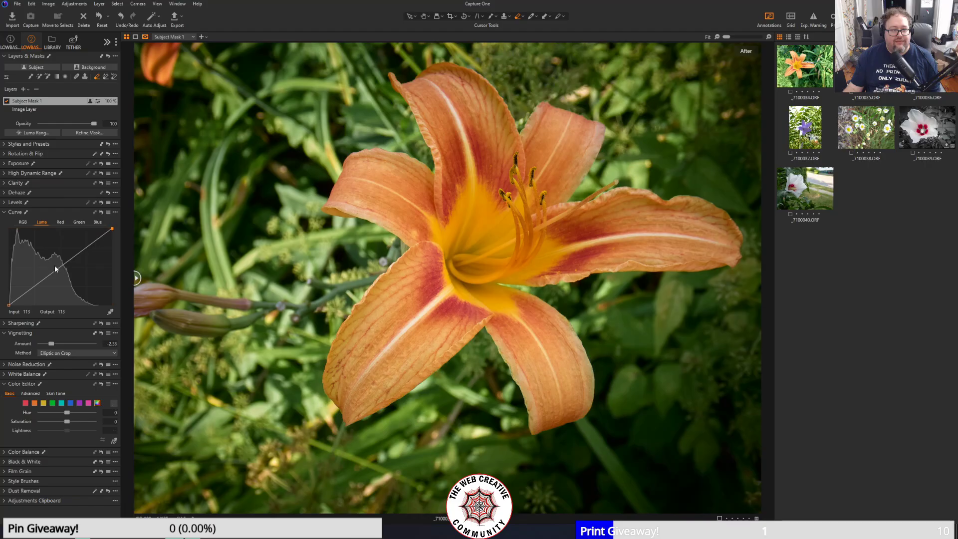
drag(55, 273, 55, 266)
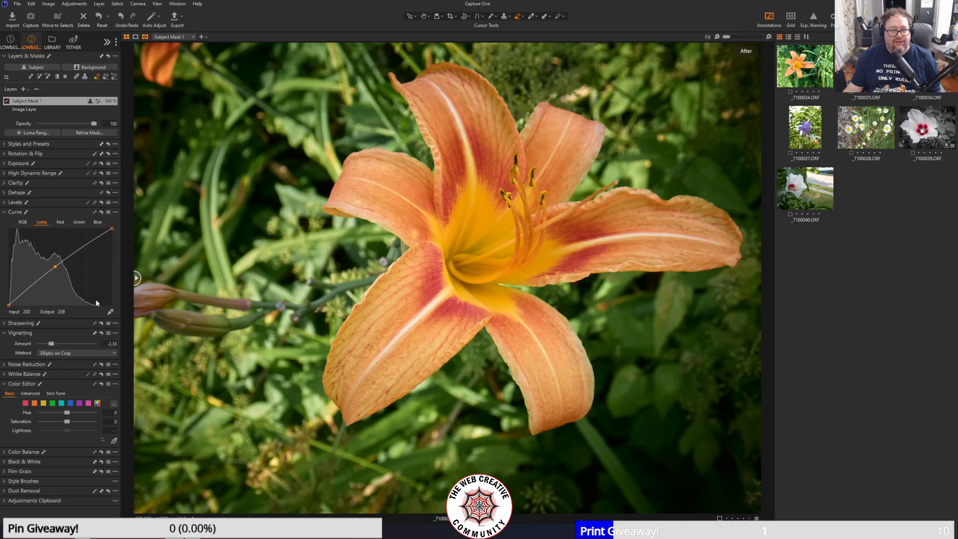
drag(54, 265, 55, 265)
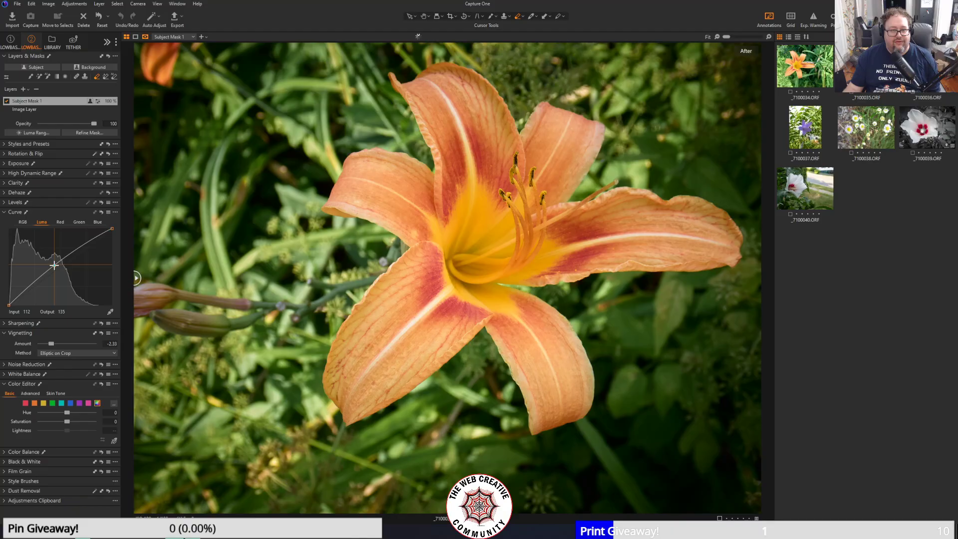
drag(135, 276, 2, 310)
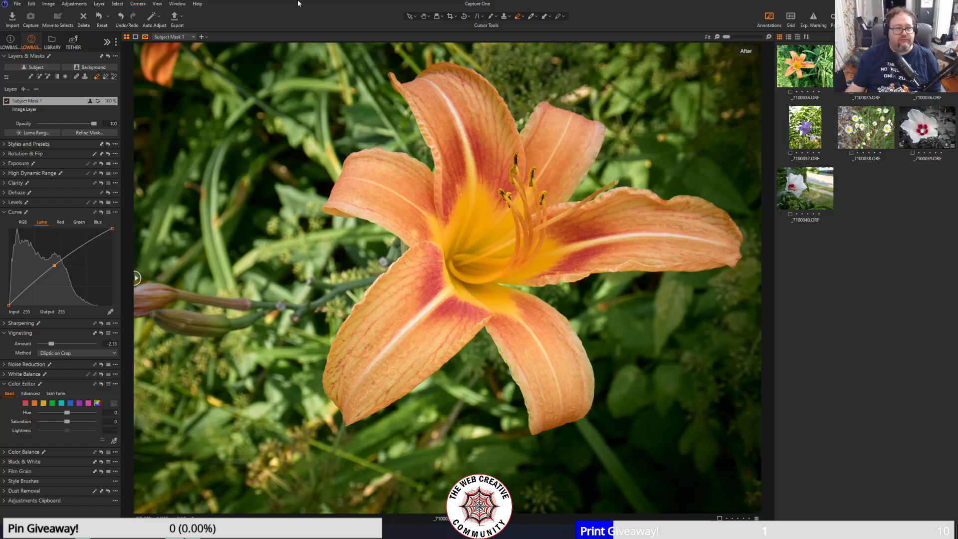
- Export the color lily photo as an uncompressed 8-bit TIFF in Adobe RGB (1998), named 0036
click(177, 21)
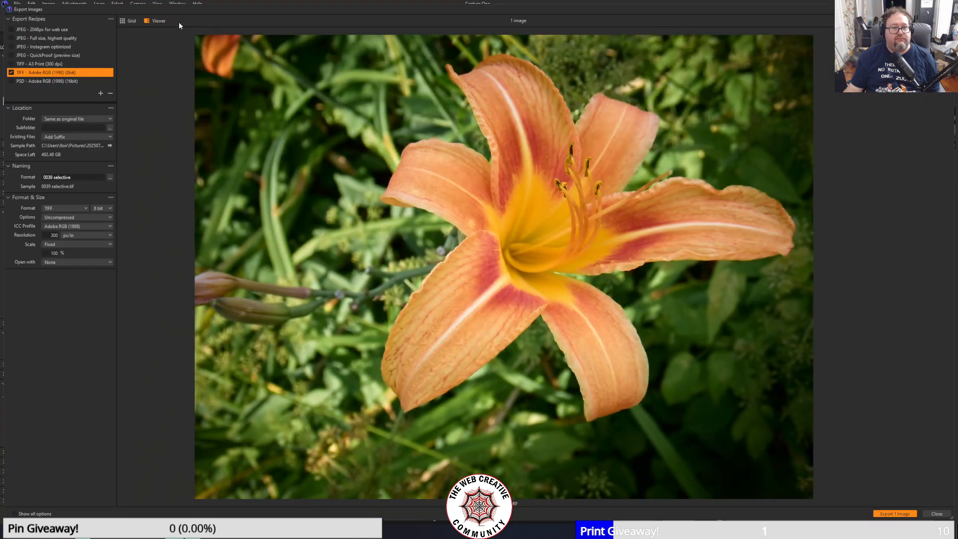
triple_click(79, 177)
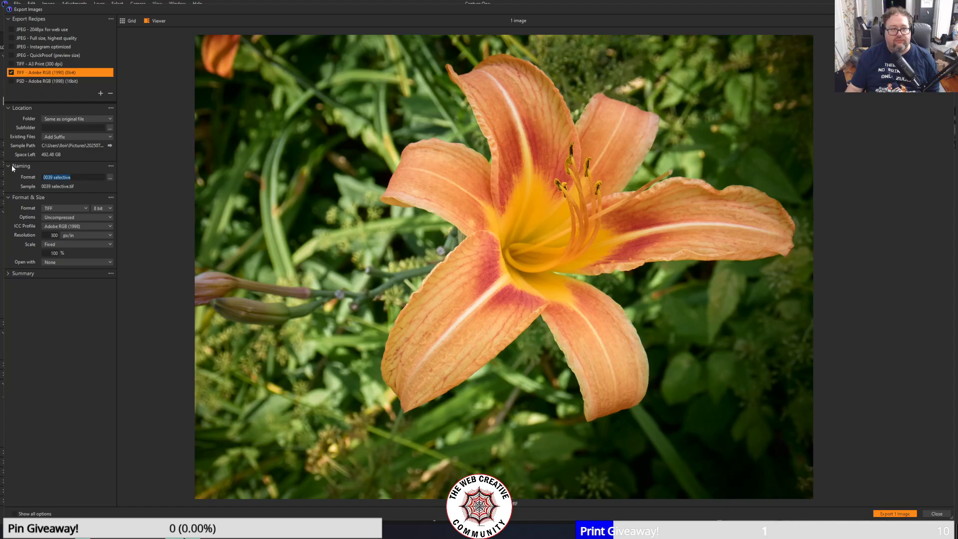
text(0036)
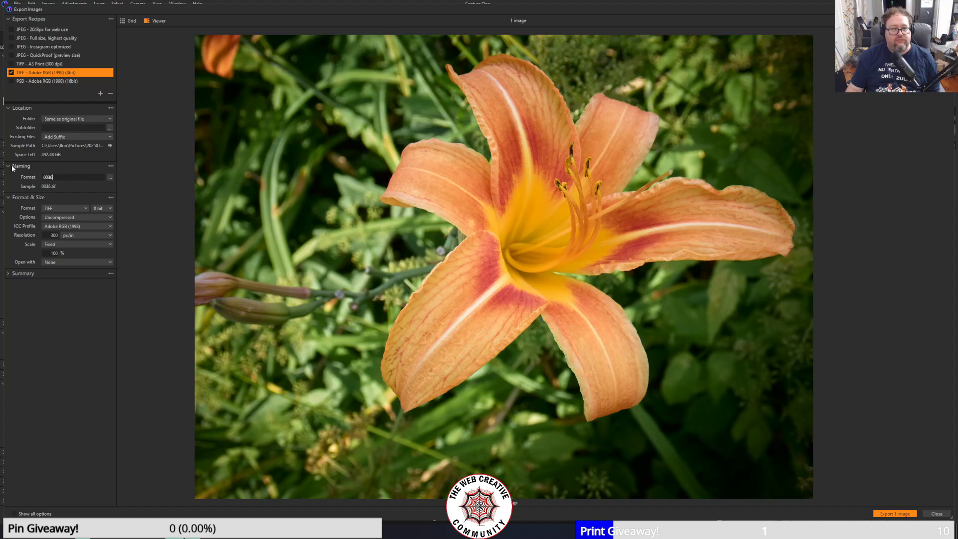
click(903, 512)
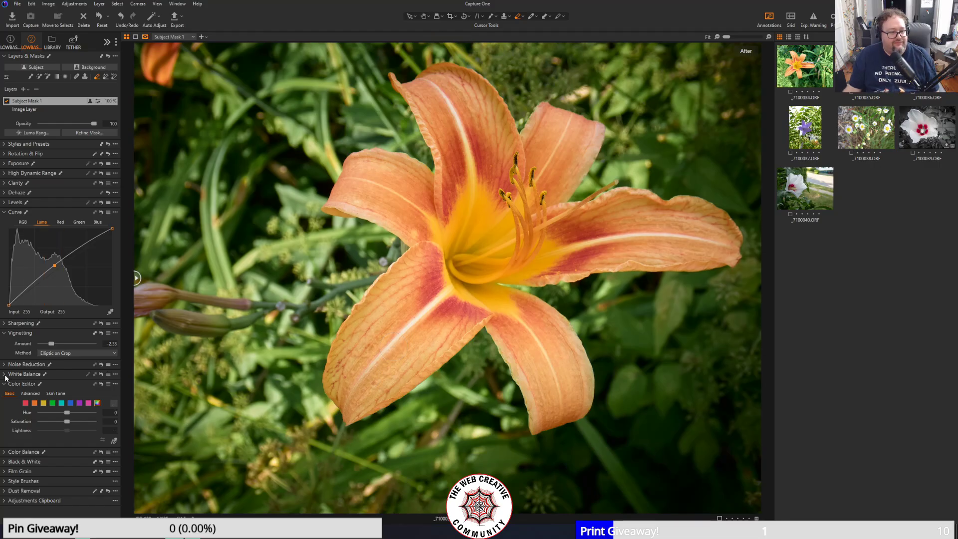
- Convert the lily photo to black and white and create a background mask layer
click(4, 461)
click(39, 404)
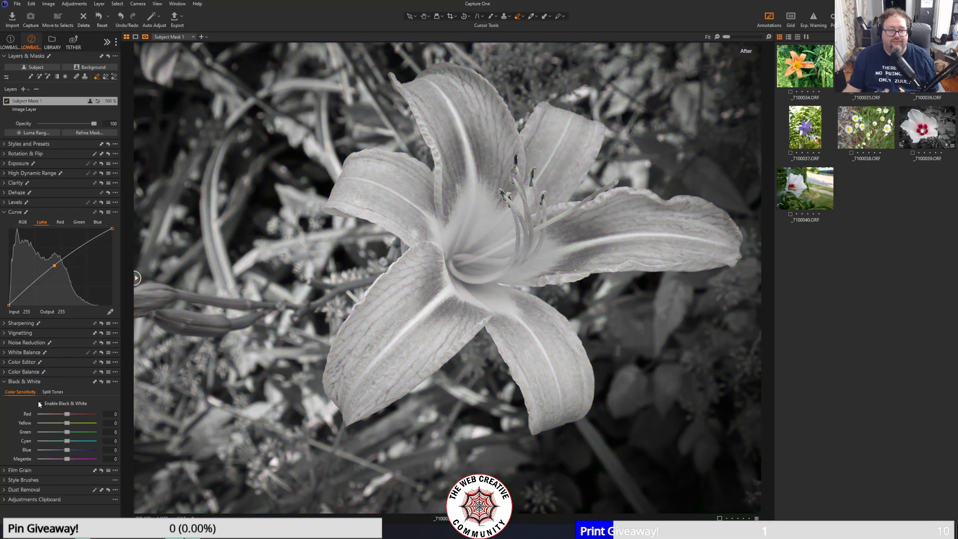
click(75, 68)
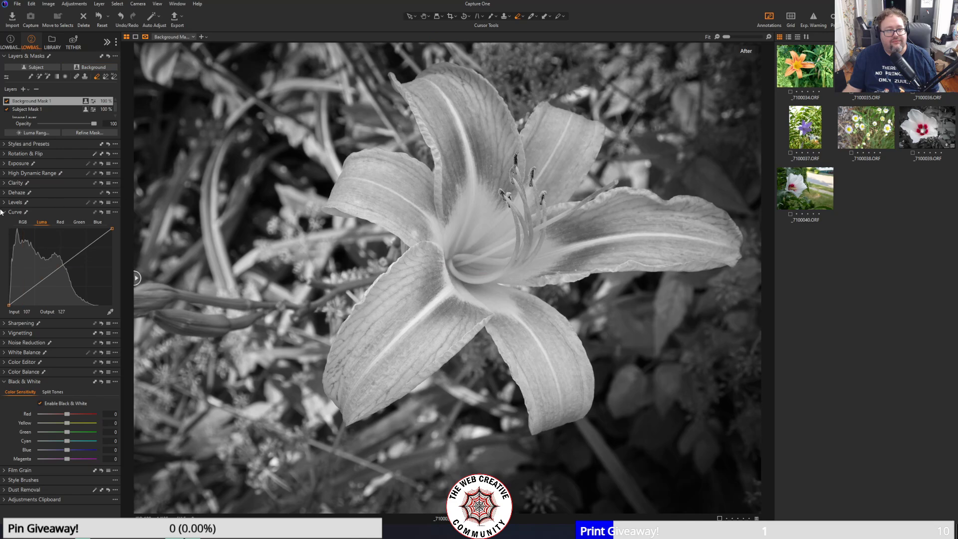
- Darken the surroundings of the lily by setting the background mask's brightness to -32
click(5, 175)
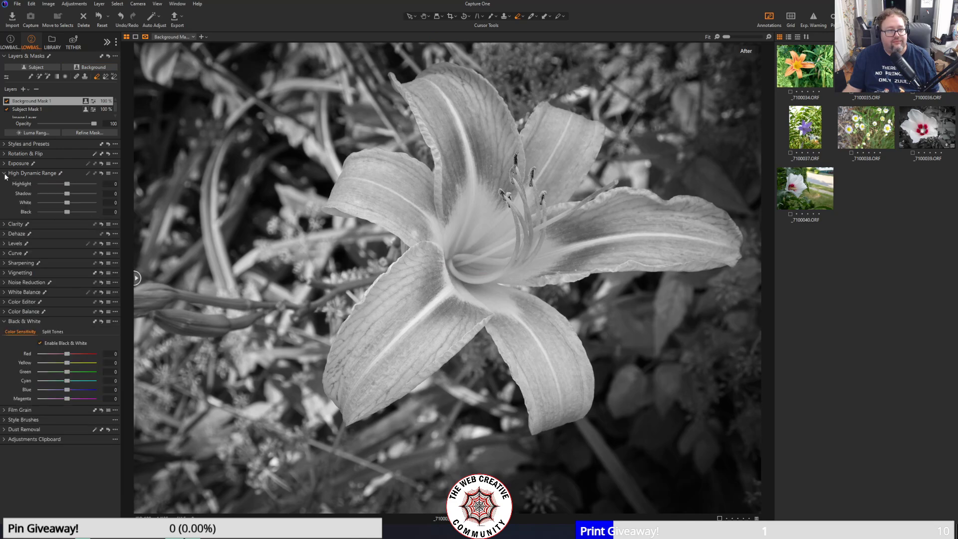
mouse_move(68, 211)
mouse_down()
mouse_move(47, 210)
mouse_move(65, 211)
mouse_up()
click(4, 163)
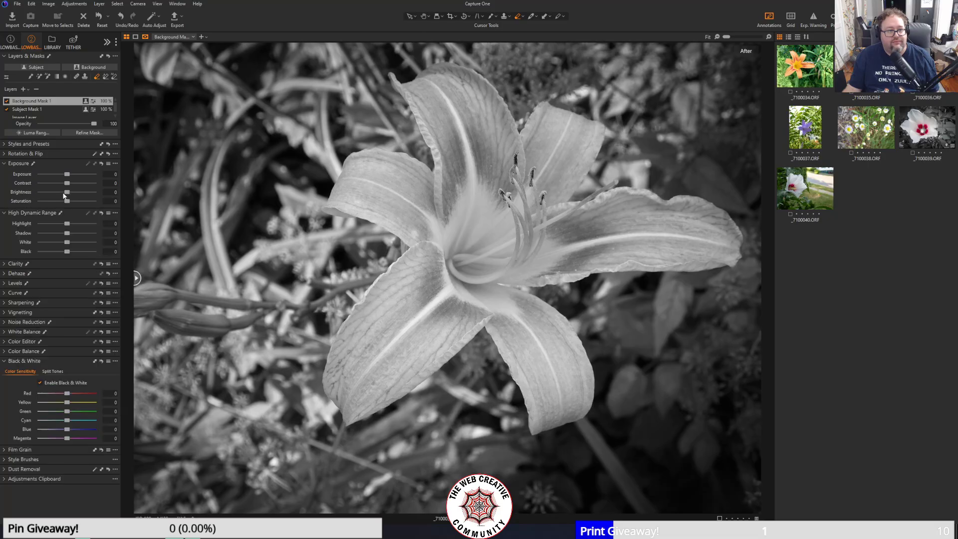
mouse_move(64, 195)
mouse_down()
mouse_move(34, 184)
mouse_move(49, 187)
mouse_up()
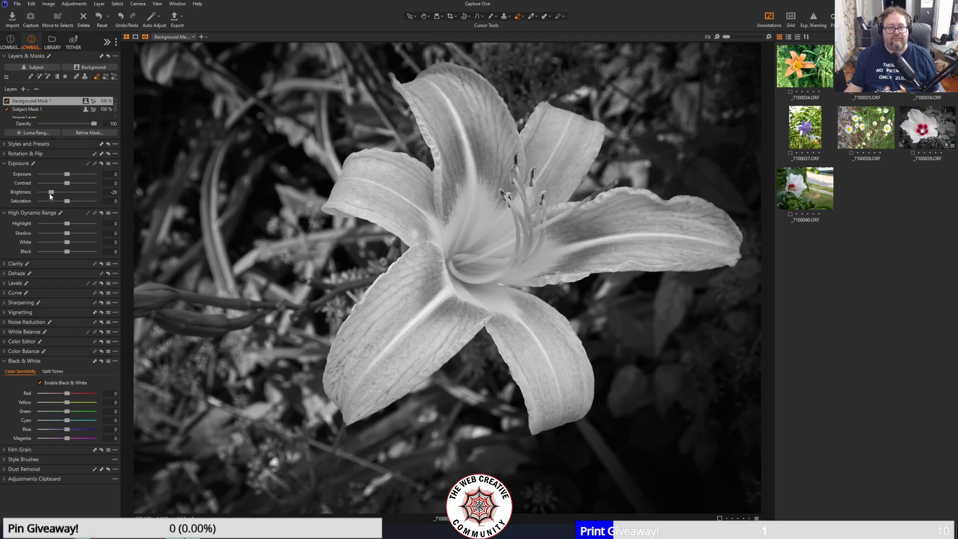
drag(49, 193, 47, 196)
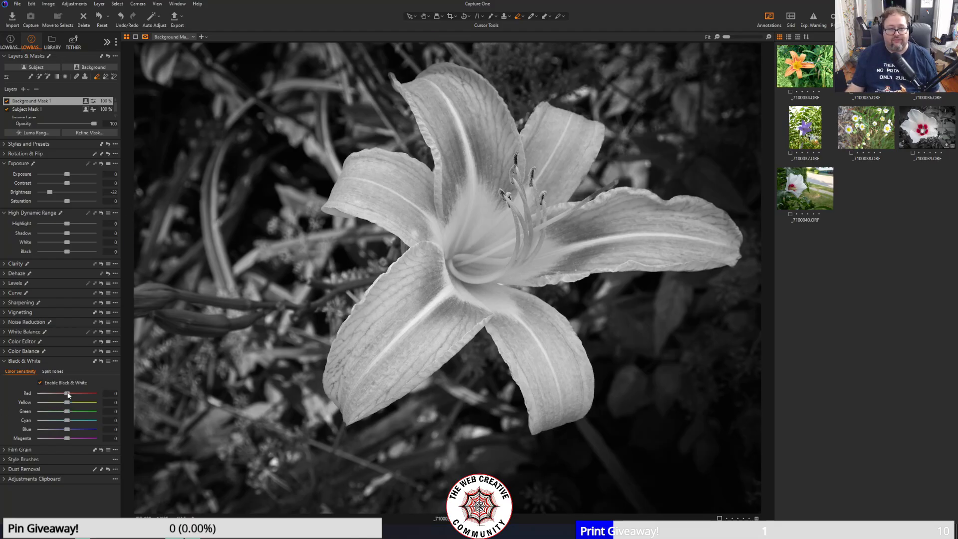
- Try shifting the black-and-white sensitivity of red and yellow, and reset both values to 0
mouse_move(68, 396)
mouse_down()
mouse_move(40, 403)
mouse_move(67, 401)
mouse_up()
click(109, 393)
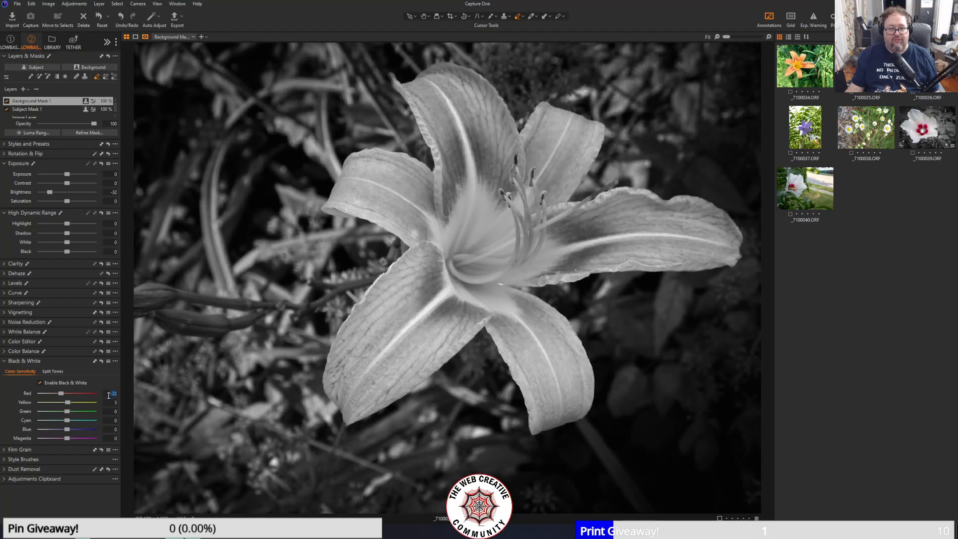
text(0)
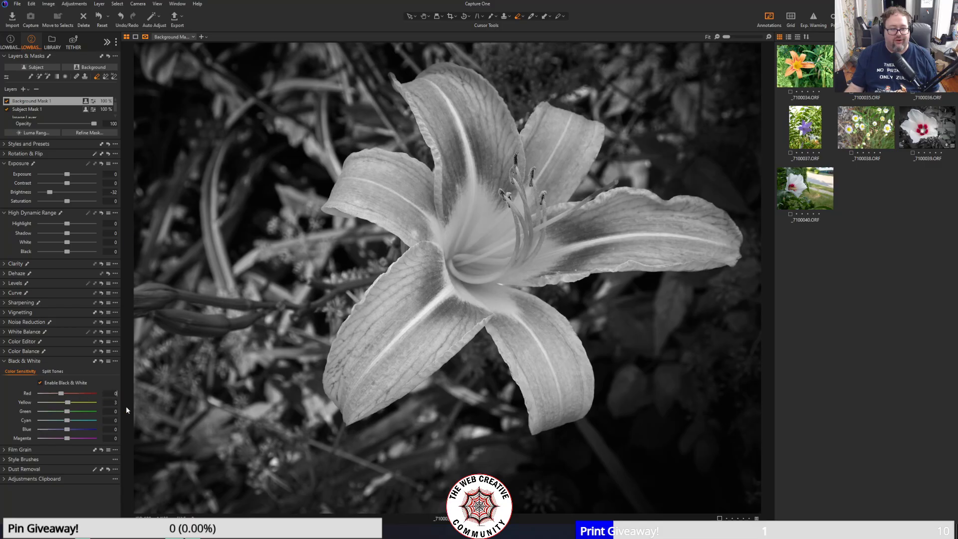
key(Tab)
text(0)
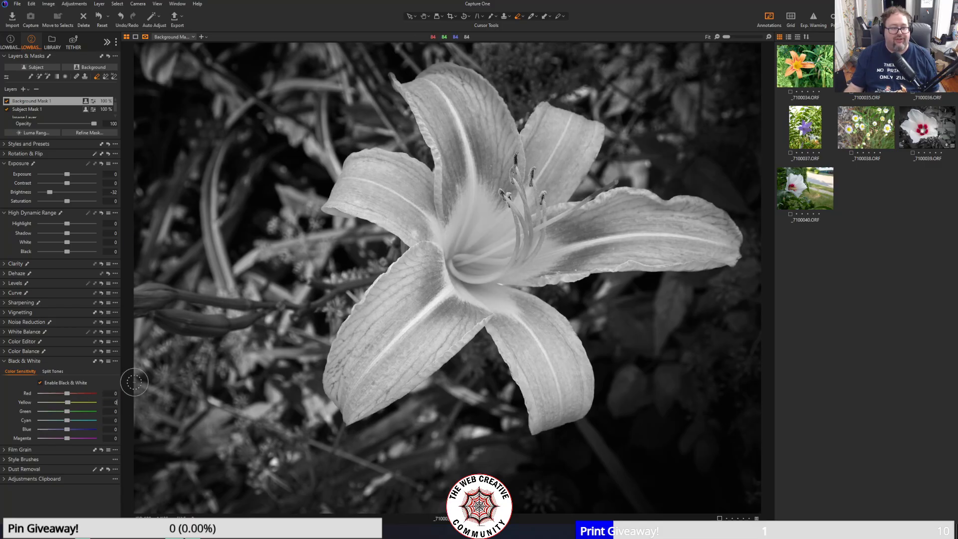
- Set the black-and-white sensitivity to red -33, yellow 26 and green -100, and raise the subject mask's shadow to 22
click(38, 110)
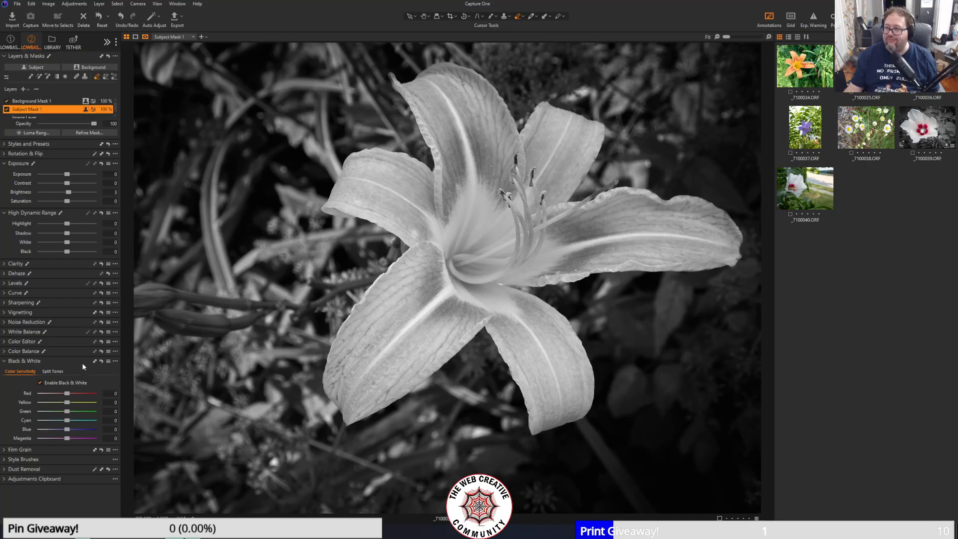
mouse_move(66, 397)
mouse_down()
mouse_move(55, 394)
mouse_move(95, 403)
mouse_move(79, 403)
mouse_up()
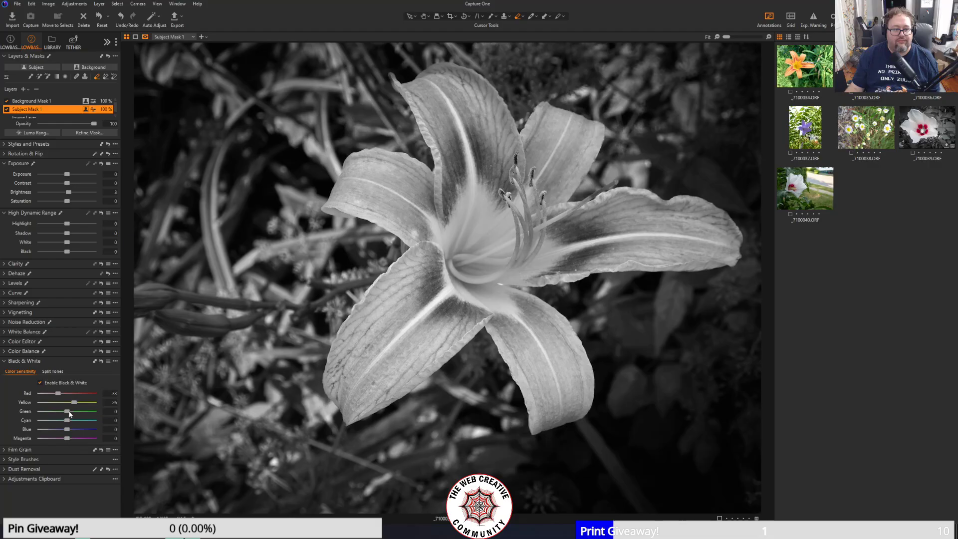
drag(67, 411, 47, 410)
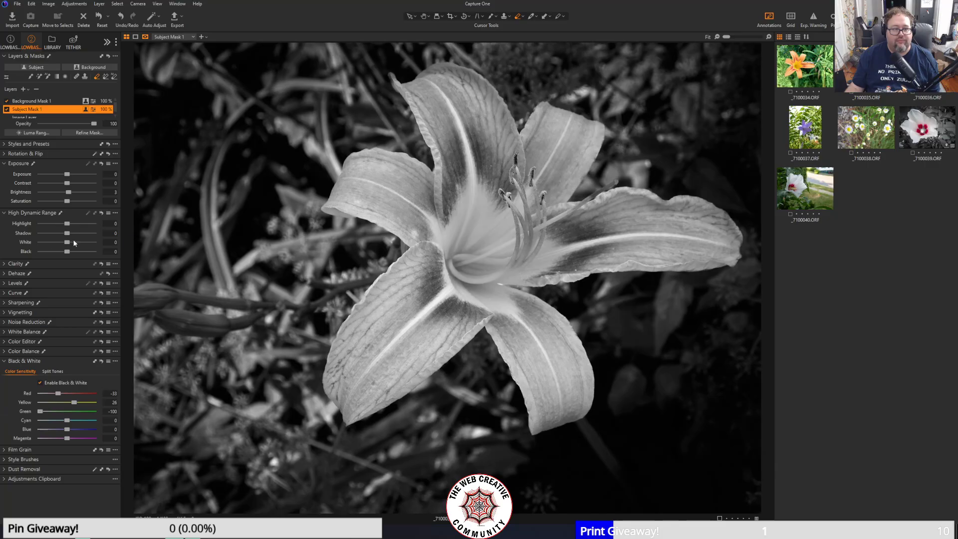
drag(67, 233, 73, 233)
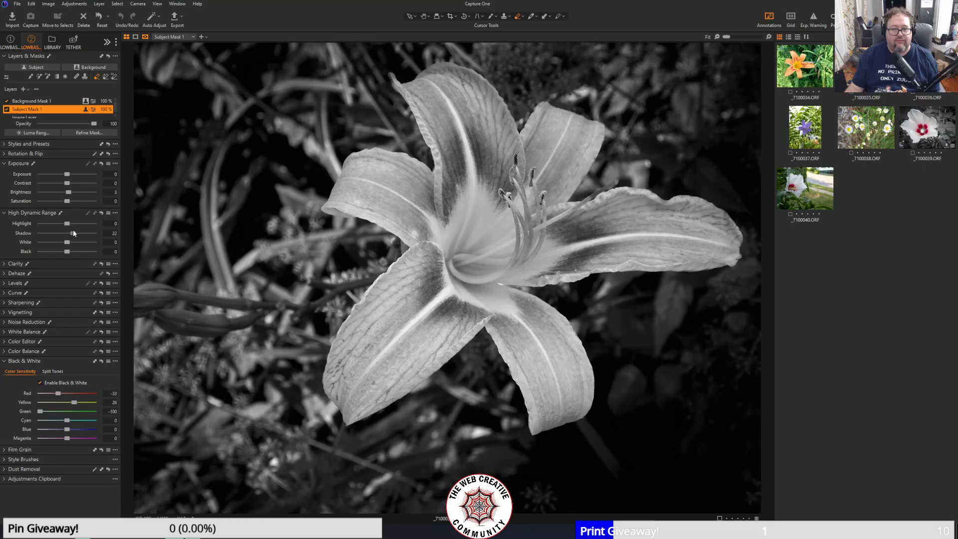
- Raise the base image layer's shadow to 56 and lower the background mask's brightness to -37
click(33, 118)
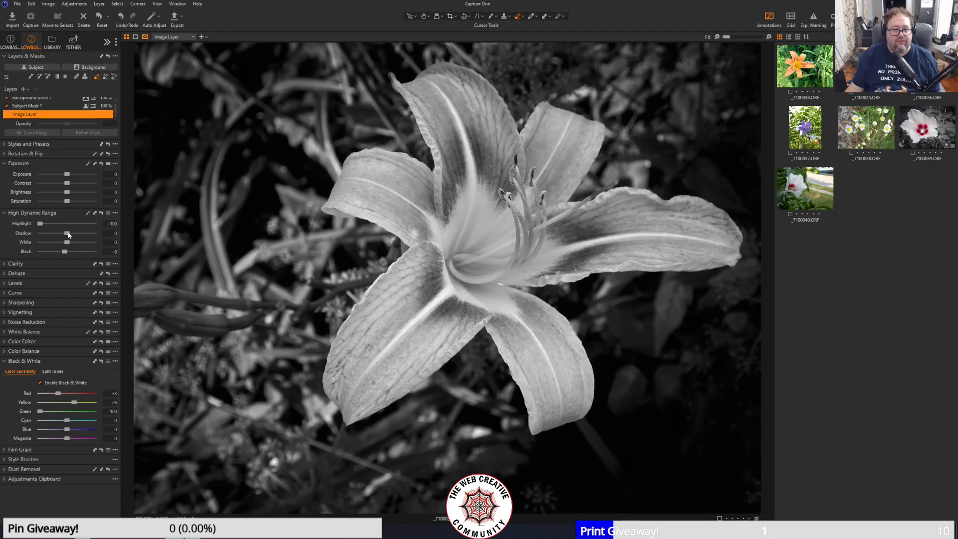
drag(77, 232, 33, 232)
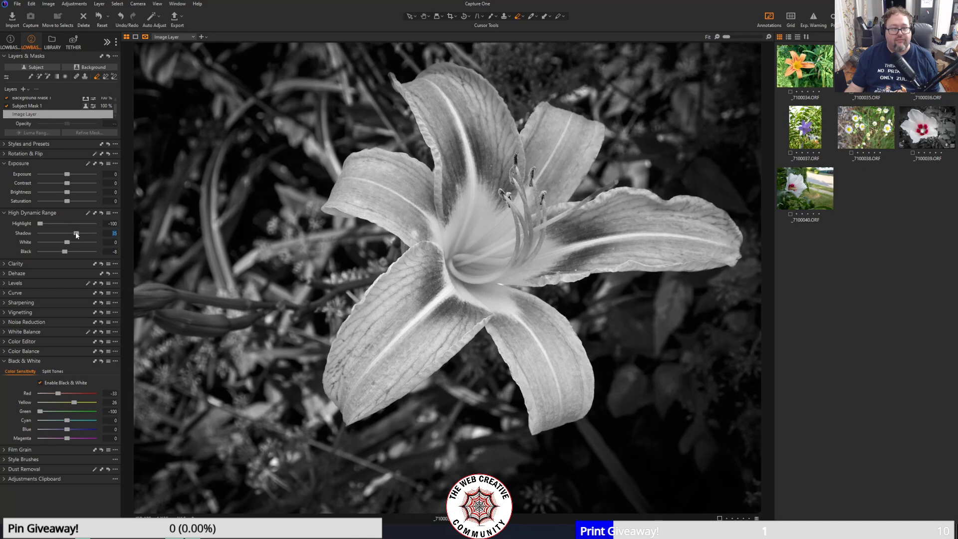
mouse_move(79, 235)
mouse_down()
mouse_move(66, 236)
mouse_move(82, 237)
mouse_up()
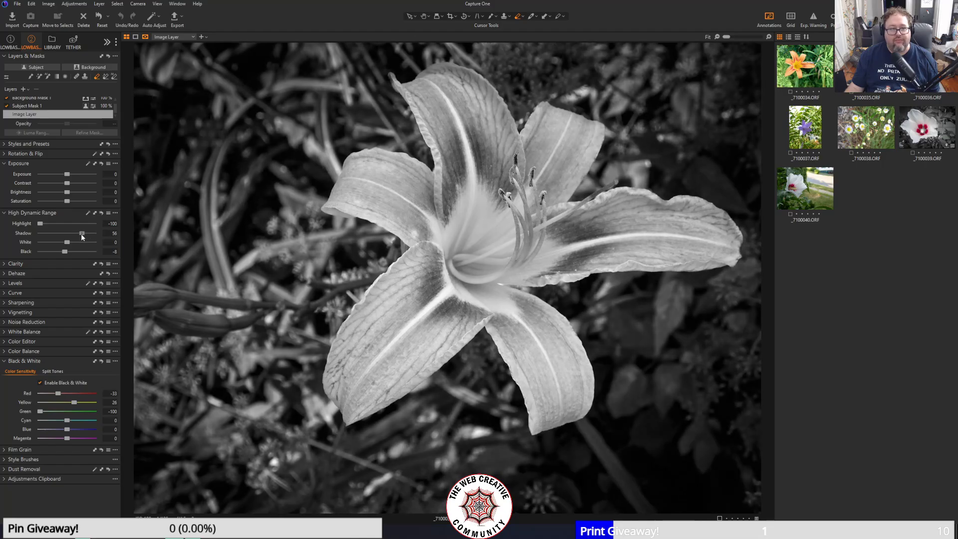
click(52, 99)
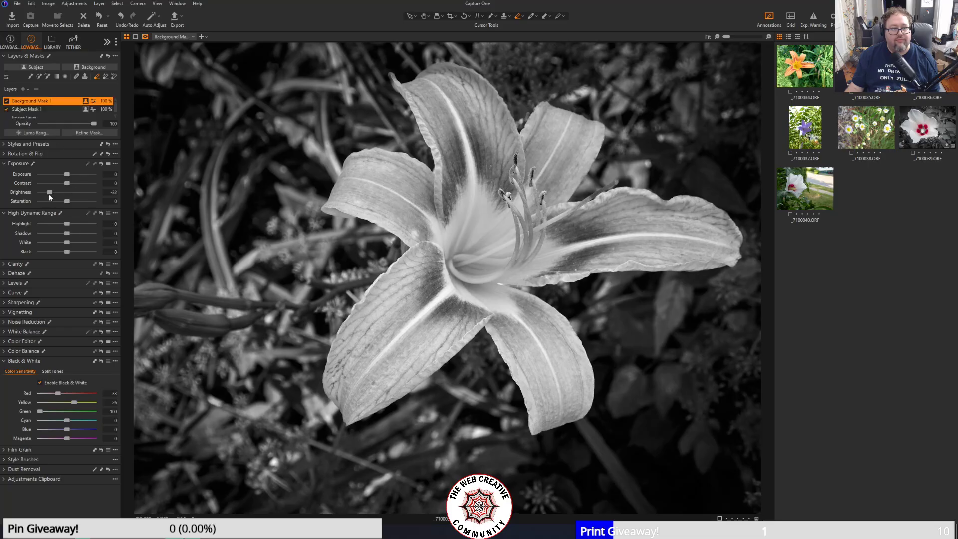
drag(48, 194, 47, 196)
- Export the black-and-white lily as an uncompressed 8-bit TIFF named 0036 bw
click(175, 19)
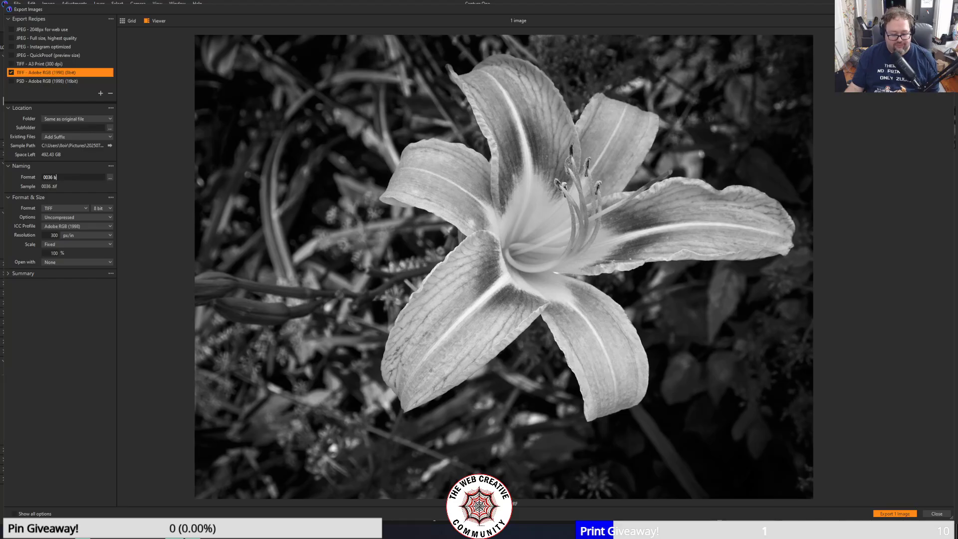
text(bw)
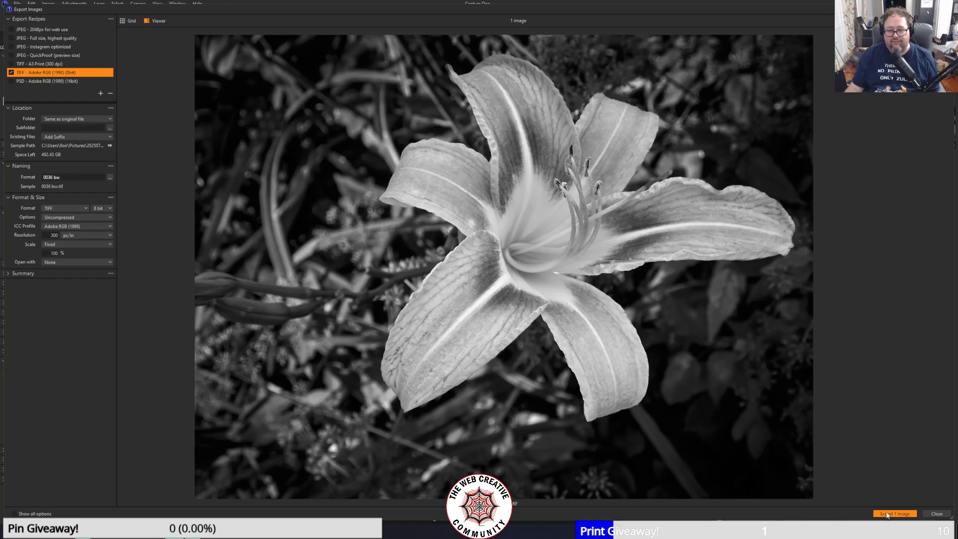
click(888, 513)
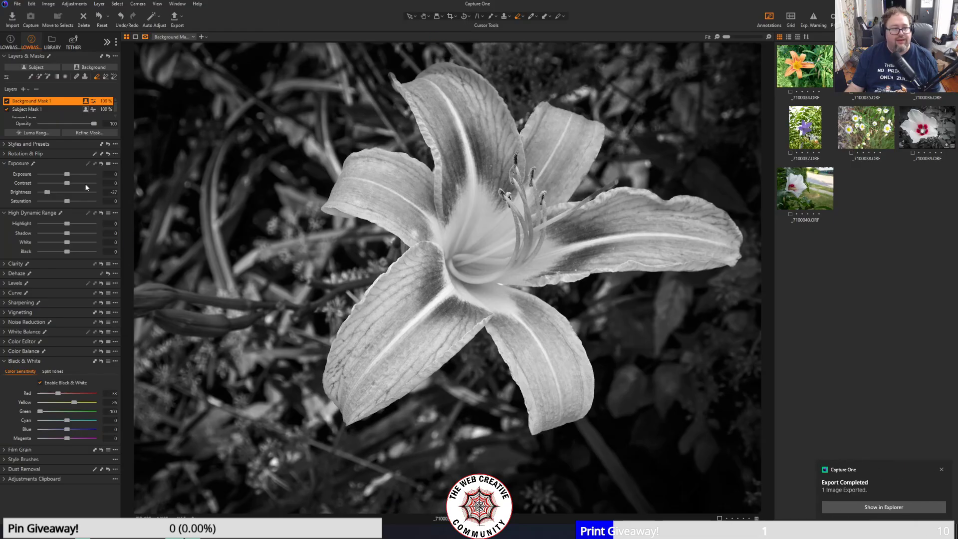
- Turn off black and white, and desaturate all colors on the background mask, with the yellow tones' saturation at -80
click(48, 381)
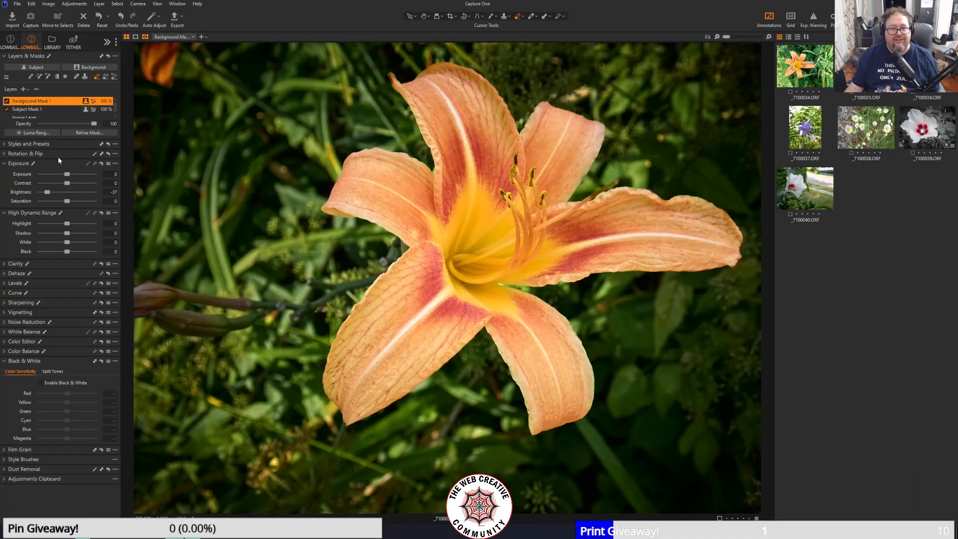
click(5, 341)
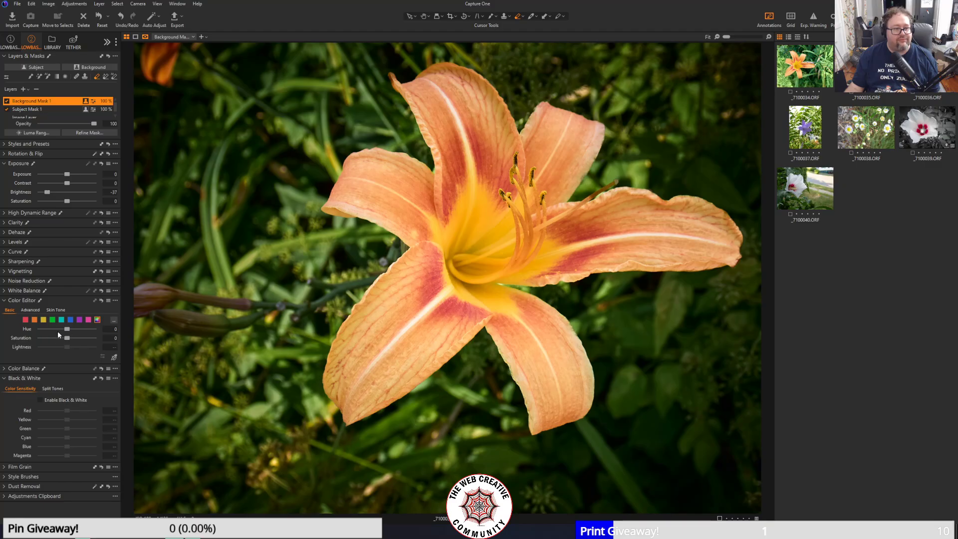
drag(68, 338, 1, 338)
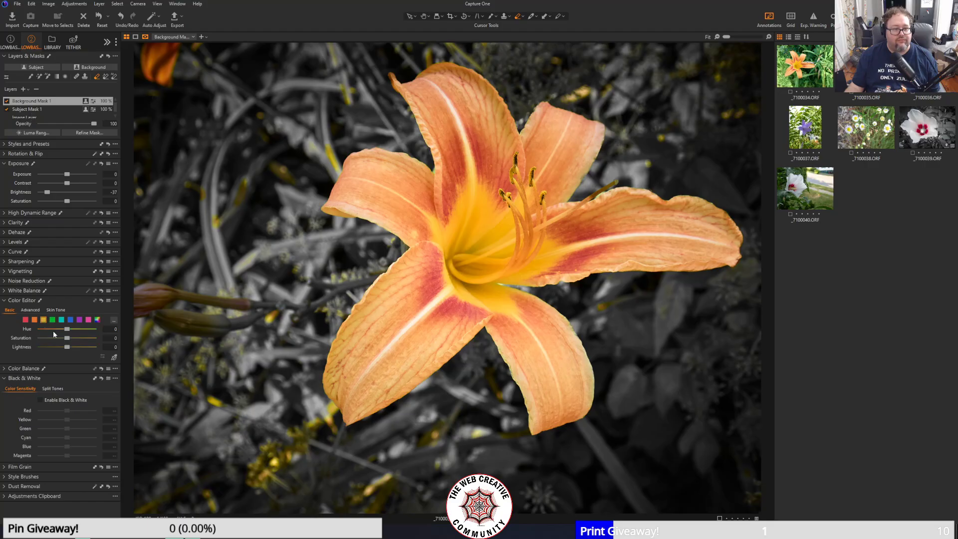
drag(67, 341, 1, 340)
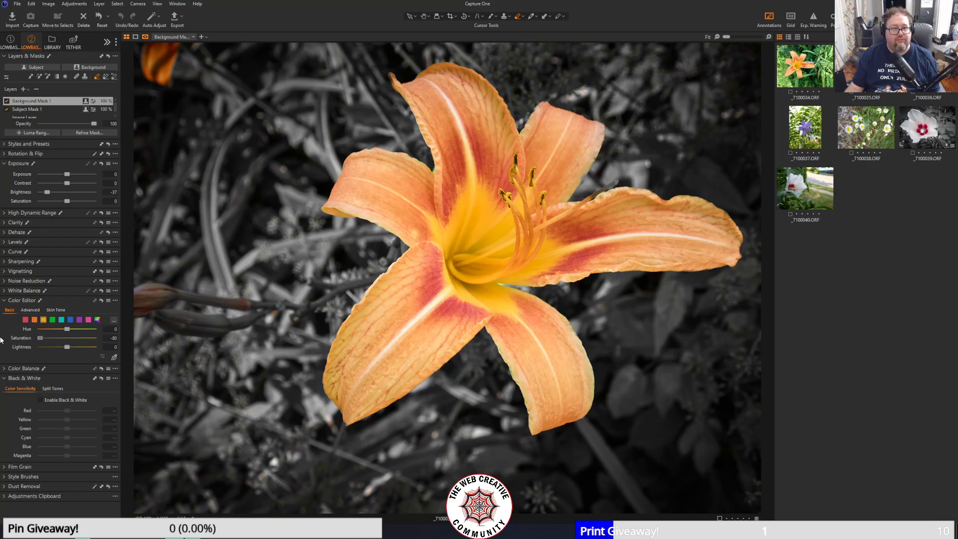
- On the lily's subject mask, try fully lowering the orange tones' saturation and bring it back to -2.2
click(35, 109)
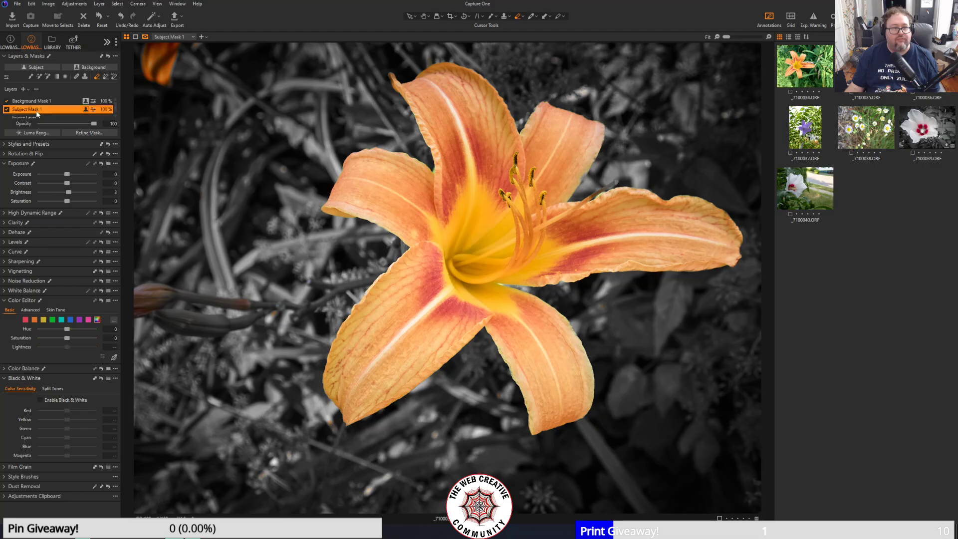
click(35, 320)
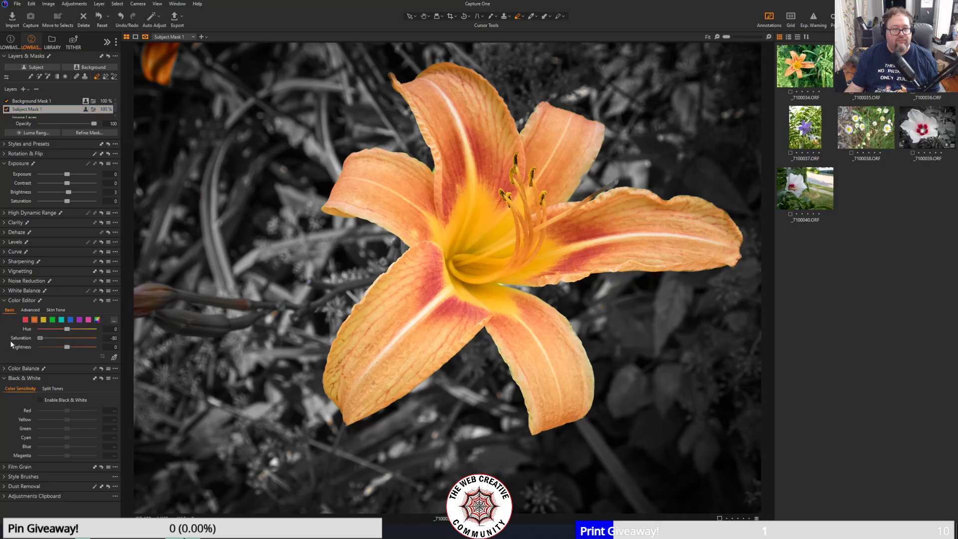
drag(40, 337, 67, 347)
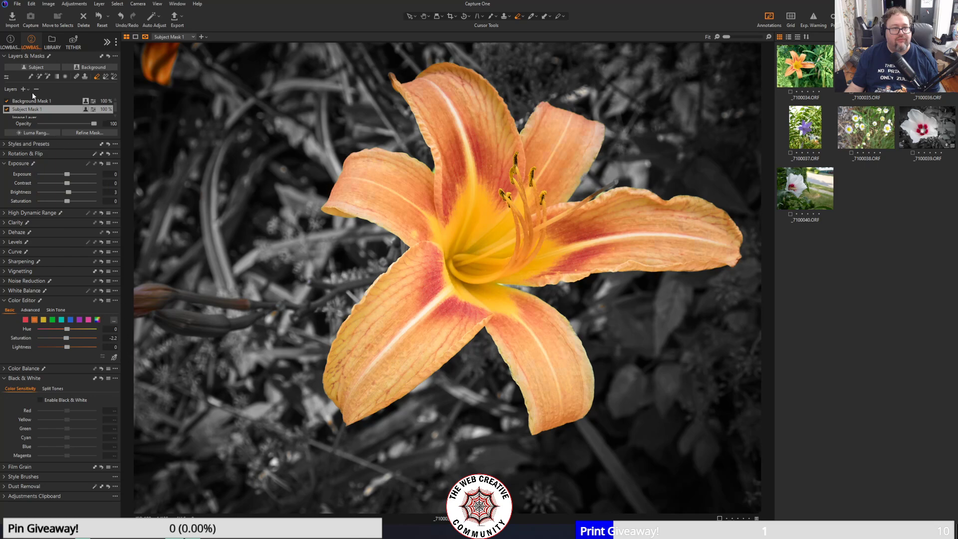
- Try fully lowering the yellow tones' saturation on the lily's subject mask, and reset it to 0
click(43, 319)
drag(69, 339, 2, 340)
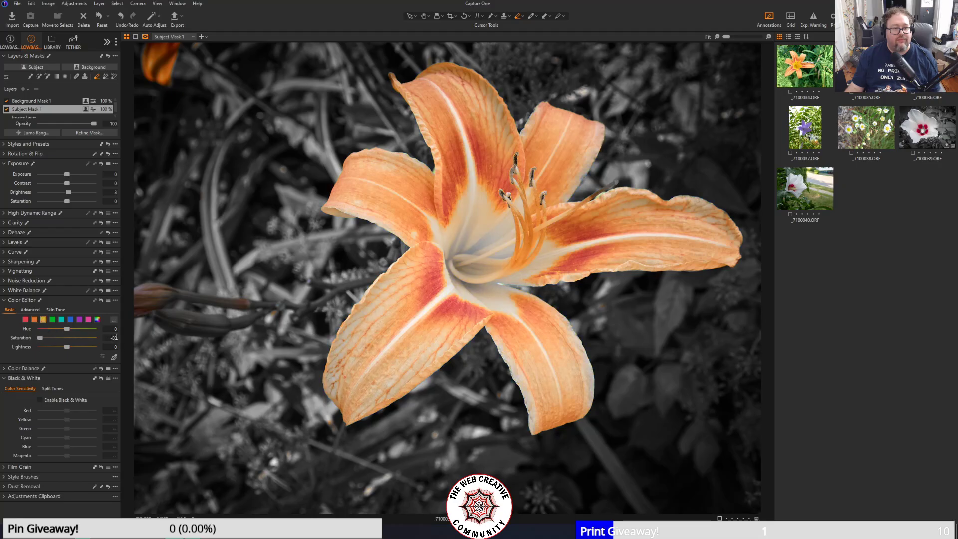
text(0)
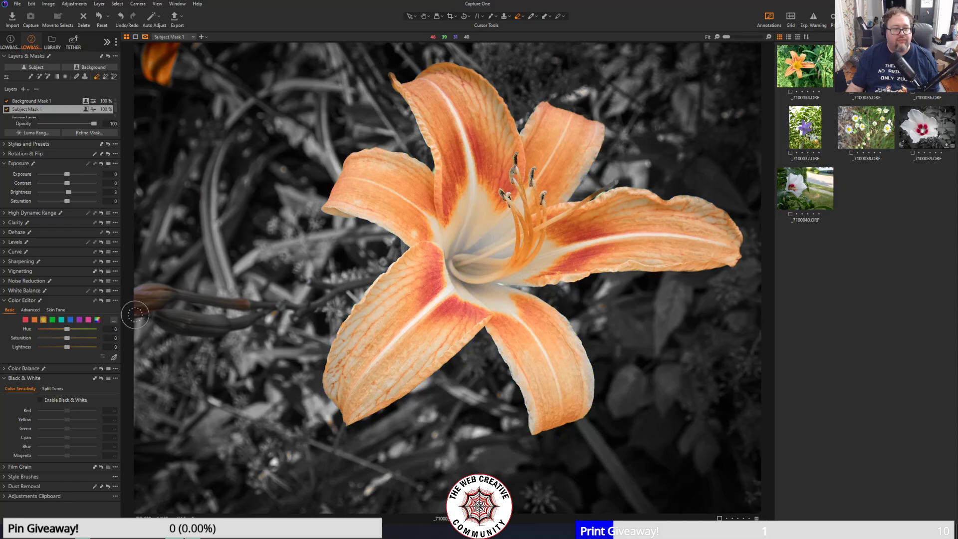
key(Return)
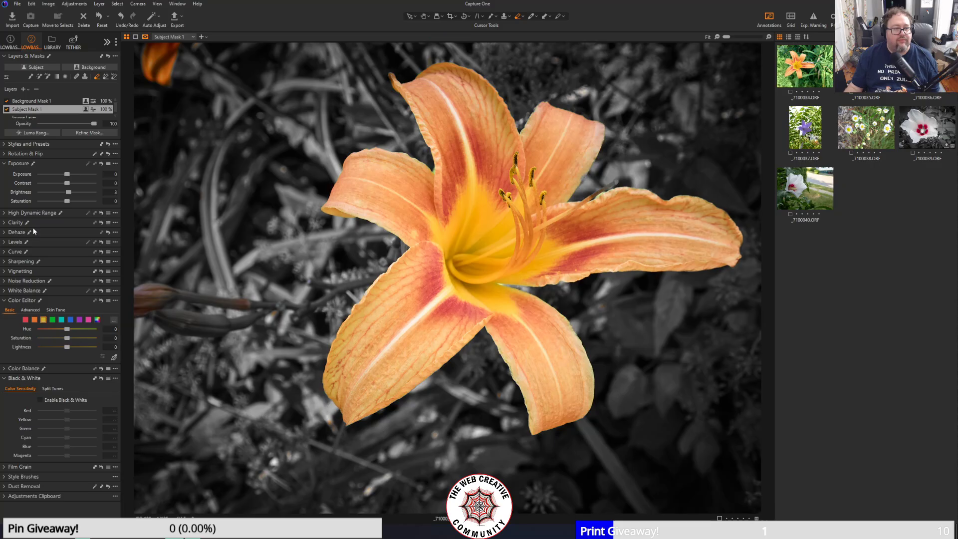
- On the background mask, try lowering the orange tones' saturation to -80 and setting the red tones' saturation to 2.2
click(41, 101)
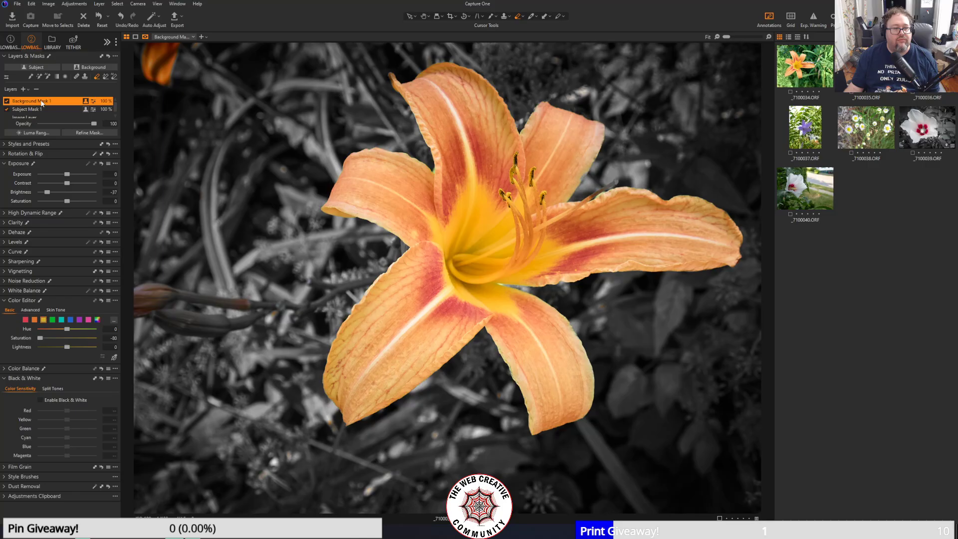
click(35, 319)
drag(67, 338, 2, 341)
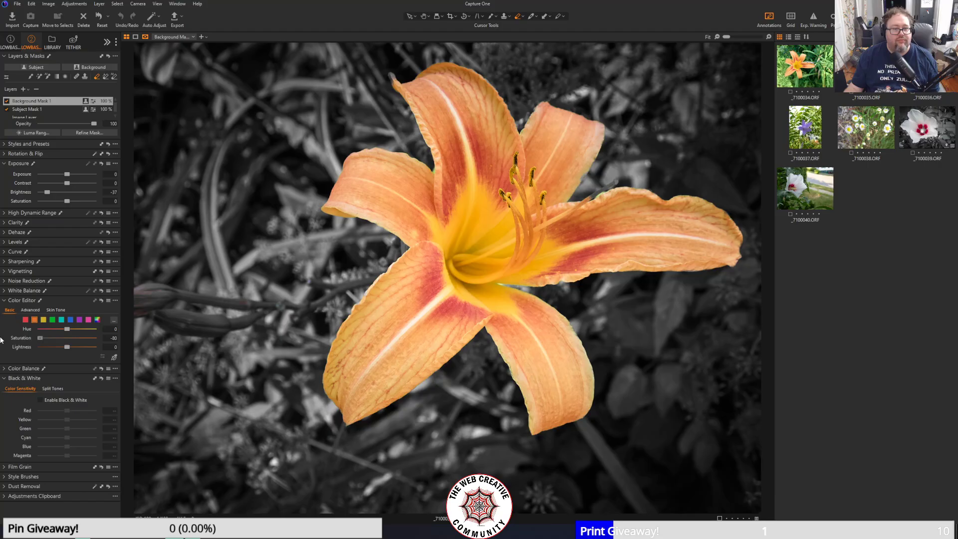
mouse_move(1, 340)
mouse_down()
mouse_move(127, 333)
mouse_move(1, 339)
mouse_up()
click(25, 320)
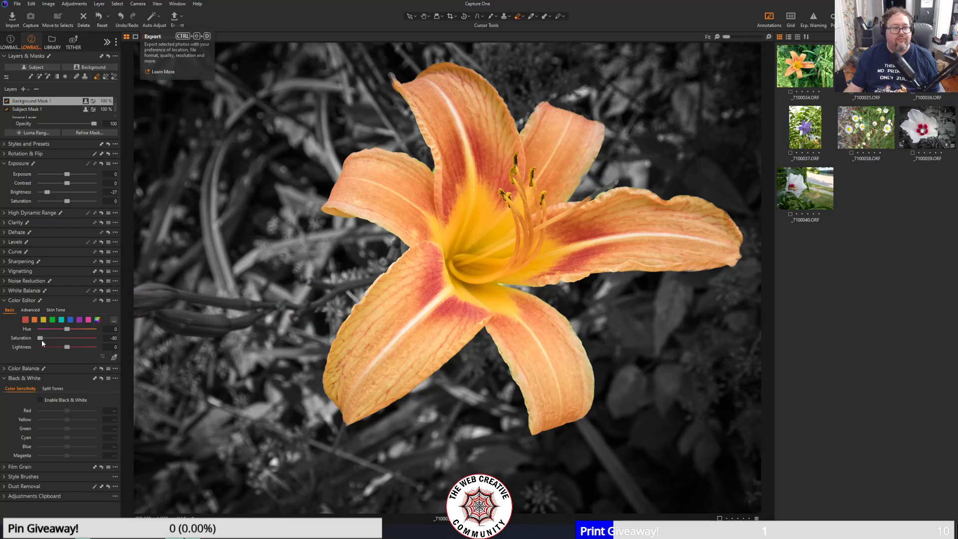
drag(41, 339, 100, 339)
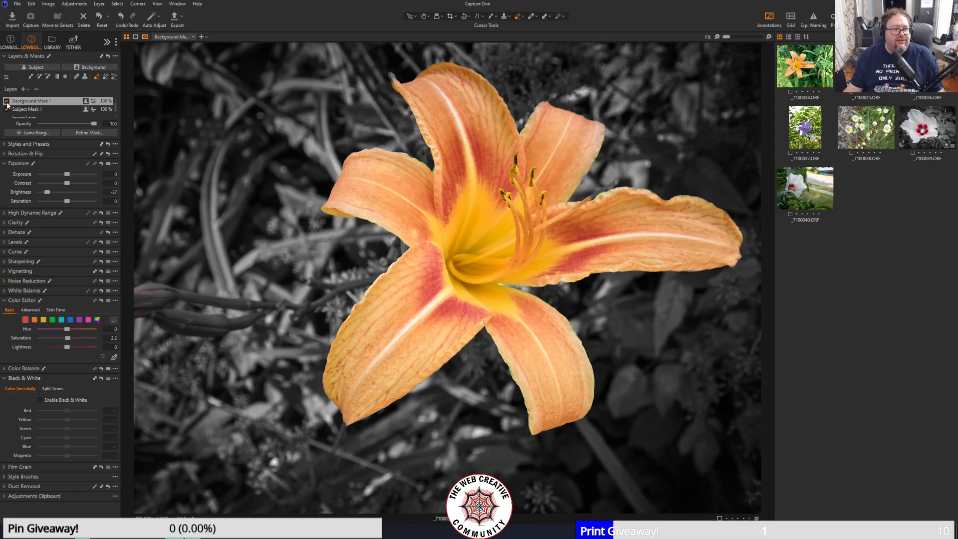
- Undo the saturation changes to bring back the full-color lily, keeping black and white turned off
click(32, 4)
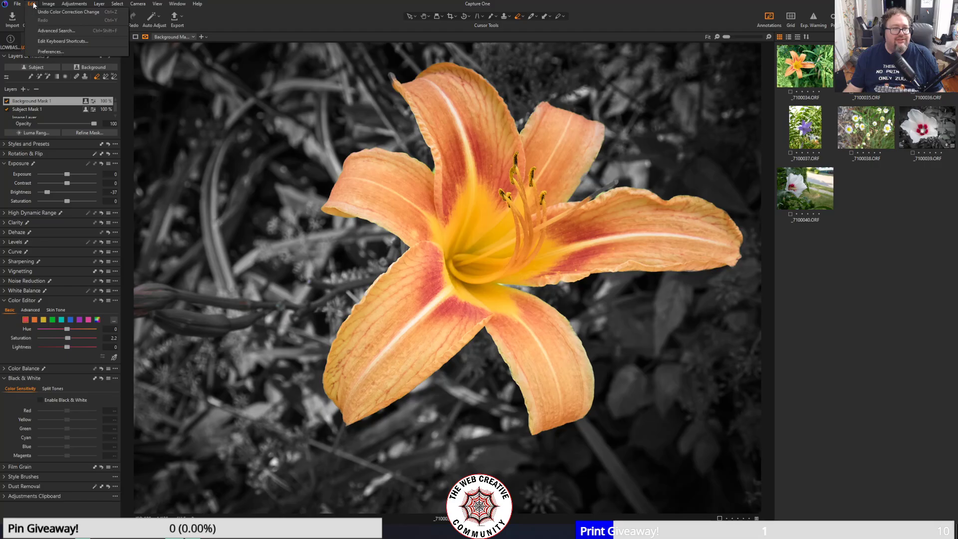
click(34, 4)
key(ctrl+z)
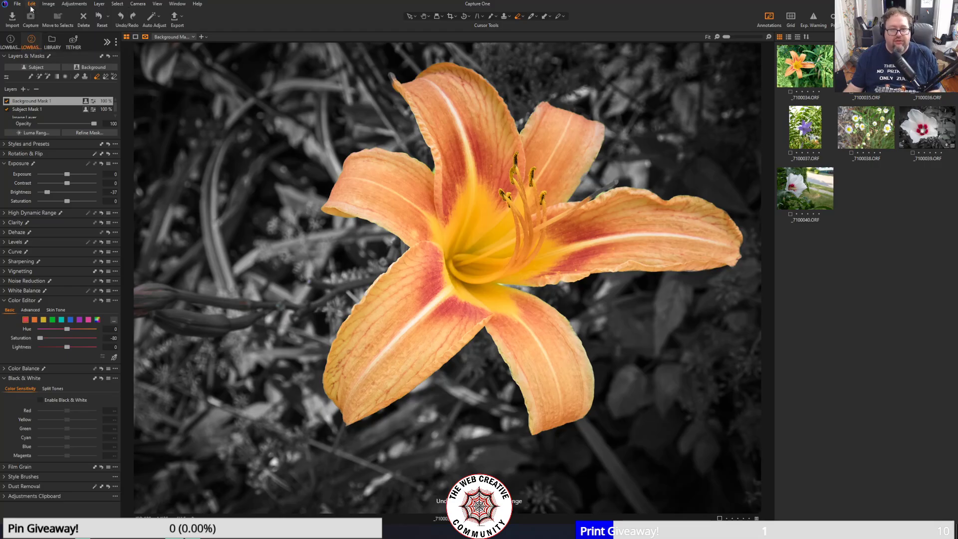
key(ctrl+z)
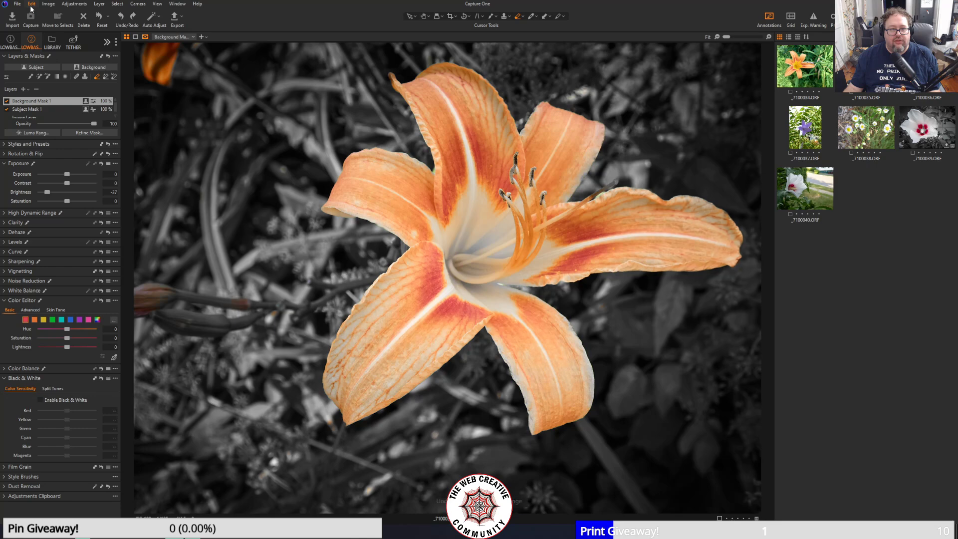
key(ctrl+z)
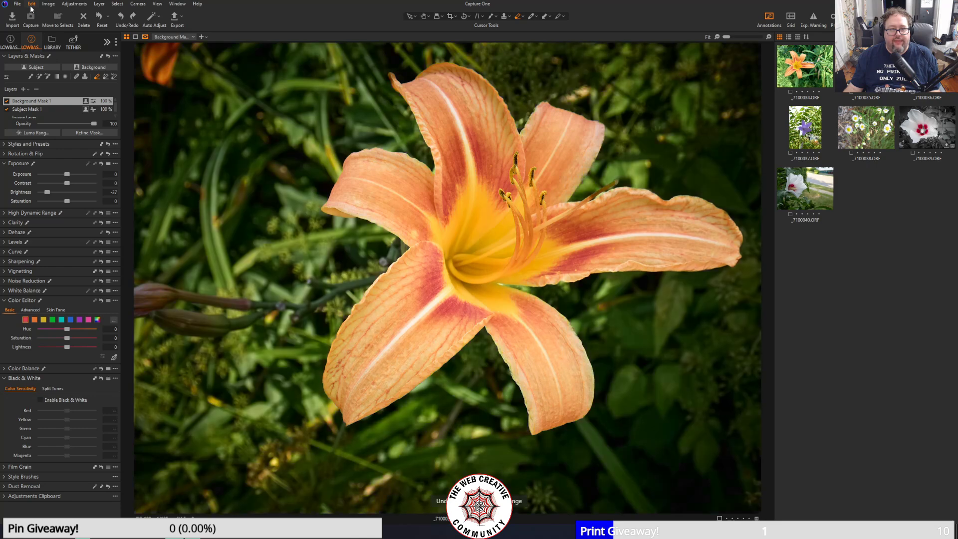
click(31, 5)
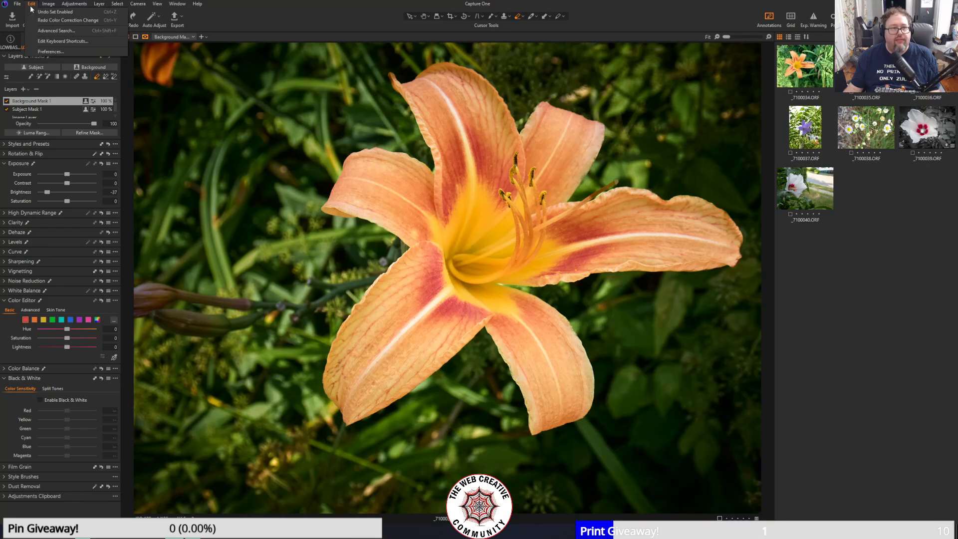
click(38, 18)
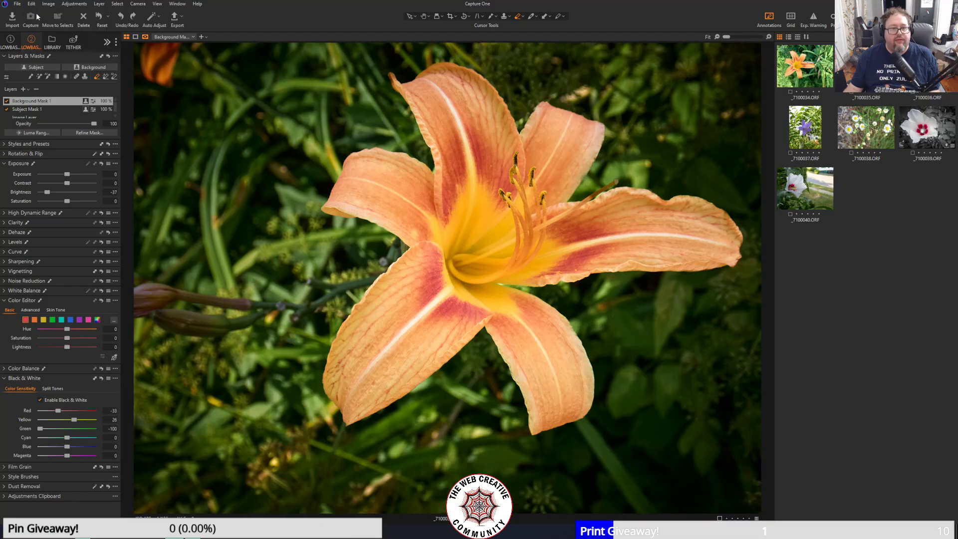
click(32, 5)
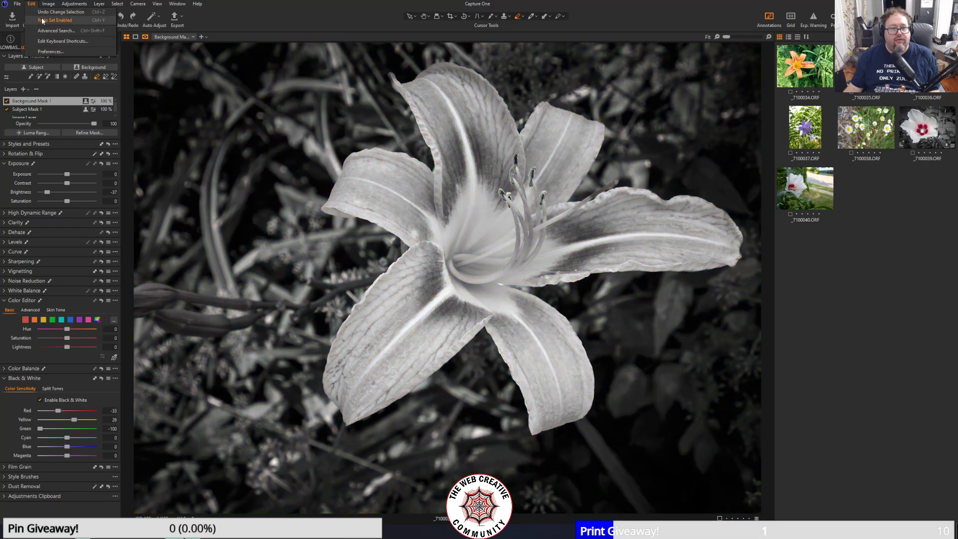
click(41, 17)
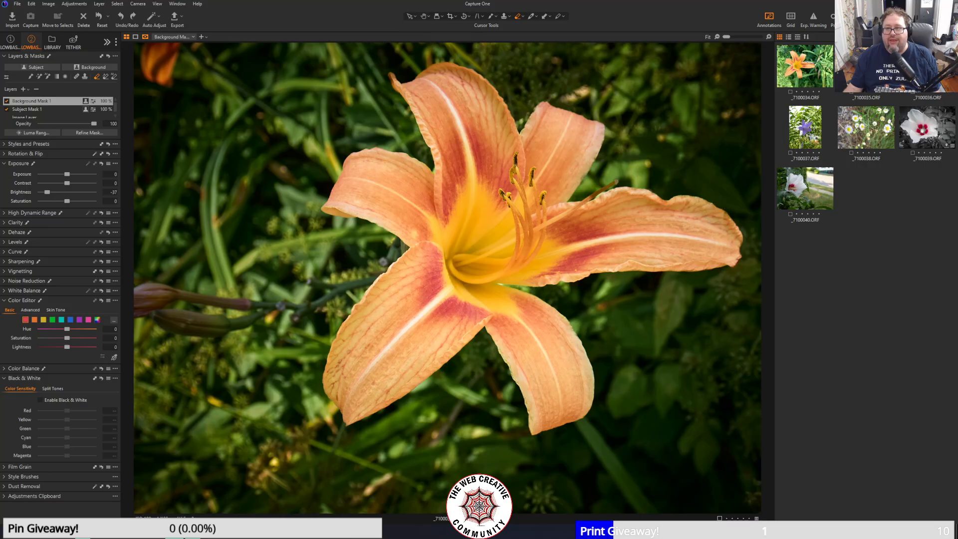
- Open the lily photo for editing in Affinity Photo 2 as an uncompressed 16-bit TIFF with the Adobe RGB (1998) profile at 300 px/in
right_click(803, 69)
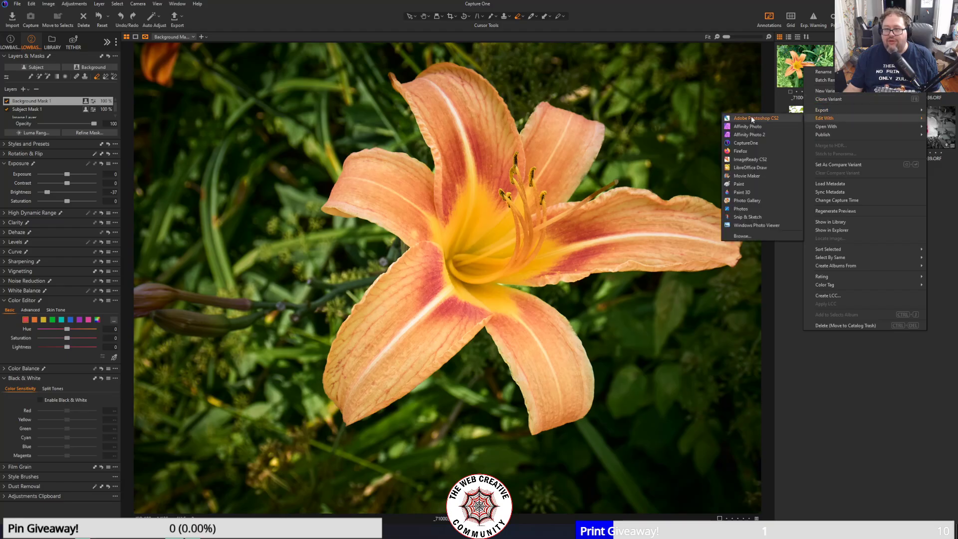
click(737, 180)
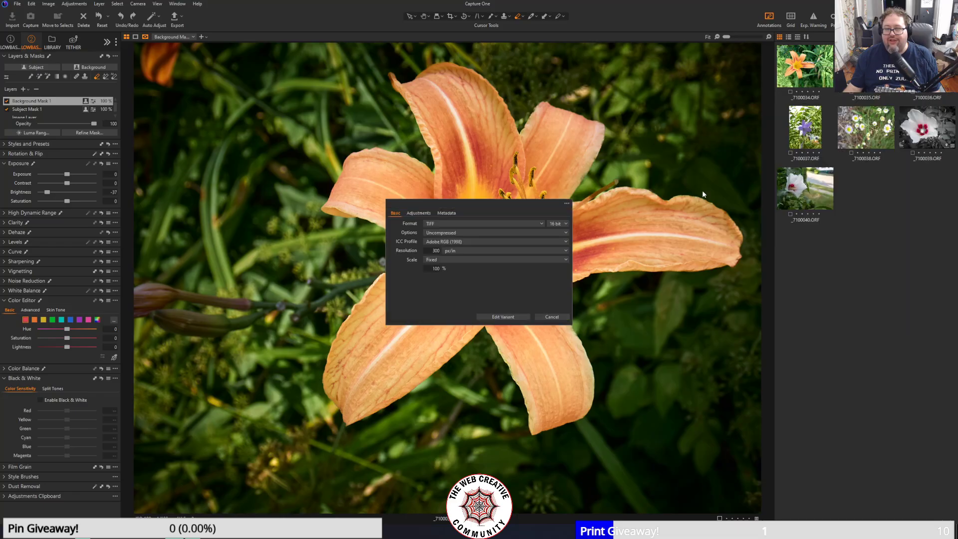
click(501, 319)
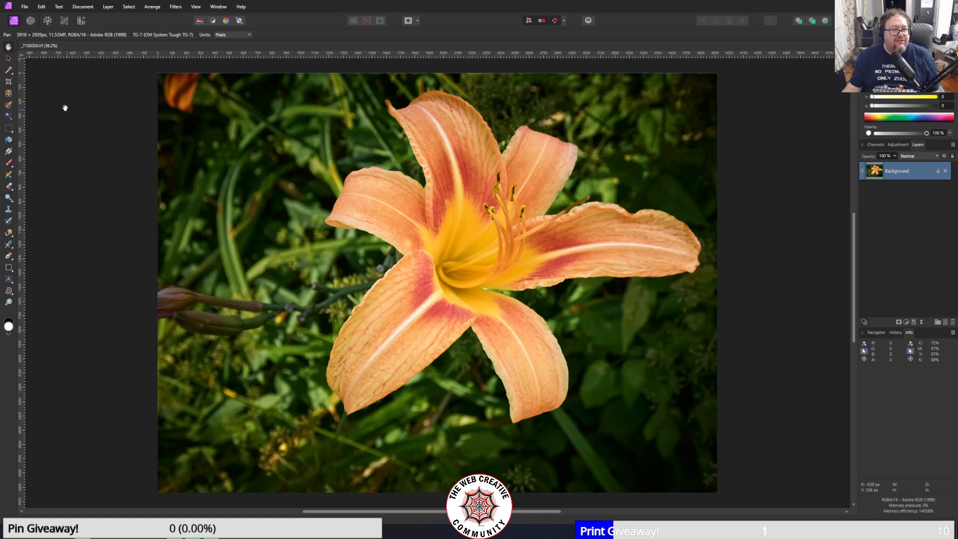
click(10, 105)
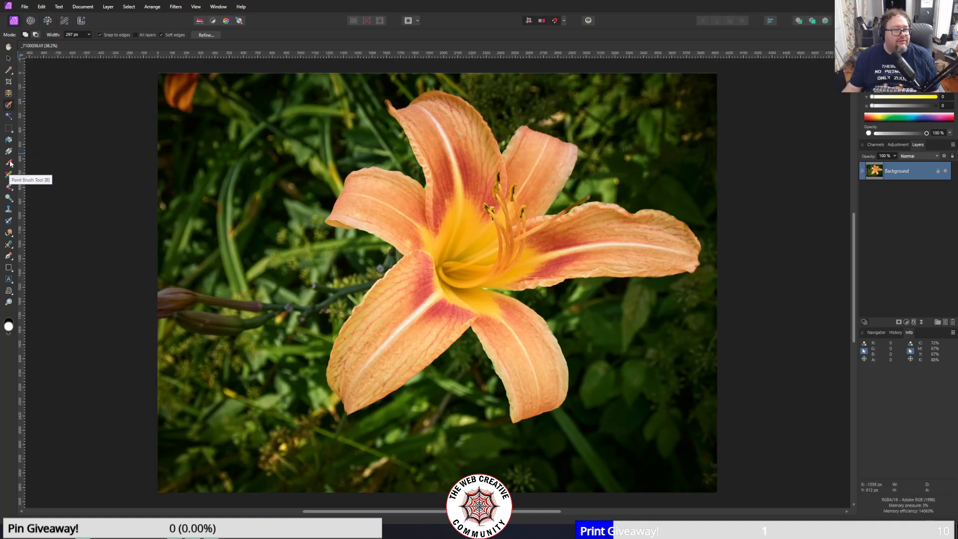
click(8, 129)
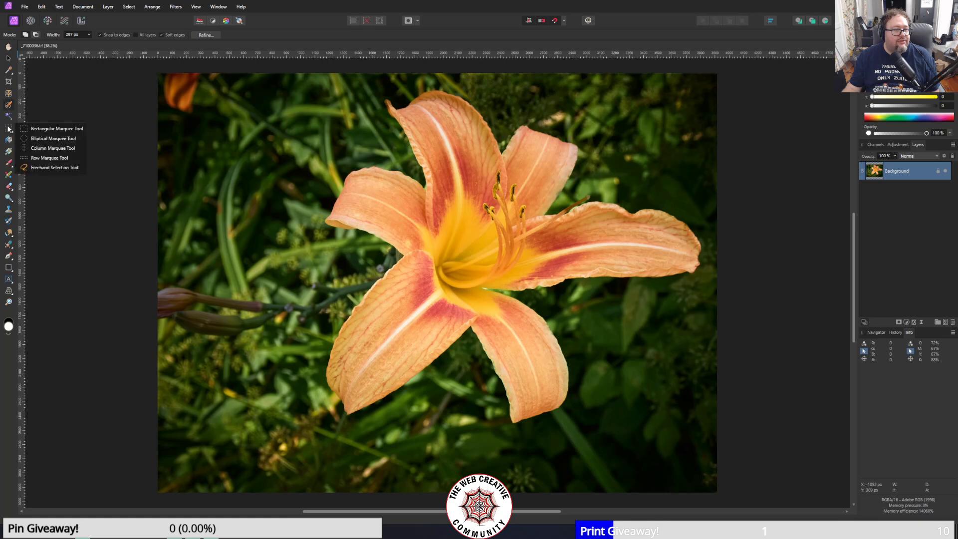
click(52, 168)
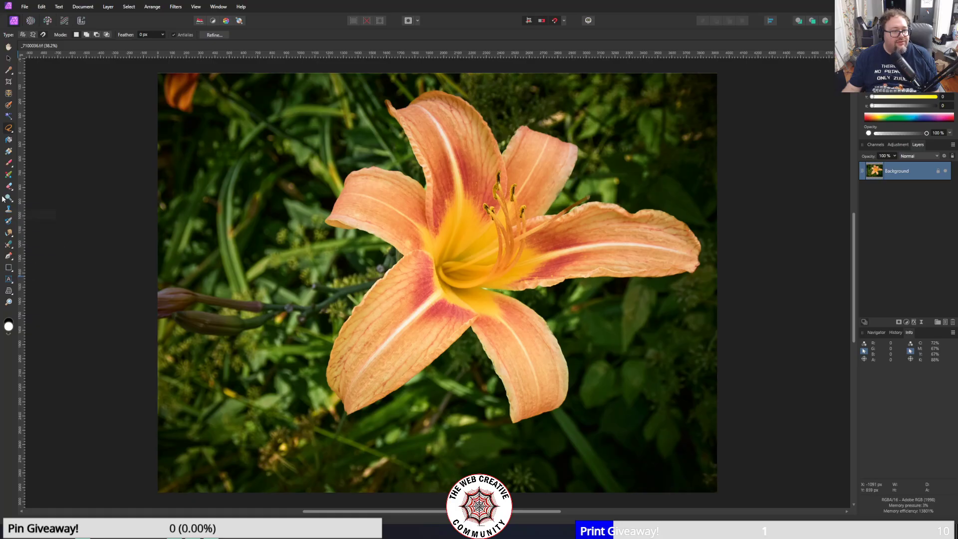
scroll(350, 195, up, 1)
scroll(349, 195, down, 1)
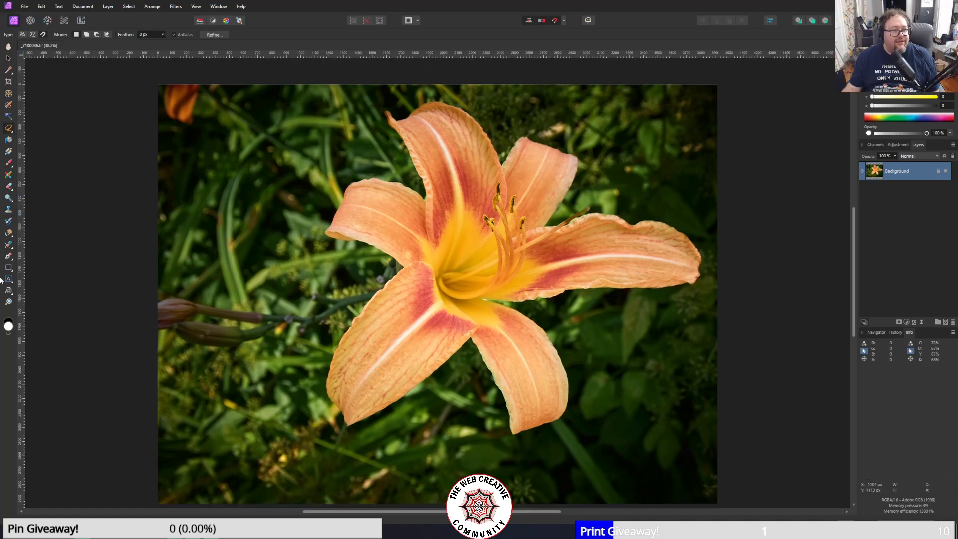
- Activate the Selection Brush and set its width to 45 px
click(9, 302)
click(477, 219)
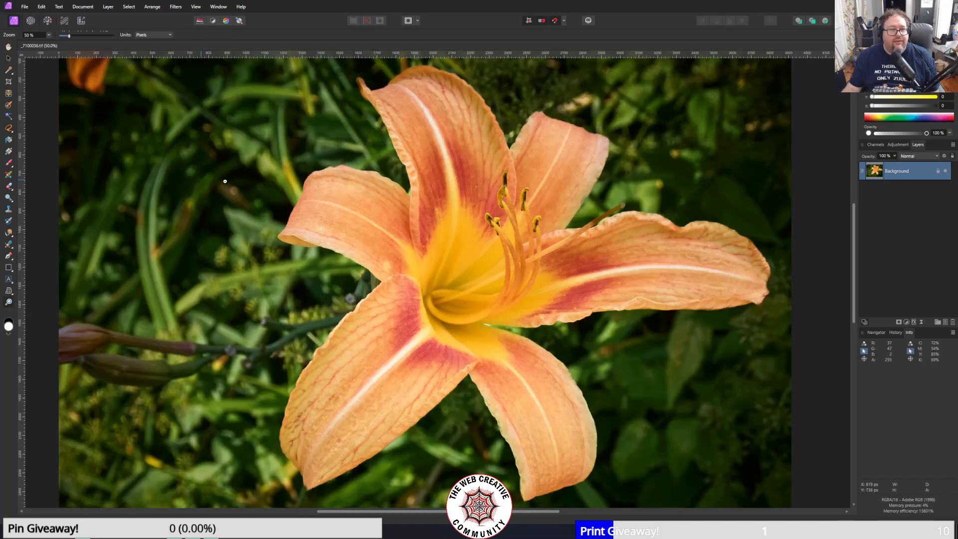
click(10, 129)
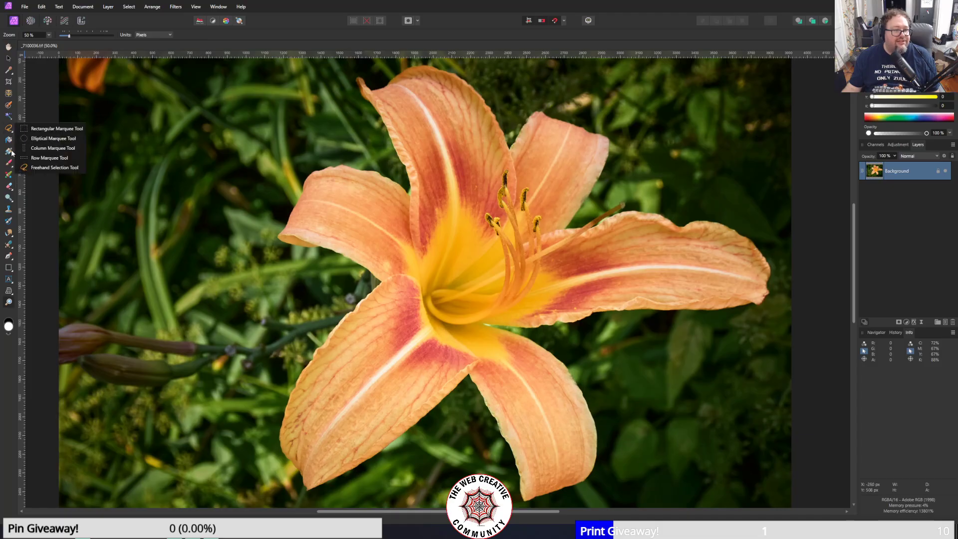
click(10, 116)
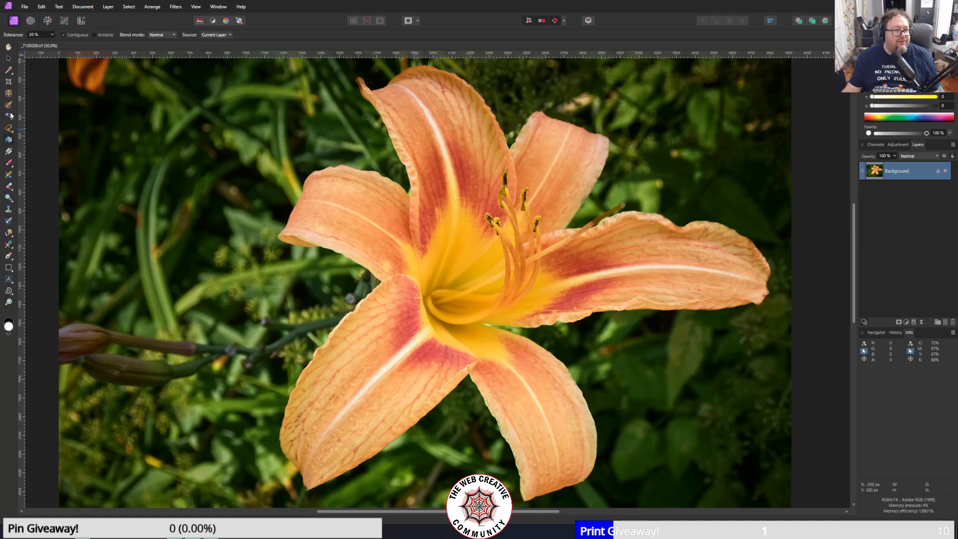
click(8, 104)
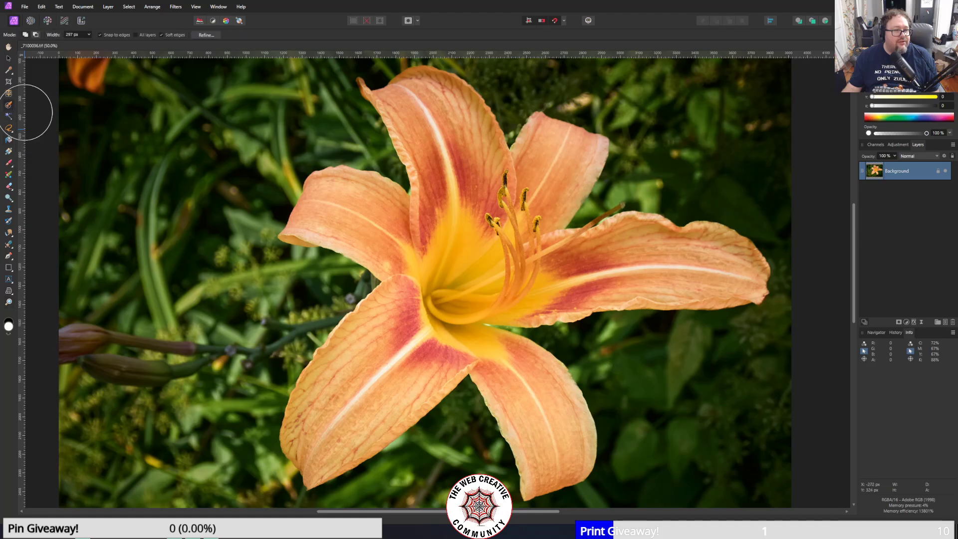
click(88, 35)
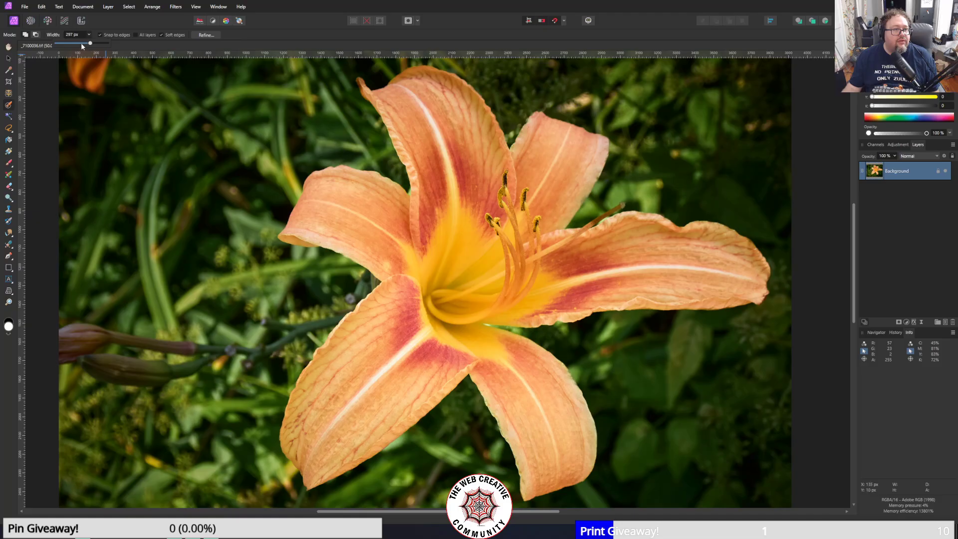
drag(78, 45, 75, 44)
- Try to select the whole lily by brushing over its petals and yellow center with the Selection Brush
mouse_move(357, 196)
mouse_down()
mouse_move(375, 204)
mouse_move(350, 185)
mouse_move(380, 198)
mouse_move(345, 200)
mouse_move(361, 193)
mouse_move(355, 219)
mouse_move(372, 246)
mouse_move(413, 253)
mouse_move(432, 235)
mouse_move(454, 164)
mouse_move(417, 103)
mouse_move(442, 94)
mouse_move(460, 104)
mouse_move(494, 190)
mouse_move(481, 213)
mouse_move(428, 122)
mouse_move(360, 85)
mouse_up()
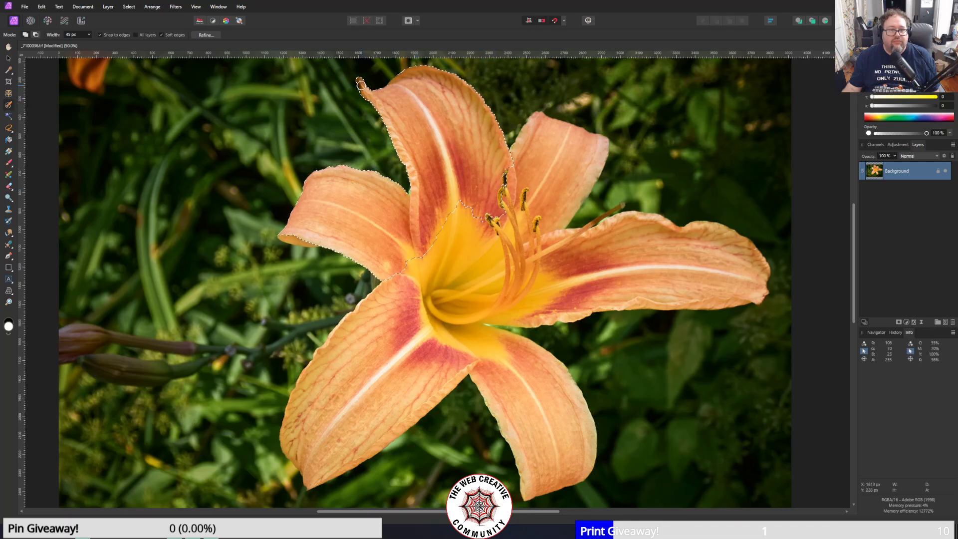
mouse_move(482, 168)
mouse_down()
mouse_move(505, 161)
mouse_move(513, 233)
mouse_up()
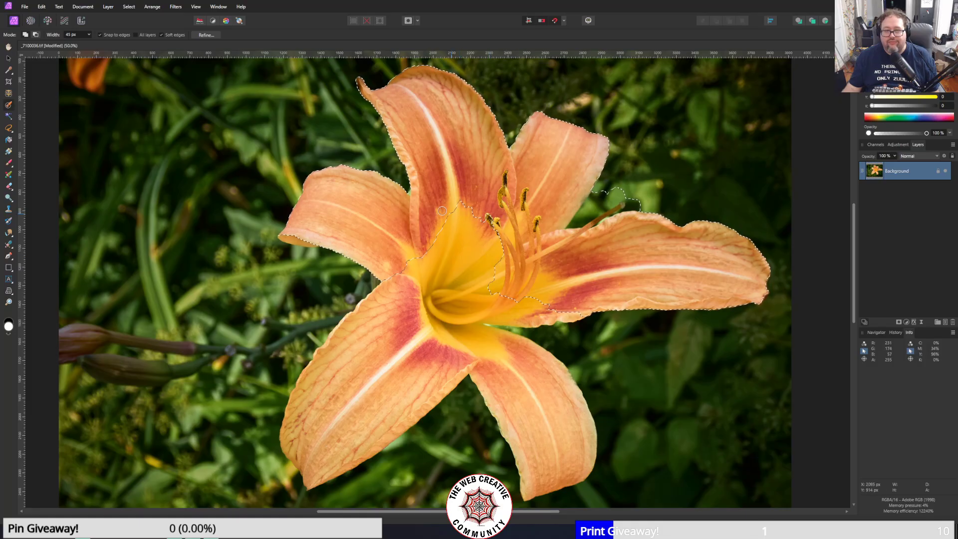
mouse_move(461, 199)
mouse_down()
mouse_move(494, 242)
mouse_move(499, 292)
mouse_move(449, 319)
mouse_move(474, 335)
mouse_up()
drag(502, 366, 554, 434)
mouse_move(443, 330)
mouse_down()
mouse_move(412, 285)
mouse_move(422, 362)
mouse_move(383, 318)
mouse_move(394, 344)
mouse_move(352, 369)
mouse_move(309, 434)
mouse_move(315, 399)
mouse_move(409, 349)
mouse_move(344, 414)
mouse_move(407, 344)
mouse_move(404, 403)
mouse_up()
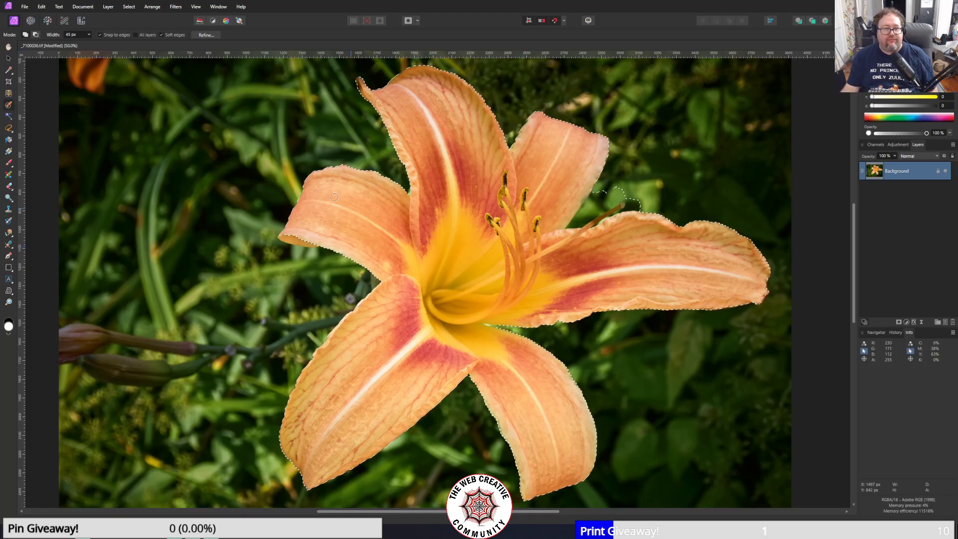
- Undo all the selection strokes on the lily until nothing is selected
click(9, 63)
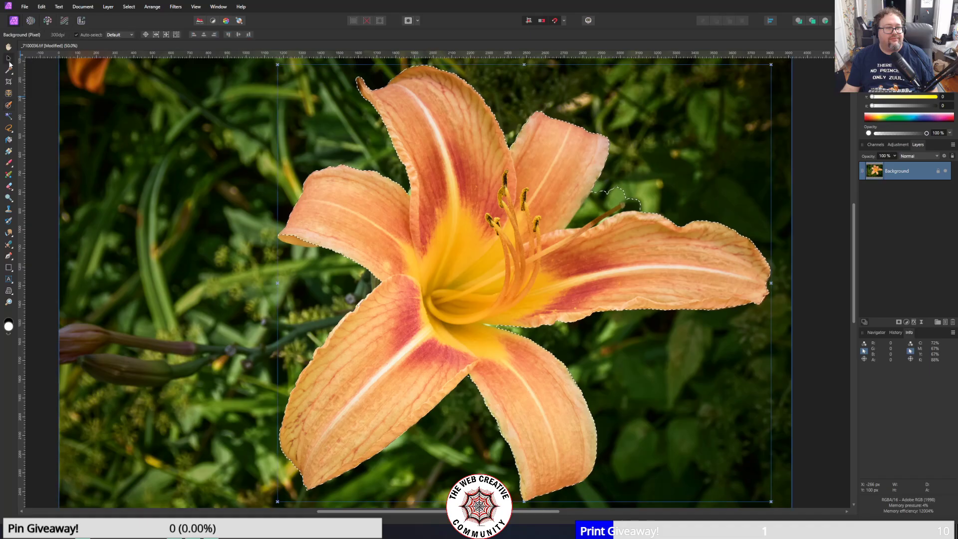
click(40, 80)
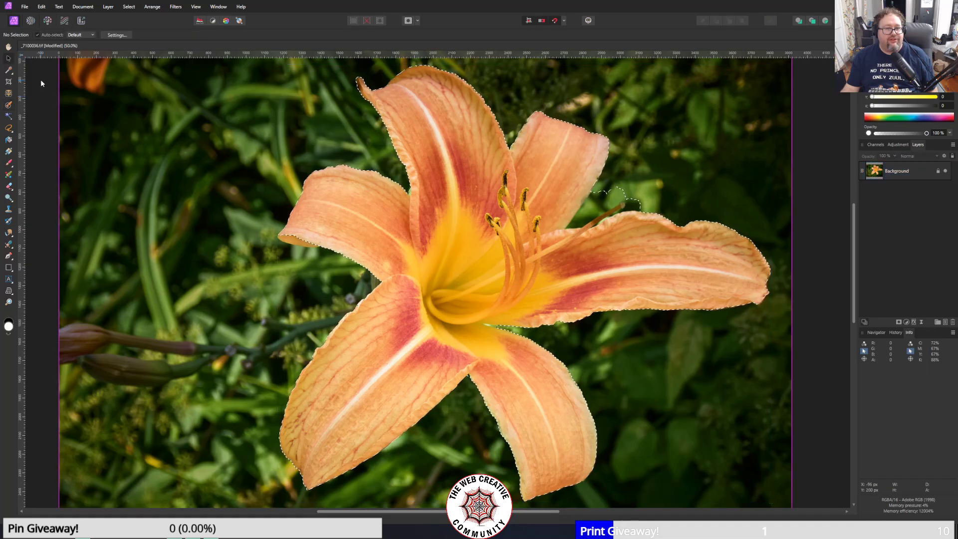
click(36, 6)
click(49, 14)
click(42, 7)
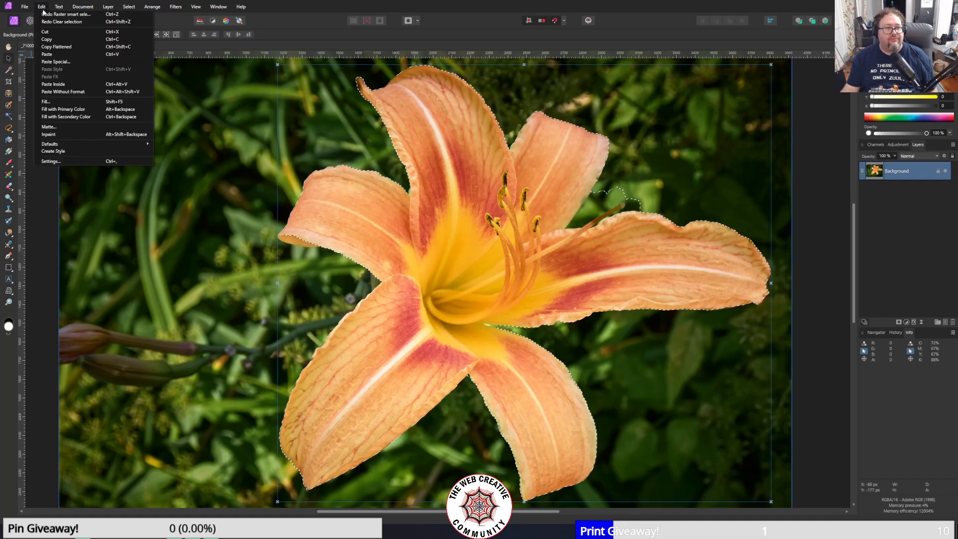
click(45, 14)
click(42, 7)
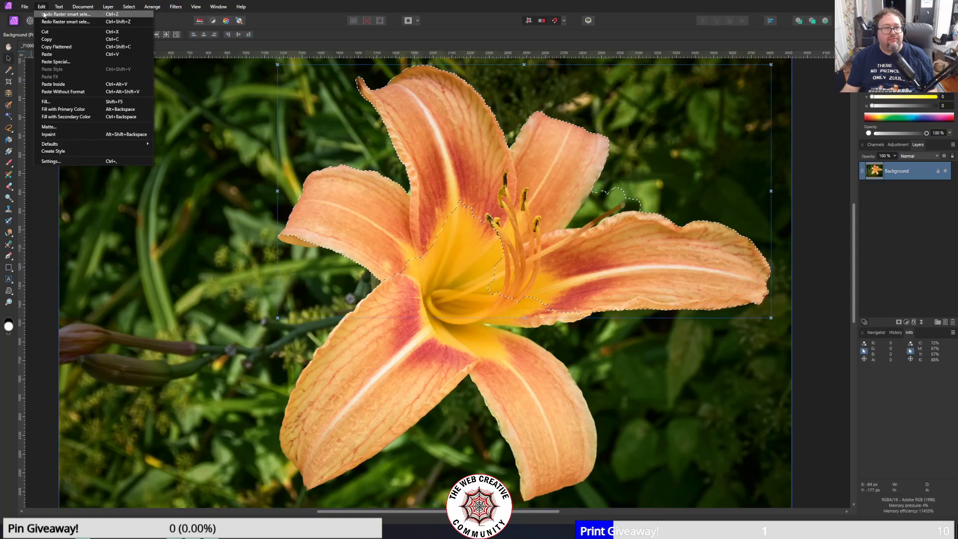
click(43, 14)
click(22, 6)
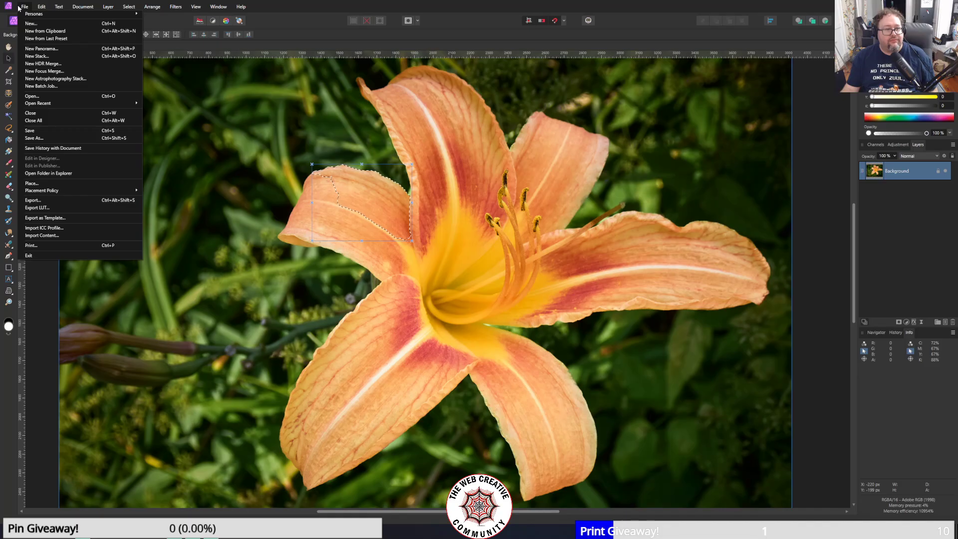
click(45, 14)
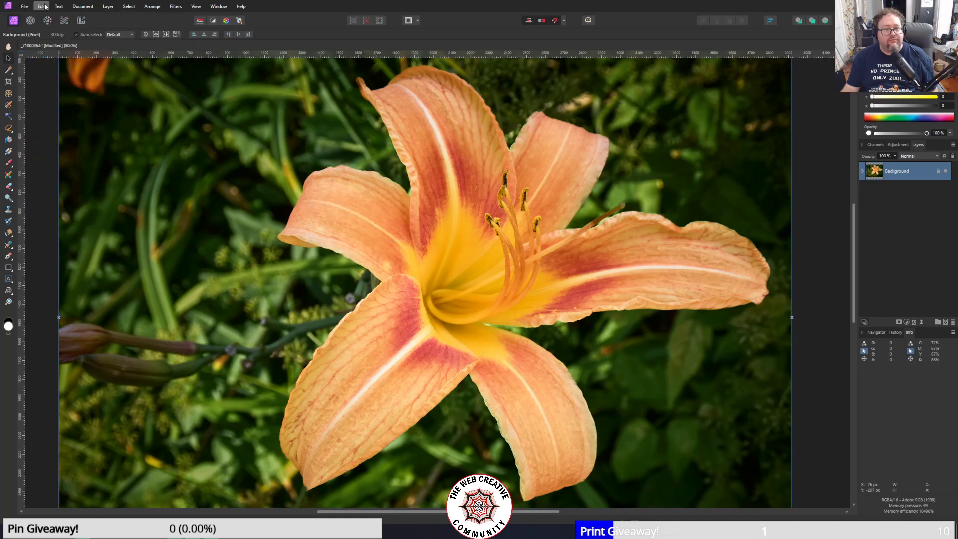
- Brush over the lily's petals and yellow center with the 45 px Selection Brush to select the whole flower
click(8, 105)
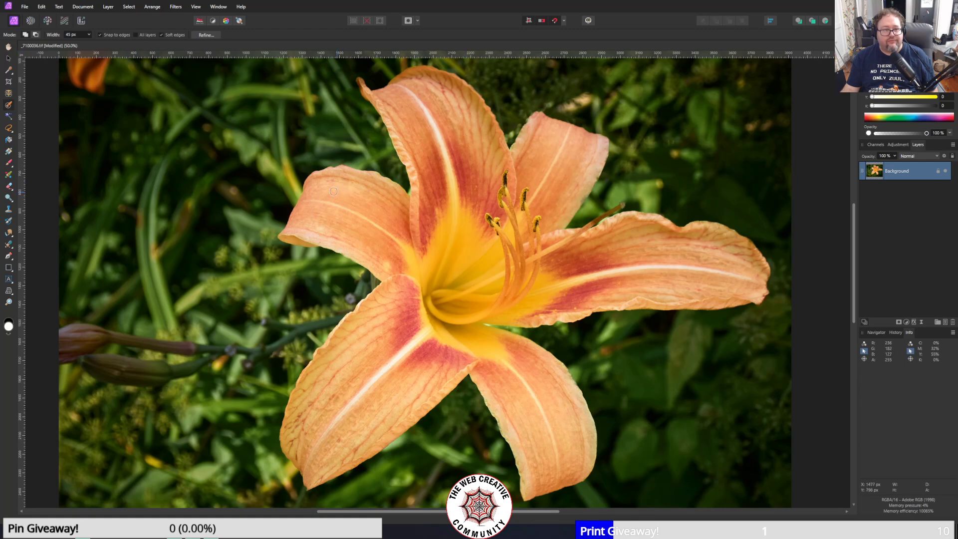
mouse_move(370, 218)
mouse_down()
mouse_move(402, 234)
mouse_move(406, 220)
mouse_move(359, 204)
mouse_move(312, 208)
mouse_move(401, 256)
mouse_up()
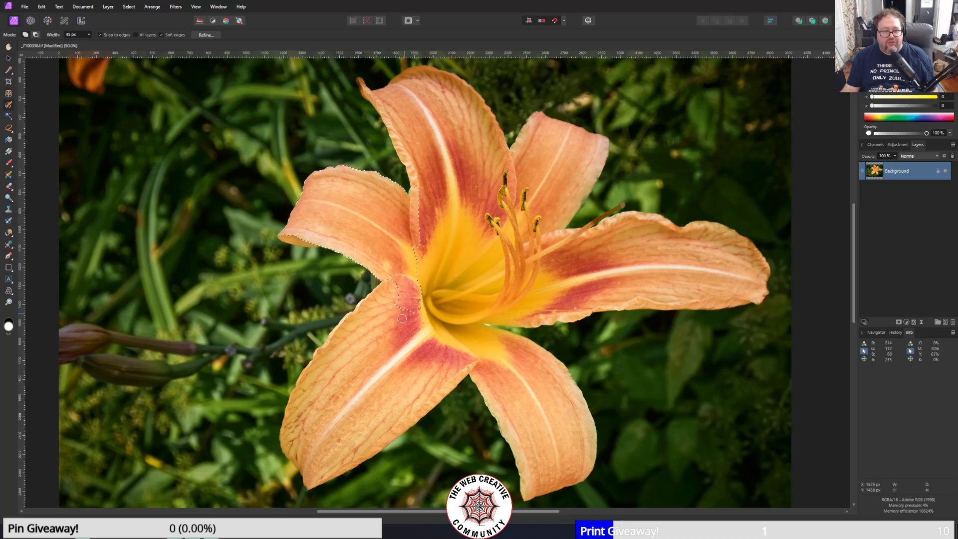
mouse_move(401, 318)
mouse_down()
mouse_move(399, 344)
mouse_move(359, 390)
mouse_move(316, 386)
mouse_move(300, 429)
mouse_move(307, 469)
mouse_move(349, 449)
mouse_move(461, 349)
mouse_move(467, 382)
mouse_move(464, 345)
mouse_move(559, 482)
mouse_move(529, 349)
mouse_move(426, 299)
mouse_move(447, 201)
mouse_up()
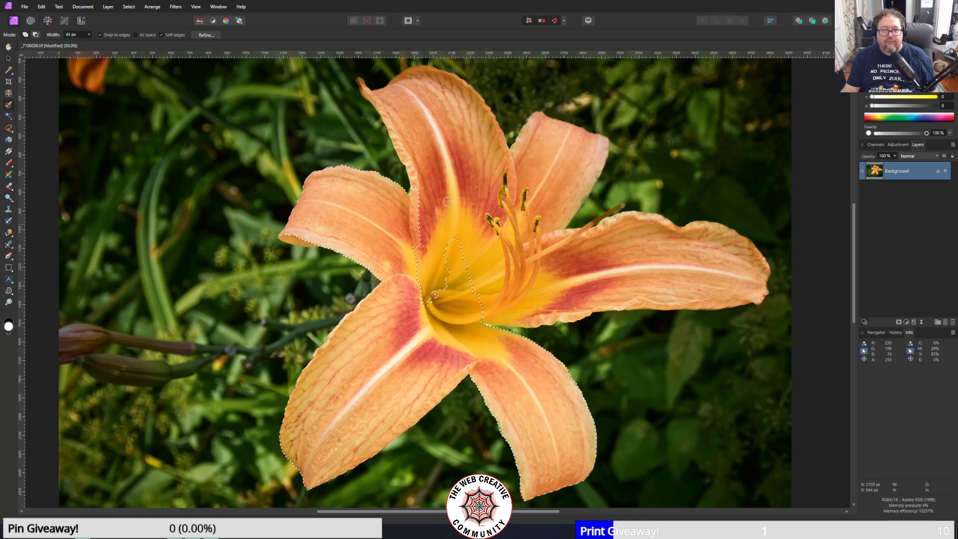
mouse_move(416, 118)
mouse_down()
mouse_move(484, 220)
mouse_move(367, 97)
mouse_move(482, 155)
mouse_move(497, 122)
mouse_move(409, 114)
mouse_up()
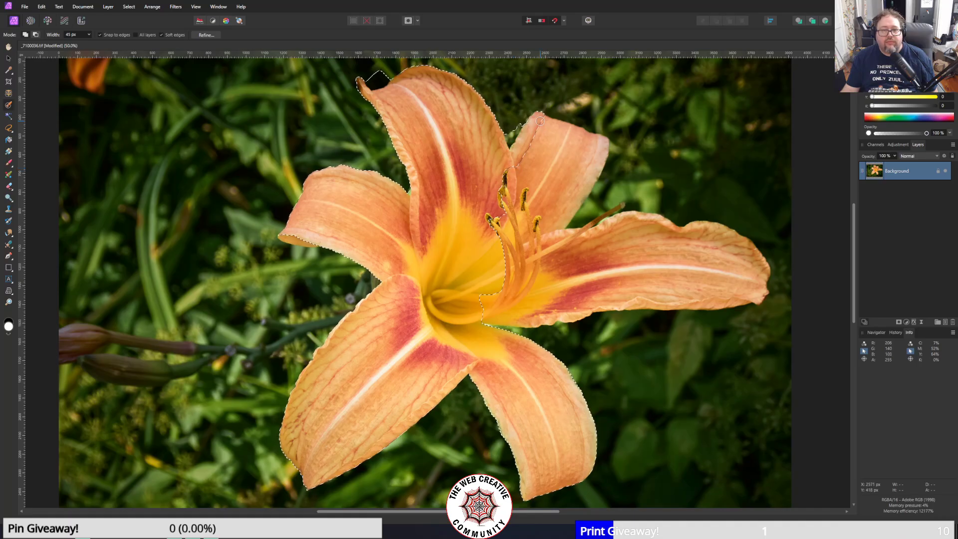
mouse_move(573, 146)
mouse_down()
mouse_move(602, 165)
mouse_move(569, 214)
mouse_move(577, 265)
mouse_move(706, 257)
mouse_move(693, 252)
mouse_move(609, 272)
mouse_move(724, 279)
mouse_move(594, 290)
mouse_up()
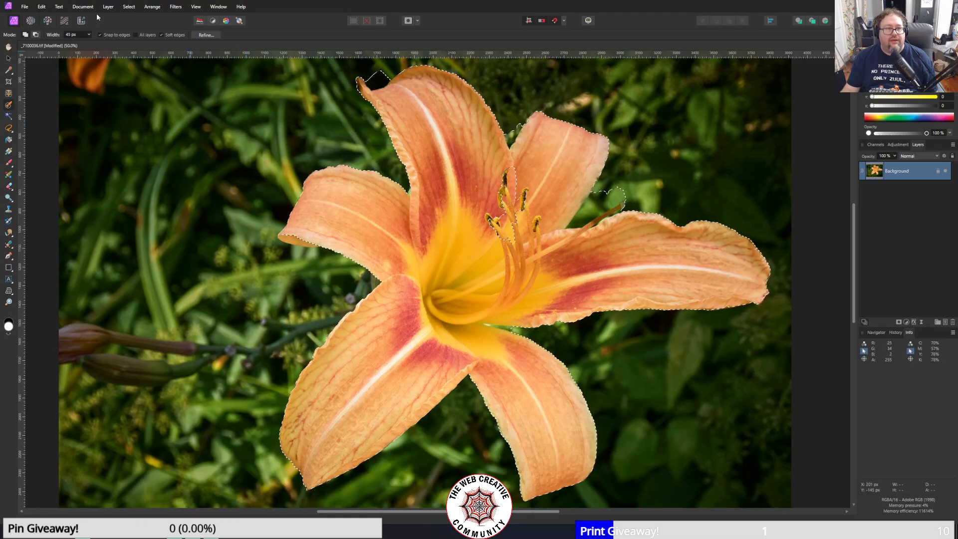
- Invert the pixel selection to cover everything outside the lily, and duplicate the Background layer
click(129, 6)
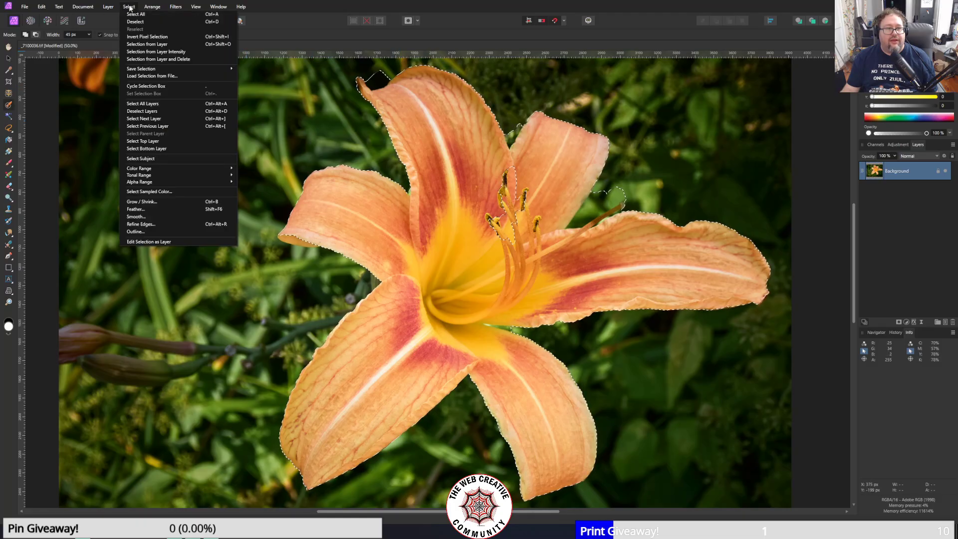
click(149, 37)
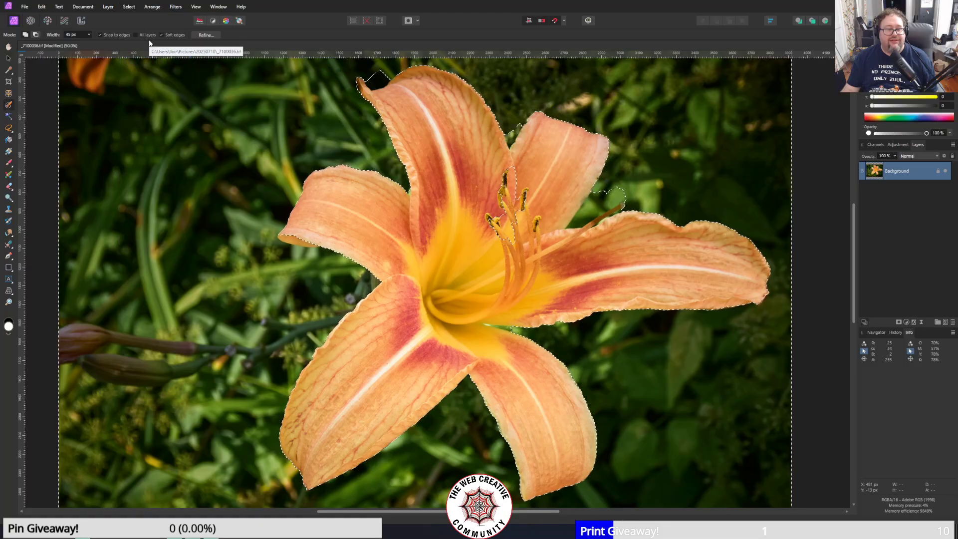
right_click(895, 176)
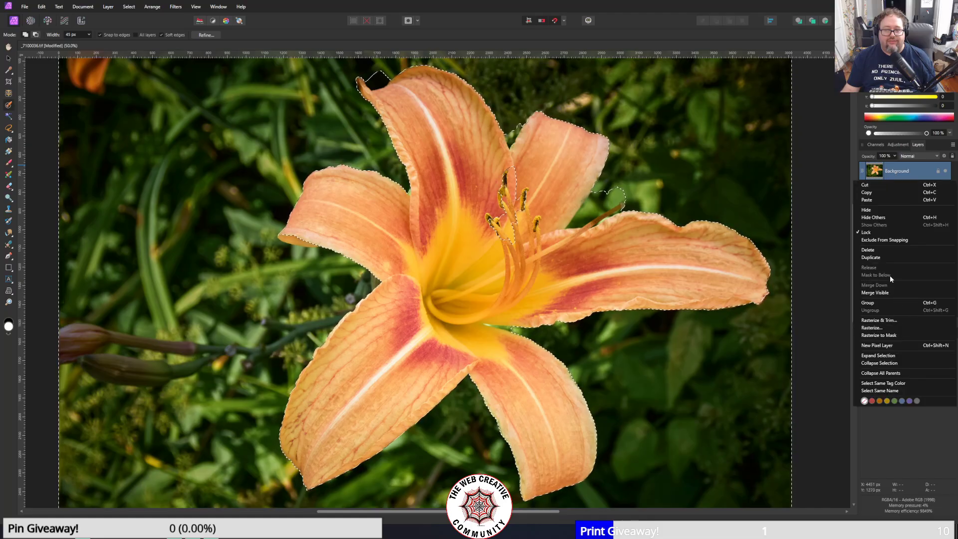
click(881, 257)
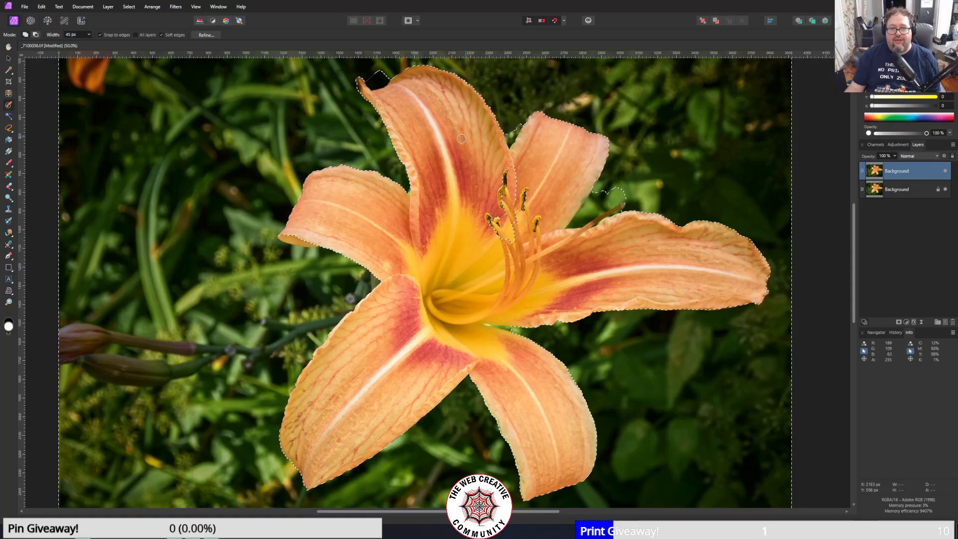
- Turn the surroundings of the lily black and white using the Max Black preset of the Black & White adjustment
click(91, 6)
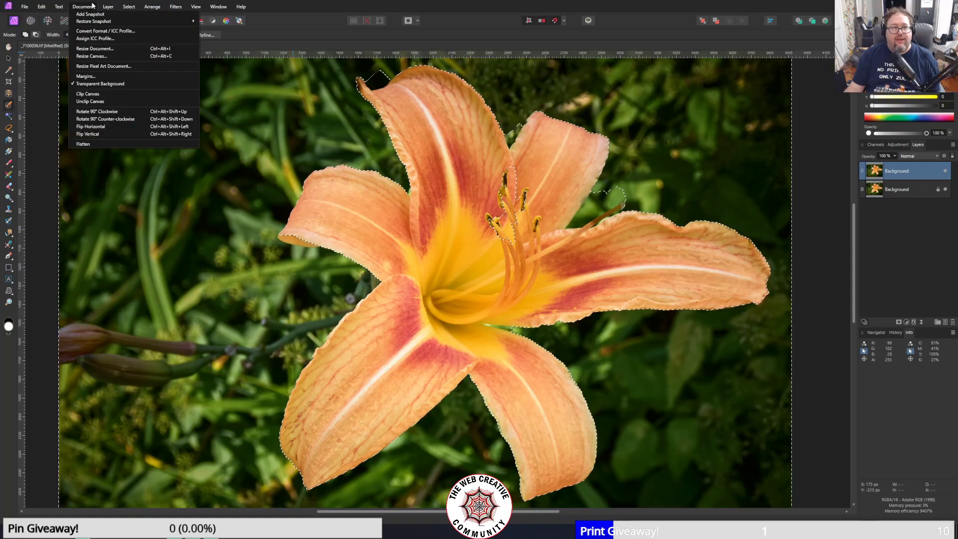
mouse_move(123, 7)
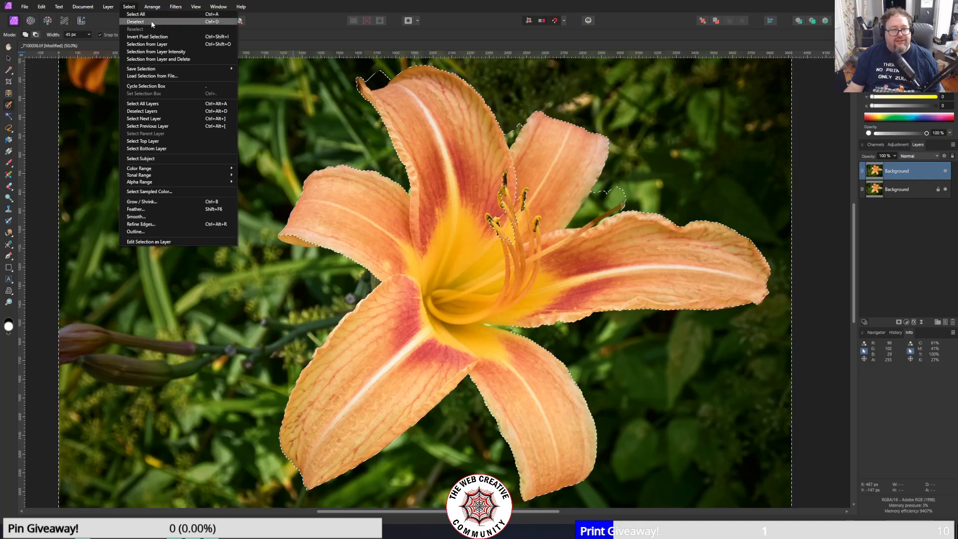
mouse_move(201, 169)
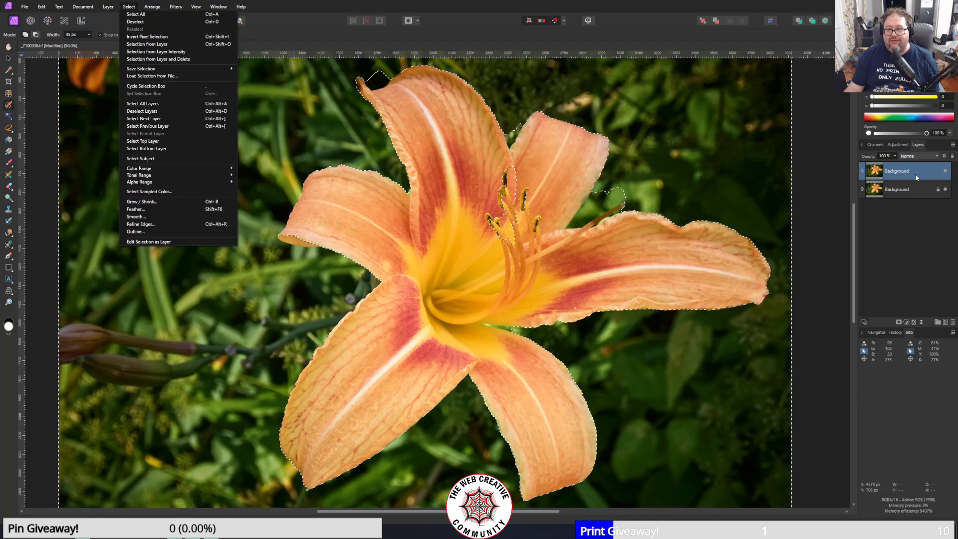
click(900, 143)
click(898, 144)
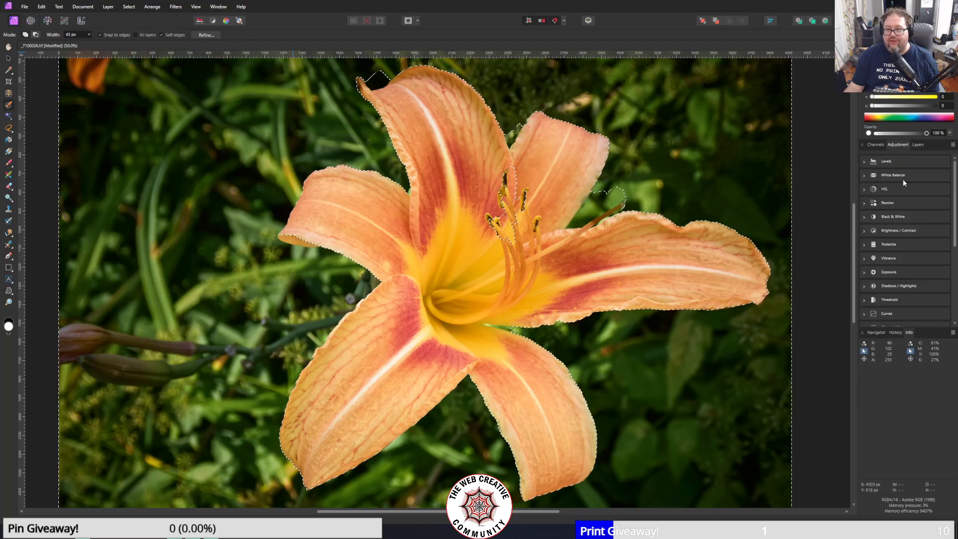
click(865, 218)
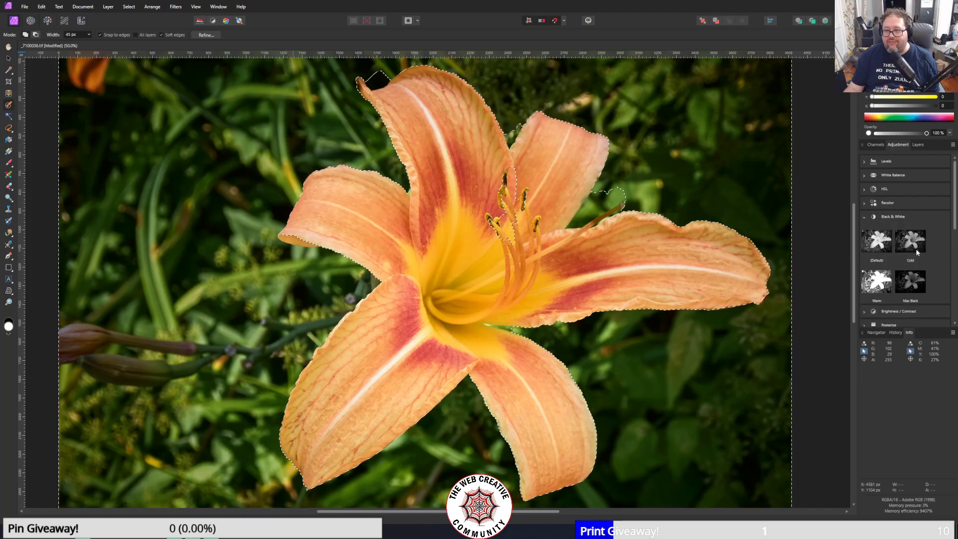
click(920, 282)
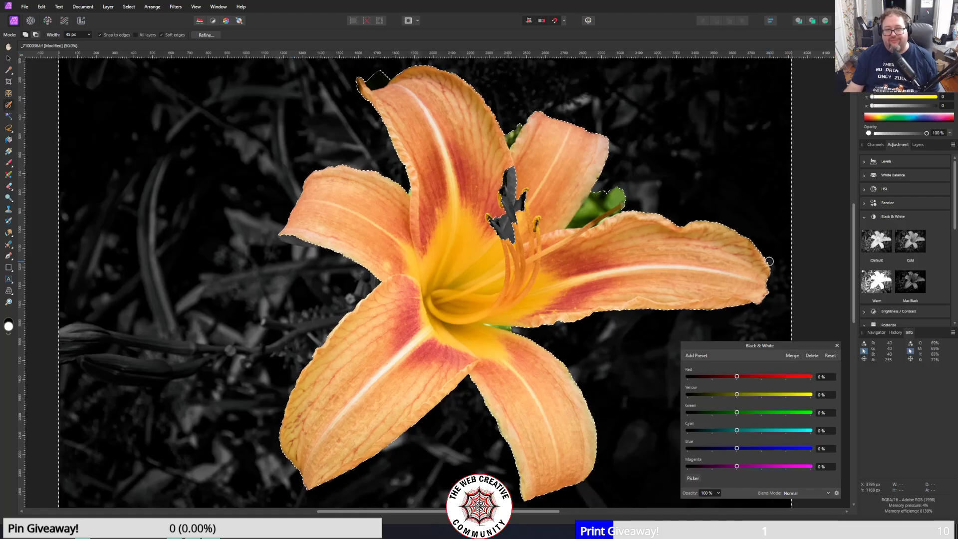
- Undo the black-and-white adjustment, the layer duplication and the selection inversion
click(44, 7)
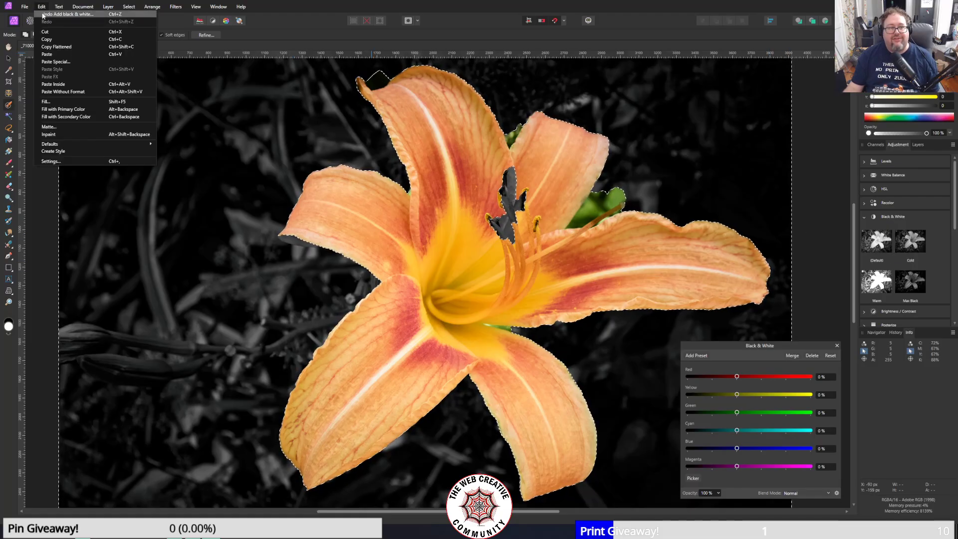
click(43, 15)
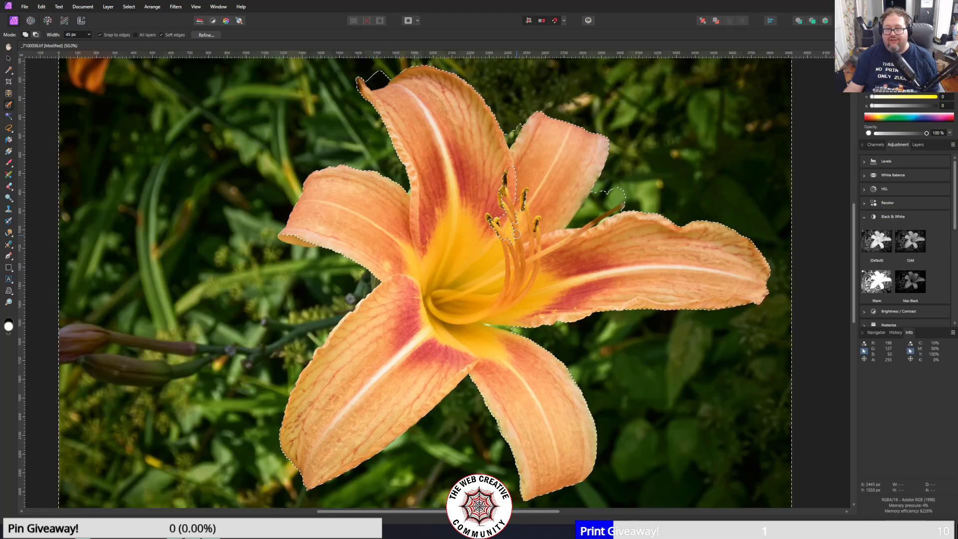
click(917, 144)
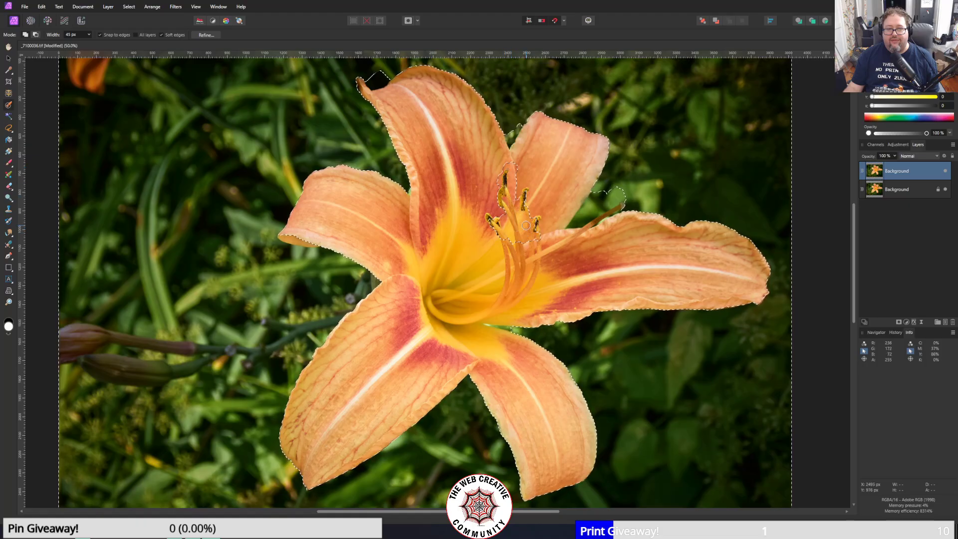
click(43, 8)
click(43, 8)
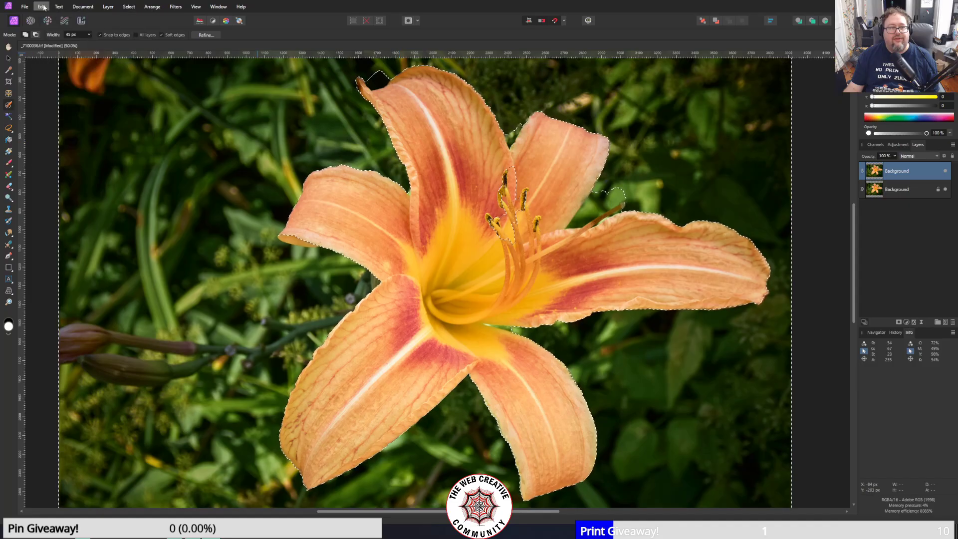
click(43, 7)
click(46, 14)
click(42, 6)
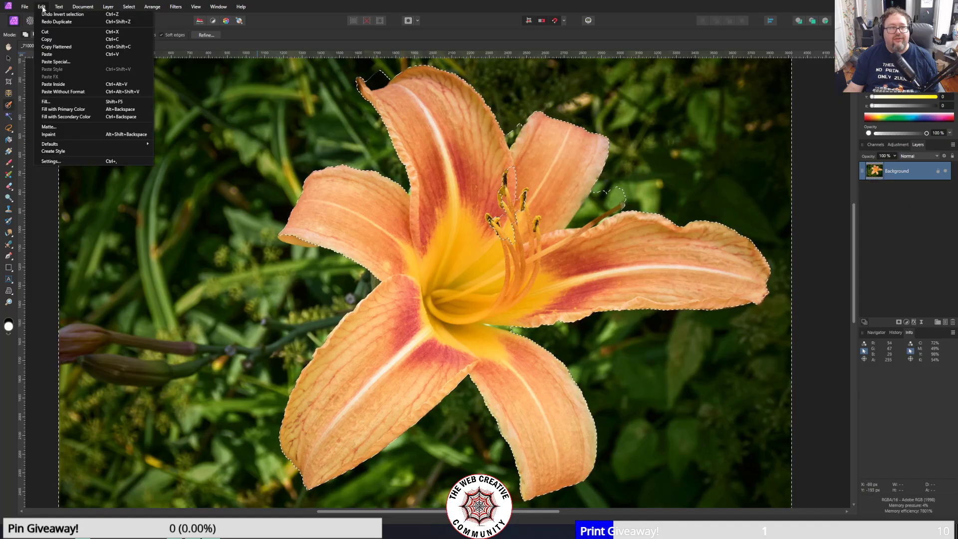
click(48, 15)
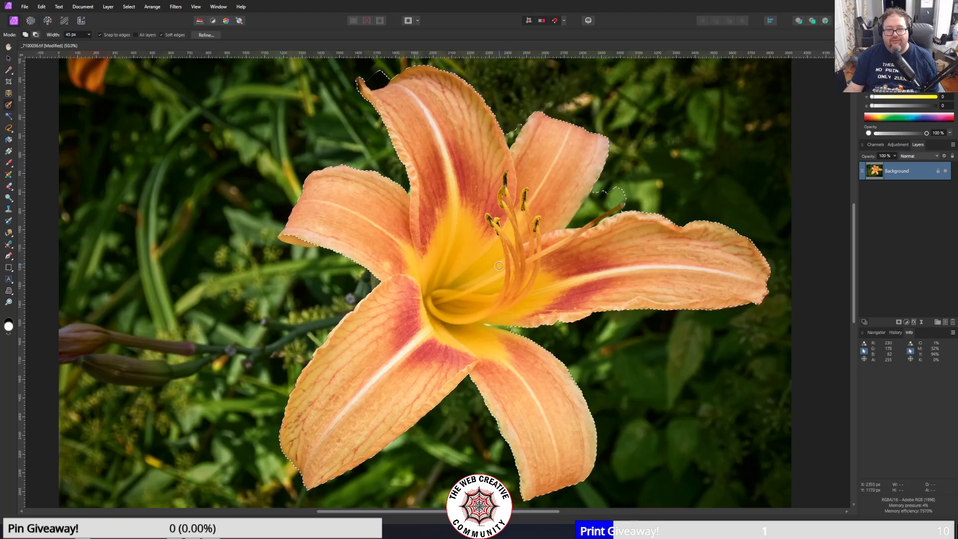
- Duplicate the Background layer while the lily is selected
right_click(900, 172)
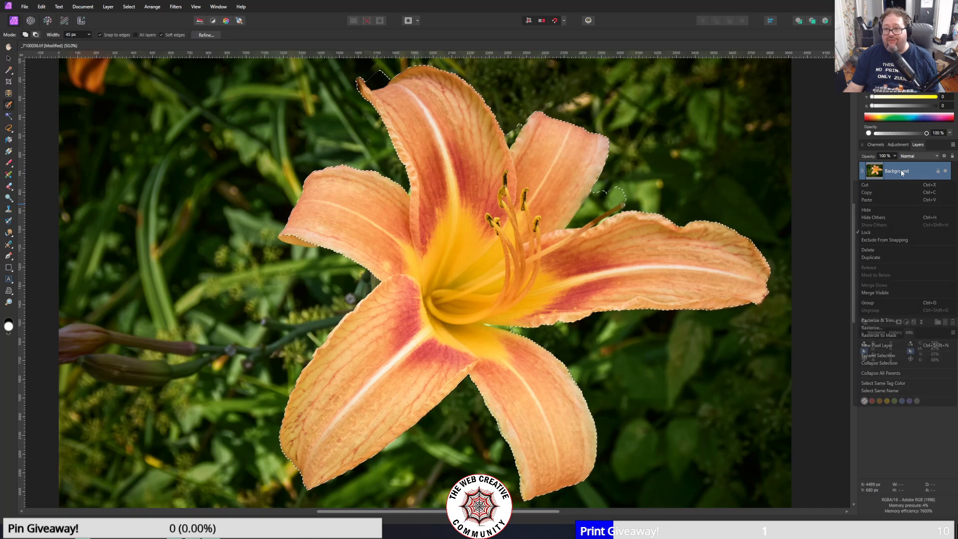
click(878, 257)
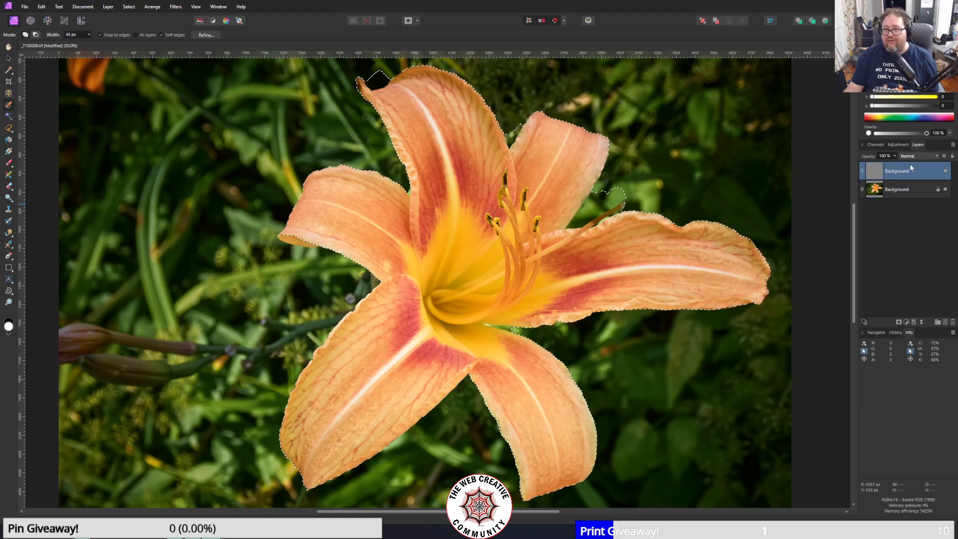
- Try the Max Black black-and-white preset on the selected lily, and undo it
click(899, 147)
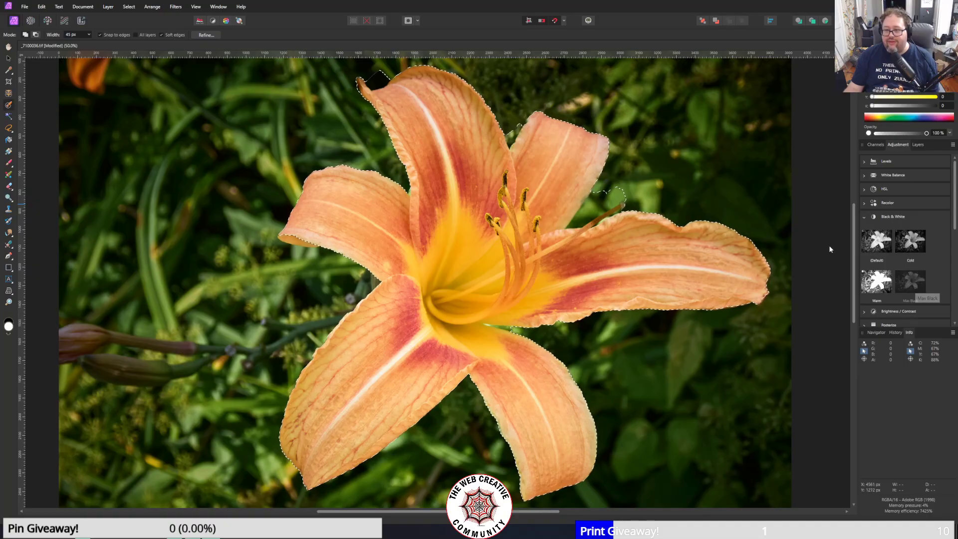
click(910, 281)
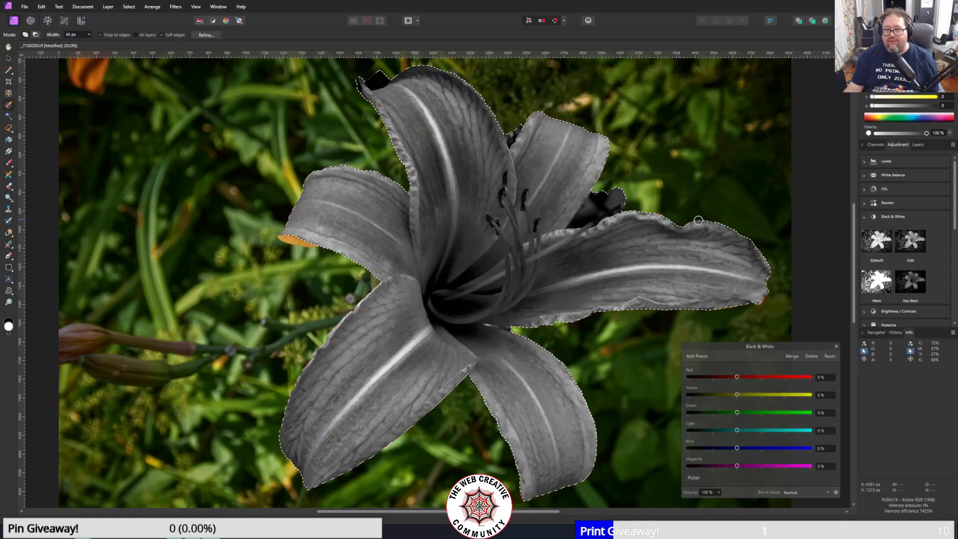
click(41, 6)
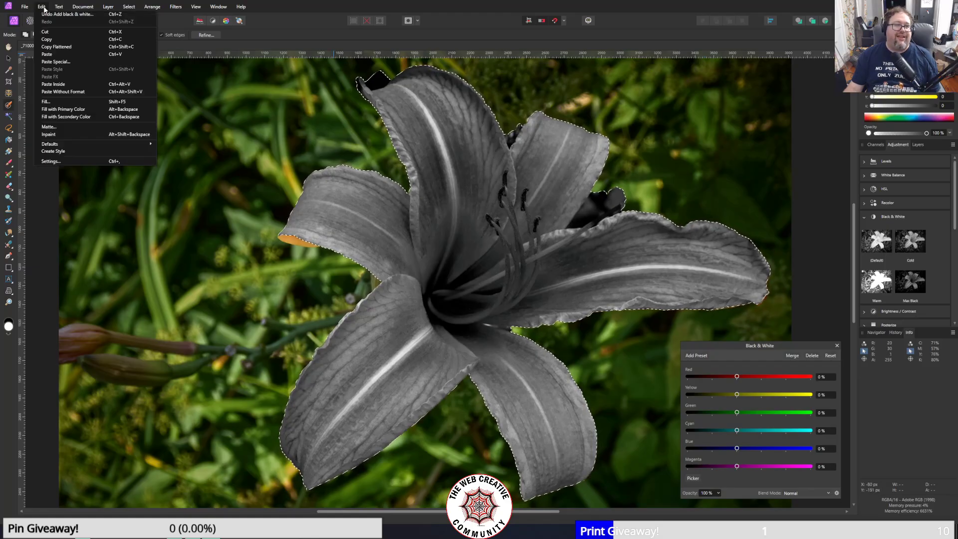
click(47, 15)
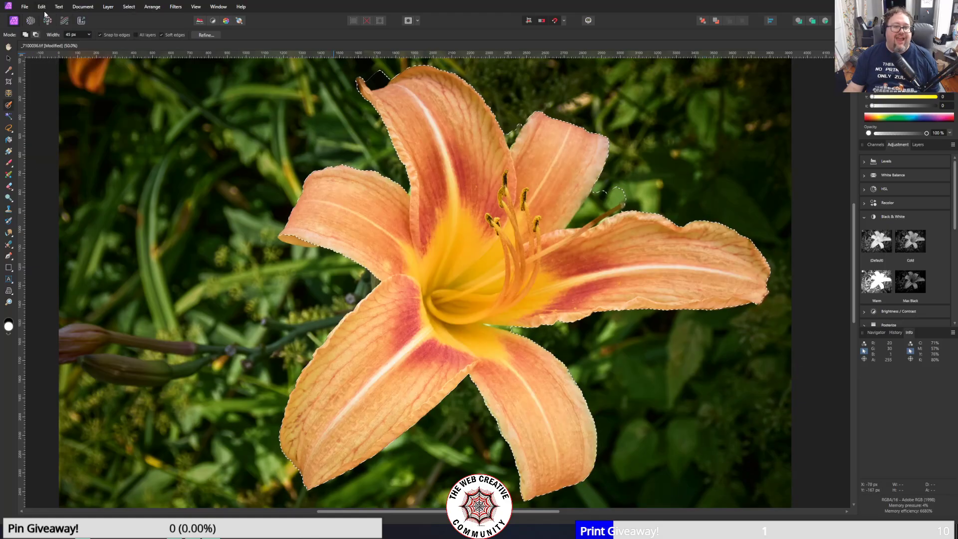
- Invert the pixel selection and apply the Max Black black-and-white preset to everything outside the lily
click(108, 7)
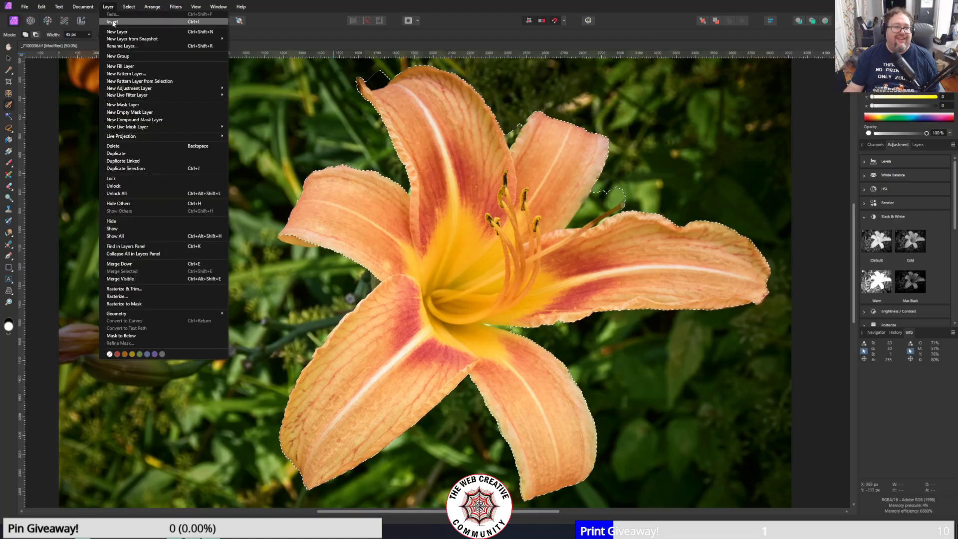
mouse_move(93, 8)
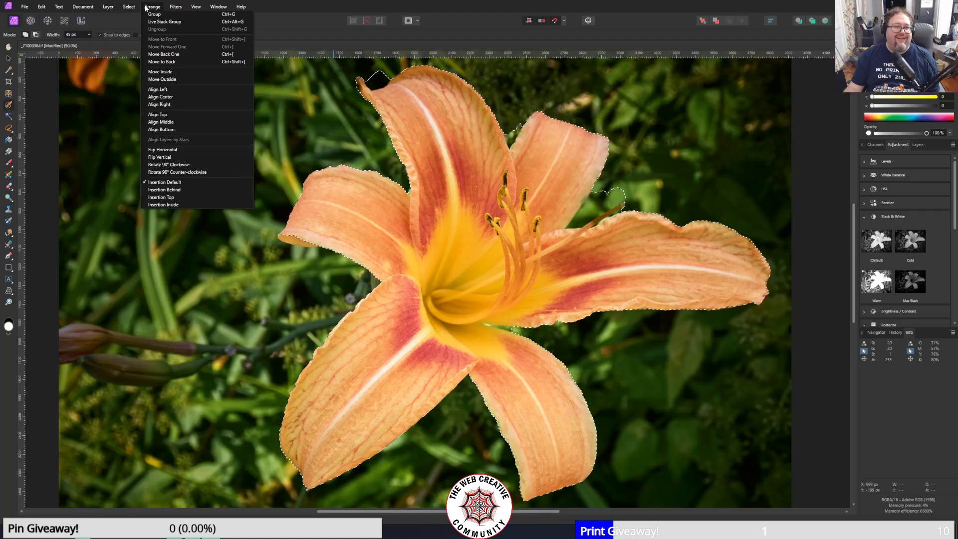
click(146, 39)
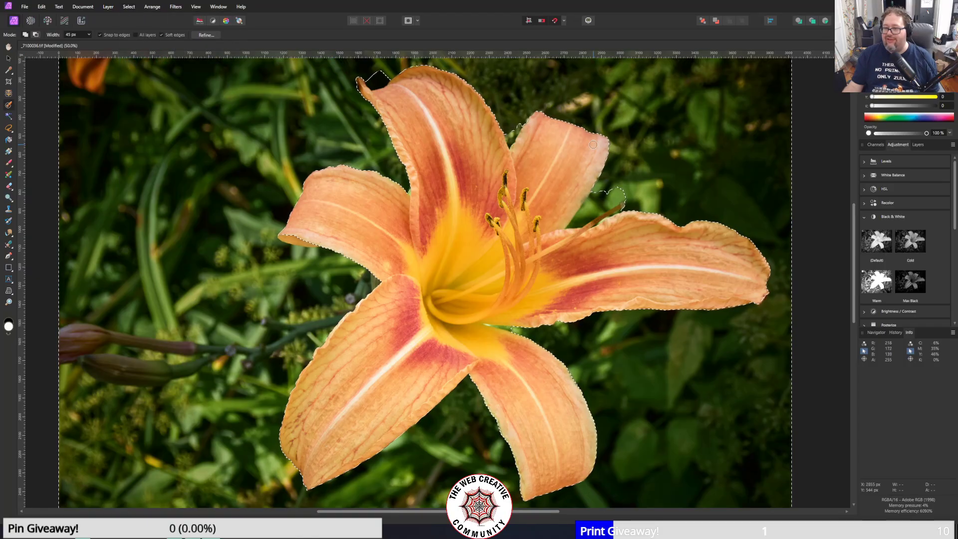
click(909, 288)
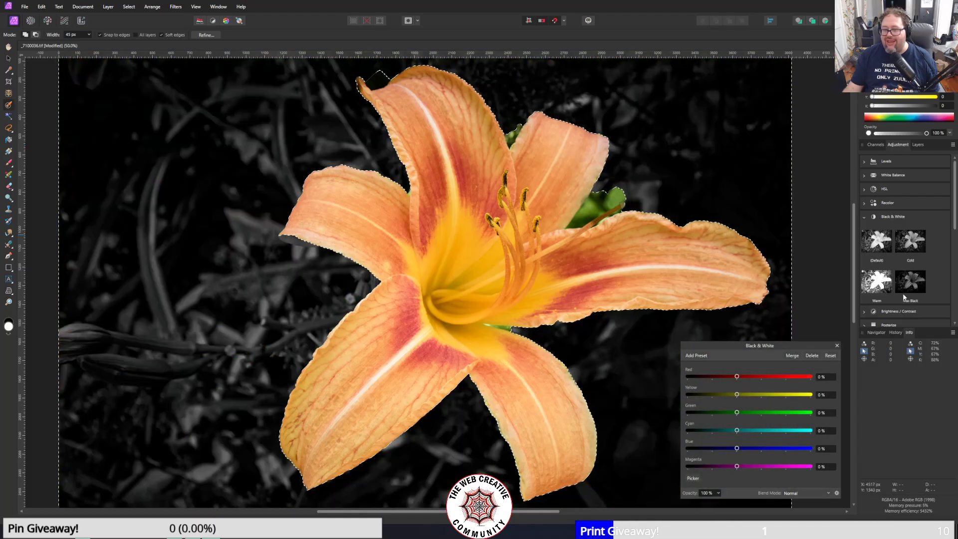
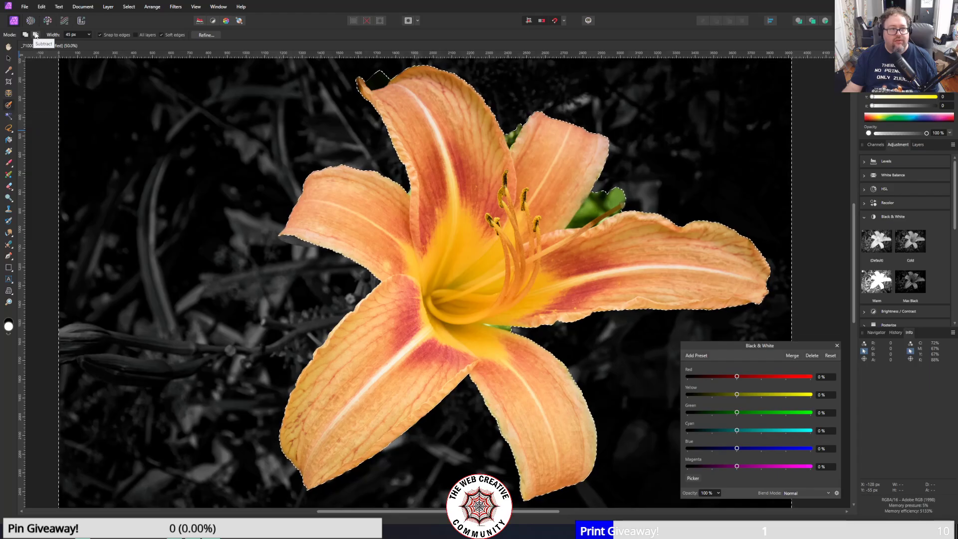
- Set the Selection Brush to Subtract mode and invert the pixel selection back to the lily
click(35, 35)
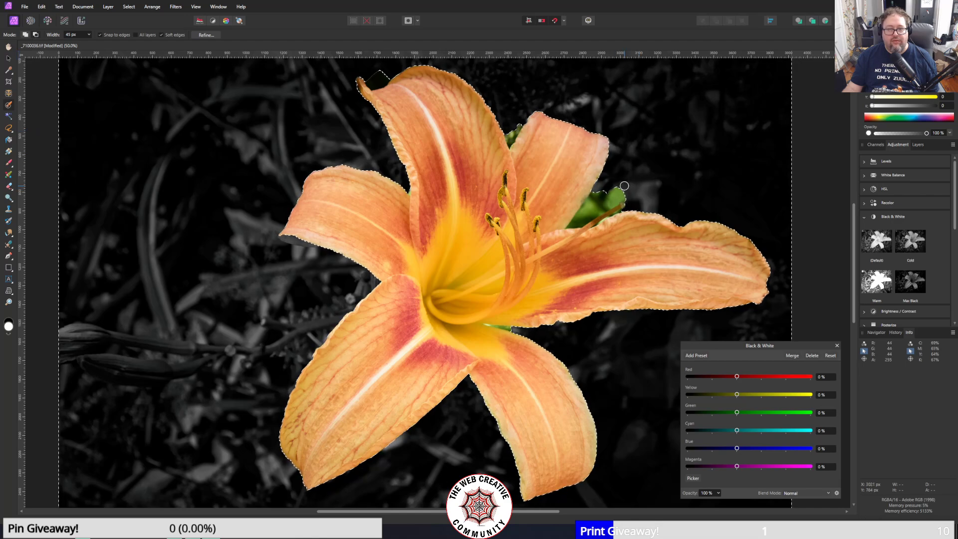
click(42, 6)
mouse_move(129, 6)
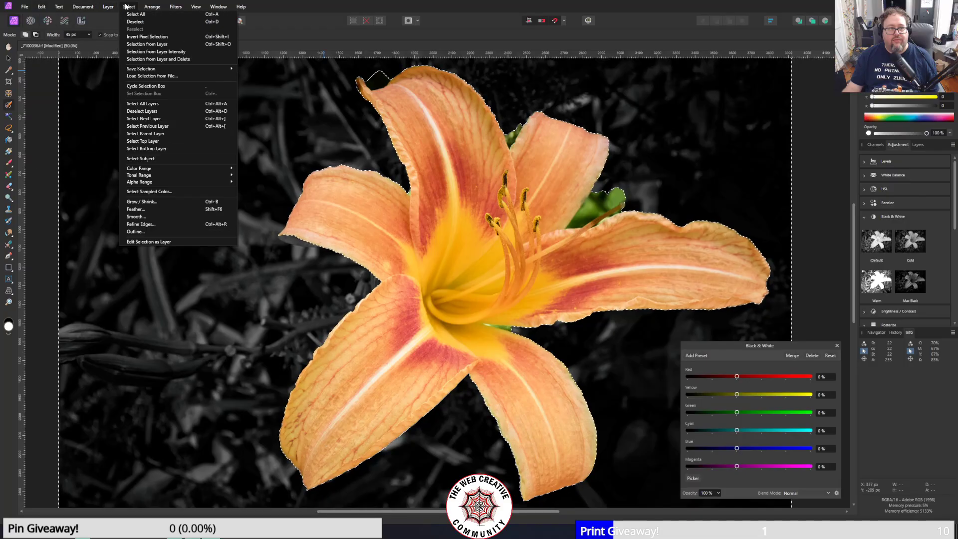
click(149, 37)
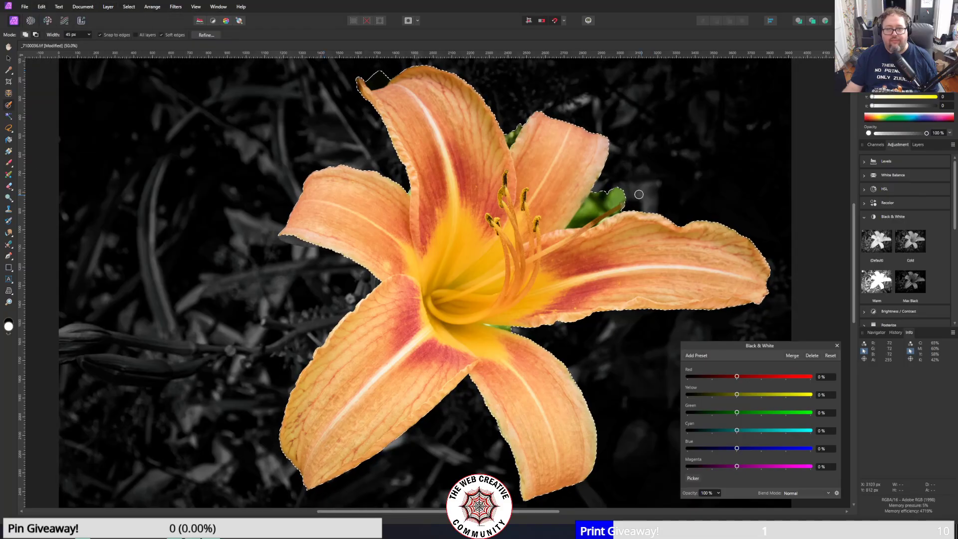
- Invert the pixel selection to the area outside the lily and apply the Max Black black-and-white preset to it
click(837, 346)
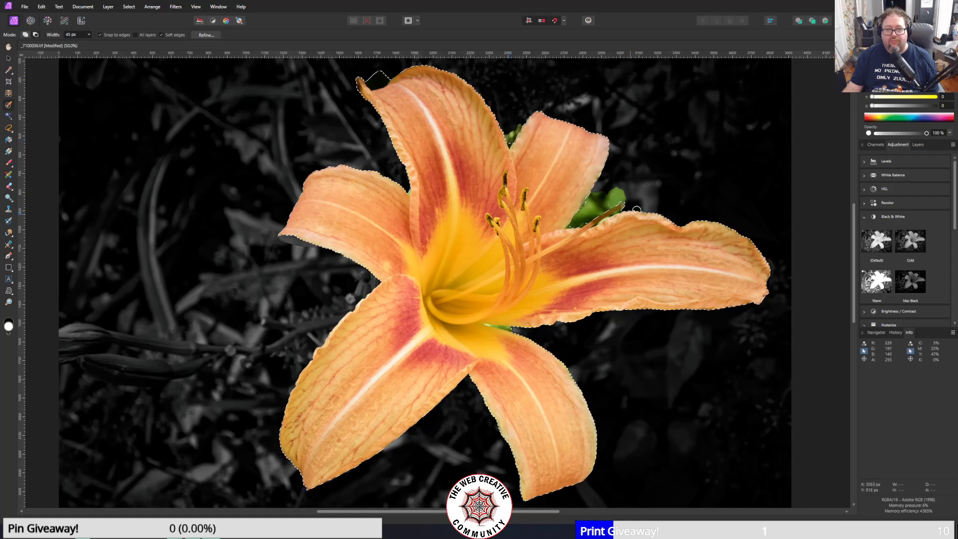
click(128, 7)
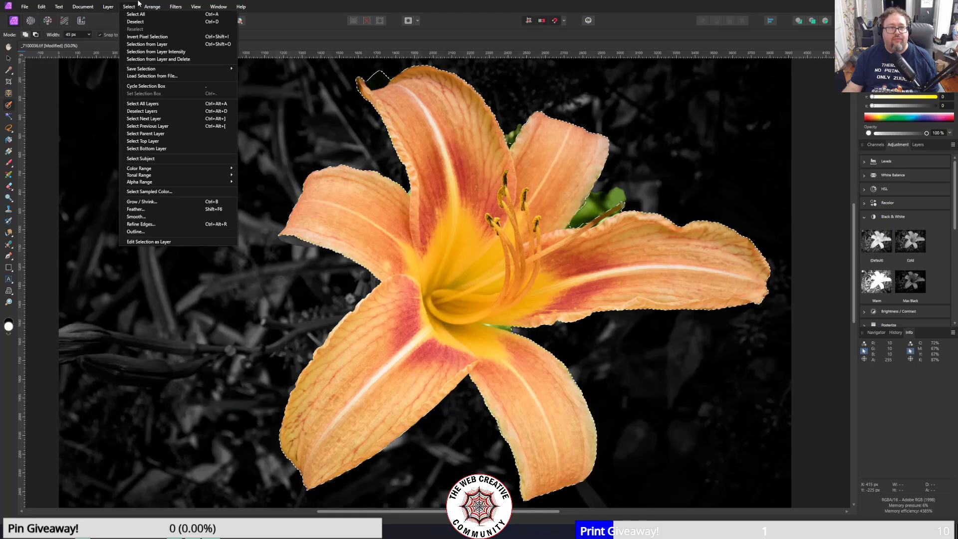
click(137, 40)
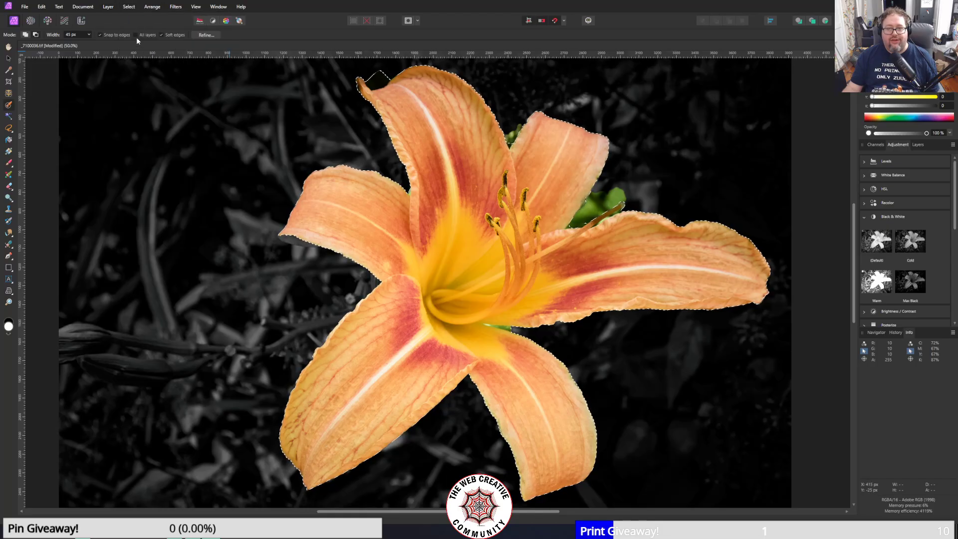
click(918, 288)
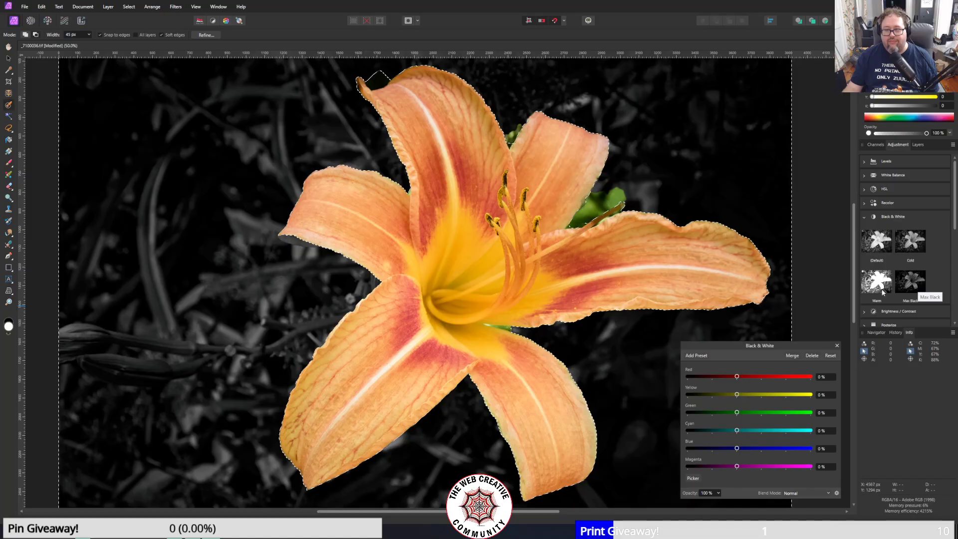
click(836, 346)
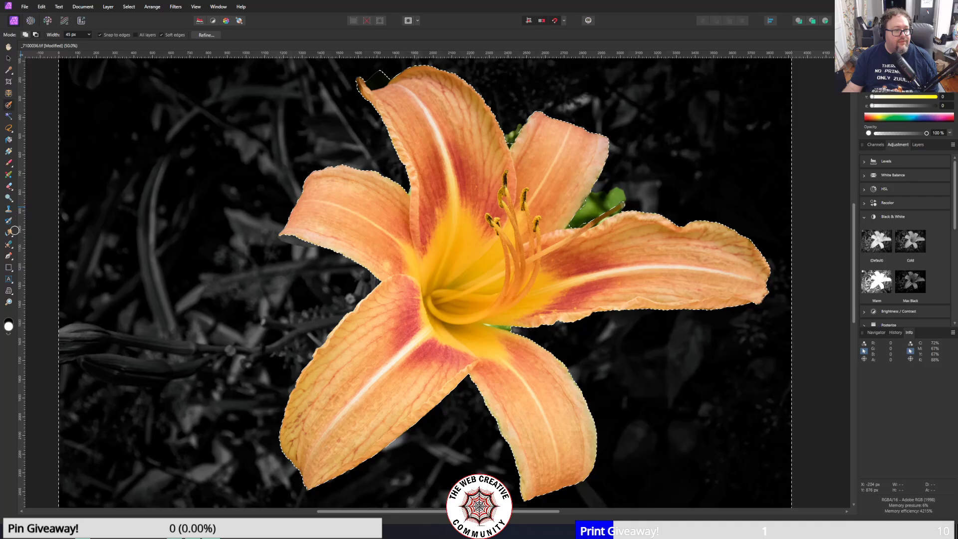
- Try erasing over the green leaf beside the lily's upper-right petal with the Erase Brush, and undo the stroke
click(8, 170)
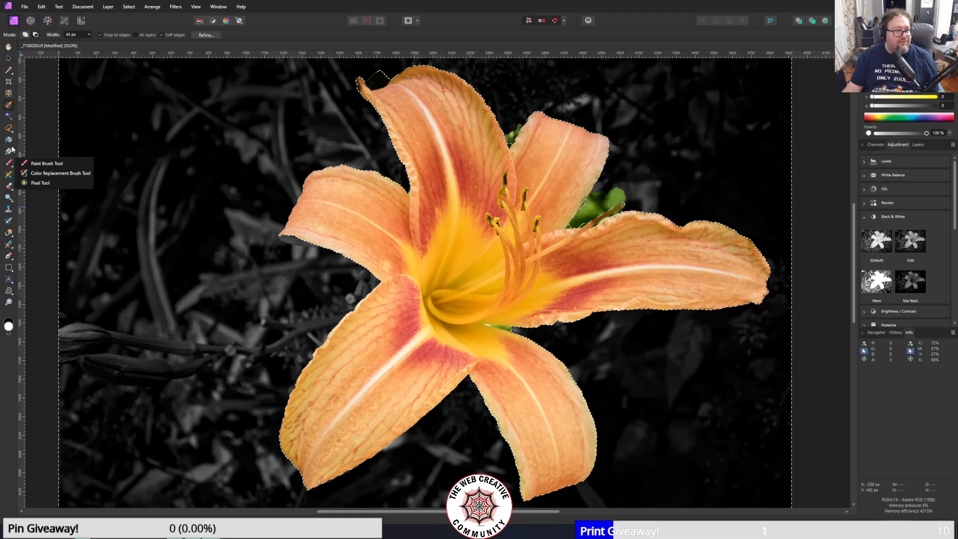
click(8, 186)
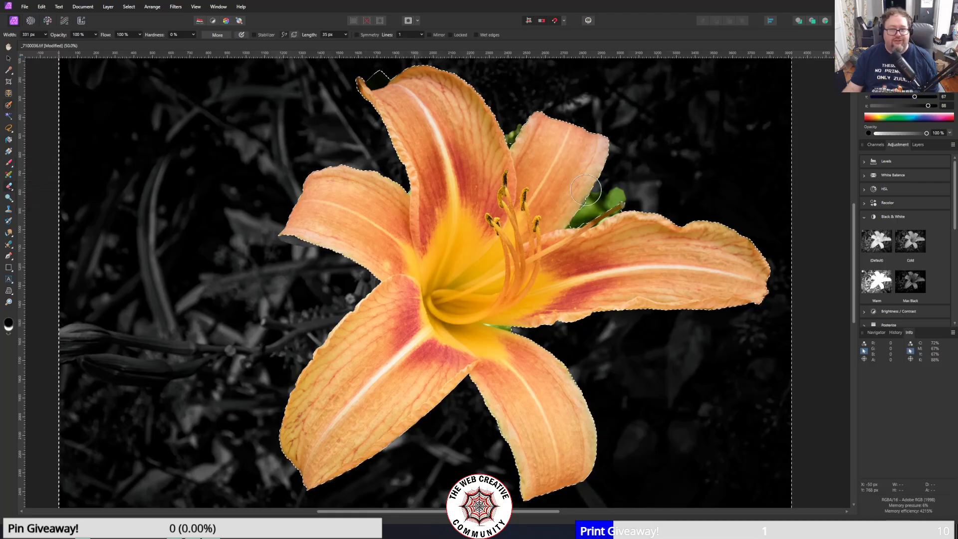
drag(586, 190, 625, 191)
key(ctrl+z)
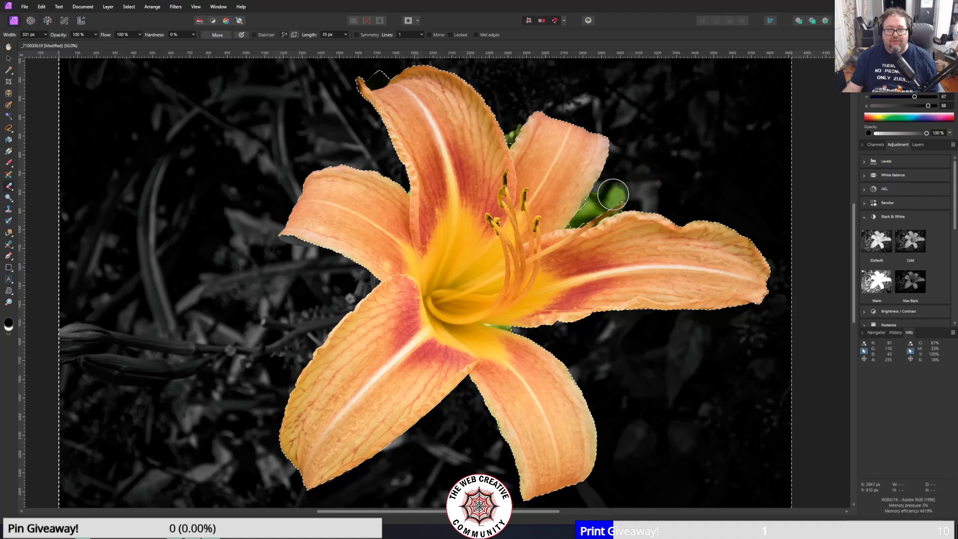
- Try erasing around the green leaf with the foreground and background colors swapped, and undo the strokes
click(9, 337)
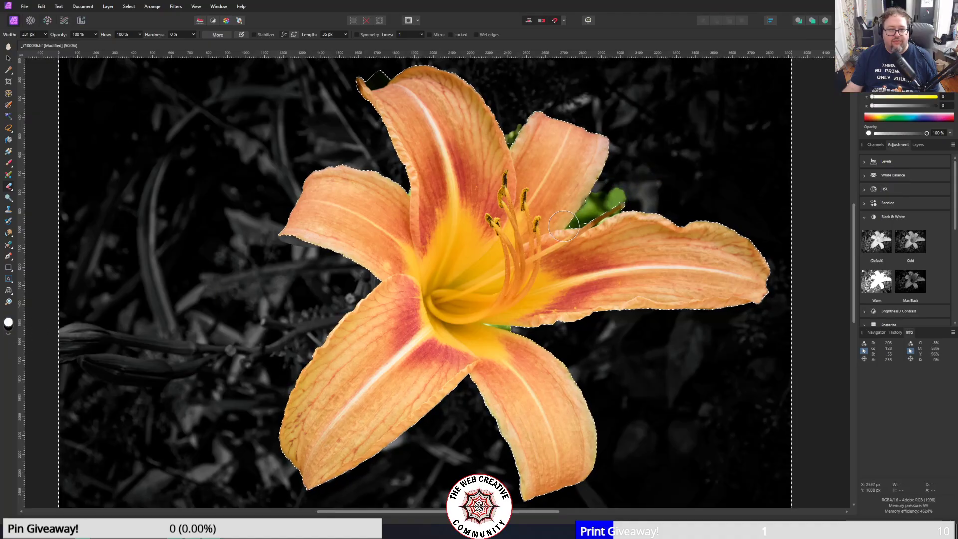
drag(639, 180, 648, 169)
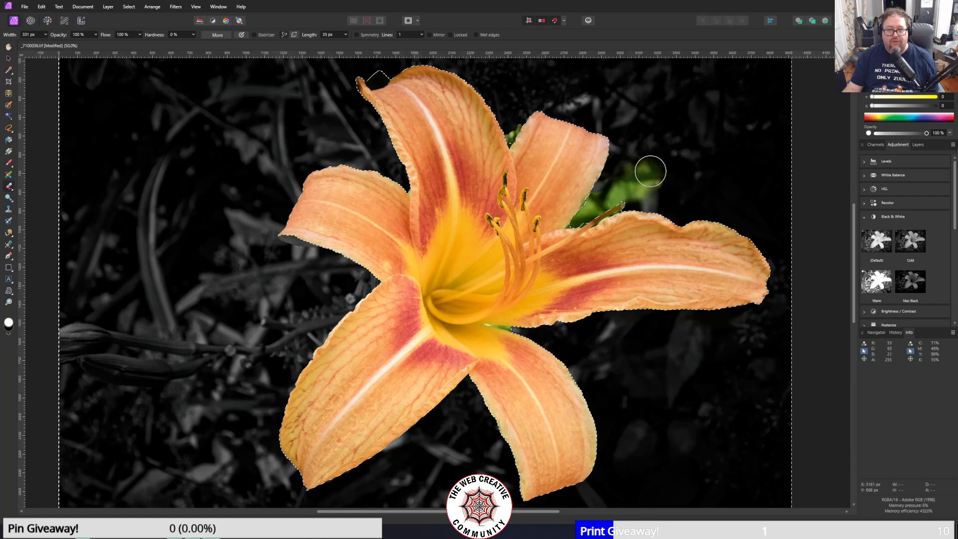
click(9, 334)
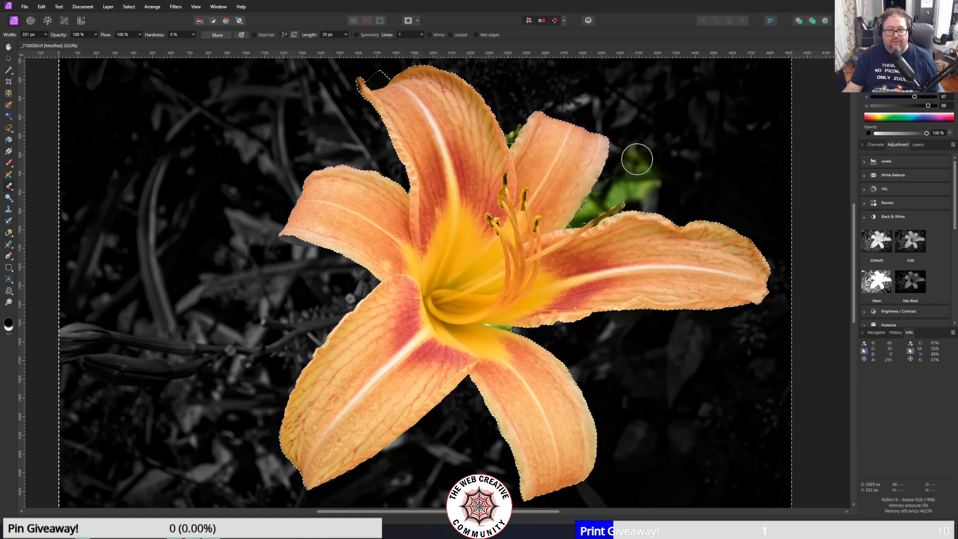
drag(637, 159, 663, 181)
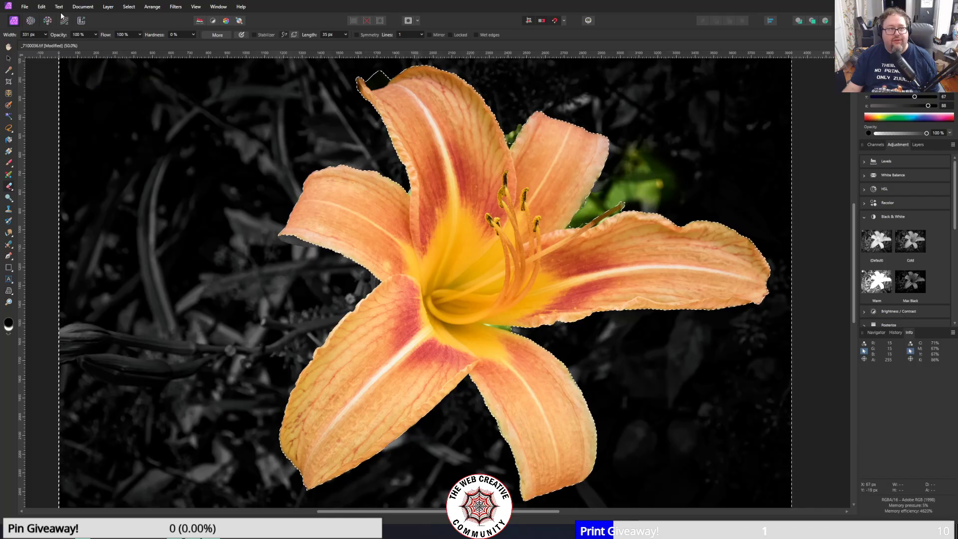
click(42, 6)
click(44, 14)
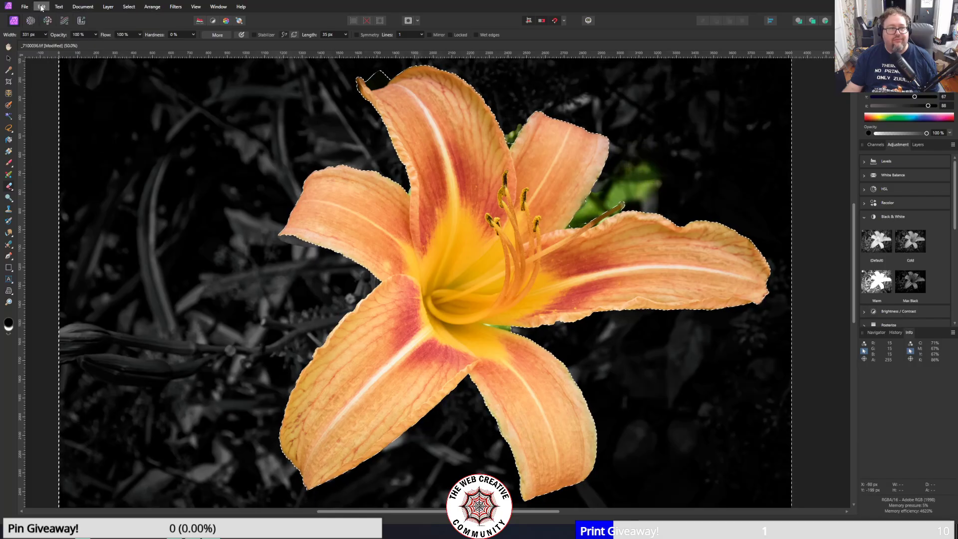
click(42, 7)
click(44, 14)
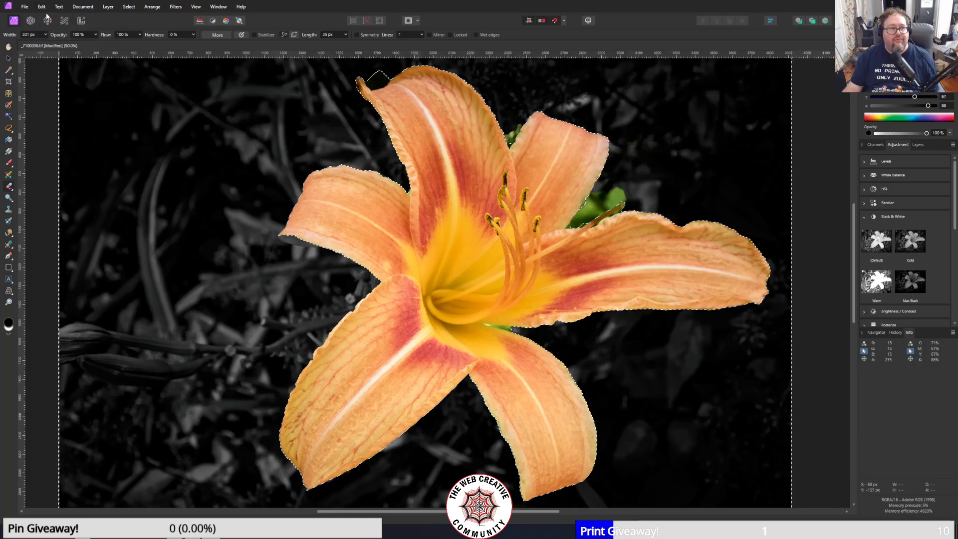
- Paint white with the Paint Brush Tool over the green leaf between the two right petals to make it black-and-white
right_click(9, 162)
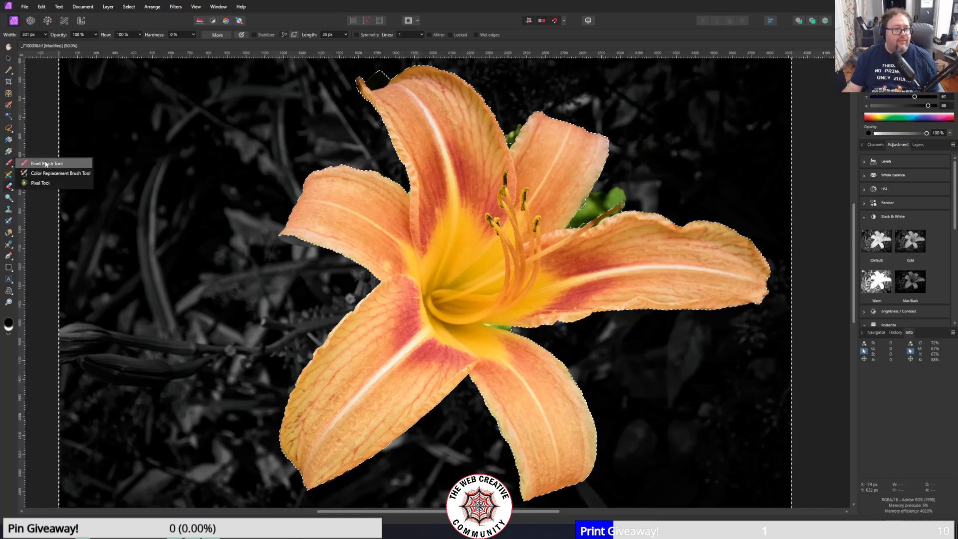
click(45, 164)
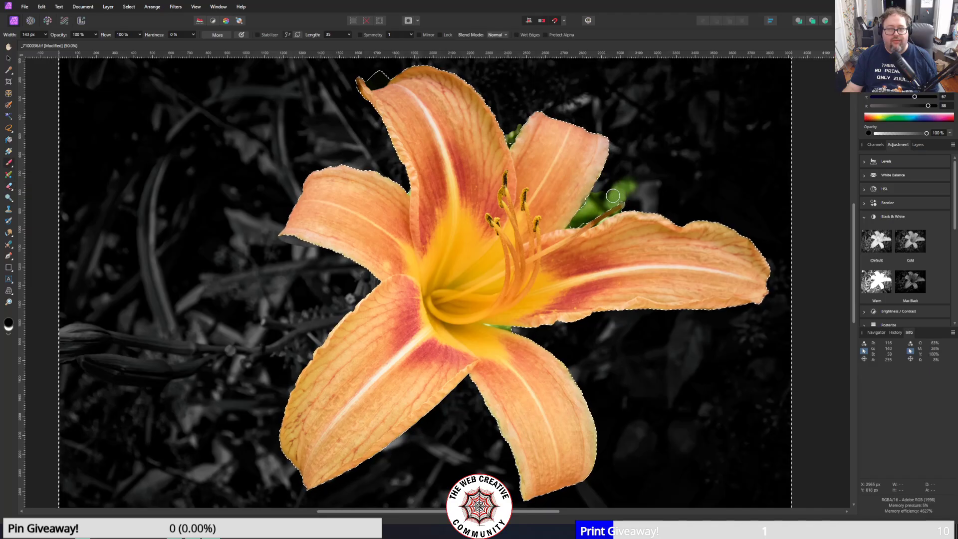
click(9, 334)
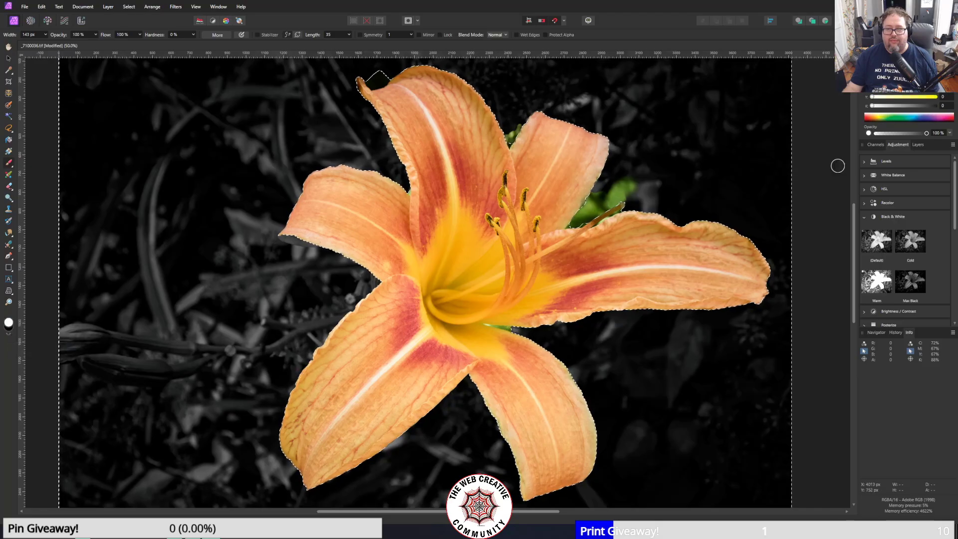
click(917, 144)
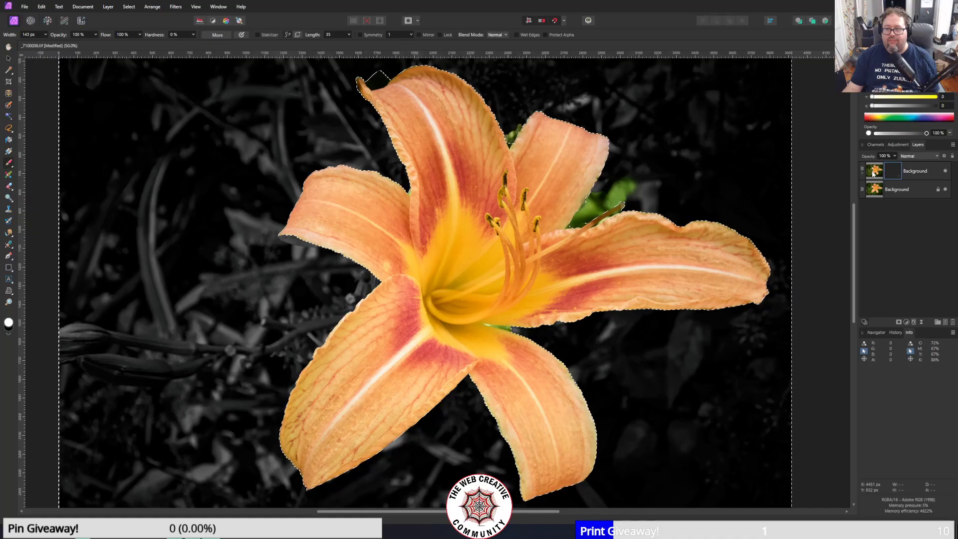
drag(623, 184, 571, 227)
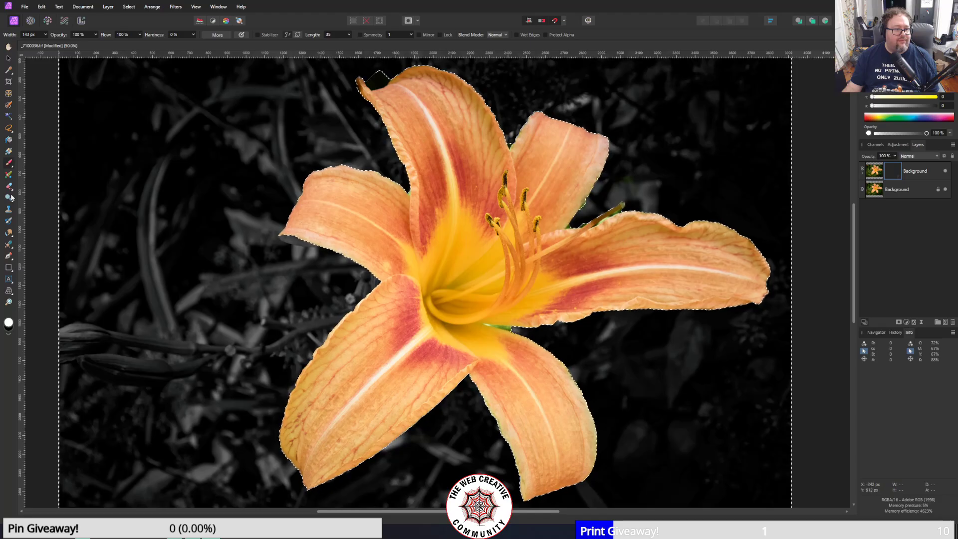
- Try refining the background selection with the Selection Brush in the gap between the right petals, viewed at 150%
click(9, 301)
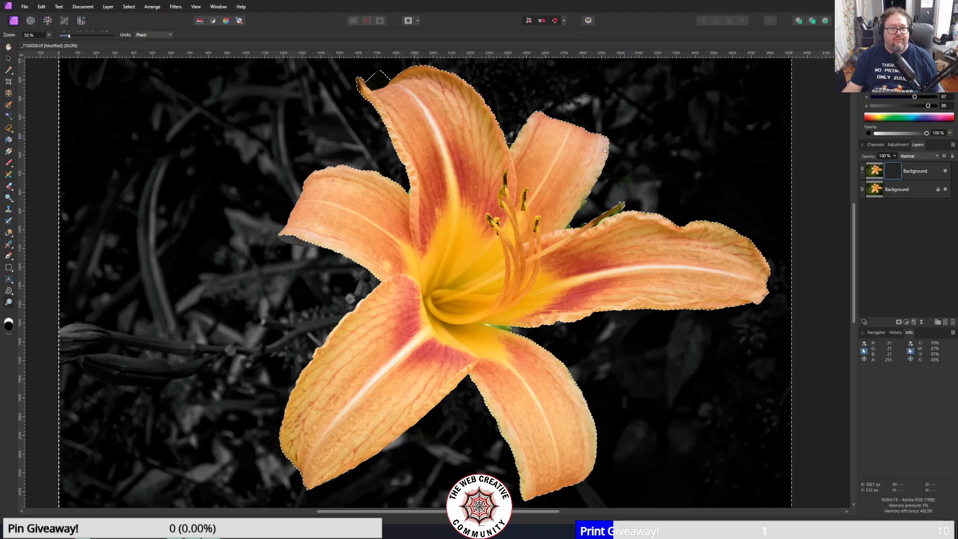
click(595, 207)
click(624, 205)
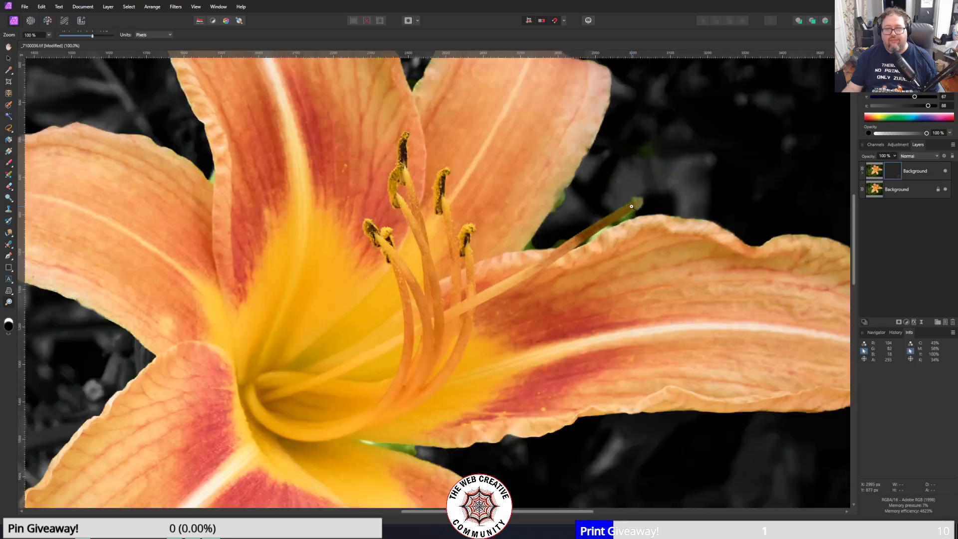
click(653, 200)
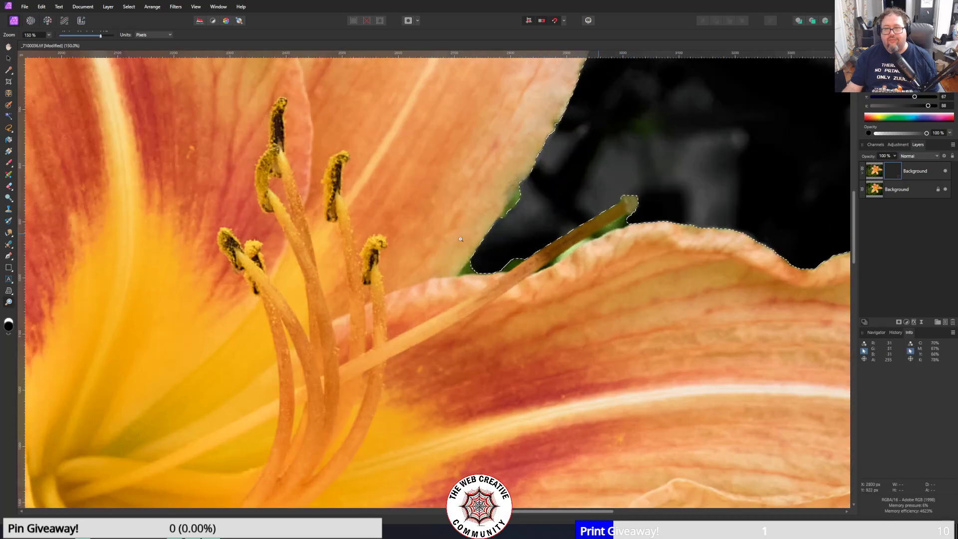
click(9, 162)
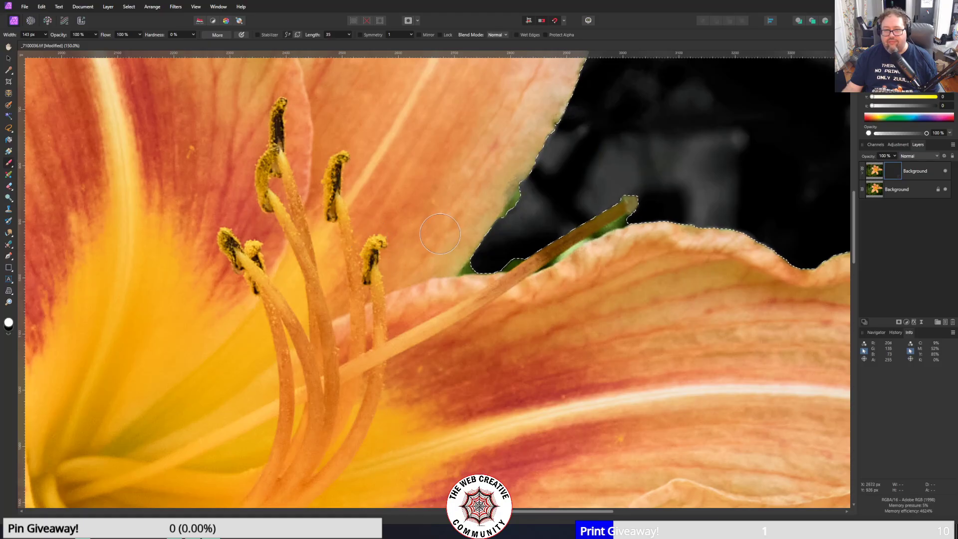
click(8, 105)
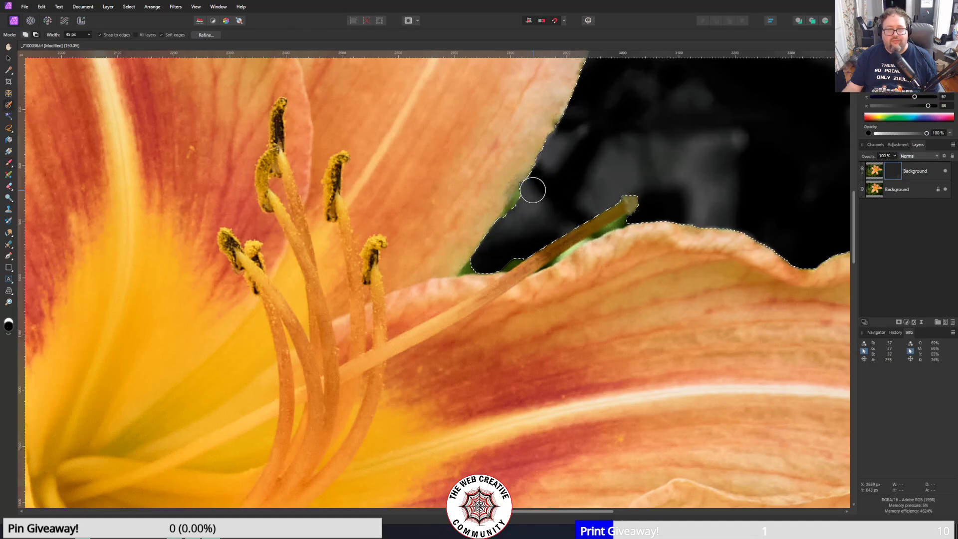
click(533, 190)
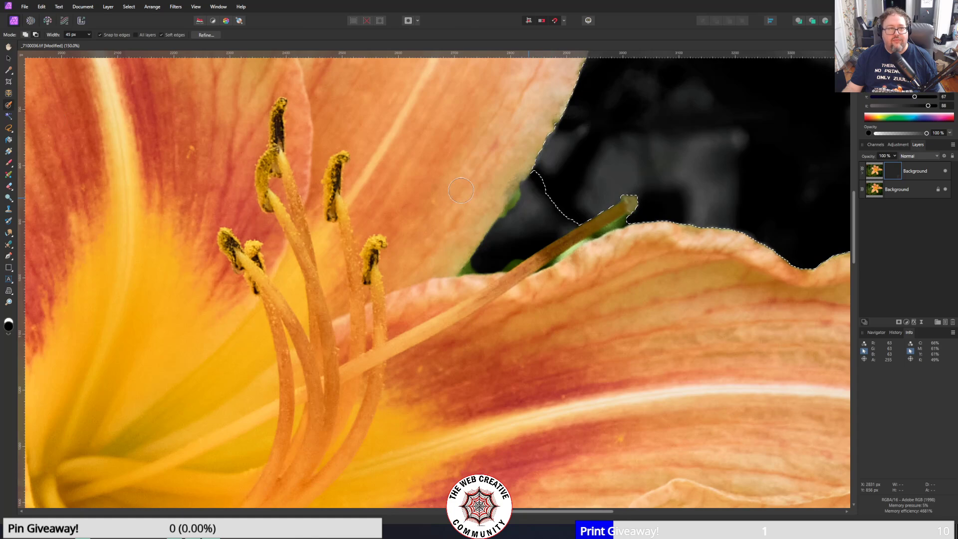
click(35, 34)
click(545, 182)
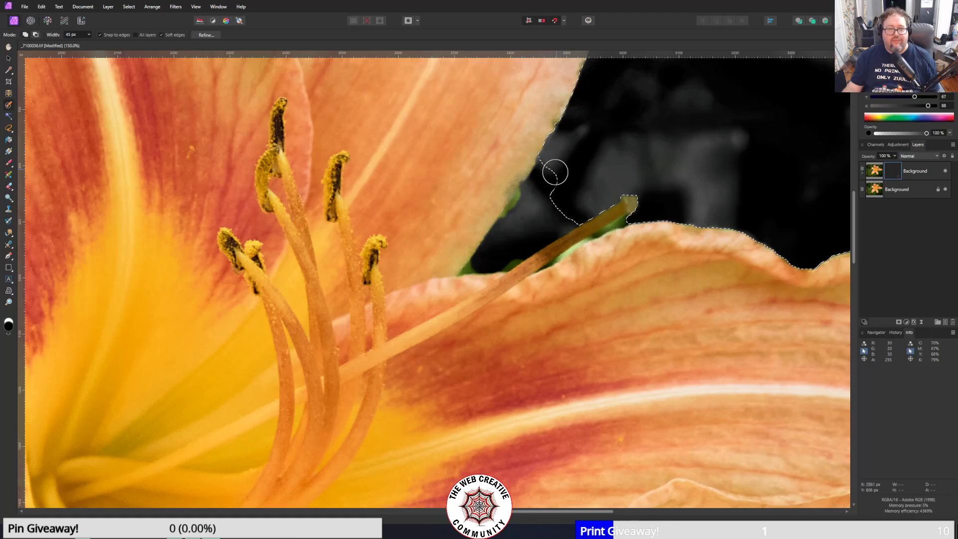
mouse_move(556, 168)
mouse_down()
mouse_move(479, 261)
mouse_move(511, 256)
mouse_up()
drag(516, 253, 510, 254)
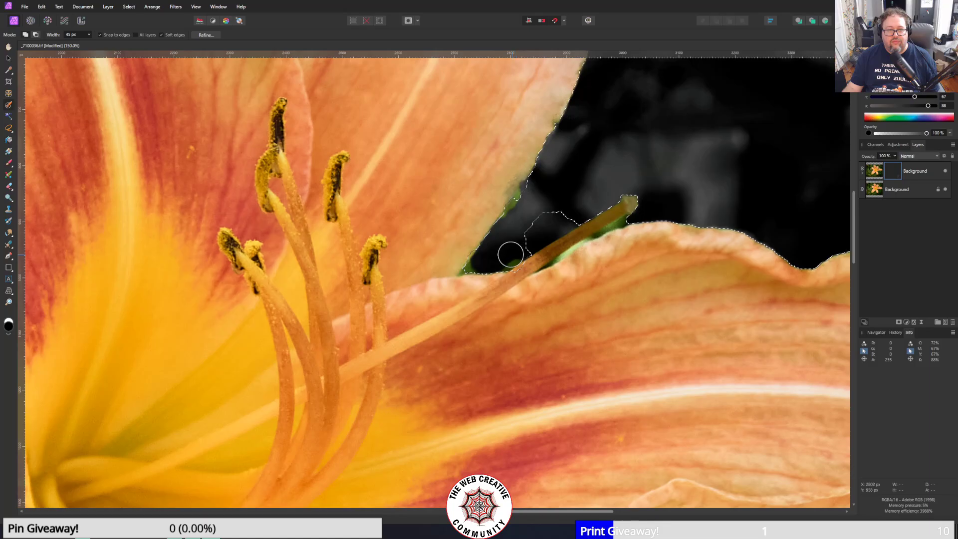
- Undo the Selection Brush strokes made in the gap between the right petals
click(42, 7)
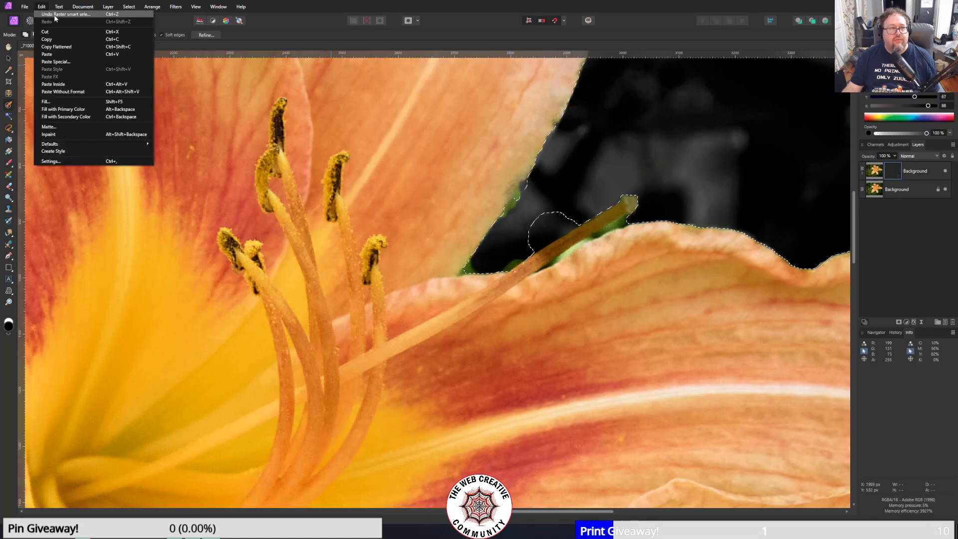
click(53, 15)
click(43, 6)
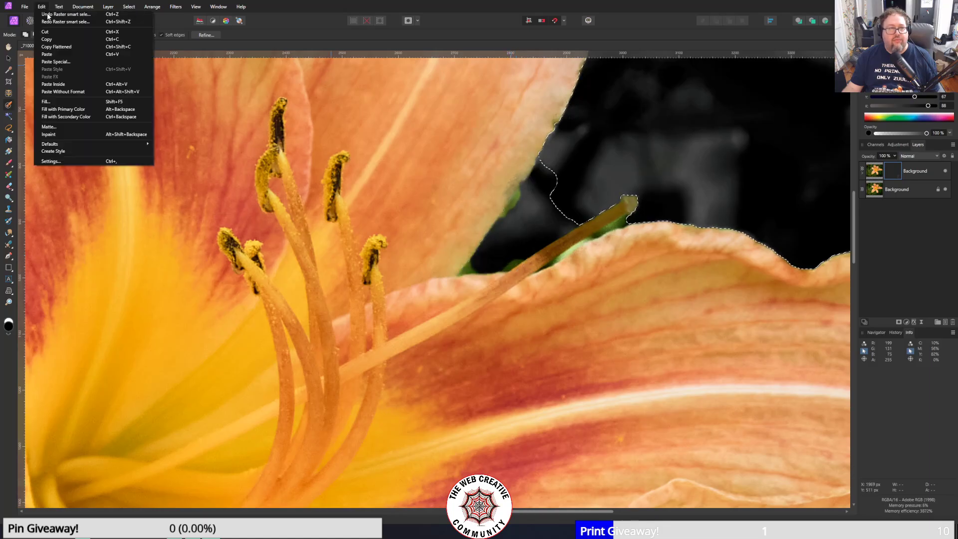
click(50, 14)
click(43, 7)
click(48, 15)
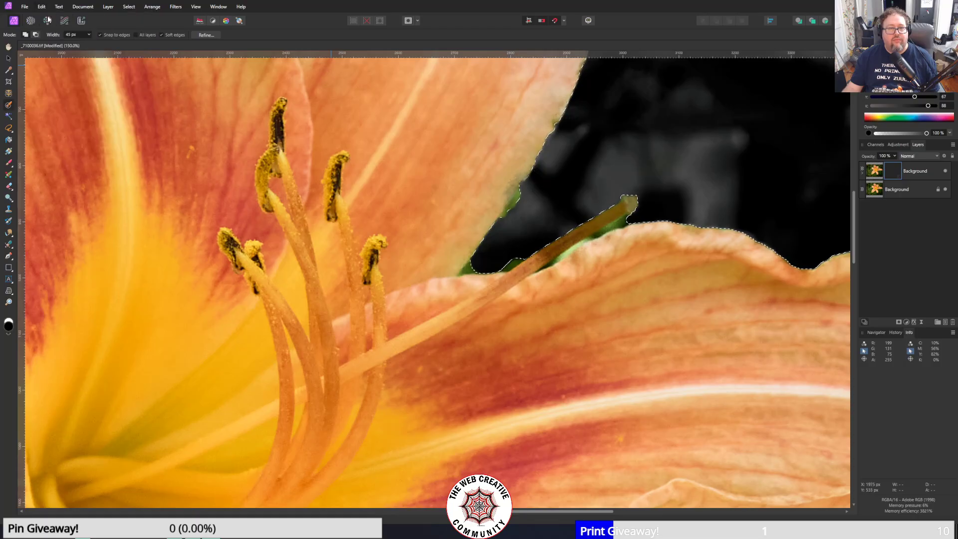
- Try inverting the mask on the upper Background layer, and undo it
click(108, 6)
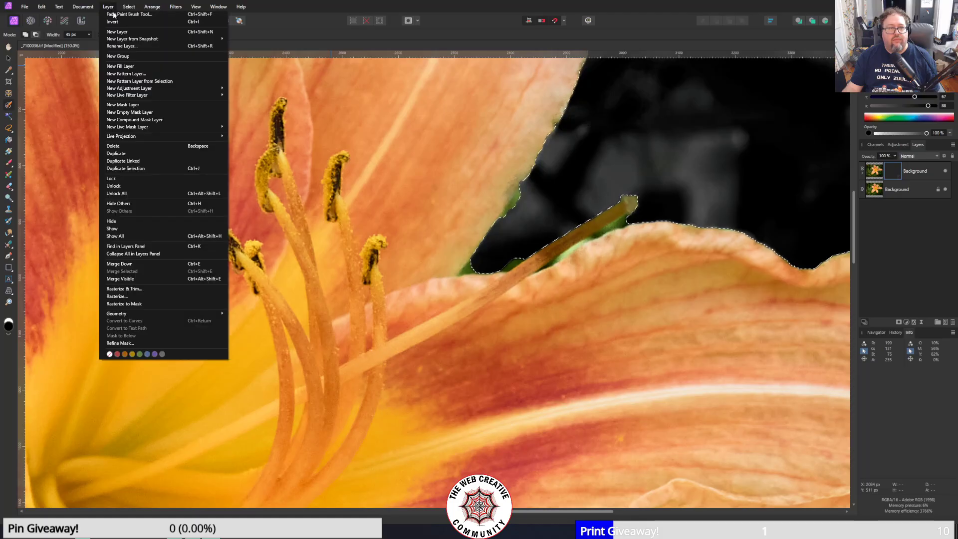
click(116, 23)
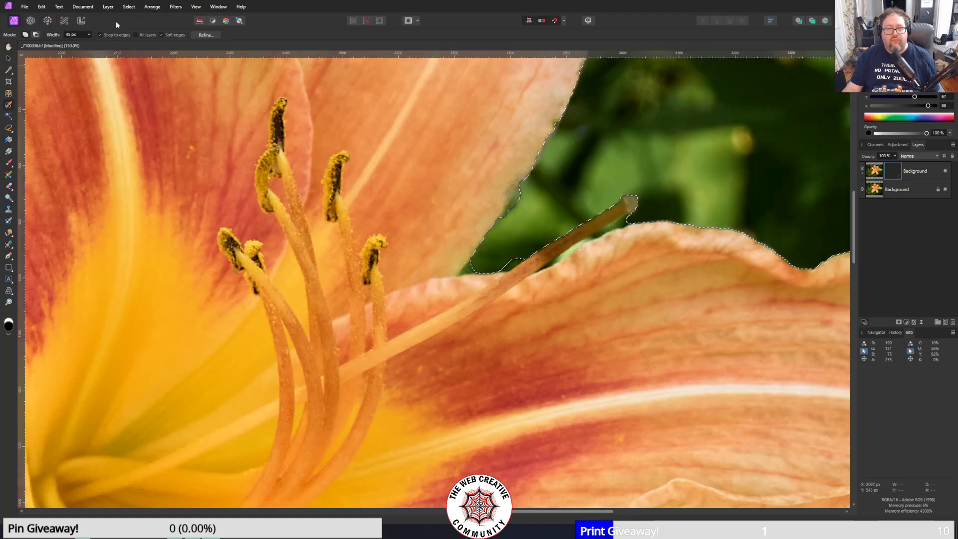
scroll(372, 292, down, 2)
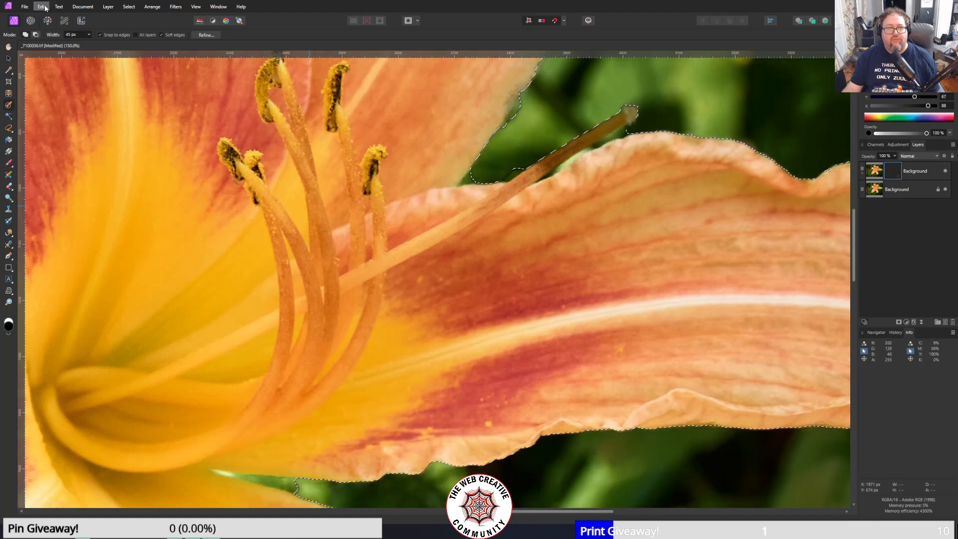
click(45, 8)
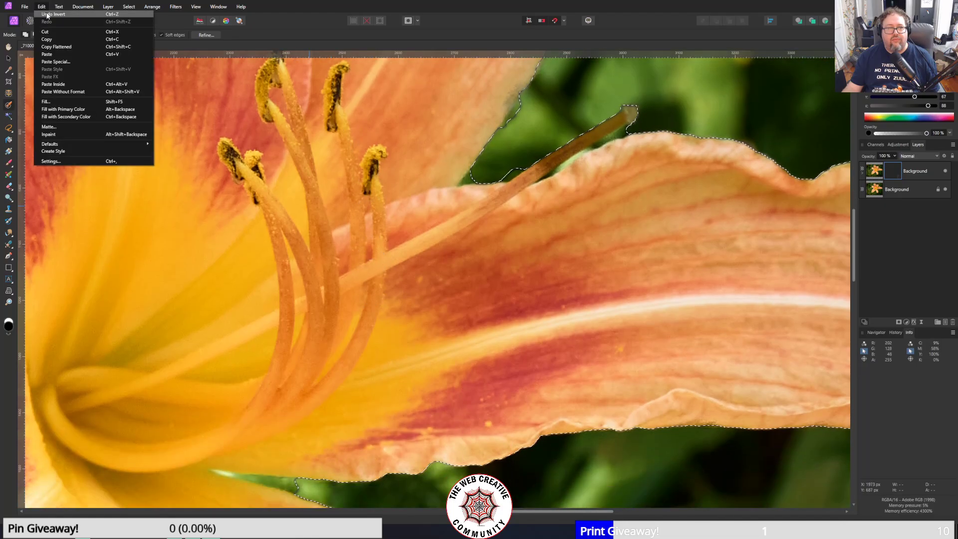
click(60, 22)
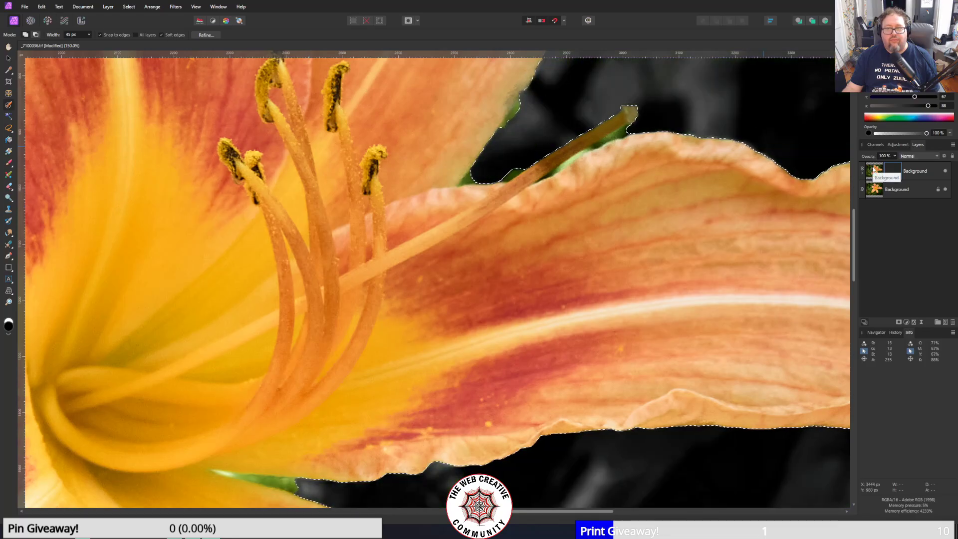
- Invert the pixel selection on the upper Background layer, try a Selection Brush stroke along the upper right petal's green edge, and undo the stroke
click(874, 170)
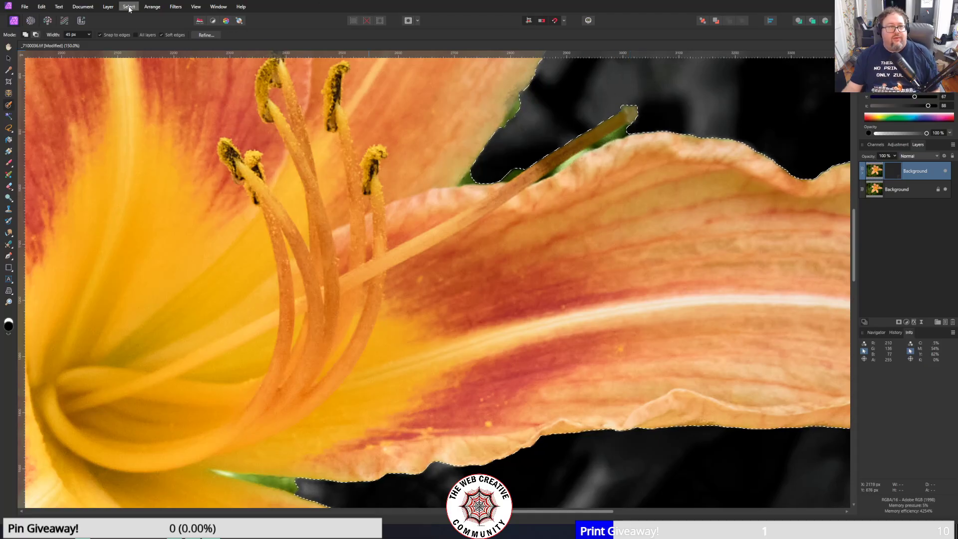
click(110, 6)
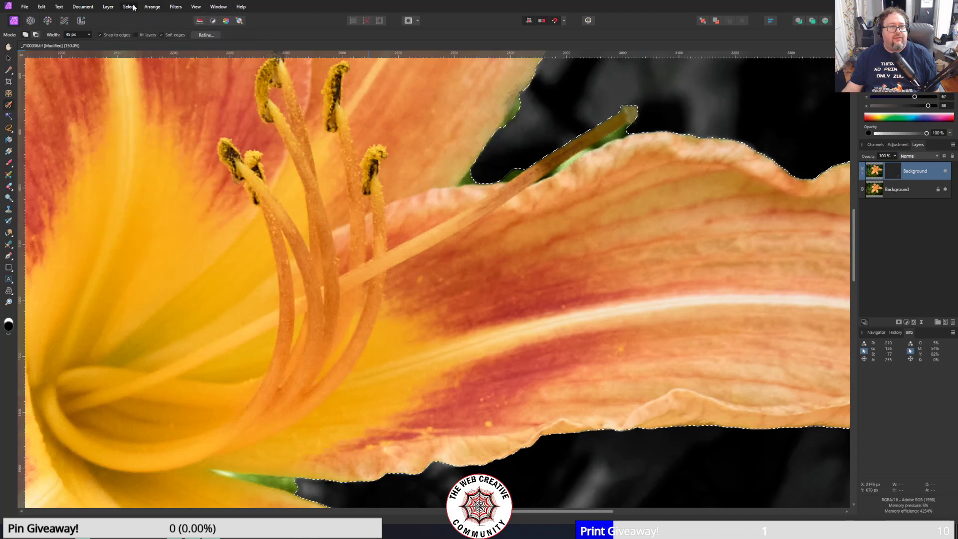
mouse_move(130, 7)
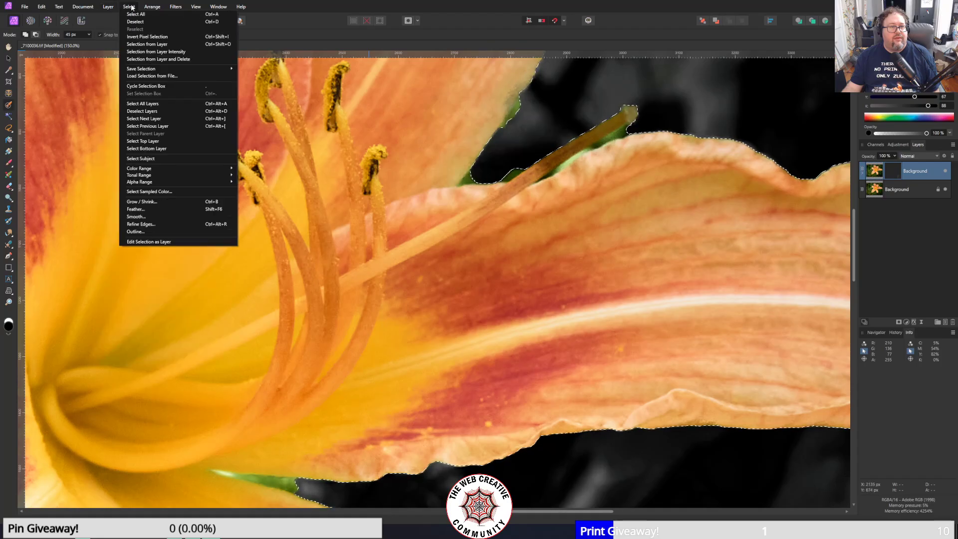
click(140, 37)
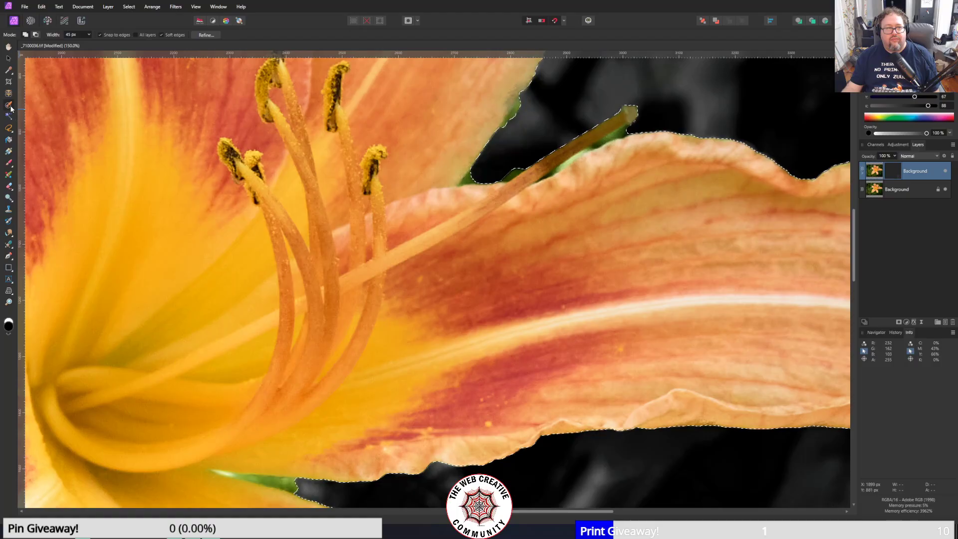
drag(531, 102, 525, 111)
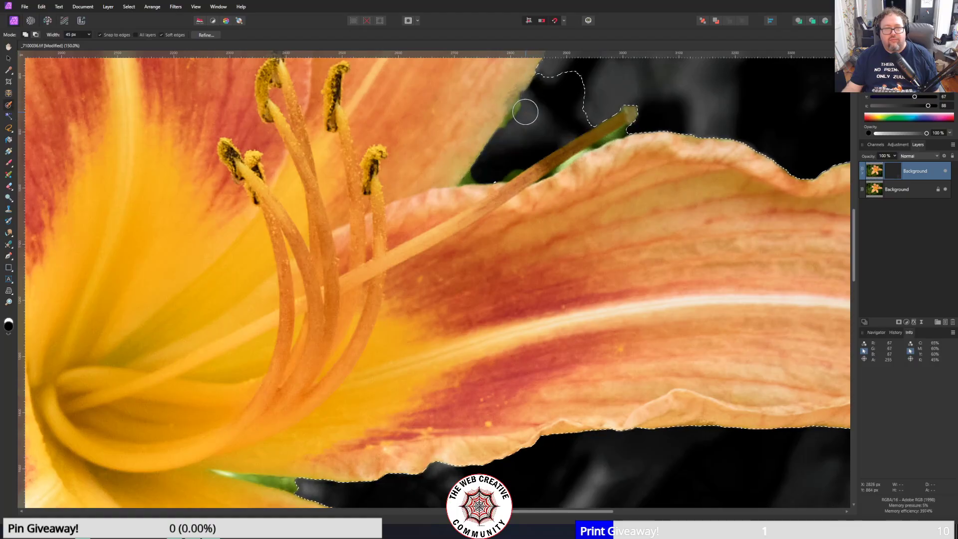
scroll(525, 112, down, 1)
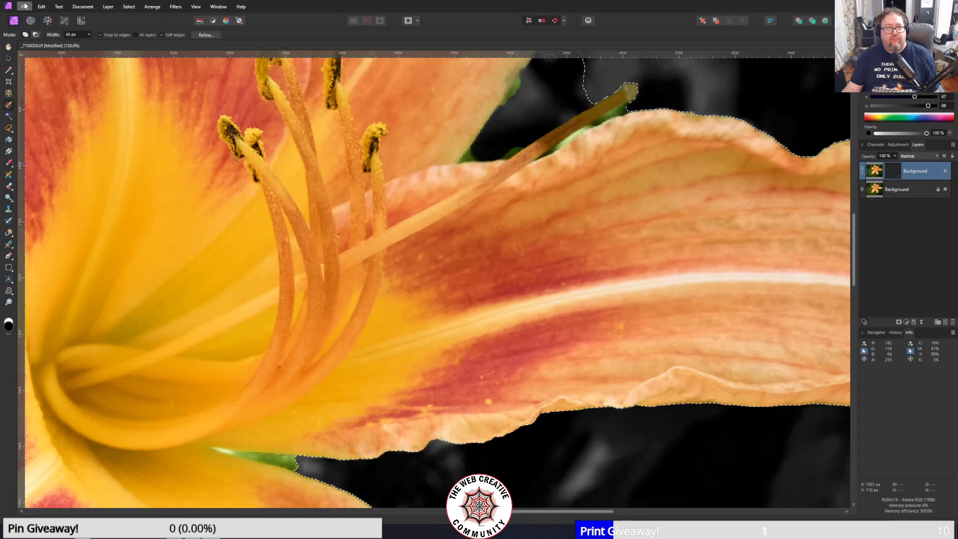
click(41, 6)
click(43, 15)
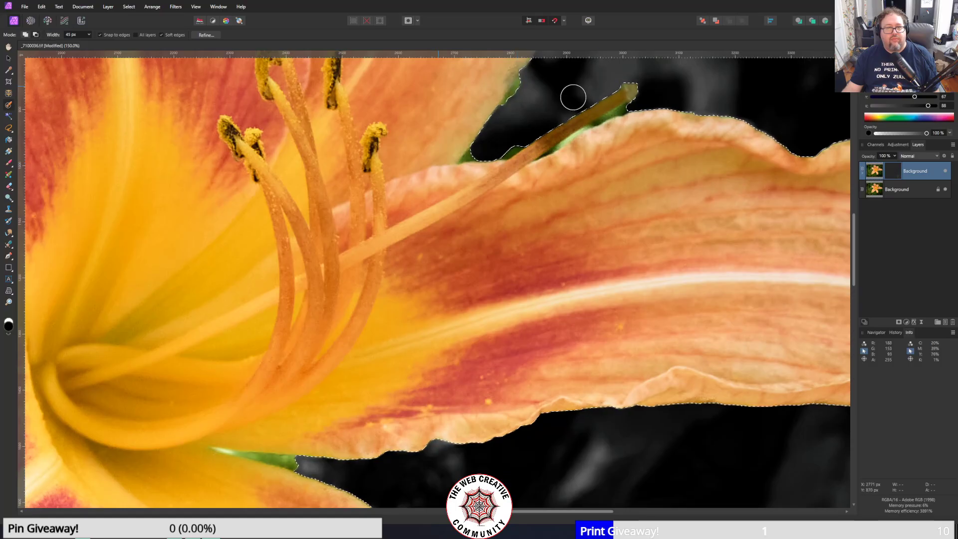
- Retry the Selection Brush on the green spot beside the upper right petal, and undo the stroke
mouse_move(540, 91)
mouse_down()
mouse_move(528, 86)
mouse_move(518, 101)
mouse_up()
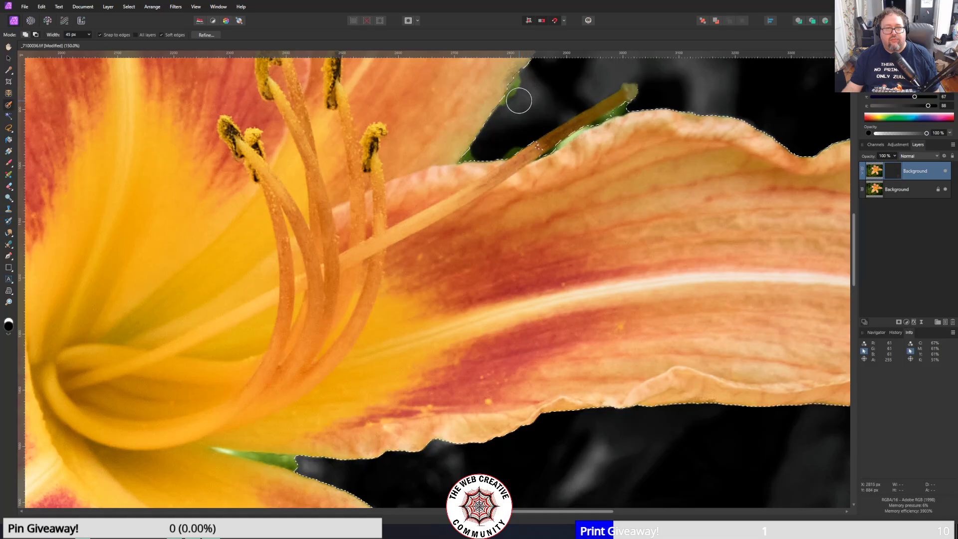
click(43, 7)
click(48, 14)
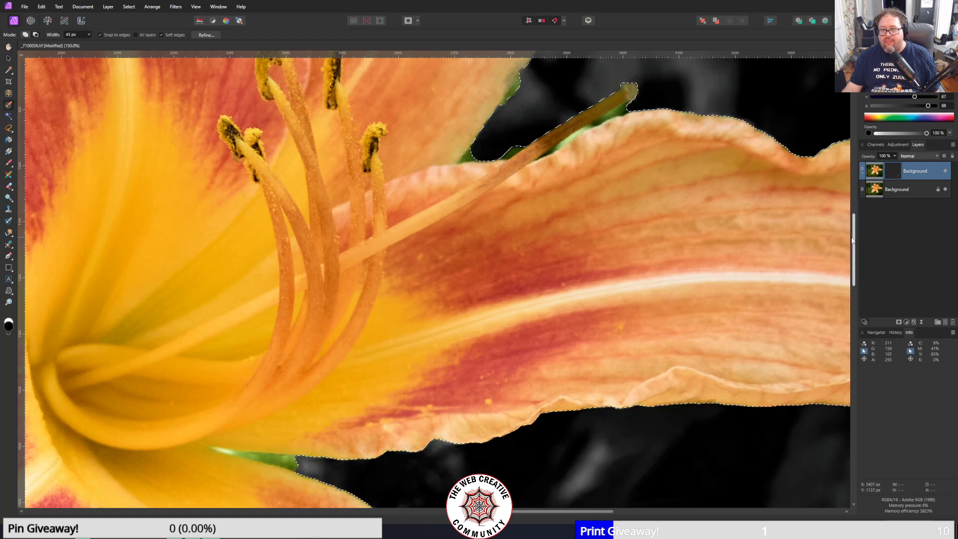
- Deselect the pixel selection around the flower
drag(853, 241, 853, 230)
scroll(850, 239, down, 4)
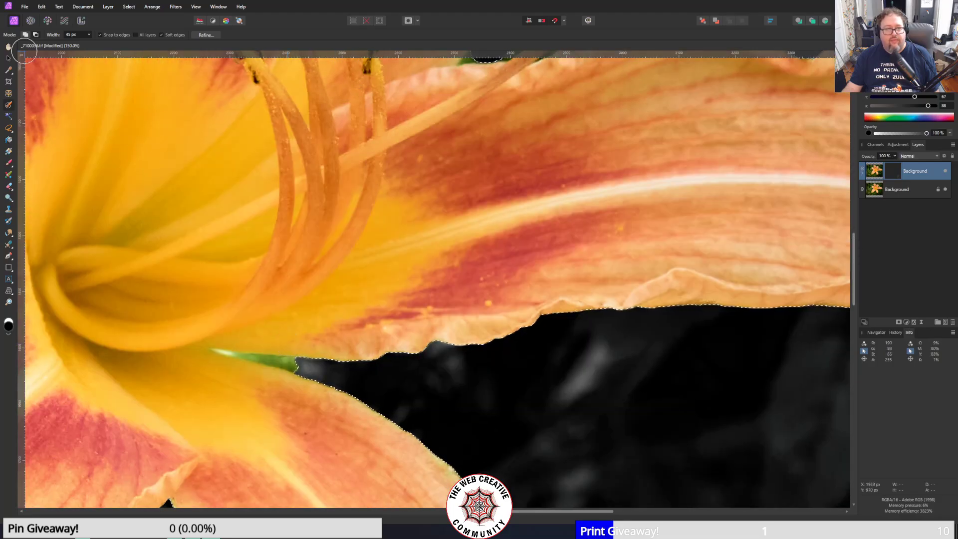
scroll(777, 204, up, 1)
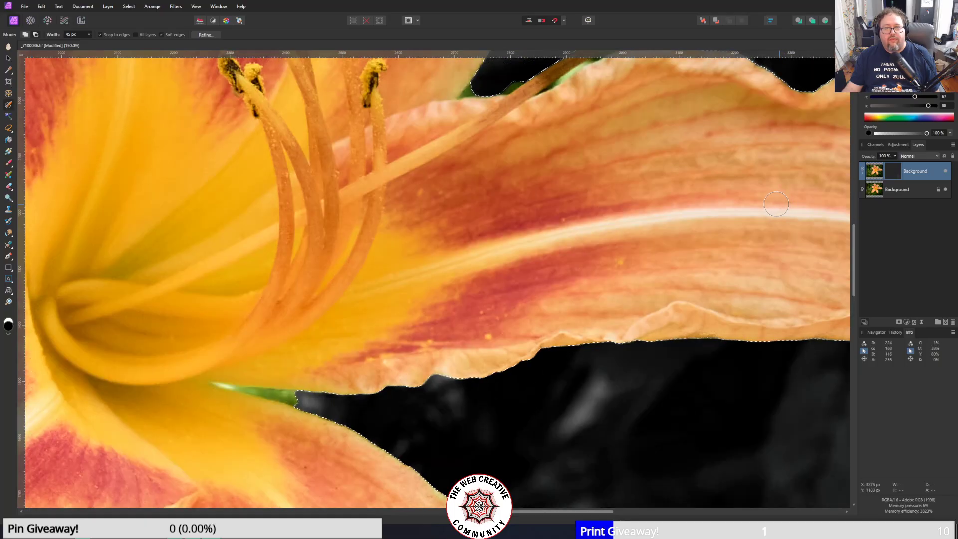
scroll(776, 204, up, 7)
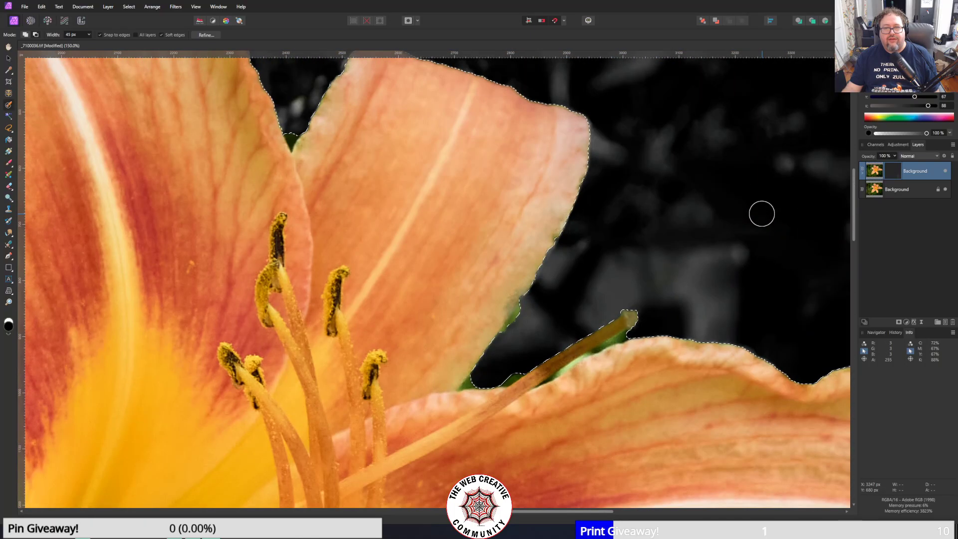
scroll(496, 106, up, 1)
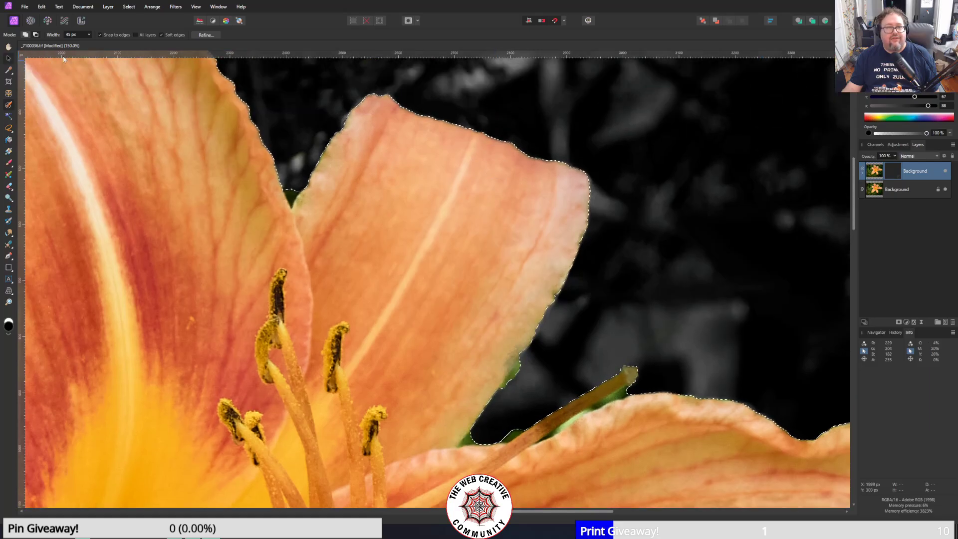
key(v)
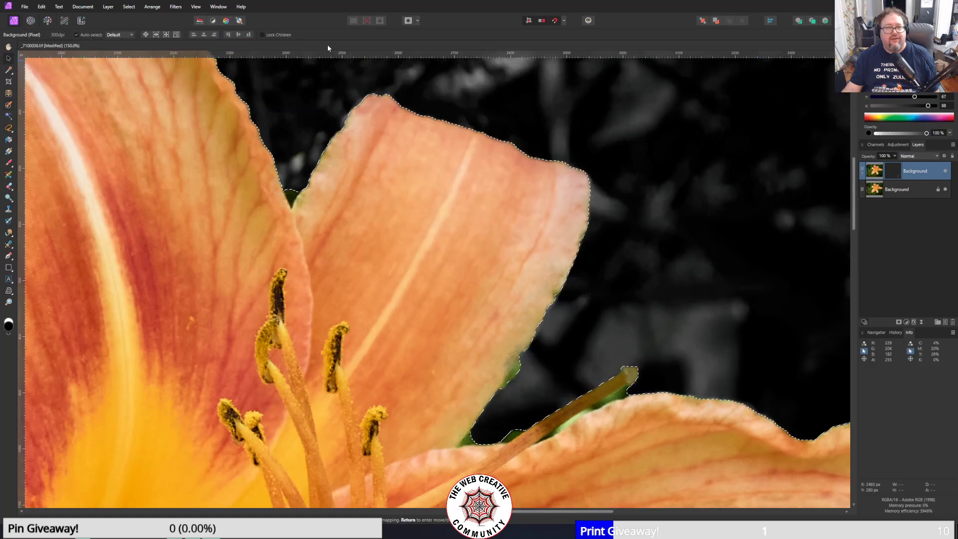
click(129, 7)
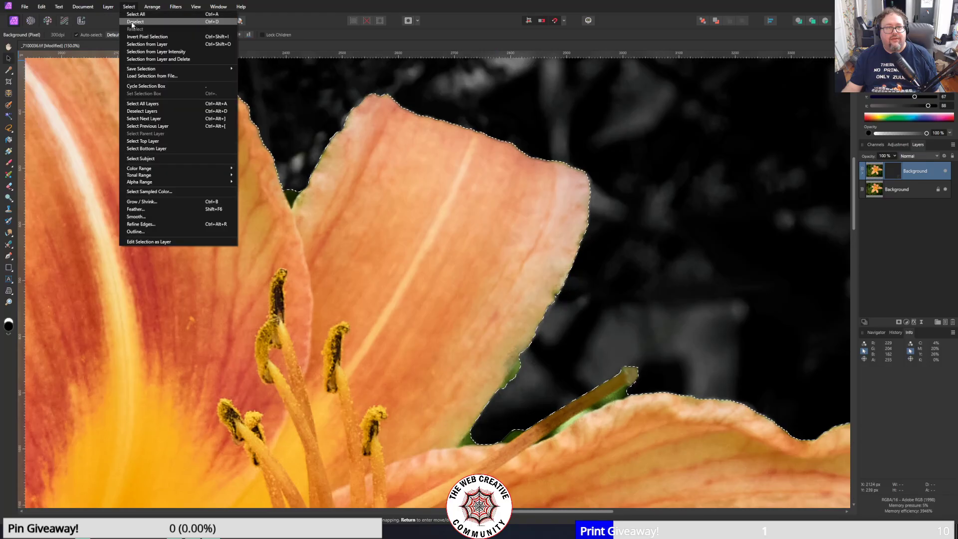
click(132, 22)
- Try painting white with the Paint Brush Tool beside the upper right petal on the layer itself, and undo the stroke
scroll(663, 294, down, 4)
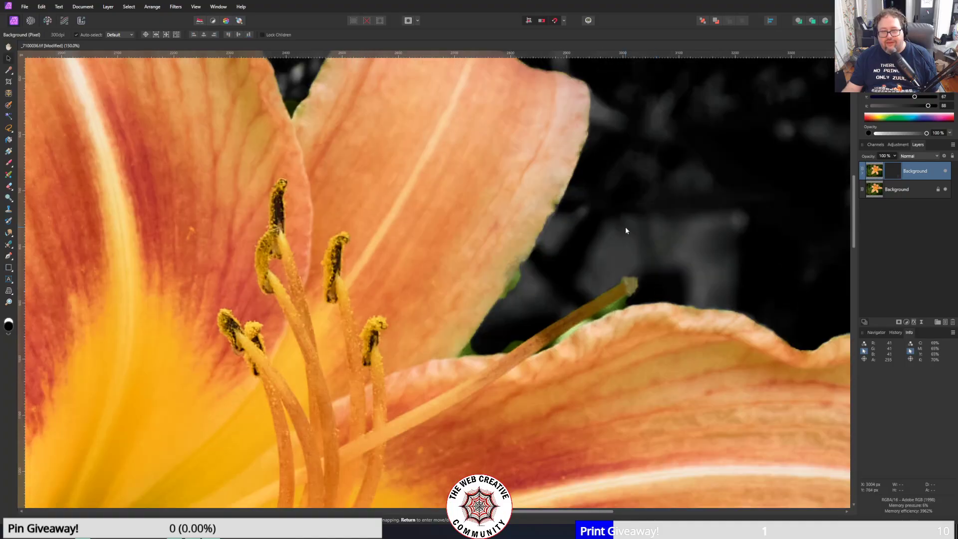
scroll(623, 227, down, 1)
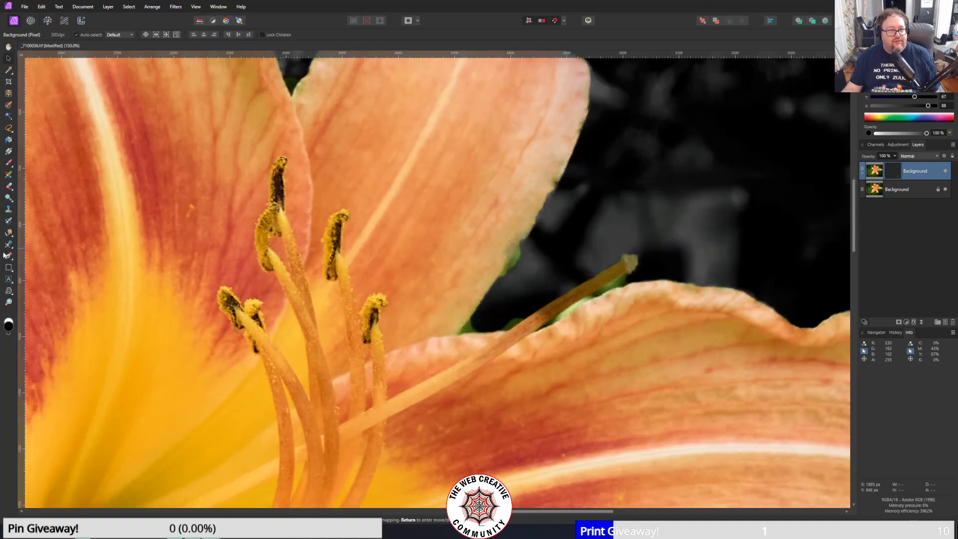
click(9, 164)
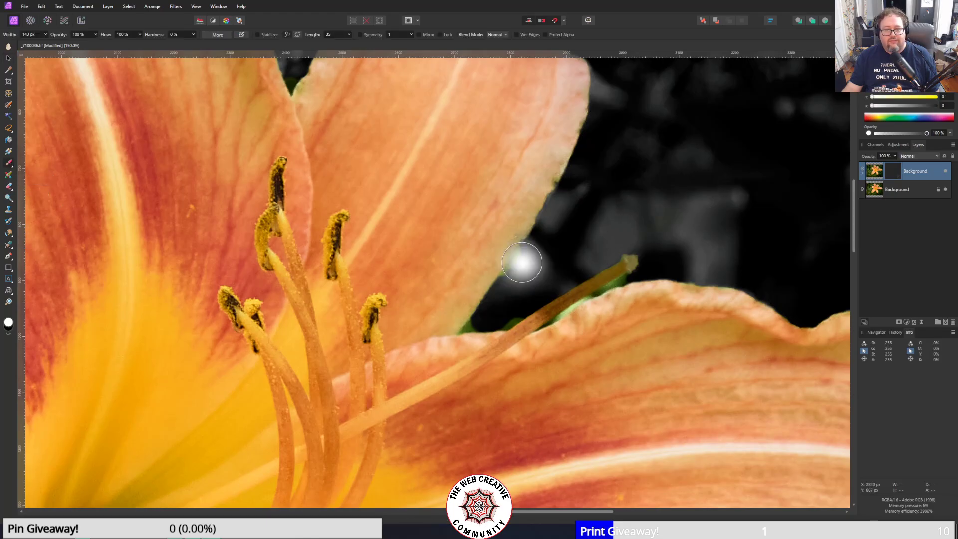
drag(533, 260, 548, 253)
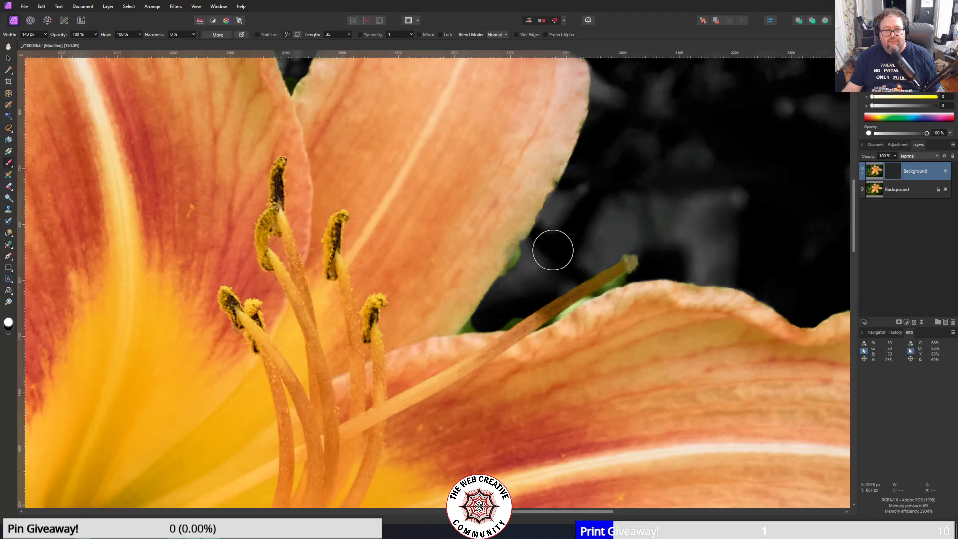
click(42, 6)
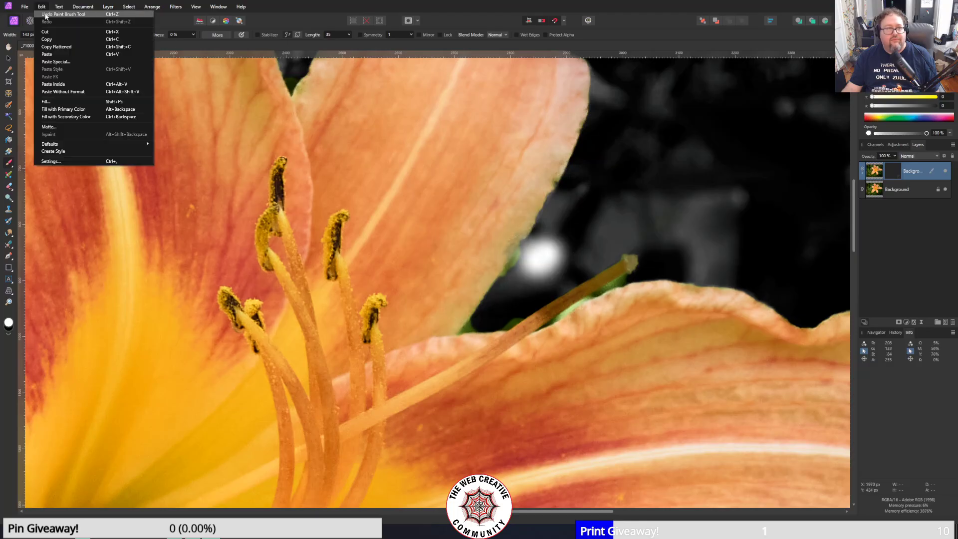
click(50, 16)
- Target the upper Background layer's mask and paint white over the green spot on the upper right petal's edge
click(891, 170)
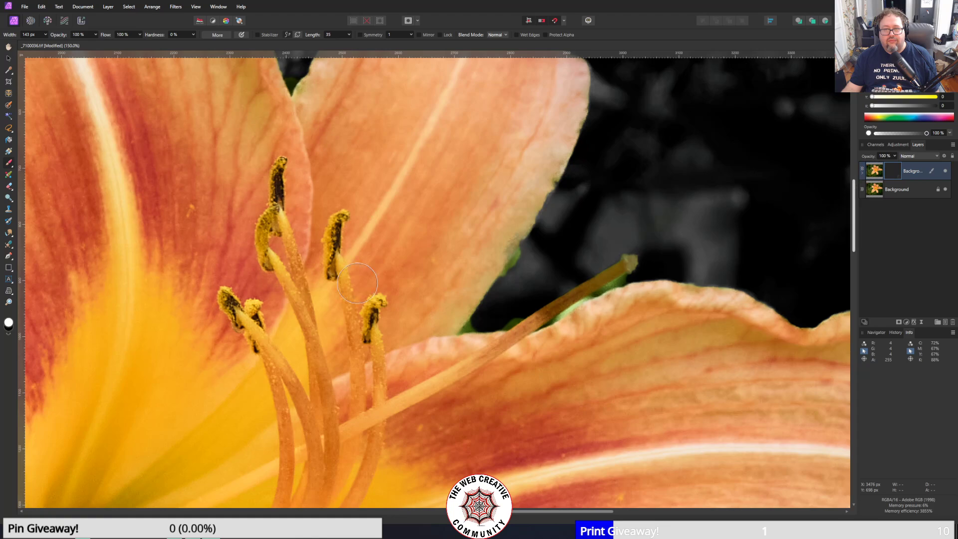
click(9, 333)
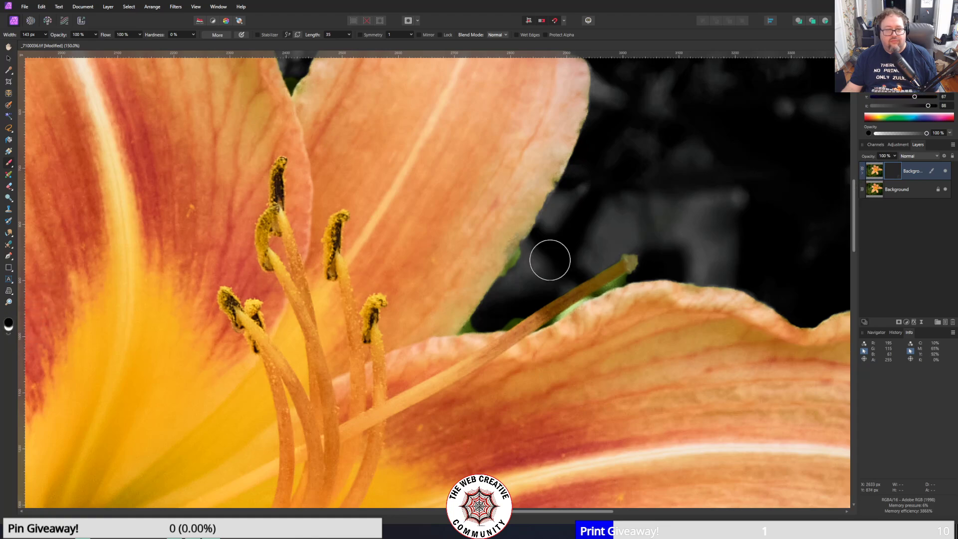
click(8, 335)
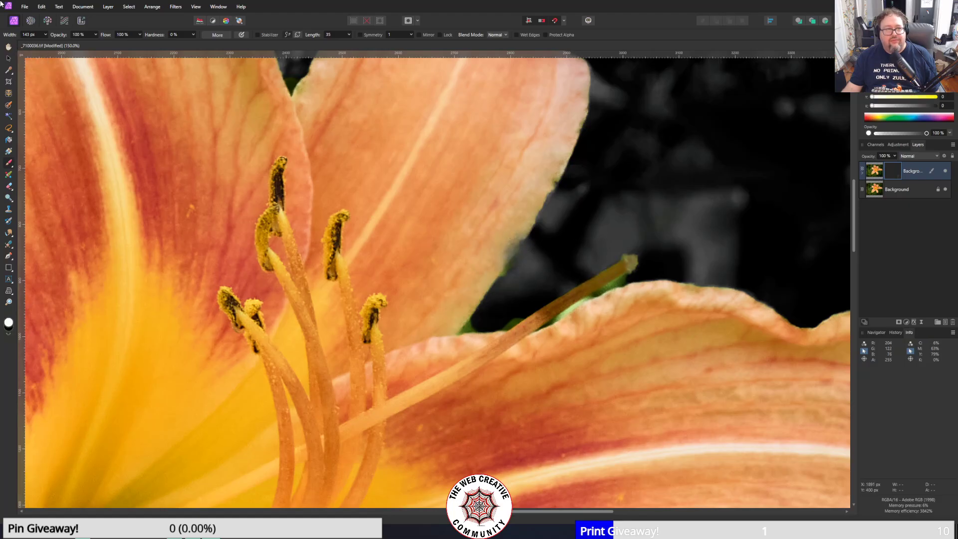
- Set the Paint Brush width to 40 px
click(45, 35)
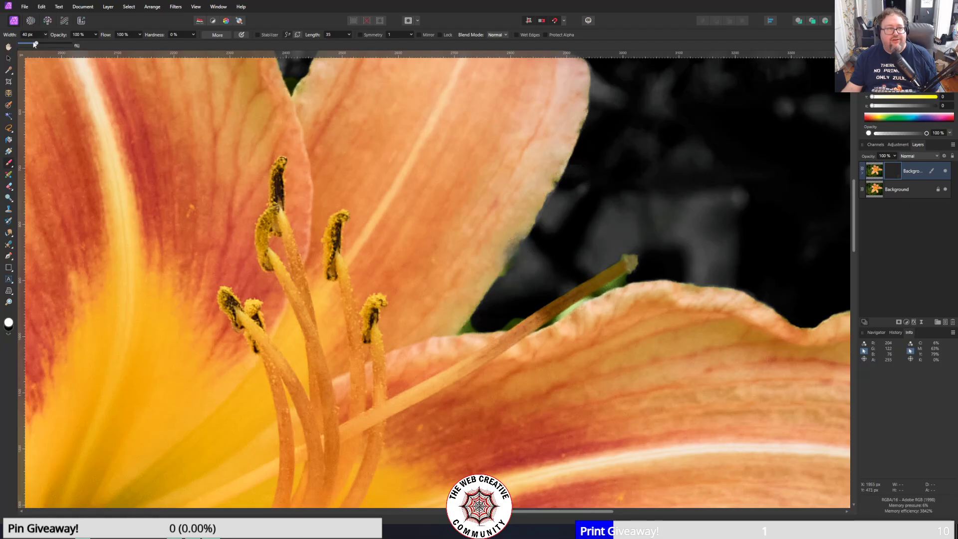
scroll(515, 227, up, 2)
scroll(539, 285, down, 3)
click(615, 16)
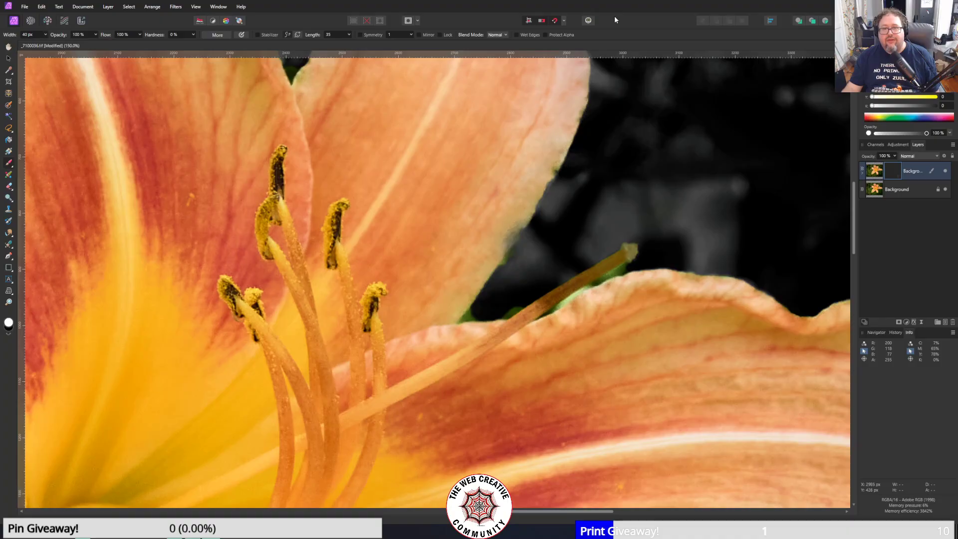
scroll(599, 265, up, 2)
scroll(555, 281, down, 1)
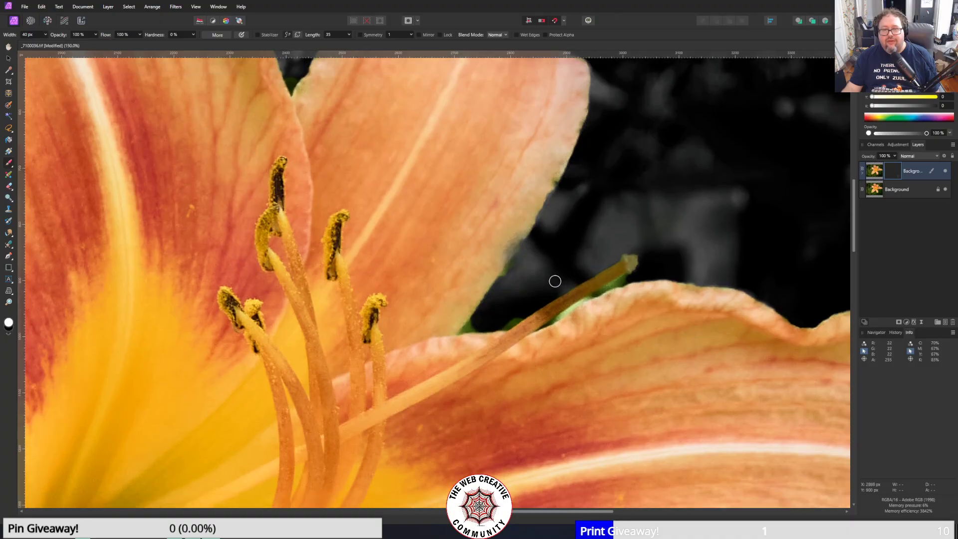
- Undo the white mask stroke over the green spot on the upper right petal's edge
click(9, 303)
scroll(527, 269, up, 1)
click(24, 6)
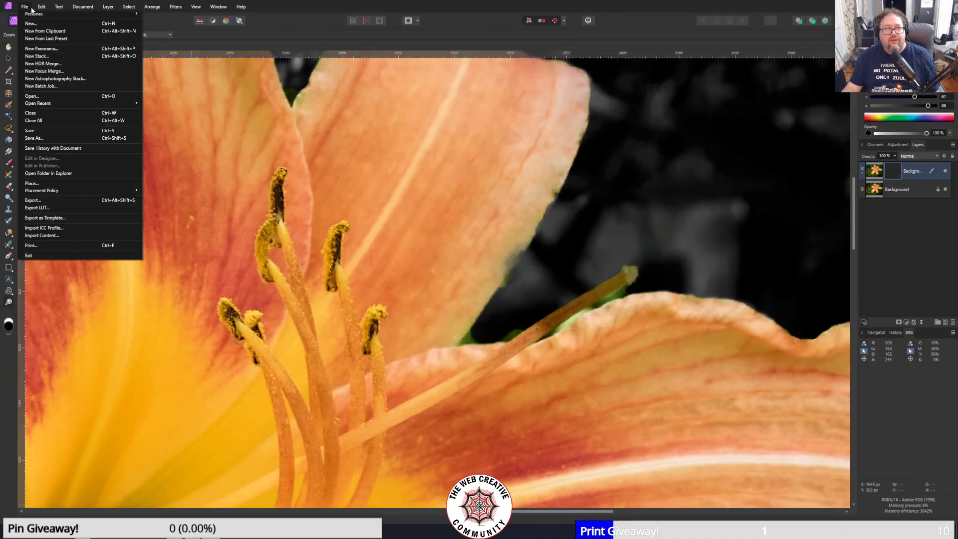
click(46, 14)
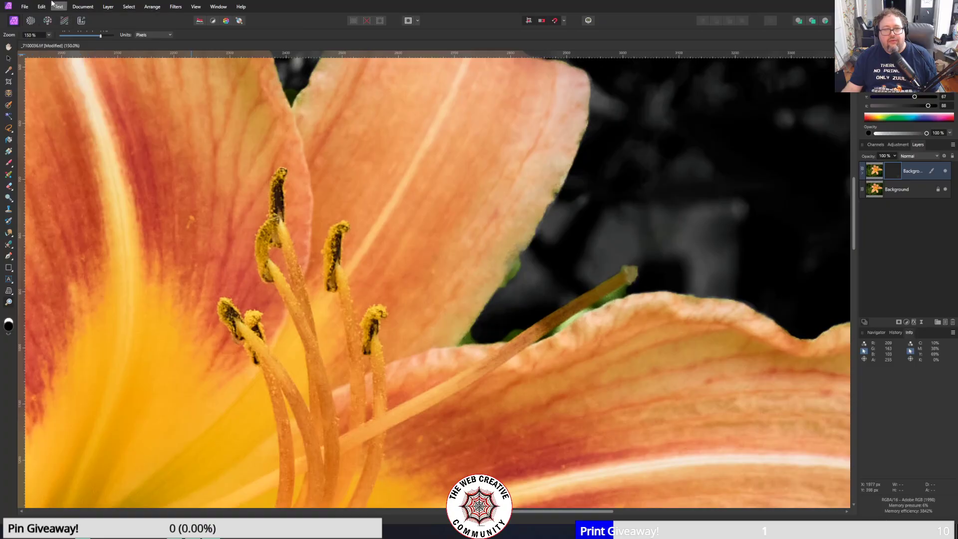
- Paint white on the mask with the 40 px Paint Brush over the green spot along the upper right petal's edge
click(10, 164)
scroll(634, 285, up, 1)
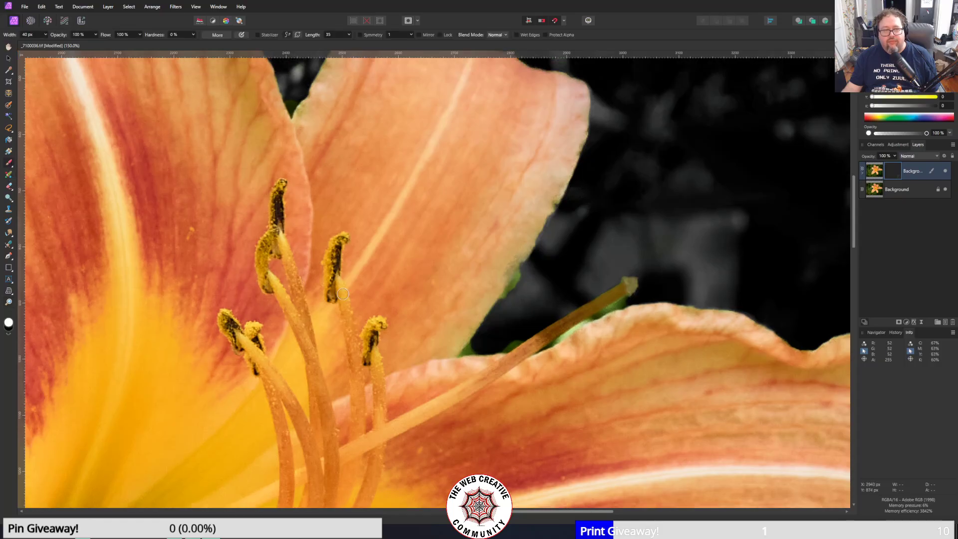
click(9, 302)
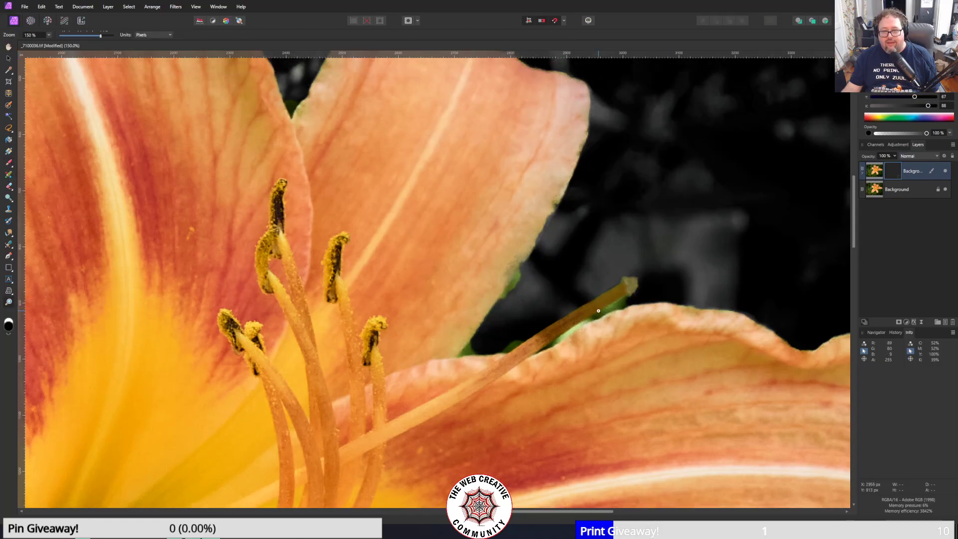
click(544, 298)
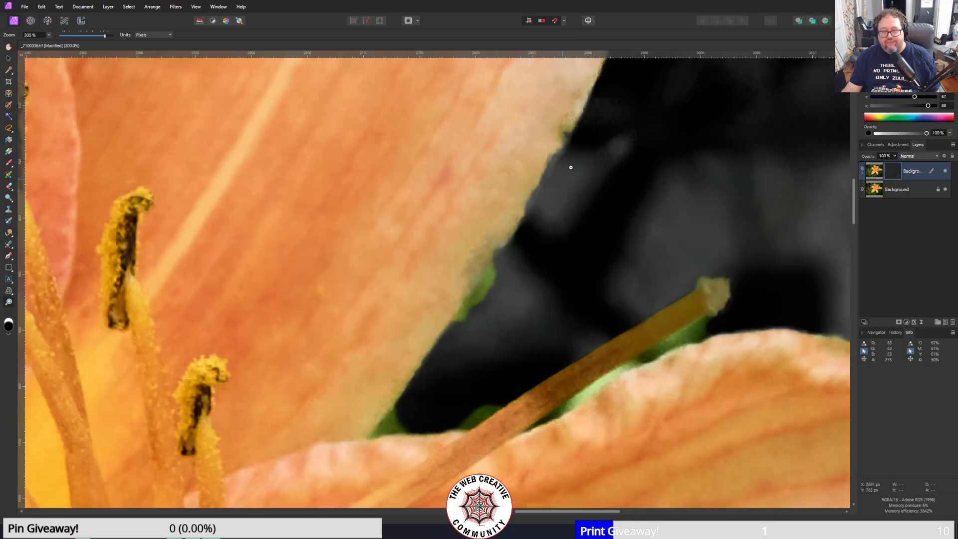
click(8, 162)
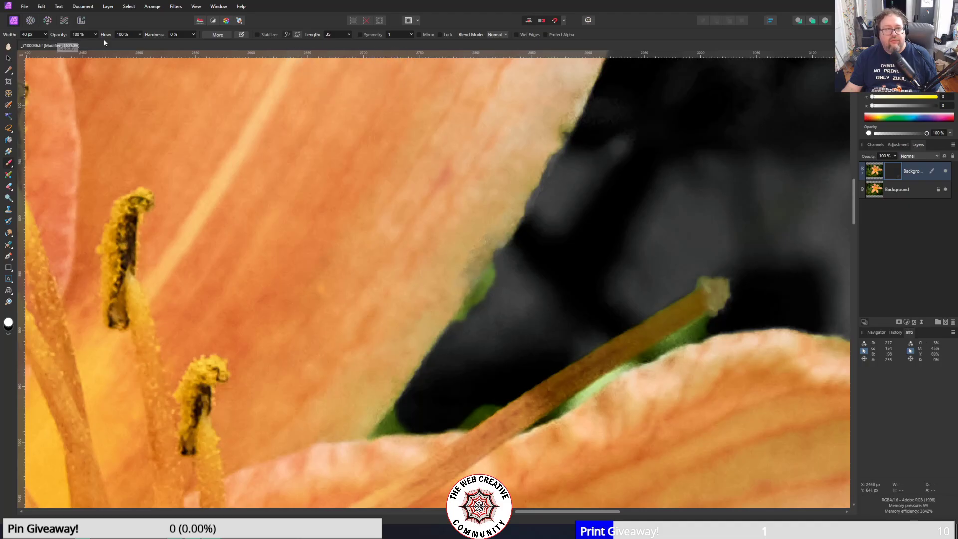
drag(501, 275, 463, 327)
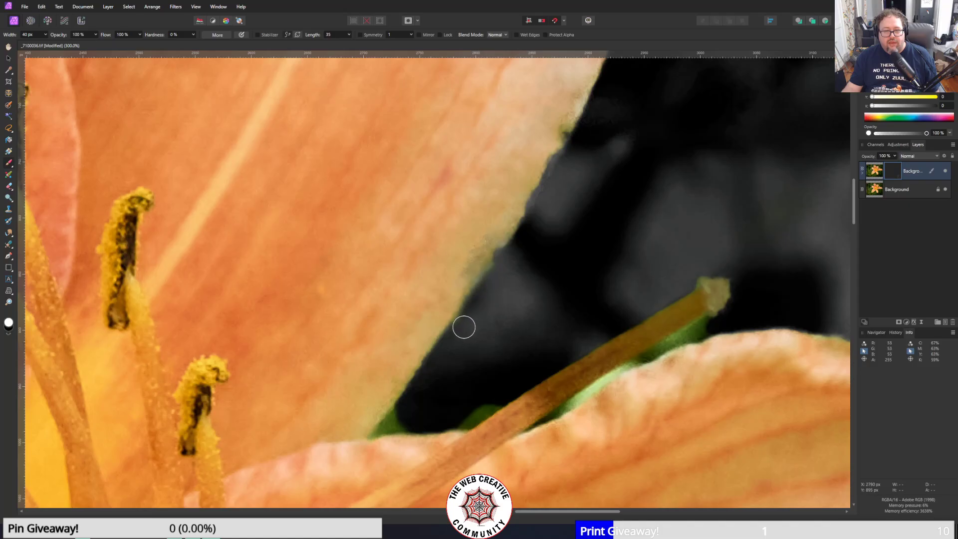
- Paint white over the green in the notch between the right-hand petals, above the long pistil's stem and beneath its tip
drag(399, 411, 374, 432)
drag(494, 397, 464, 418)
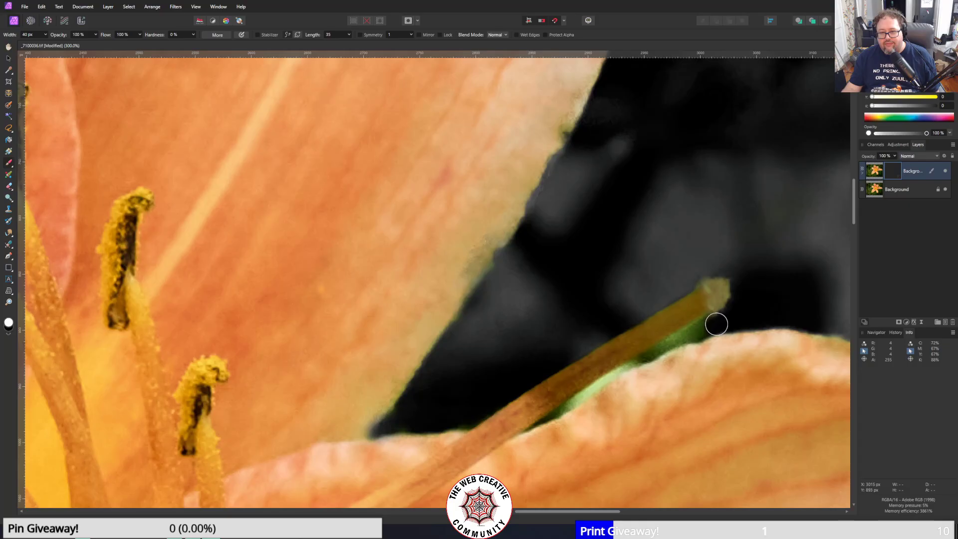
drag(716, 324, 710, 325)
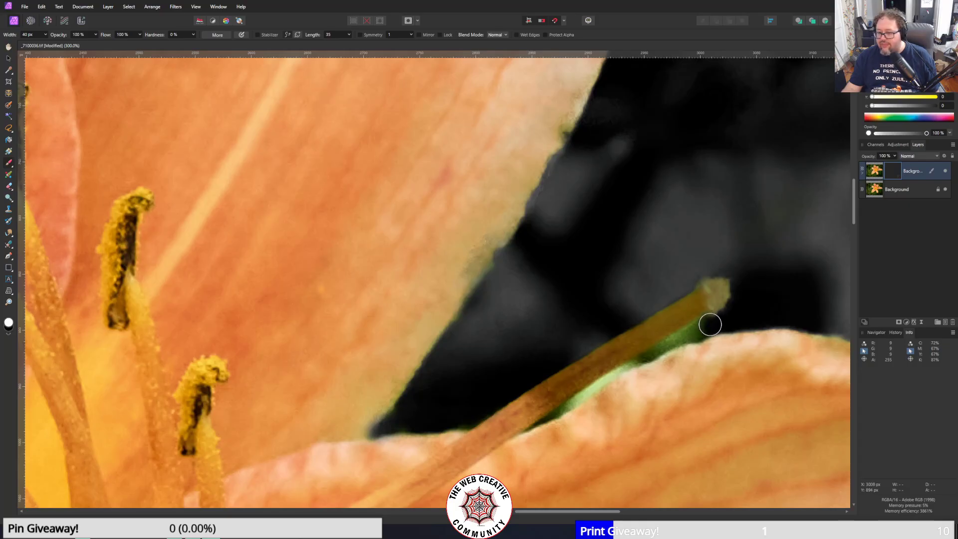
drag(707, 326, 670, 343)
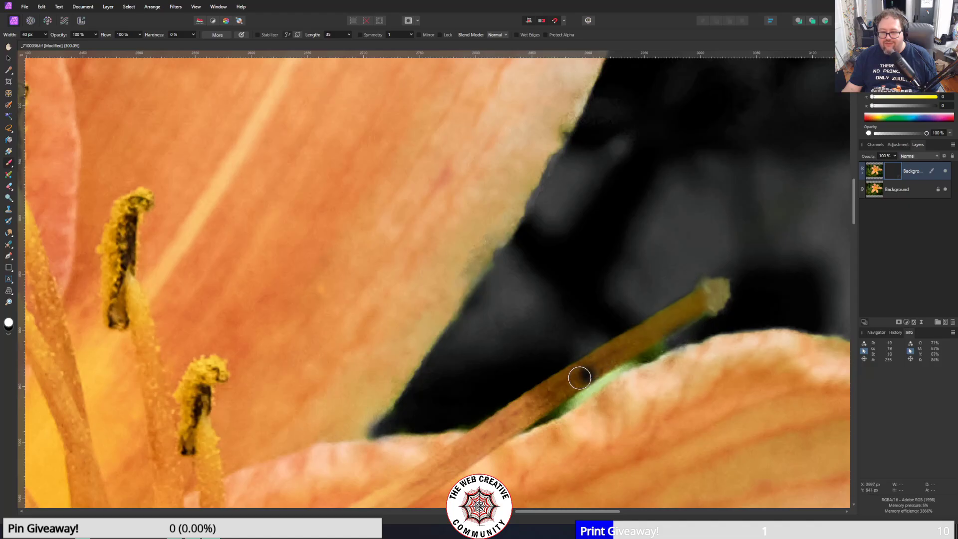
- Set the brush width to 20 px and paint white over the remaining green sliver between the pistil and the petal below it
click(45, 35)
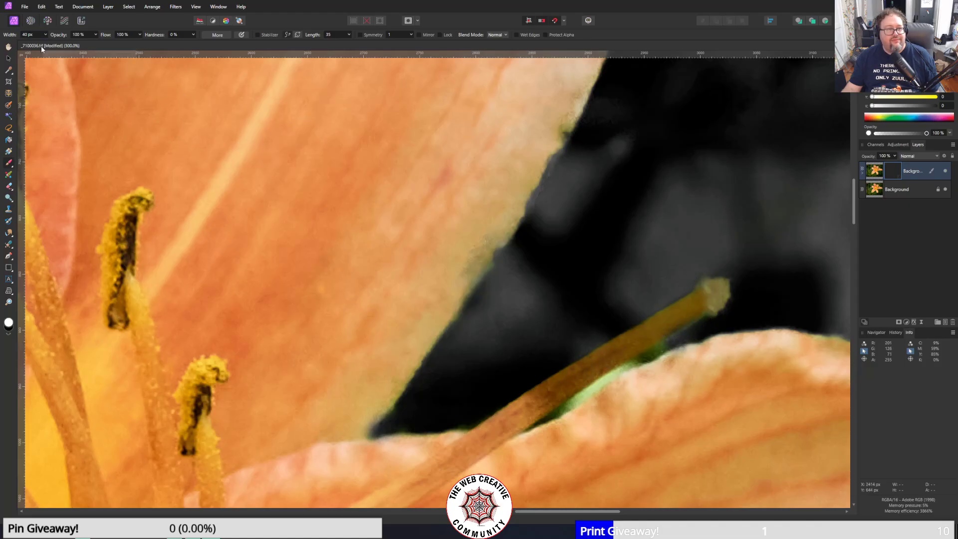
click(39, 44)
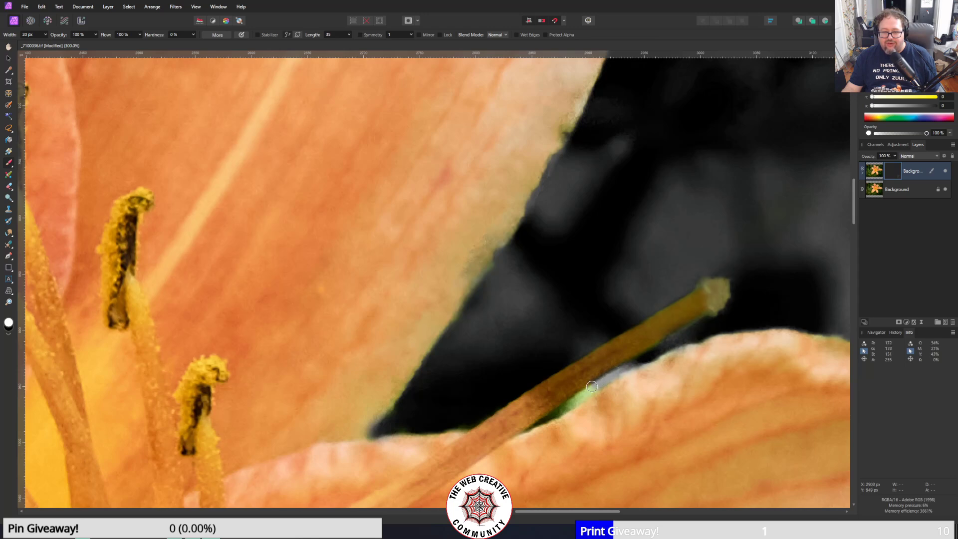
drag(572, 401, 560, 408)
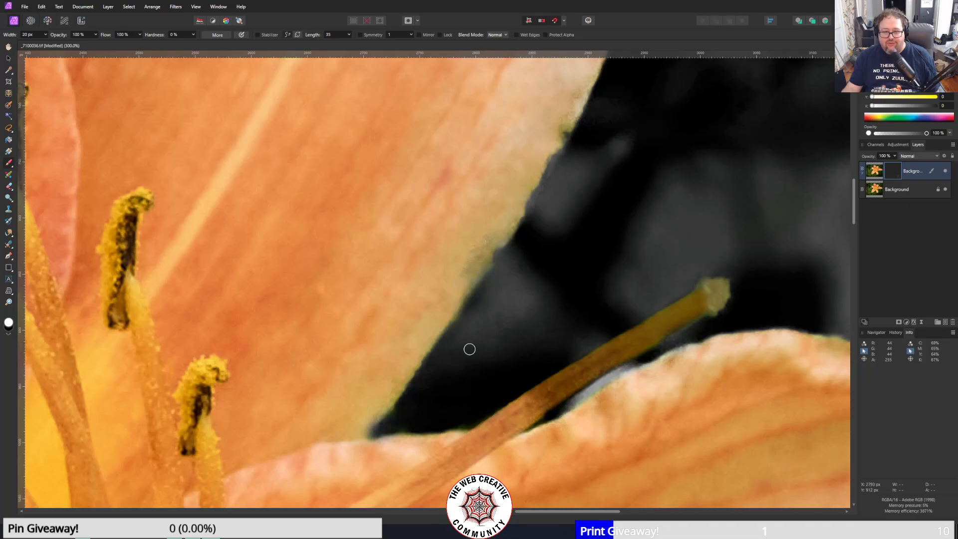
key(ctrl+z)
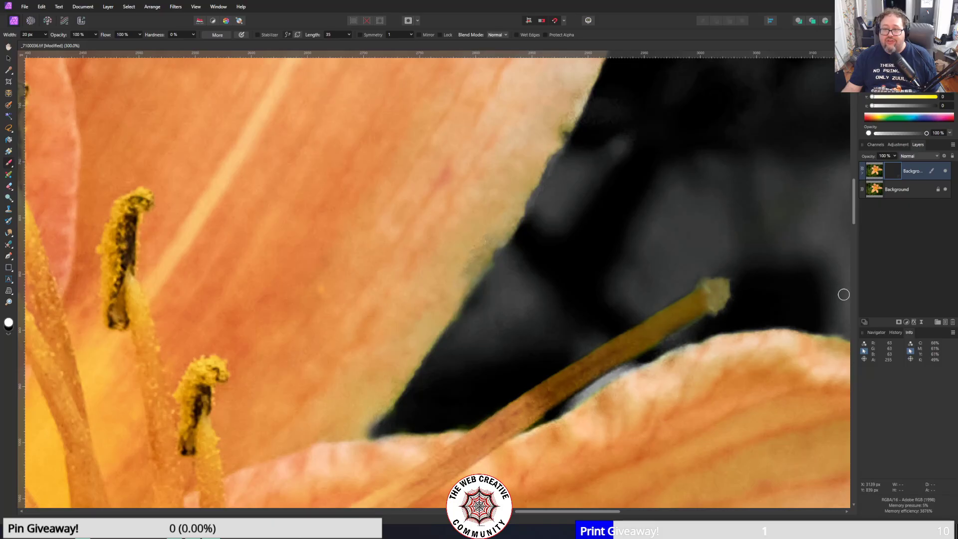
- Paint white over the green in the notch between the two upper petals
drag(853, 214, 847, 170)
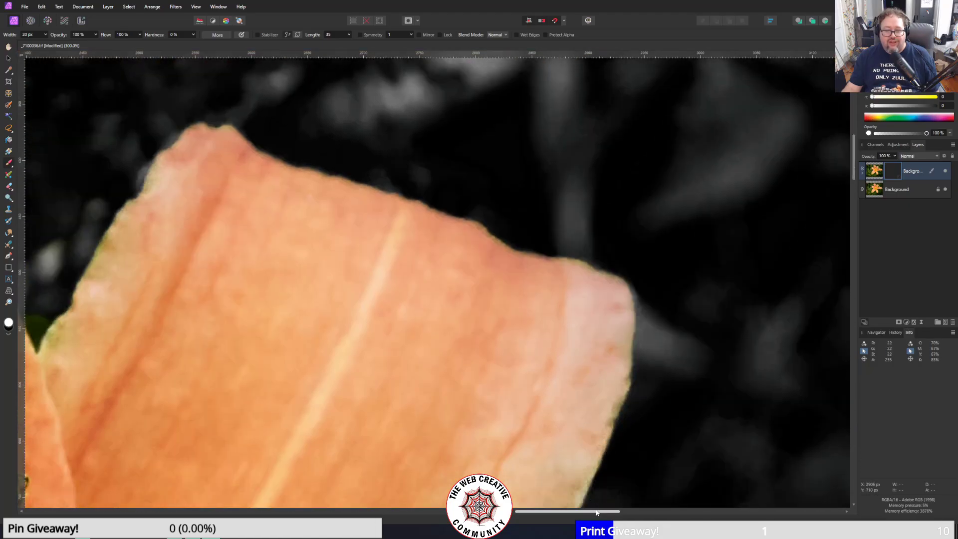
drag(594, 512, 531, 511)
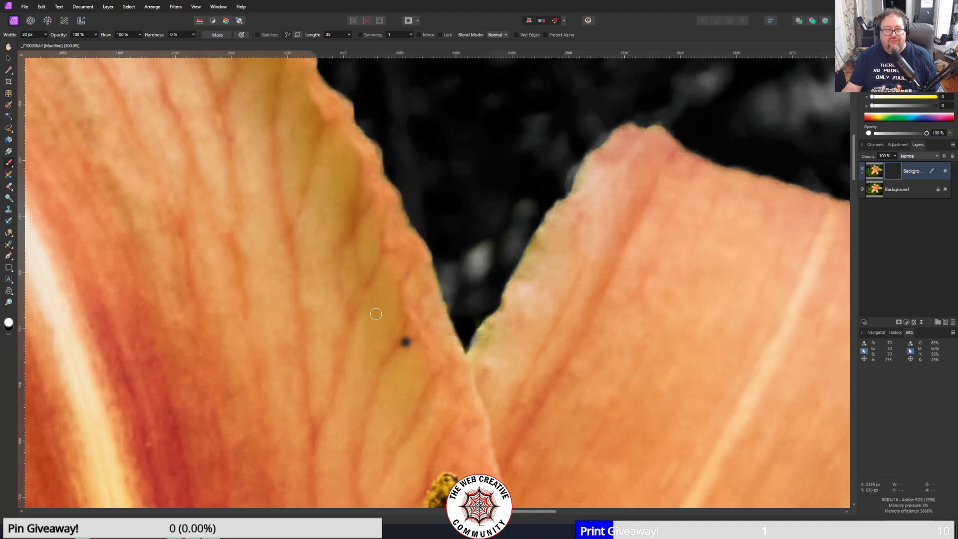
- Set the brush width to 48 px and paint white over the dark green areas around the upper left petal's curled tip
scroll(379, 319, up, 10)
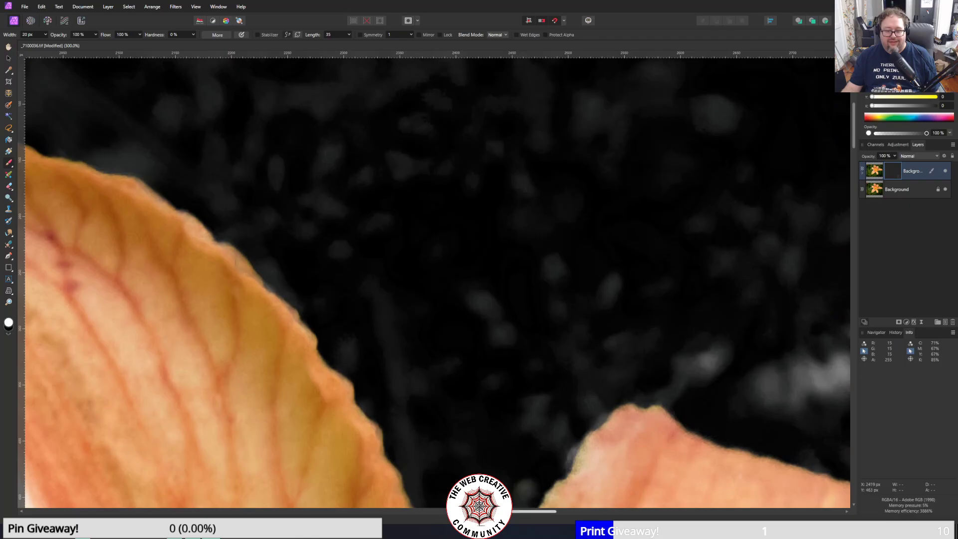
drag(519, 511, 351, 509)
click(543, 172)
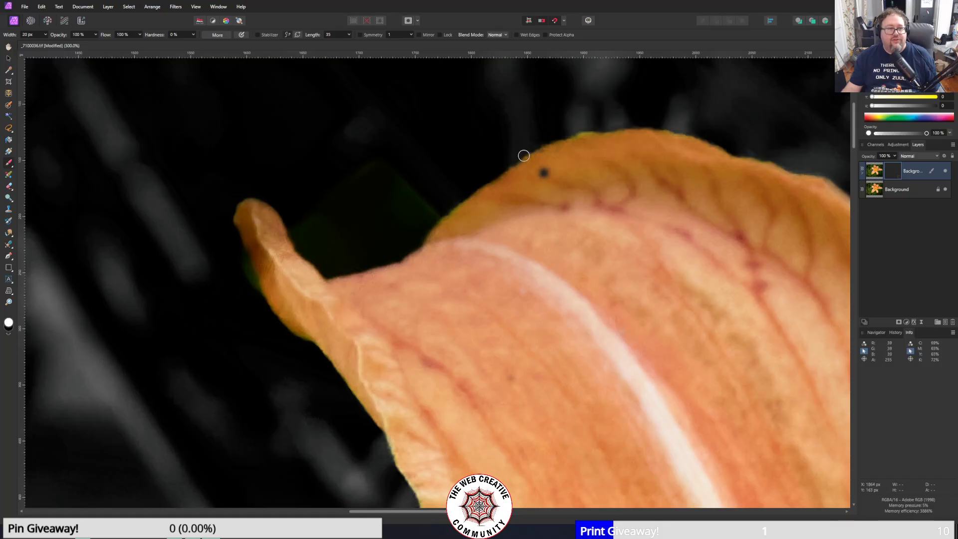
click(45, 35)
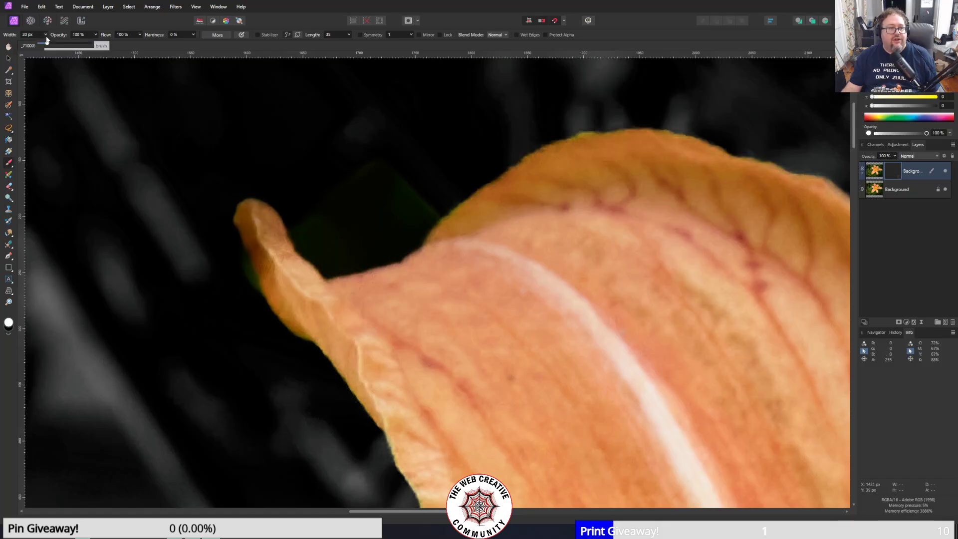
drag(60, 45, 59, 44)
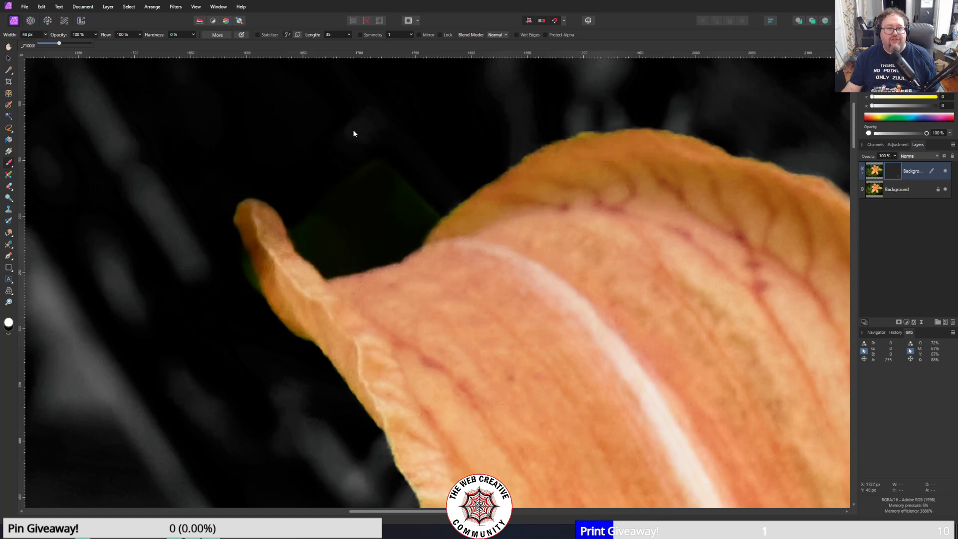
click(353, 157)
mouse_move(353, 157)
mouse_down()
mouse_move(396, 168)
mouse_move(409, 191)
mouse_move(430, 197)
mouse_move(384, 236)
mouse_move(380, 202)
mouse_move(329, 205)
mouse_move(328, 221)
mouse_move(315, 241)
mouse_up()
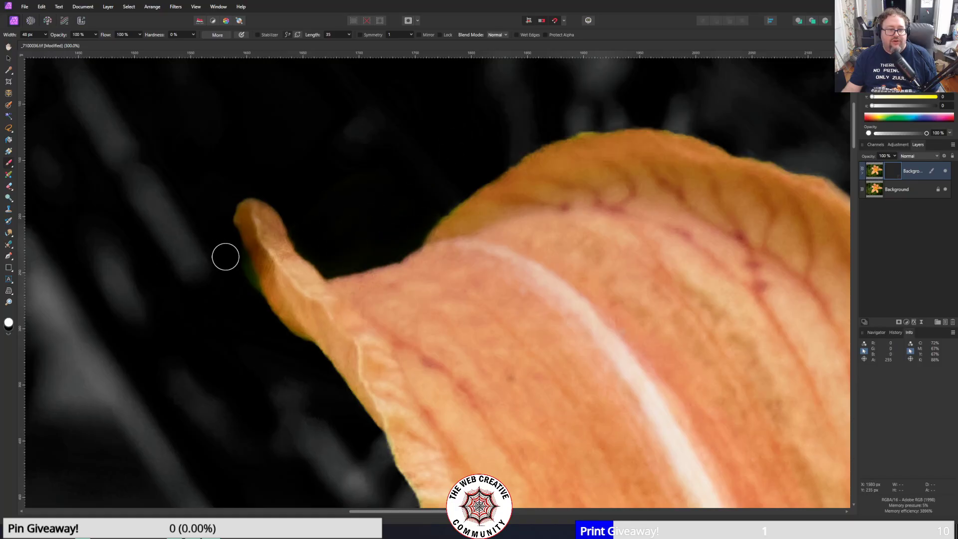
drag(225, 257, 249, 303)
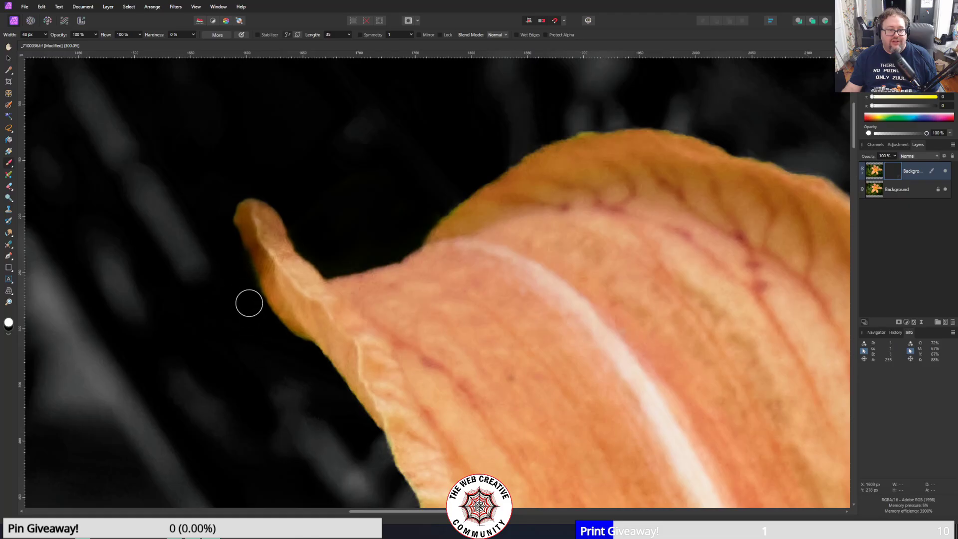
- Paint white over the green patch in the notch where the upper left petal meets the left petal
scroll(251, 319, down, 4)
scroll(252, 326, down, 3)
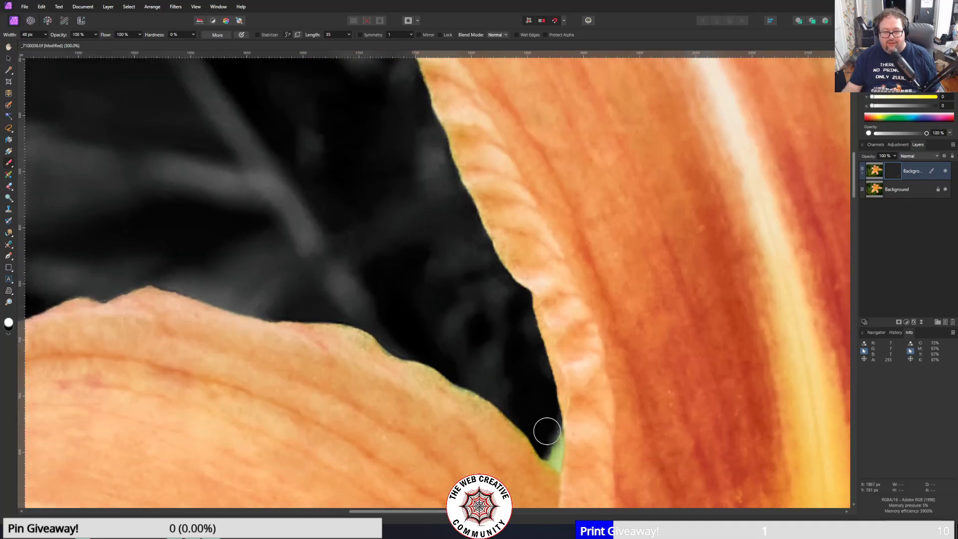
drag(553, 433, 552, 454)
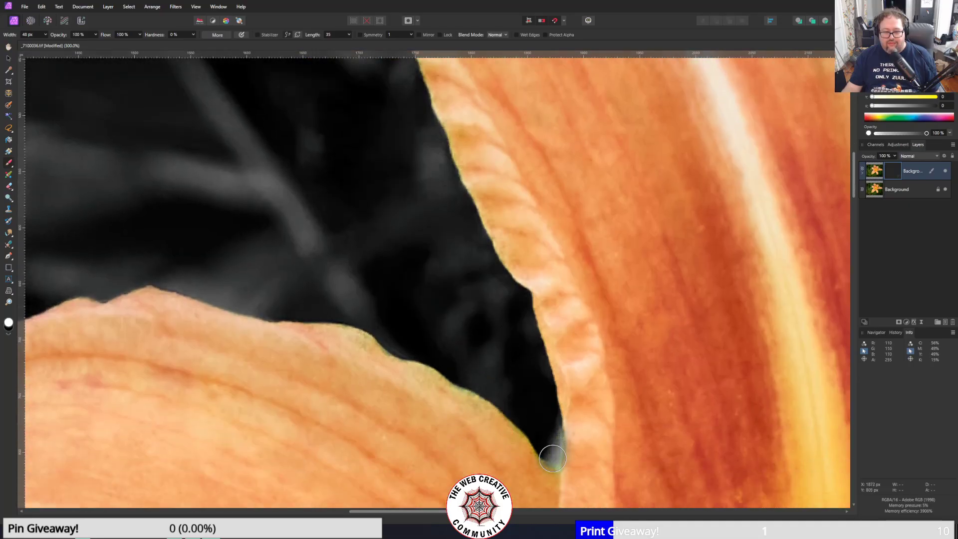
- Paint black on the mask to restore color to the left petal's folded underside, and paint white over the green fringe around it
drag(441, 513, 382, 513)
scroll(282, 420, down, 3)
scroll(276, 415, down, 5)
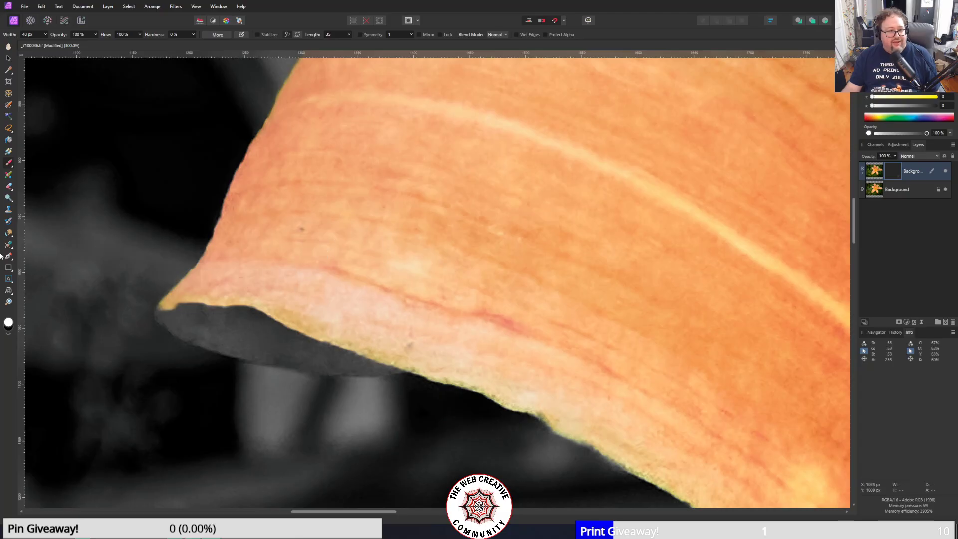
click(9, 337)
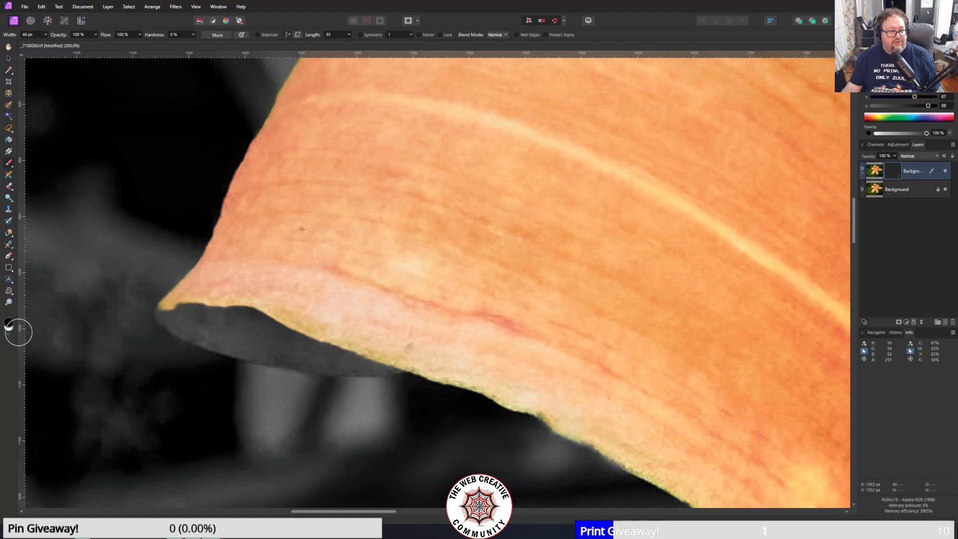
mouse_move(191, 308)
mouse_down()
mouse_move(260, 310)
mouse_move(394, 358)
mouse_move(361, 365)
mouse_move(261, 349)
mouse_move(161, 315)
mouse_move(331, 340)
mouse_up()
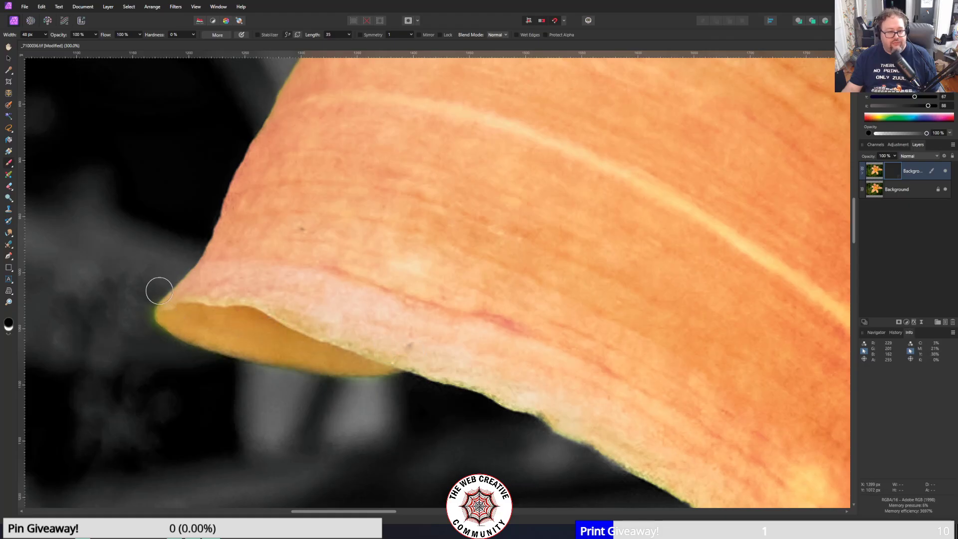
click(8, 337)
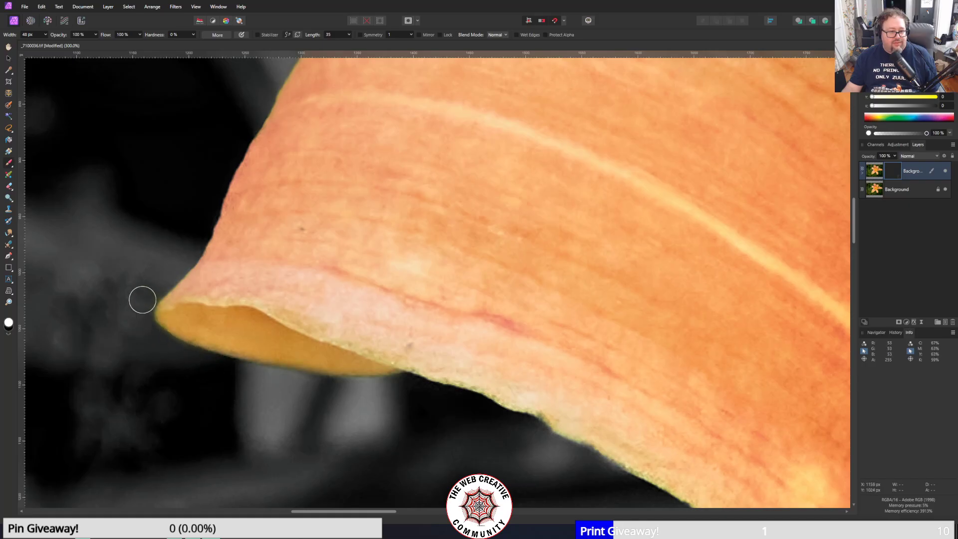
- Examine the petal edges all around the lily for leftover green or missing color, finishing with a check of the whole flower
scroll(469, 338, down, 4)
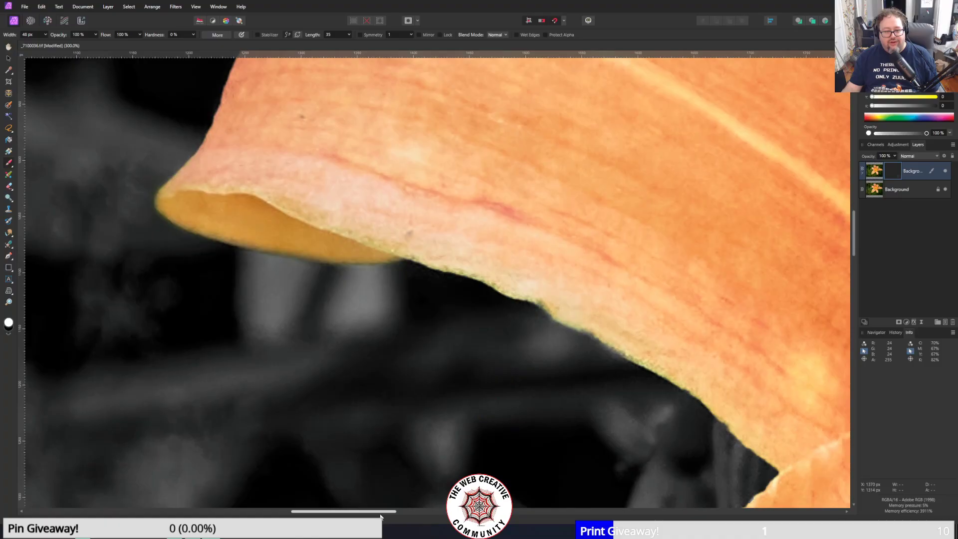
drag(383, 512, 421, 513)
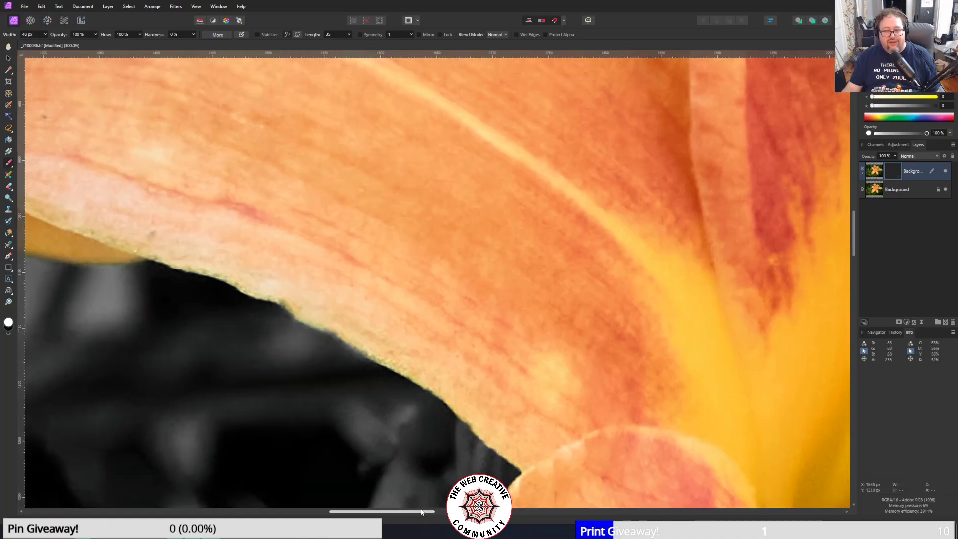
drag(853, 237, 853, 278)
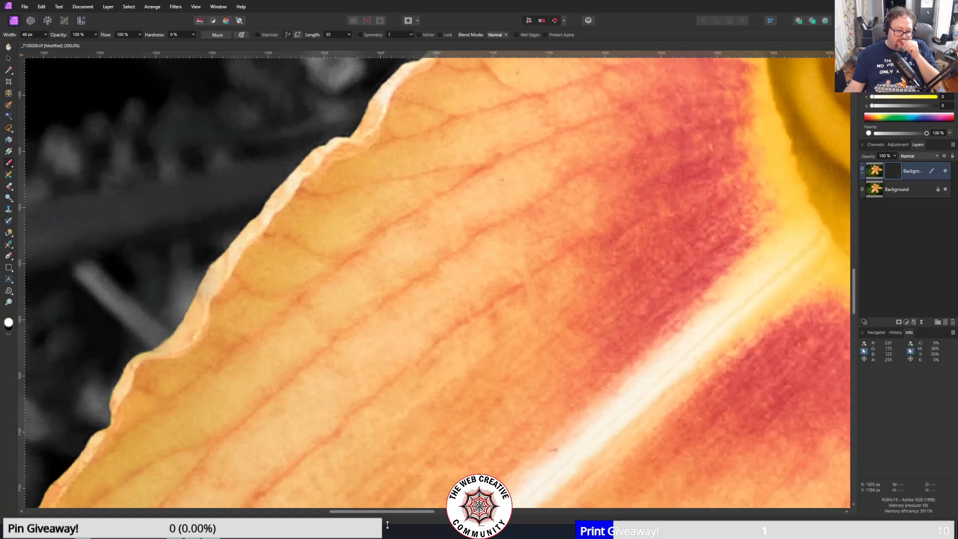
drag(401, 515, 345, 515)
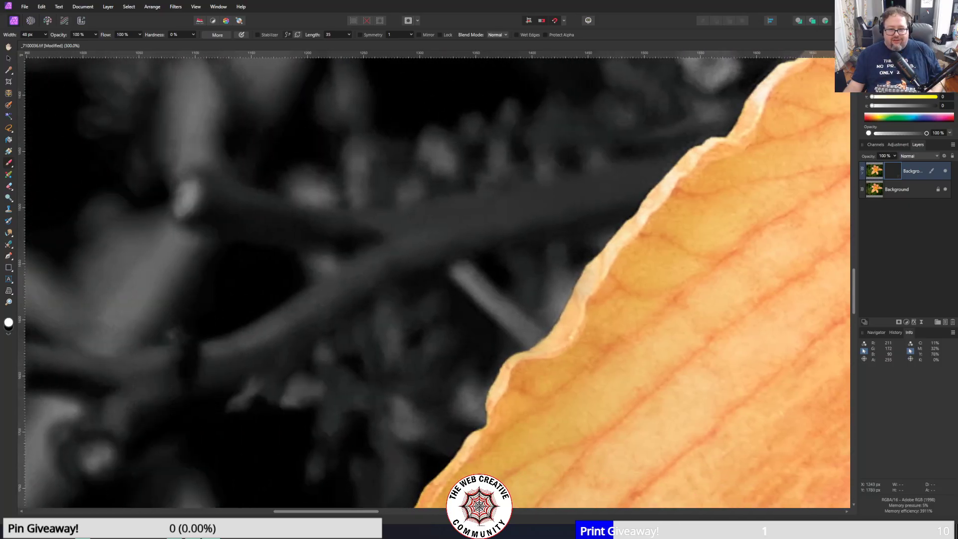
drag(855, 287, 853, 381)
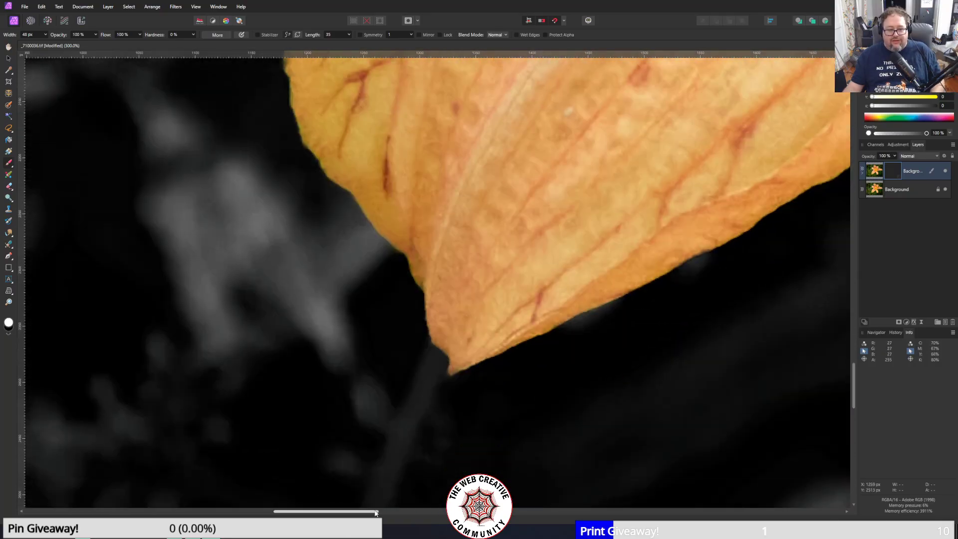
drag(326, 511, 421, 511)
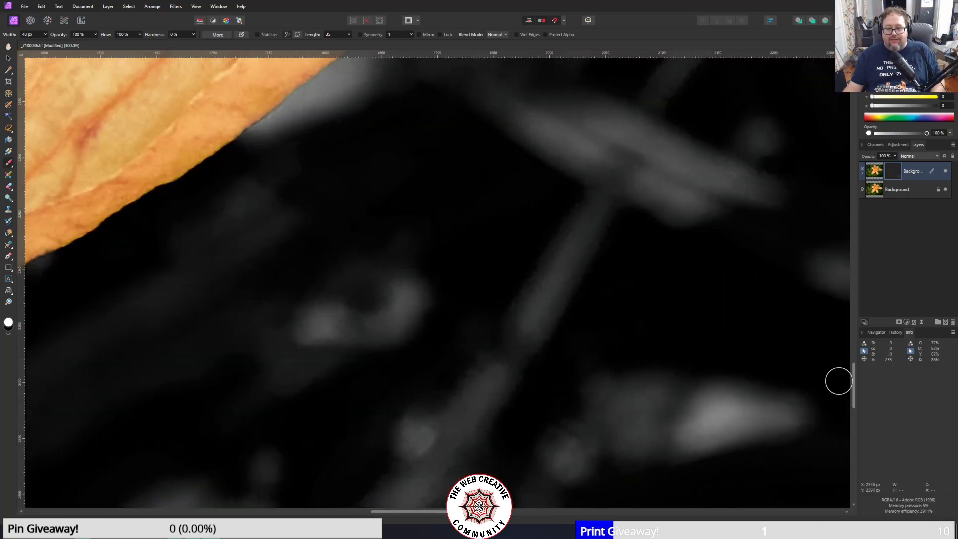
drag(854, 381, 854, 321)
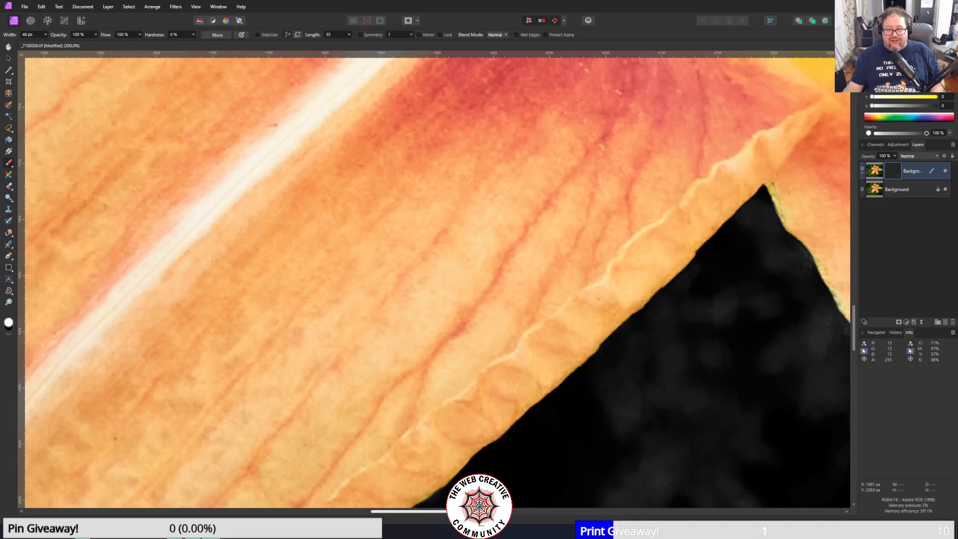
drag(427, 511, 531, 511)
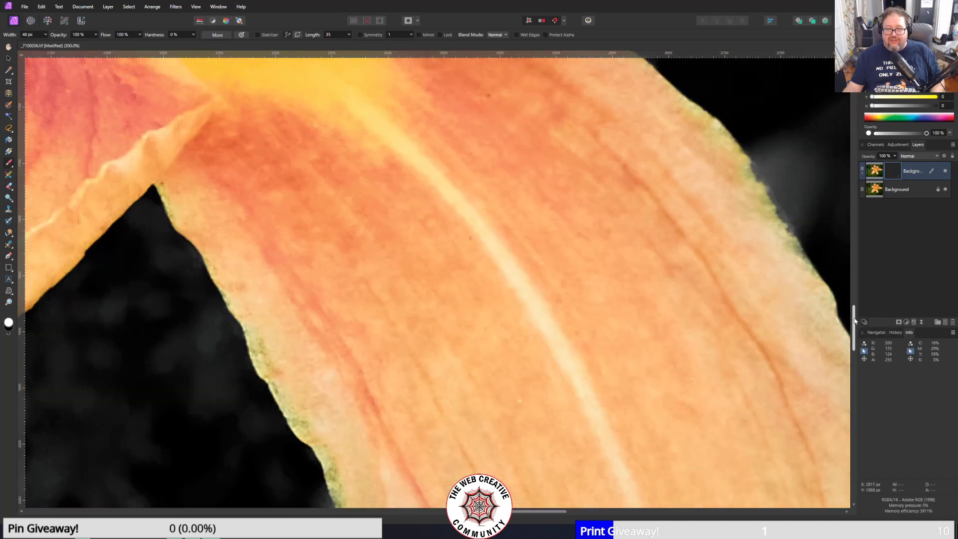
drag(854, 320, 854, 382)
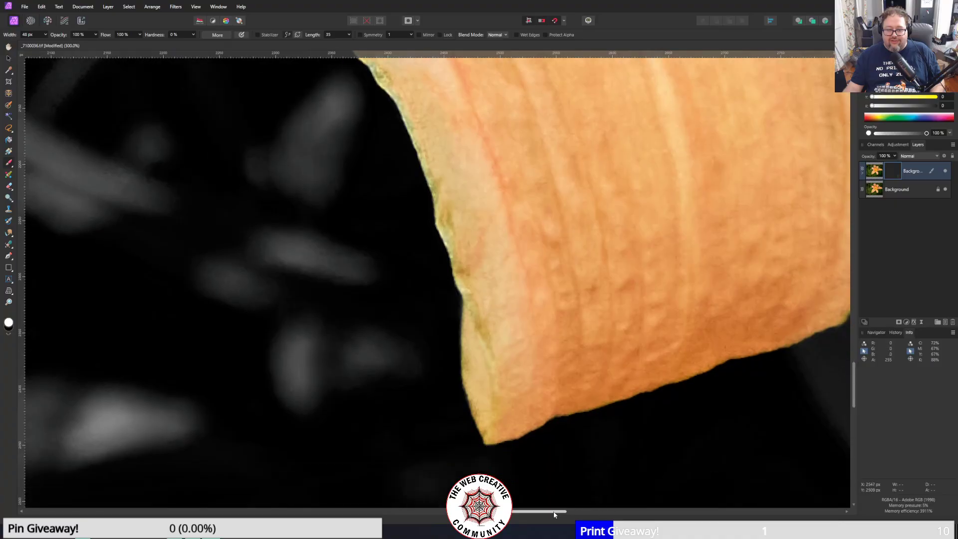
drag(553, 511, 588, 511)
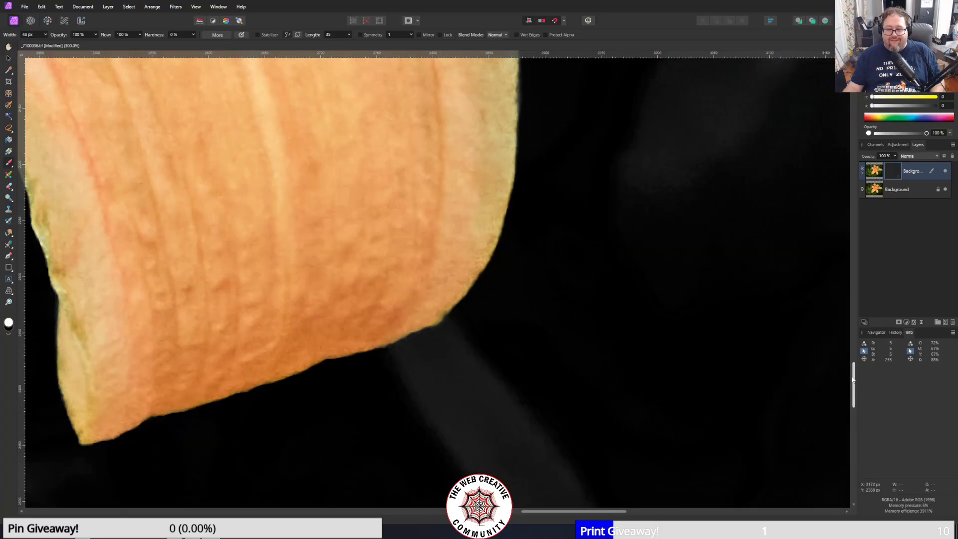
drag(853, 379, 856, 198)
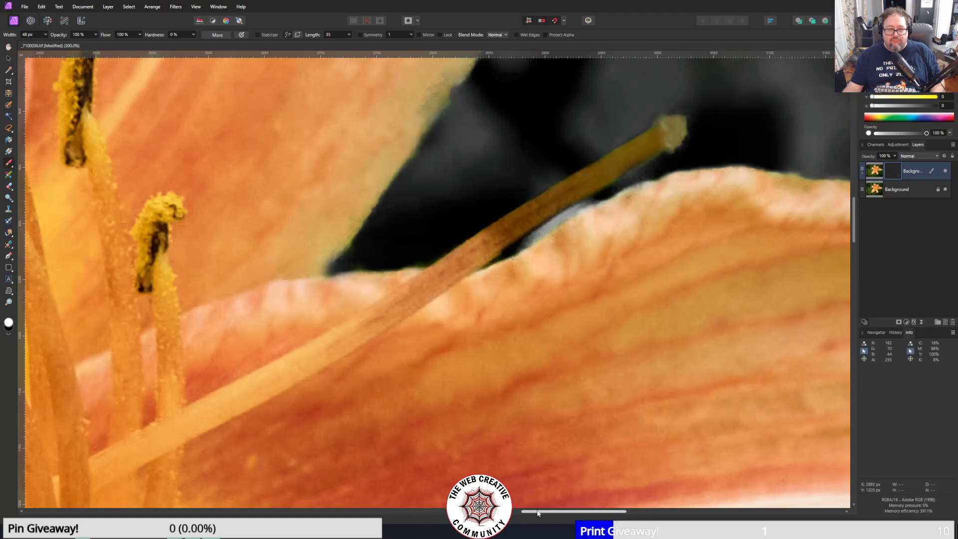
drag(538, 513, 670, 511)
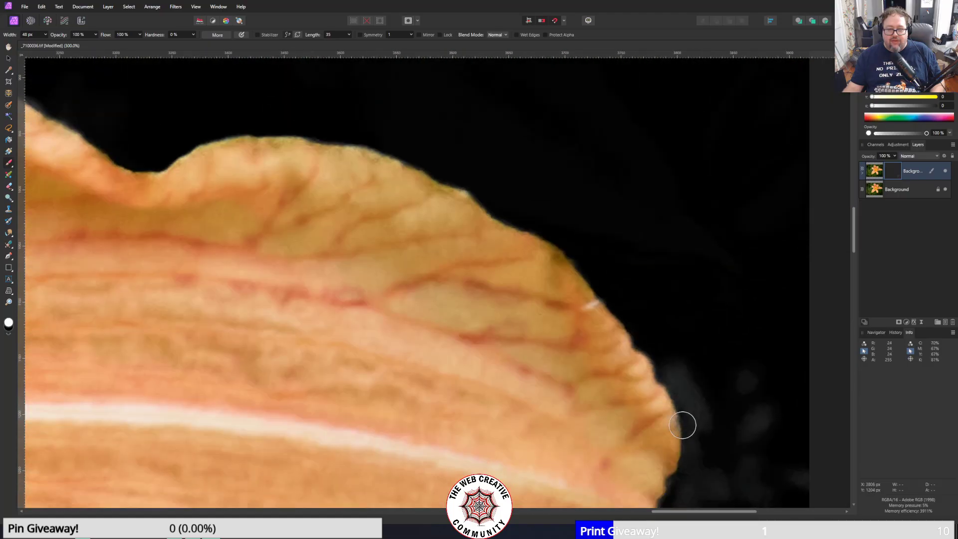
scroll(682, 425, down, 3)
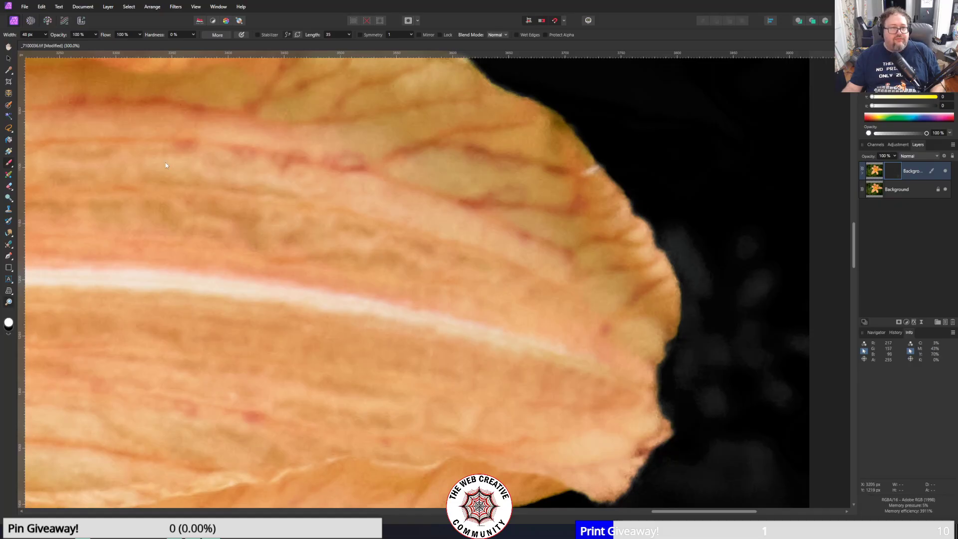
key(z)
click(48, 35)
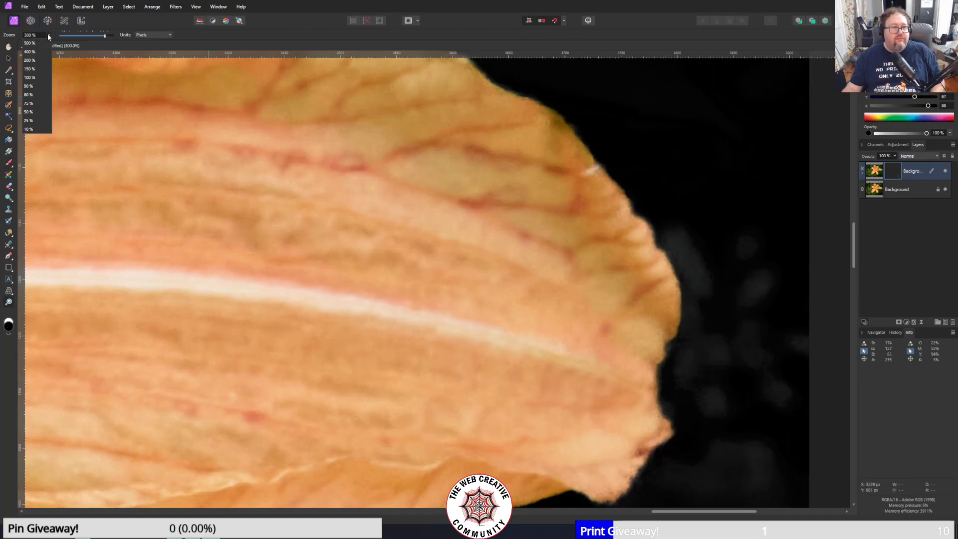
click(29, 103)
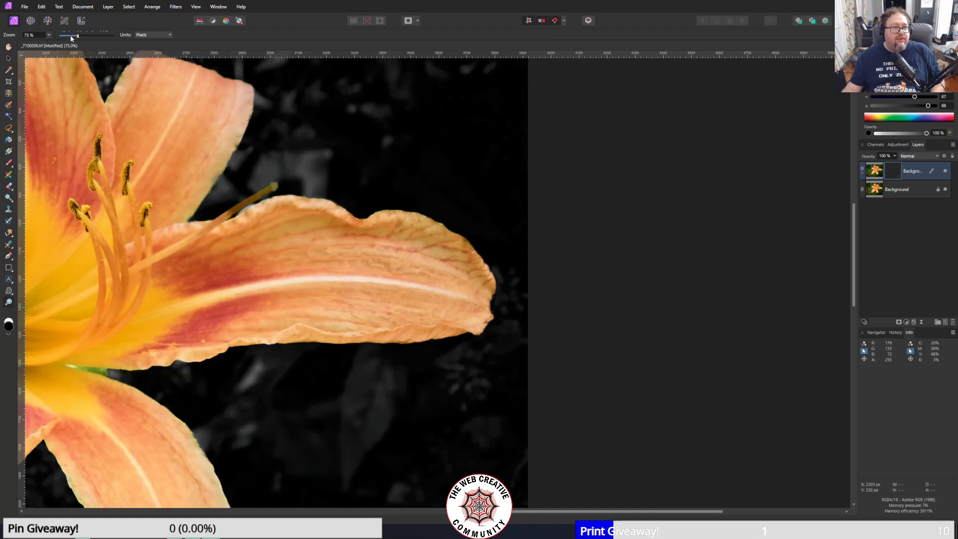
drag(71, 38, 67, 37)
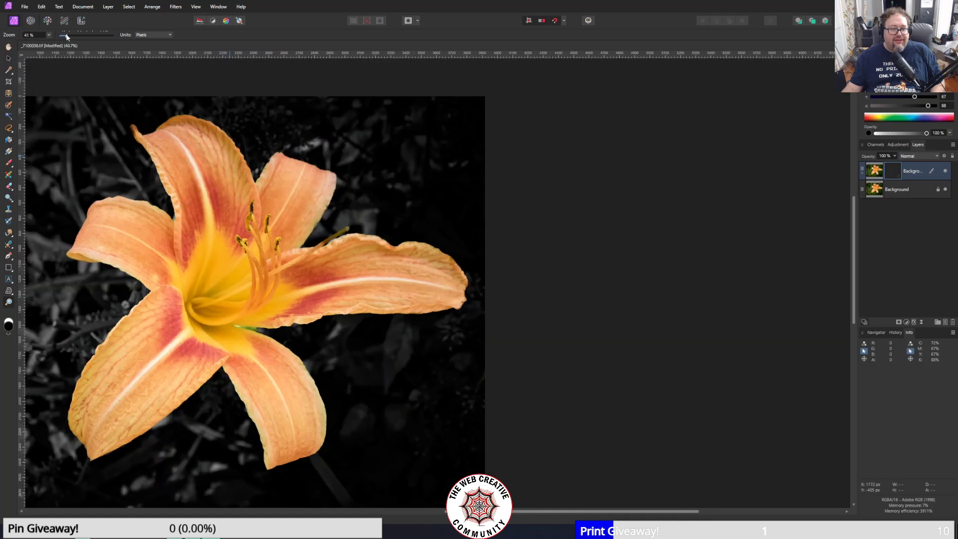
- Reduce the brush width to about 28 px and paint white over the green wedge between the right petal and the lower right petal
click(243, 331)
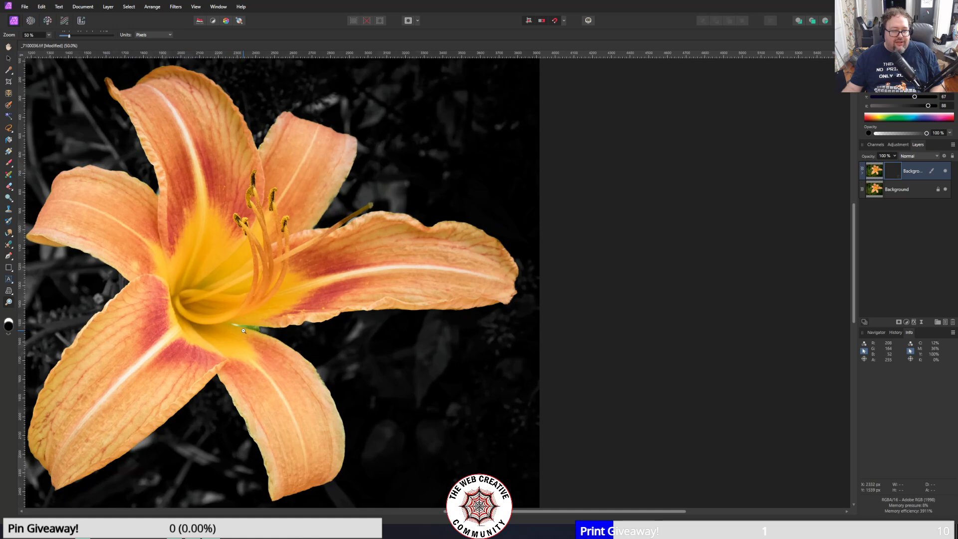
click(243, 330)
click(243, 331)
click(243, 331)
click(244, 328)
click(247, 324)
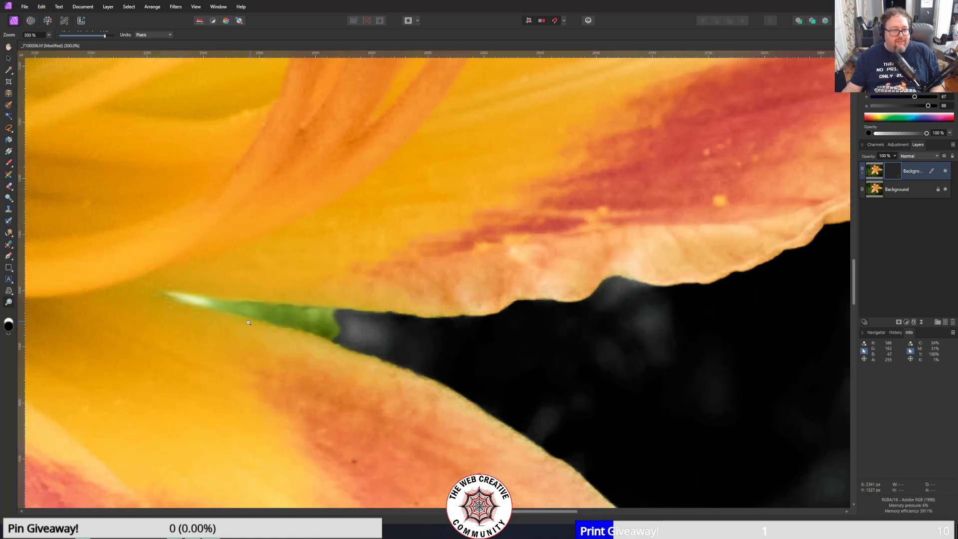
click(10, 162)
key(x)
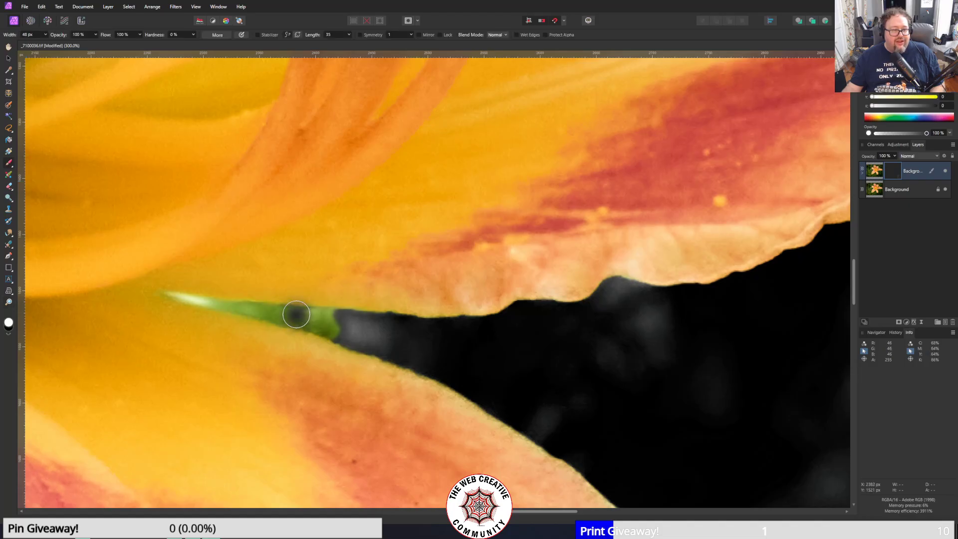
click(45, 35)
drag(42, 42, 38, 41)
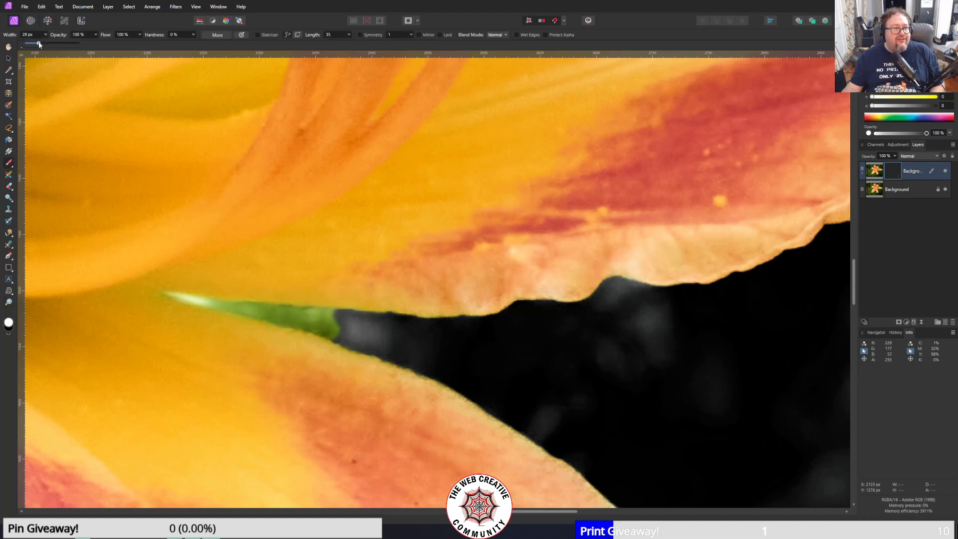
click(287, 317)
mouse_move(286, 318)
mouse_down()
mouse_move(342, 319)
mouse_move(331, 317)
mouse_move(338, 331)
mouse_move(238, 308)
mouse_up()
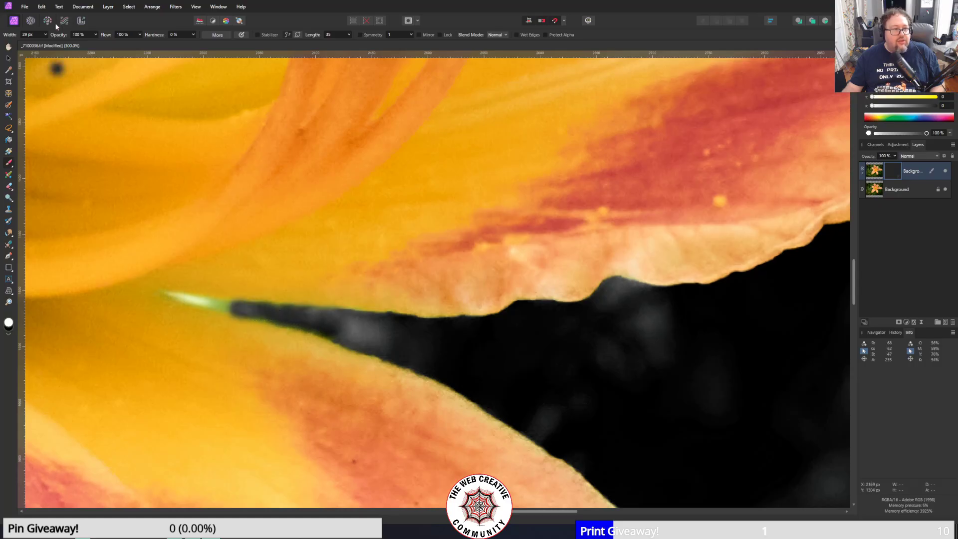
- Set the brush width to 15 px and paint white over the thin green tip at the inner end of that notch
click(45, 34)
drag(43, 44, 40, 43)
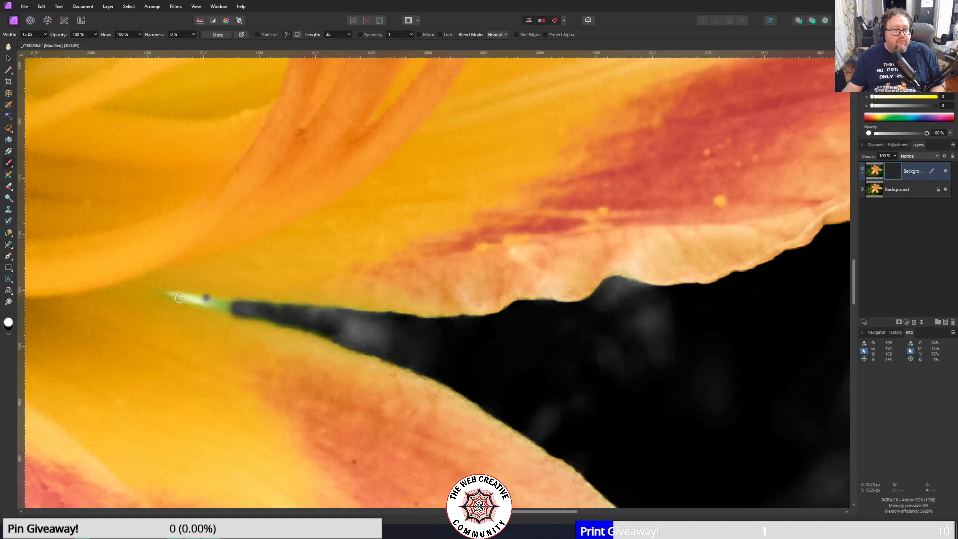
drag(179, 298, 196, 304)
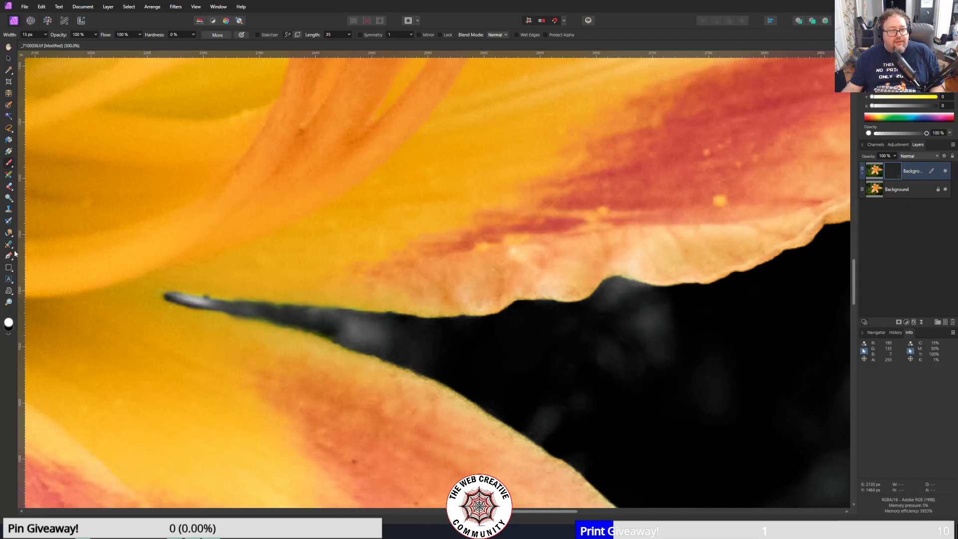
- Review the whole lily and display the upper Background layer's black-and-white mask on its own
click(9, 303)
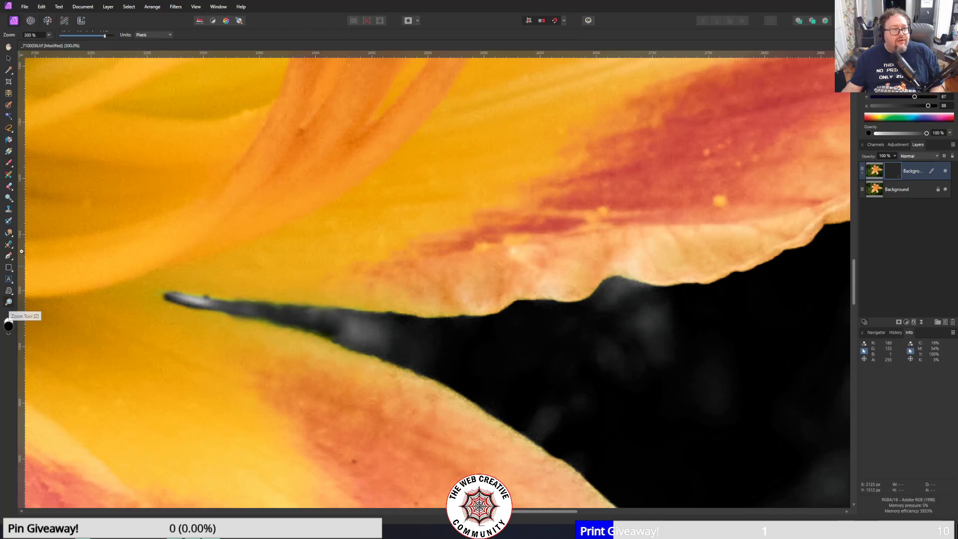
click(68, 36)
click(66, 37)
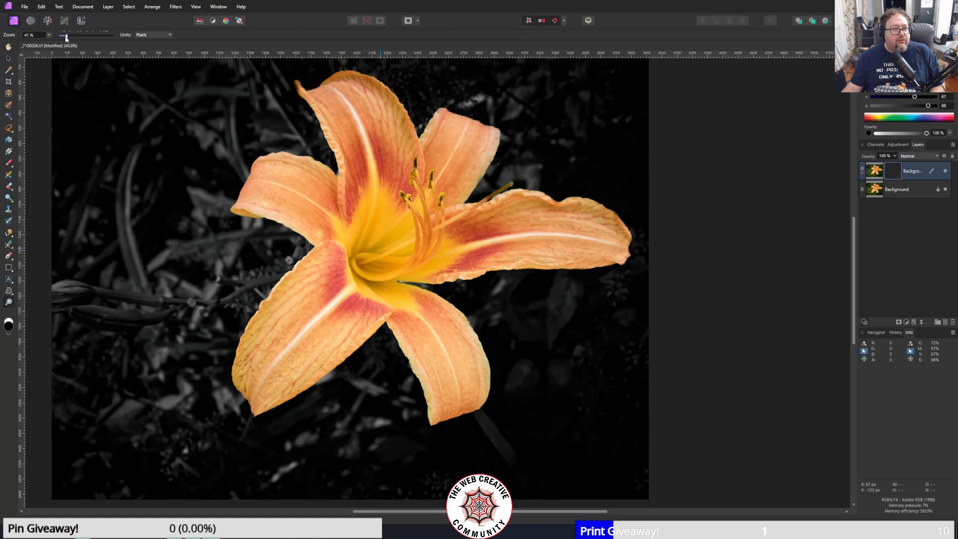
scroll(70, 186, up, 1)
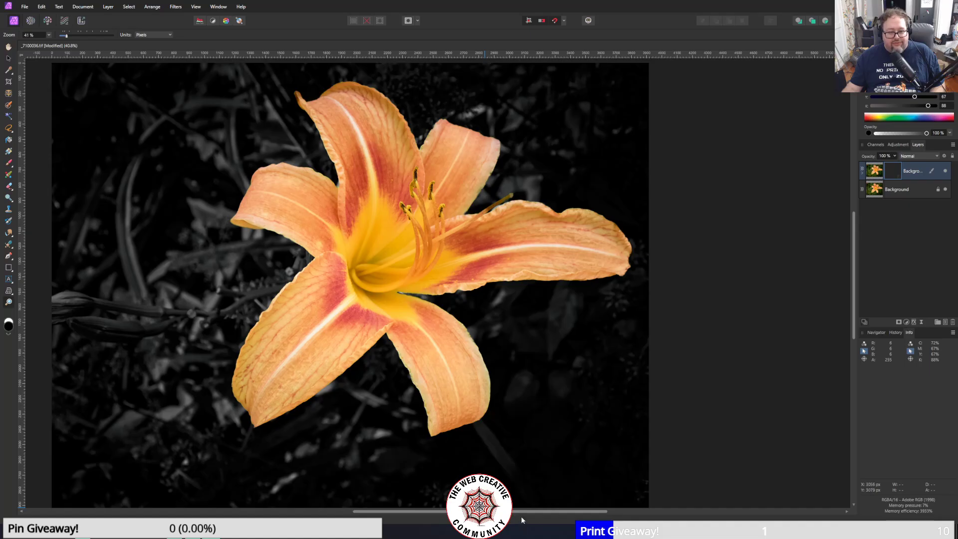
drag(522, 512, 498, 512)
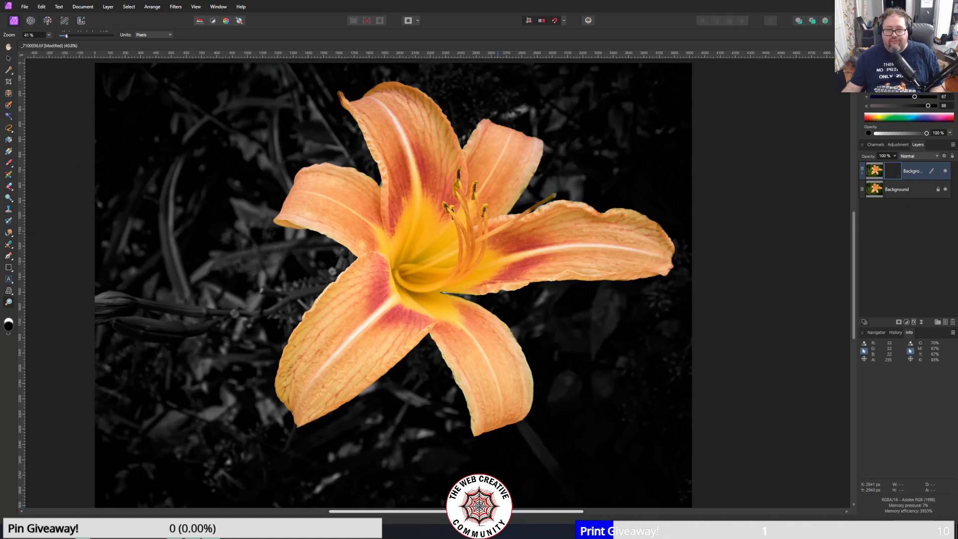
double_click(894, 171)
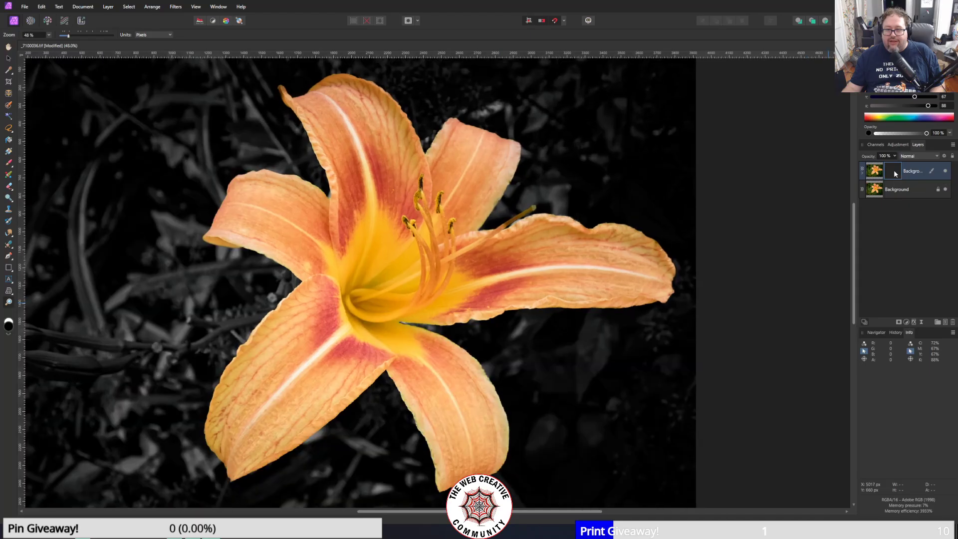
click(897, 144)
click(918, 144)
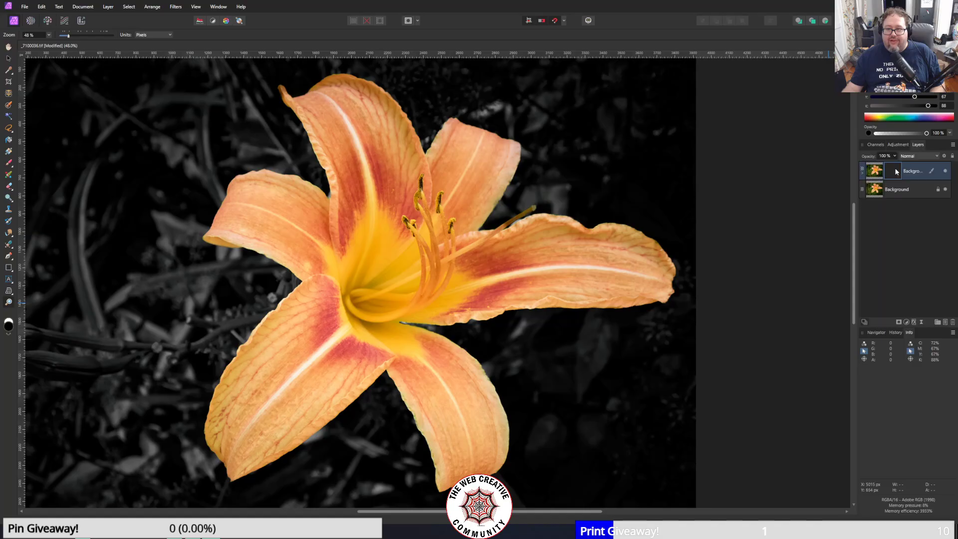
right_click(895, 172)
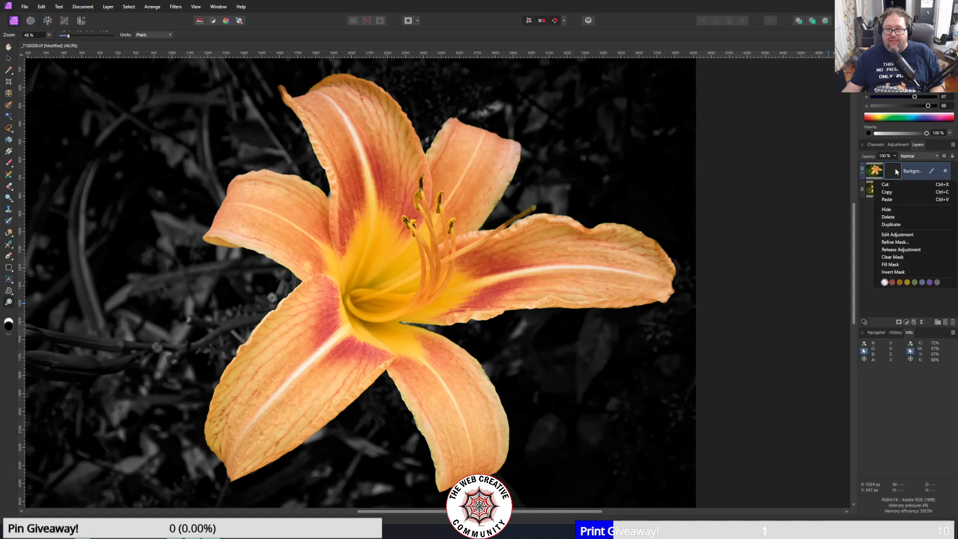
click(897, 234)
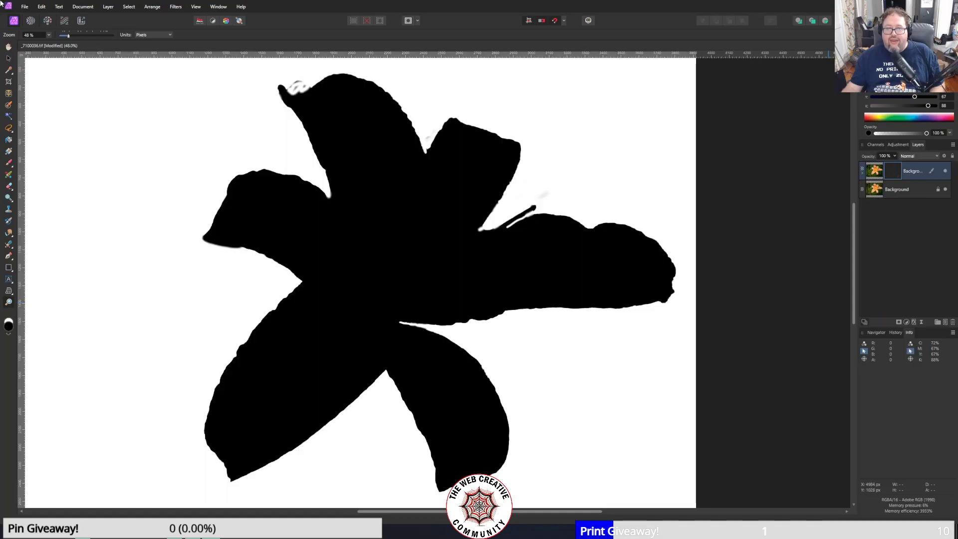
click(44, 6)
click(50, 15)
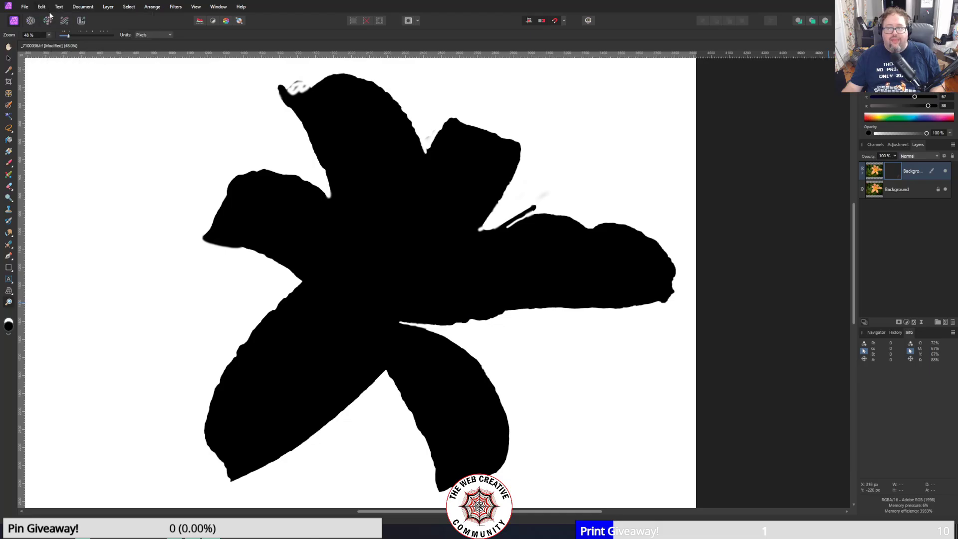
click(44, 7)
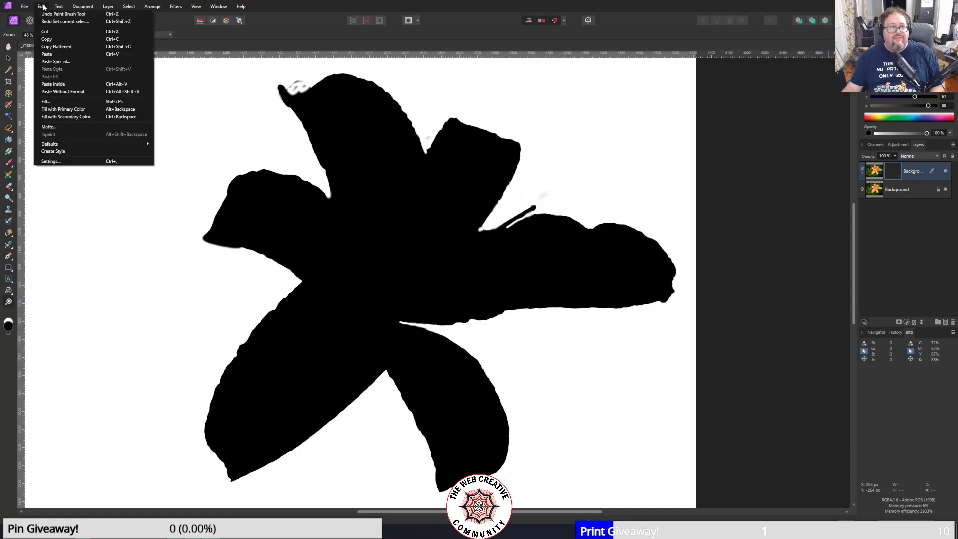
click(44, 7)
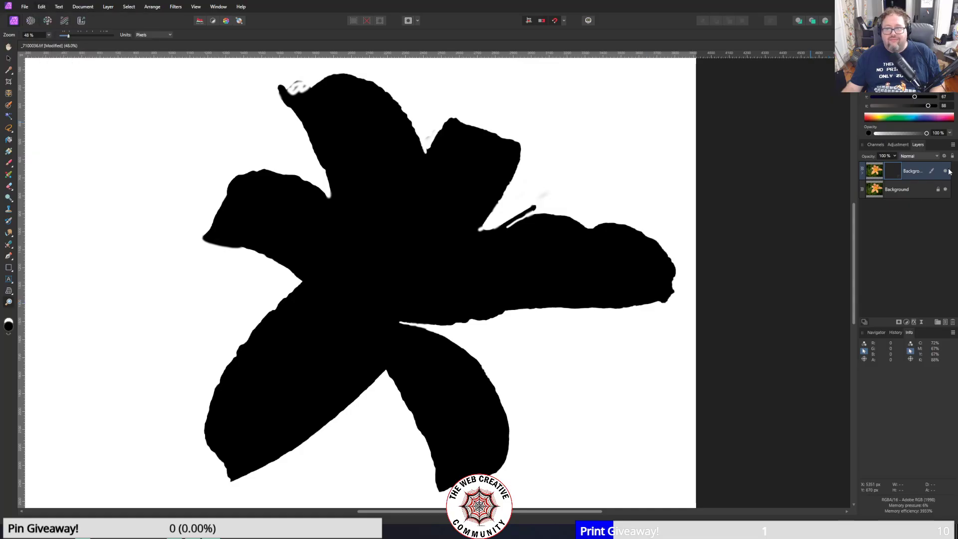
- Try releasing the Black & White adjustment from the upper Background layer and clearing its mask
right_click(892, 171)
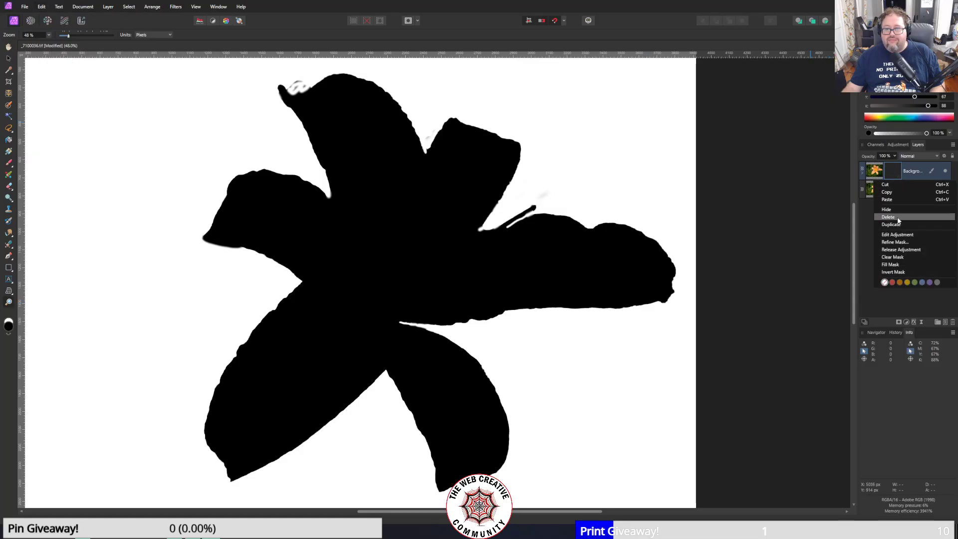
click(902, 250)
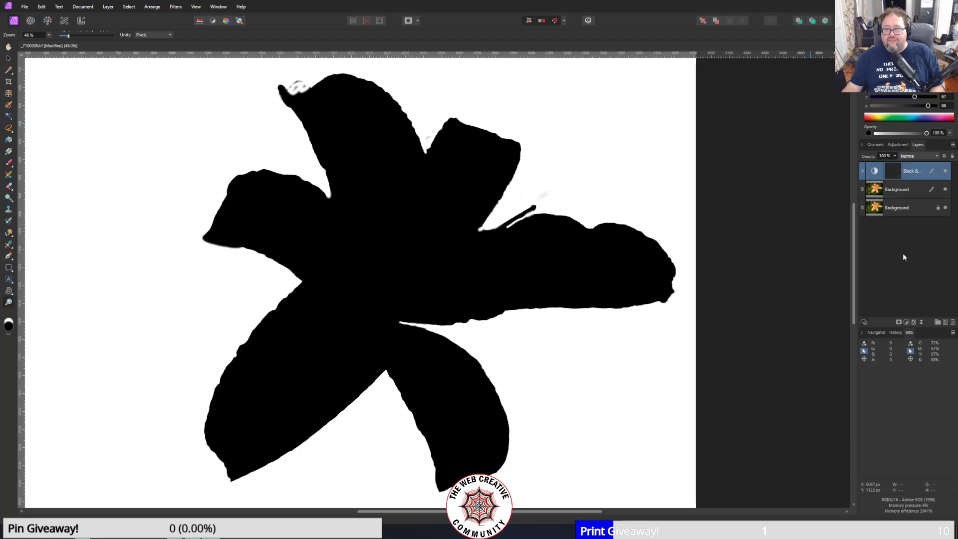
right_click(894, 172)
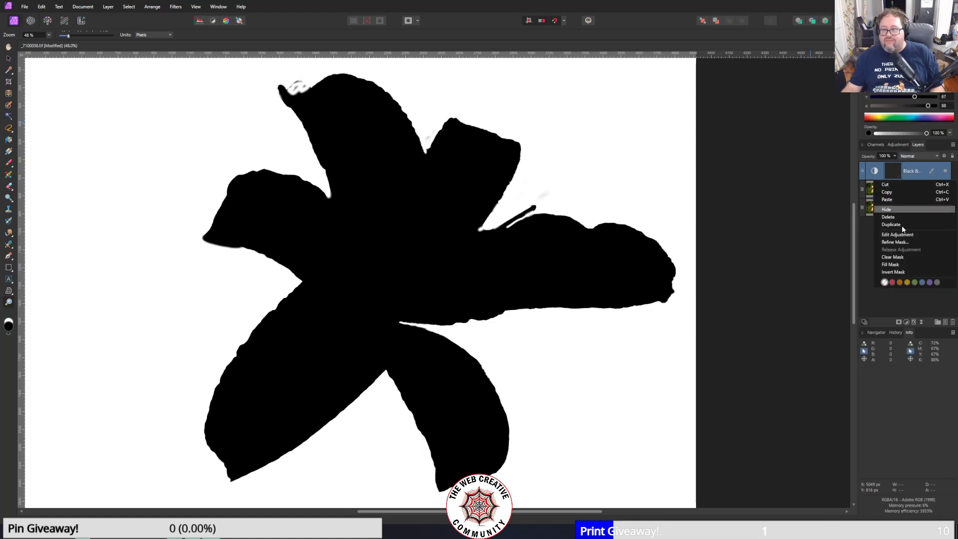
click(899, 257)
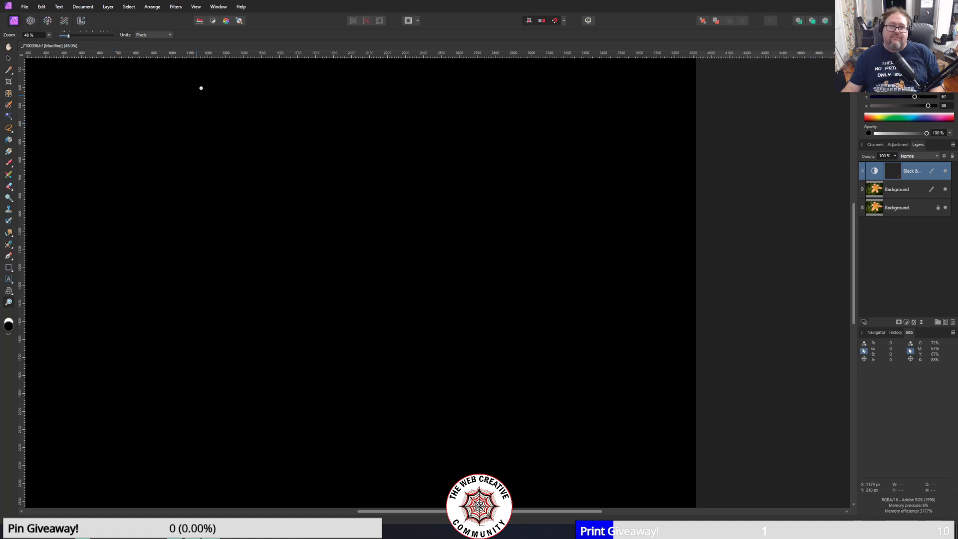
- Undo the mask clearing and the release of the Black & White adjustment
click(40, 7)
click(48, 16)
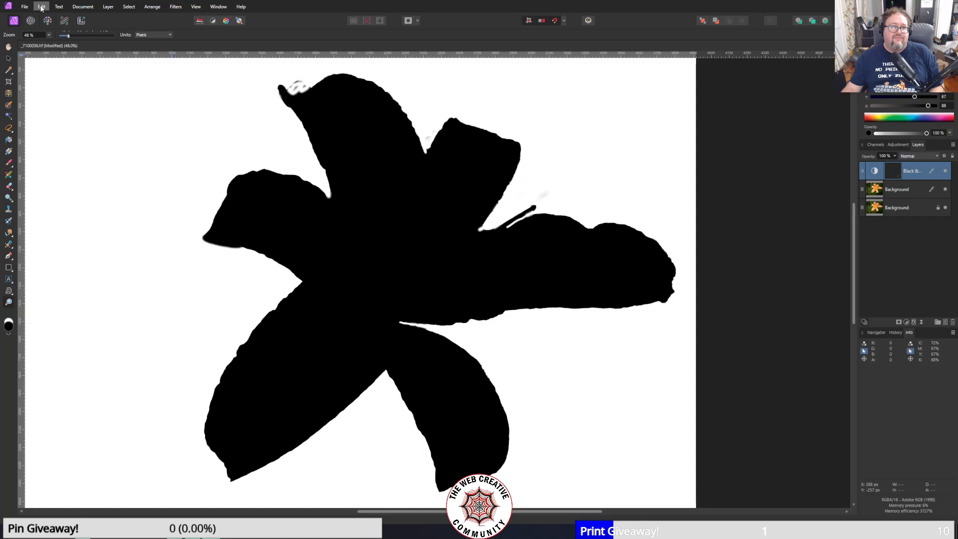
click(41, 7)
click(46, 16)
click(41, 6)
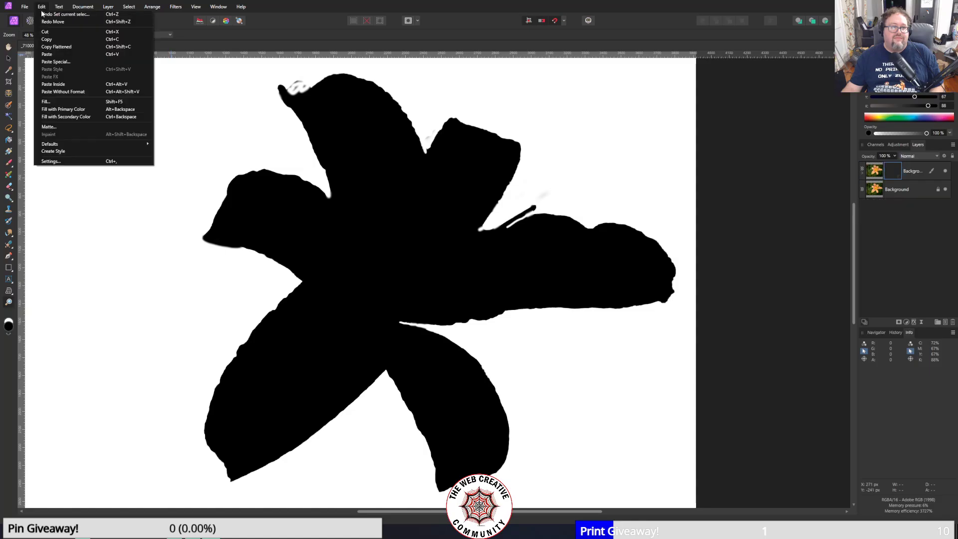
click(44, 16)
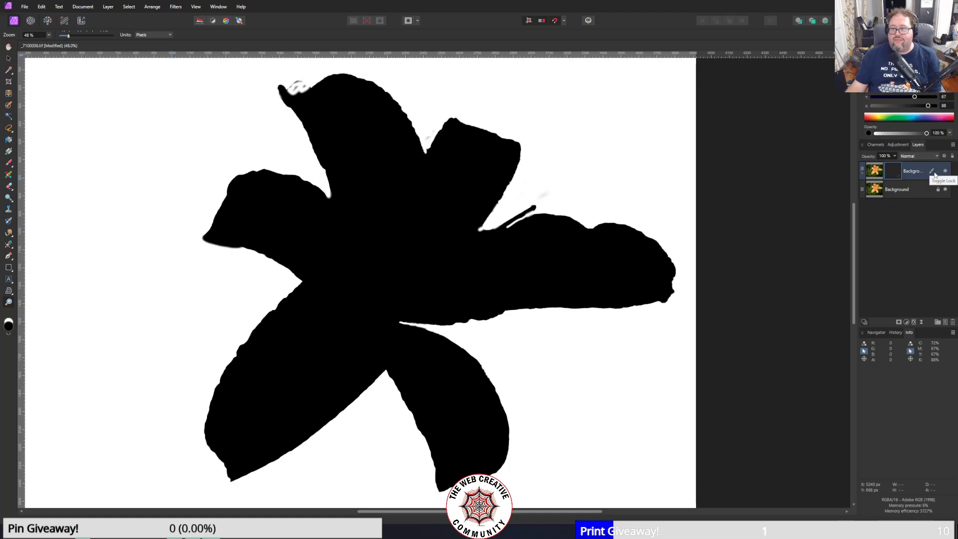
- Leave the mask-only display and look over the whole selective-color lily
mouse_move(932, 174)
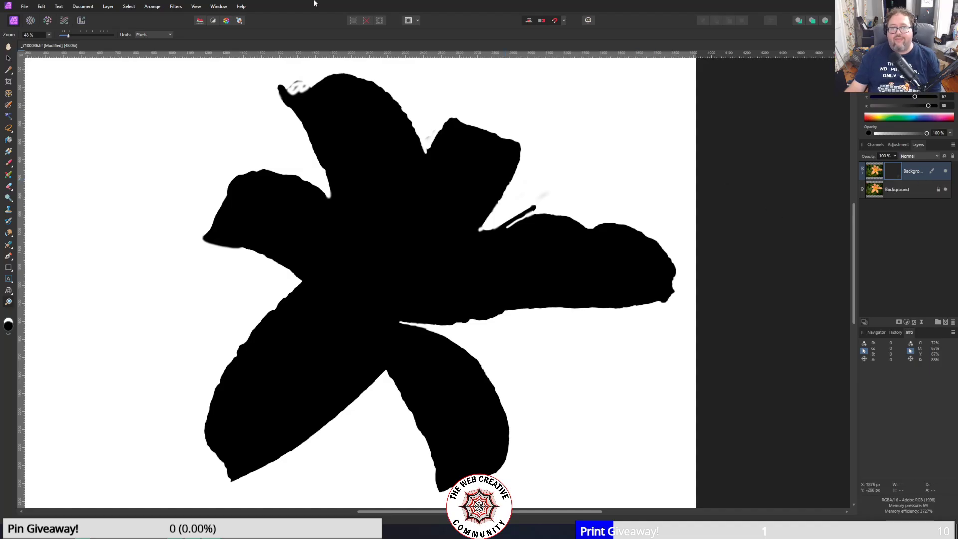
right_click(925, 171)
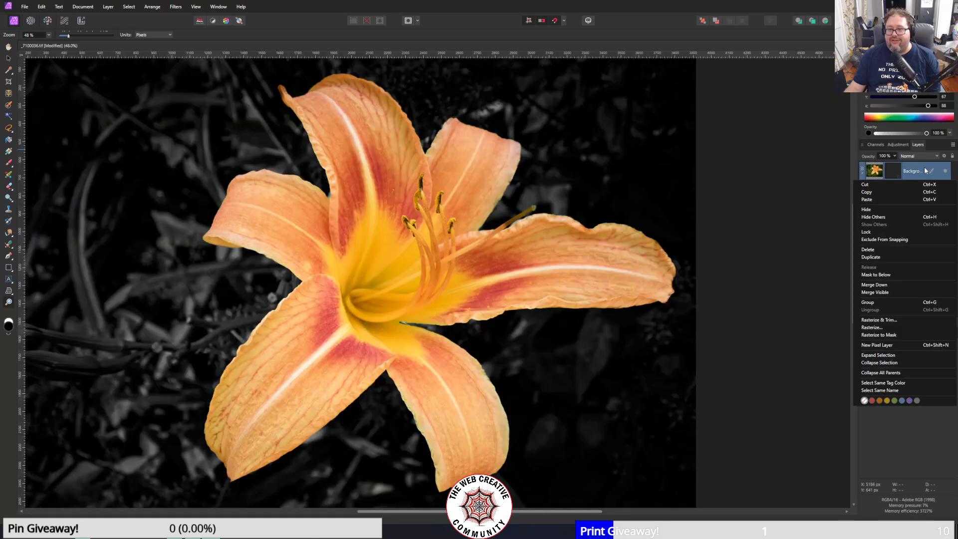
click(730, 170)
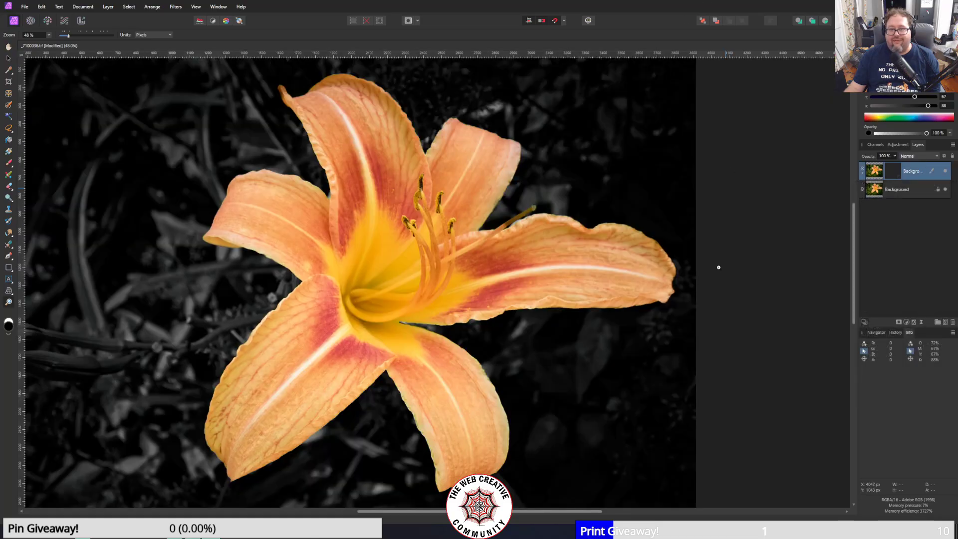
drag(585, 512, 543, 513)
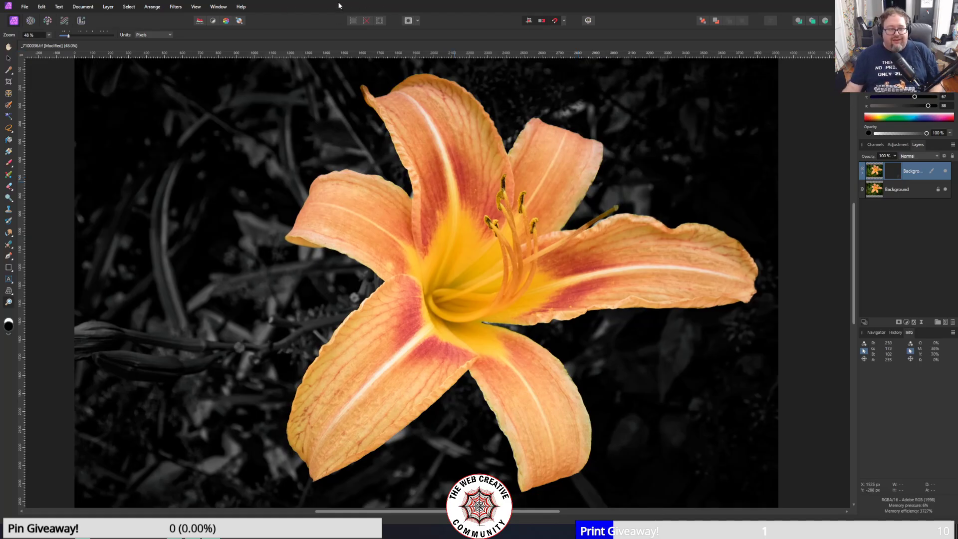
click(894, 174)
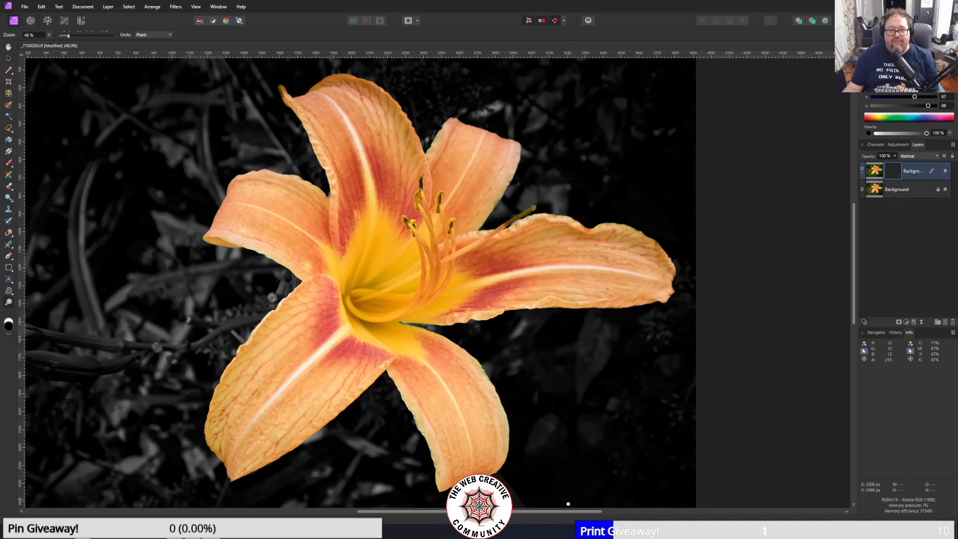
drag(571, 512, 510, 512)
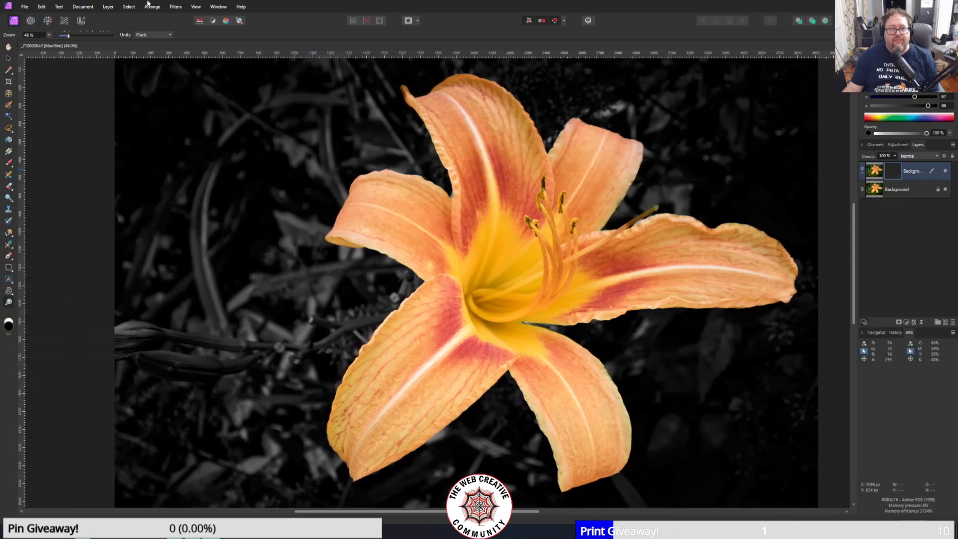
- Save the document as _7100036.afphoto in the 20250710 pictures folder
click(21, 6)
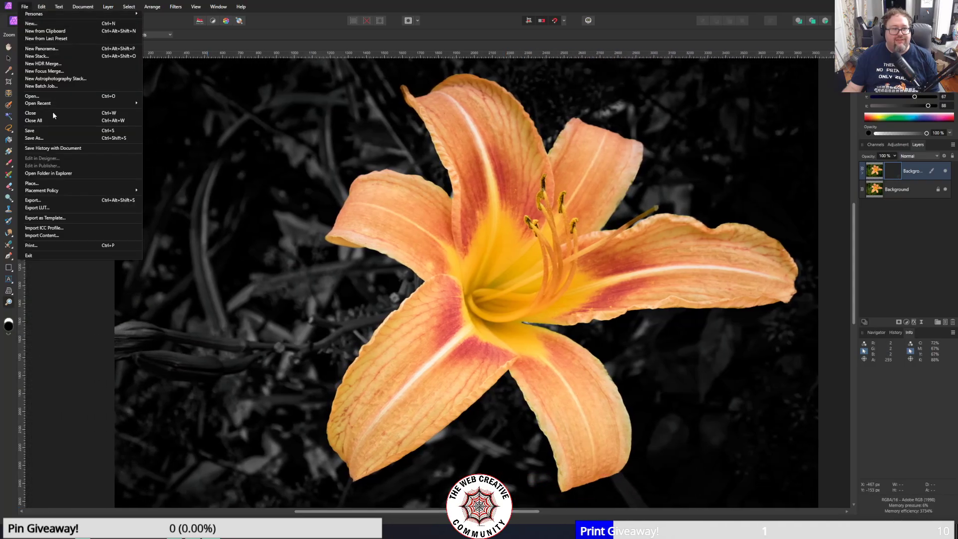
click(44, 138)
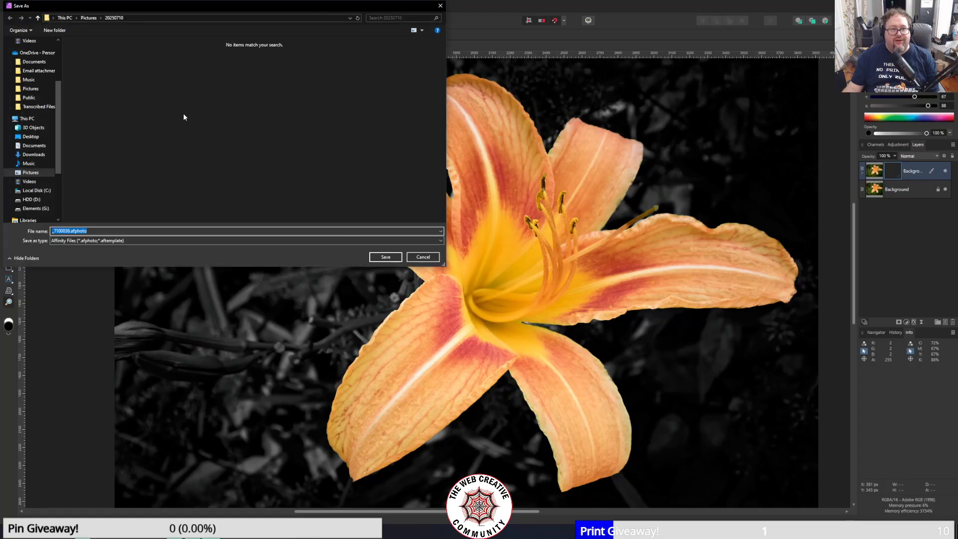
click(385, 258)
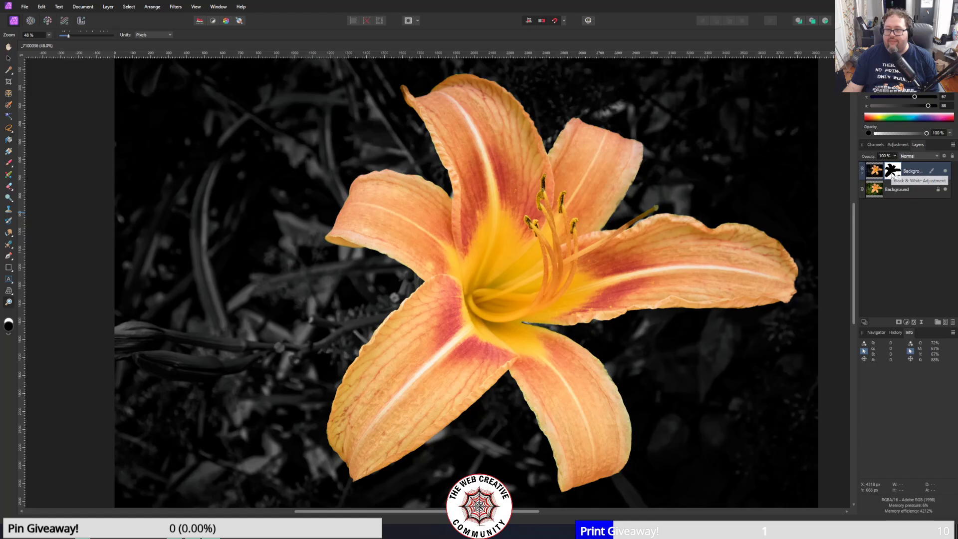
right_click(892, 174)
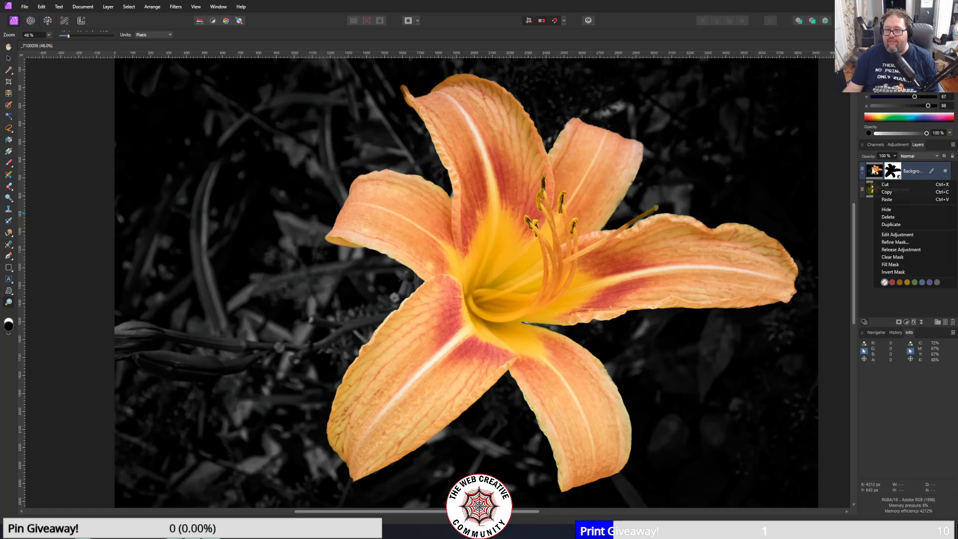
click(878, 174)
double_click(892, 173)
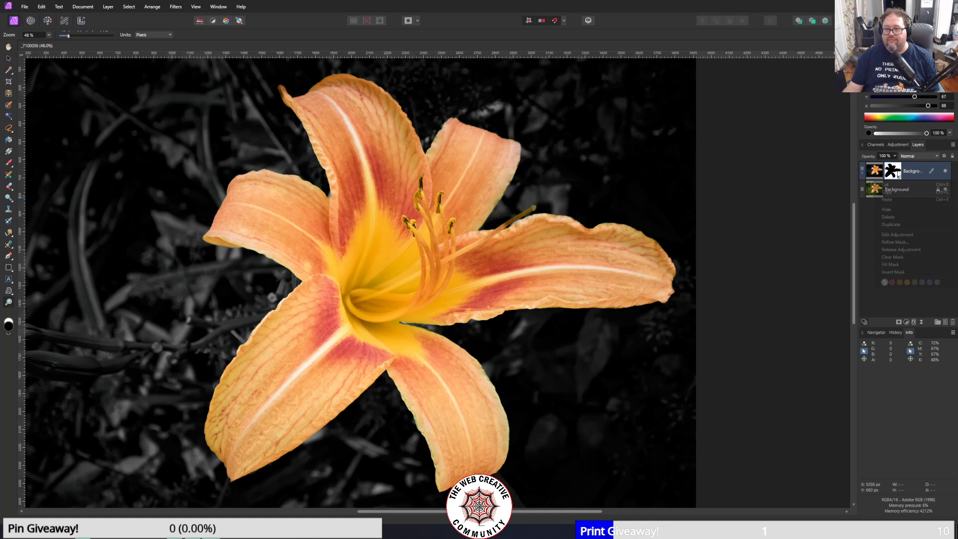
right_click(875, 181)
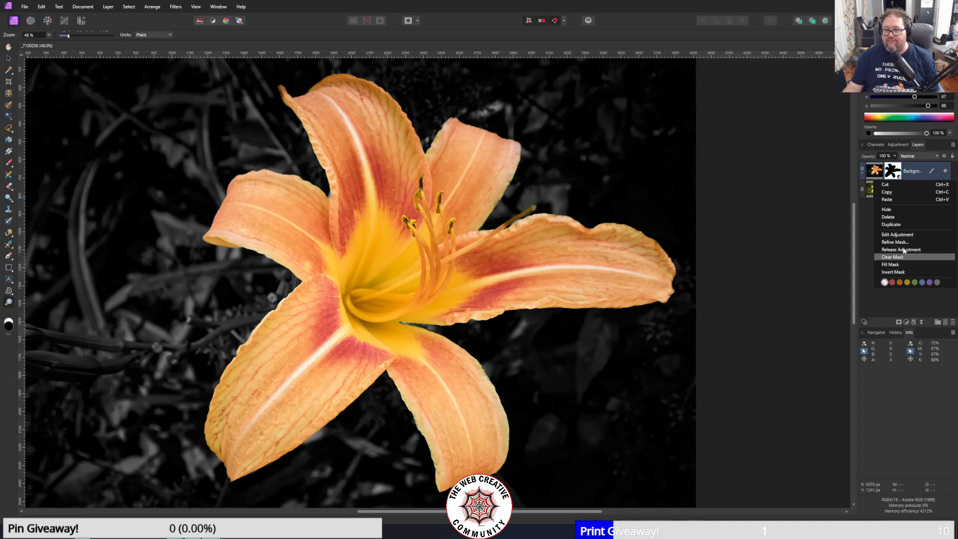
- Apply the Max Black preset of the Black & White adjustment, setting Yellow to 51% and Green to 45% for a brighter background
click(898, 145)
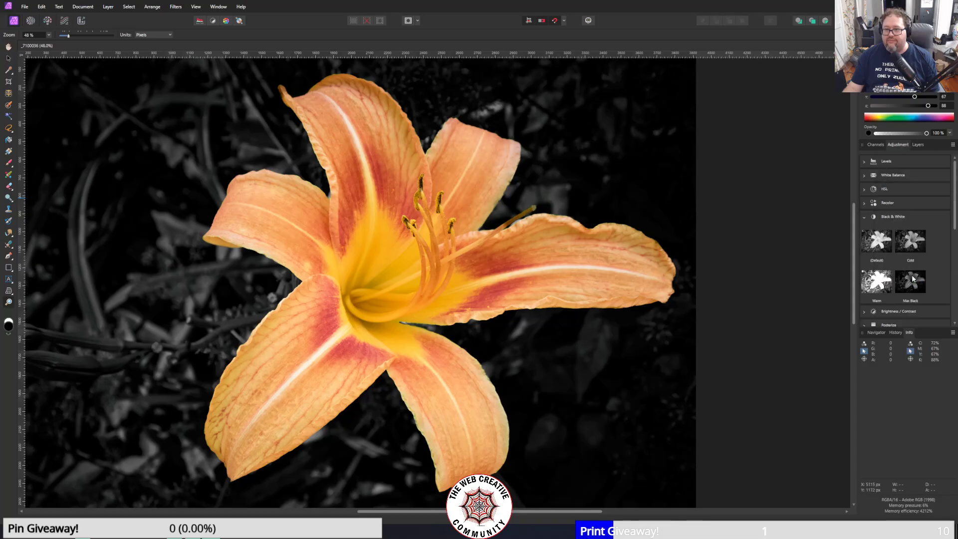
click(909, 289)
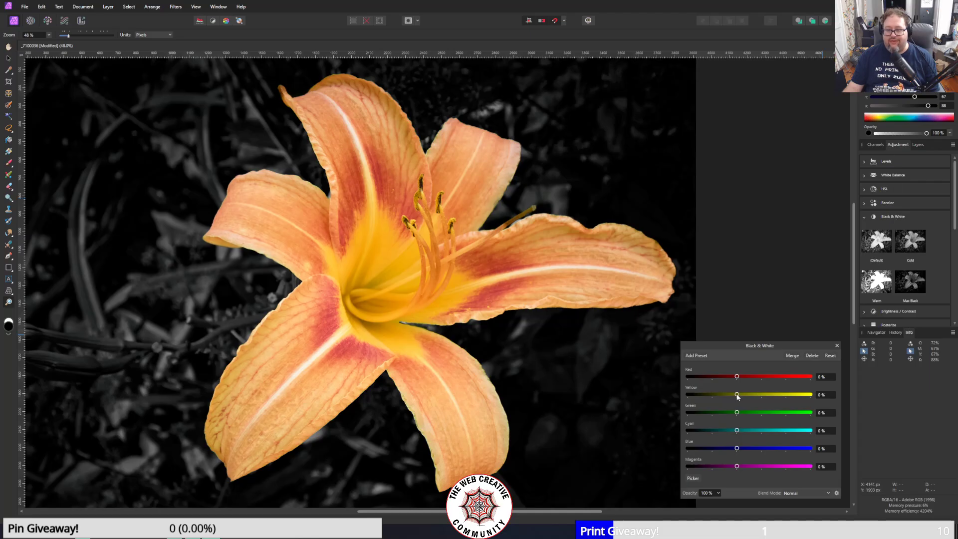
drag(737, 394, 749, 395)
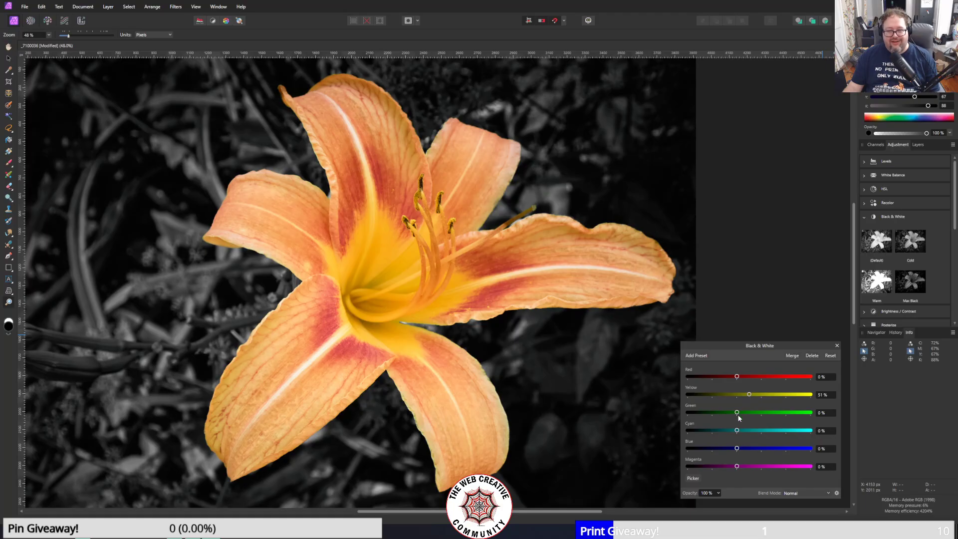
drag(737, 413, 748, 415)
scroll(416, 400, down, 5)
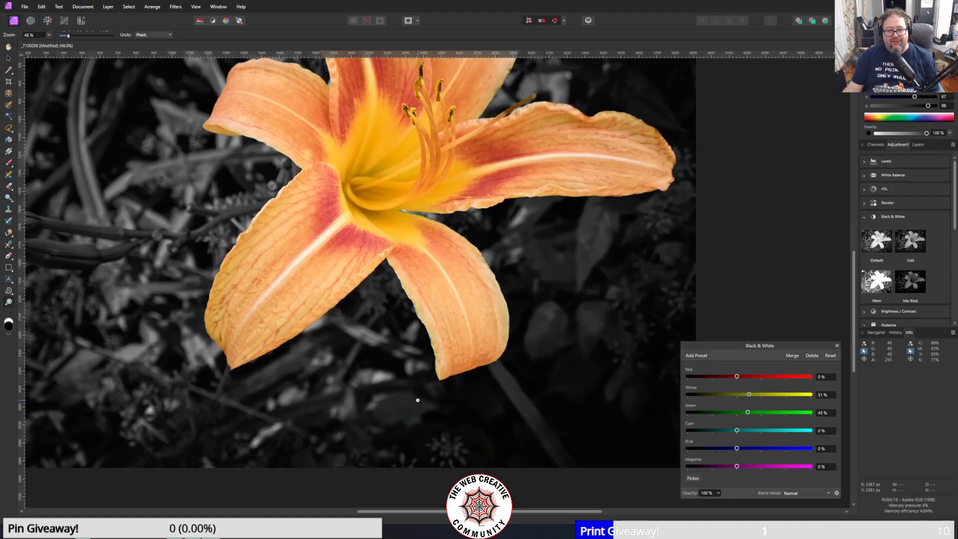
scroll(418, 400, up, 5)
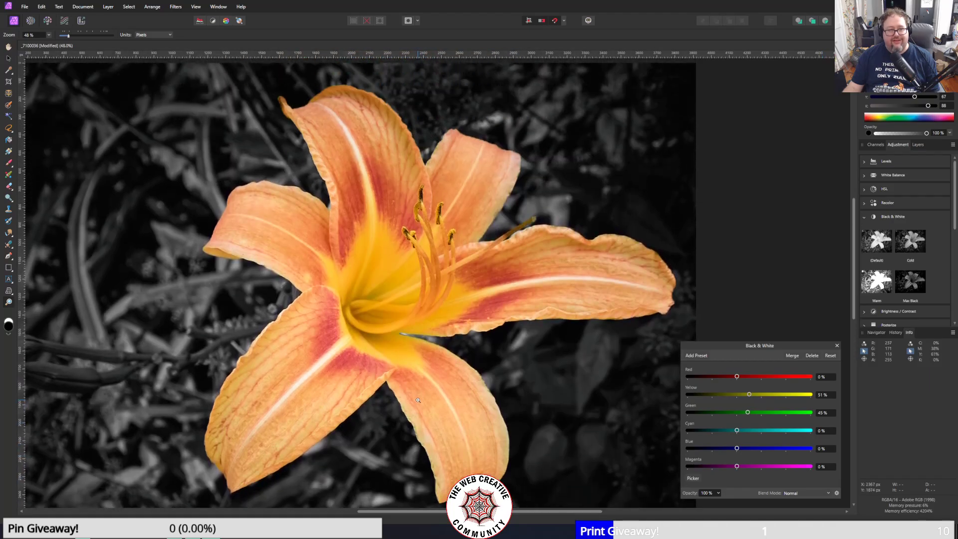
- Save the document with the brightened background and close the Black & White settings
click(26, 8)
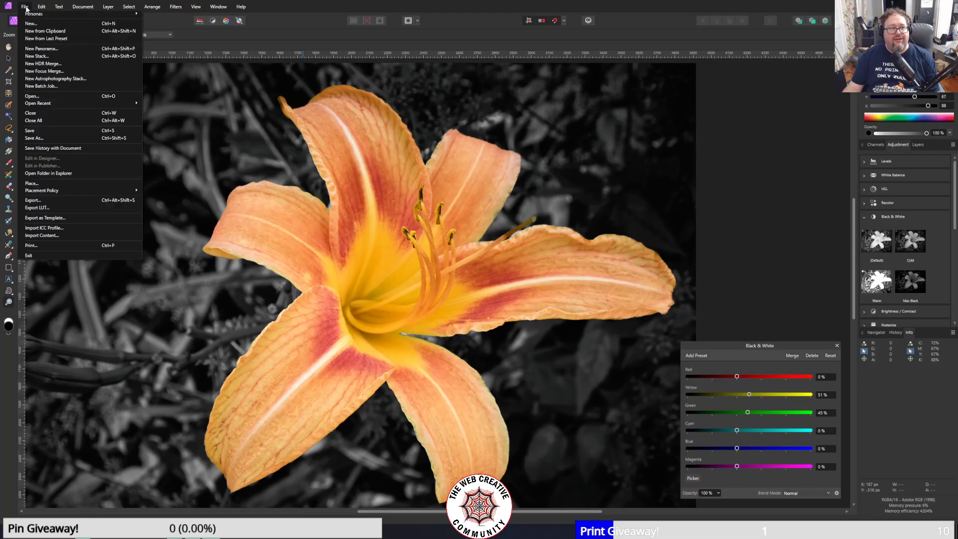
click(50, 131)
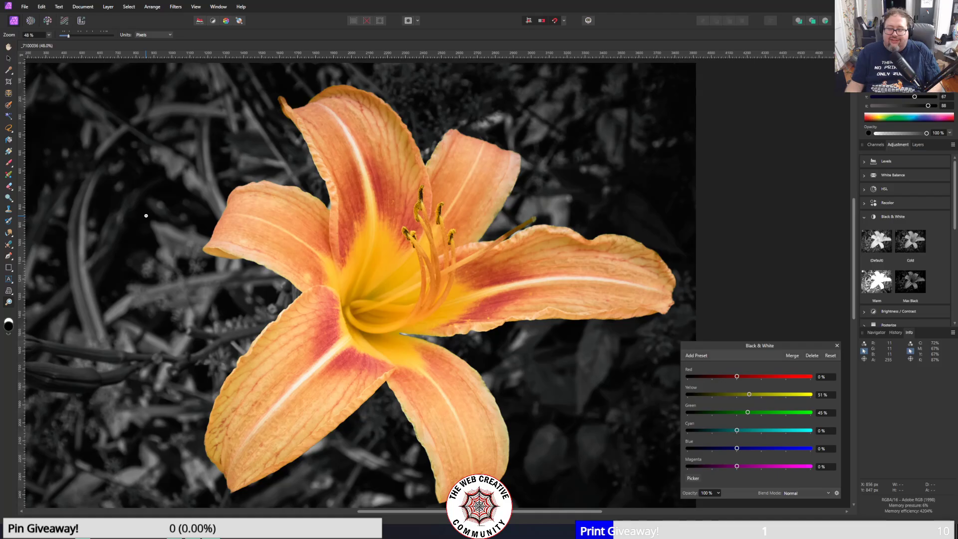
drag(413, 512, 387, 513)
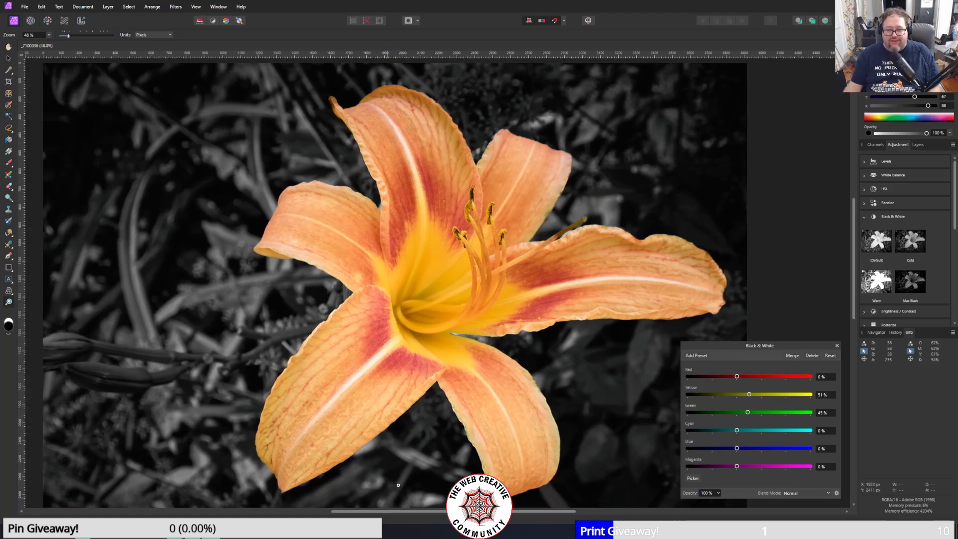
click(836, 345)
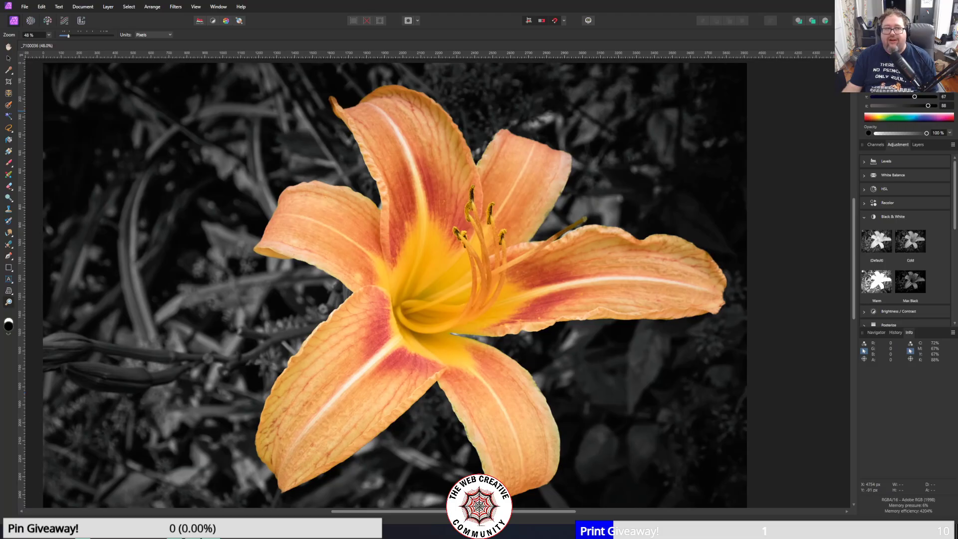
- Switch to the 20250710 folder in Adobe Bridge, filter it to TIFF images and maximize the window
click(951, 2)
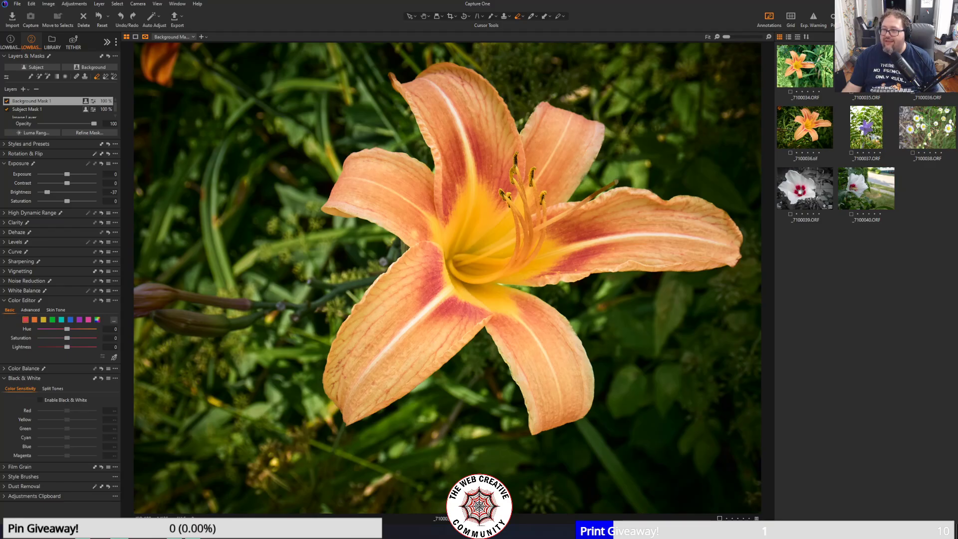
drag(957, 60, 552, 41)
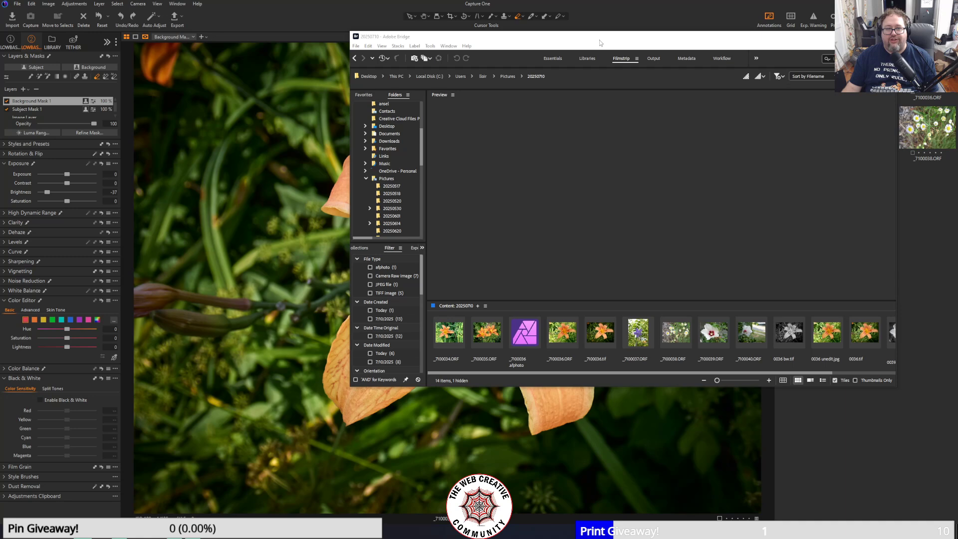
click(370, 293)
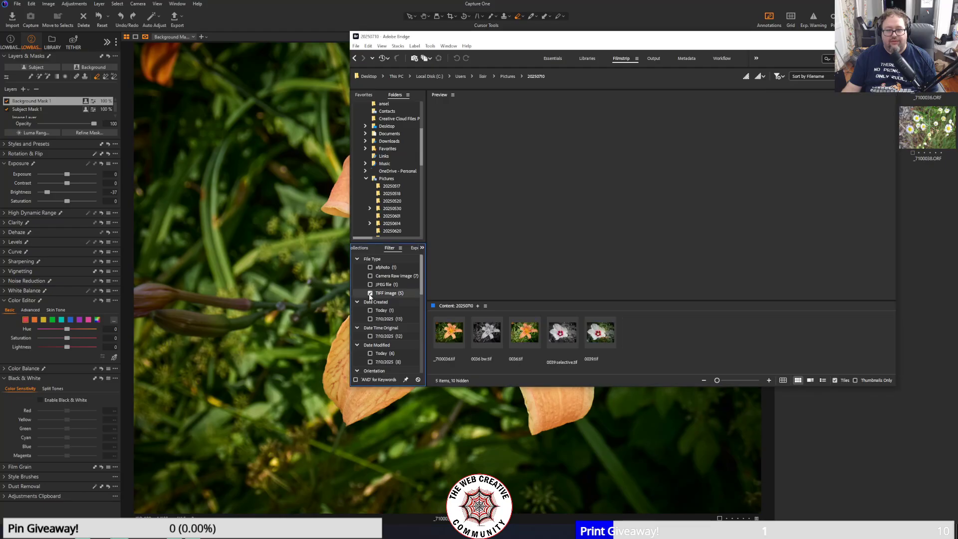
double_click(600, 39)
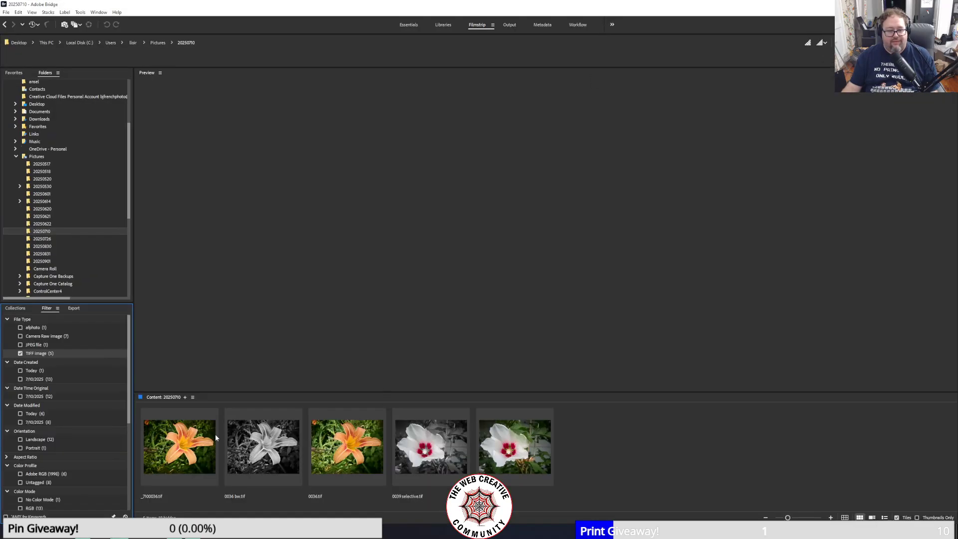
- Compare 0036 bw.tif with 0036.tif side by side, and 0039 selective.tif with its color version the same way
click(268, 451)
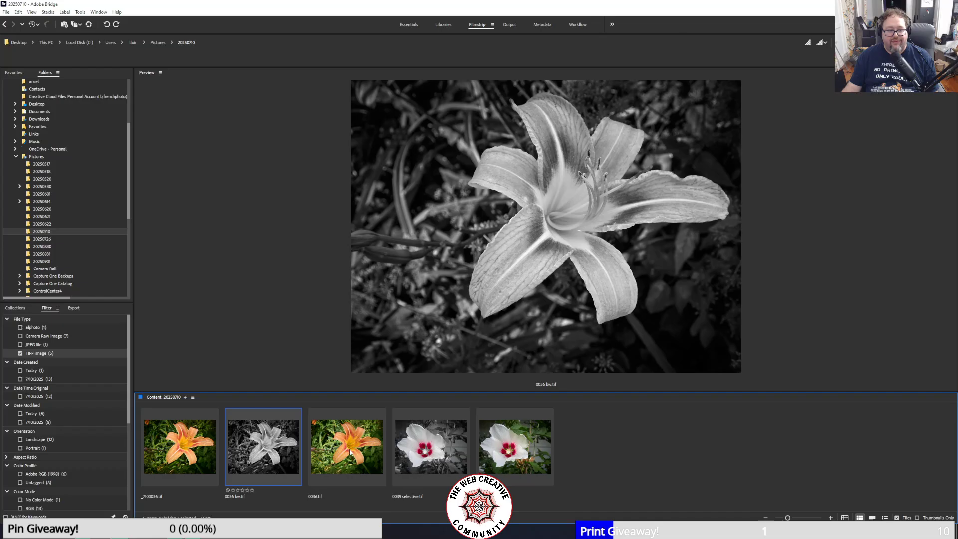
ctrl+click(350, 451)
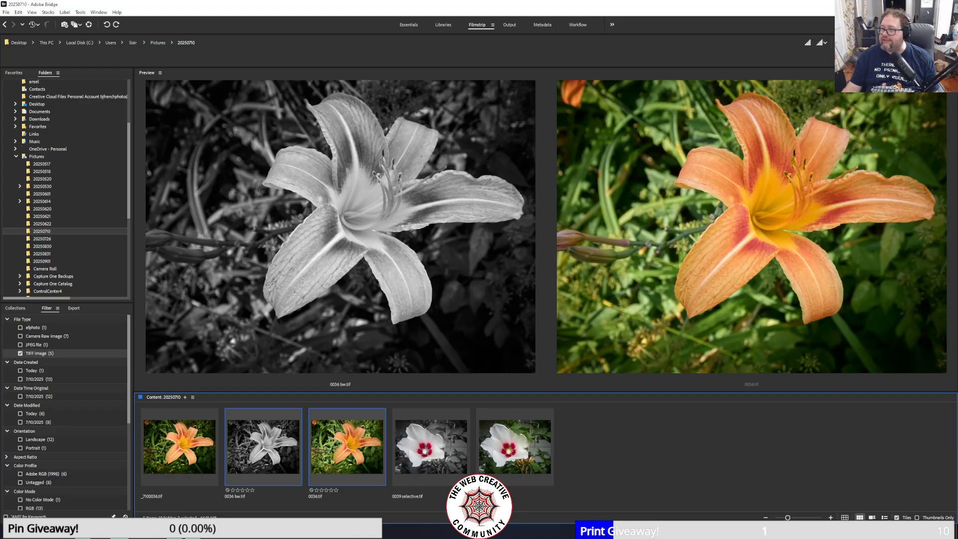
click(430, 451)
shift+click(513, 445)
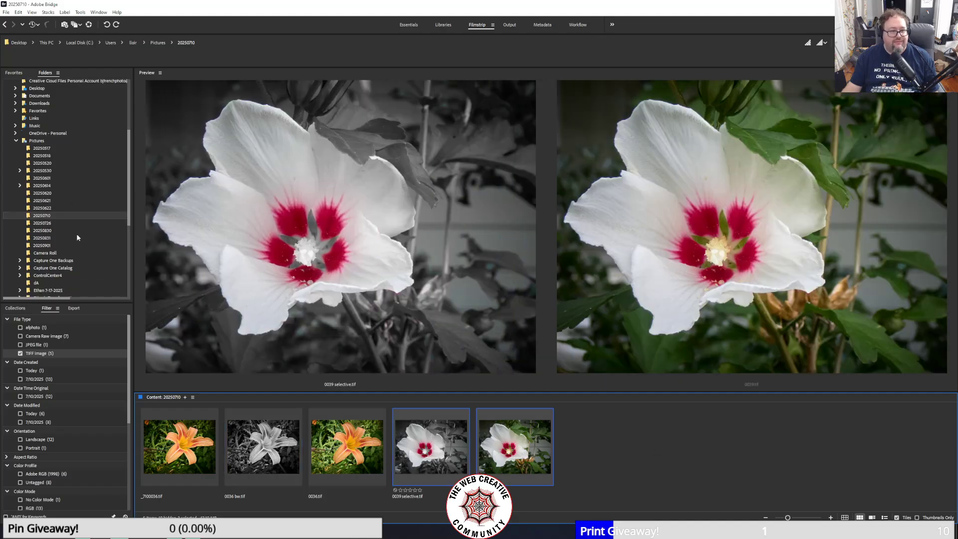
- Open the C1 Edits subfolder of the Hudson City Cemetery 7-4-25 pictures folder
scroll(76, 234, down, 5)
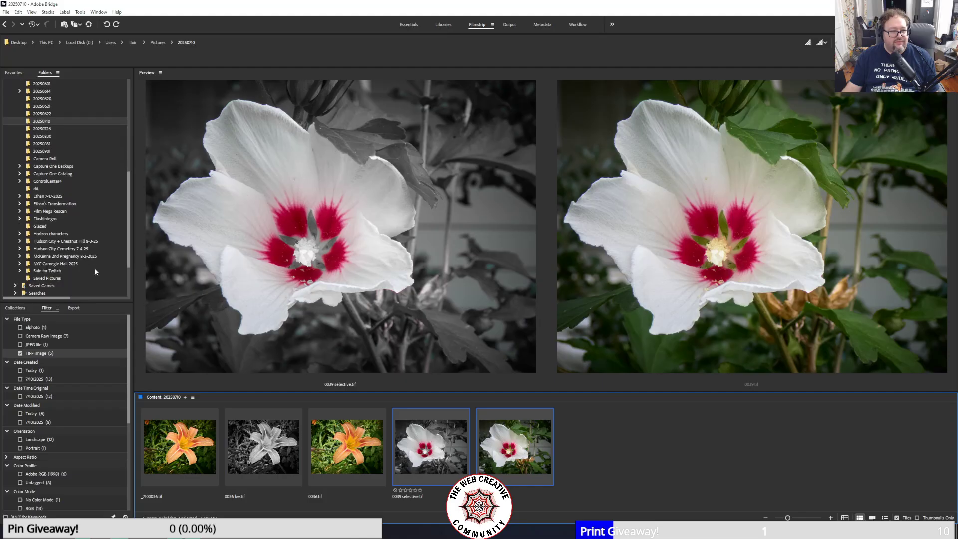
click(34, 251)
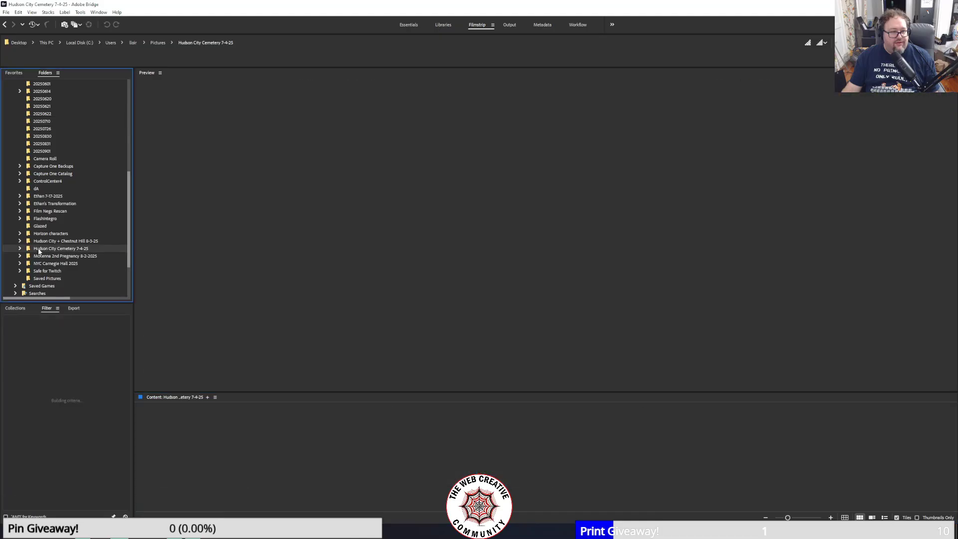
double_click(175, 448)
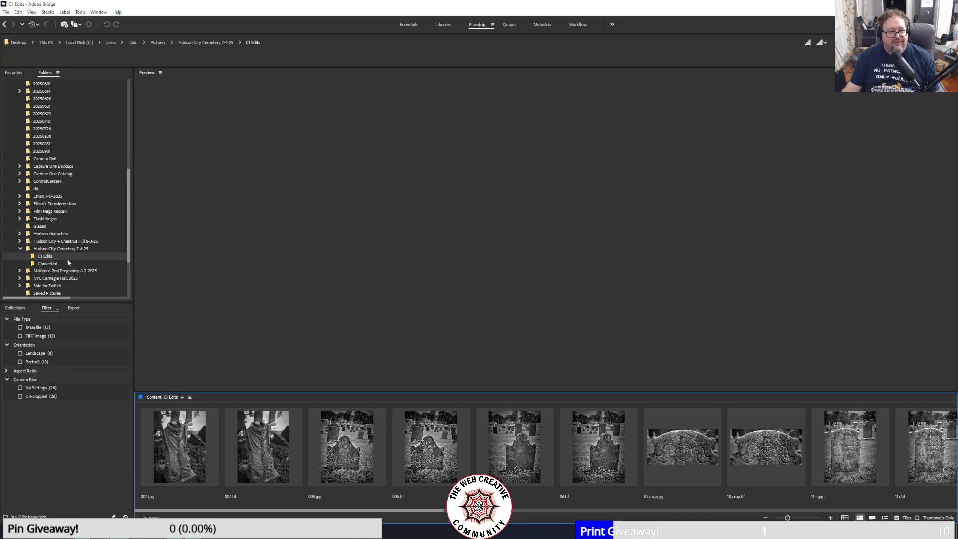
- Open the C1 Edits folder inside 120 Film > Converted of the Hudson City + Chestnut Hill 8-3-25 folder
click(65, 241)
double_click(175, 445)
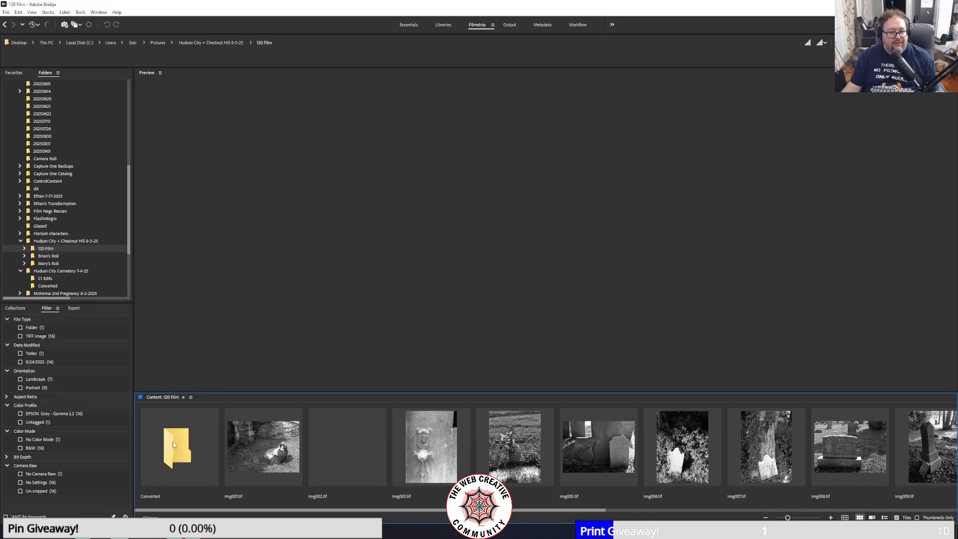
double_click(183, 441)
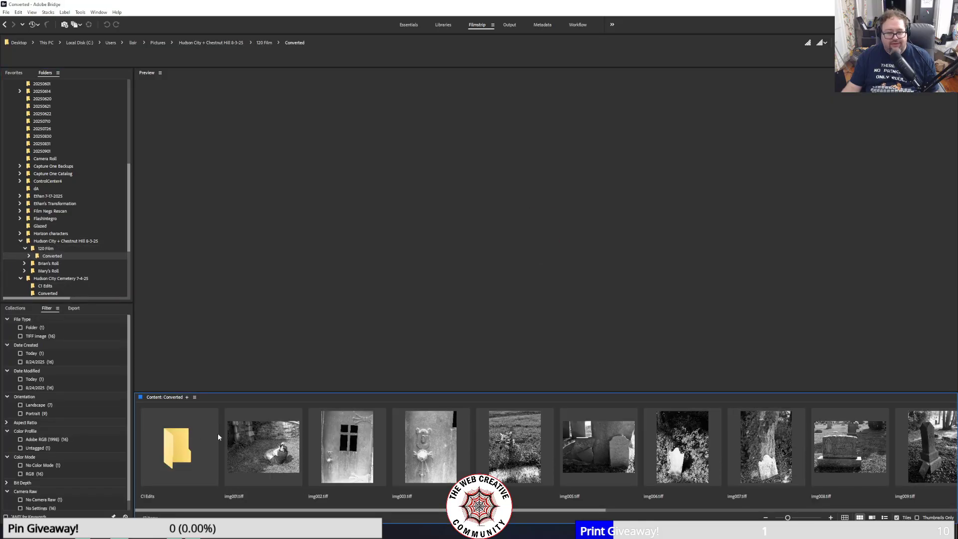
double_click(192, 444)
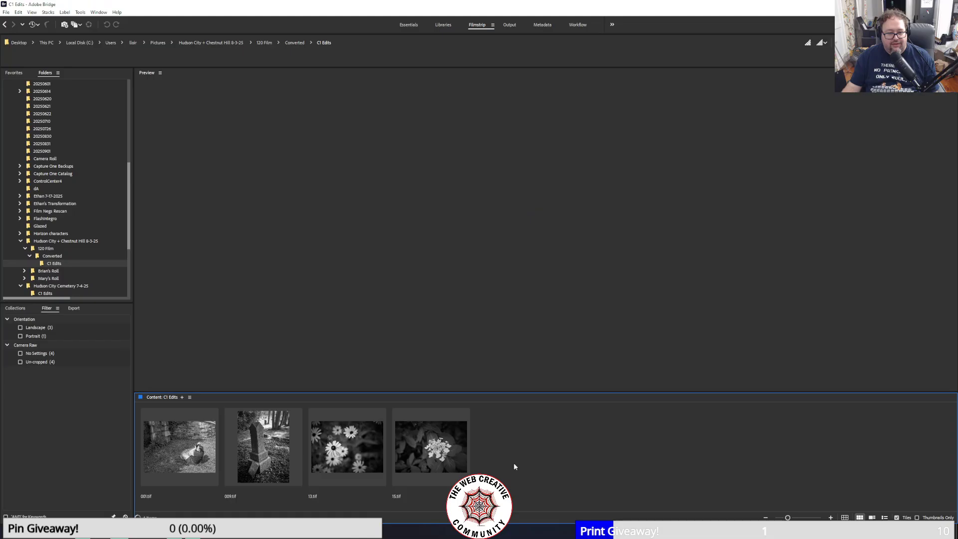
- Preview the 120 film edits in pairs: the first image with the obelisk gravestone, and the daisies with the hydrangea
click(192, 445)
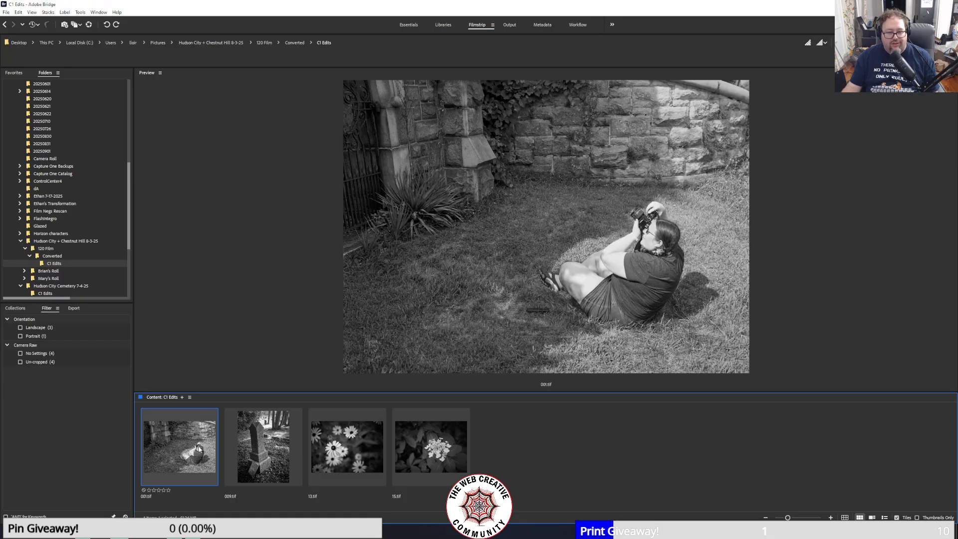
ctrl+click(266, 448)
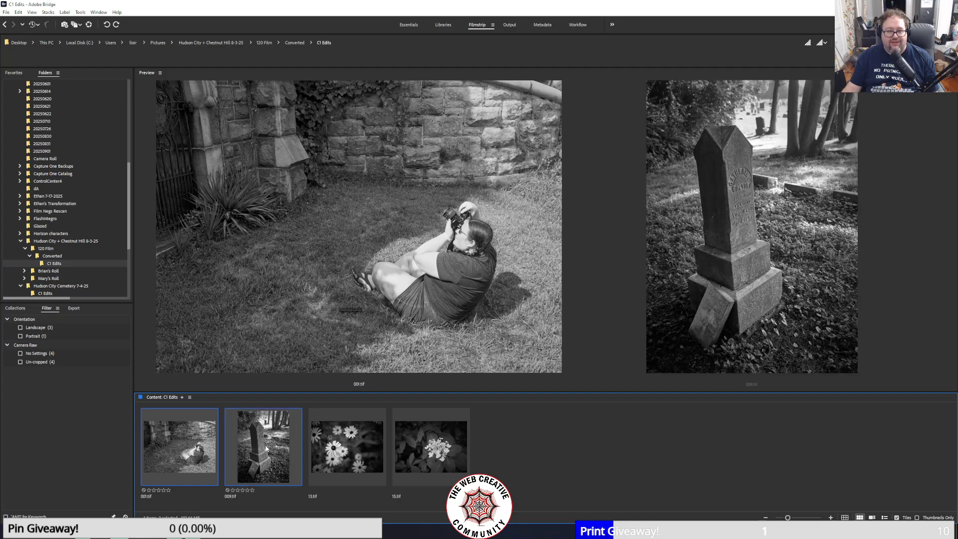
click(364, 445)
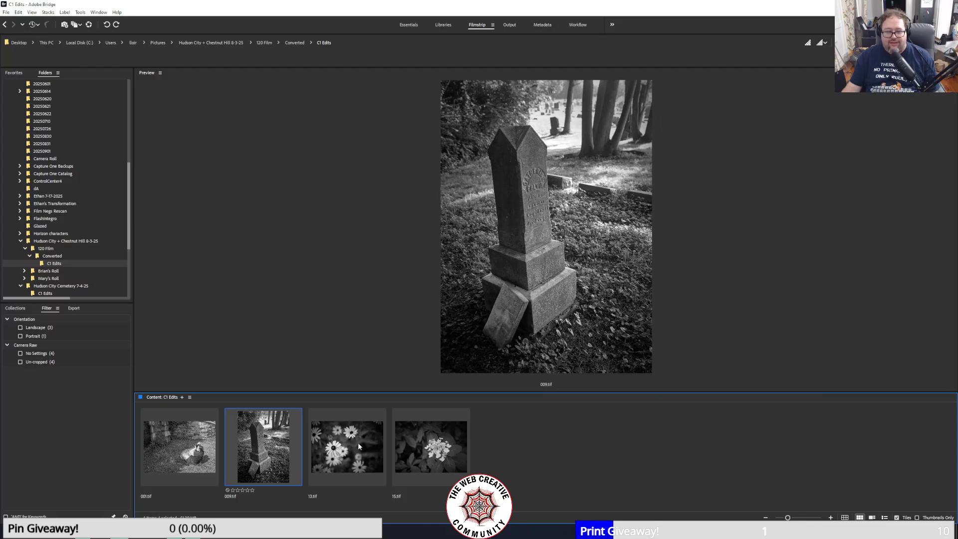
click(358, 442)
ctrl+click(427, 448)
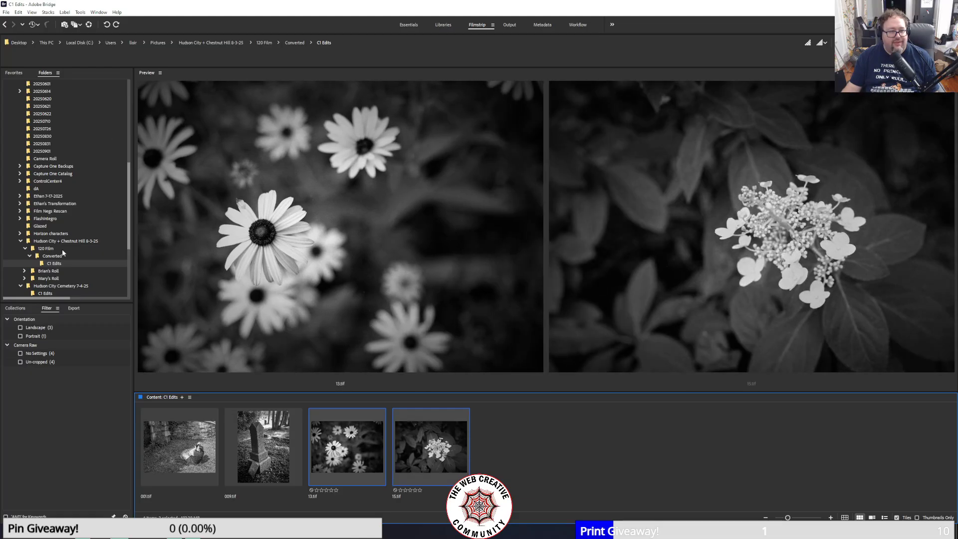
- Open Converted > C1 Edits in the first roll folder below 120 Film and preview its three gravestone images together
click(43, 272)
double_click(178, 443)
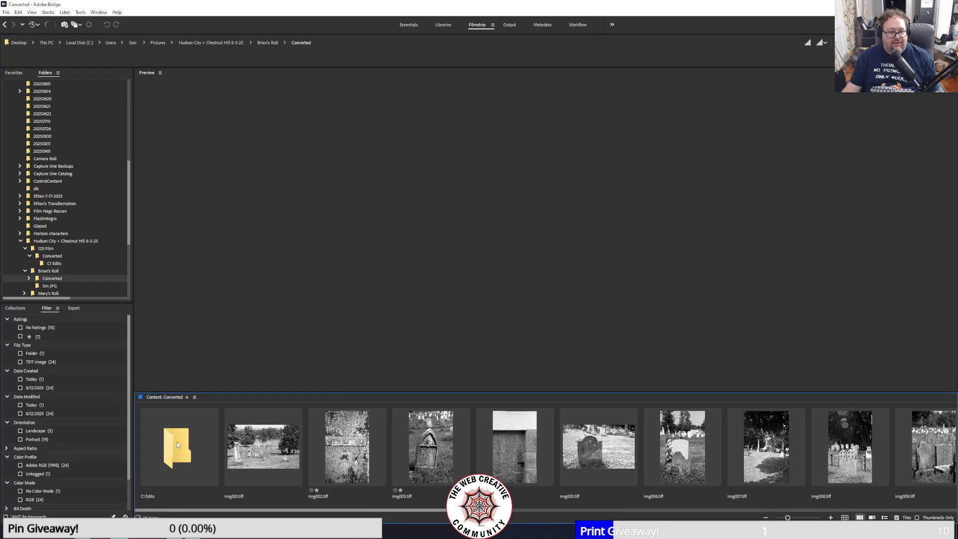
double_click(177, 443)
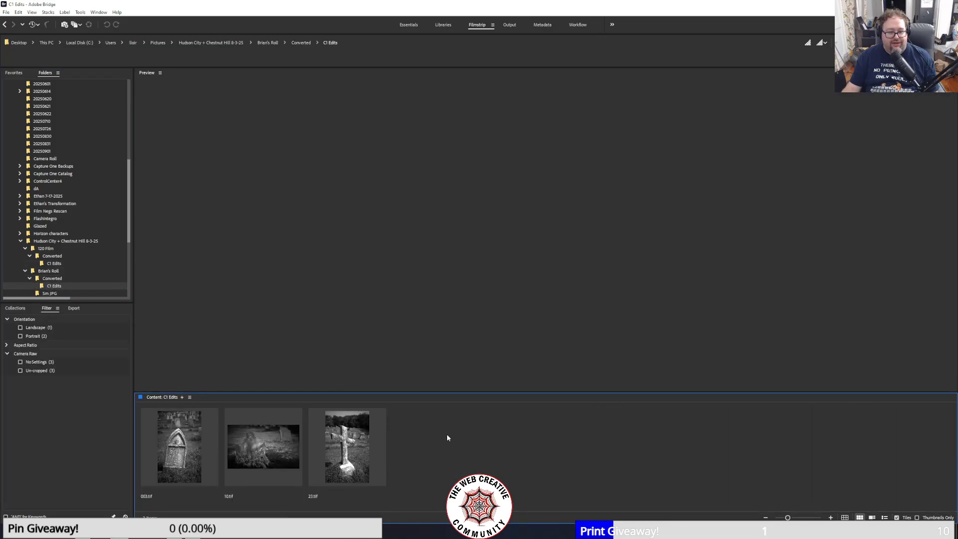
drag(447, 433, 161, 429)
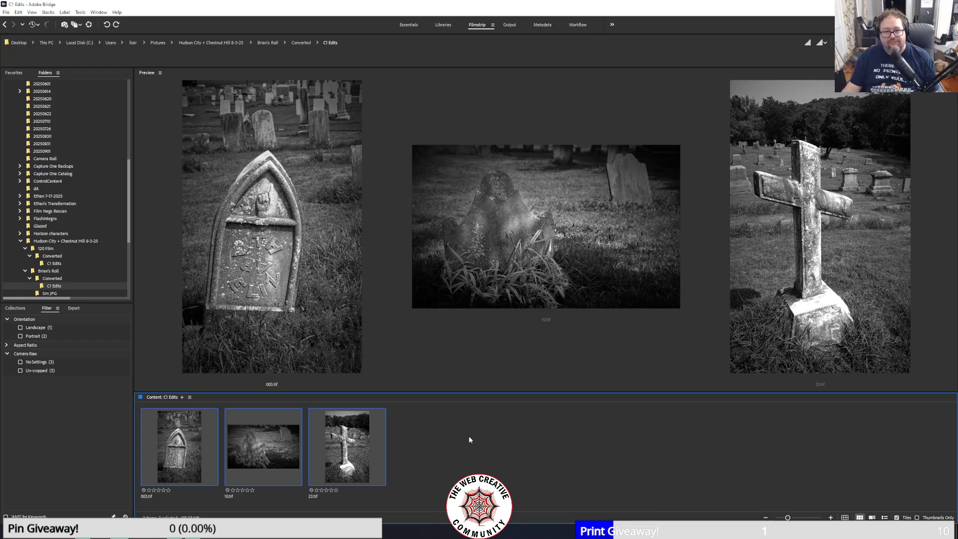
- Open the C1 Edits subfolder of the pregnancy shoot folder dated 8-2-2025
scroll(40, 235, down, 4)
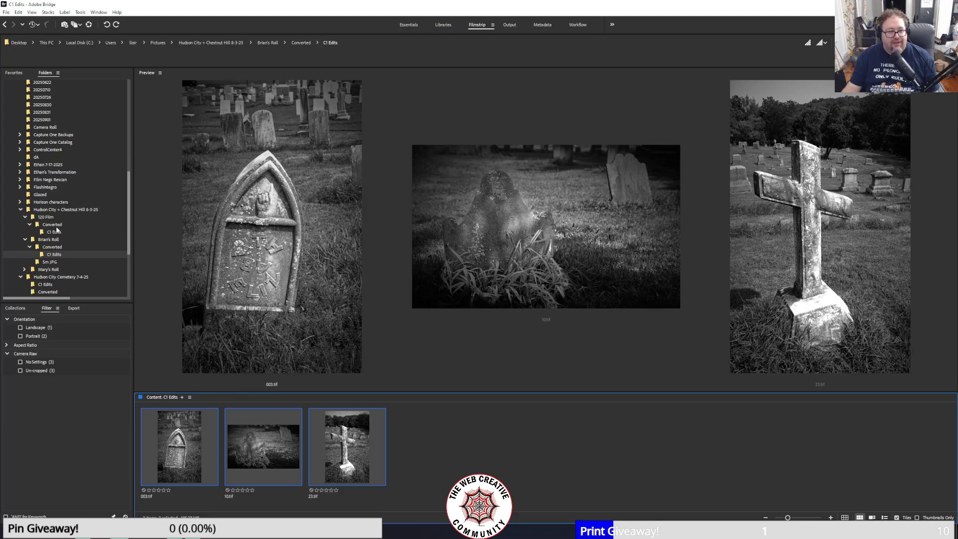
click(43, 253)
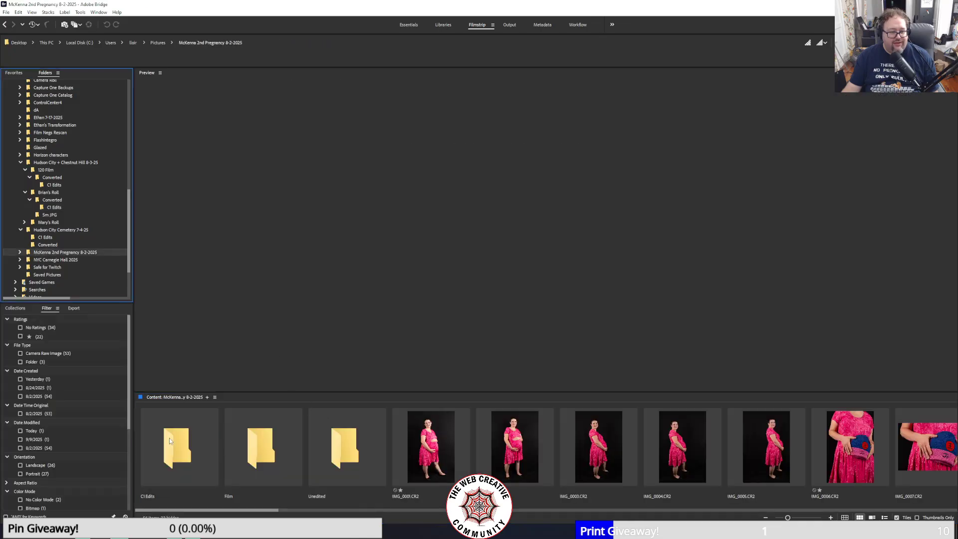
double_click(170, 438)
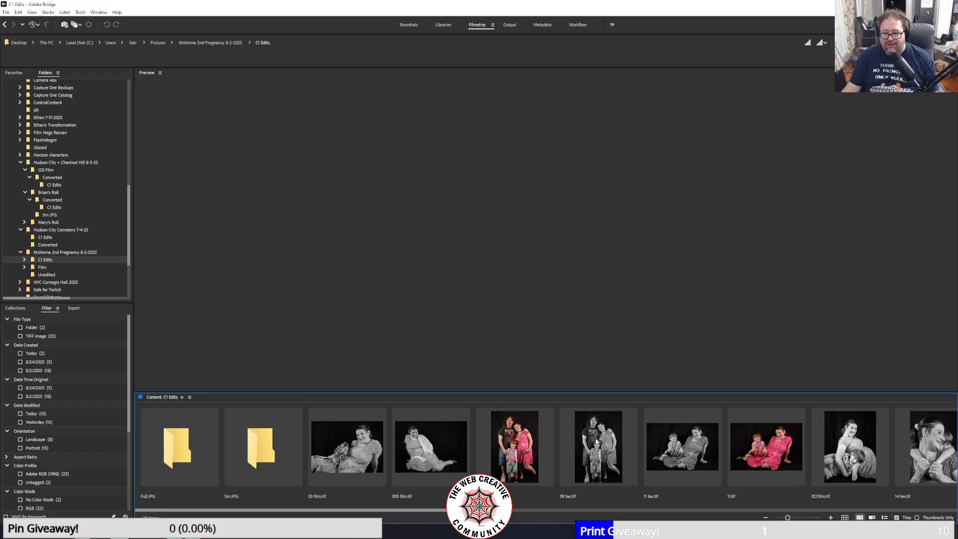
- Change the sort order of the pregnancy shoot edits and browse through the thumbnails
scroll(597, 441, down, 10)
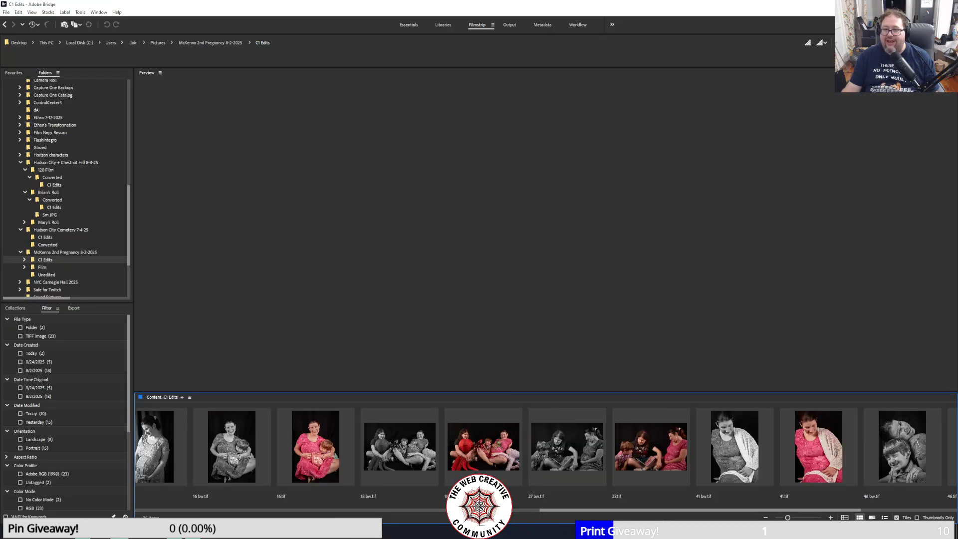
click(875, 43)
click(881, 94)
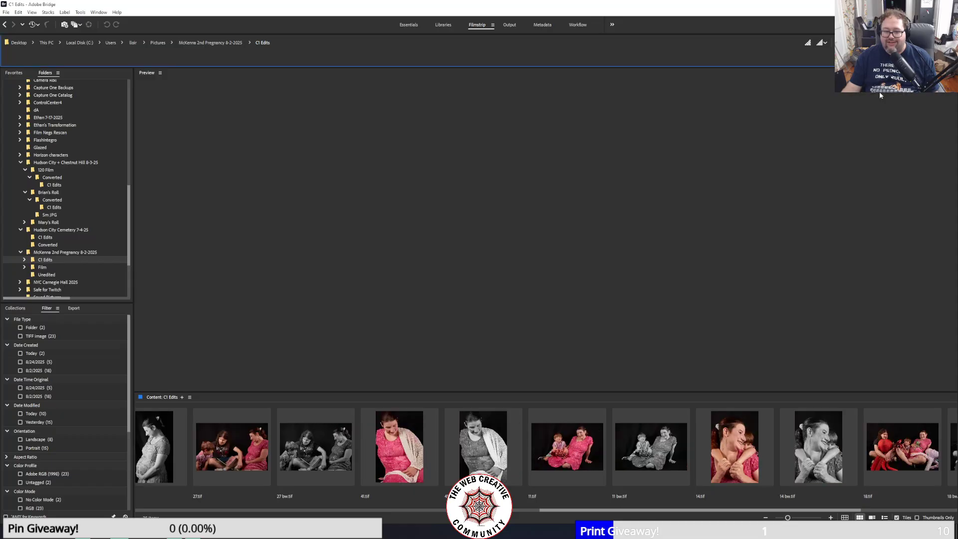
scroll(621, 498, up, 12)
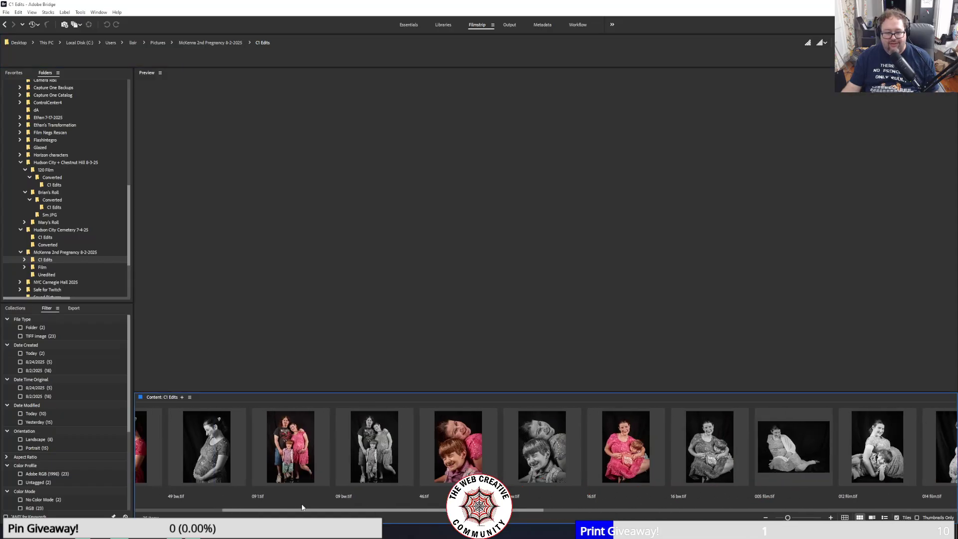
scroll(235, 498, down, 10)
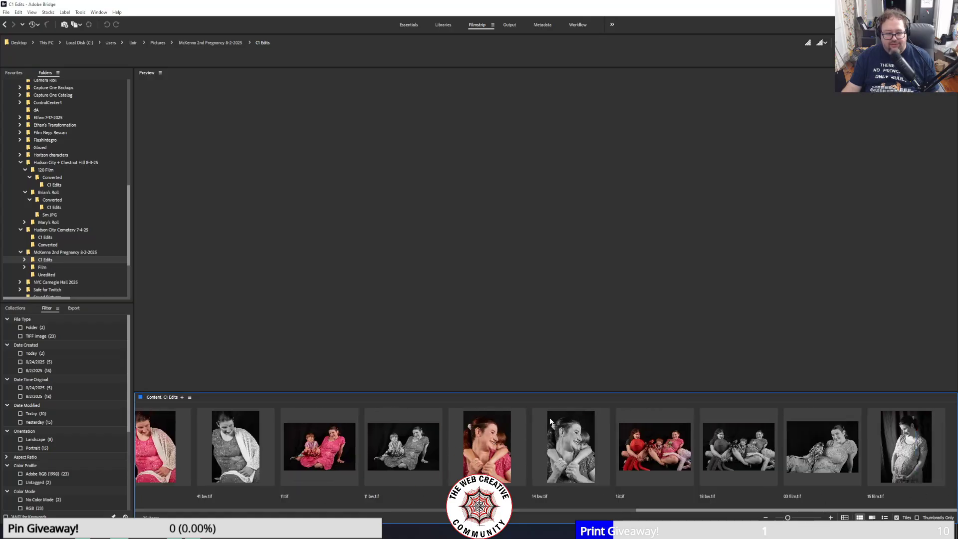
- Compare the color and bw versions of 11, 14 and 18 side by side, and 03 film.tif with 15 film.tif
click(326, 441)
ctrl+click(396, 441)
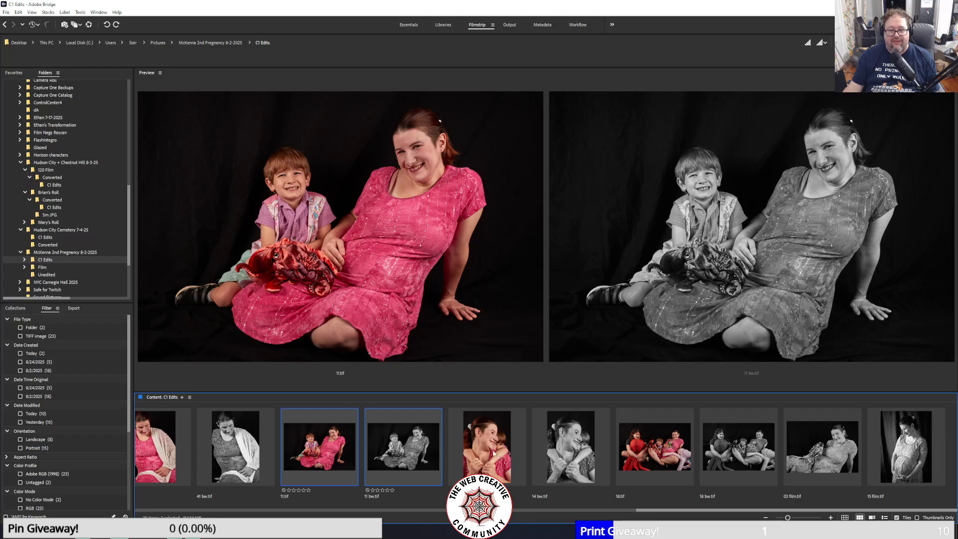
click(493, 441)
ctrl+click(551, 493)
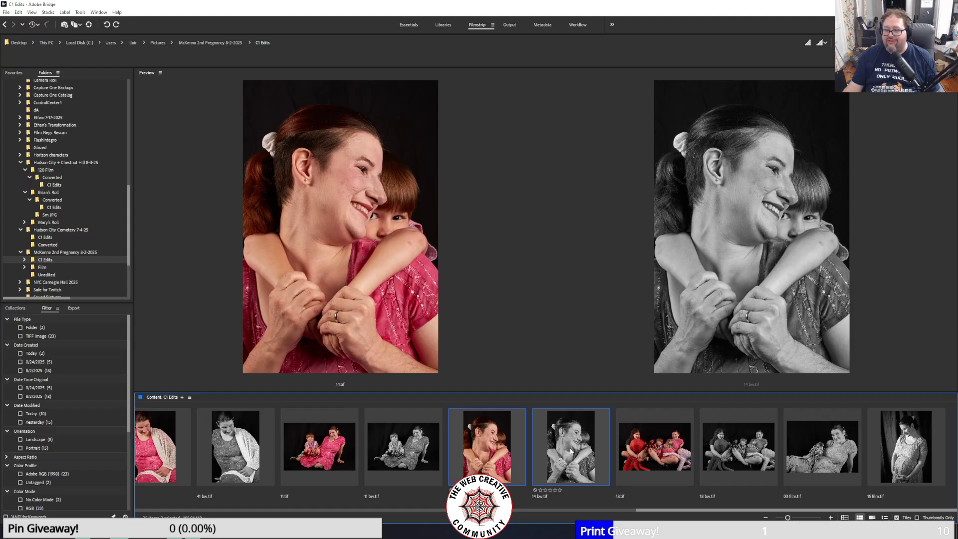
click(666, 448)
ctrl+click(710, 487)
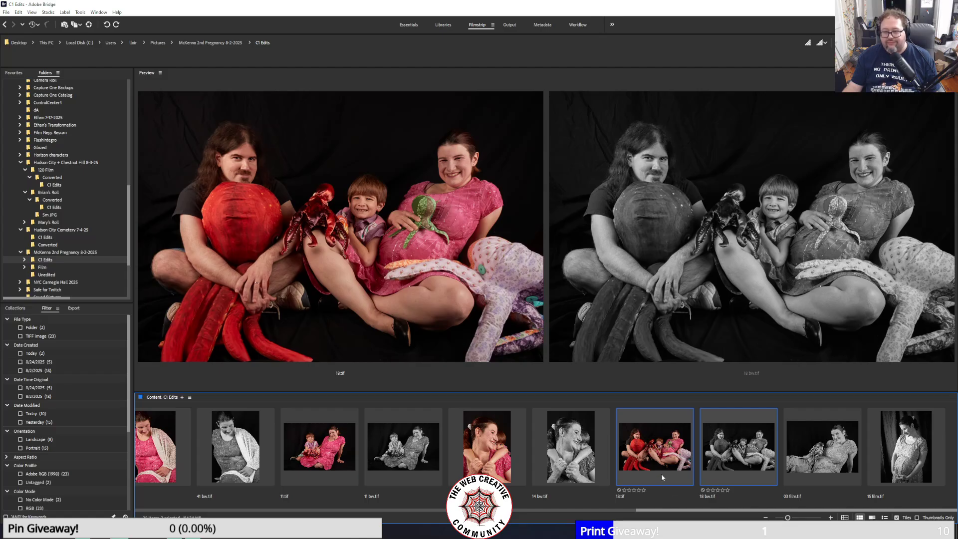
click(831, 448)
ctrl+click(896, 457)
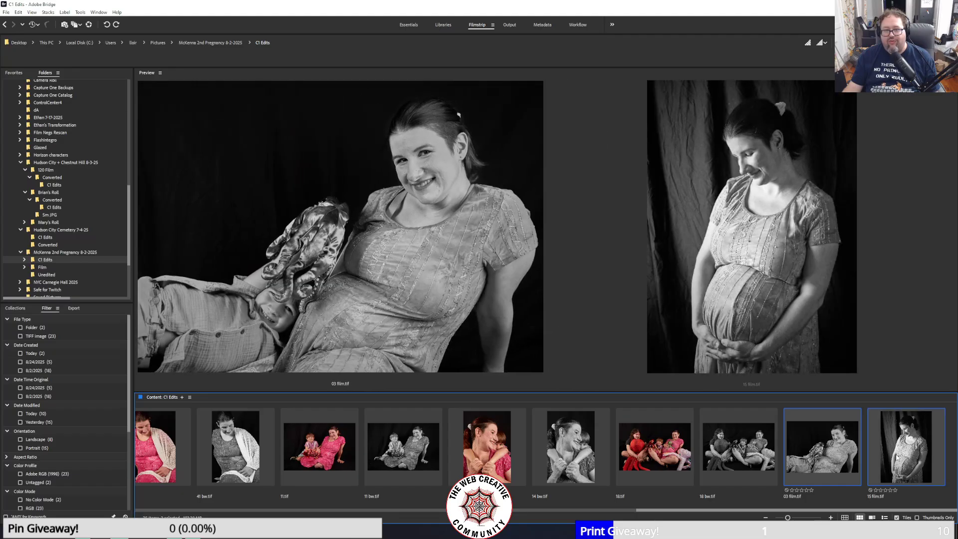